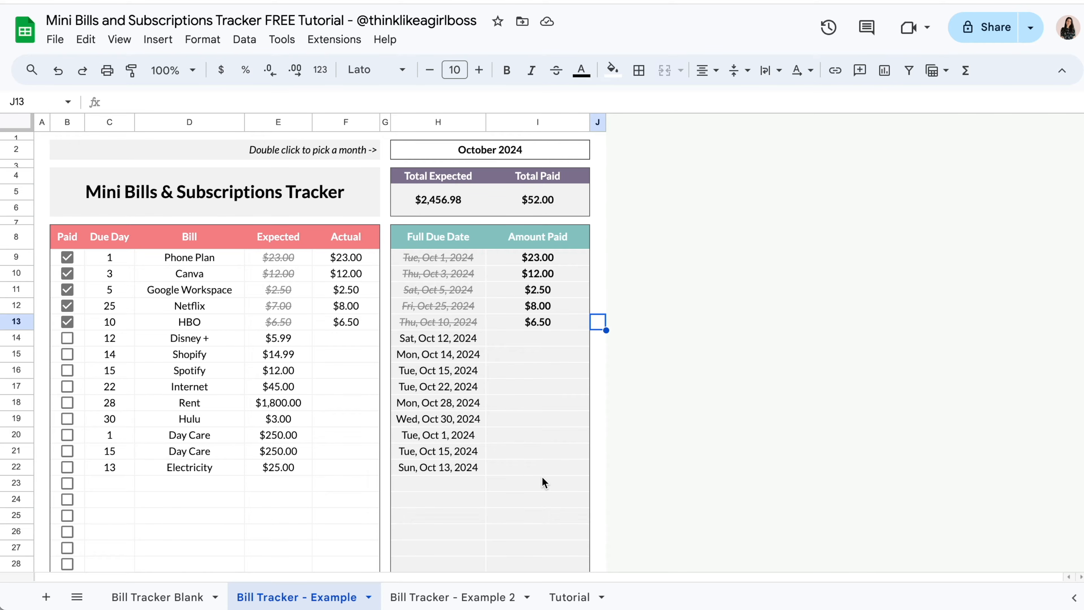
# - On the Bill Tracker Blank sheet, set the tracker month by picking October 15, 2024
pyautogui.click(164, 596)
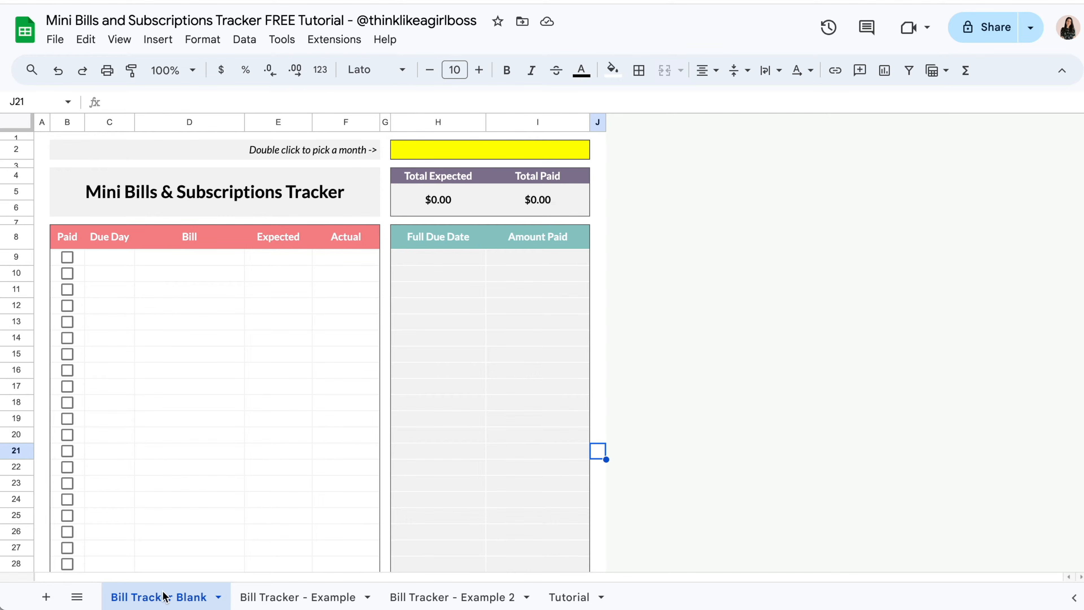
pyautogui.doubleClick(463, 152)
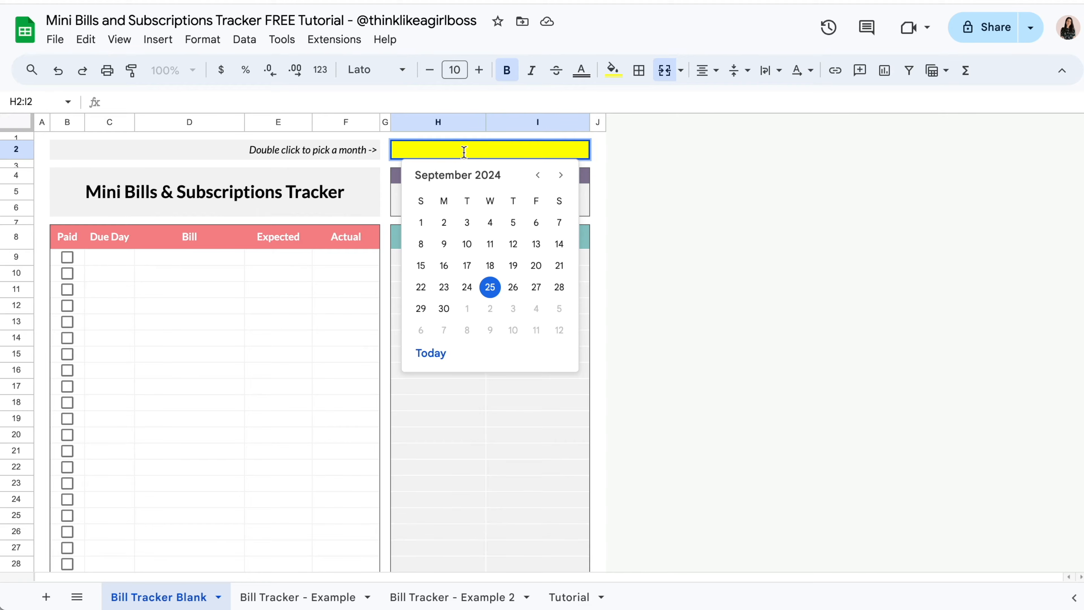
pyautogui.click(560, 175)
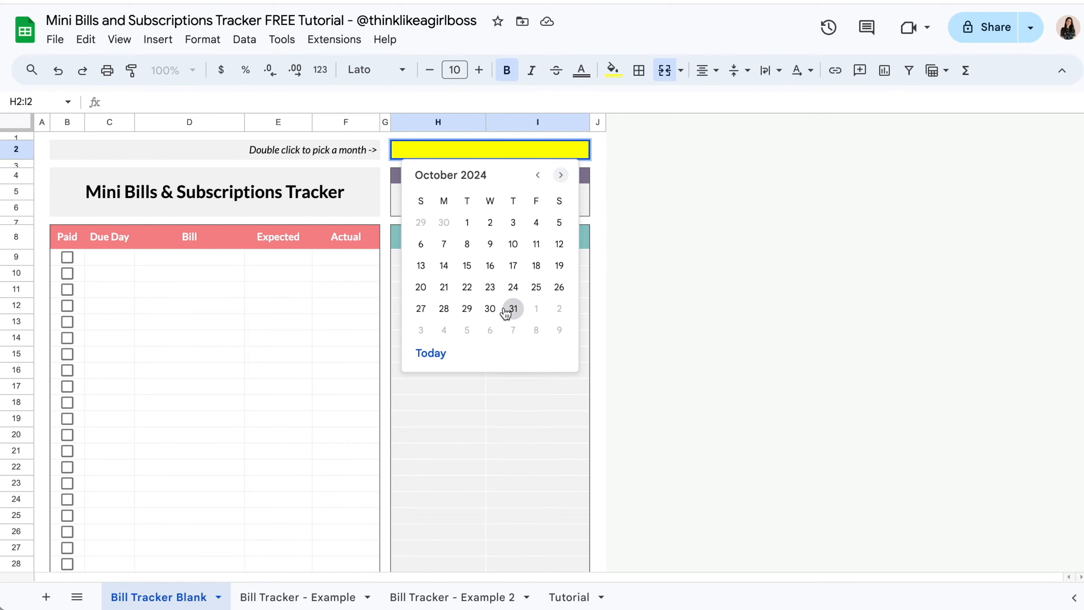
pyautogui.click(467, 265)
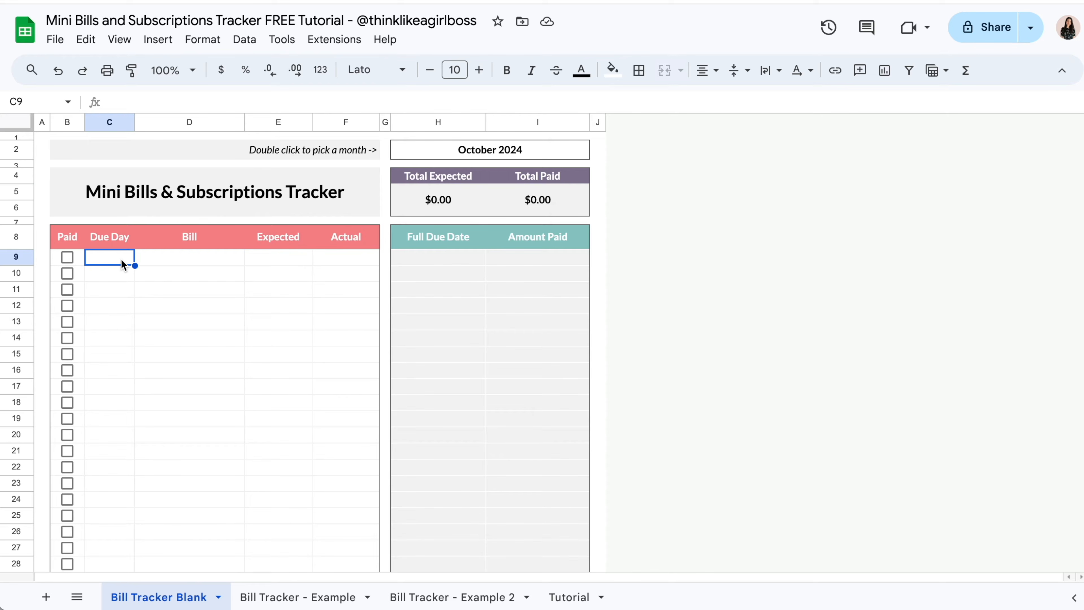
# - Enter the due days 15, 3, 4, 6 and 7 in the first five bill rows, C9 to C13
pyautogui.write('15')
pyautogui.press('Tab')
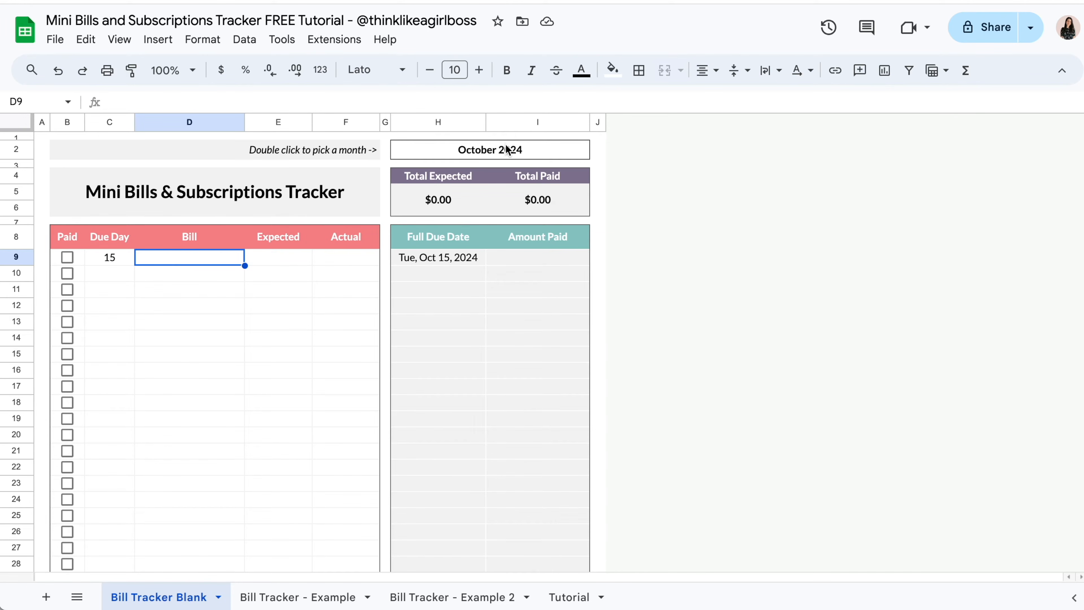
pyautogui.click(123, 280)
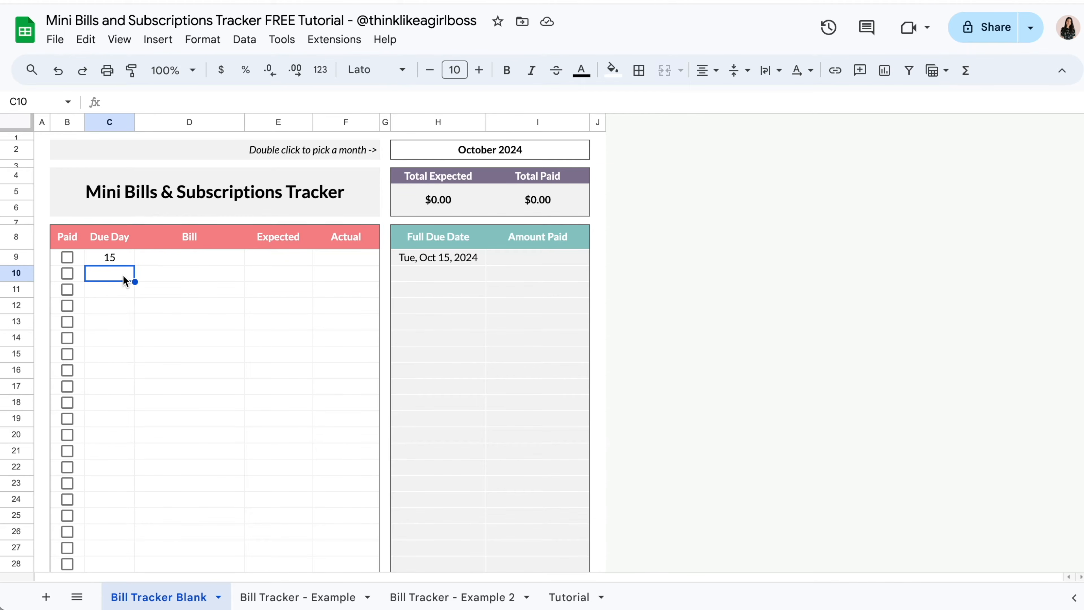
pyautogui.write('3')
pyautogui.press('Return')
pyautogui.write('4')
pyautogui.press('Return')
pyautogui.write('6')
pyautogui.press('Return')
pyautogui.write('7')
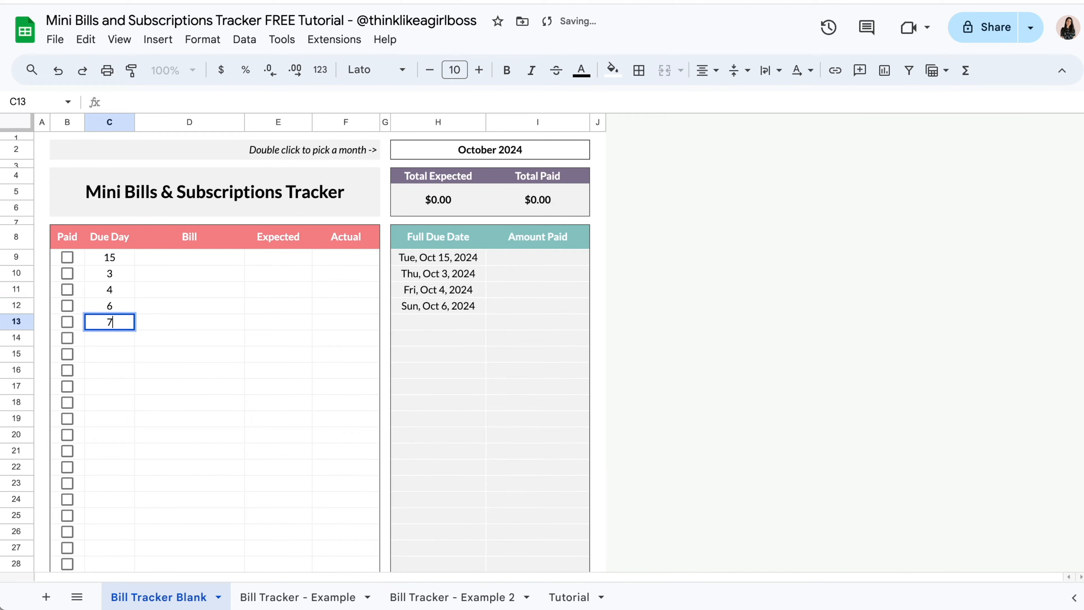
pyautogui.press('Return')
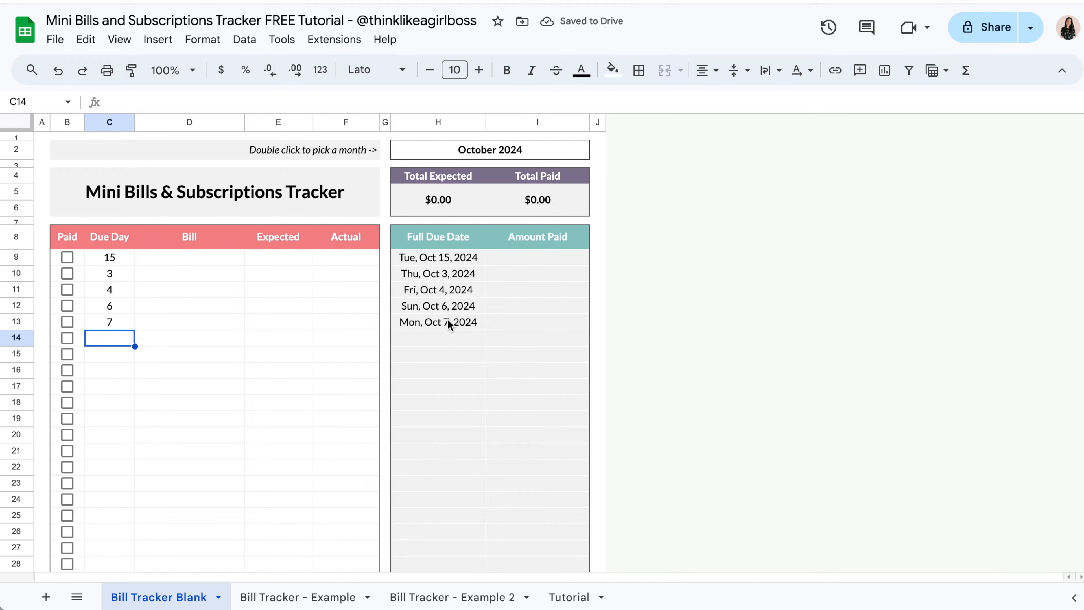
# - Switch the tracker month to December 17, 2024 and back to October 16, 2024
pyautogui.doubleClick(553, 153)
pyautogui.click(560, 176)
pyautogui.click(560, 175)
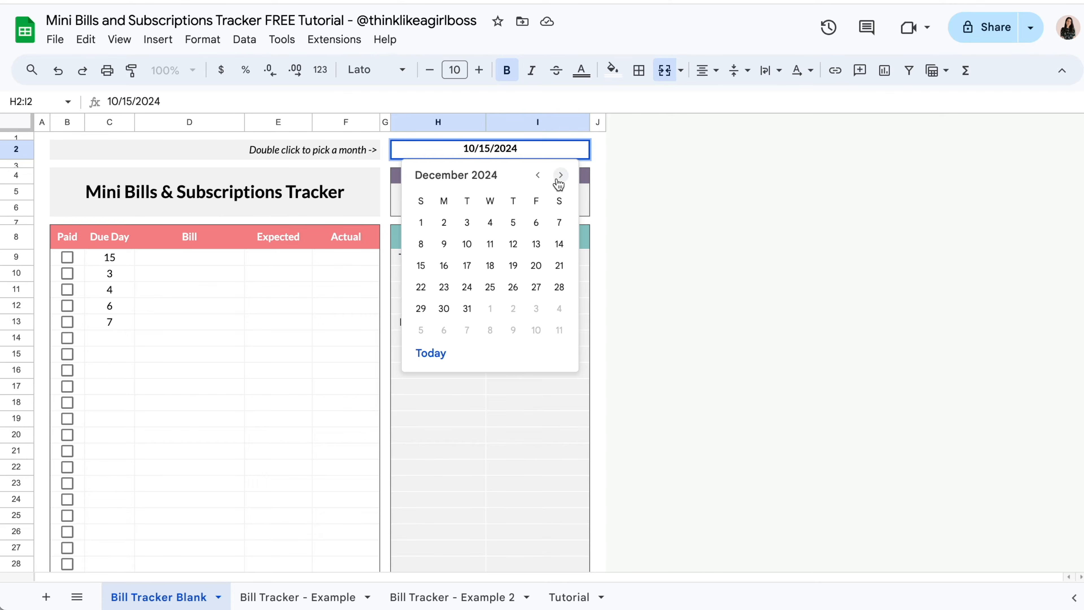
pyautogui.click(470, 265)
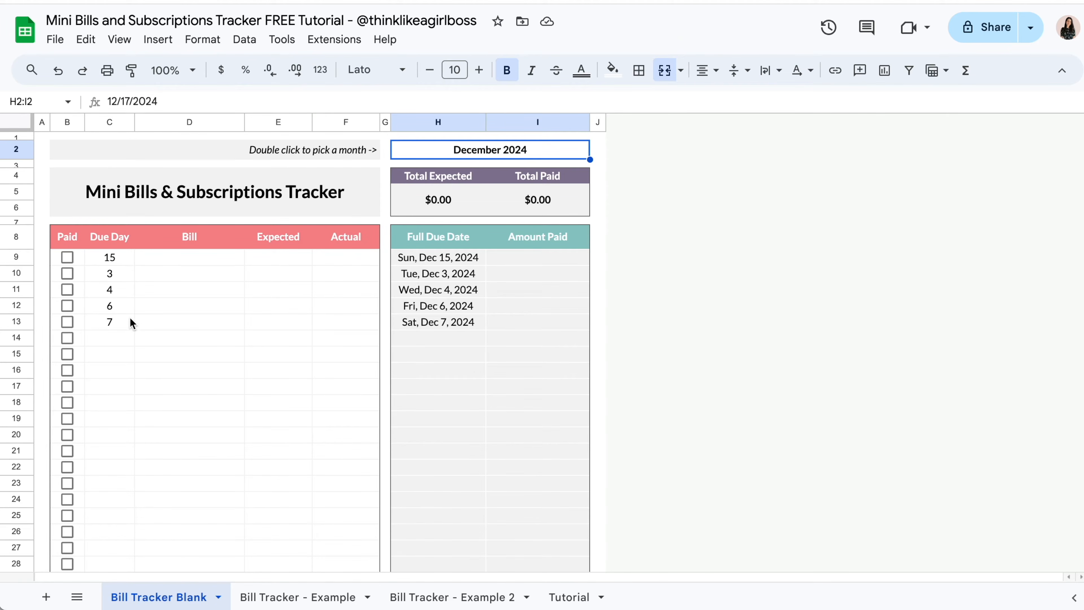
pyautogui.doubleClick(485, 153)
pyautogui.click(491, 268)
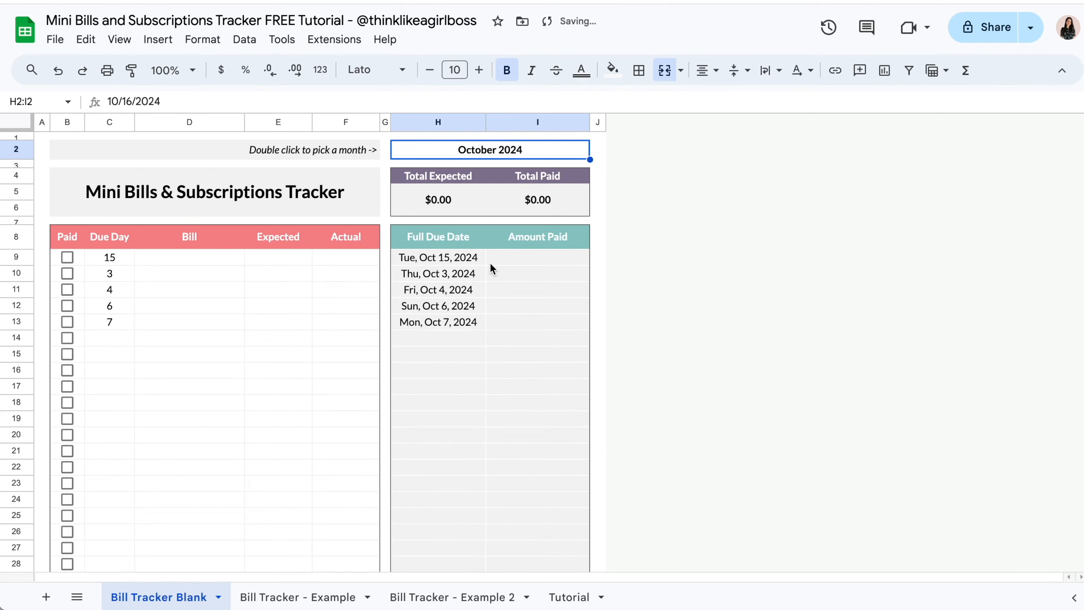
# - Enter the bill names Rent, Neflix, Spotify, Disney+ and Electricity in cells D9 to D13
pyautogui.click(195, 261)
pyautogui.write('Rent')
pyautogui.press('Return')
pyautogui.write('Neflix')
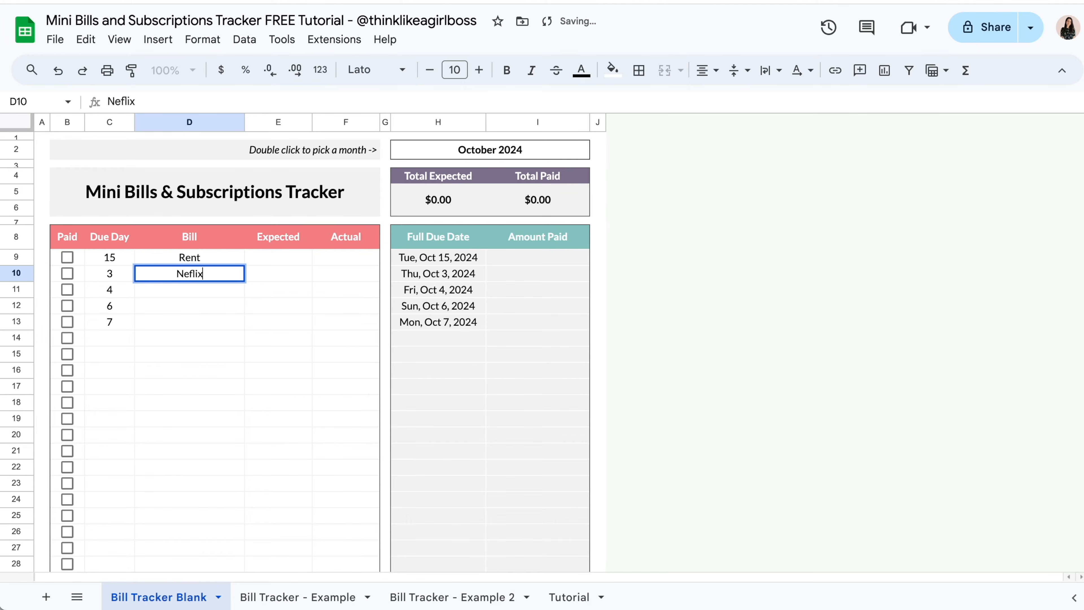
pyautogui.press('Return')
pyautogui.write('Spotify')
pyautogui.press('Return')
pyautogui.write('Disney+')
pyautogui.press('Return')
pyautogui.write('Electricity')
# - Enter expected amounts of 1800, 9.99, 10, 12 and 30 for the five bills, and change the Electricity amount to 35
pyautogui.click(285, 260)
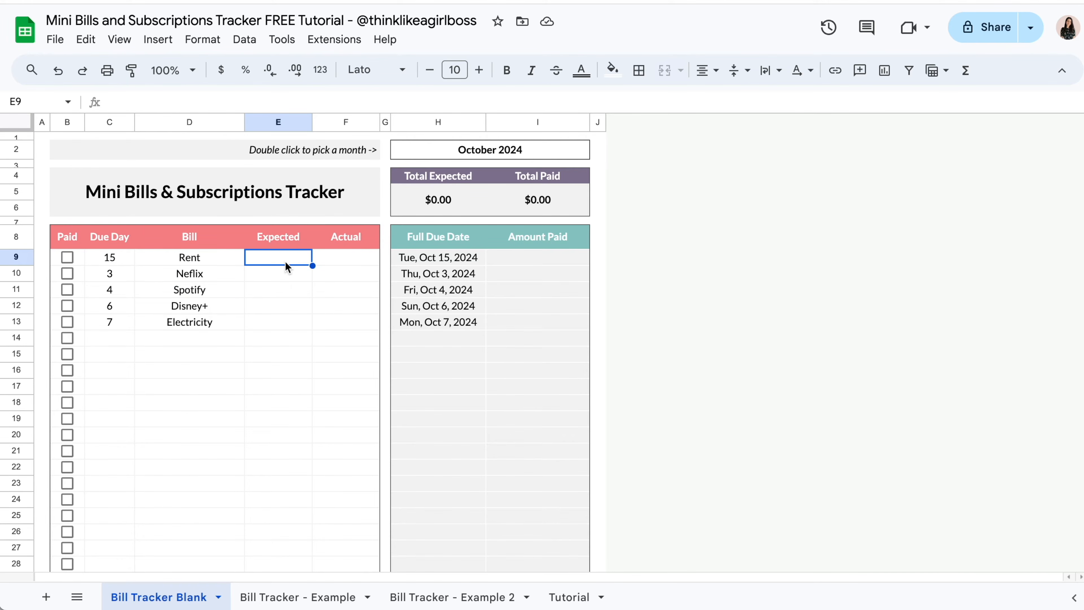
pyautogui.write('1800')
pyautogui.press('Return')
pyautogui.write('9.99')
pyautogui.press('Return')
pyautogui.write('10')
pyautogui.press('Return')
pyautogui.write('12')
pyautogui.press('Return')
pyautogui.write('30')
pyautogui.hotkey('ctrl', 'Return')
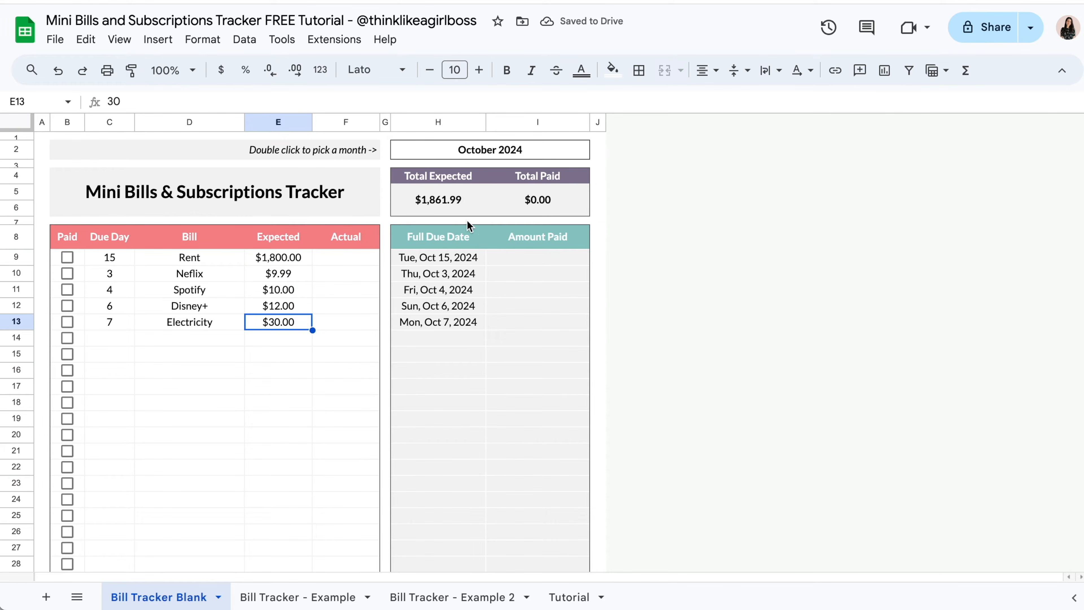
pyautogui.write('35')
pyautogui.press('Return')
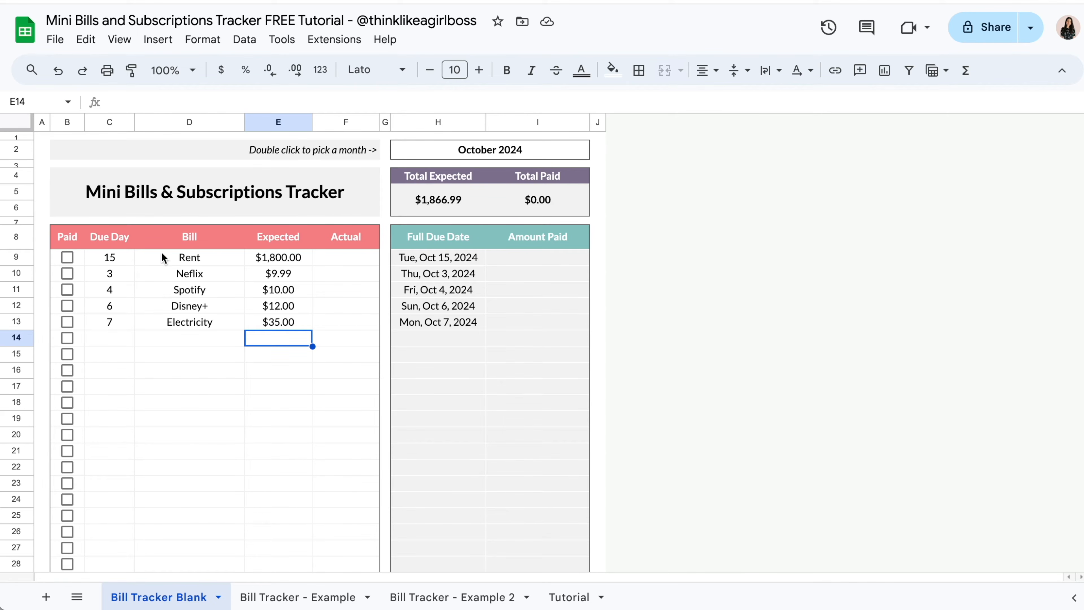
# - Mark the Rent, Neflix, Spotify and Disney+ bills as paid
pyautogui.click(291, 261)
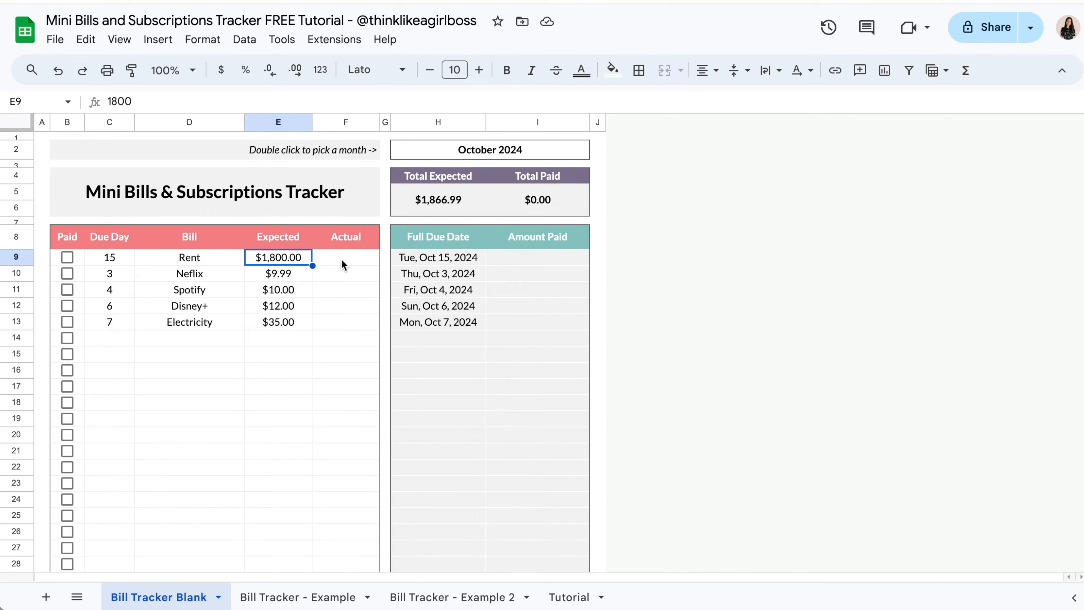
pyautogui.click(327, 261)
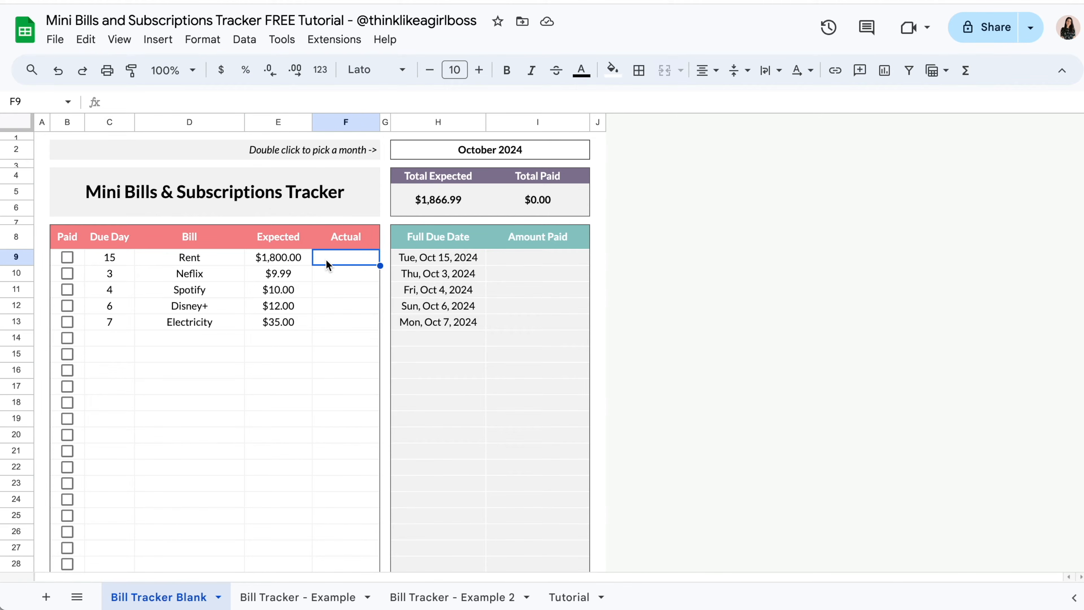
pyautogui.click(68, 258)
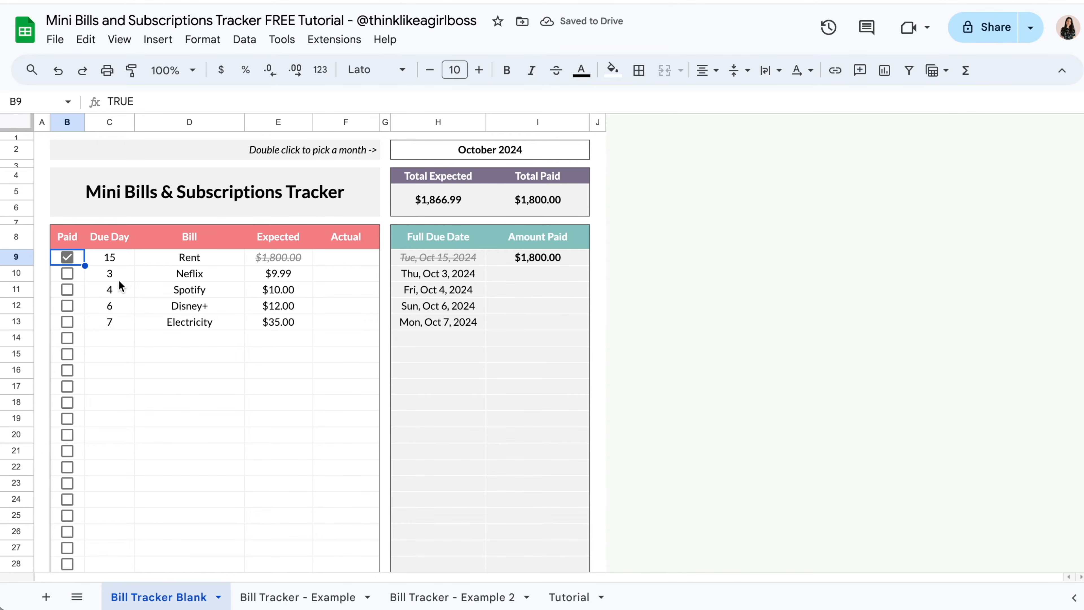
pyautogui.click(66, 274)
pyautogui.click(66, 289)
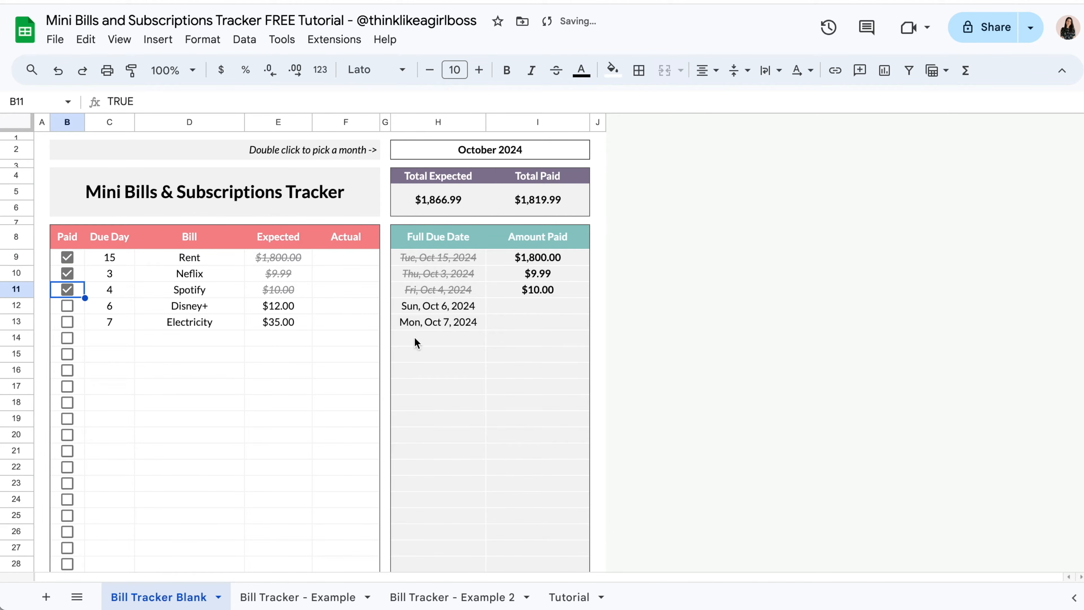
pyautogui.click(67, 305)
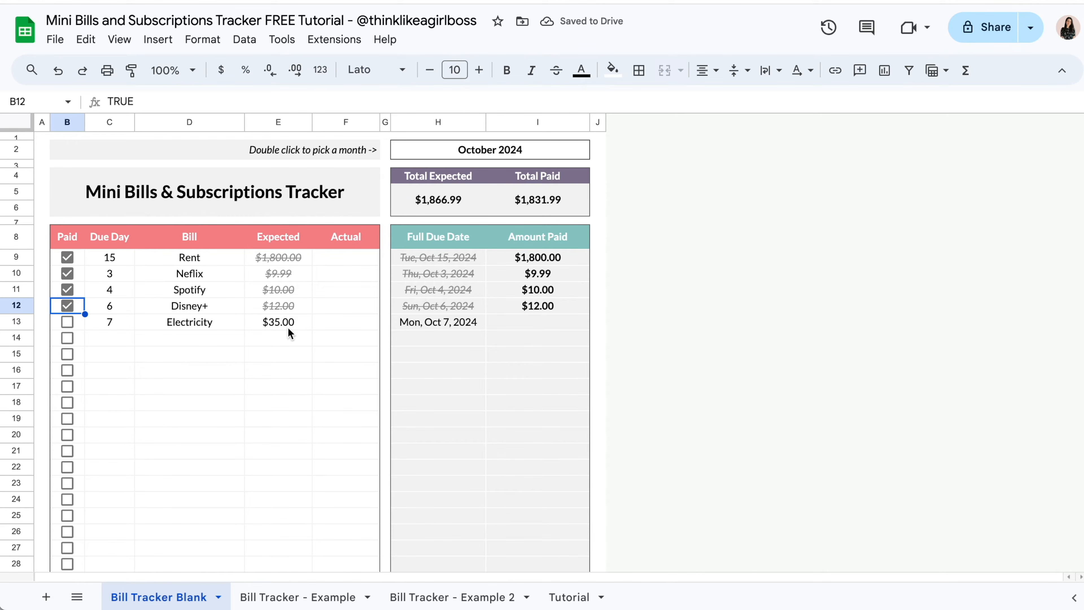
# - Enter 45 as the actual amount for Electricity and mark that bill as paid
pyautogui.click(325, 321)
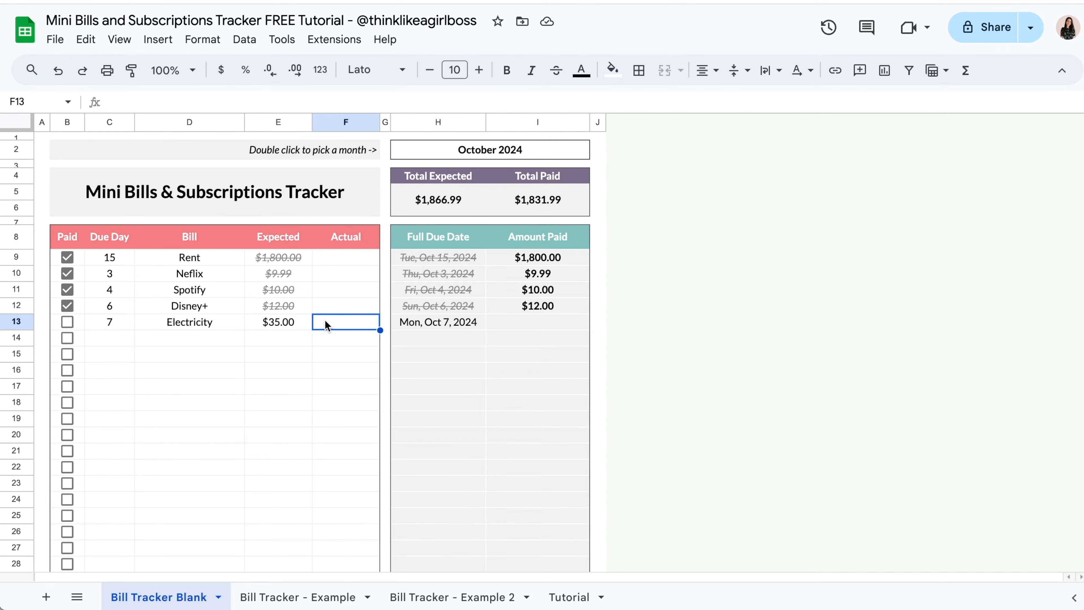
pyautogui.write('45')
pyautogui.click(333, 349)
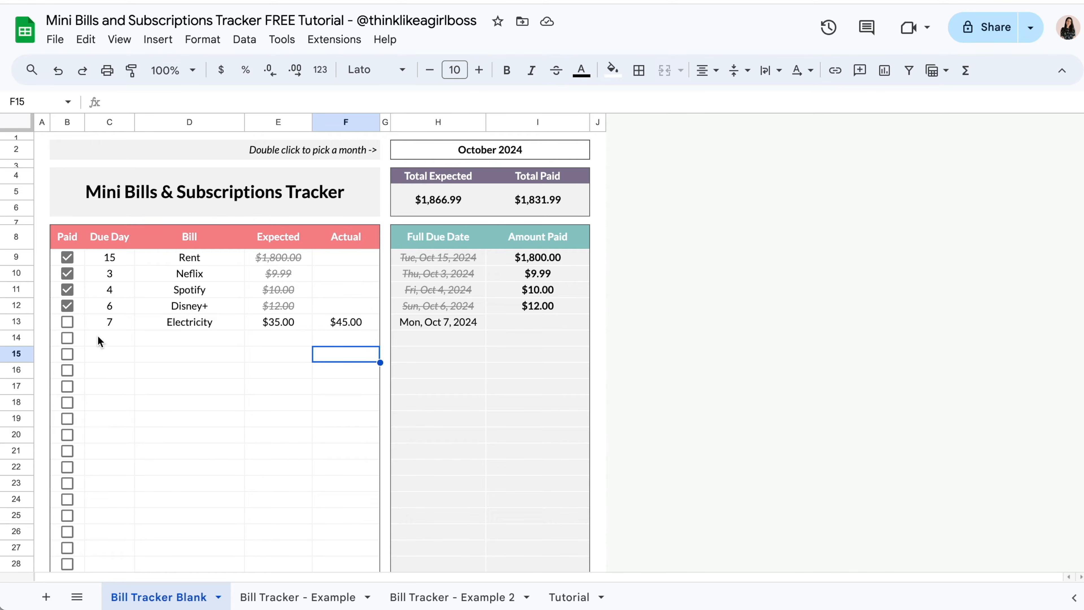
pyautogui.click(67, 322)
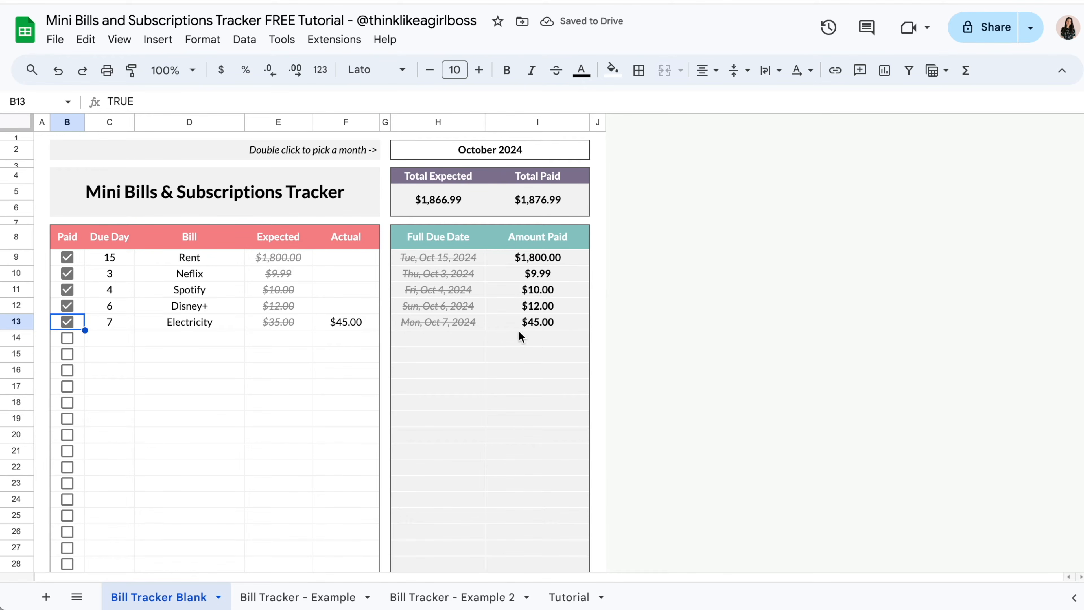
# - Clear the Electricity bill's actual amount and untick Paid for all five bills
pyautogui.click(368, 322)
pyautogui.press('Delete')
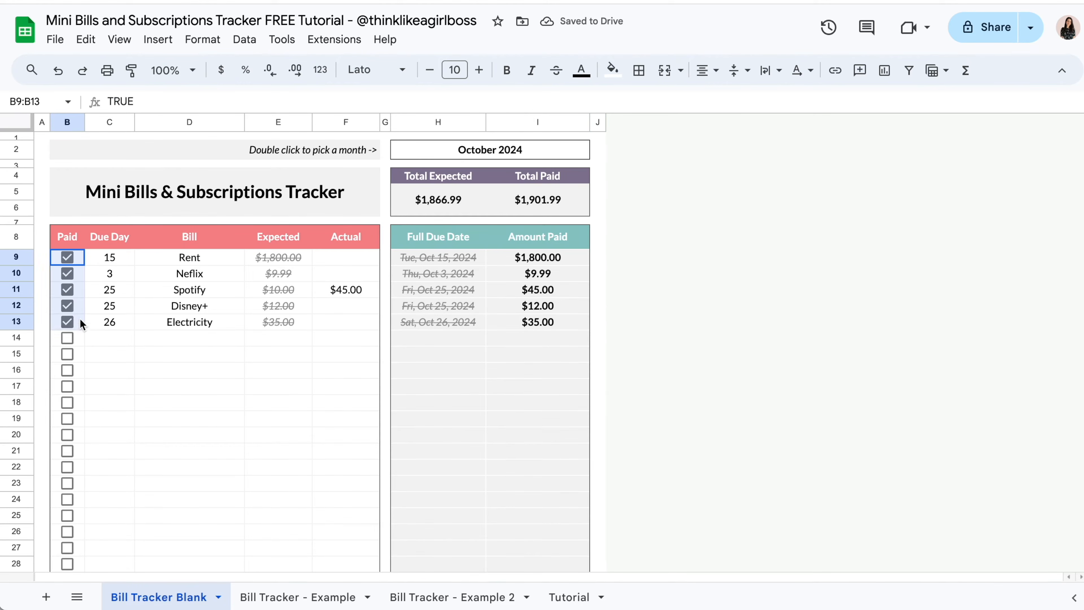
pyautogui.press('space')
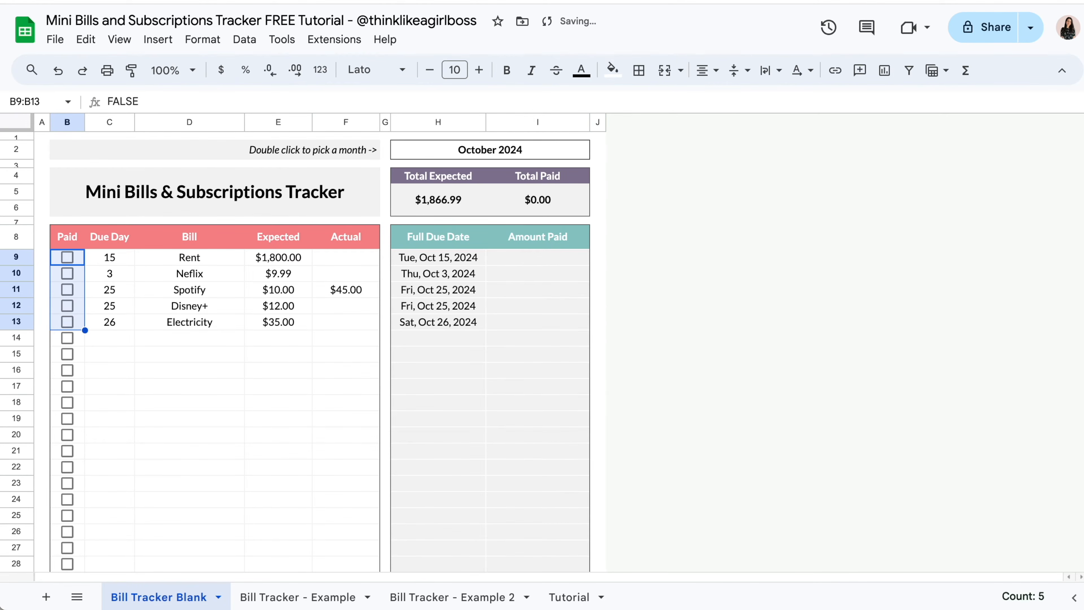
pyautogui.click(121, 384)
# - Mark all five bills, from Rent to Electricity, as paid for October
pyautogui.click(68, 257)
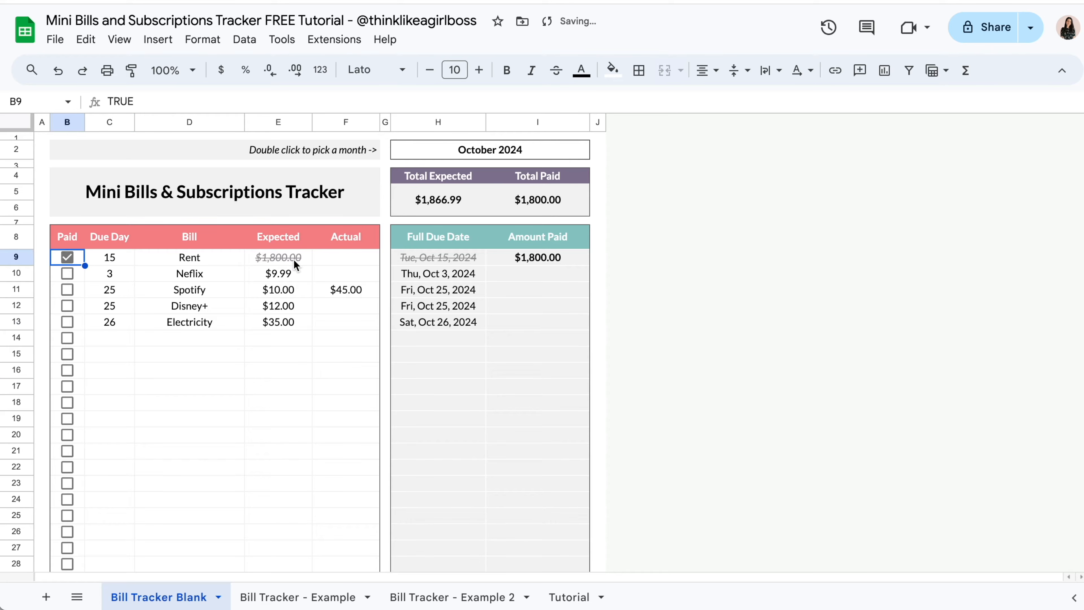
pyautogui.click(66, 273)
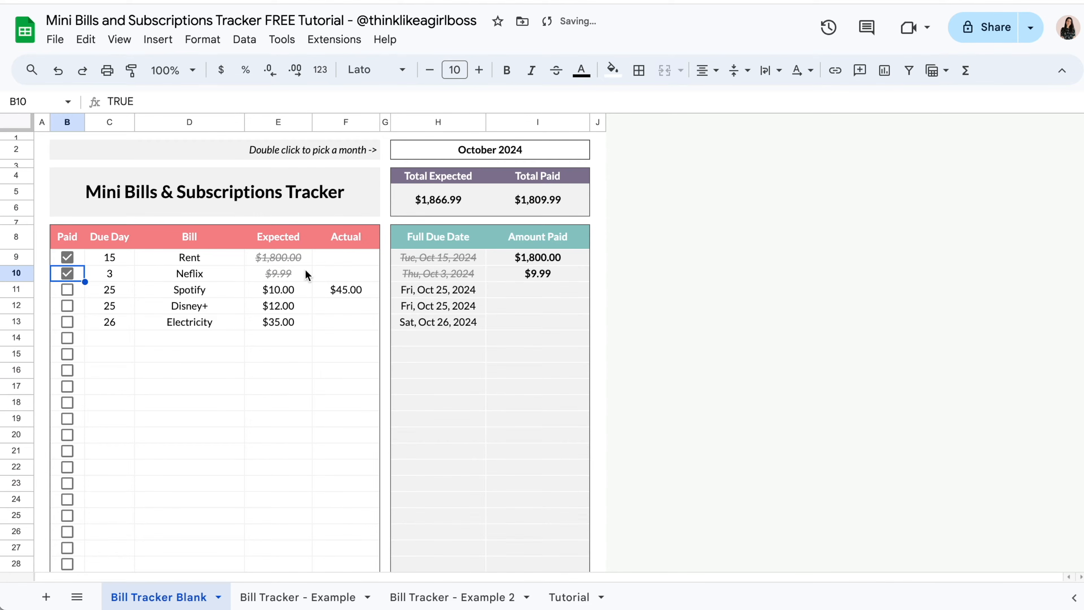
pyautogui.click(66, 289)
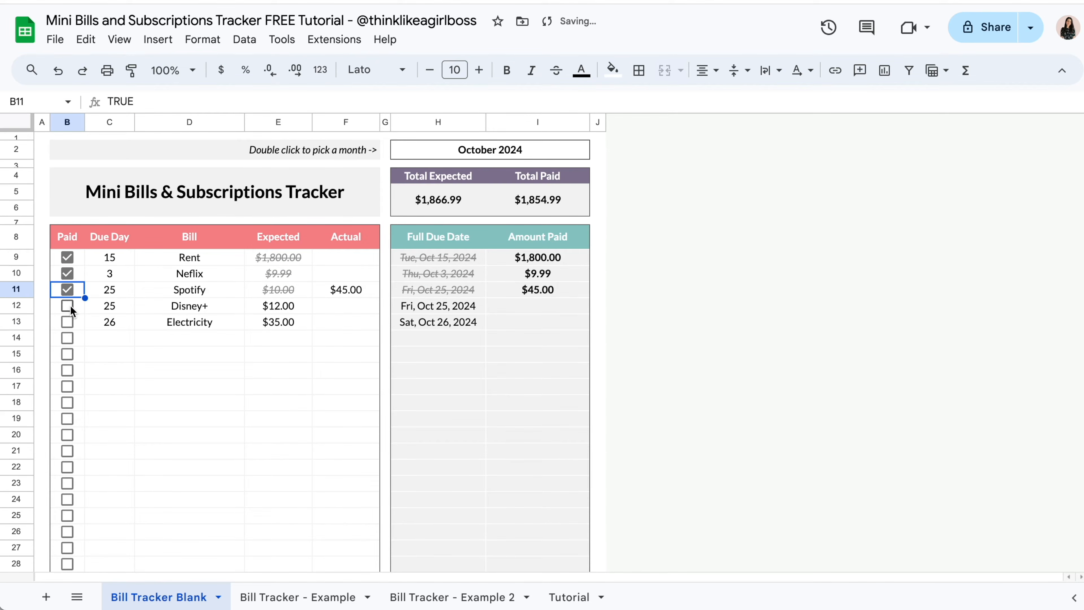
pyautogui.click(68, 306)
pyautogui.click(68, 322)
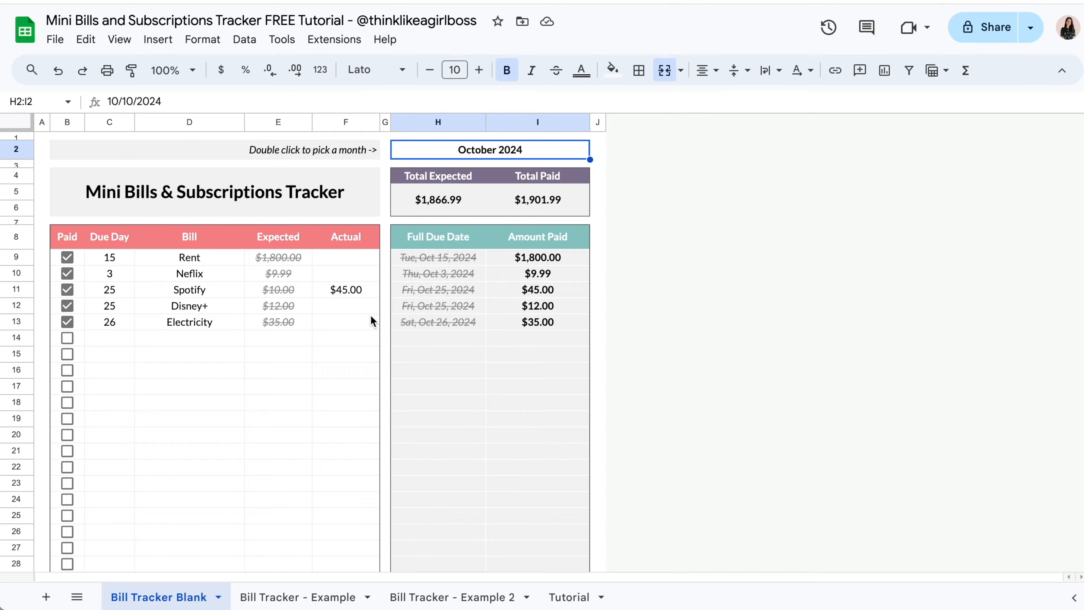
# - Change the tracker month to November 2024 by picking November 15
pyautogui.doubleClick(461, 154)
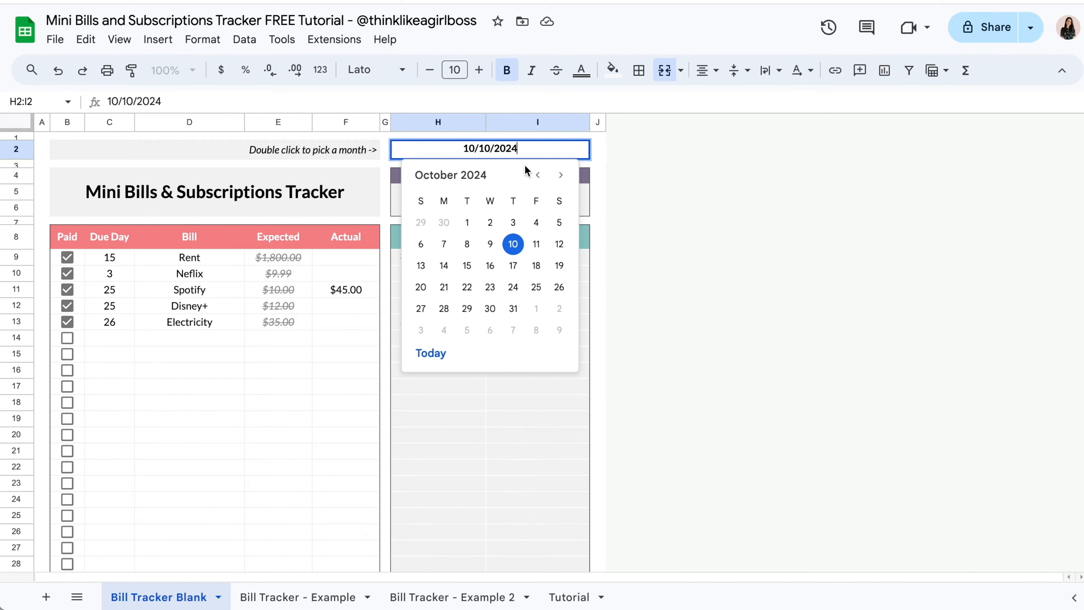
pyautogui.click(561, 174)
pyautogui.click(526, 261)
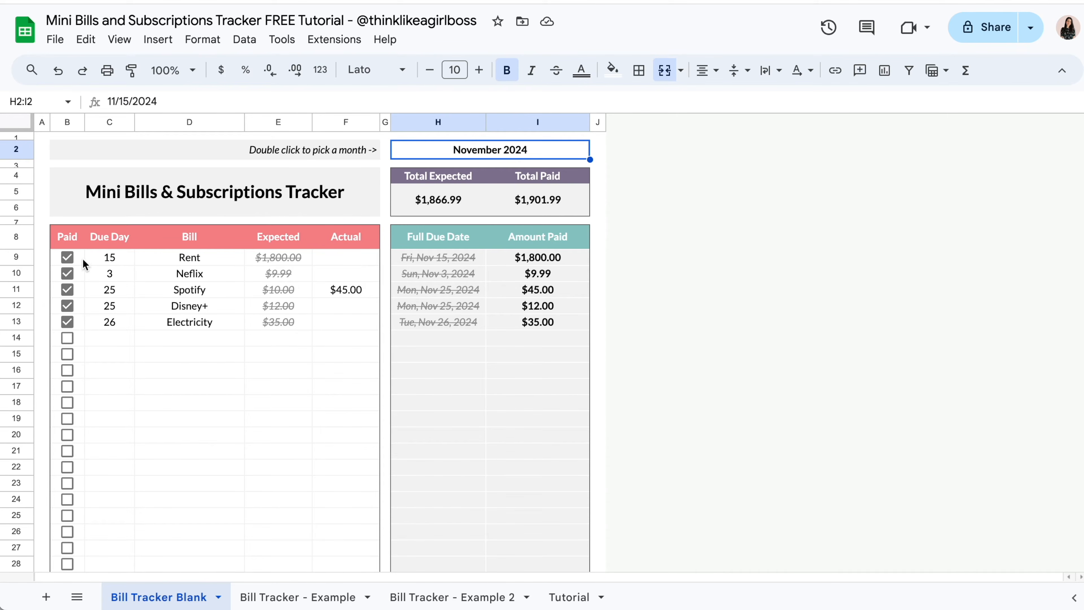
# - Reset the Paid checkboxes in B9:B13 to unticked for the new month
pyautogui.moveTo(82, 258); pyautogui.dragTo(81, 320)
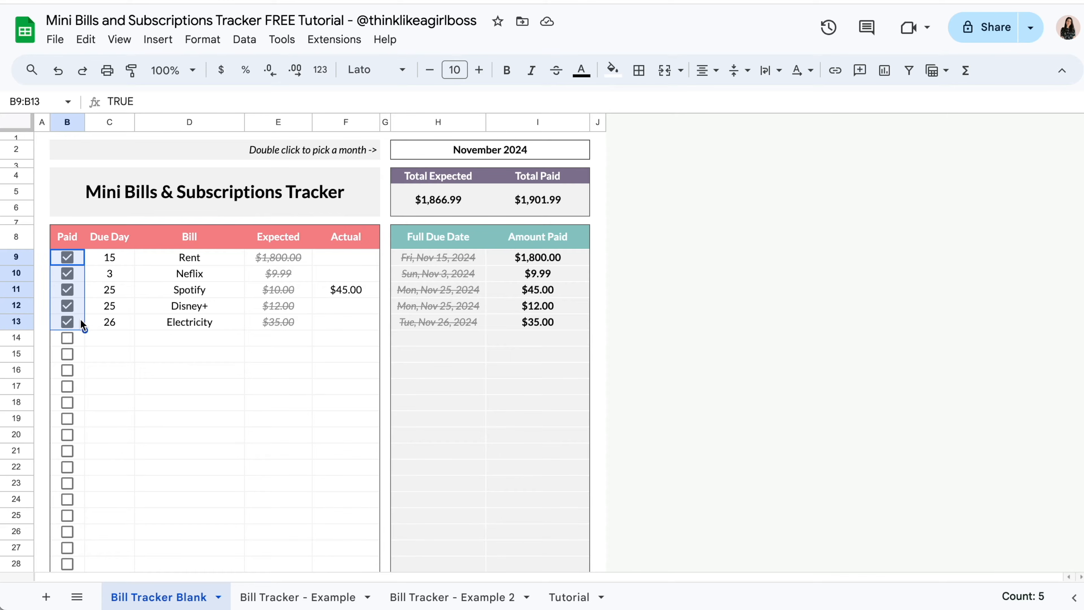
pyautogui.press('space')
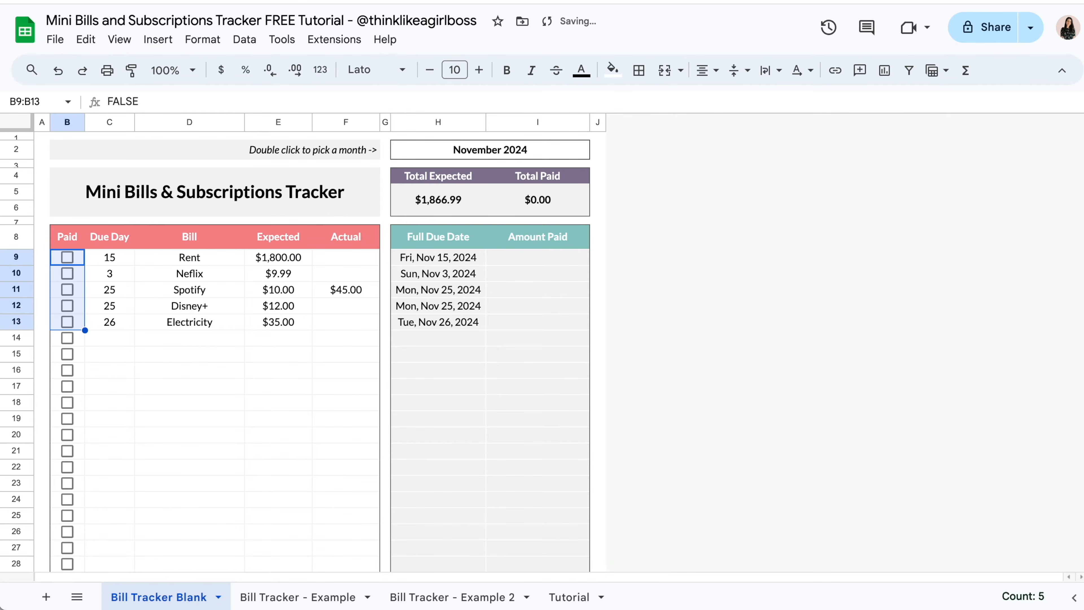
pyautogui.click(236, 372)
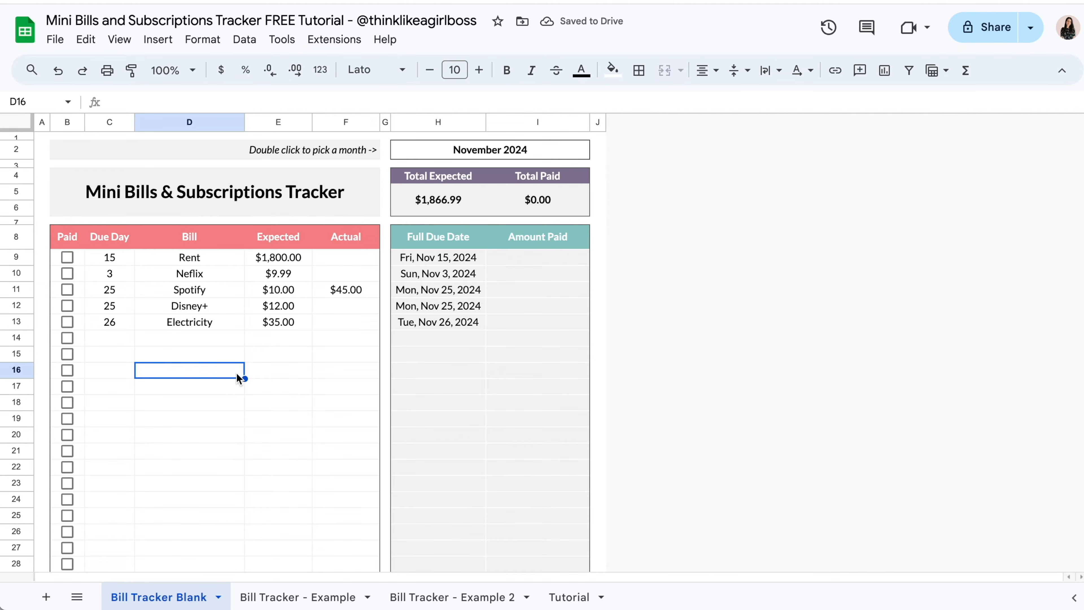
# - Open the Bill Tracker - Example sheet
pyautogui.click(301, 596)
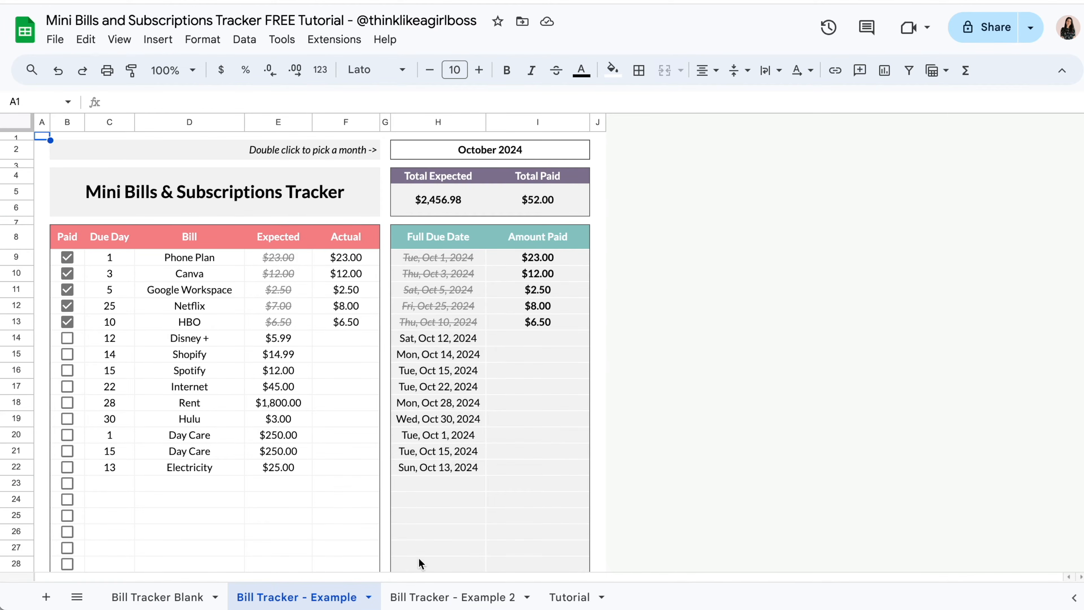
# - Open the Bill Tracker - Example 2 sheet and compare its September 2024 and October 2024 trackers side by side
pyautogui.click(416, 594)
pyautogui.hscroll(2, 767, 445)
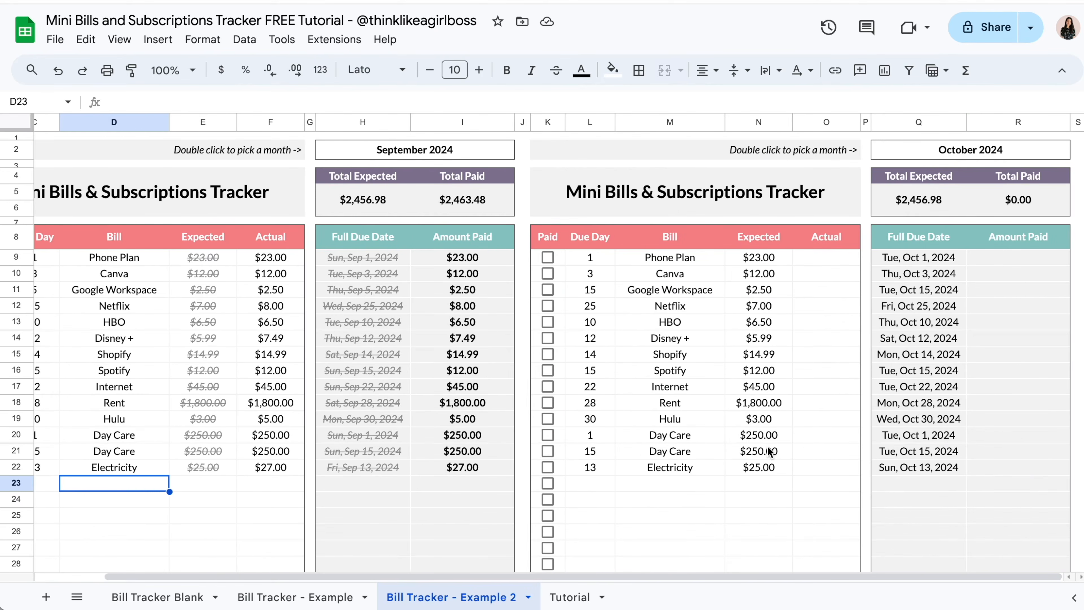
pyautogui.hscroll(-2, 768, 451)
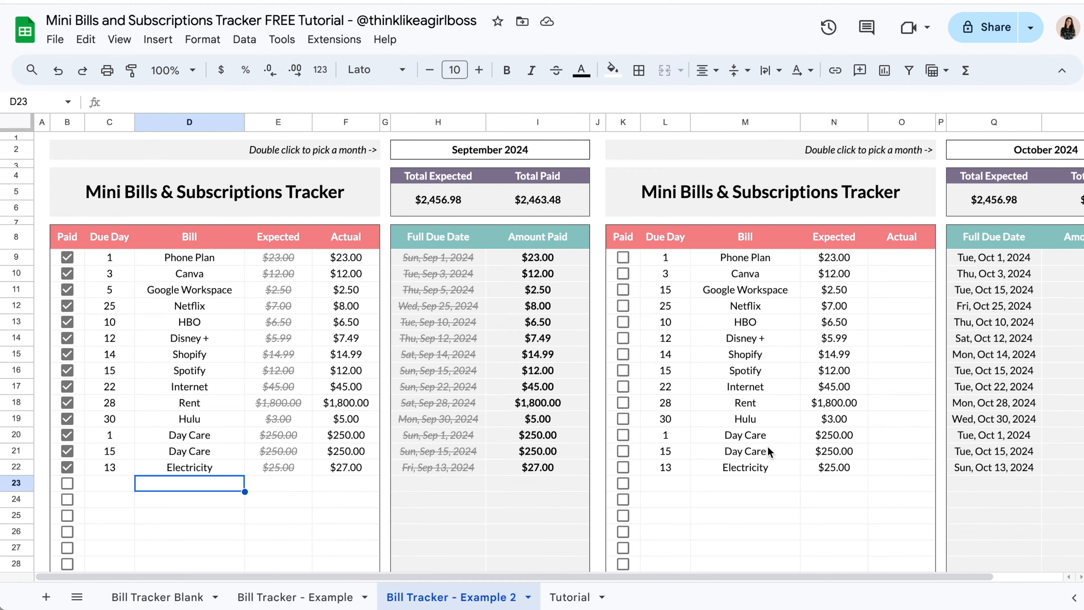
# - Open the empty Tutorial sheet and select cell B3
pyautogui.click(572, 596)
pyautogui.click(232, 167)
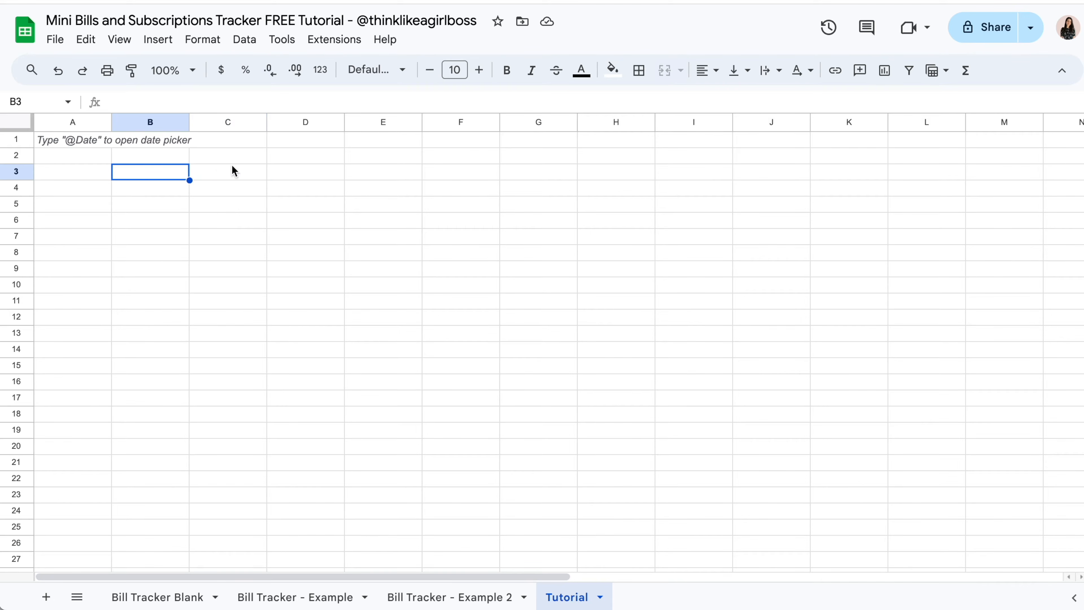
pyautogui.click(232, 167)
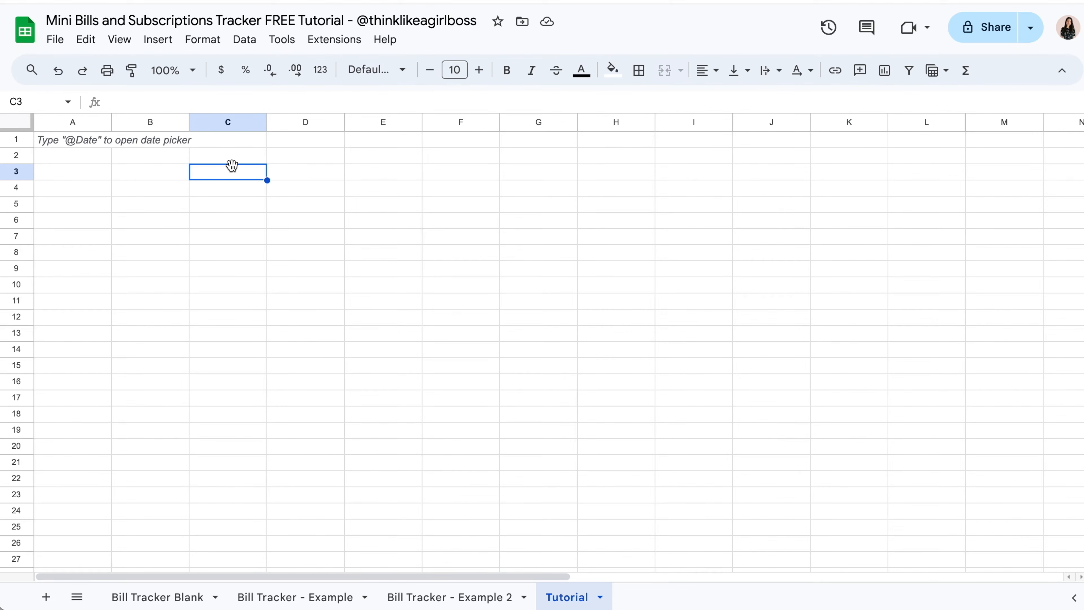
pyautogui.click(170, 180)
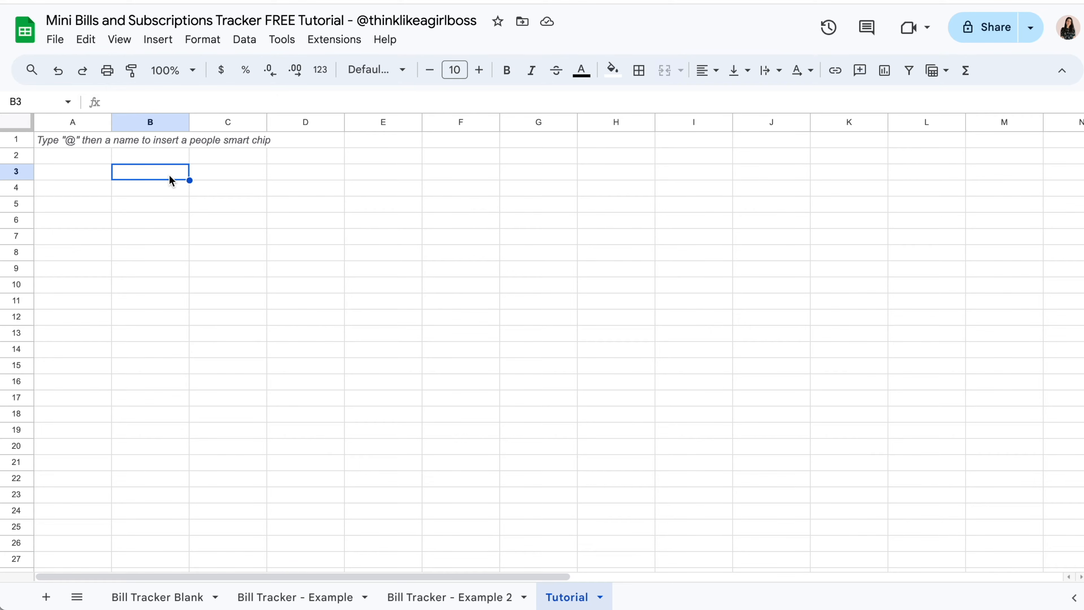
pyautogui.click(218, 182)
pyautogui.click(143, 172)
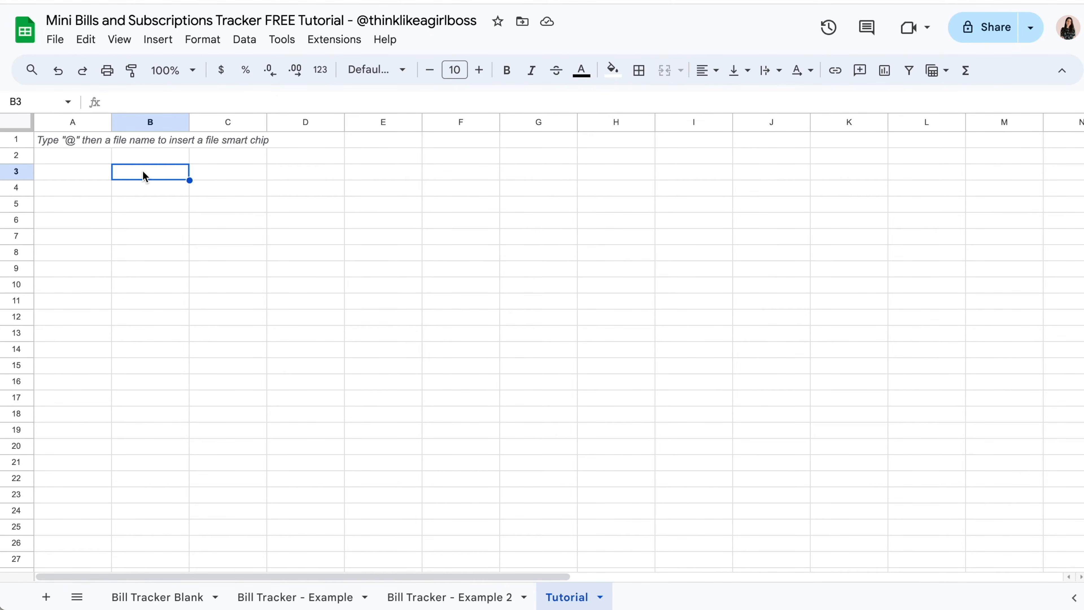
# - On the Bill Tracker Blank sheet, change the tracker month to October 2024 by picking October 16
pyautogui.click(157, 596)
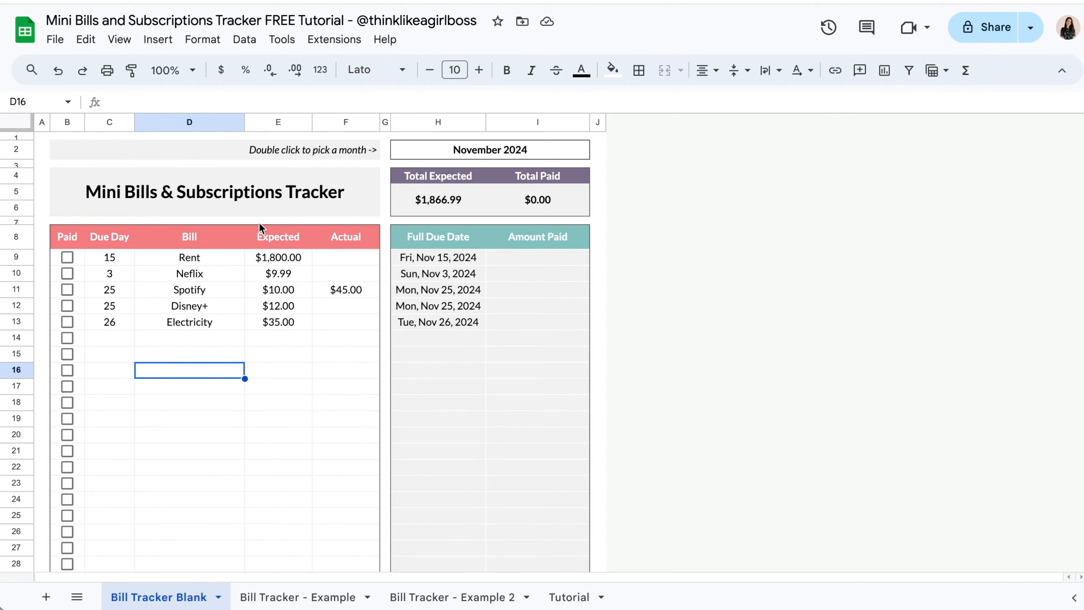
pyautogui.moveTo(190, 151); pyautogui.dragTo(481, 148)
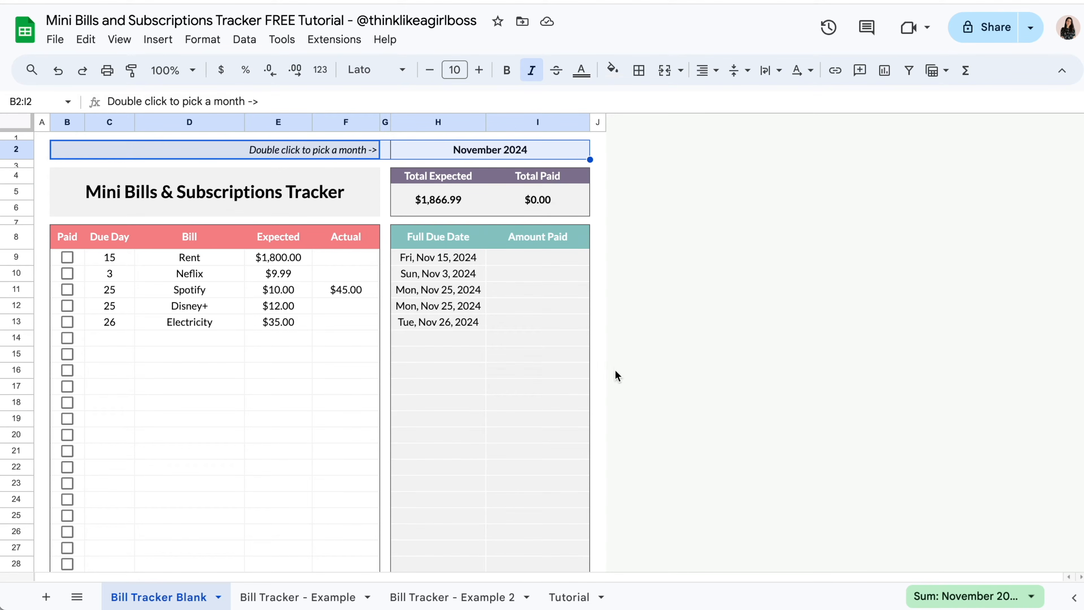
pyautogui.click(453, 150)
pyautogui.doubleClick(451, 149)
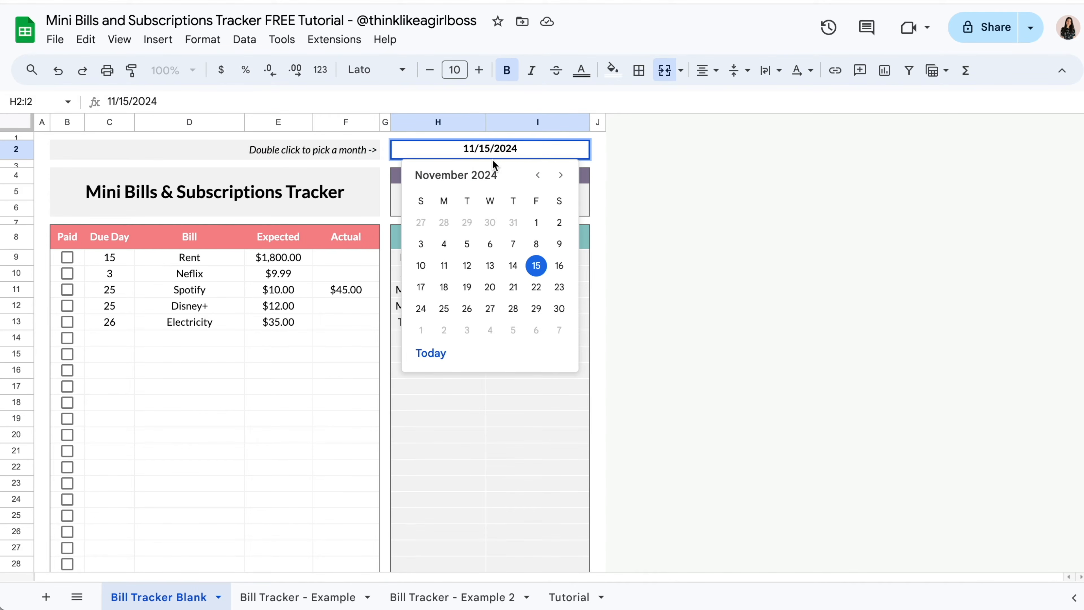
pyautogui.click(537, 175)
pyautogui.click(491, 265)
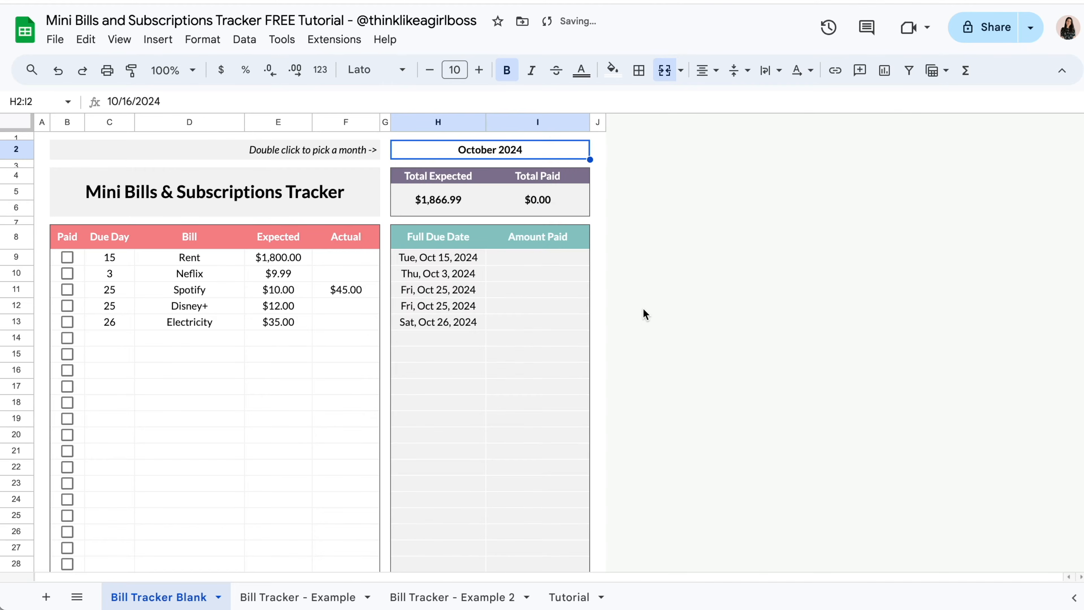
# - Add a data validation rule to cell H2 of the Tutorial sheet that requires a valid date and rejects invalid input
pyautogui.click(574, 596)
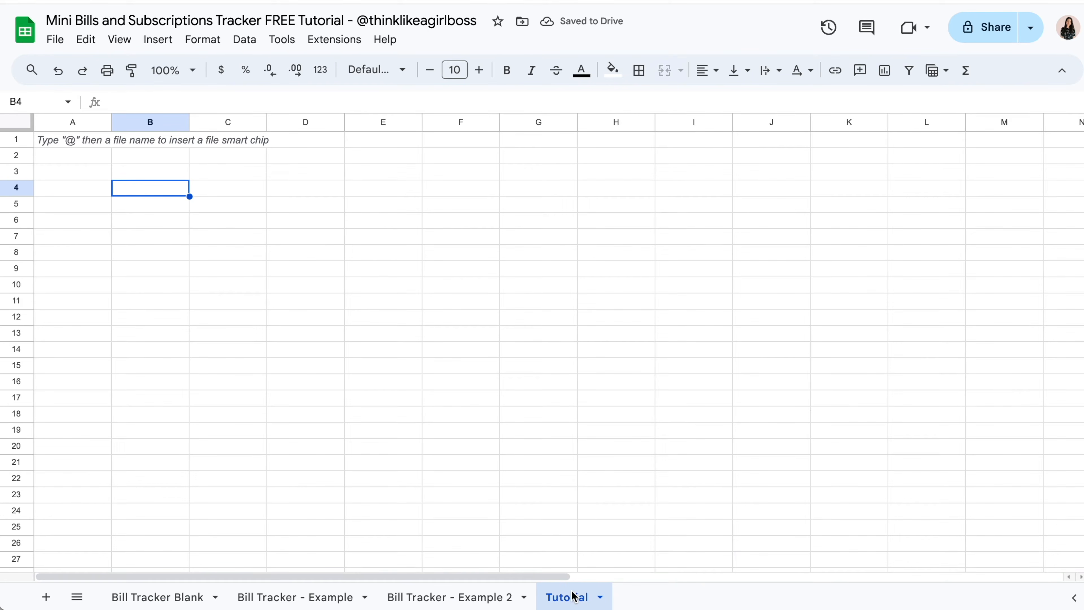
pyautogui.click(599, 162)
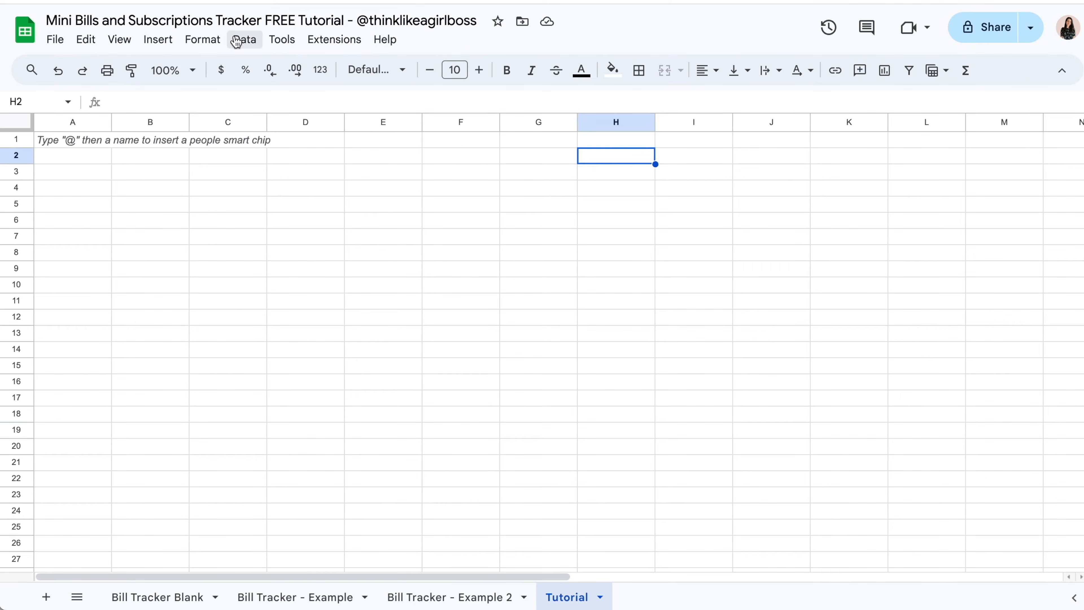
pyautogui.click(243, 40)
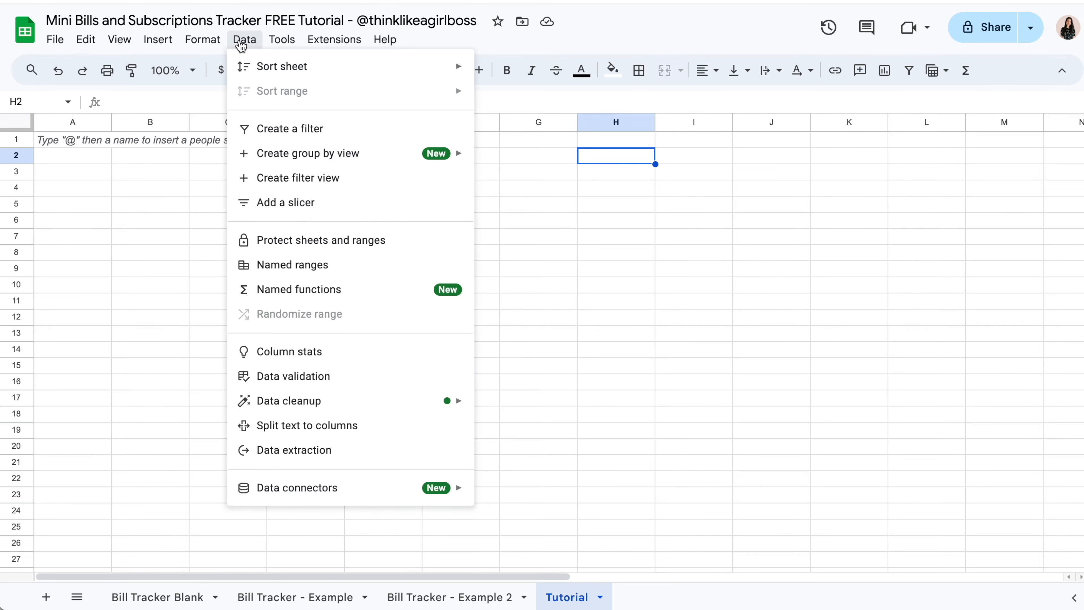
pyautogui.click(358, 379)
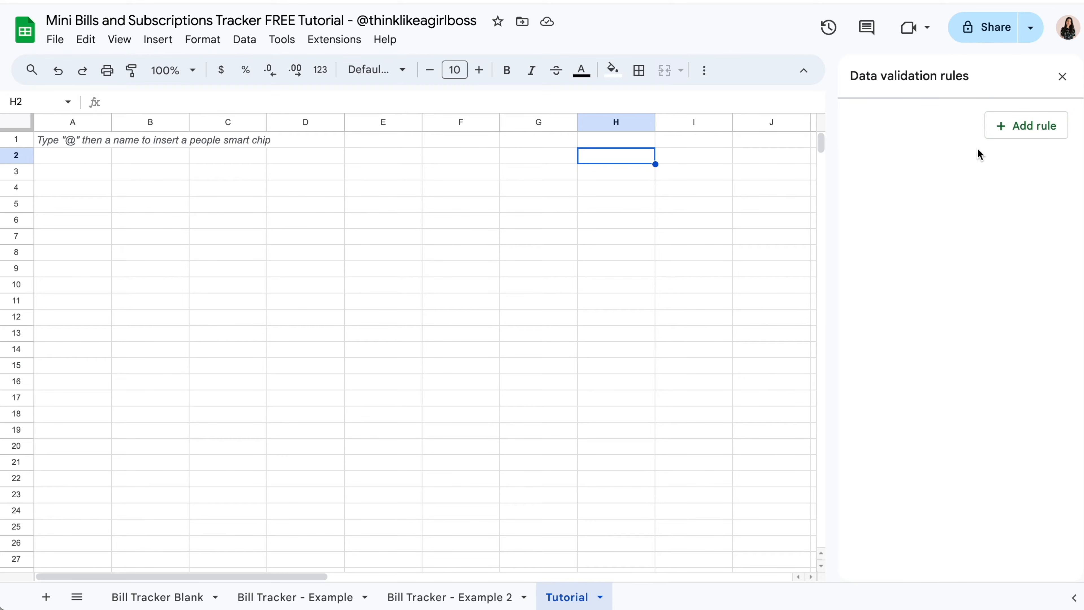
pyautogui.click(1050, 138)
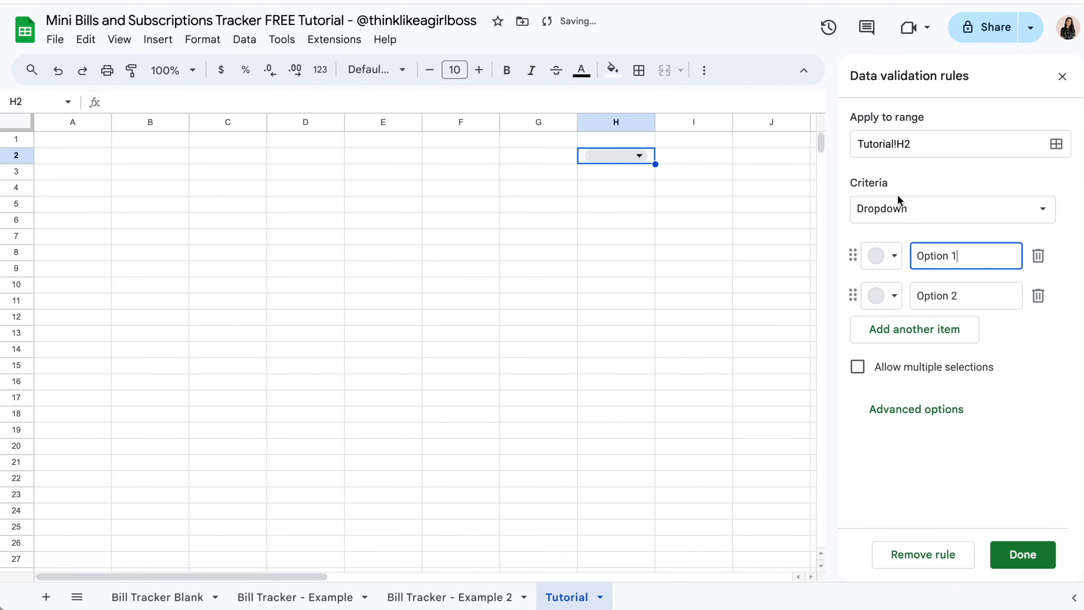
pyautogui.click(990, 217)
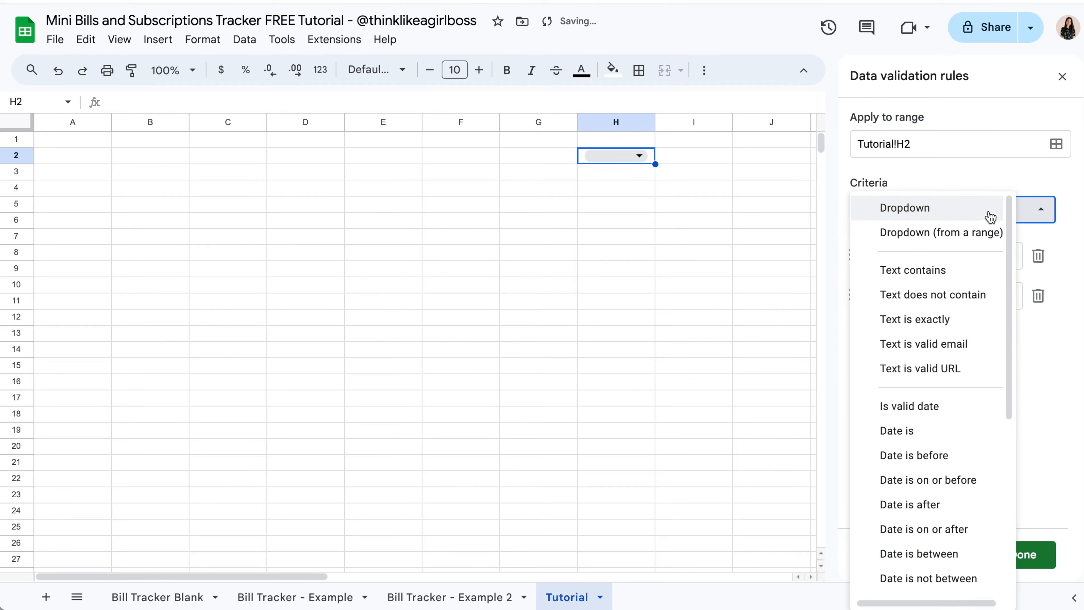
pyautogui.click(972, 412)
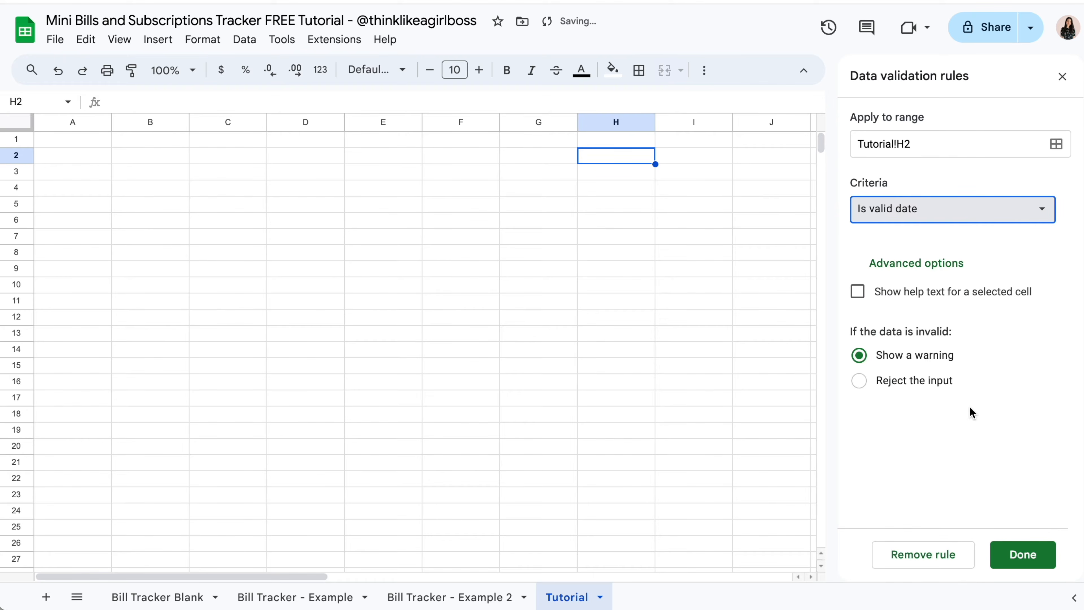
pyautogui.click(969, 406)
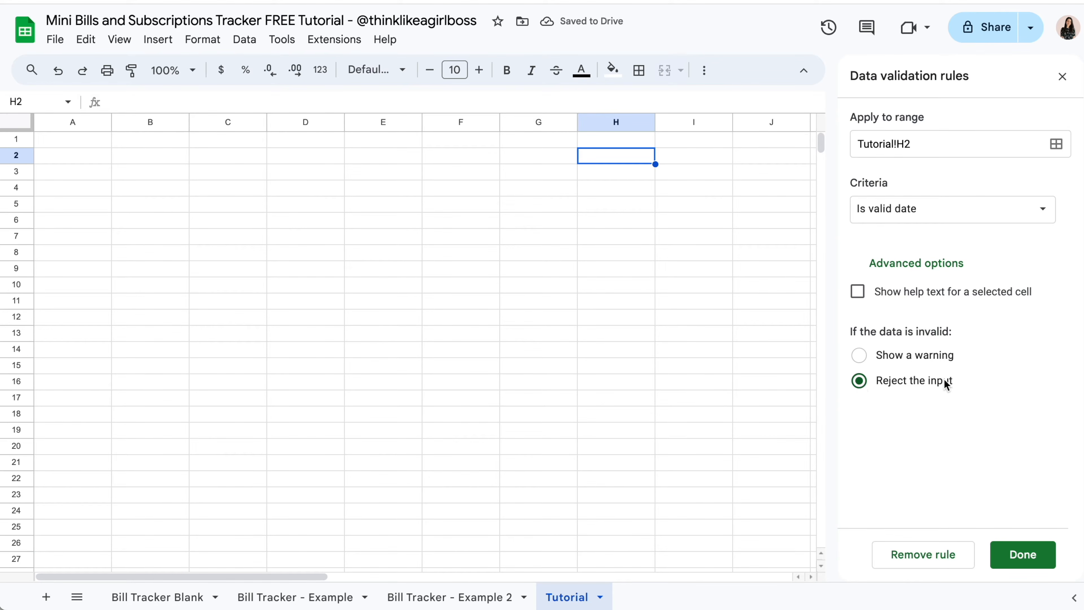
pyautogui.click(1025, 554)
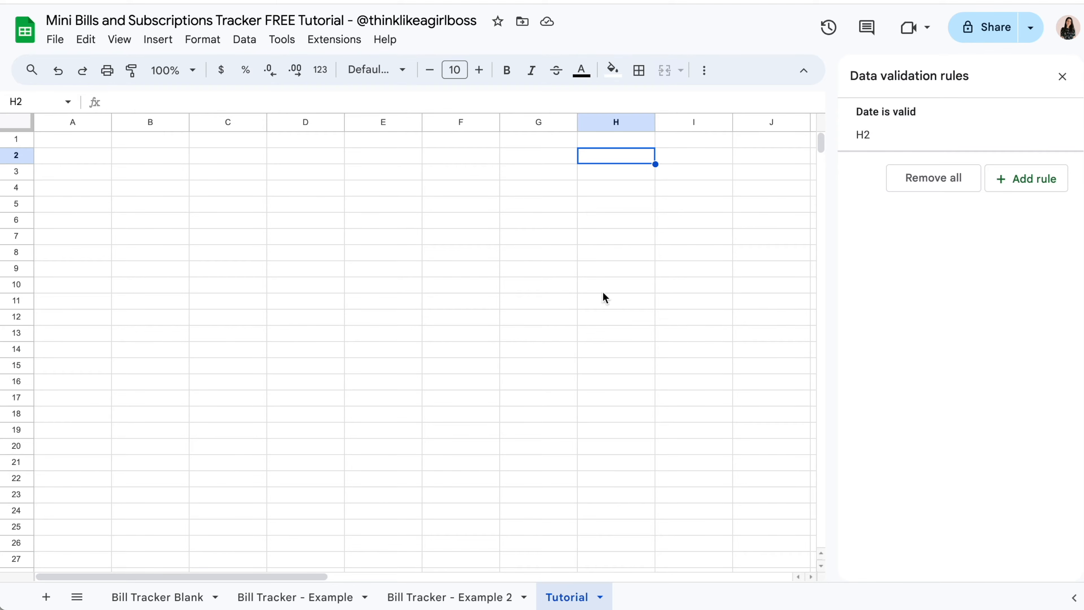
pyautogui.click(1062, 77)
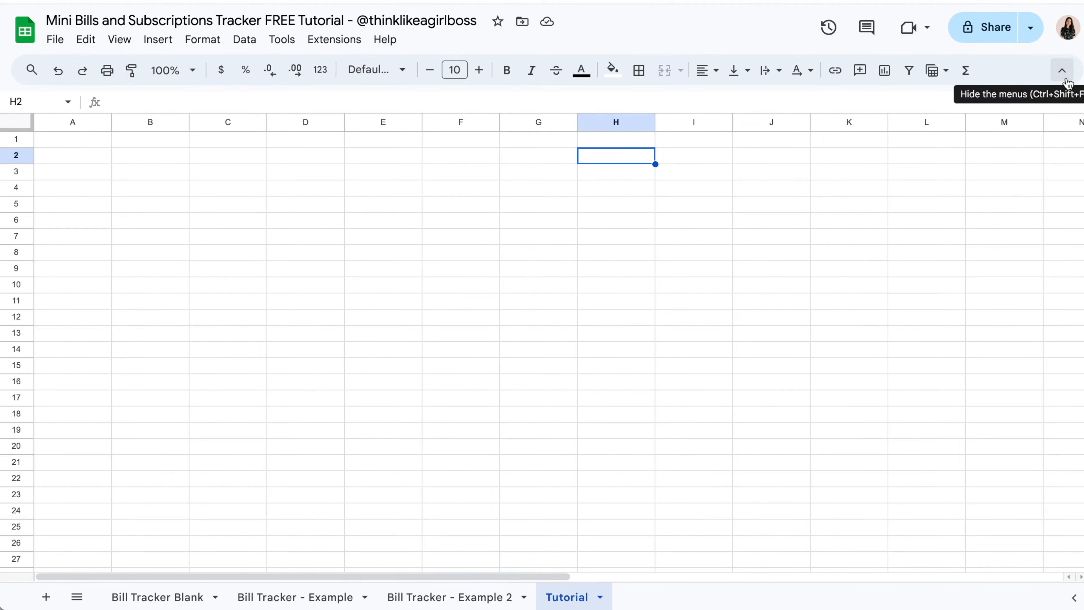
# - Pick the date 9/20/2024 for cell H2 from its calendar
pyautogui.doubleClick(626, 158)
pyautogui.click(657, 266)
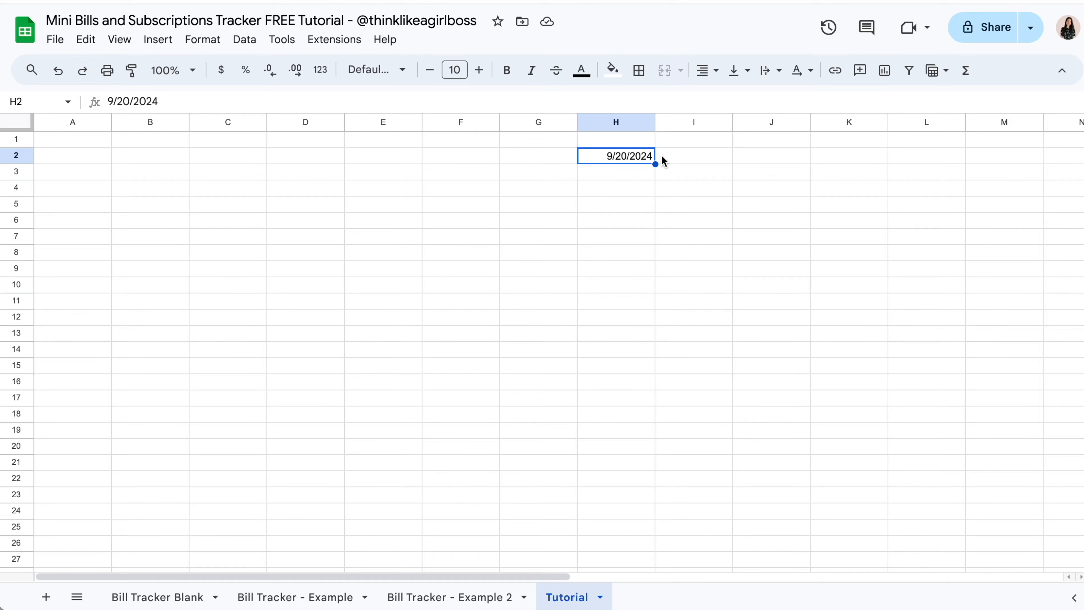
# - On the Bill Tracker Blank sheet, set the month cell's date to October 24, 2024
pyautogui.click(181, 594)
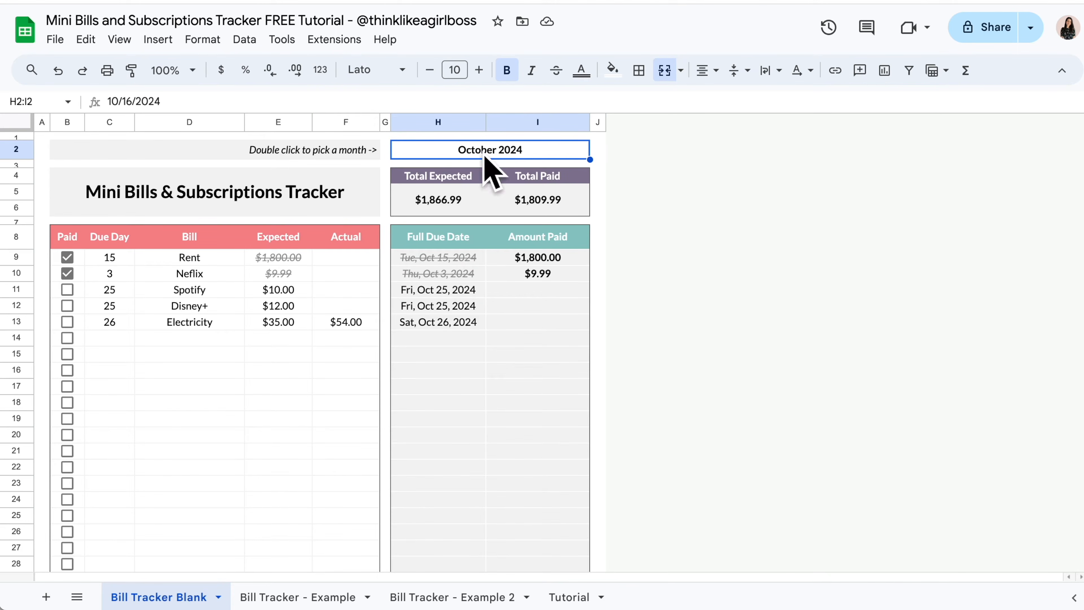
pyautogui.doubleClick(514, 151)
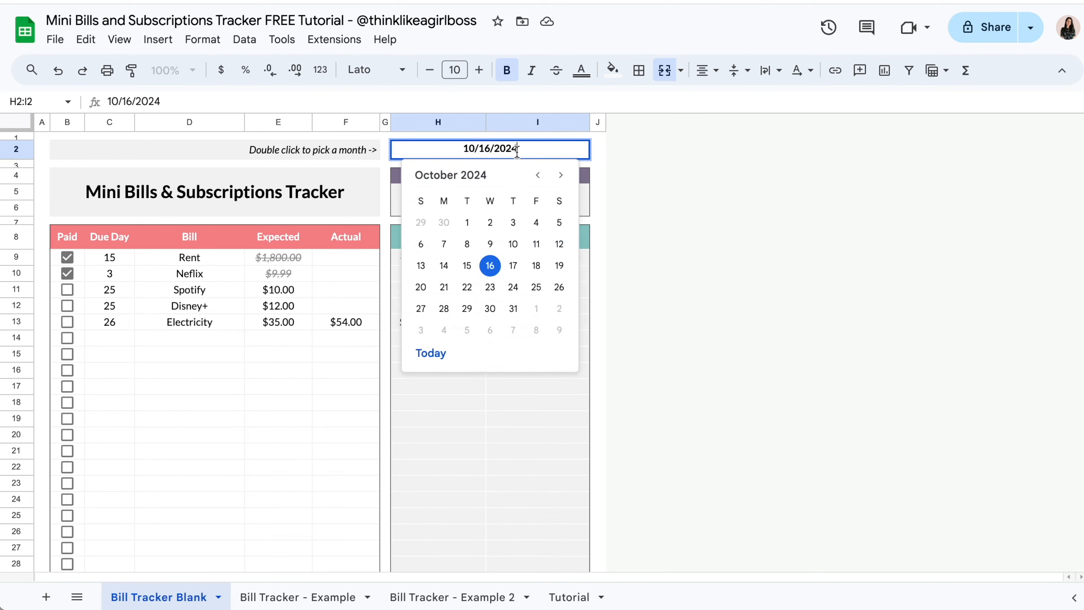
pyautogui.click(516, 293)
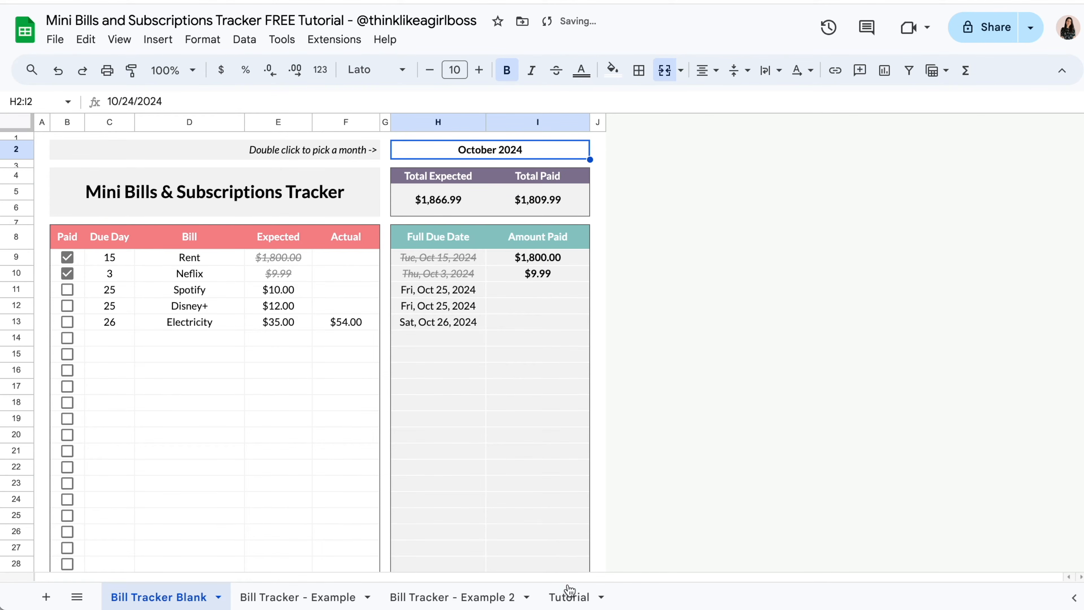
# - Apply the custom date format with full month name and year, as in August 1930, to cell H2 of the Tutorial sheet
pyautogui.click(568, 596)
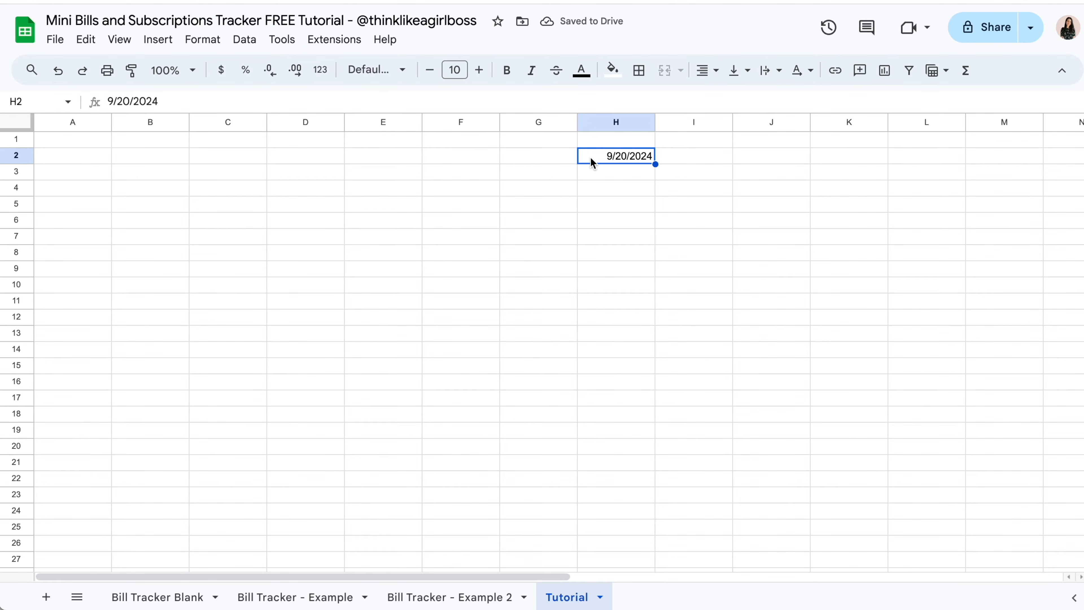
pyautogui.click(198, 46)
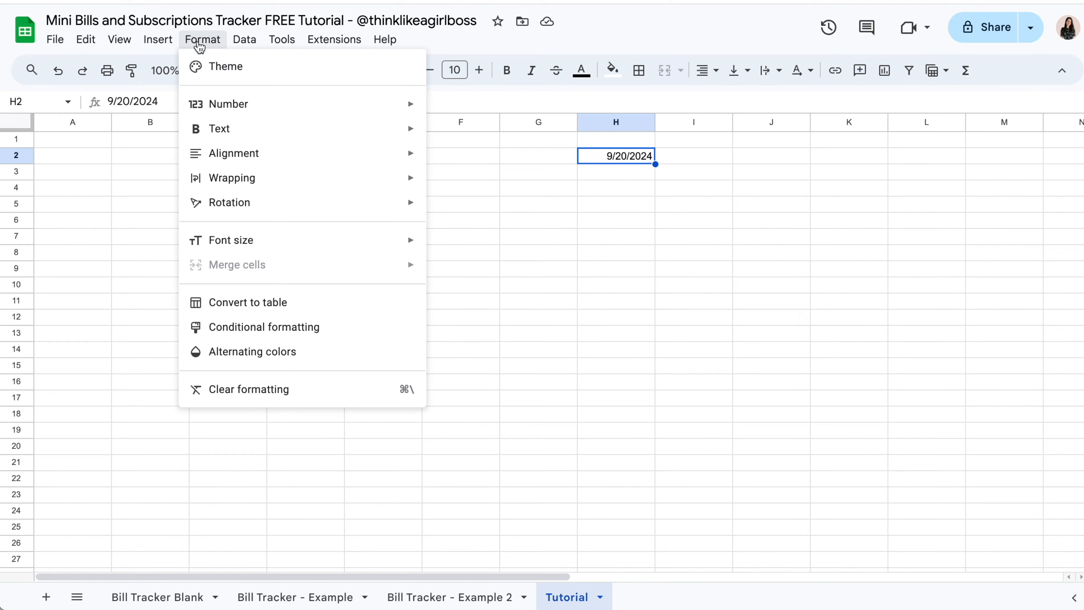
pyautogui.moveTo(276, 105)
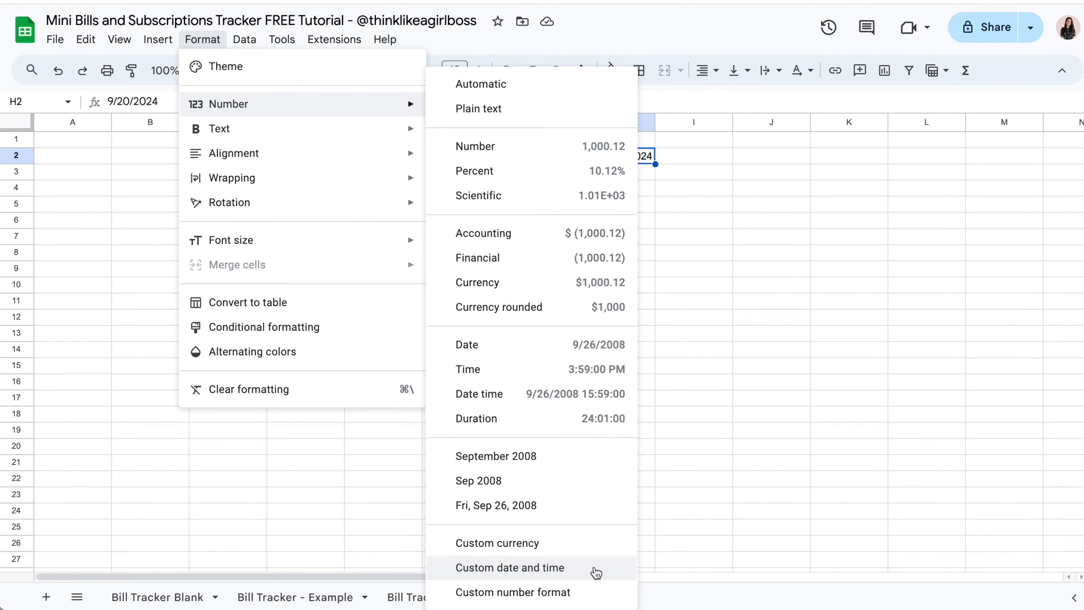
pyautogui.click(596, 568)
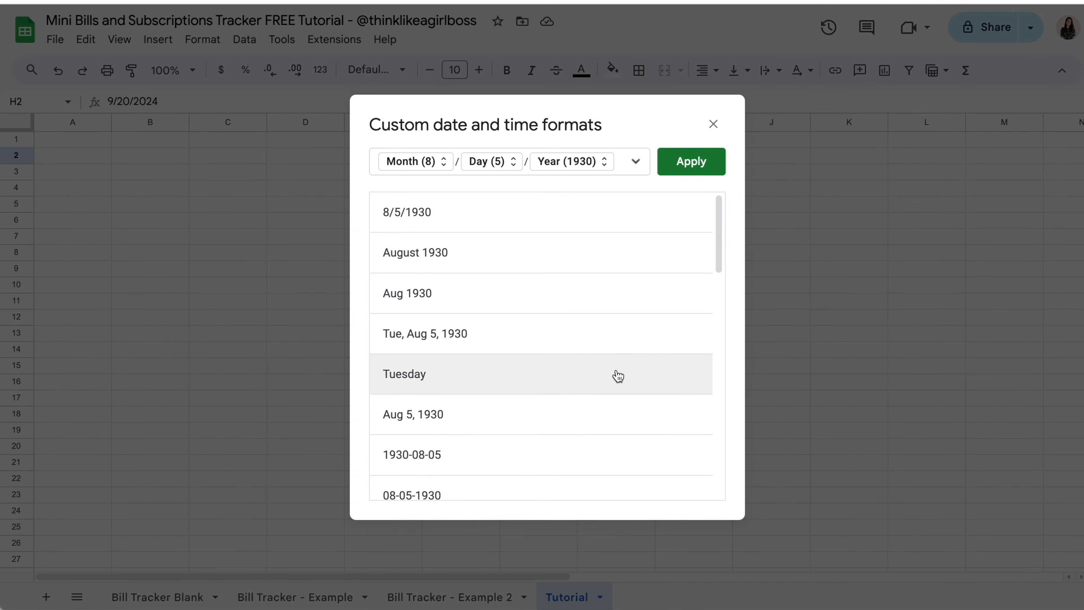
pyautogui.scroll(-3, 617, 375)
pyautogui.scroll(-10, 617, 376)
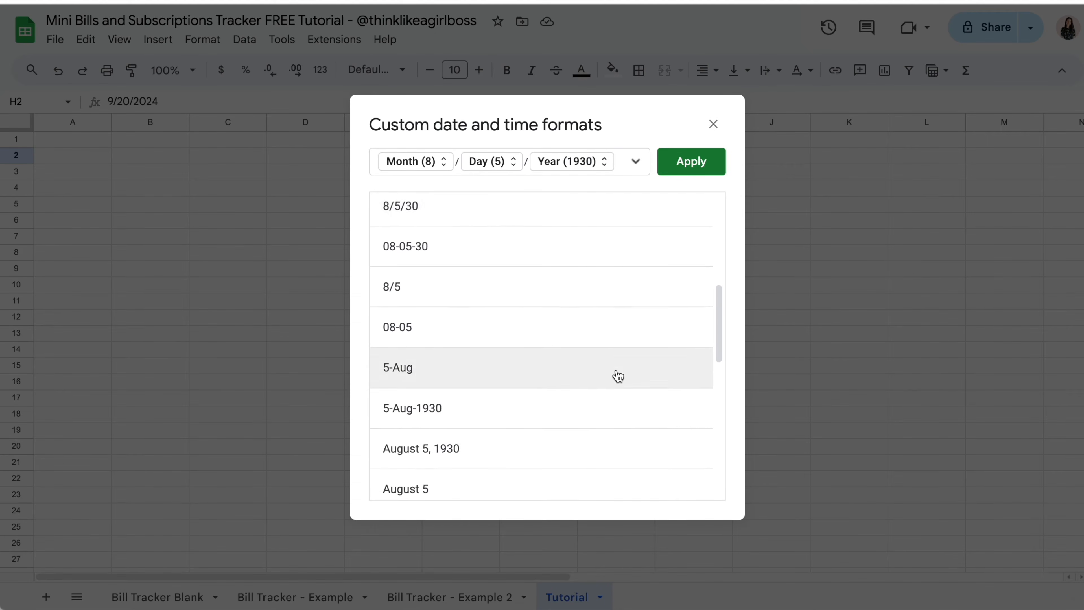
pyautogui.scroll(-6, 617, 375)
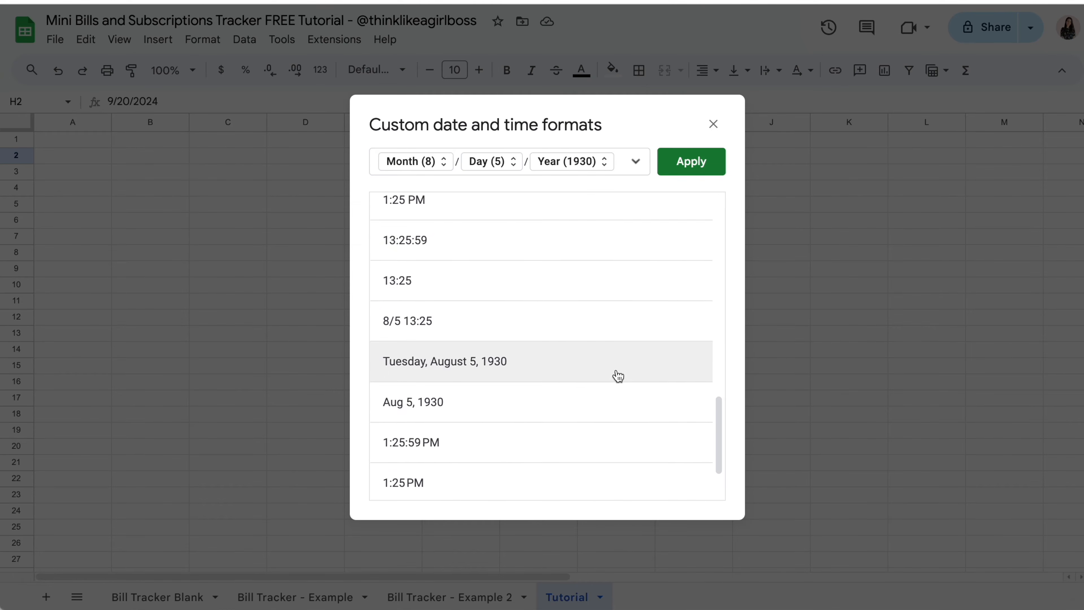
pyautogui.scroll(7, 617, 375)
pyautogui.scroll(5, 616, 375)
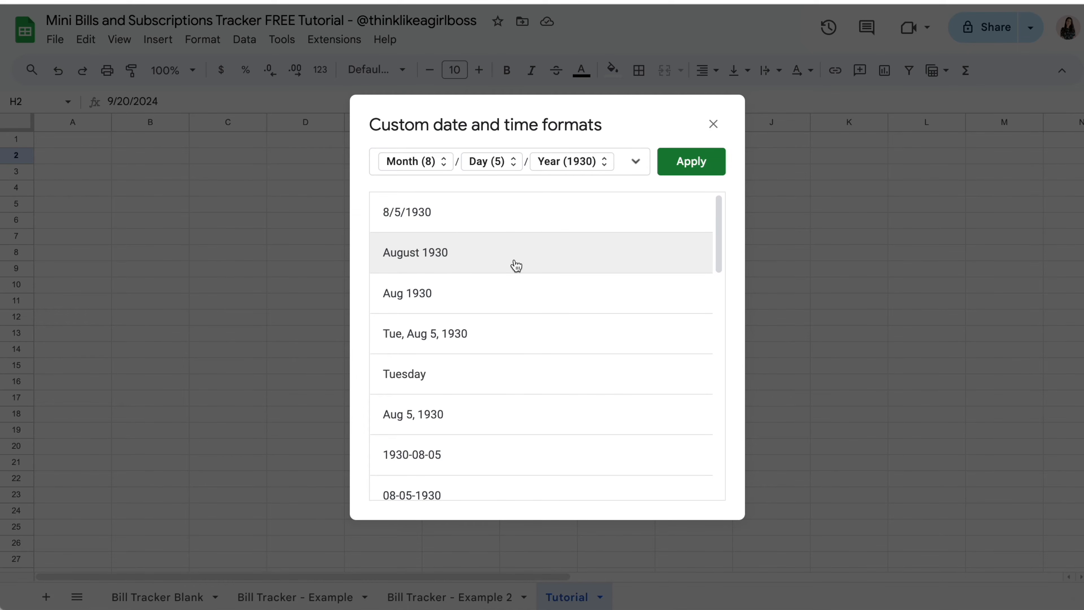
pyautogui.scroll(-12, 526, 266)
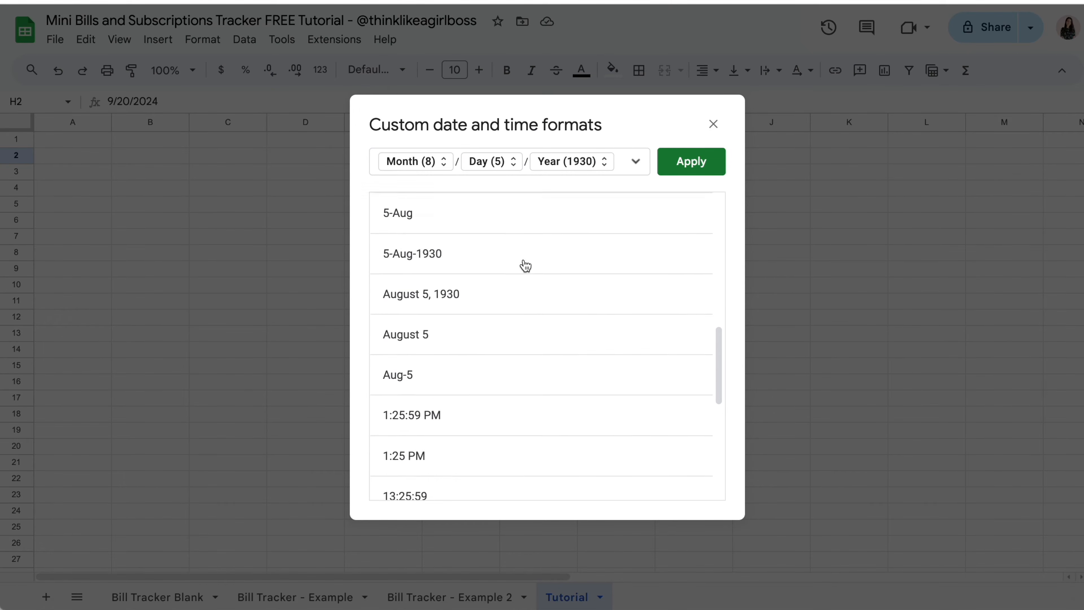
pyautogui.scroll(12, 525, 266)
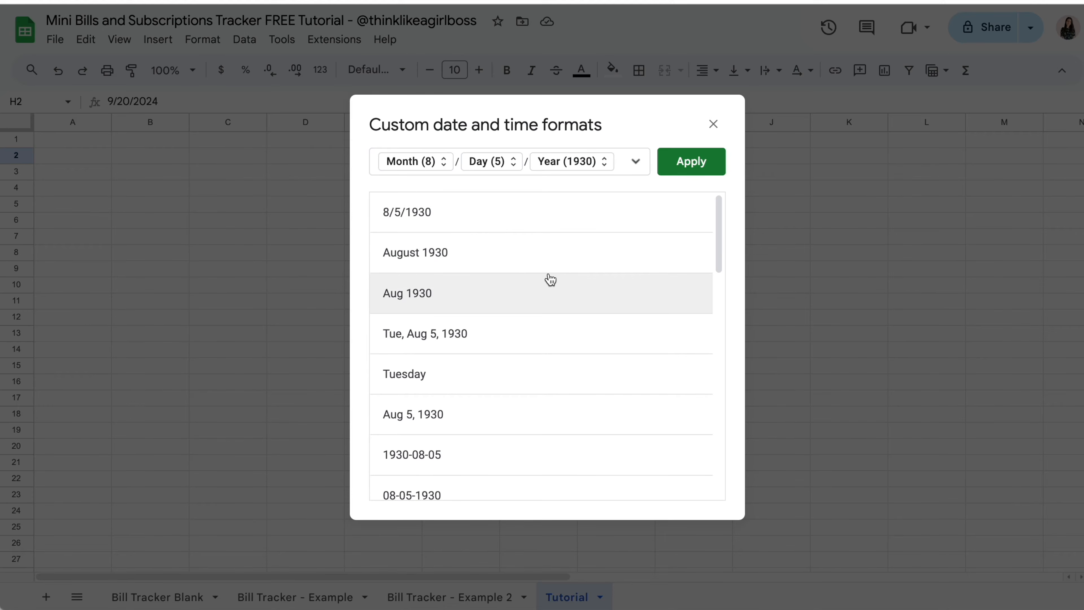
pyautogui.click(484, 256)
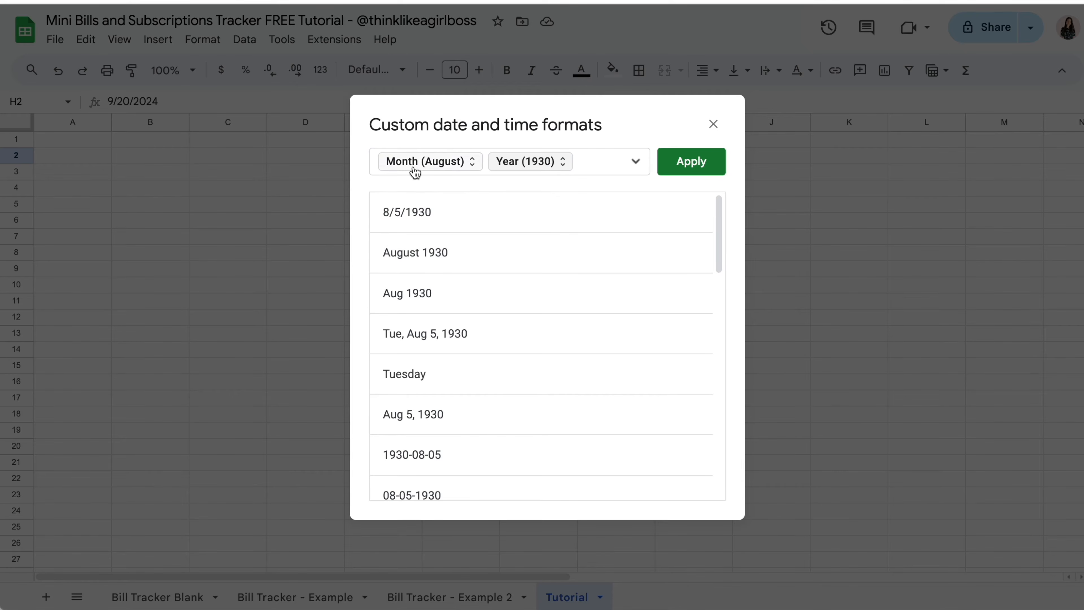
pyautogui.click(707, 171)
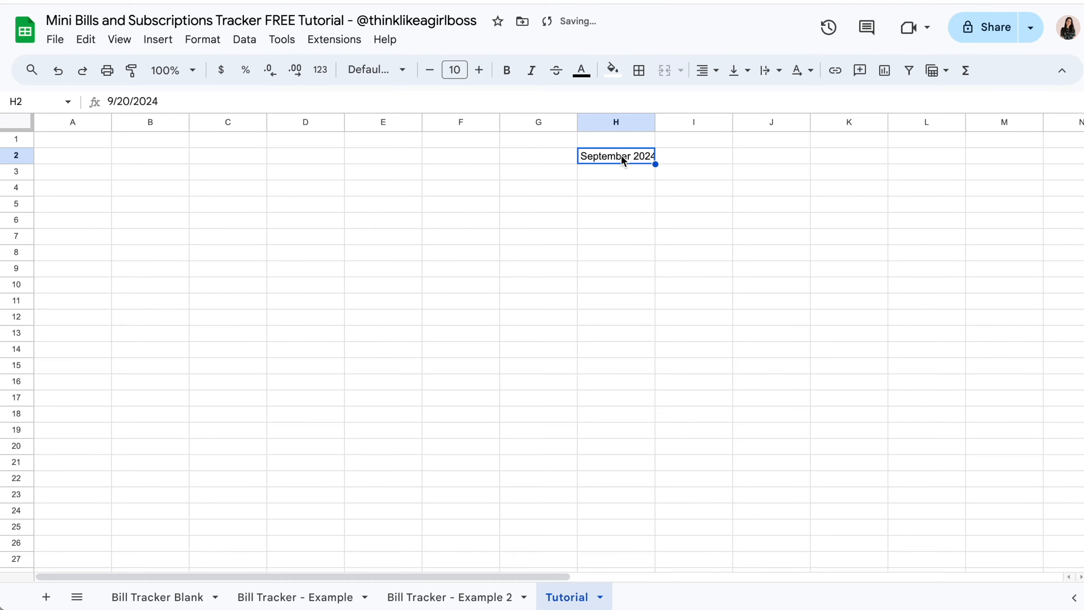
# - Widen column H to fit the full month name and set the date in cell H2 to 10/8/2024
pyautogui.moveTo(655, 121); pyautogui.dragTo(692, 122)
pyautogui.doubleClick(659, 159)
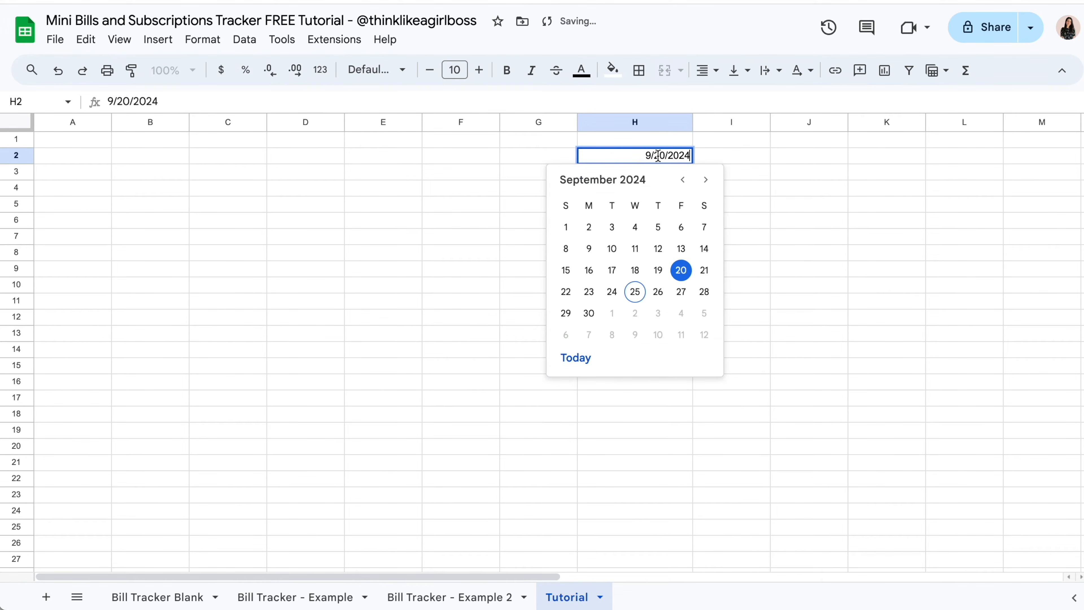
pyautogui.click(706, 180)
pyautogui.click(612, 246)
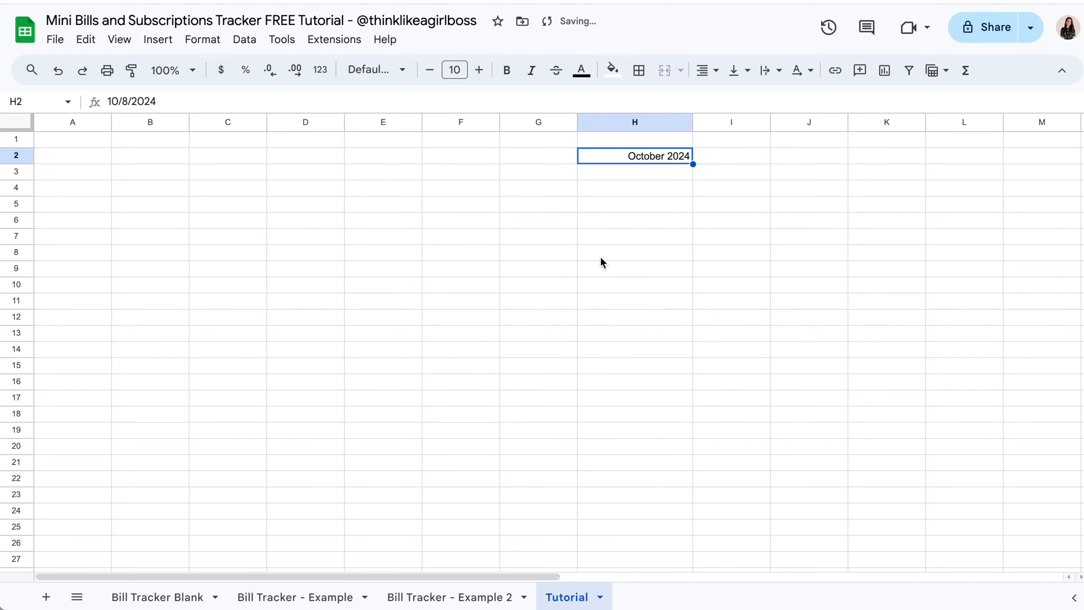
# - Change the date in cell H2 to 9/11/2024
pyautogui.doubleClick(654, 160)
pyautogui.click(706, 181)
pyautogui.click(637, 273)
pyautogui.hotkey('ctrl', 'z')
pyautogui.hotkey('ctrl', 'z')
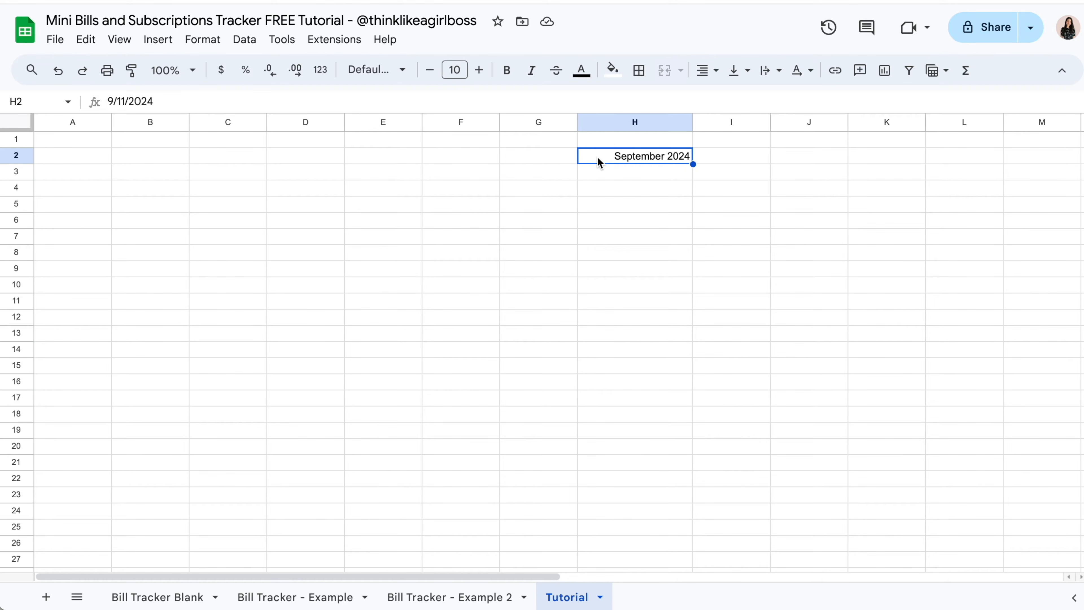
# - Add a dark gray outer border around the month cell H2
pyautogui.click(639, 70)
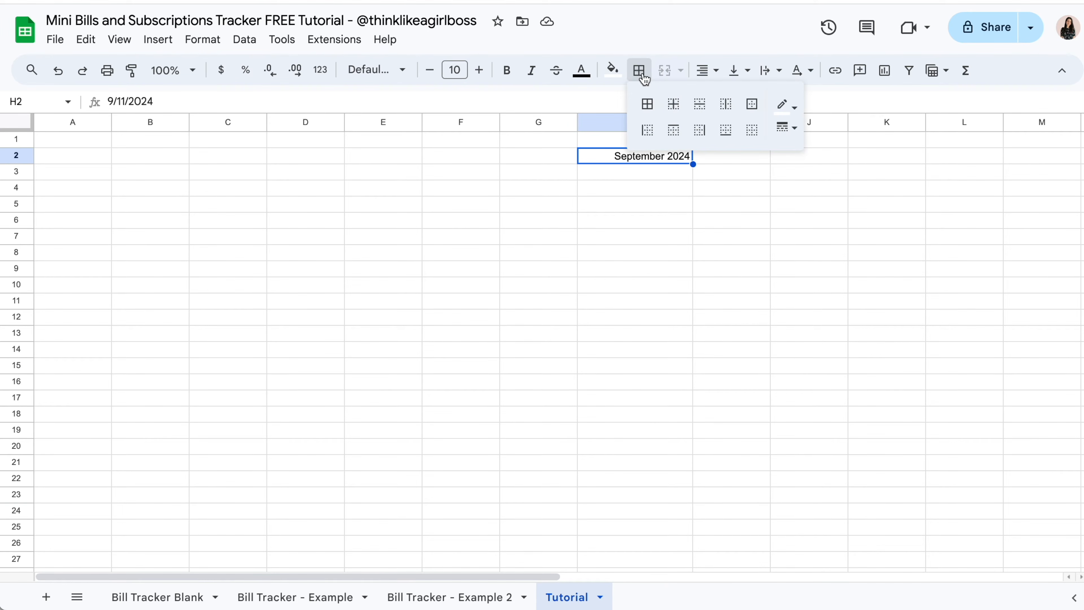
pyautogui.click(791, 106)
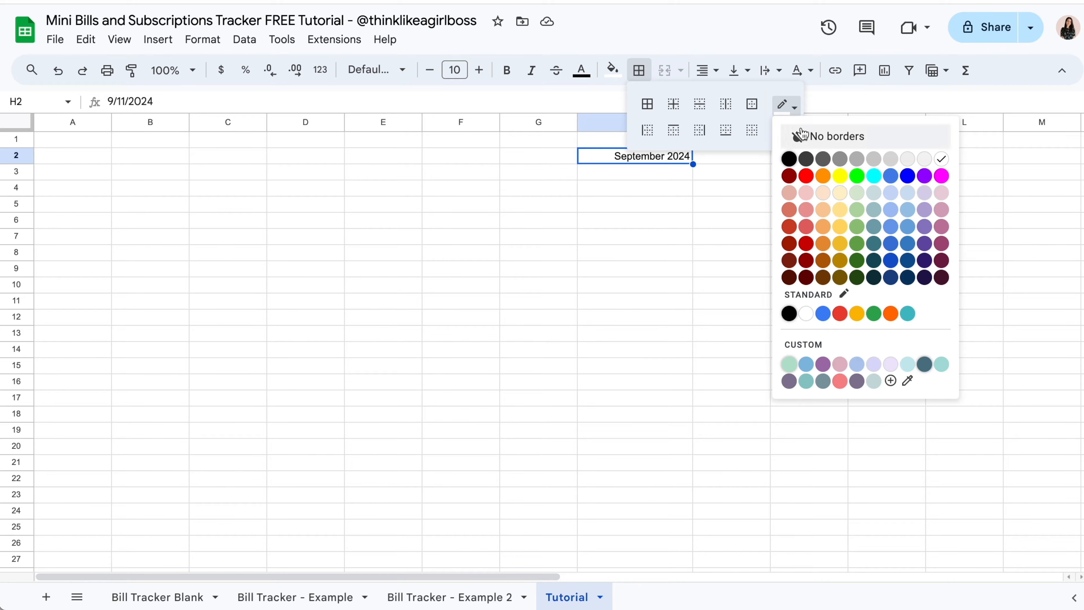
pyautogui.click(826, 163)
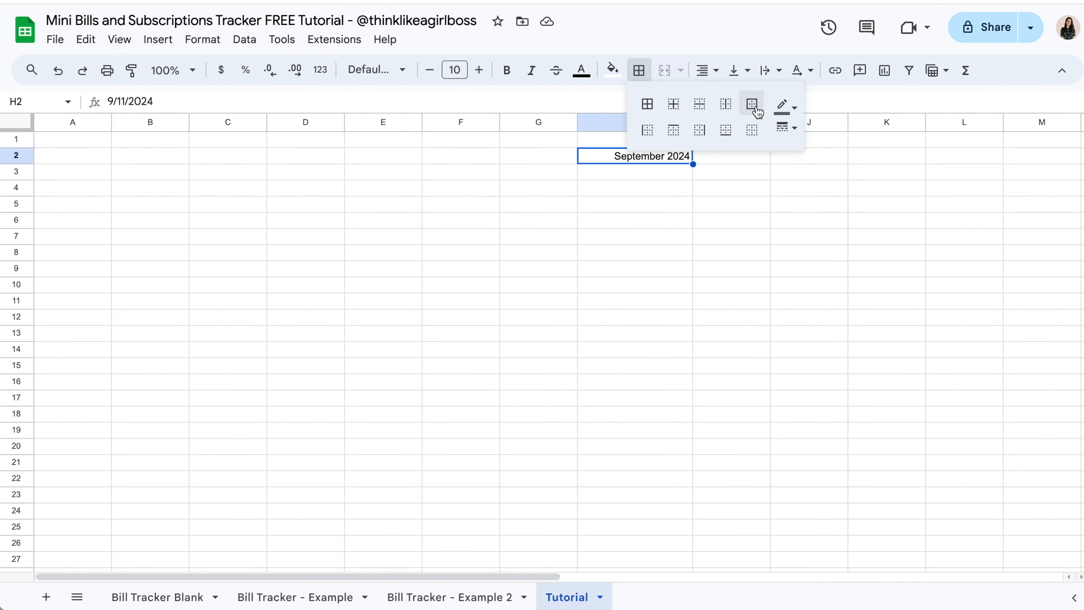
pyautogui.click(762, 110)
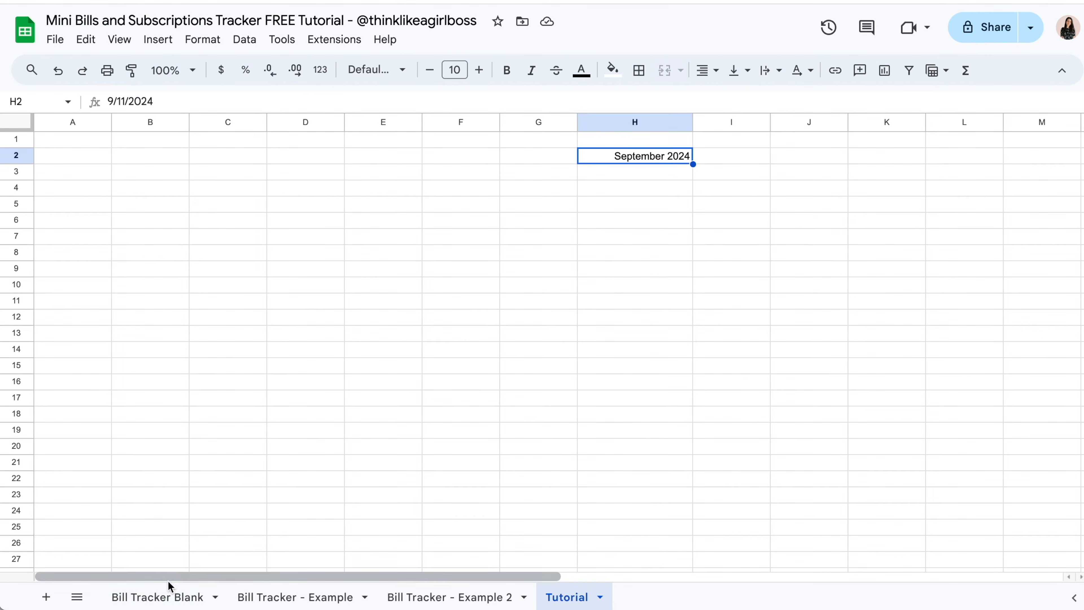
# - On the Bill Tracker Blank sheet, examine the bill entry table and the separate Full Due Date and Amount Paid table
pyautogui.click(158, 596)
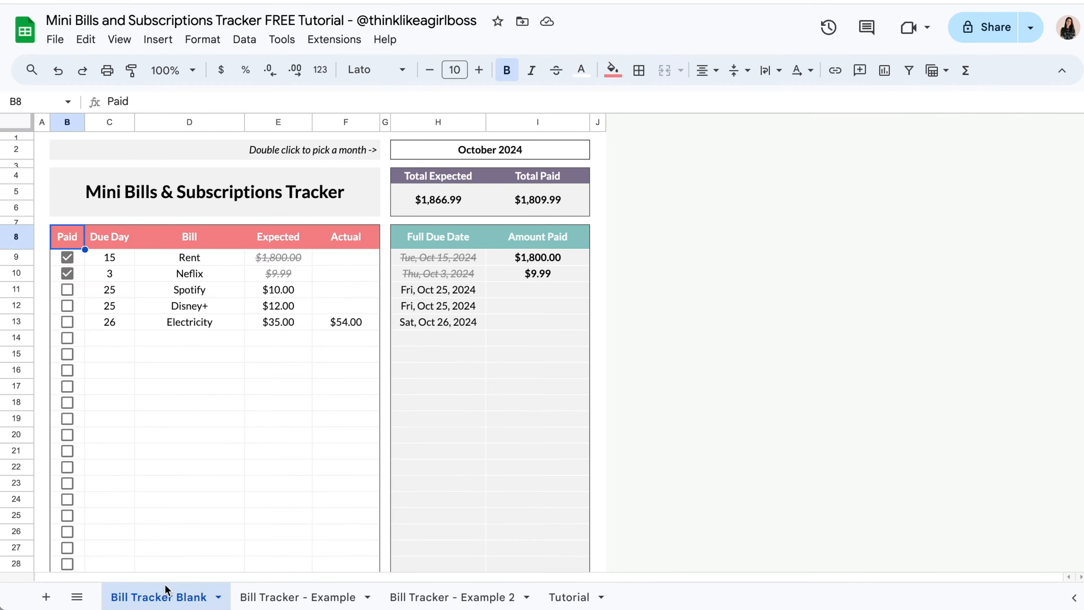
pyautogui.moveTo(74, 251); pyautogui.dragTo(342, 515)
pyautogui.moveTo(431, 242); pyautogui.dragTo(562, 504)
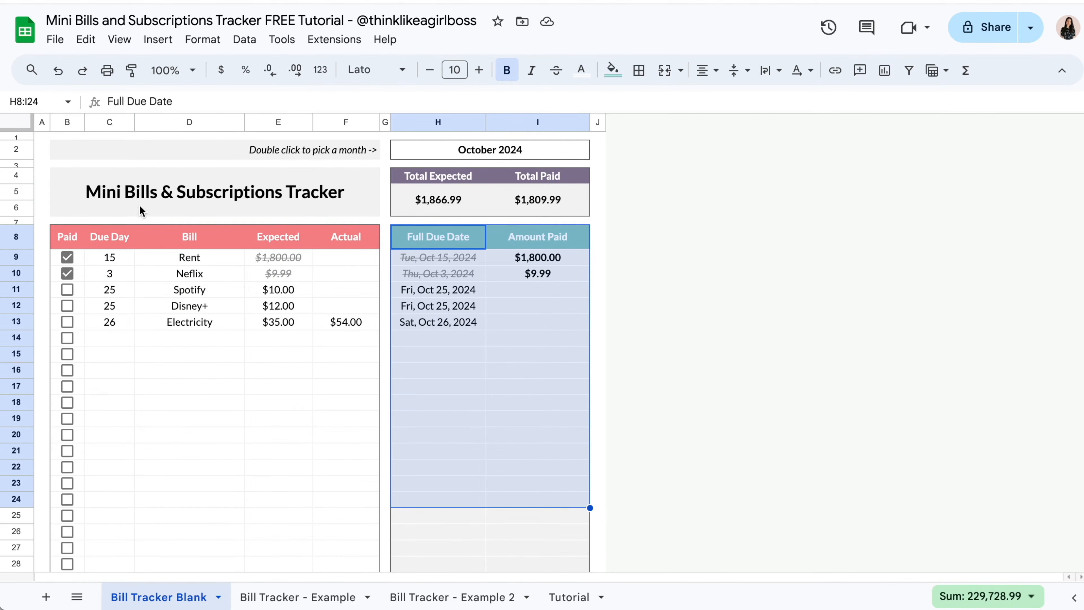
# - On the Tutorial sheet, enter the headers Paid, Due Day, Bill, Expected and Actual in cells B8 to F8
pyautogui.click(576, 594)
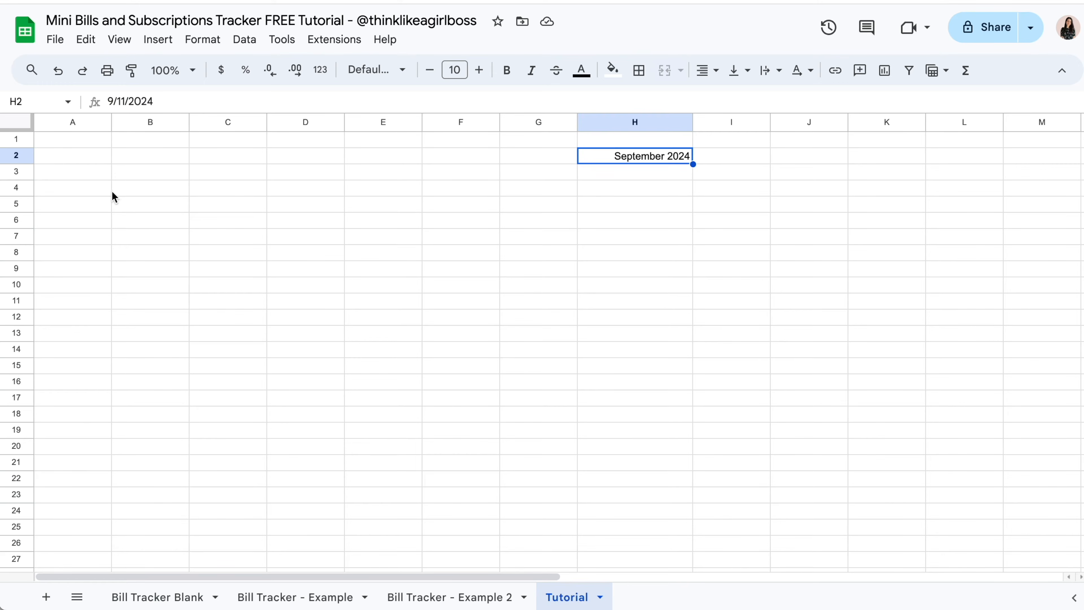
pyautogui.click(145, 250)
pyautogui.press('Return')
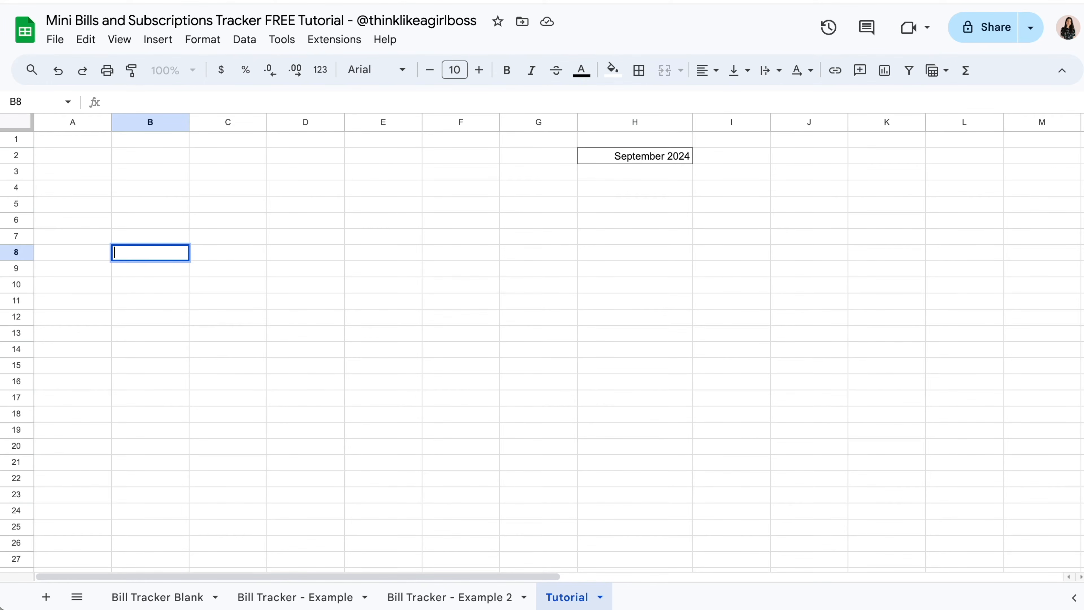
pyautogui.write('Paid')
pyautogui.press('Tab')
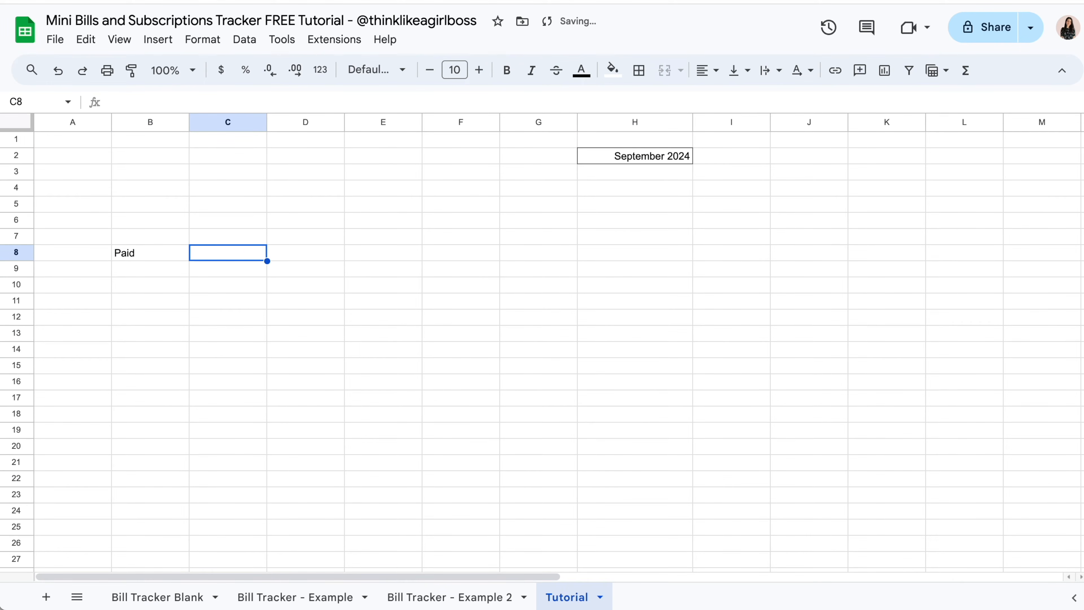
pyautogui.write('Due Day')
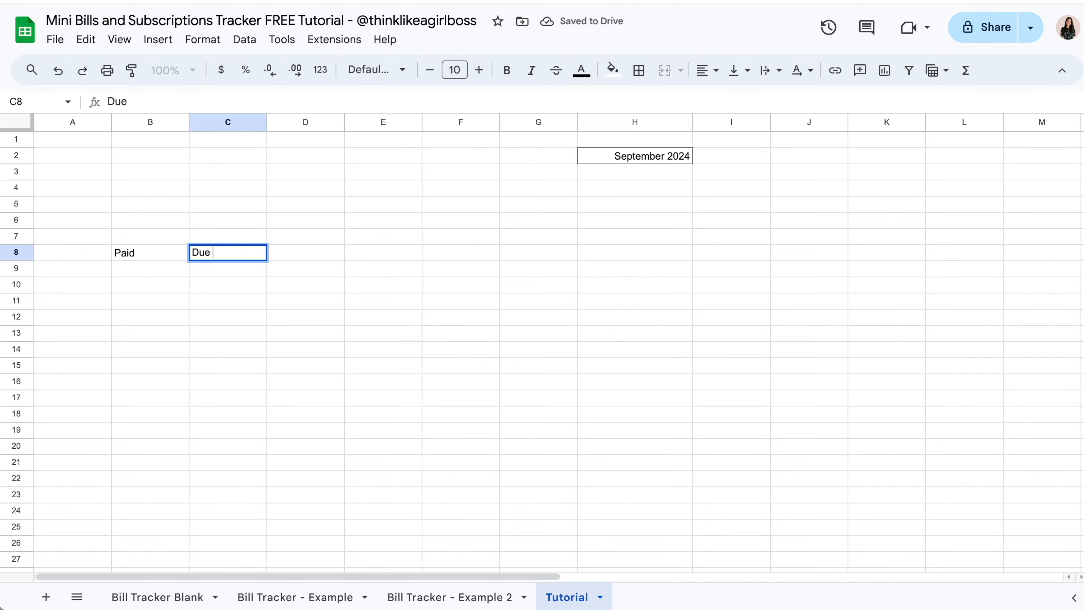
pyautogui.press('Tab')
pyautogui.write('Bill')
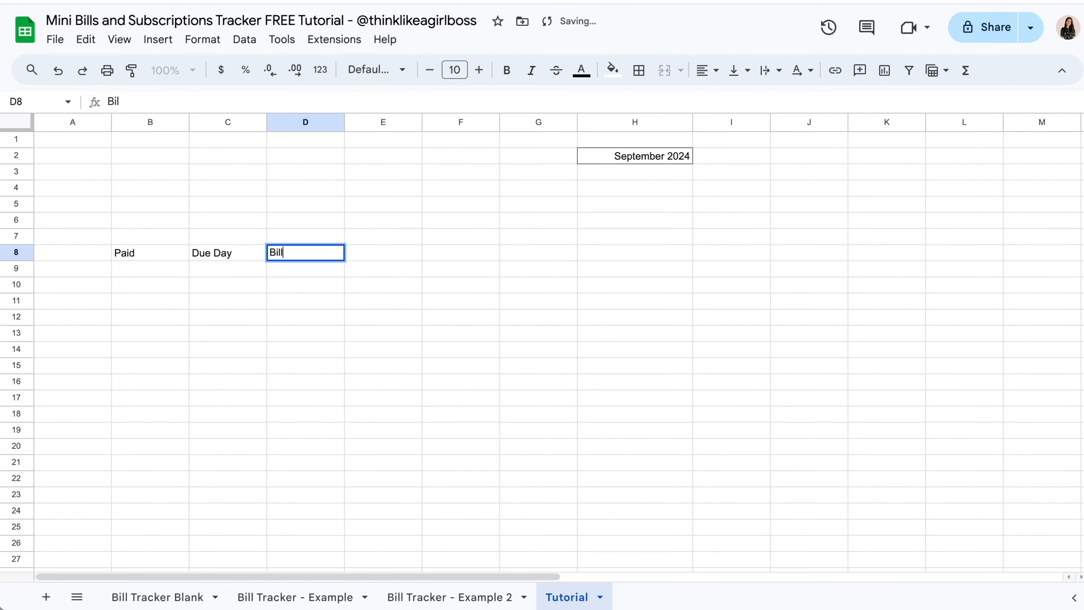
pyautogui.press('Tab')
pyautogui.write('Expected')
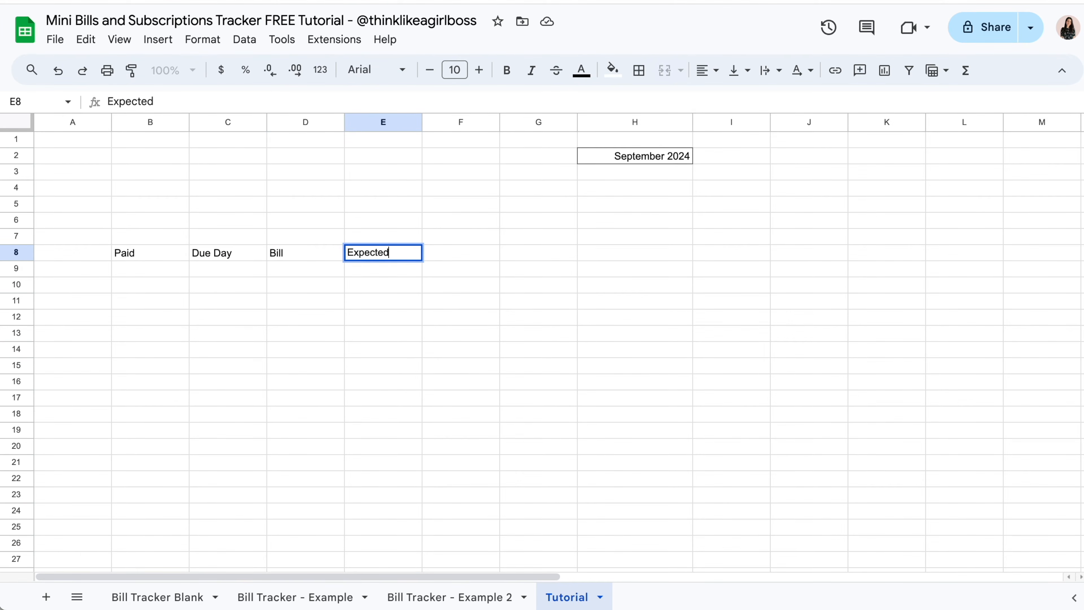
pyautogui.press('Tab')
pyautogui.write('Actual')
pyautogui.press('Return')
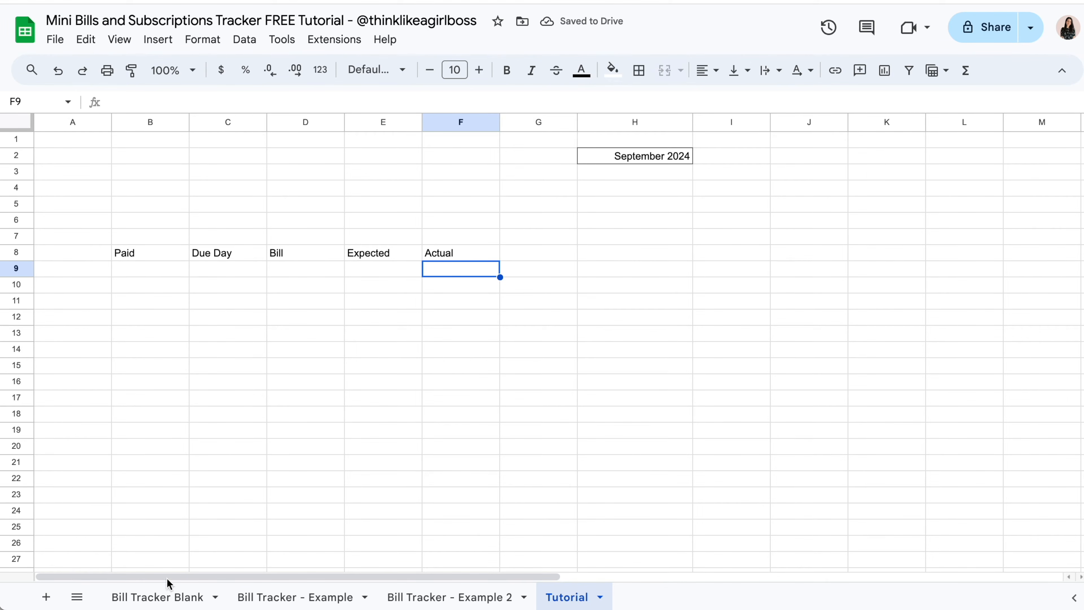
# - Enter the headers Full Due Date in cell H8 and Amount Paid in cell I8
pyautogui.click(523, 257)
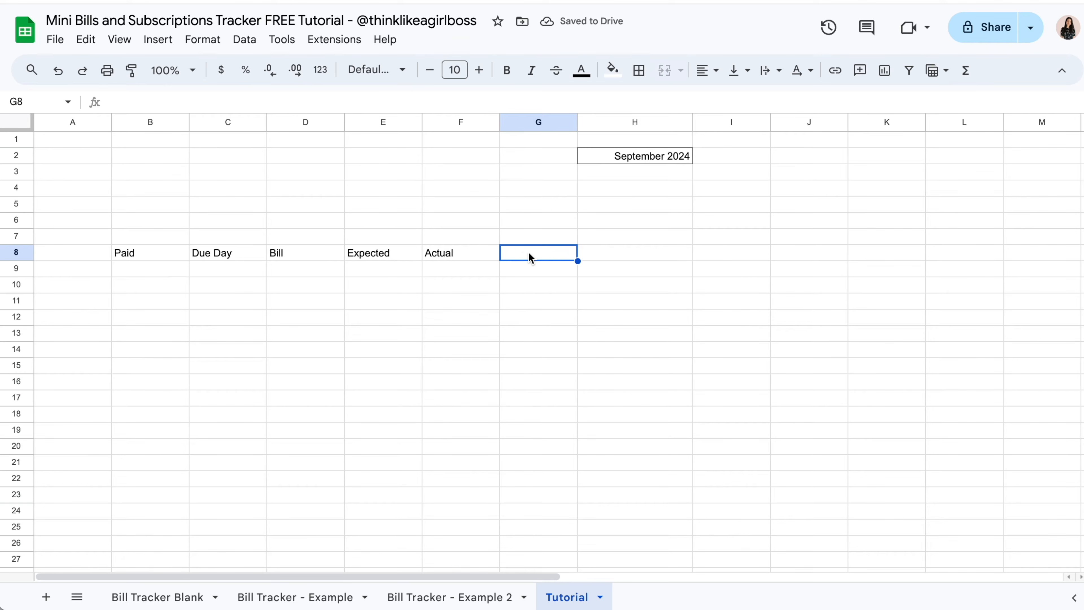
pyautogui.click(597, 259)
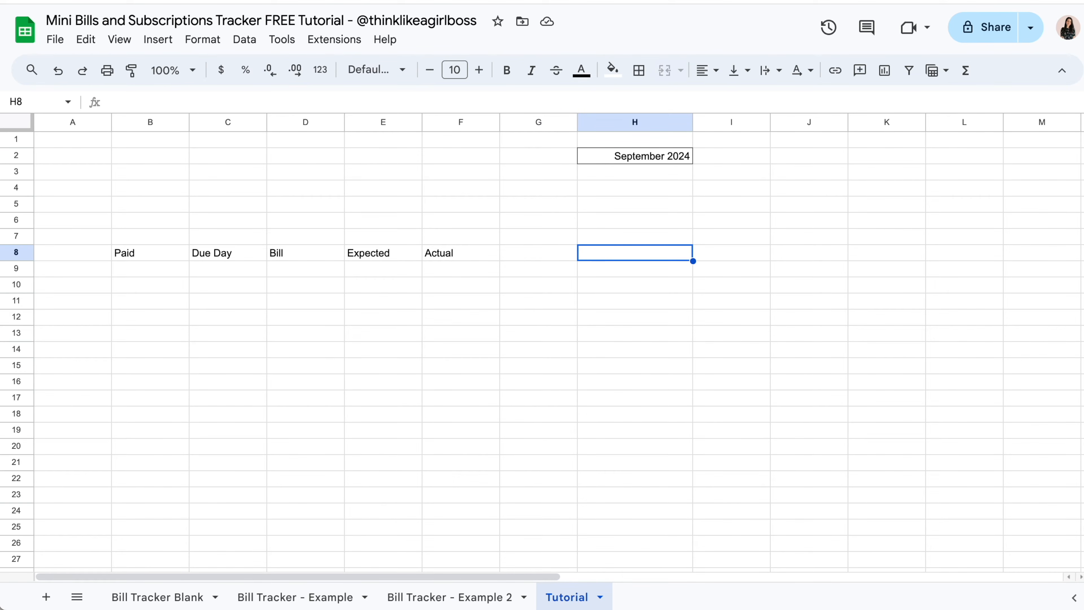
pyautogui.write('Full Due ')
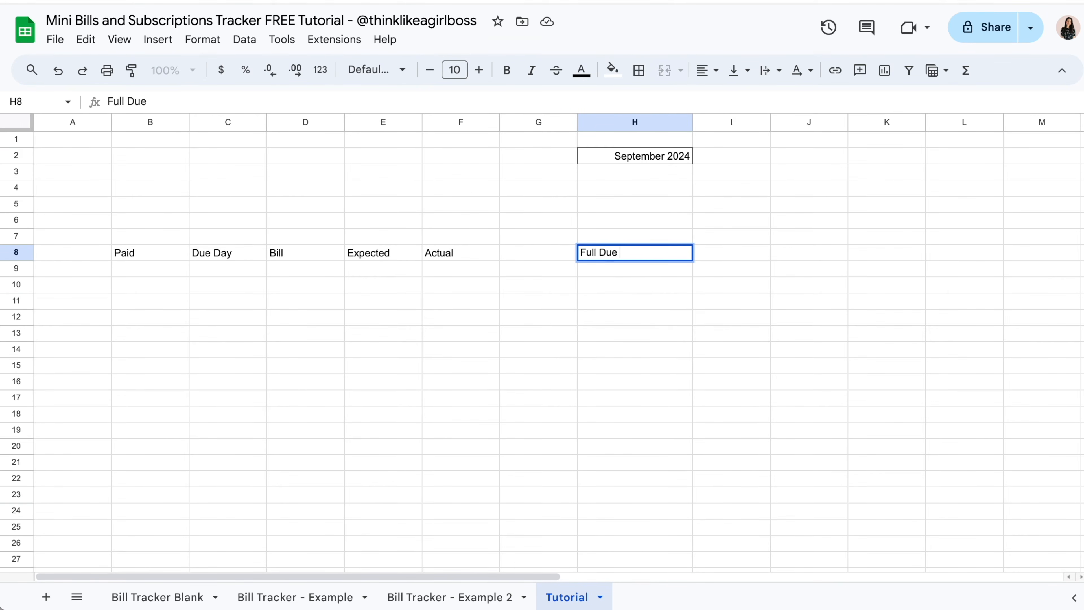
pyautogui.write('Date')
pyautogui.press('Tab')
pyautogui.write('Amount')
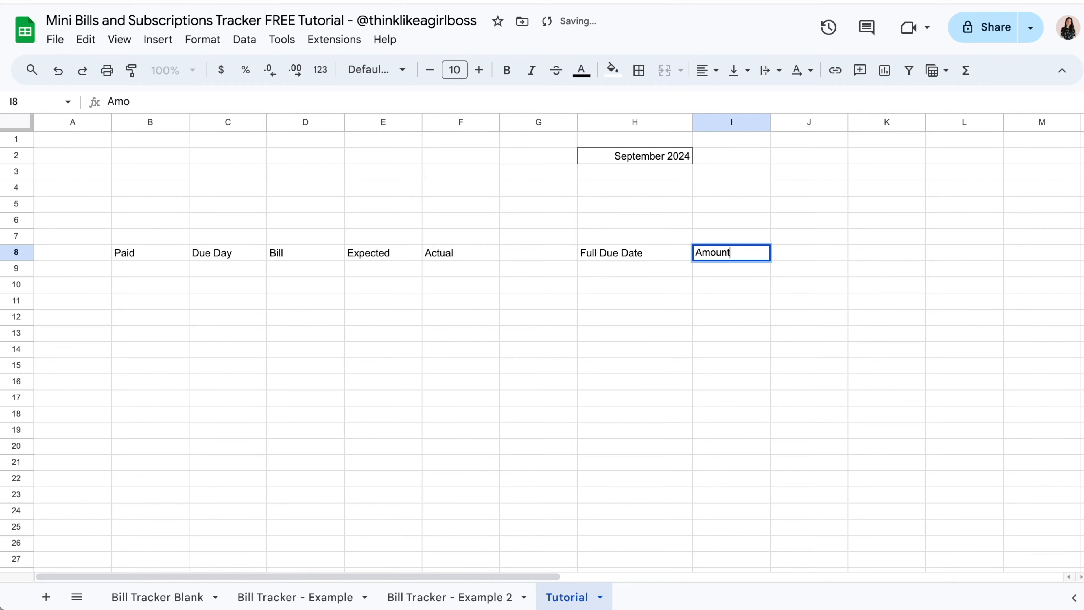
pyautogui.write(' Paid')
pyautogui.press('Return')
pyautogui.click(809, 397)
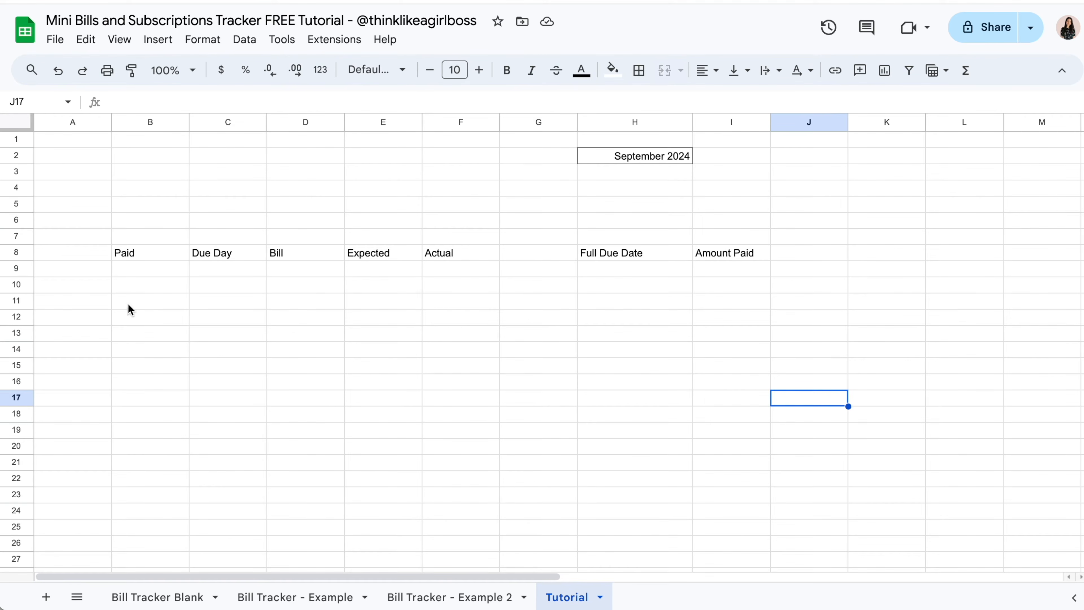
# - Center the contents of all cells on the Tutorial sheet horizontally and vertically
pyautogui.click(22, 125)
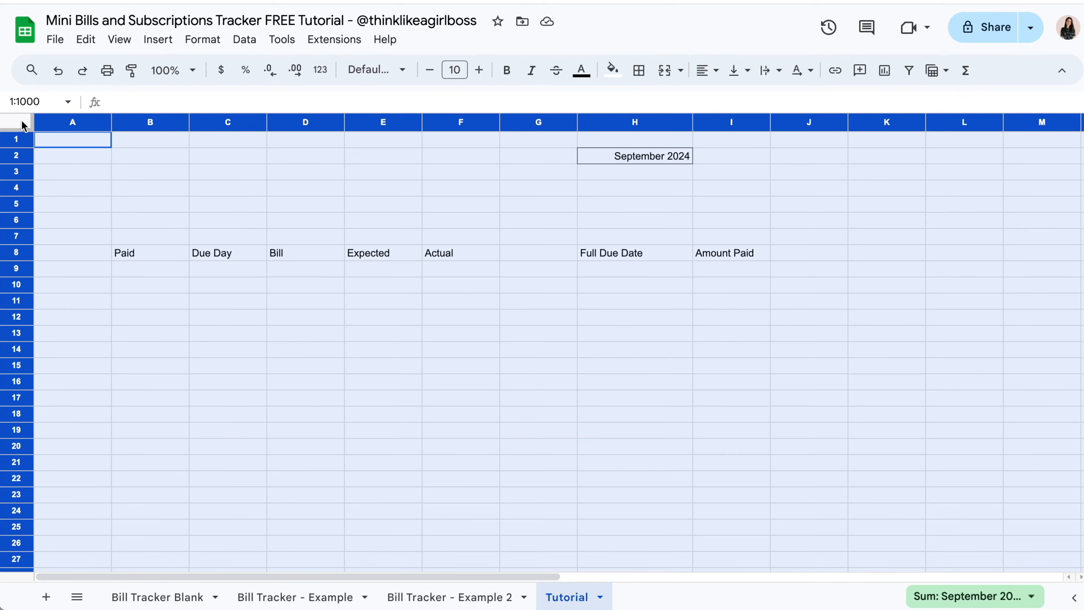
pyautogui.click(718, 77)
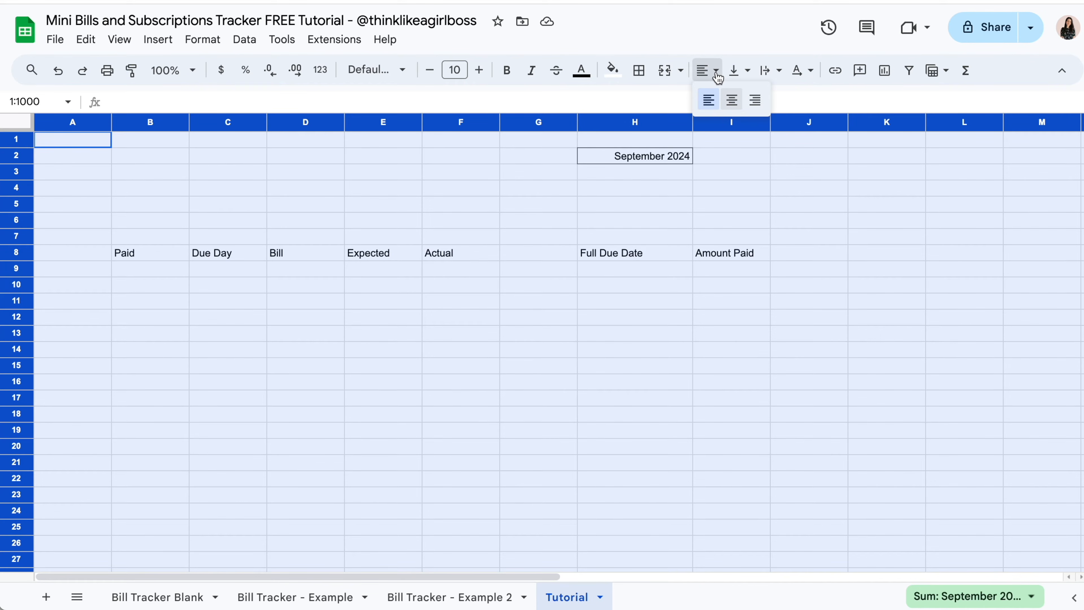
pyautogui.click(733, 101)
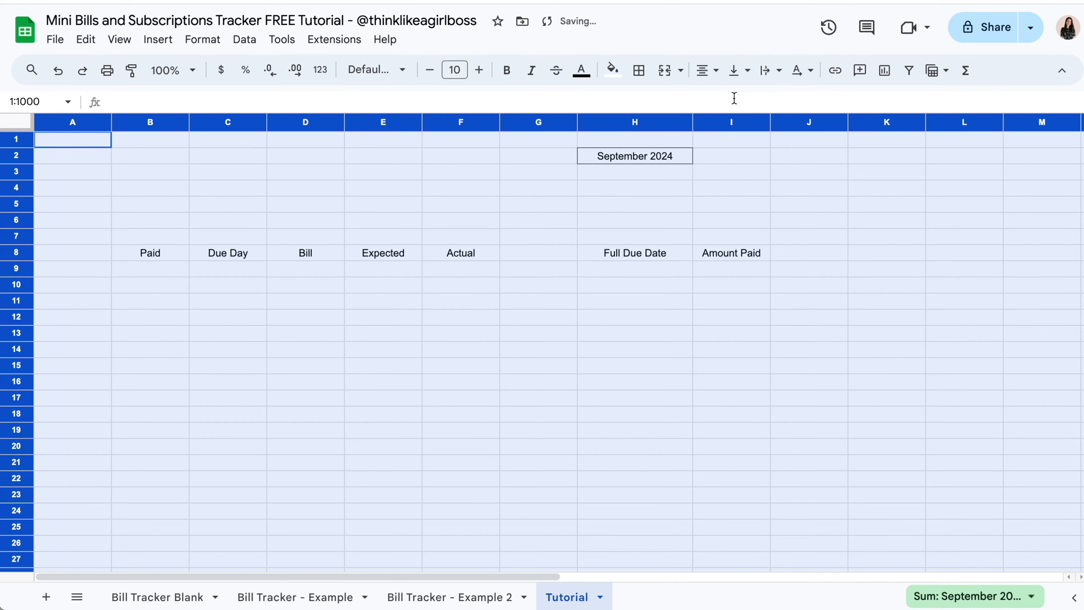
pyautogui.click(749, 73)
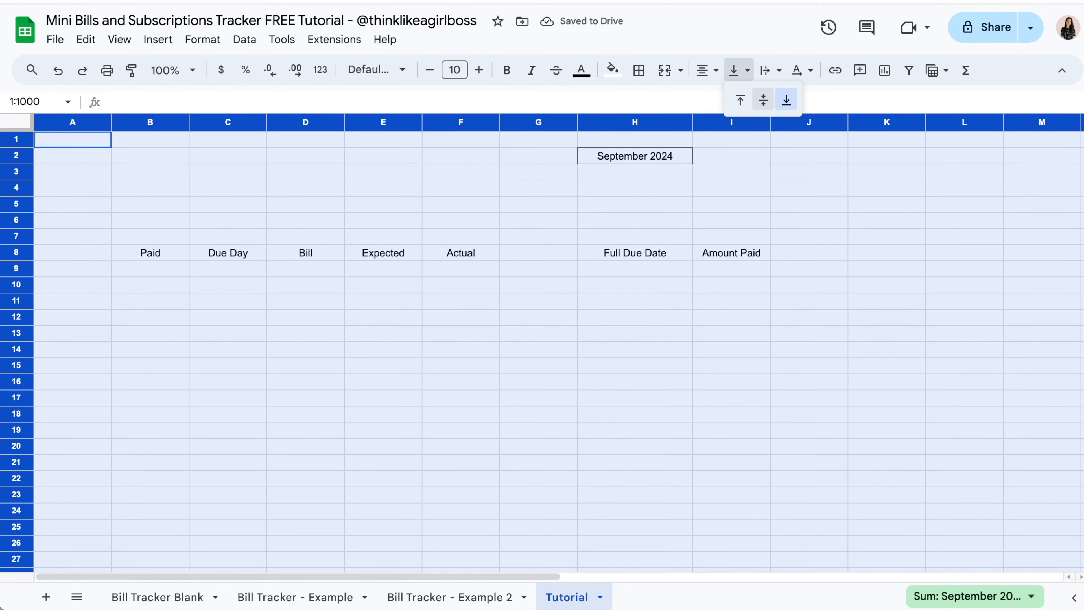
pyautogui.click(764, 102)
# - Set text wrapping to Wrap for all cells on the Tutorial sheet
pyautogui.click(778, 72)
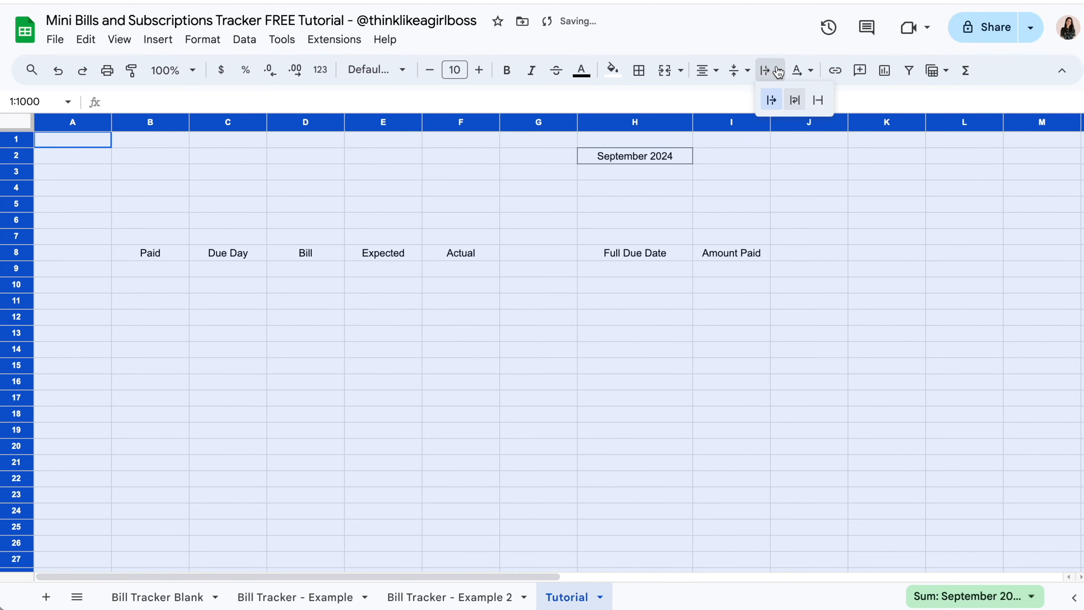
pyautogui.click(798, 99)
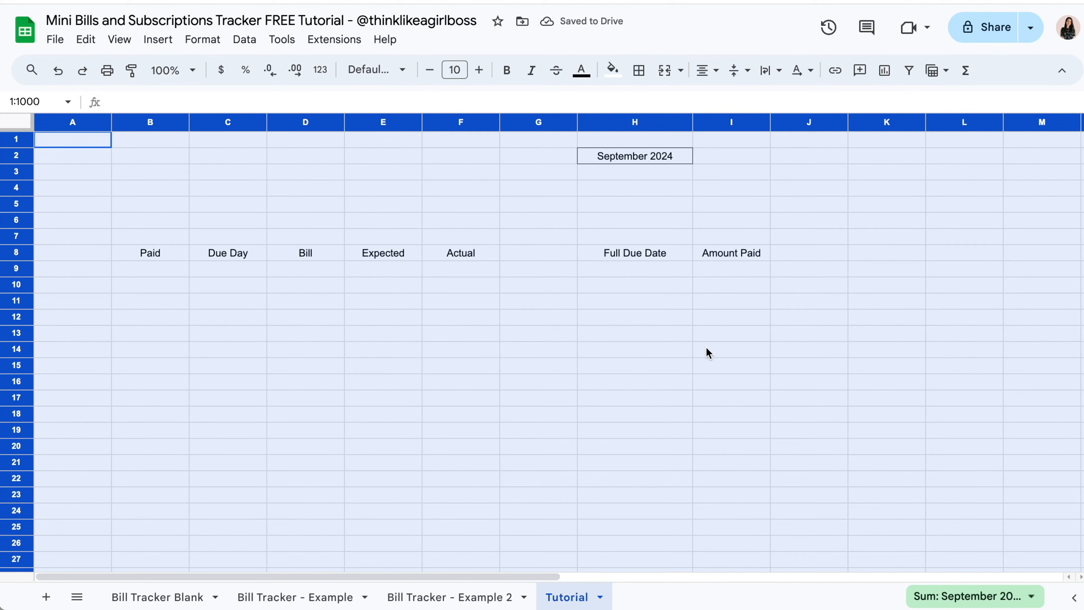
pyautogui.click(688, 349)
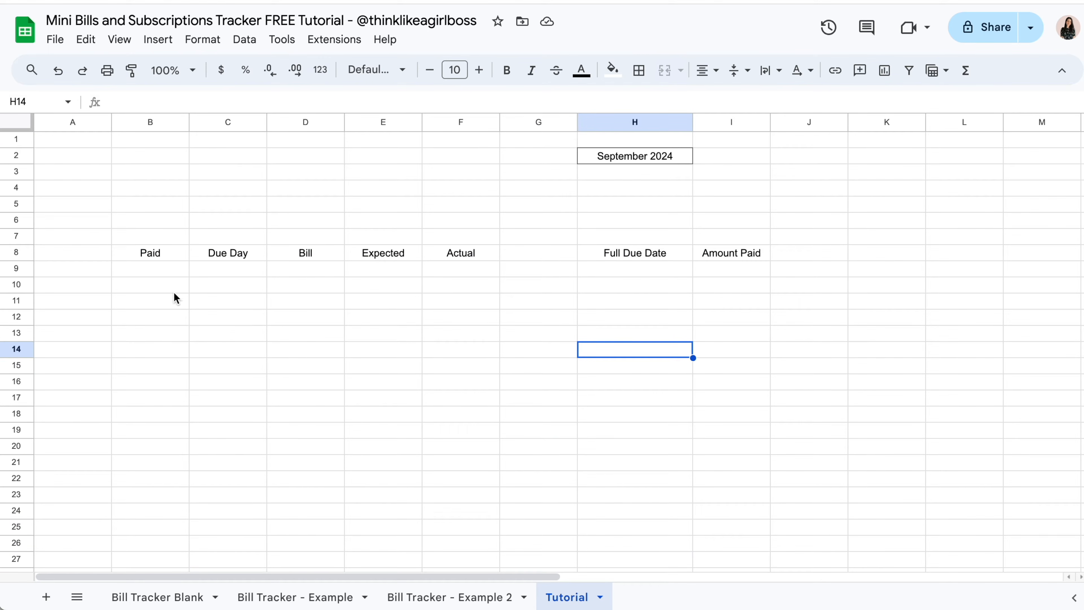
# - Insert checkboxes in cells B9 to B33 under the Paid header and narrow column B to about half its width
pyautogui.click(169, 273)
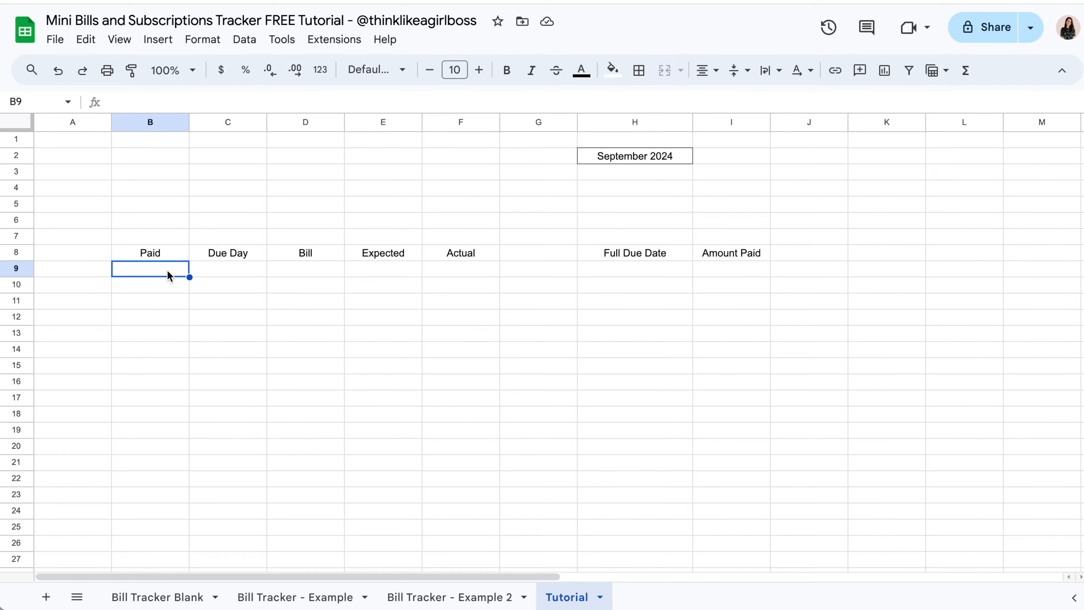
pyautogui.click(152, 596)
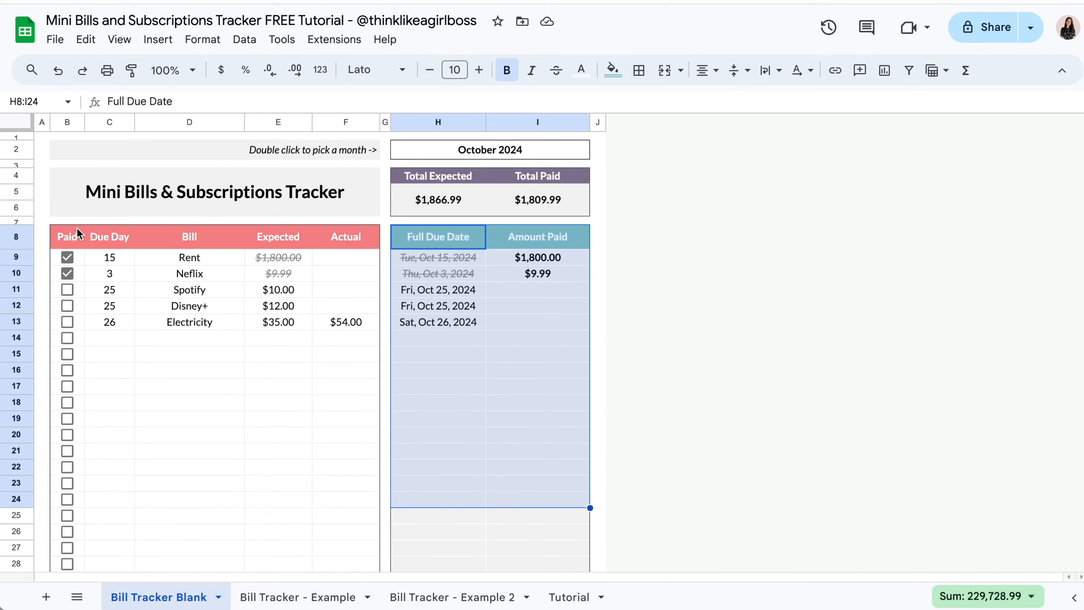
pyautogui.click(567, 595)
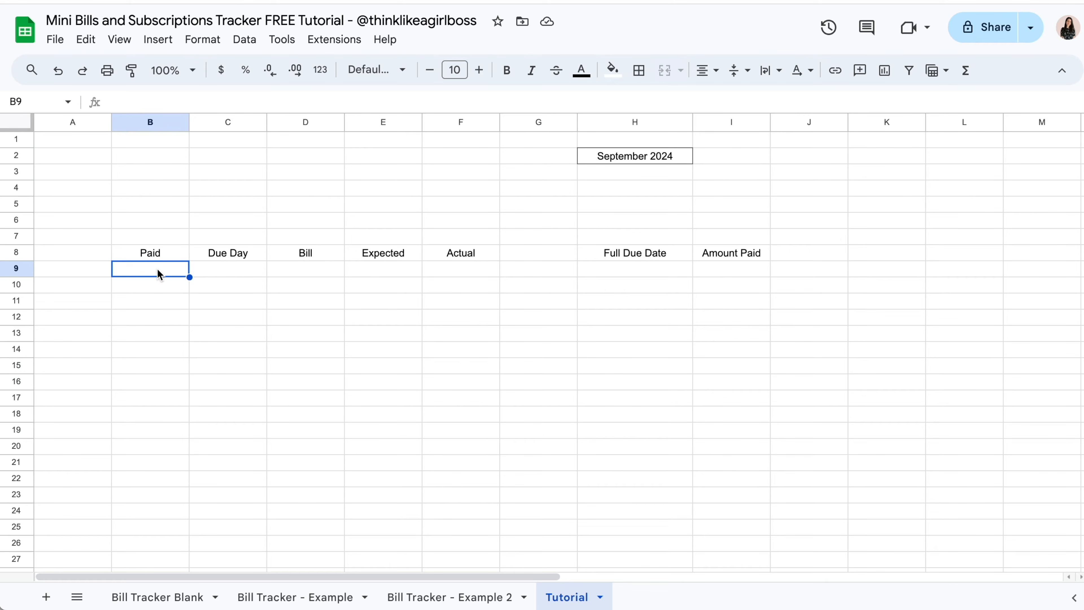
pyautogui.moveTo(158, 274); pyautogui.dragTo(152, 518)
pyautogui.scroll(3, 10, 138)
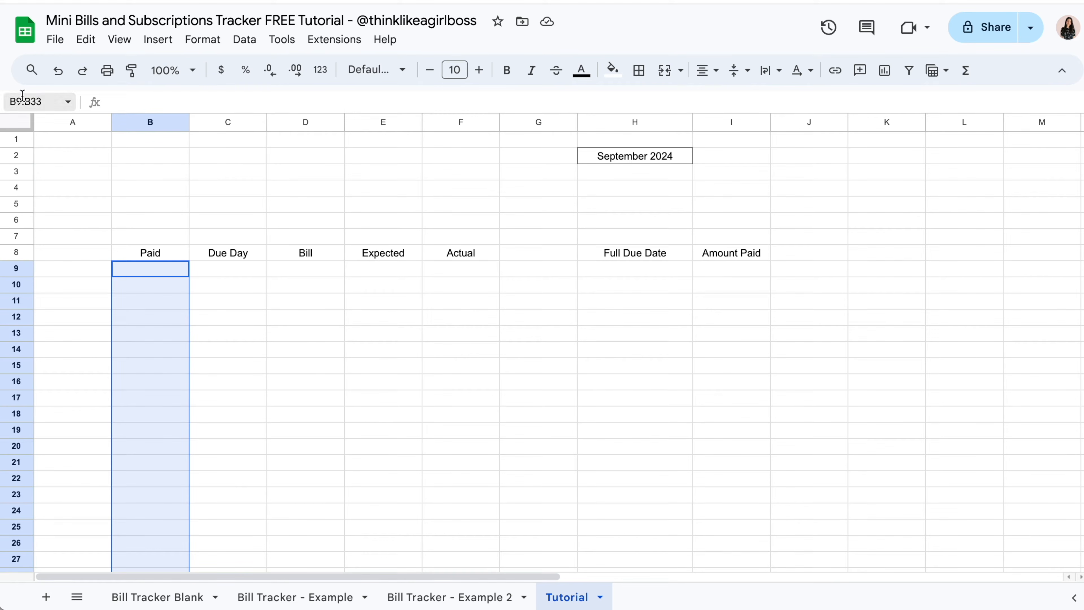
pyautogui.click(157, 39)
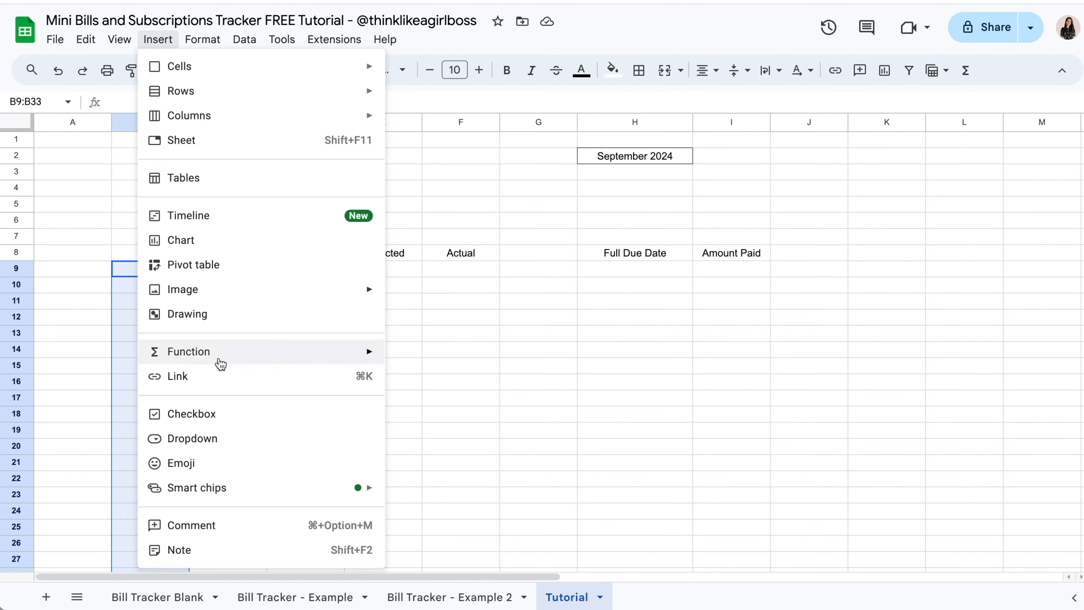
pyautogui.click(247, 414)
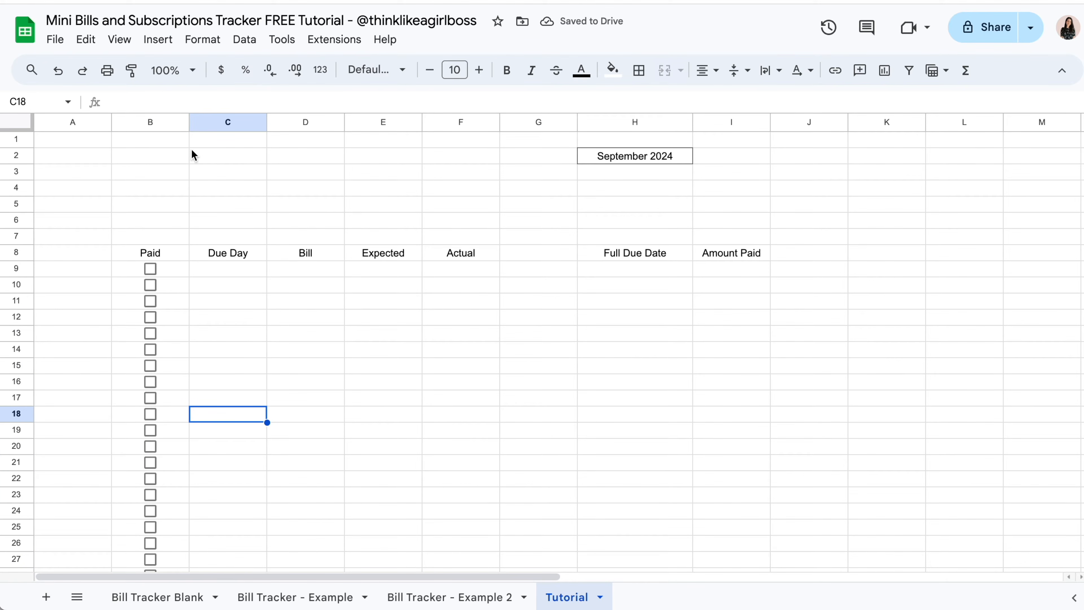
pyautogui.moveTo(189, 122); pyautogui.dragTo(147, 128)
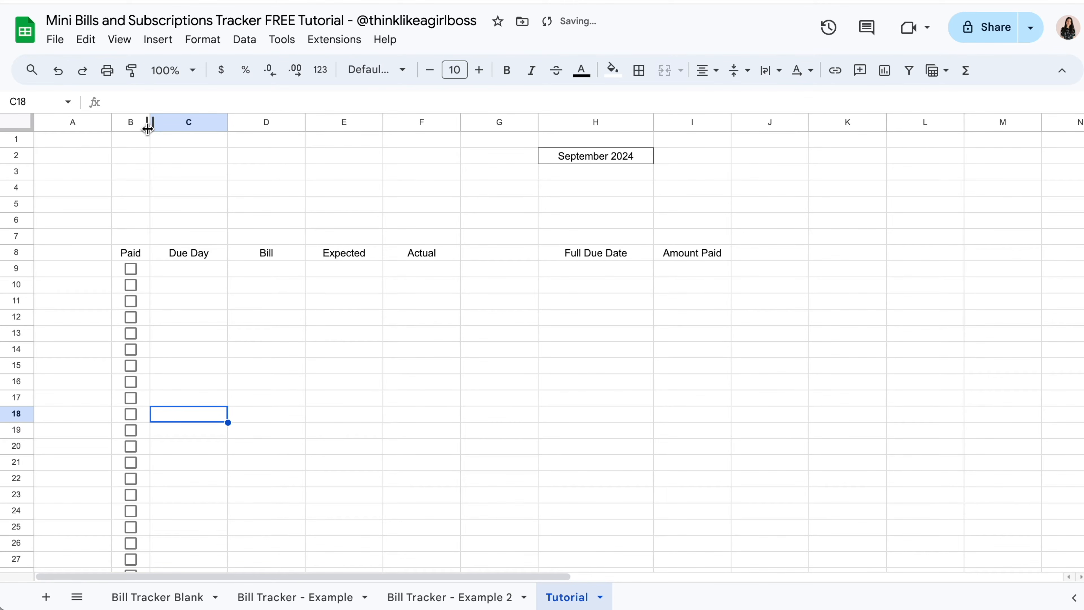
# - Narrow columns A, C and G and widen columns D and H to suit the table layout
pyautogui.moveTo(227, 122); pyautogui.dragTo(210, 124)
pyautogui.moveTo(289, 122); pyautogui.dragTo(340, 123)
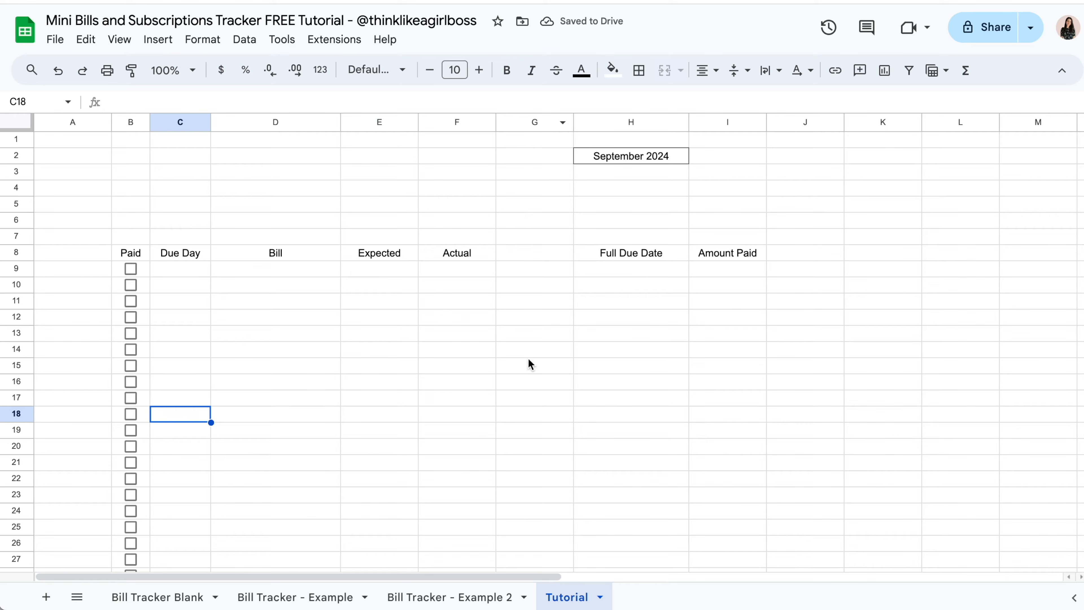
pyautogui.moveTo(573, 124); pyautogui.dragTo(512, 137)
pyautogui.moveTo(627, 122); pyautogui.dragTo(638, 123)
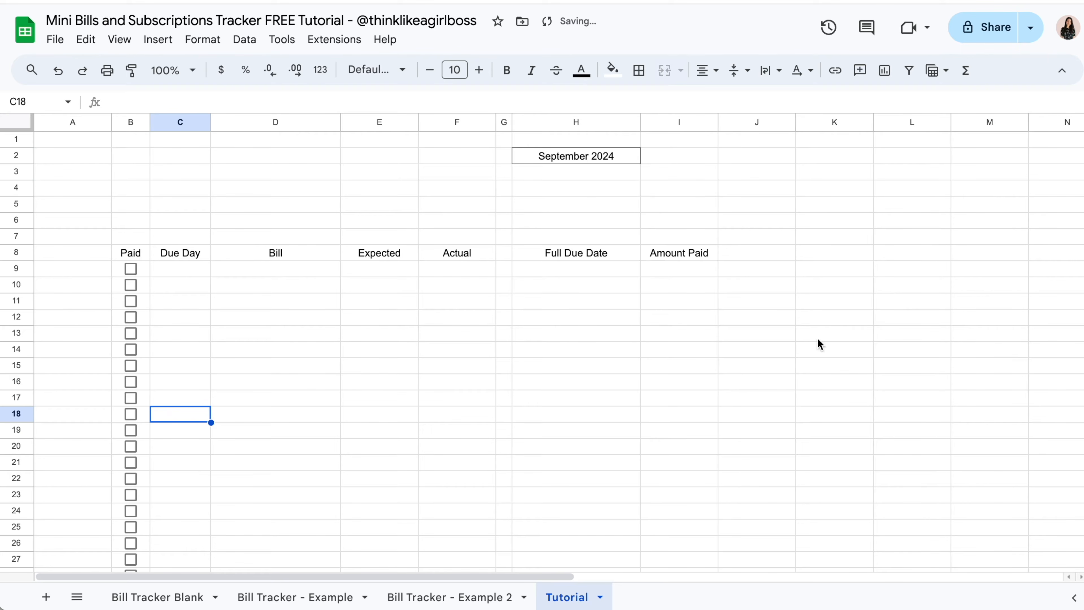
pyautogui.click(817, 338)
pyautogui.click(68, 123)
pyautogui.moveTo(111, 123); pyautogui.dragTo(53, 138)
pyautogui.click(168, 349)
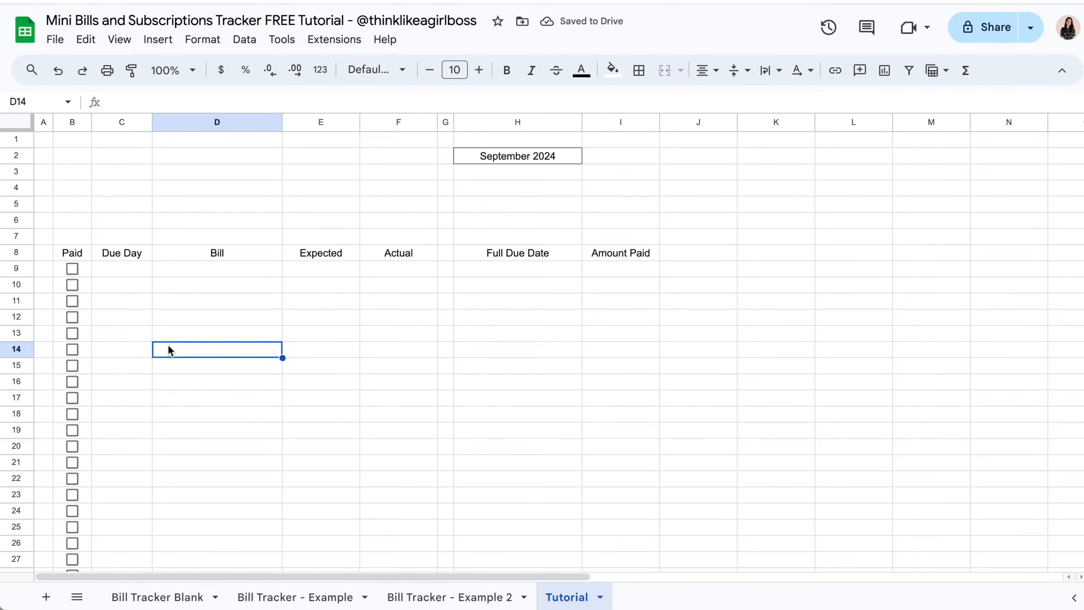
# - On the Bill Tracker Blank sheet, enter the due days 3, 10 and 11 in cells C14 to C16
pyautogui.click(140, 595)
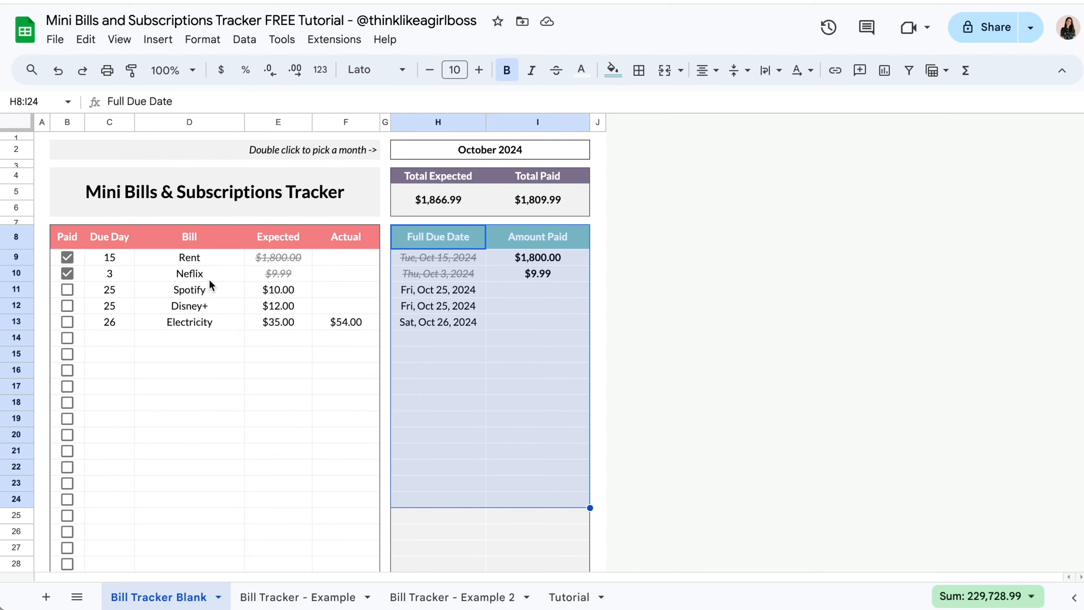
pyautogui.click(430, 307)
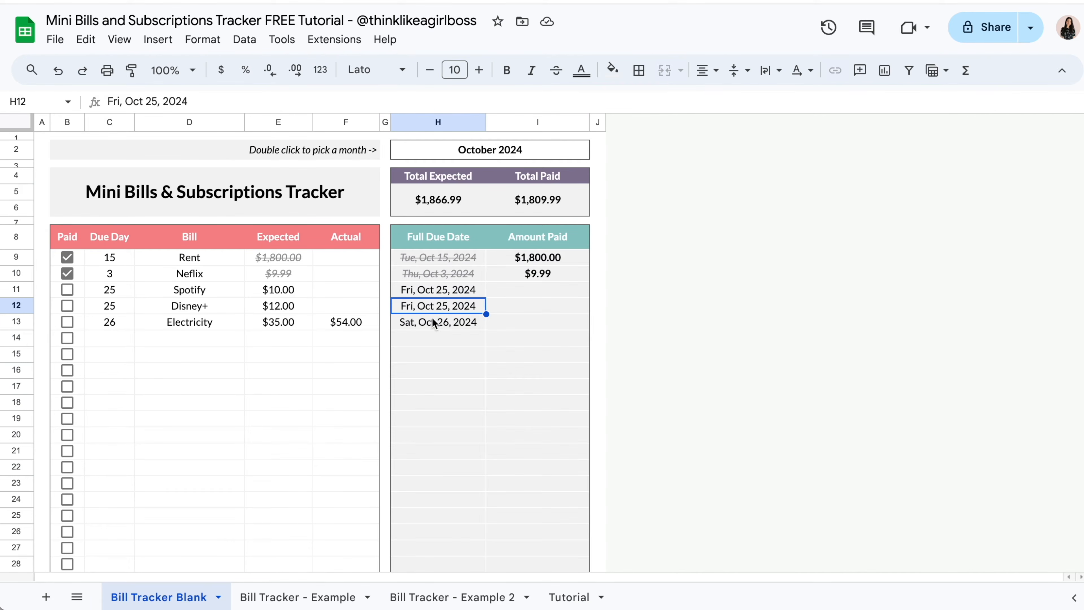
pyautogui.click(123, 344)
pyautogui.write('3')
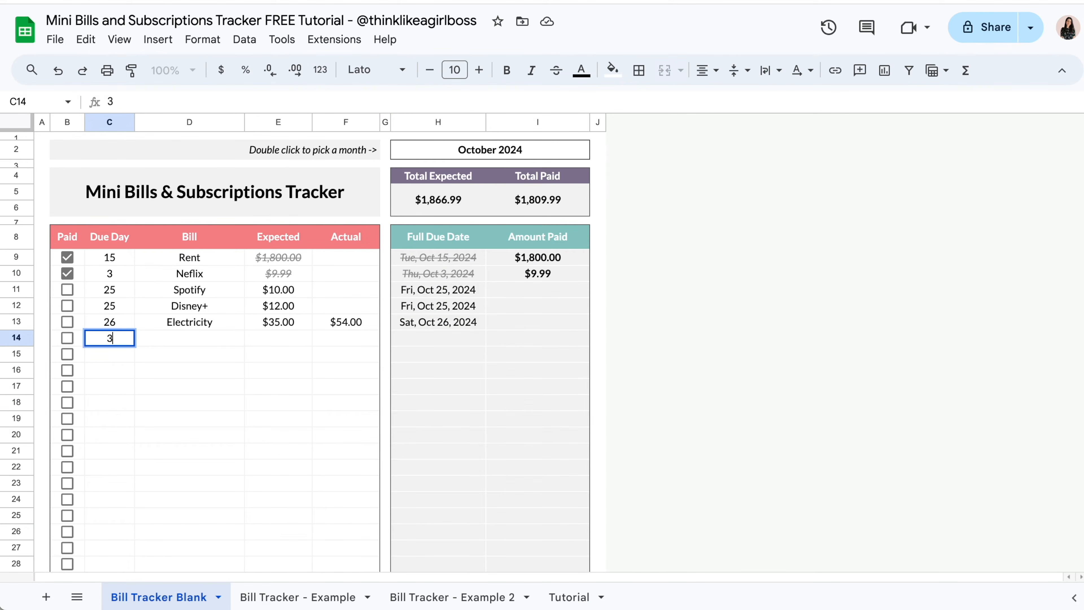
pyautogui.press('Return')
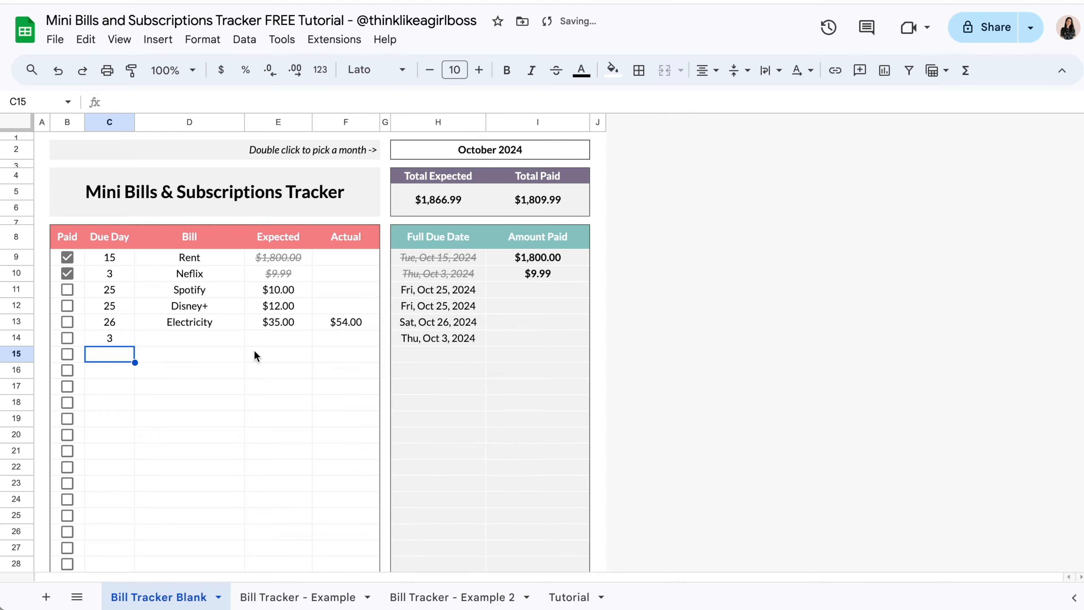
pyautogui.write('10')
pyautogui.press('Return')
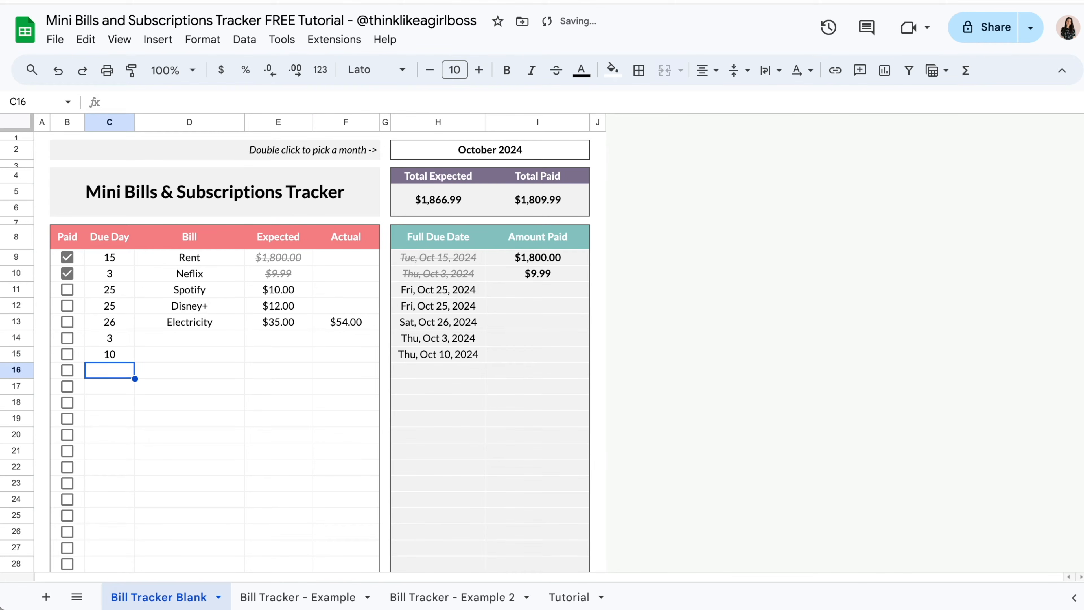
pyautogui.write('11')
pyautogui.press('Return')
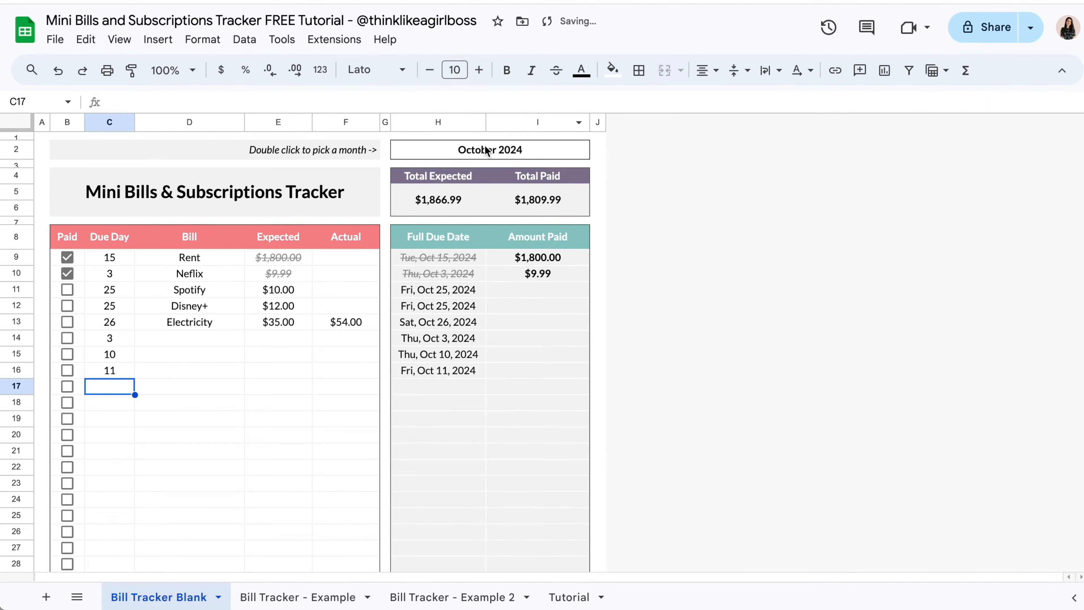
# - Change the month cell H2 on the Bill Tracker Blank sheet to November 2024 by picking 11/13/2024
pyautogui.click(555, 152)
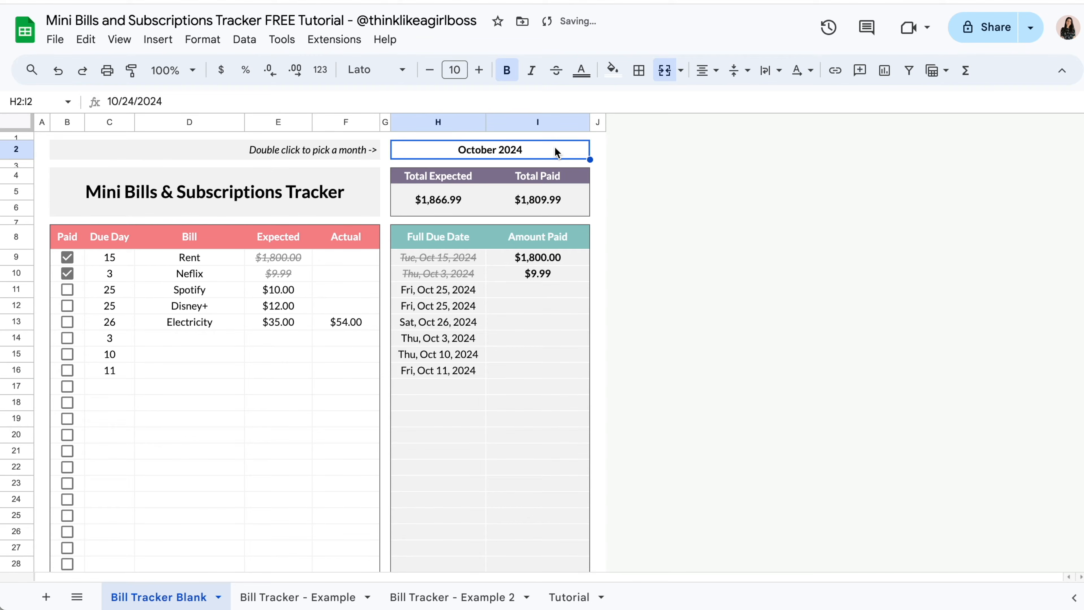
pyautogui.doubleClick(555, 152)
pyautogui.click(560, 175)
pyautogui.click(498, 259)
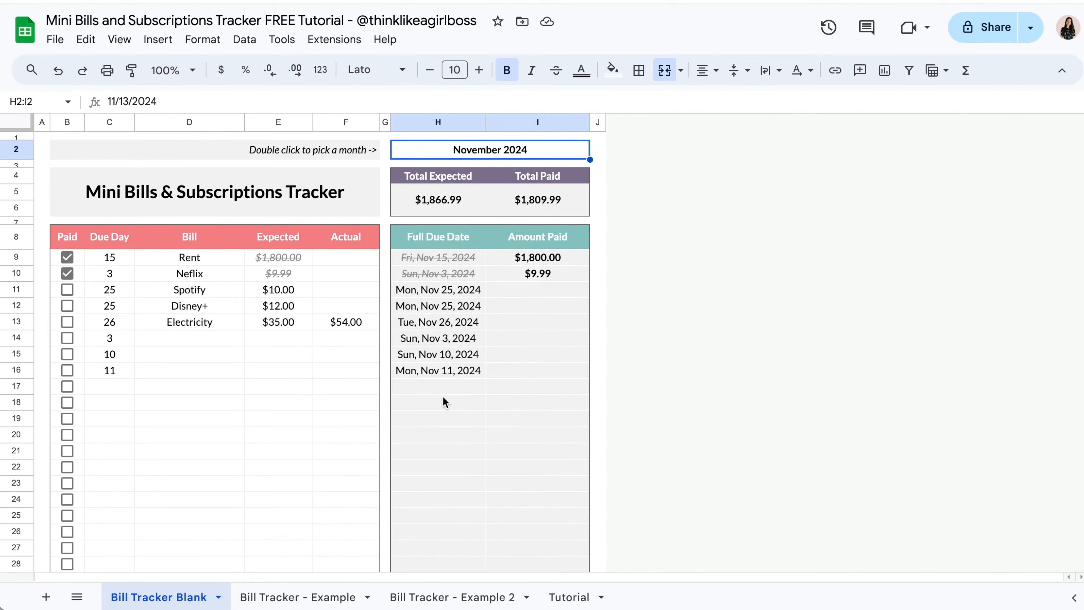
# - Go to the Tutorial sheet and enter 15 as the due day in cell C9
pyautogui.click(566, 598)
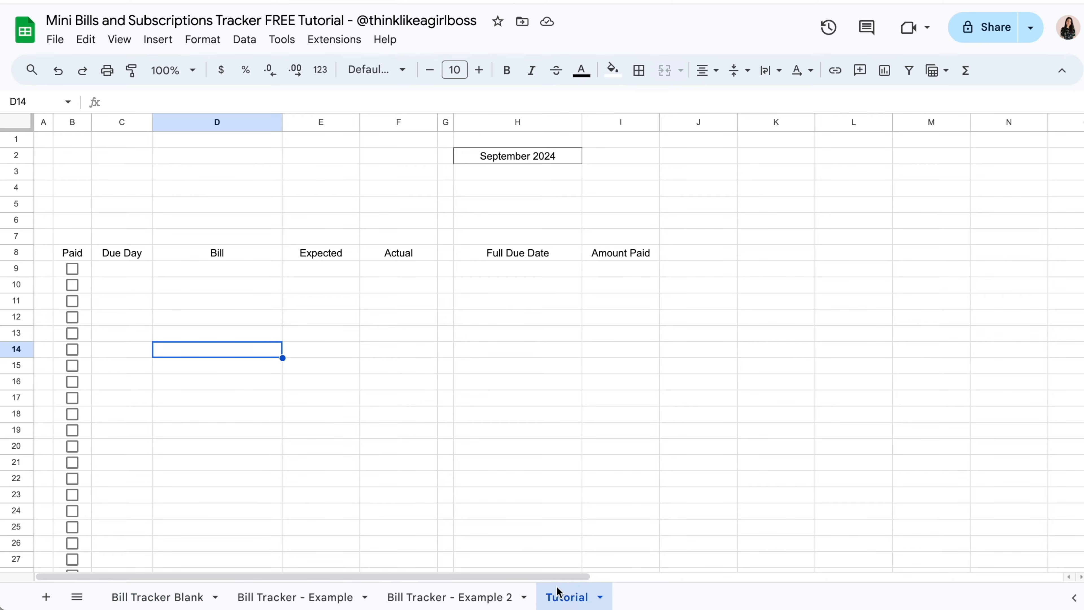
pyautogui.click(142, 271)
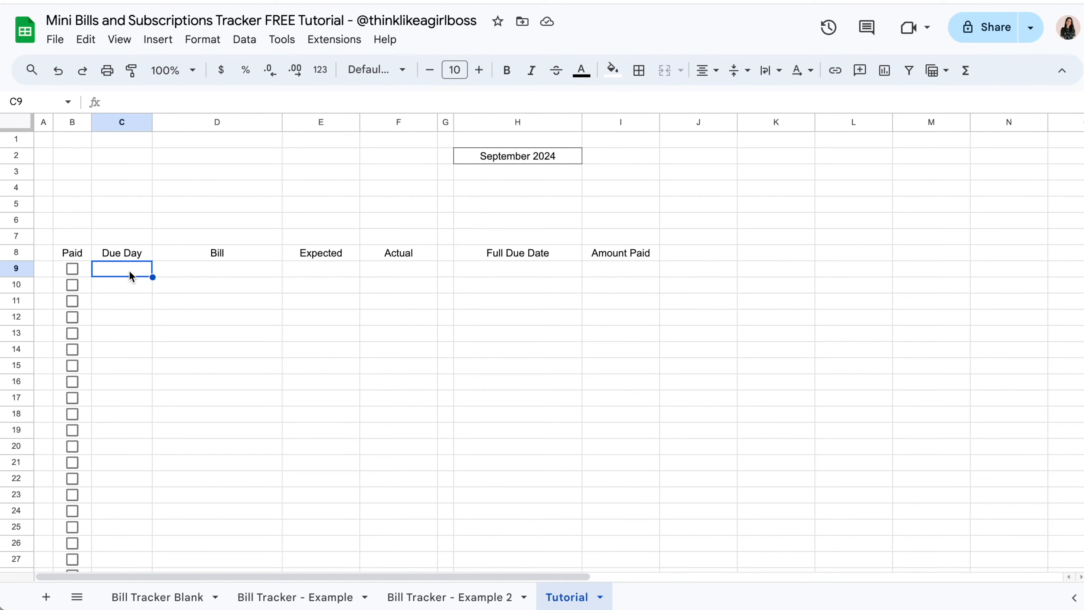
pyautogui.write('15')
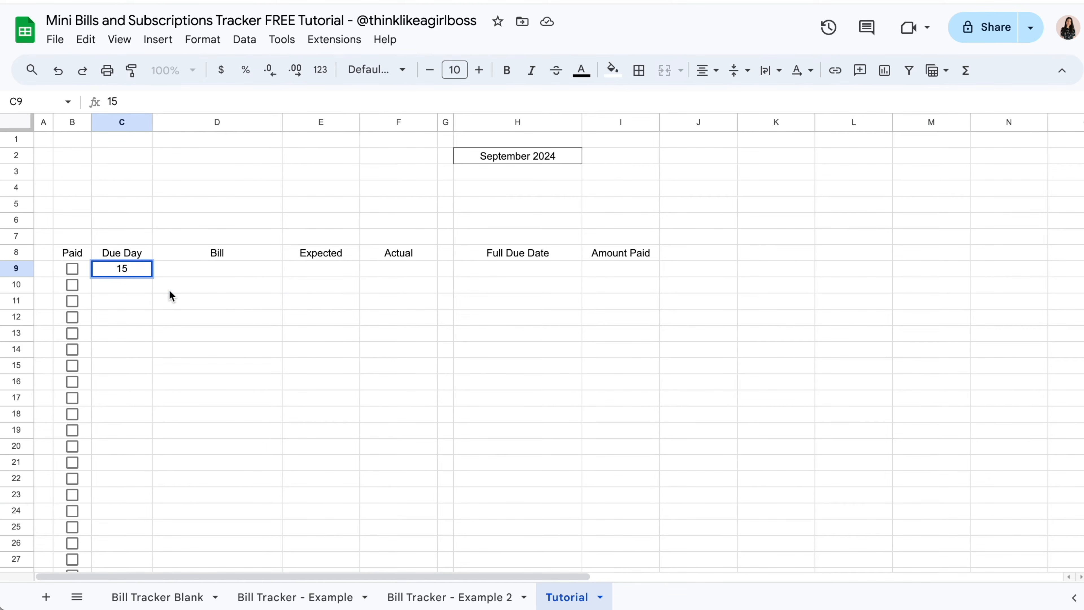
# - Enter the formula =DATE(YEAR(H2),MONTH(H2),C9) in cell H9 under Full Due Date
pyautogui.click(493, 271)
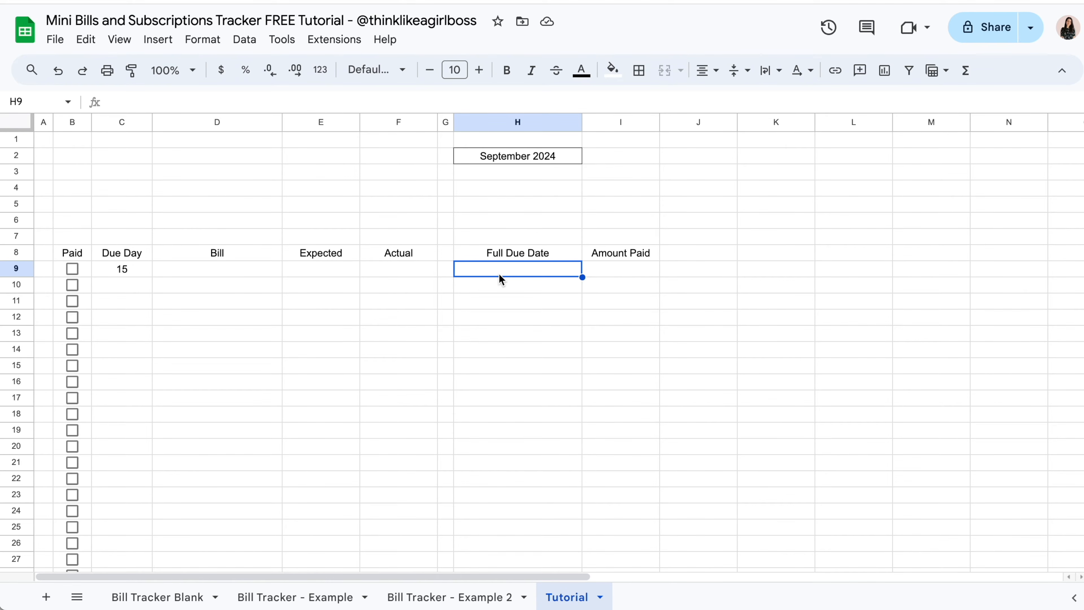
pyautogui.write('=')
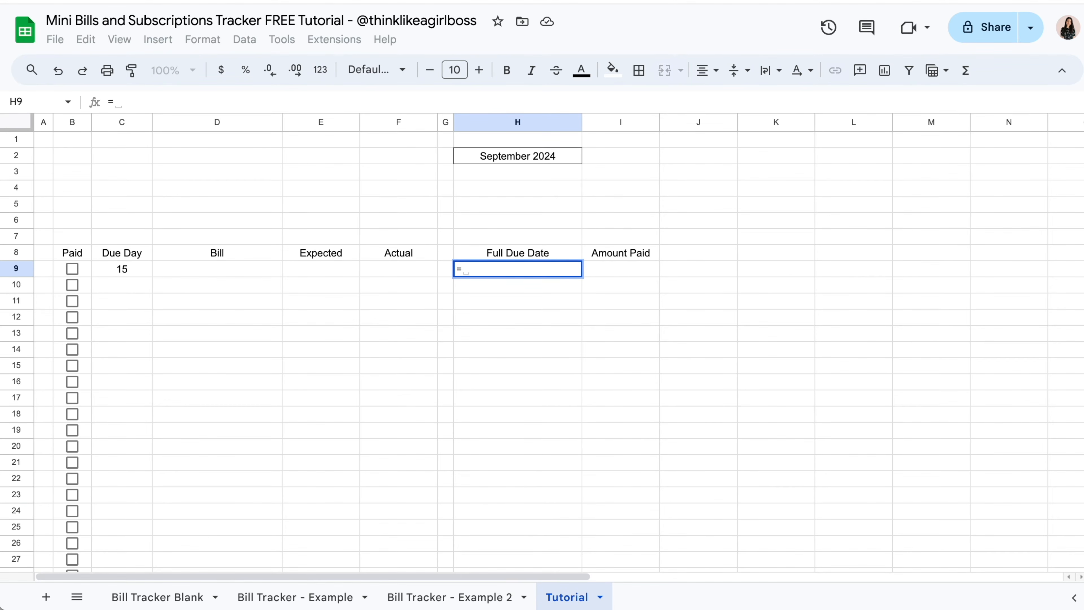
pyautogui.write('DATE(')
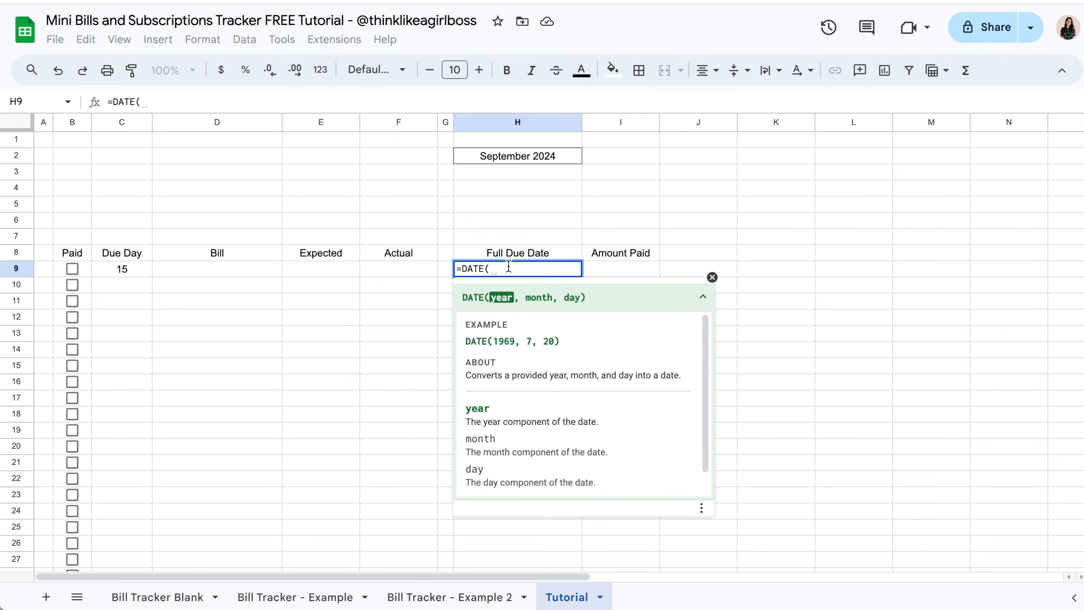
pyautogui.write('YEAR(')
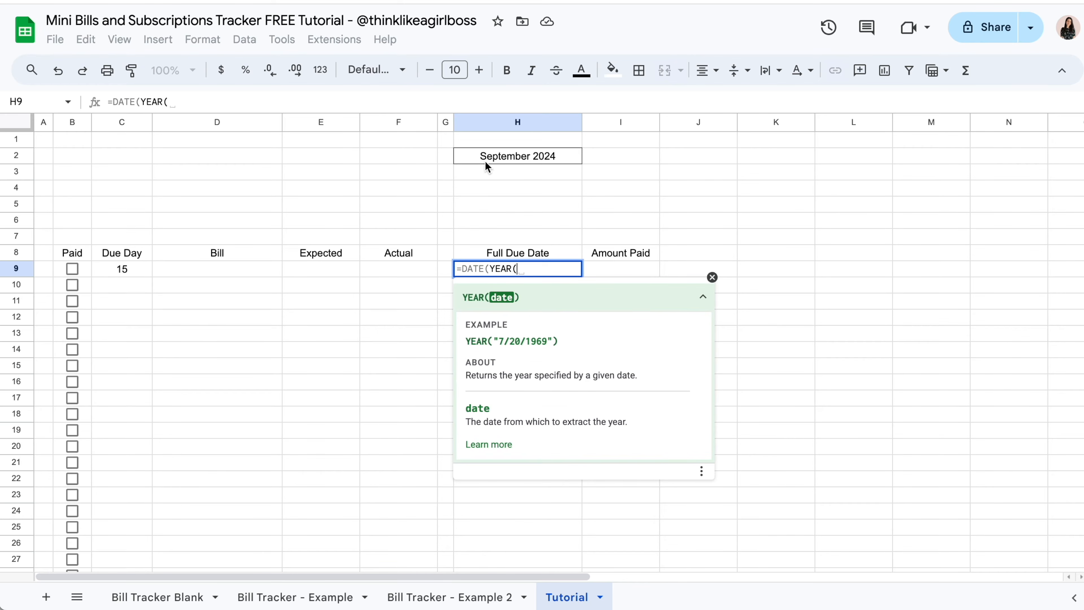
pyautogui.click(503, 160)
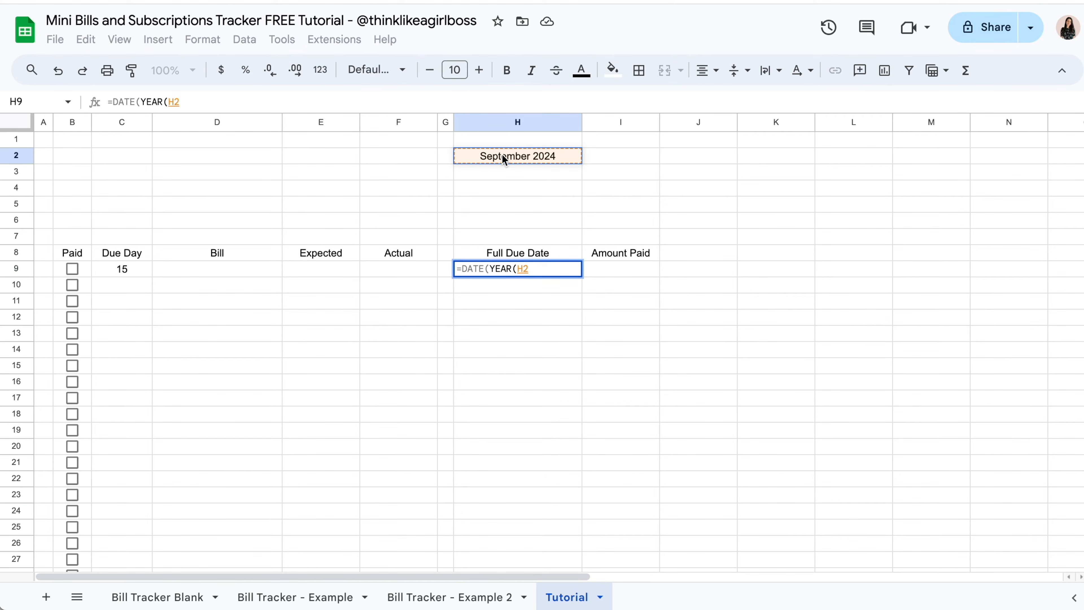
pyautogui.write(')')
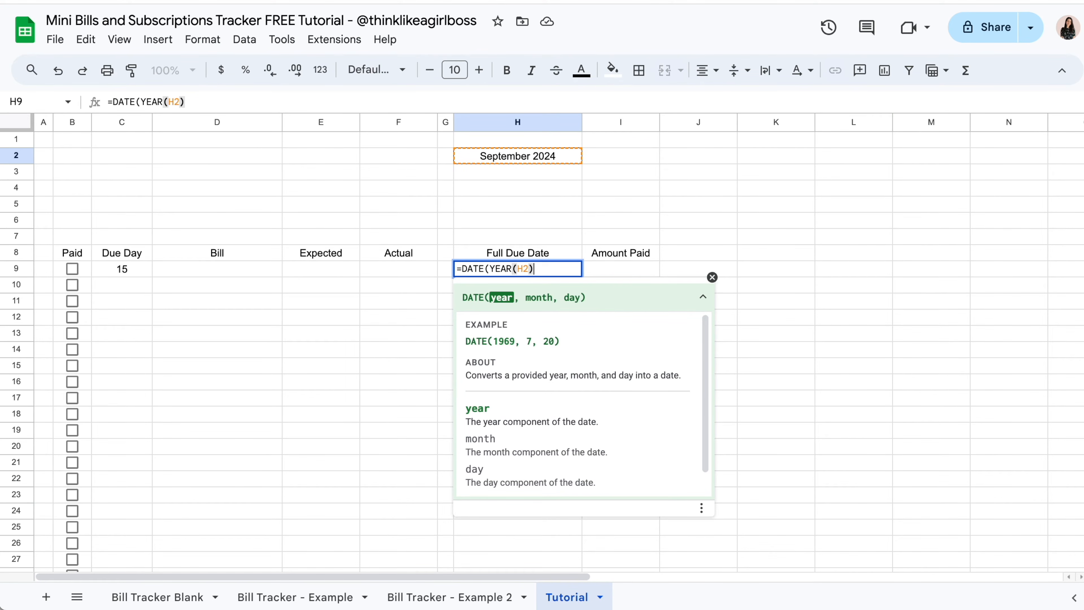
pyautogui.write(', ')
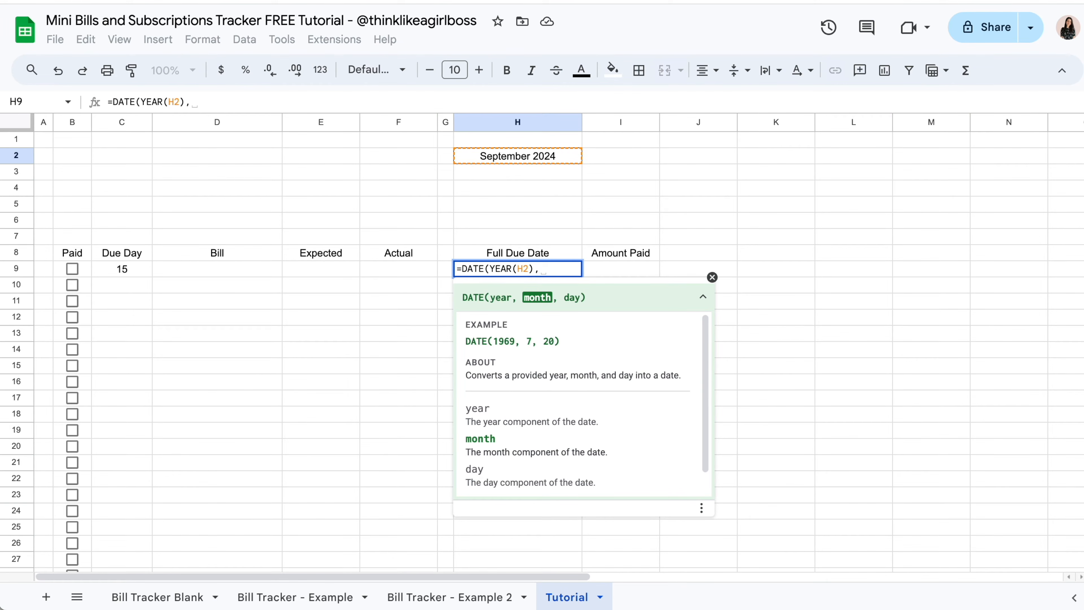
pyautogui.write('MONTH(')
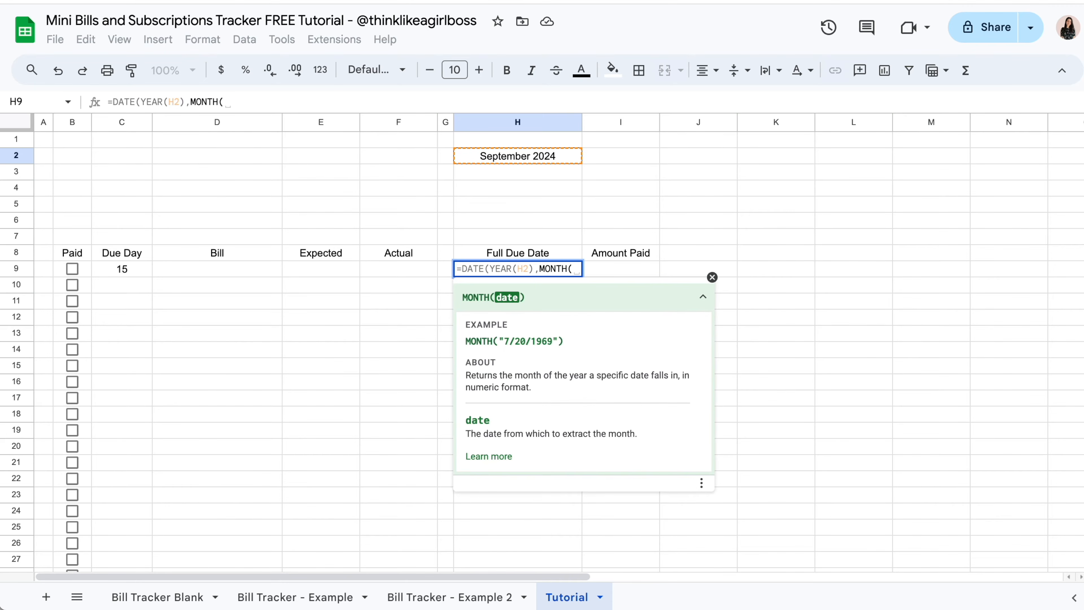
pyautogui.click(491, 157)
pyautogui.write(')')
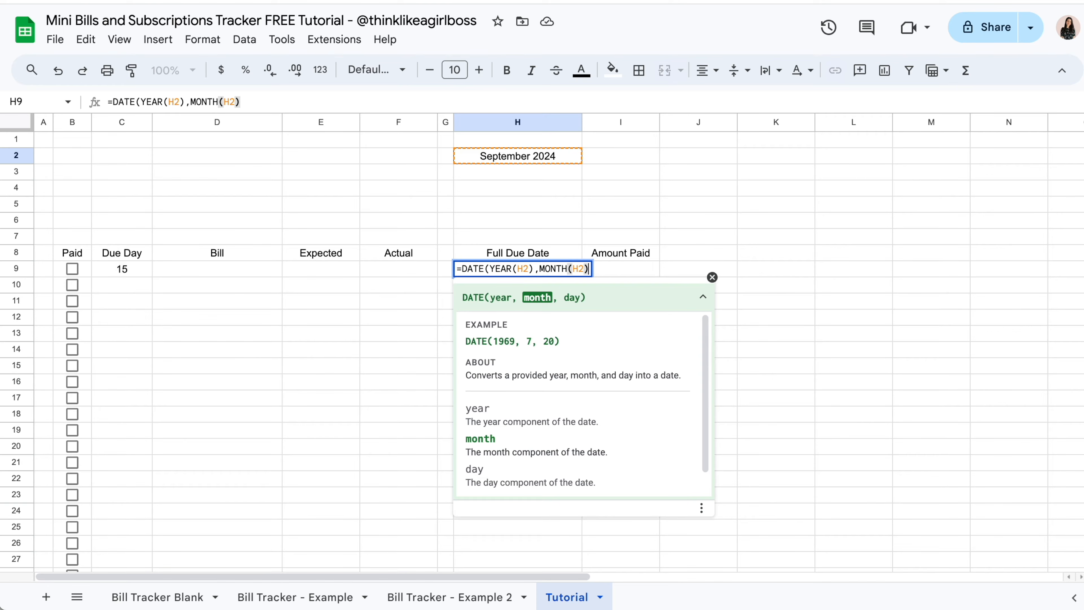
pyautogui.write(',')
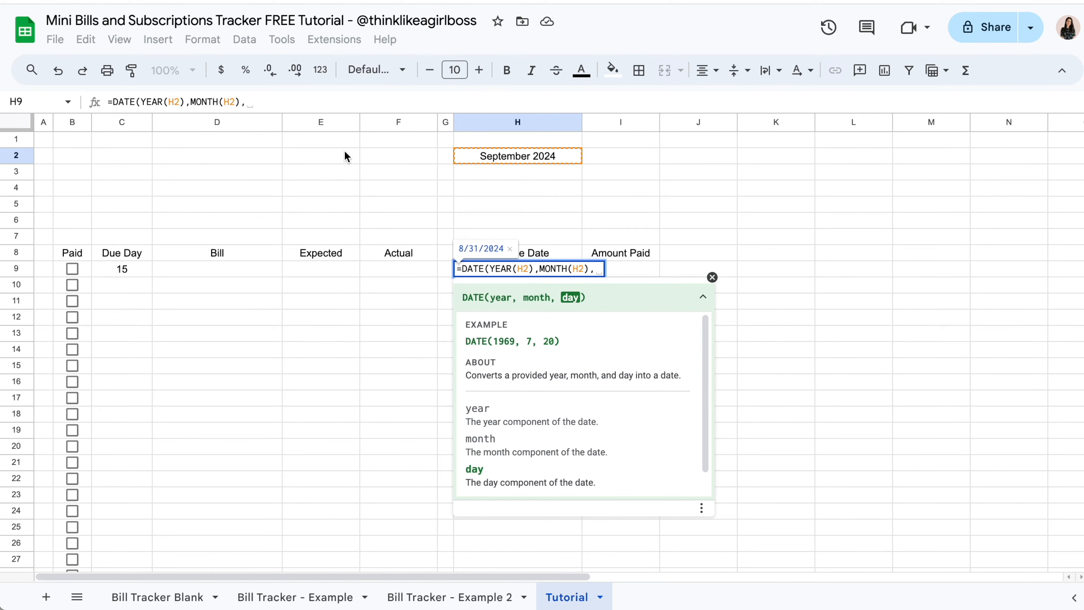
pyautogui.click(136, 272)
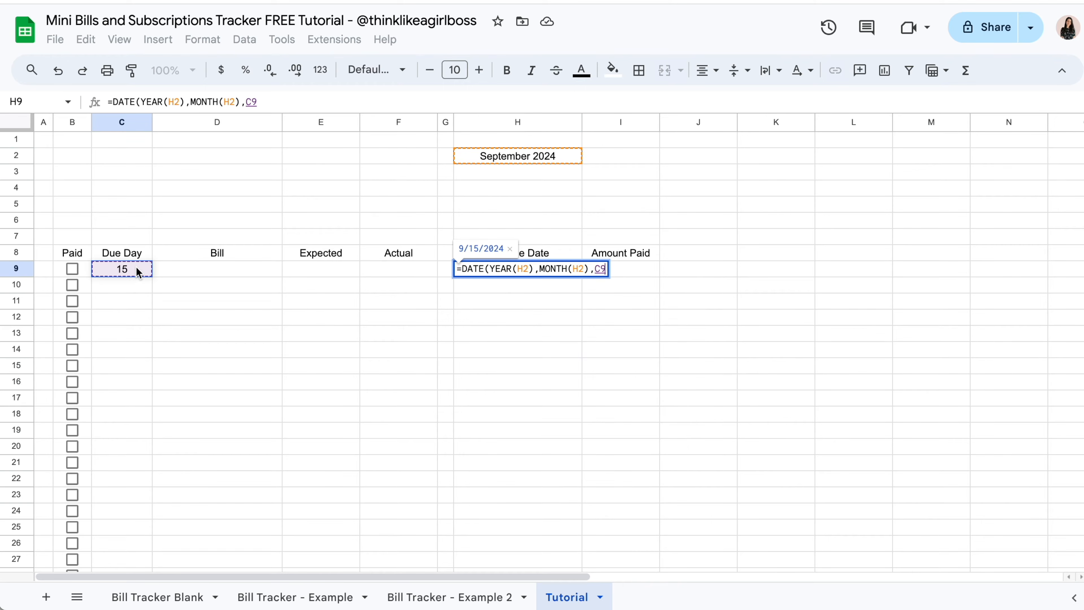
pyautogui.write(')')
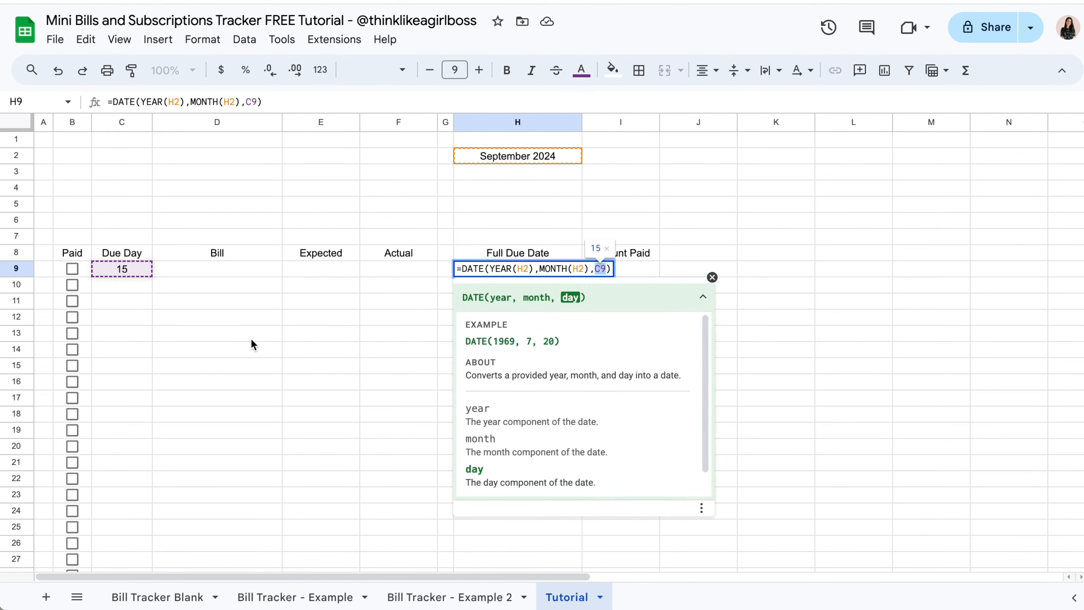
pyautogui.press('Return')
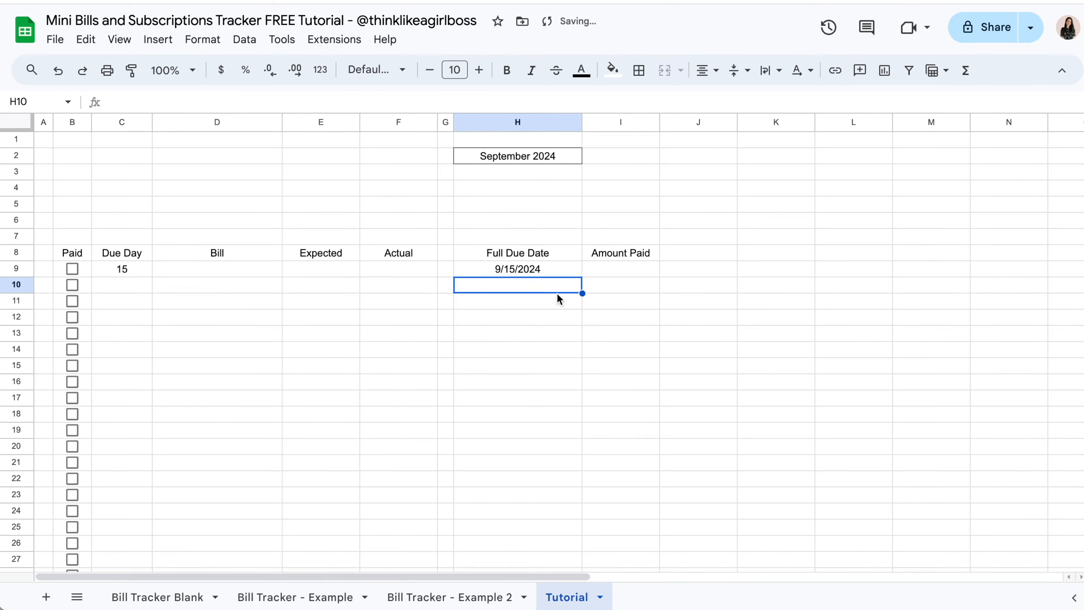
# - Change the due day in cell C9 to 24
pyautogui.click(134, 273)
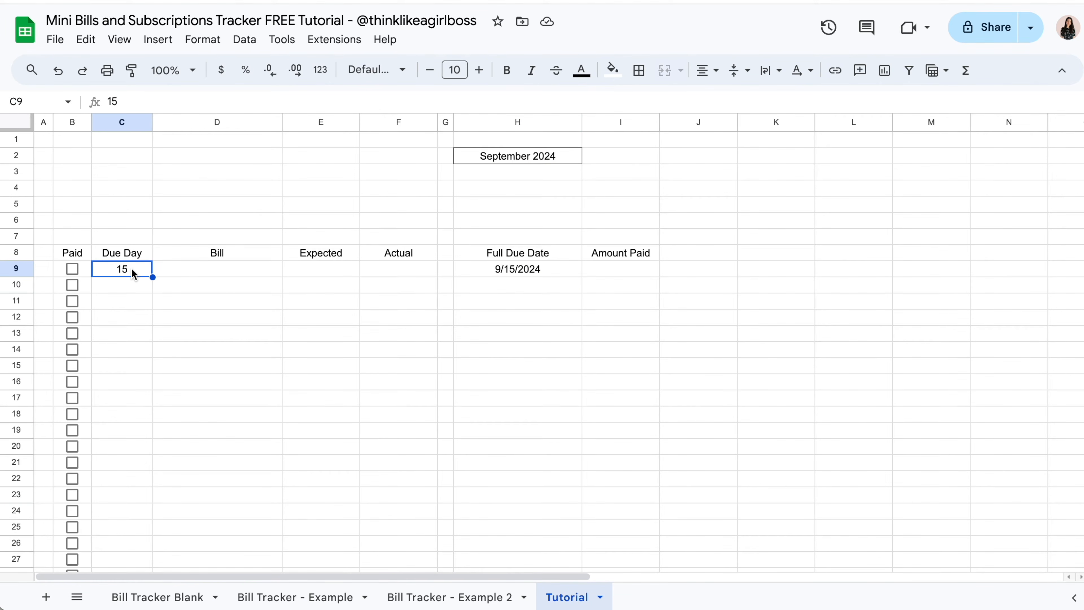
pyautogui.write('24')
pyautogui.press('Return')
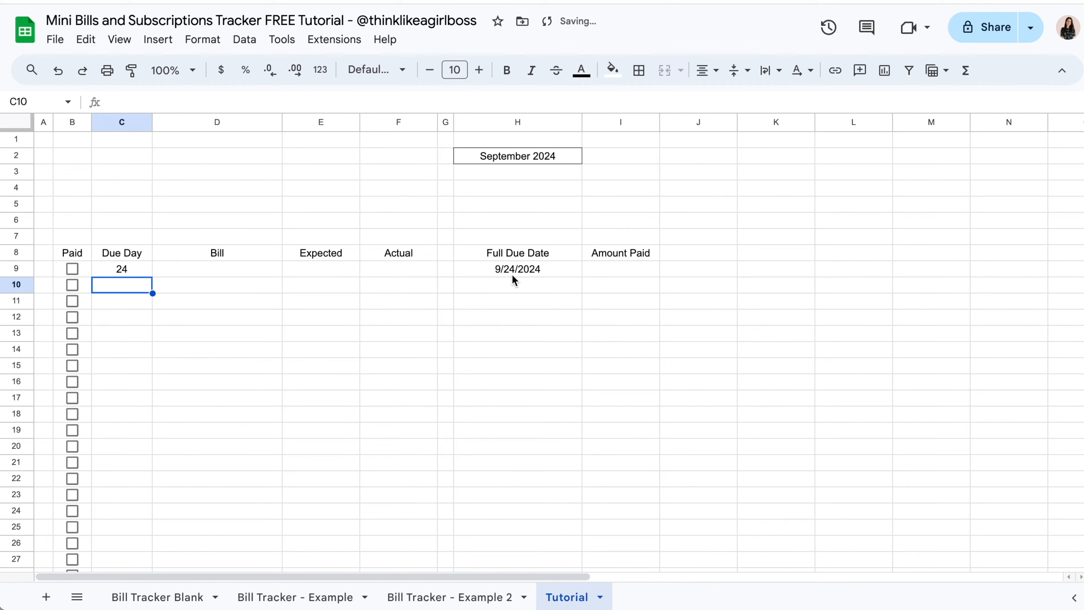
# - Change the month in cell H2 of the Tutorial sheet to November 2024 by picking 11/13/2024
pyautogui.doubleClick(536, 156)
pyautogui.click(588, 182)
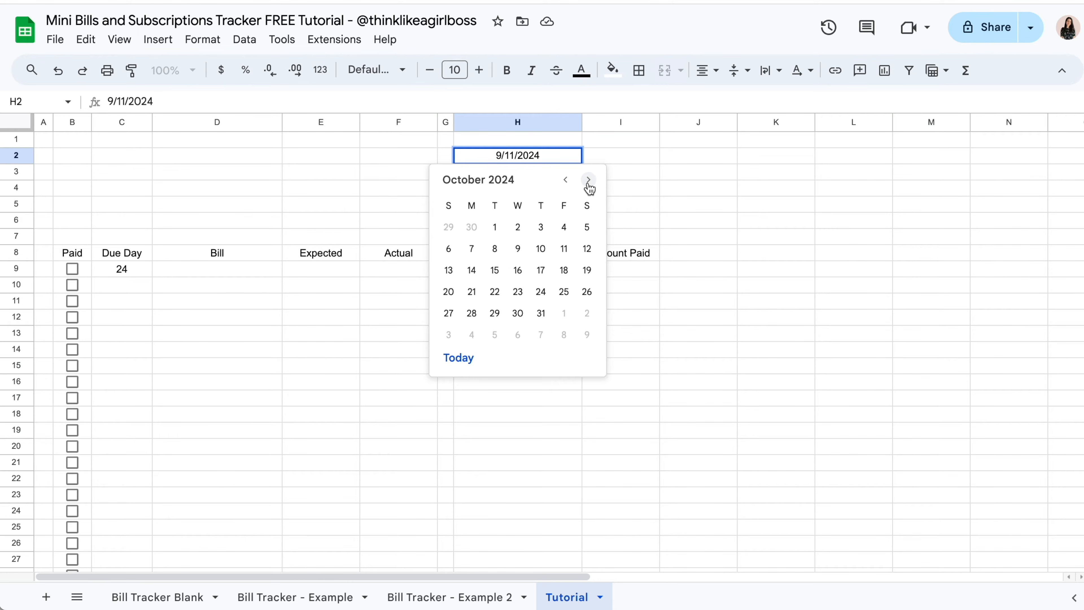
pyautogui.click(588, 182)
pyautogui.click(517, 269)
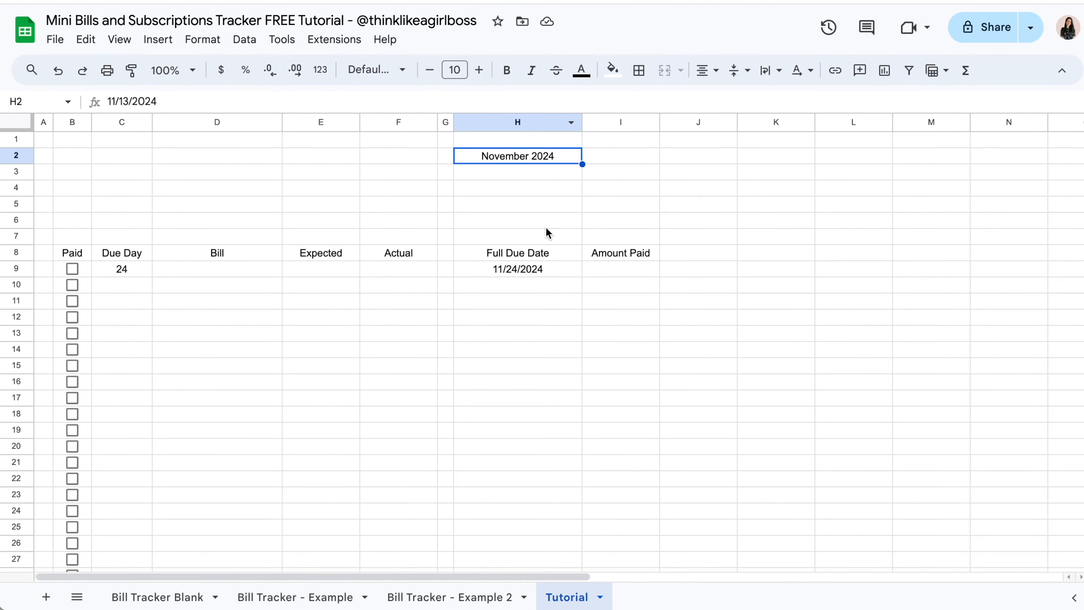
# - Try a due day of 14 in cell C9, clear that cell again, and select the formula cell H9
pyautogui.hotkey('ctrl', 'z')
pyautogui.click(570, 270)
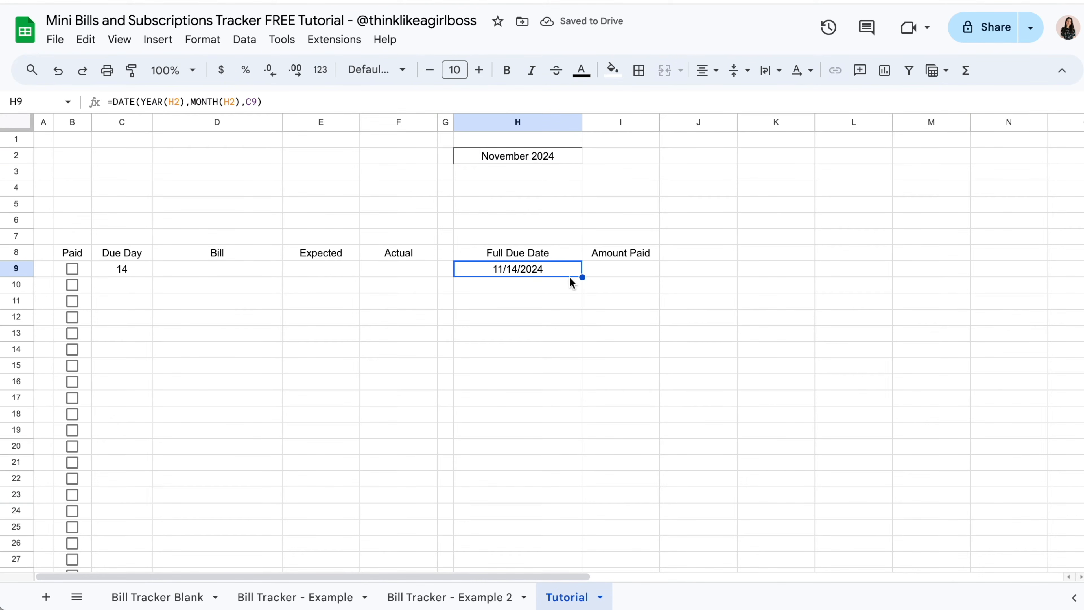
pyautogui.click(145, 272)
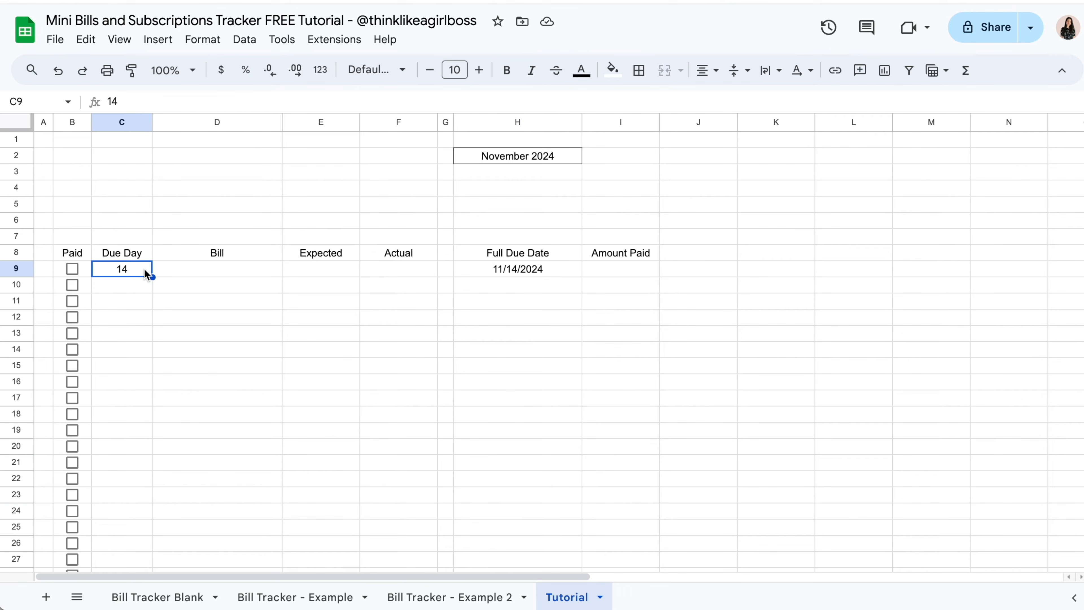
pyautogui.press('Delete')
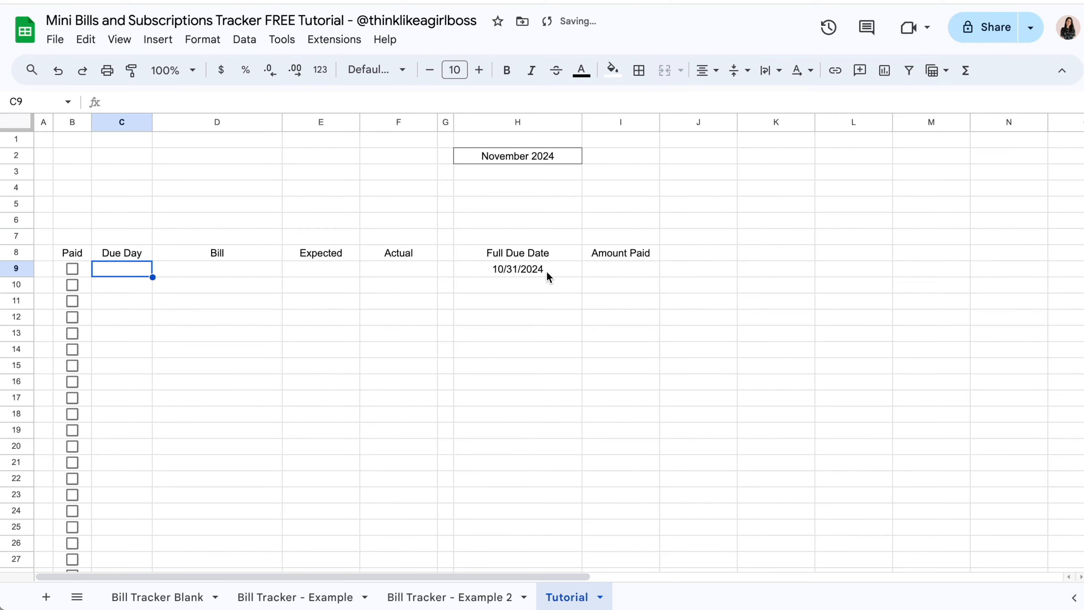
pyautogui.click(564, 274)
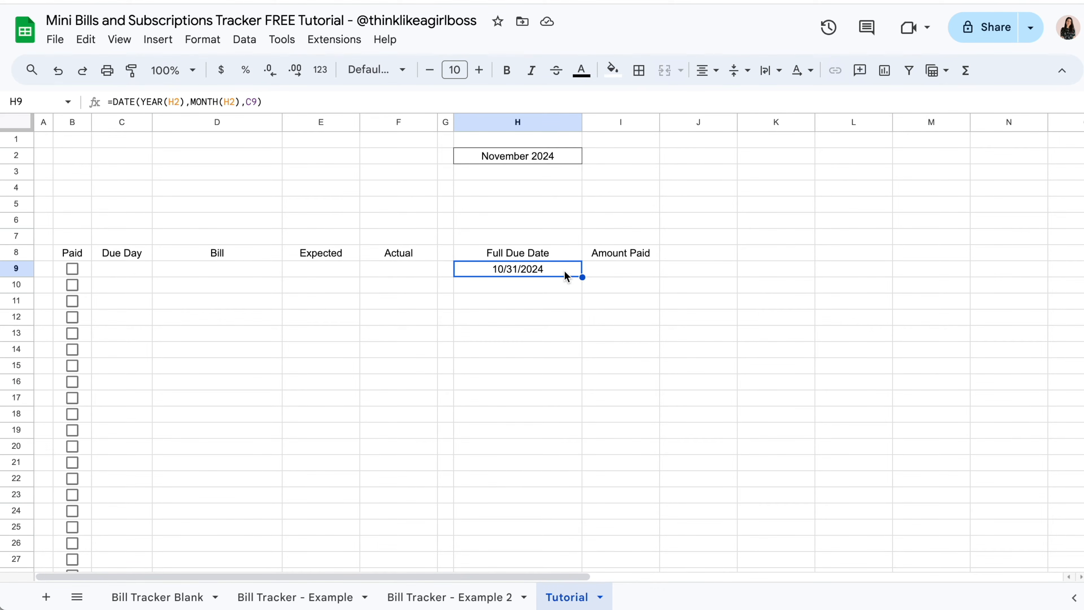
# - Examine the date formula in cell H9 and the due day cell C9 it refers to
pyautogui.doubleClick(564, 273)
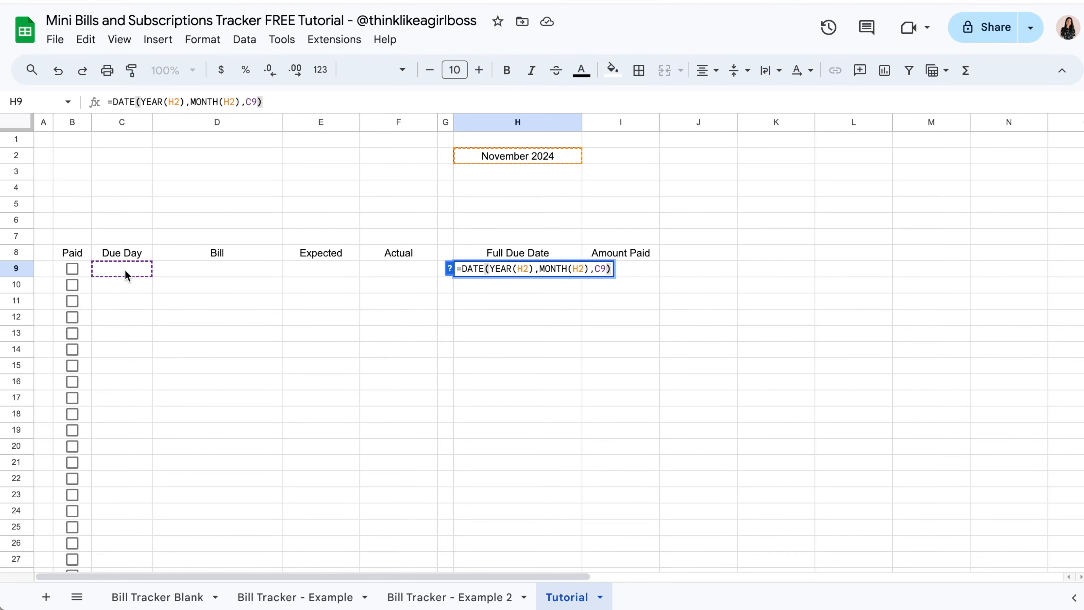
pyautogui.press('Escape')
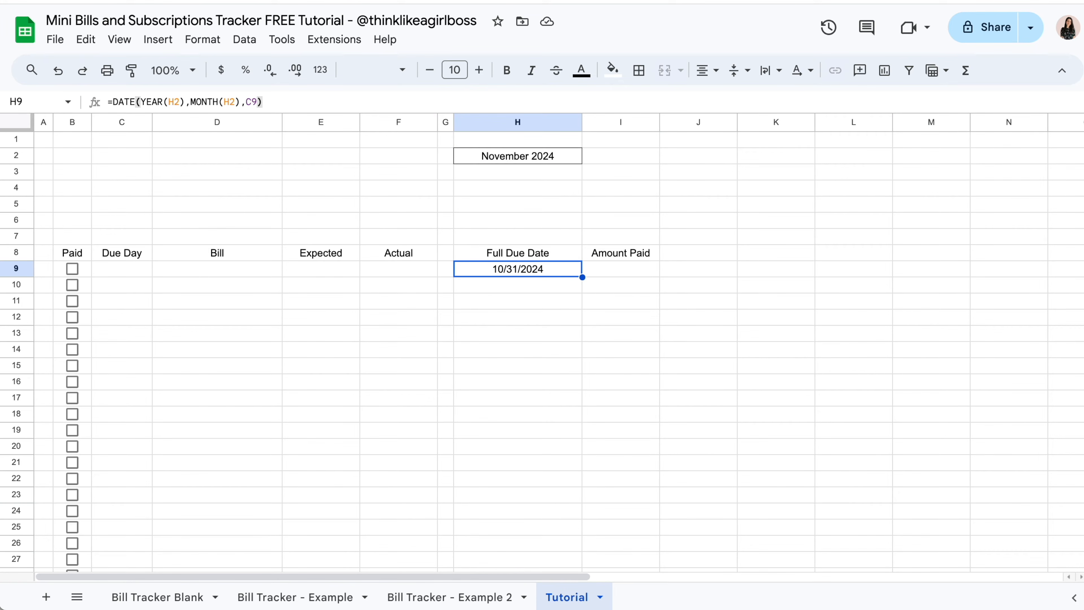
pyautogui.click(278, 102)
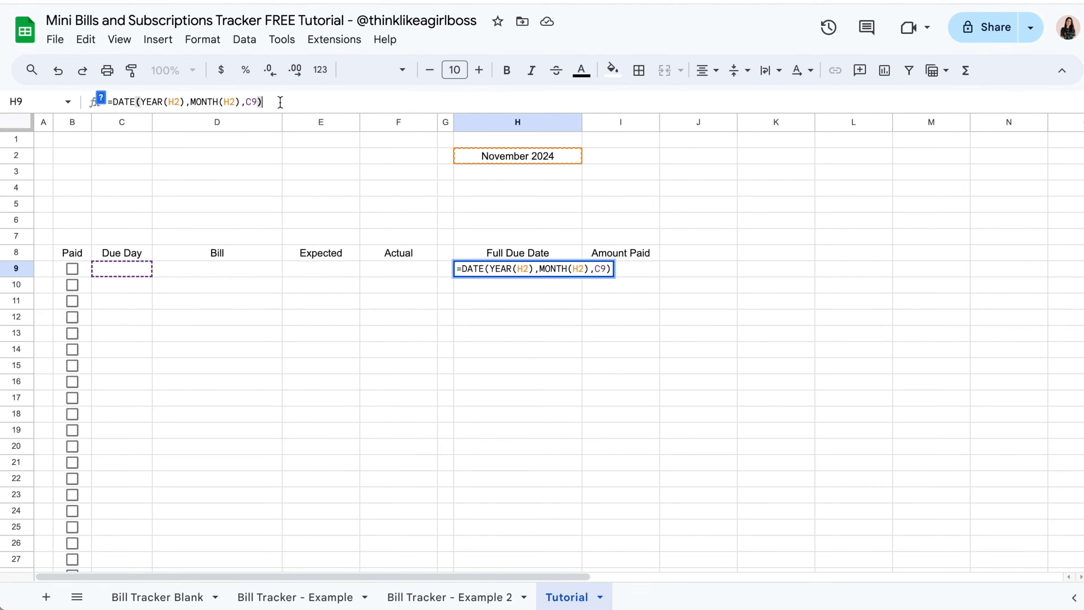
pyautogui.moveTo(280, 101); pyautogui.dragTo(109, 103)
pyautogui.click(265, 288)
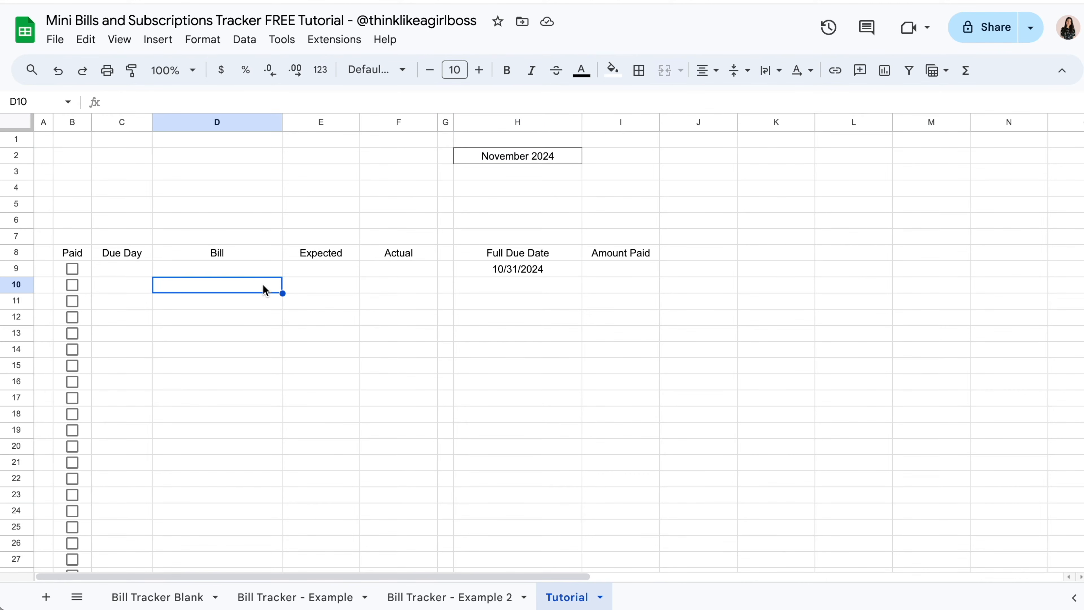
pyautogui.click(124, 276)
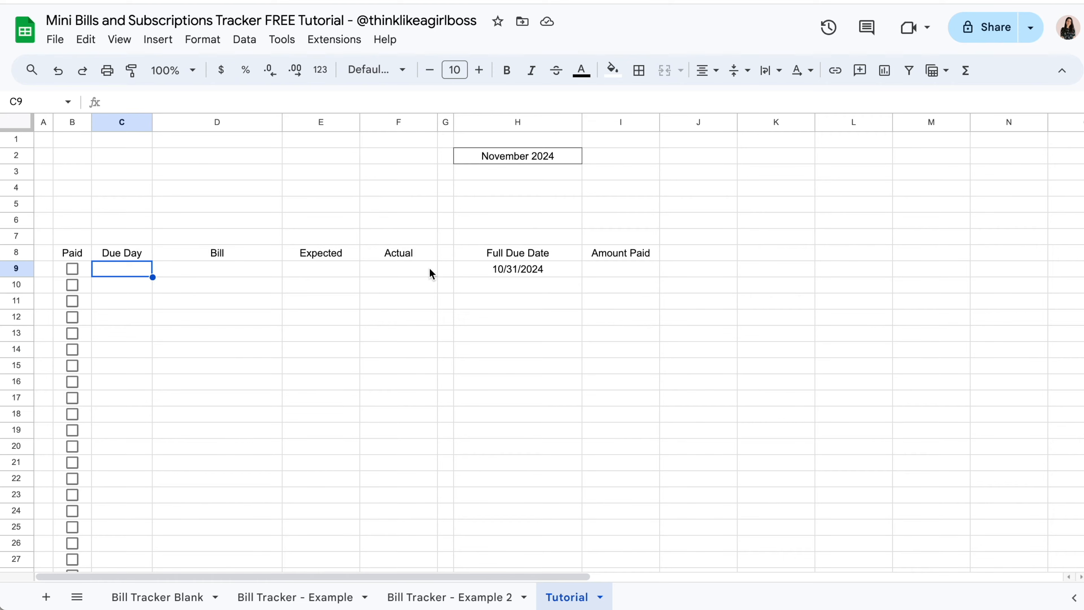
# - Insert IF(C9<>"", in front of the DATE function in the formula of cell H9
pyautogui.click(459, 270)
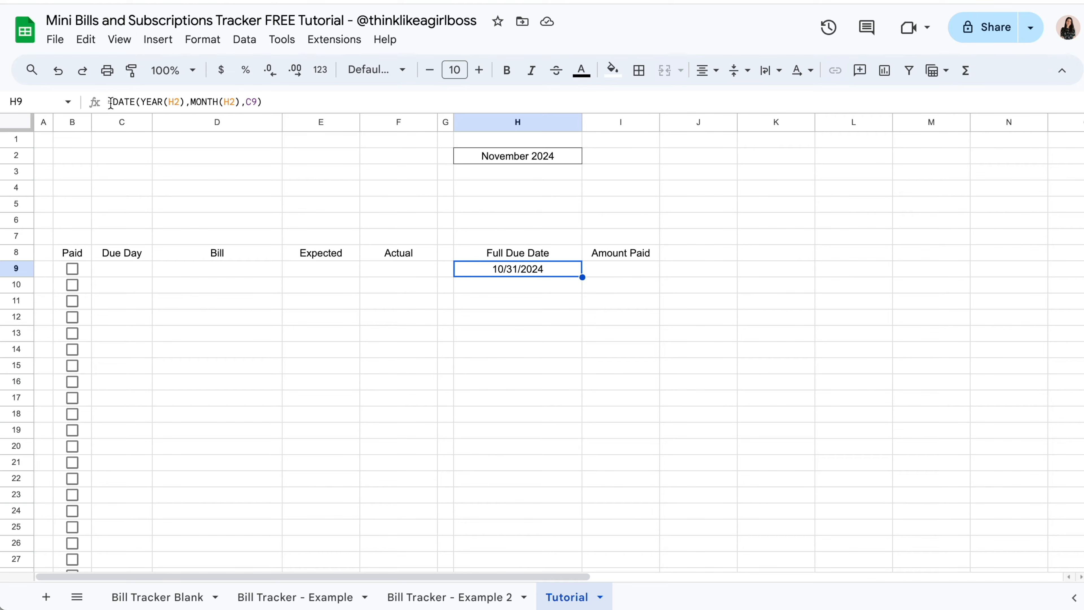
pyautogui.click(124, 101)
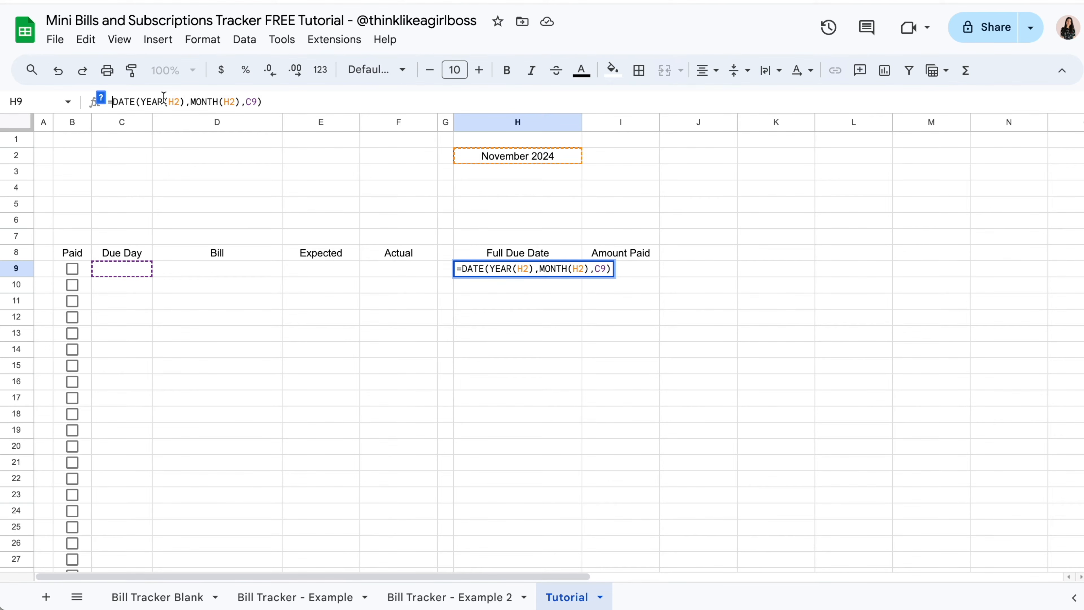
pyautogui.write('IF(')
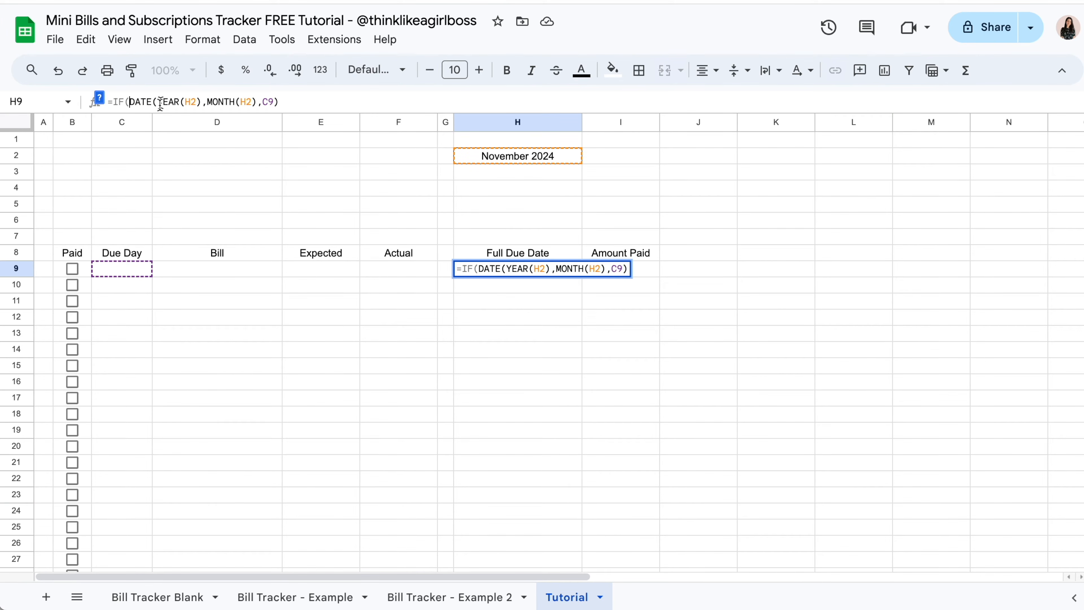
pyautogui.click(124, 268)
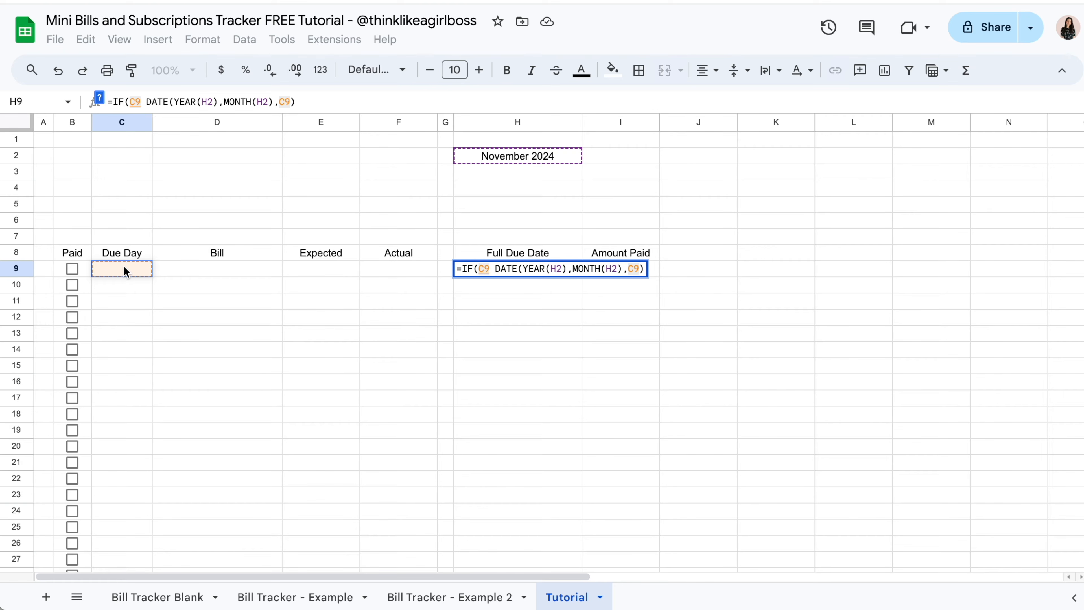
pyautogui.write('<>')
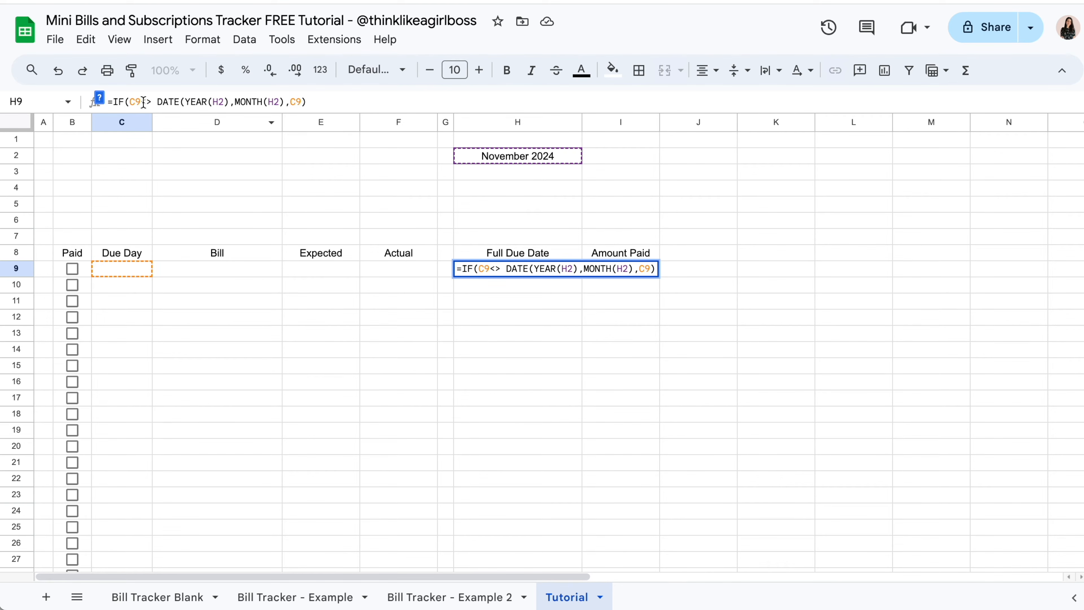
pyautogui.write('""')
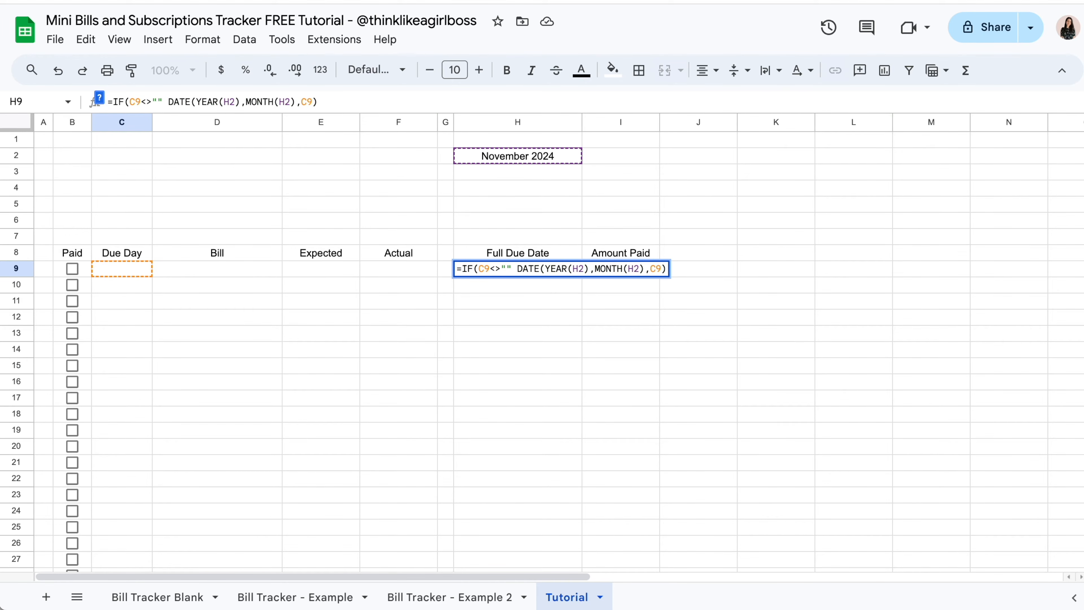
pyautogui.write(',')
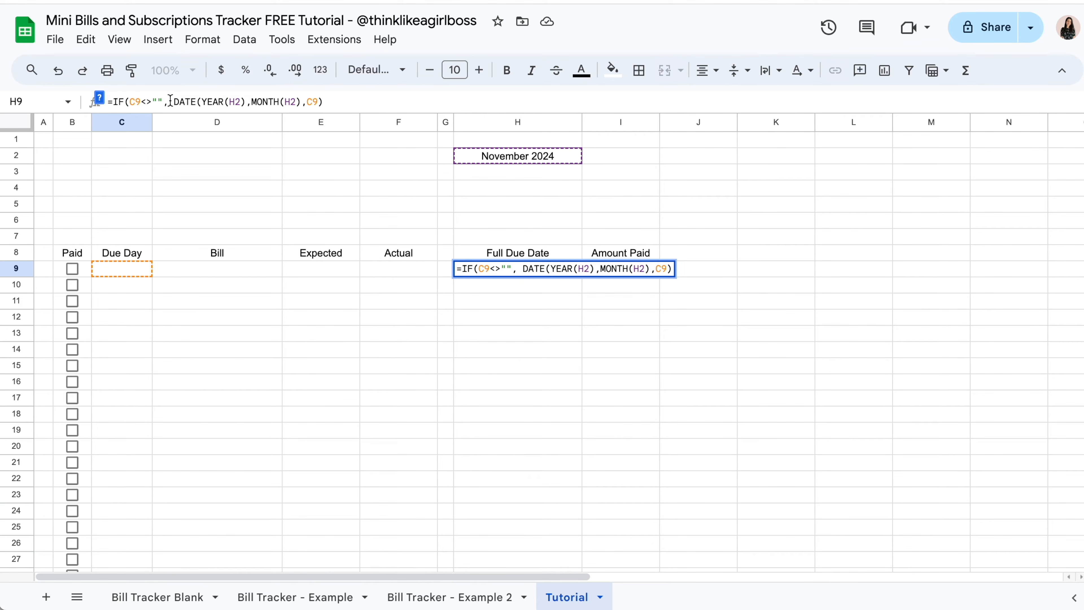
# - Complete the H9 formula as =IF(C9<>"",DATE(YEAR(H2),MONTH(H2),C9),) with an empty value-if-false and no extra space
pyautogui.moveTo(173, 101); pyautogui.dragTo(323, 103)
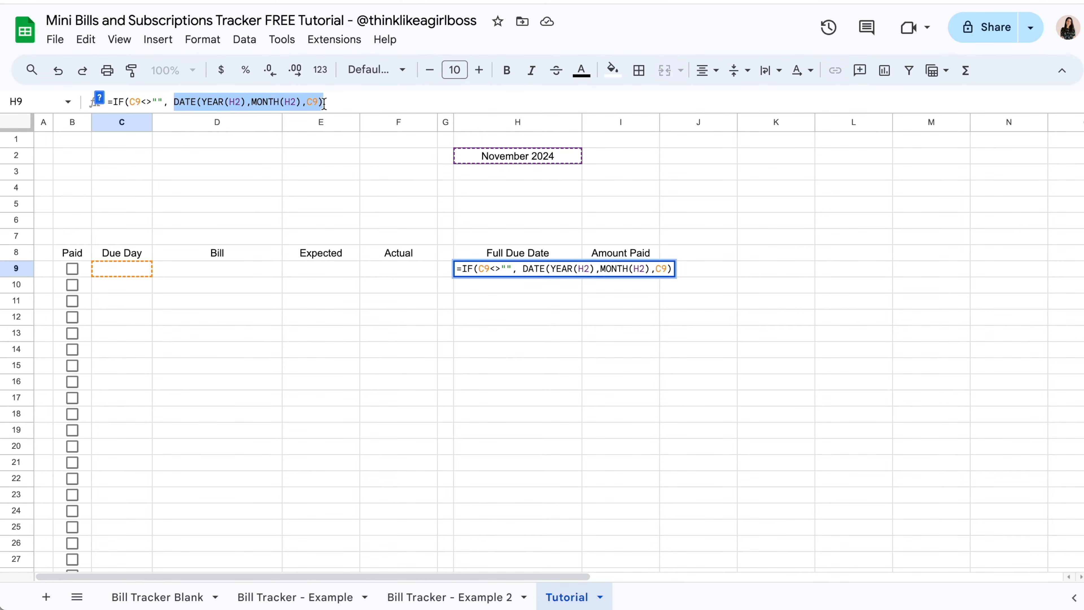
pyautogui.click(330, 101)
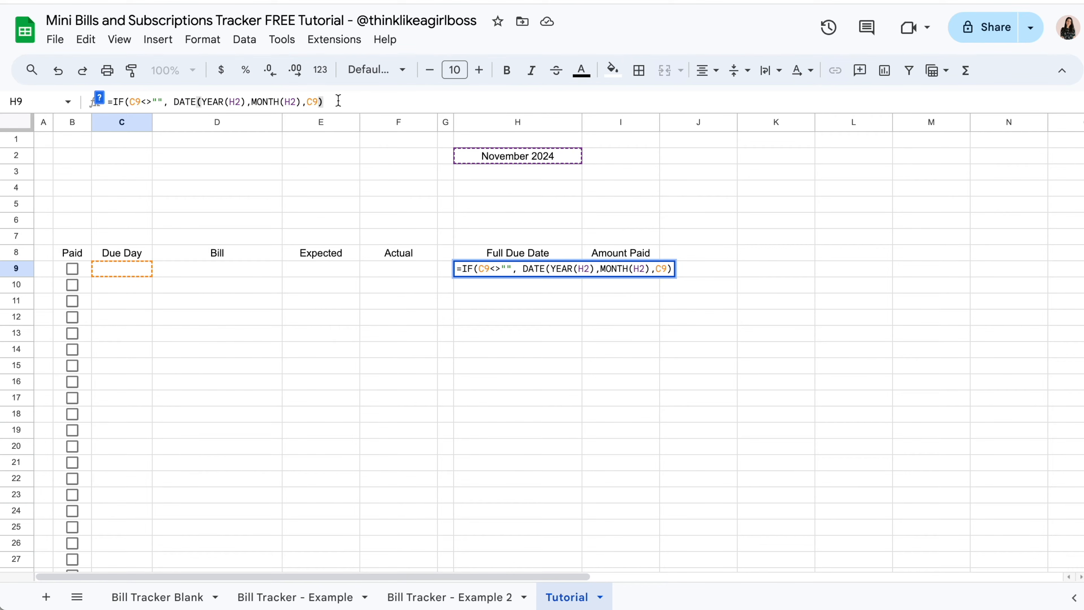
pyautogui.write(',')
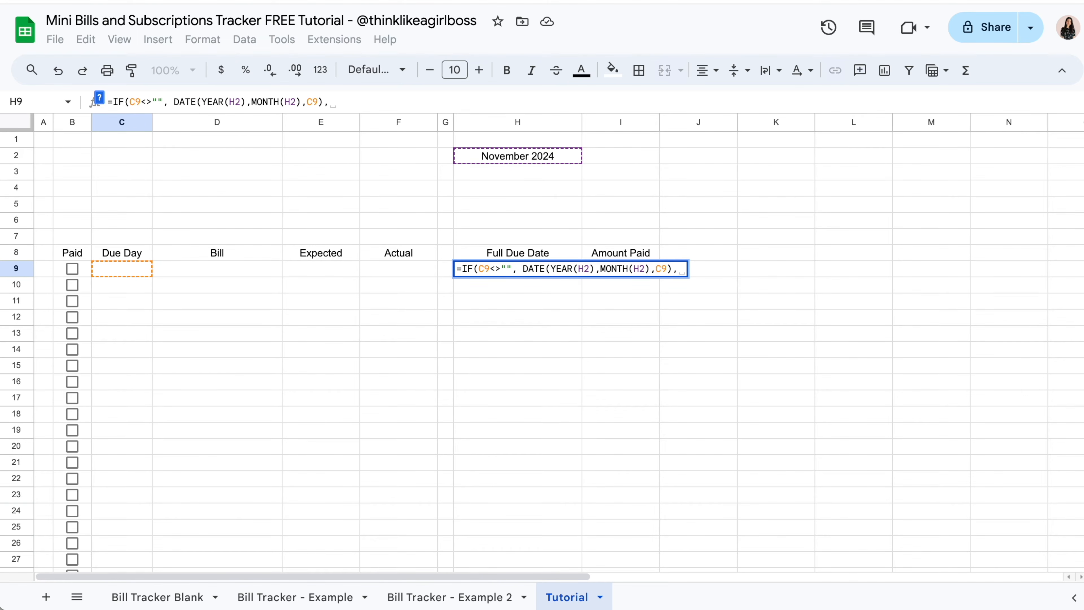
pyautogui.write(')')
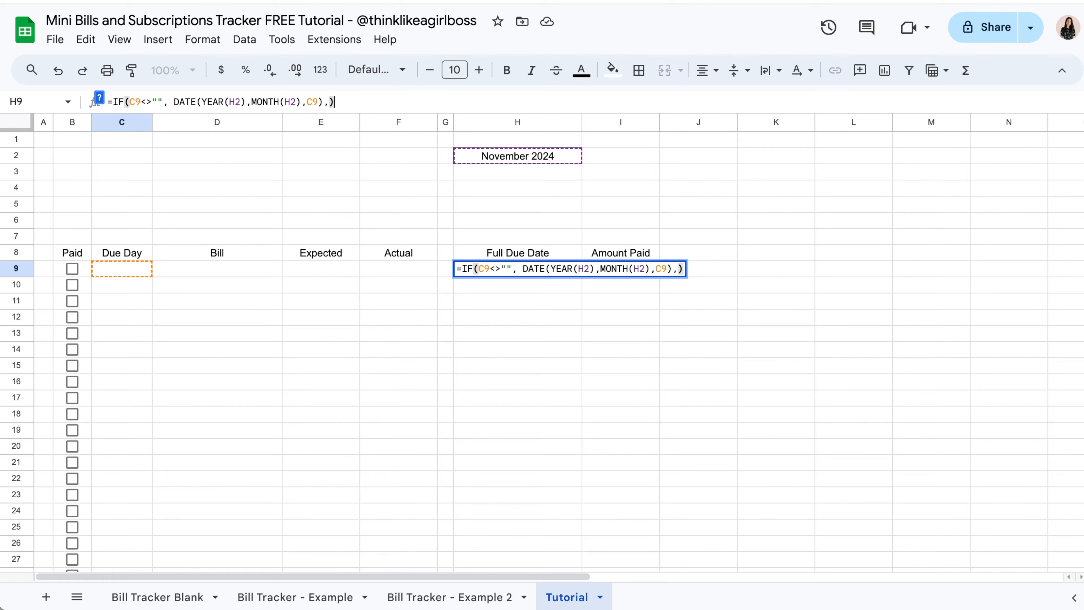
pyautogui.click(174, 101)
pyautogui.press('BackSpace')
pyautogui.click(334, 101)
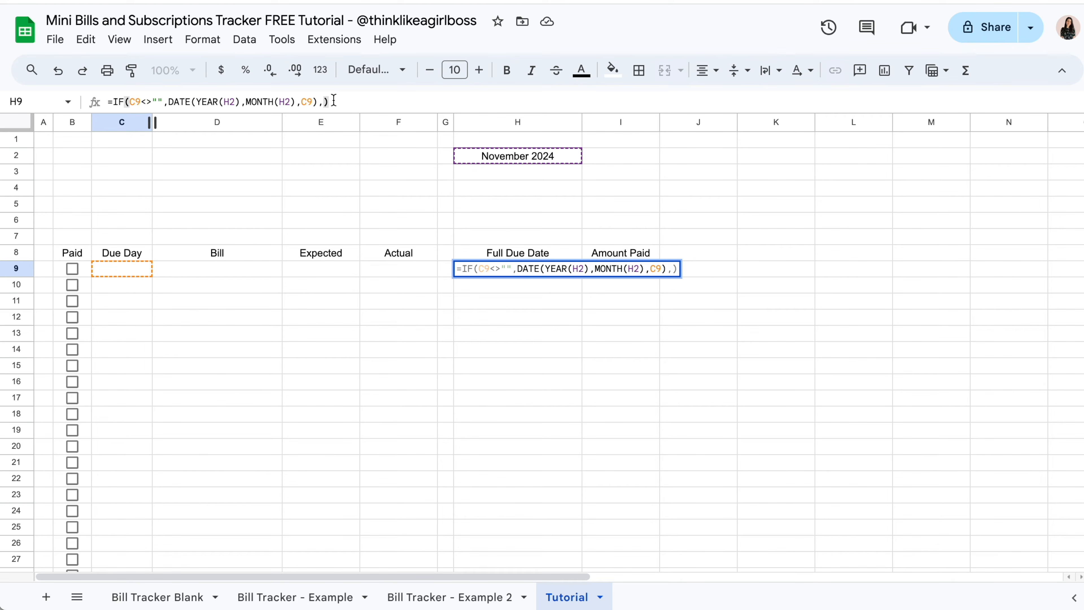
pyautogui.press('Return')
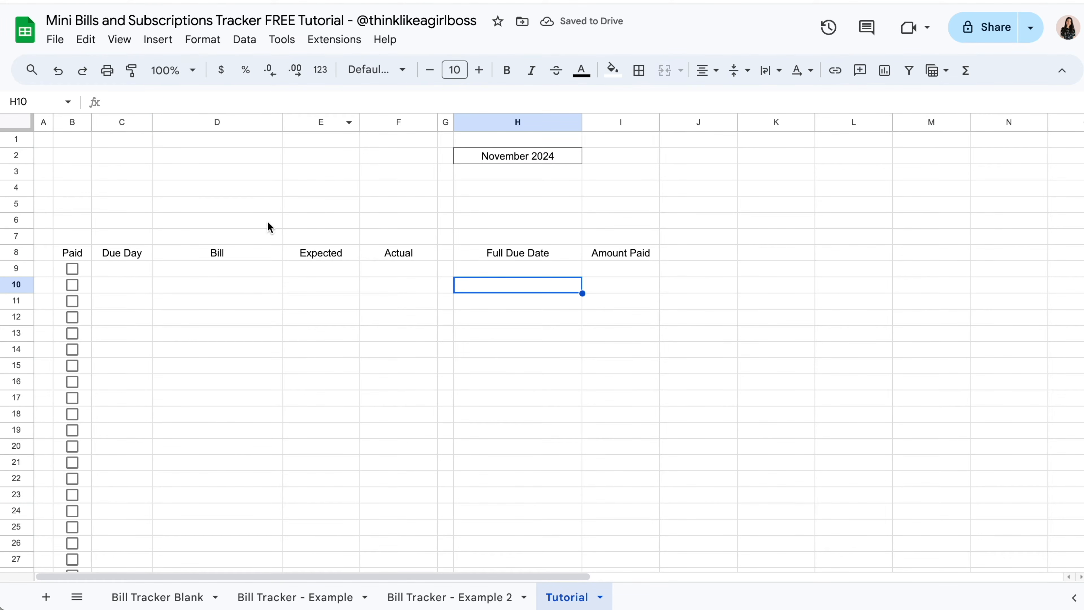
# - Test the new H9 formula by entering a due day of 15 in cell C9
pyautogui.click(468, 268)
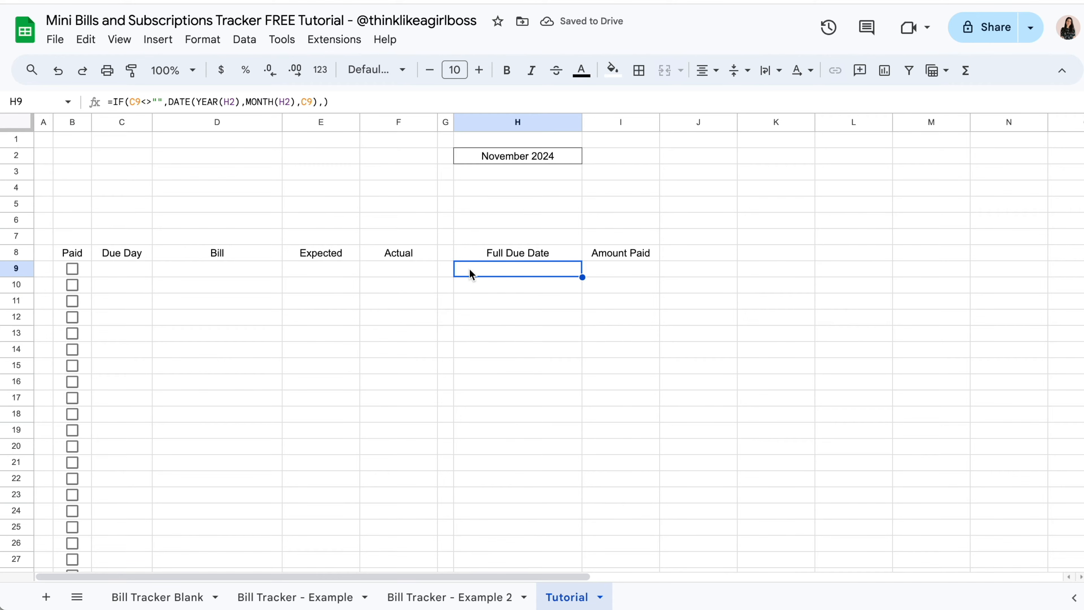
pyautogui.click(121, 271)
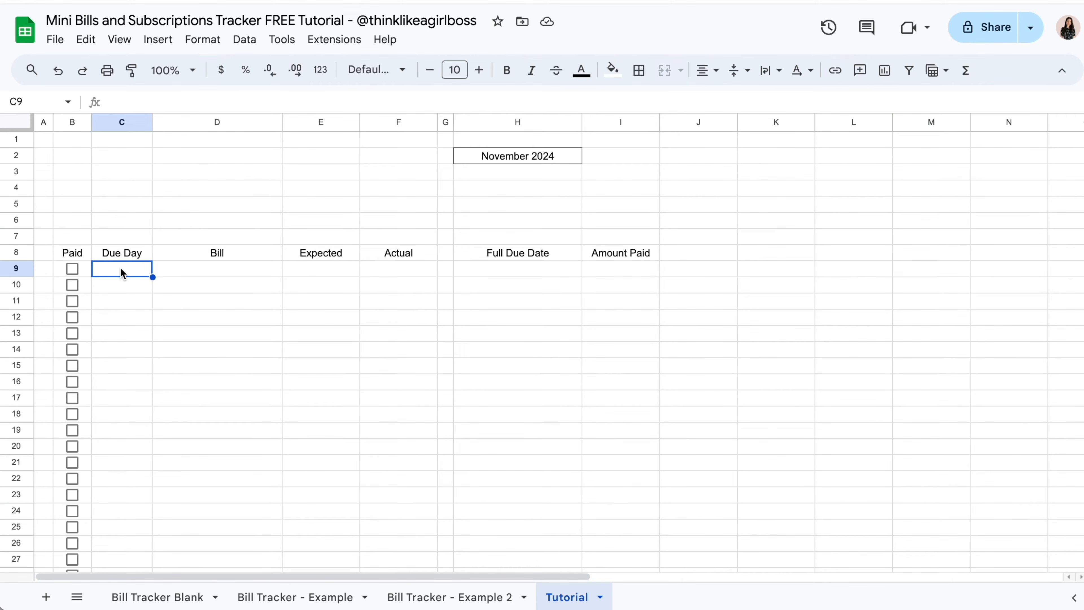
pyautogui.write('14')
pyautogui.press('Return')
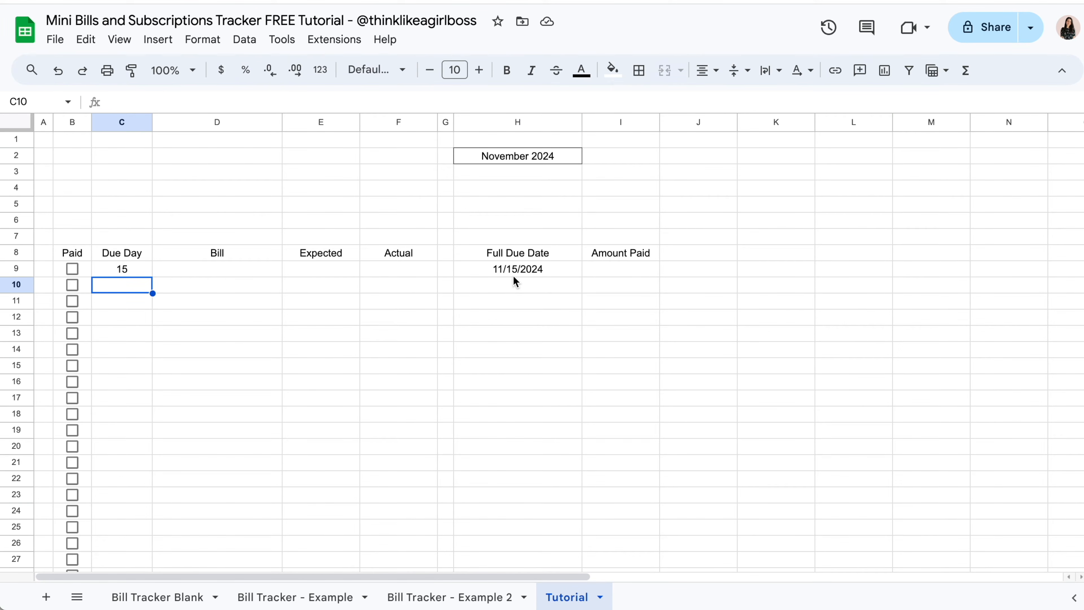
# - Apply the custom date format "Tue, Aug 5, 1930" to the Full Due Date in cell H9
pyautogui.click(478, 270)
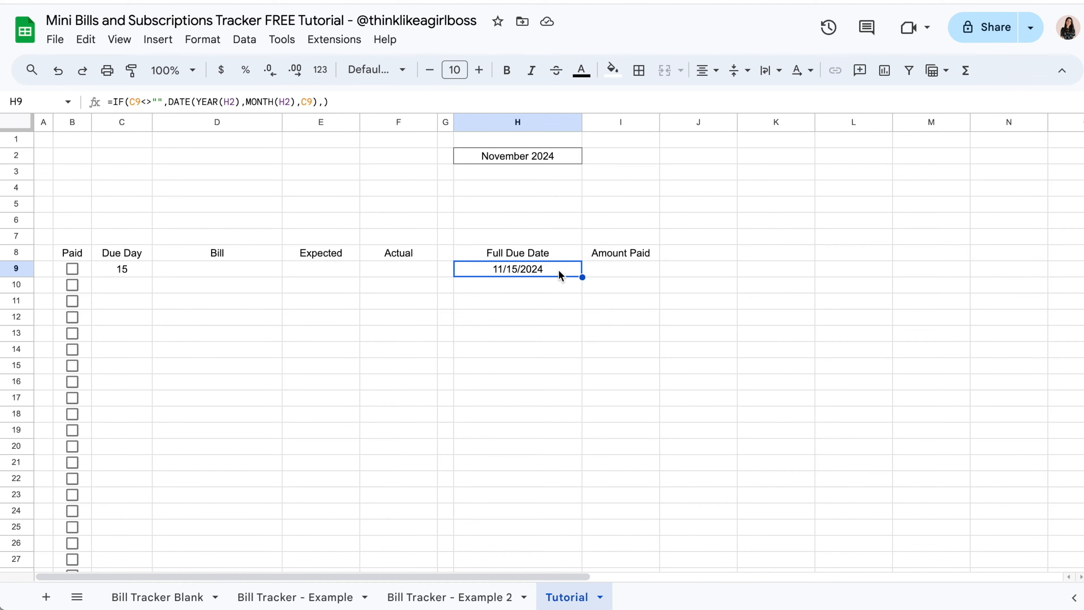
pyautogui.click(220, 46)
pyautogui.moveTo(328, 111)
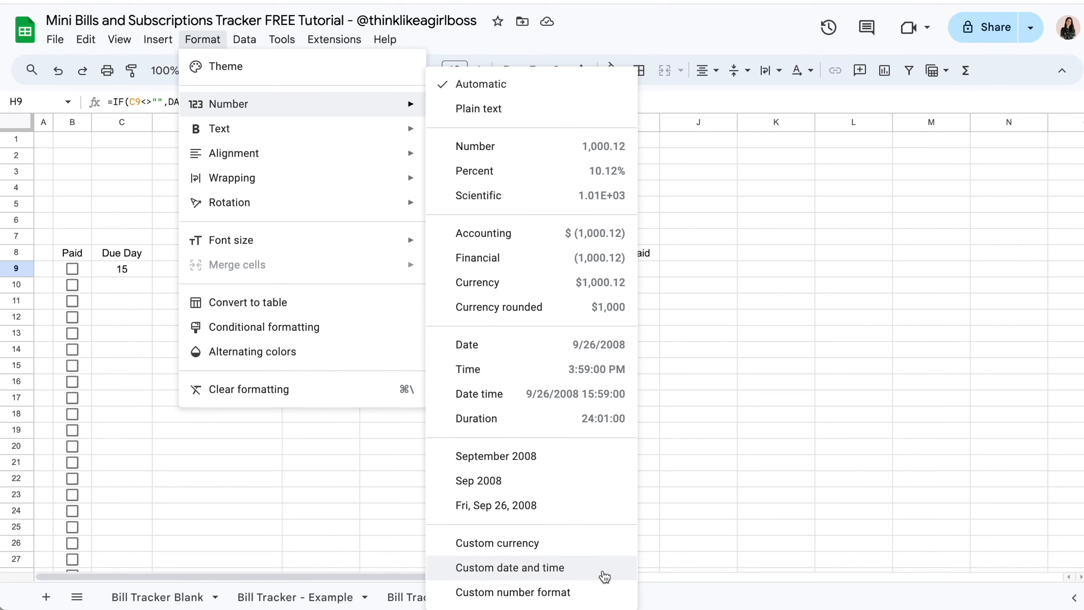
pyautogui.click(510, 567)
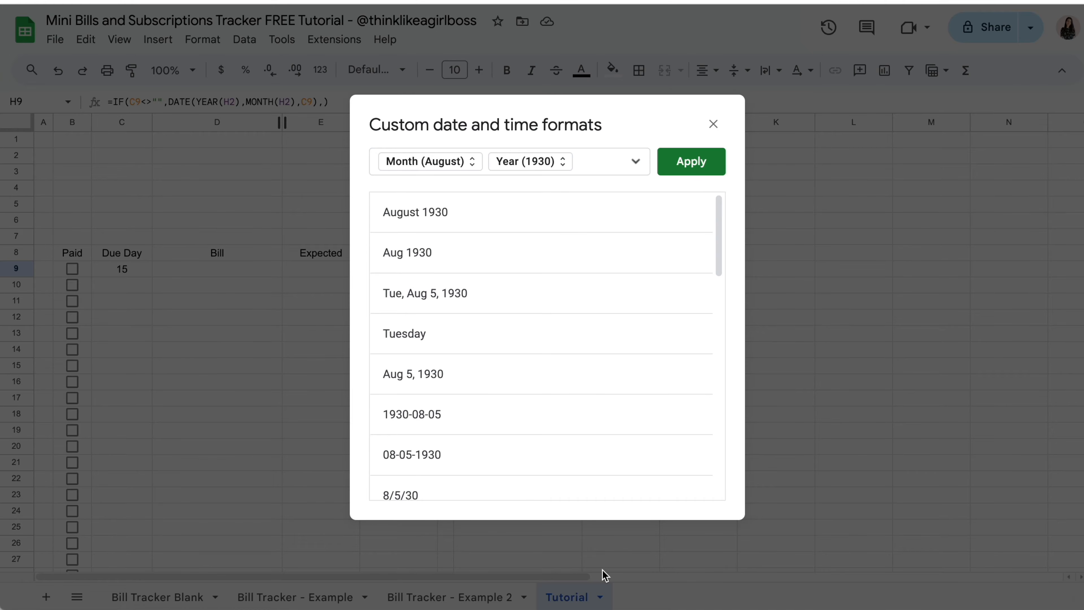
pyautogui.scroll(-5, 592, 388)
pyautogui.scroll(5, 592, 387)
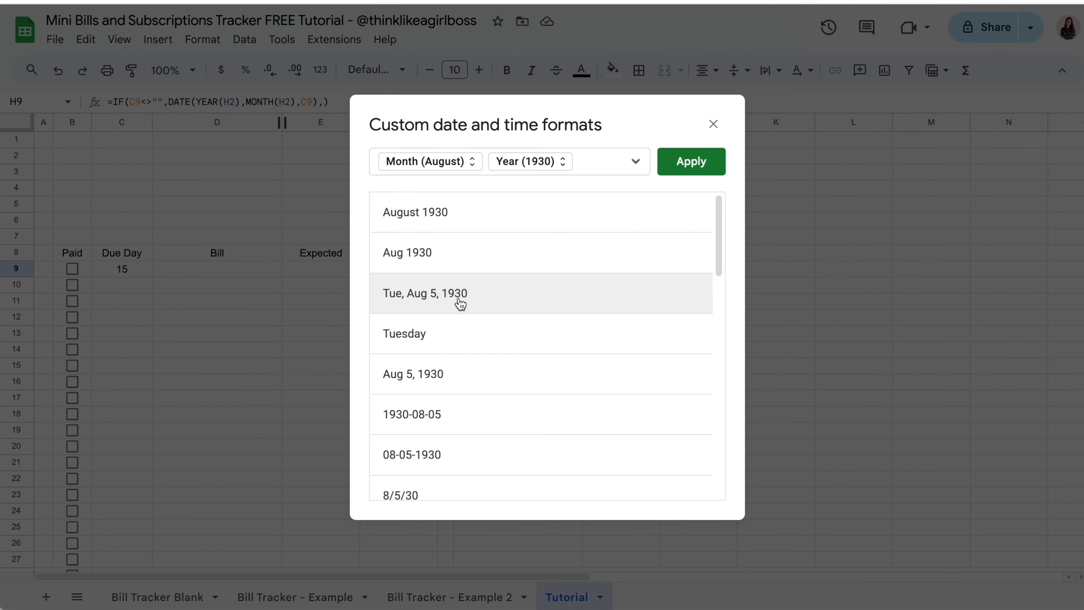
pyautogui.scroll(-10, 549, 310)
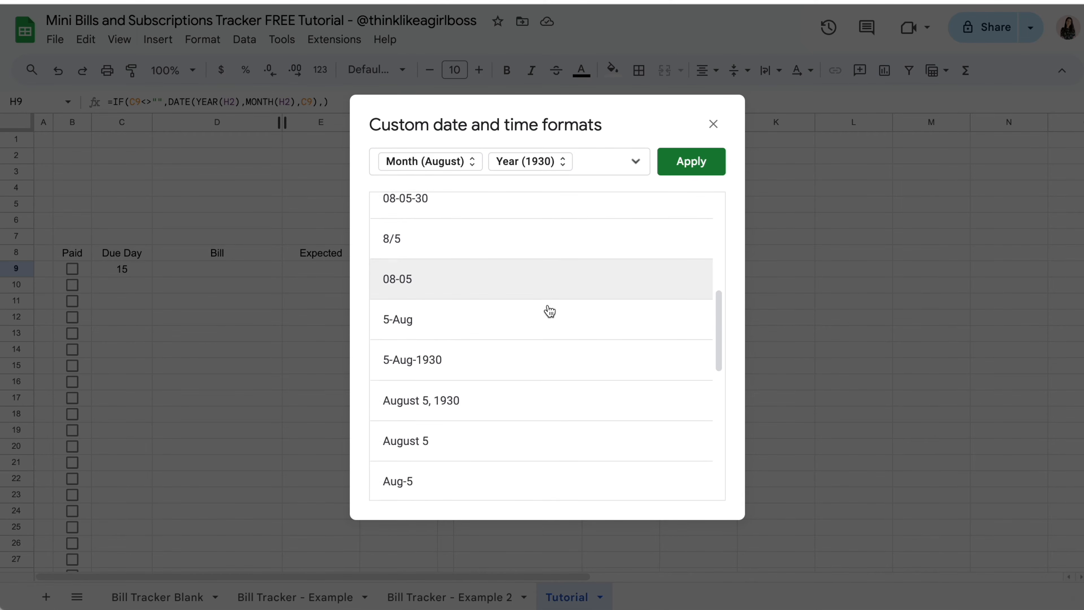
pyautogui.scroll(10, 549, 309)
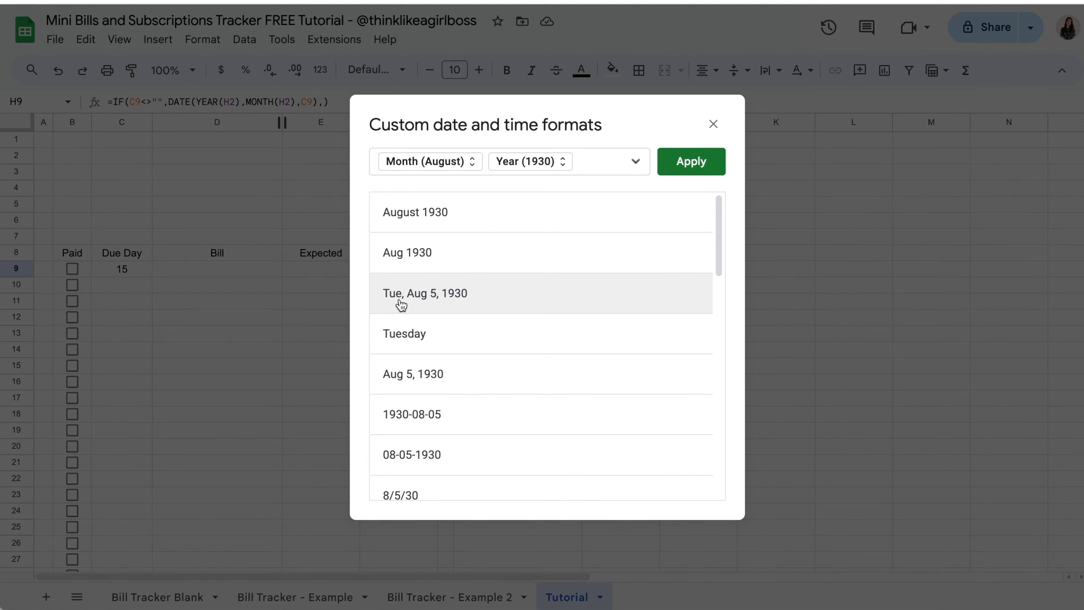
pyautogui.scroll(-9, 484, 302)
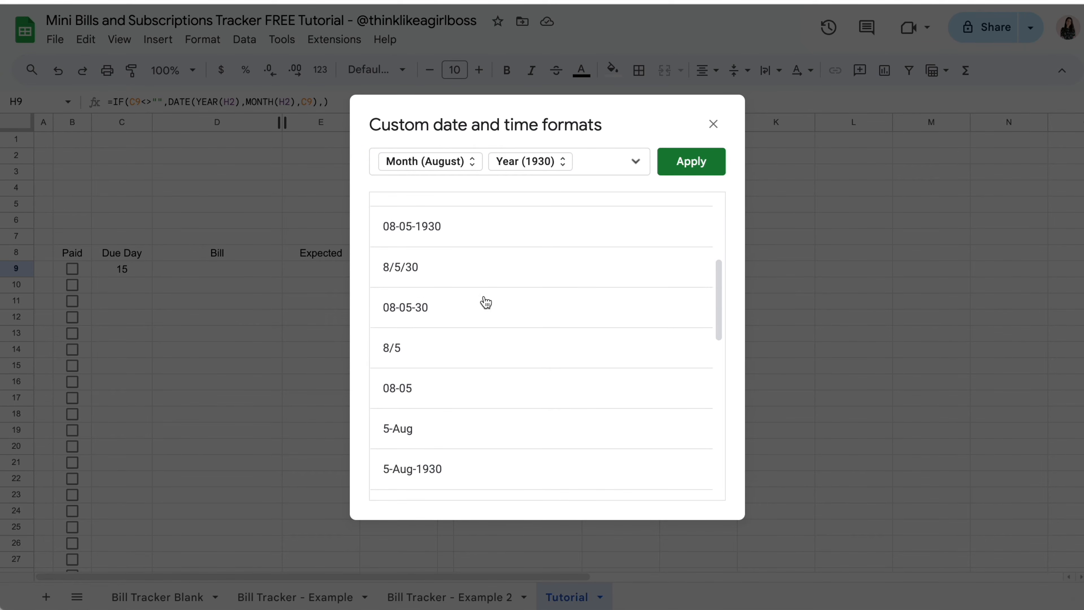
pyautogui.scroll(-7, 485, 303)
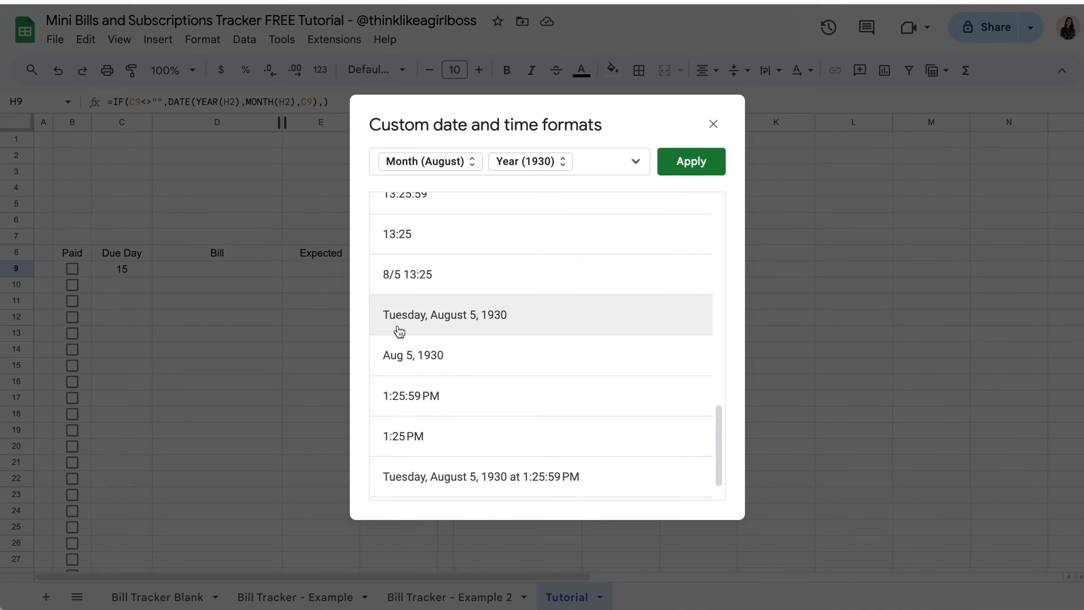
pyautogui.scroll(15, 541, 329)
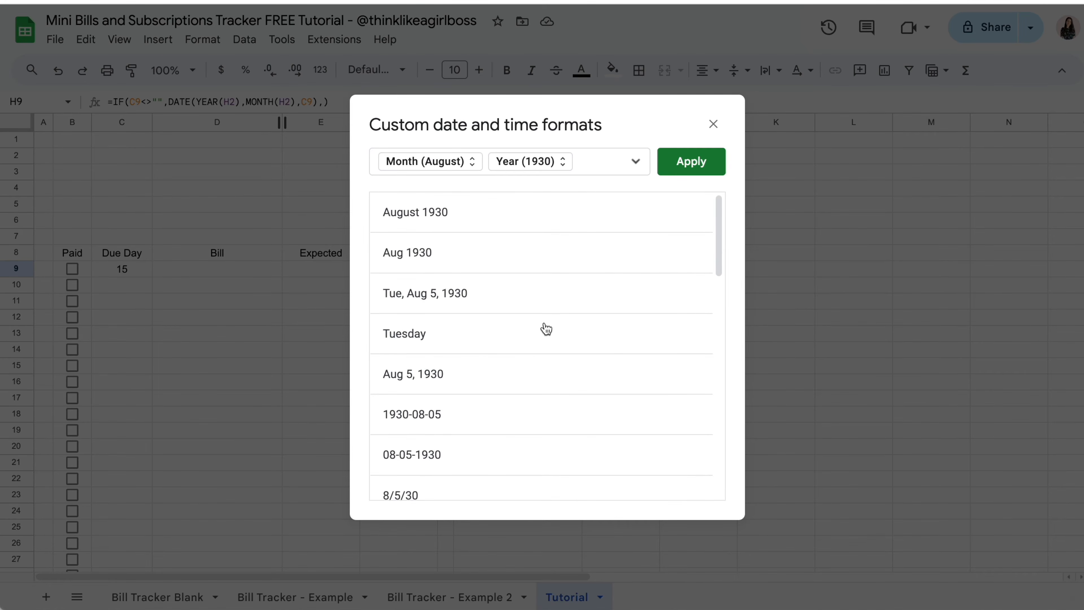
pyautogui.click(527, 300)
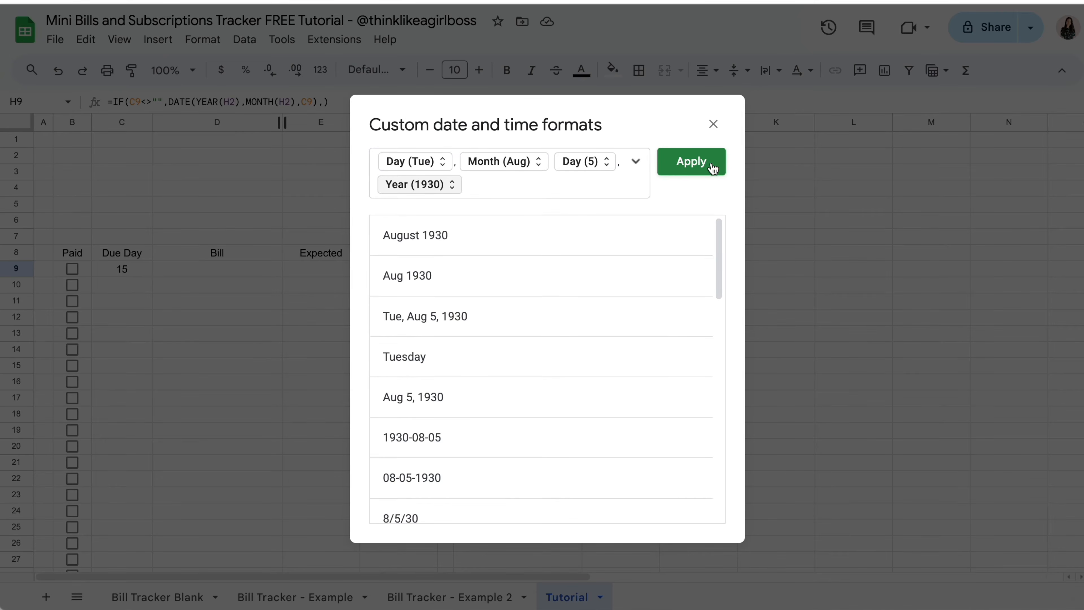
pyautogui.click(691, 161)
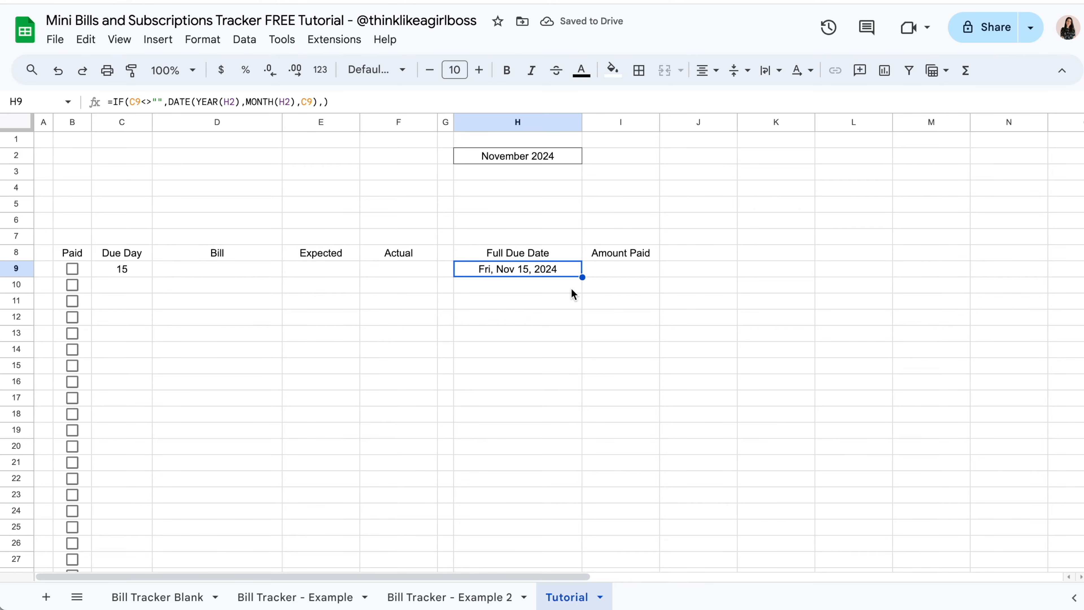
# - Change the due day in cell C9 to 16
pyautogui.click(145, 273)
pyautogui.write('13')
pyautogui.press('Return')
pyautogui.press('Up')
pyautogui.write('16')
pyautogui.press('Return')
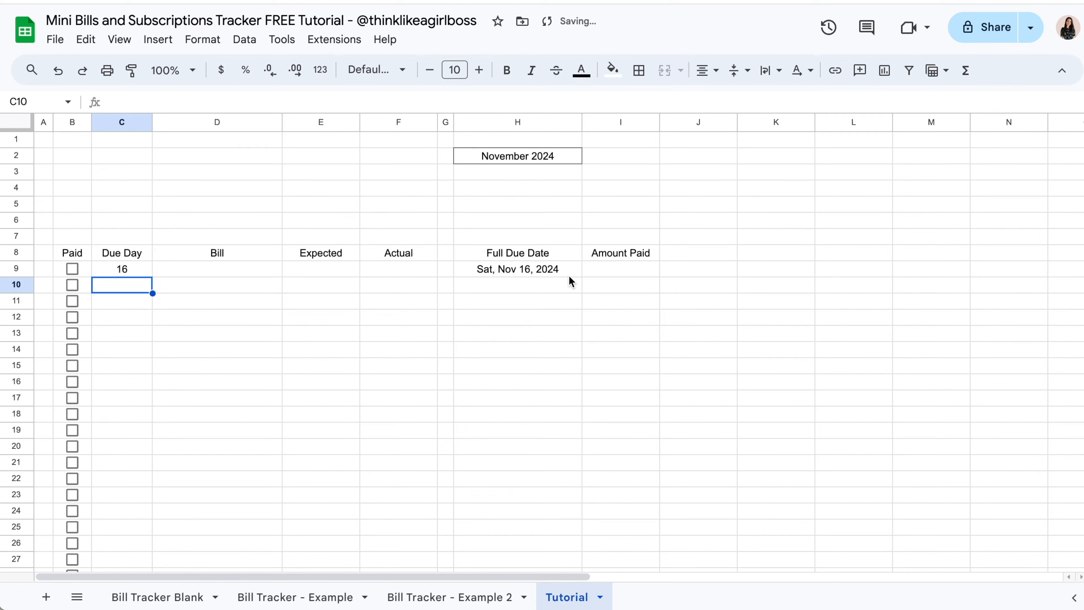
# - Enter the due days 14, 16 and 17 in cells C10 to C12
pyautogui.click(28, 268)
pyautogui.click(122, 293)
pyautogui.write('14')
pyautogui.press('Return')
pyautogui.write('16')
pyautogui.press('Return')
pyautogui.write('17')
pyautogui.press('Return')
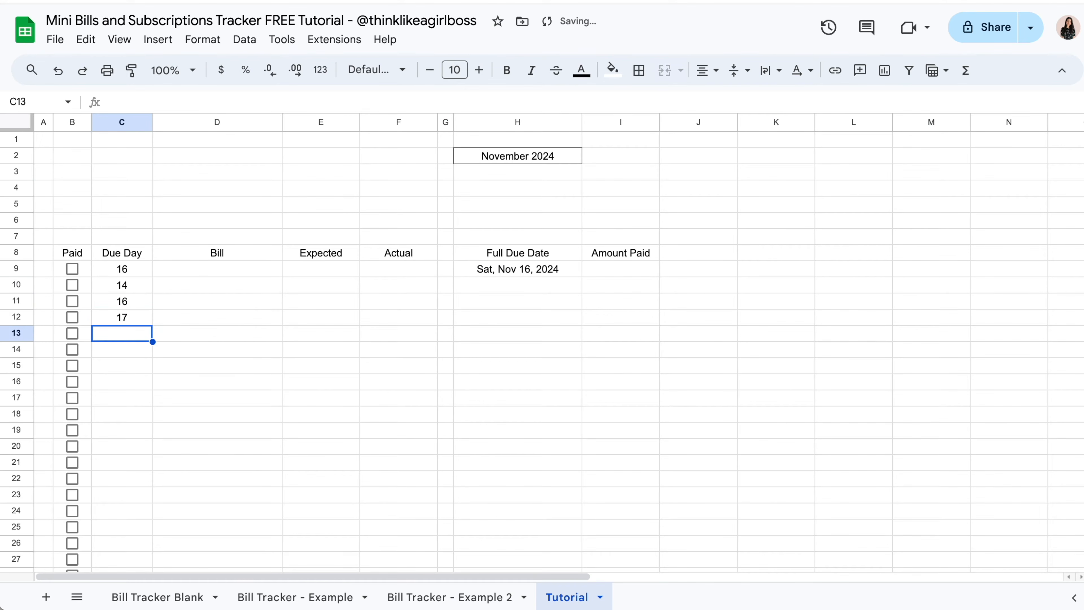
# - Check the Full Due Date cells beside the added due days and select cell H10
pyautogui.click(533, 286)
pyautogui.click(528, 302)
pyautogui.click(526, 316)
pyautogui.click(525, 332)
pyautogui.click(536, 288)
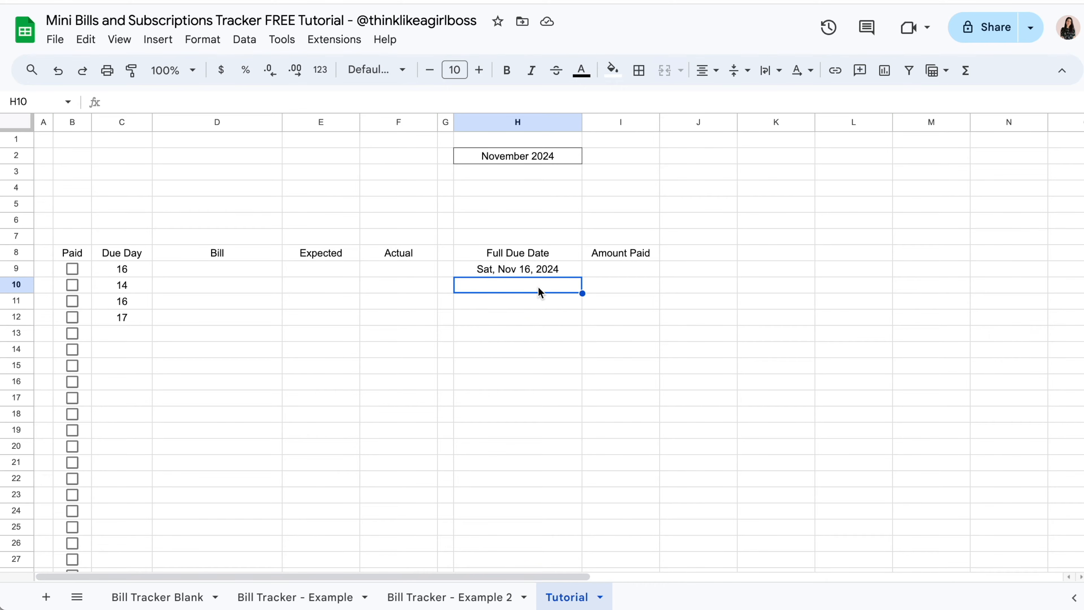
pyautogui.click(538, 299)
pyautogui.click(537, 315)
pyautogui.click(539, 270)
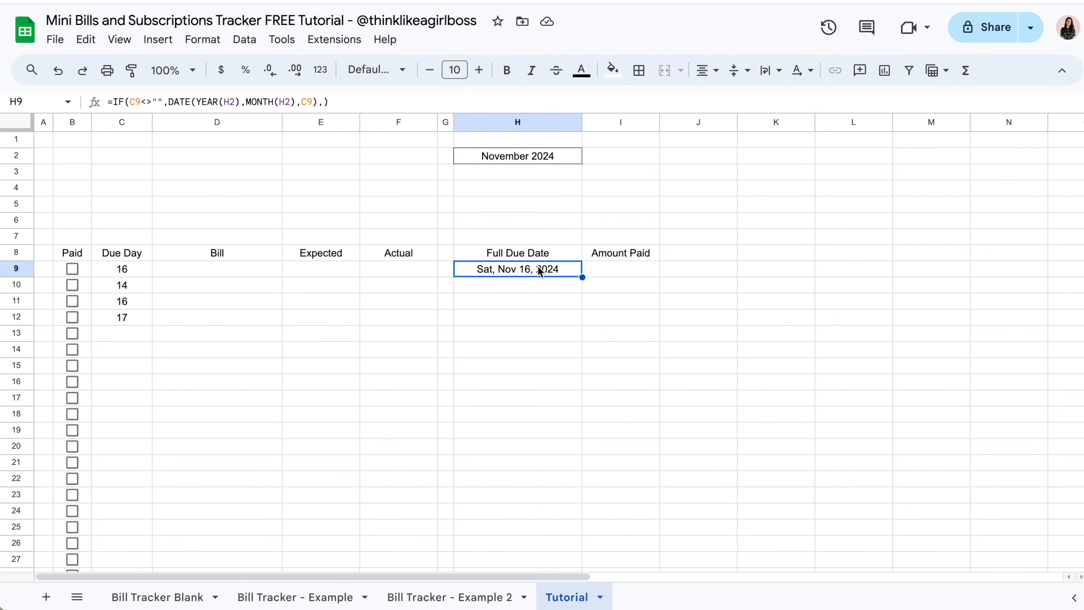
pyautogui.click(536, 285)
pyautogui.click(534, 303)
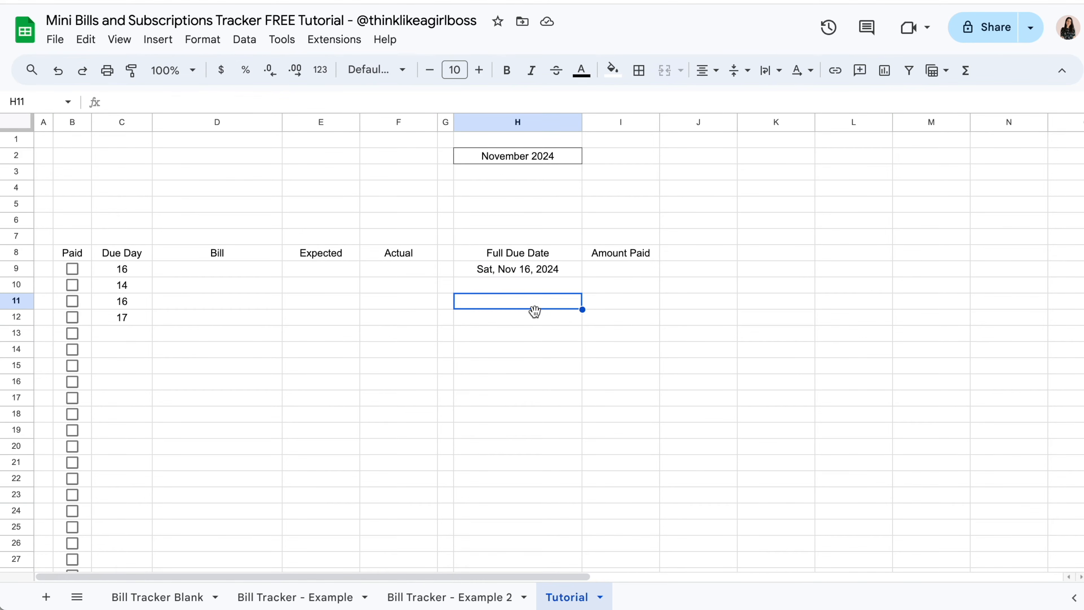
pyautogui.click(533, 323)
pyautogui.click(533, 339)
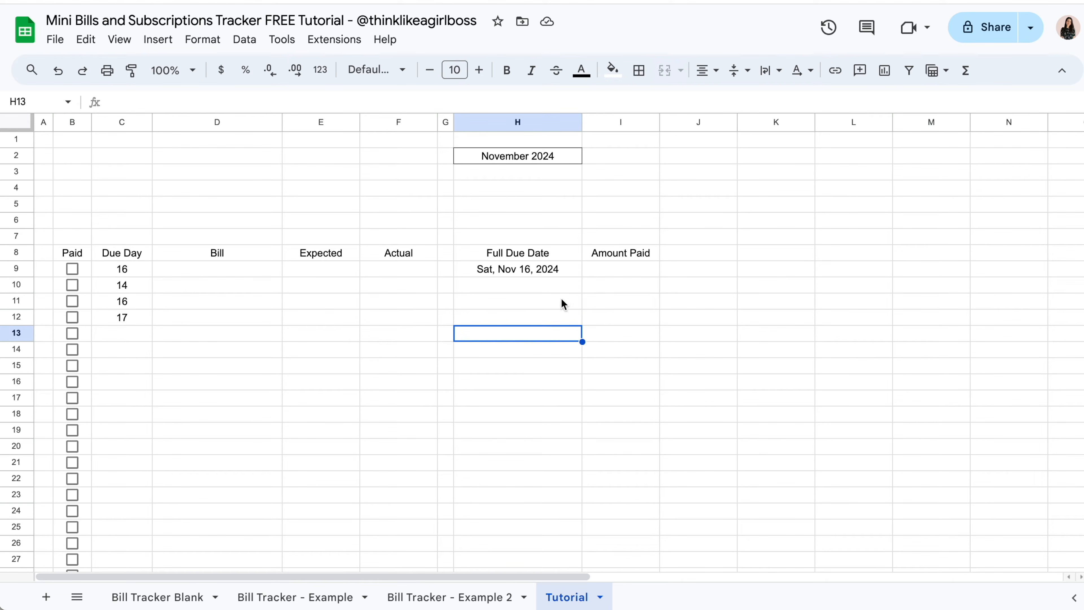
# - Try copying the Full Due Date formula from cell H9 into cell H10
pyautogui.click(567, 270)
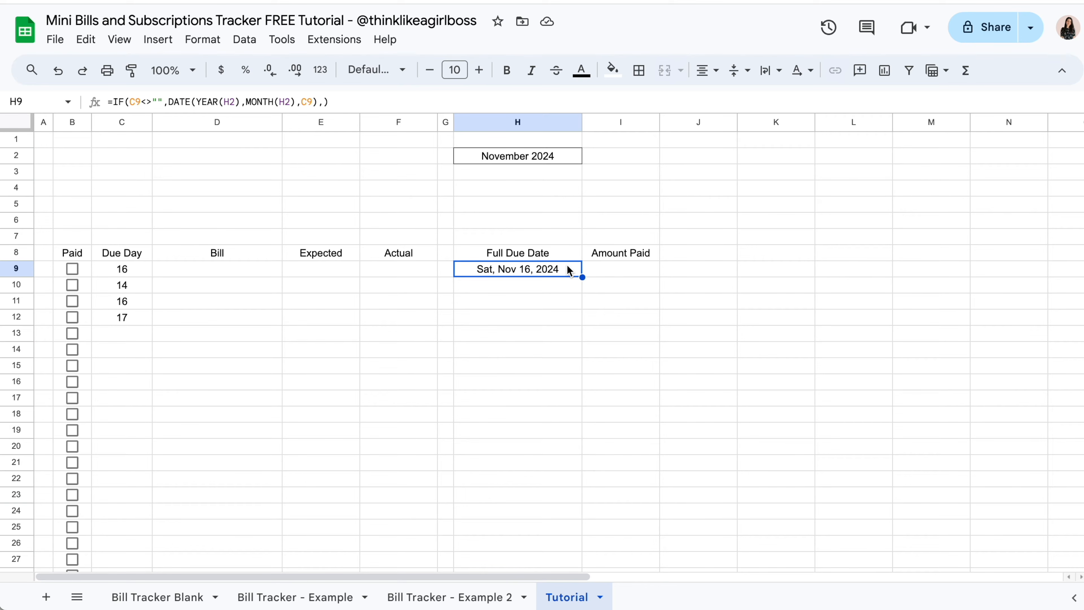
pyautogui.hotkey('ctrl', 'c')
pyautogui.click(525, 286)
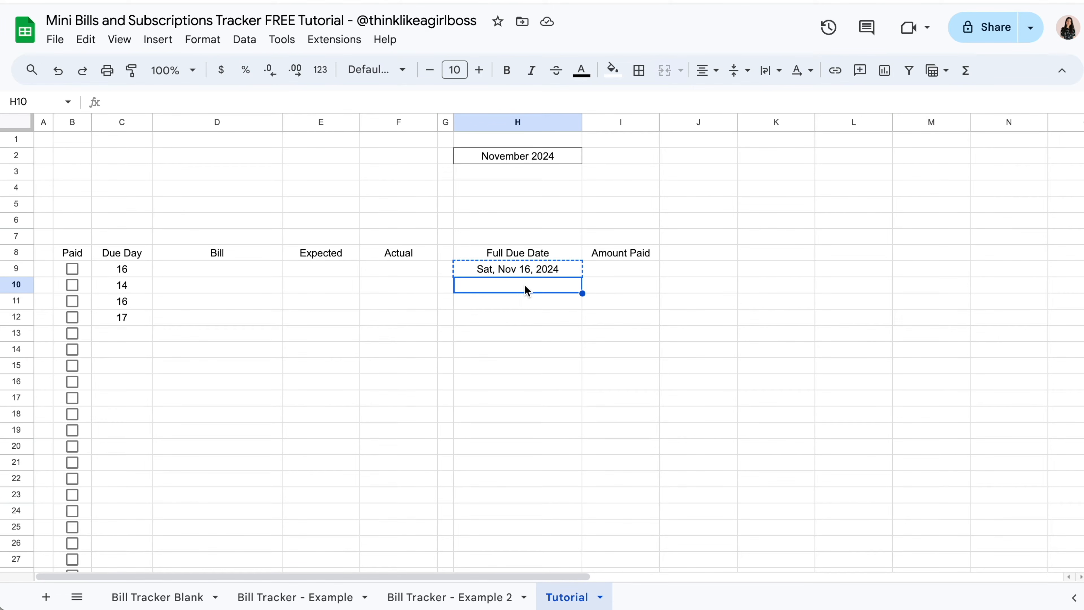
pyautogui.hotkey('ctrl', 'v')
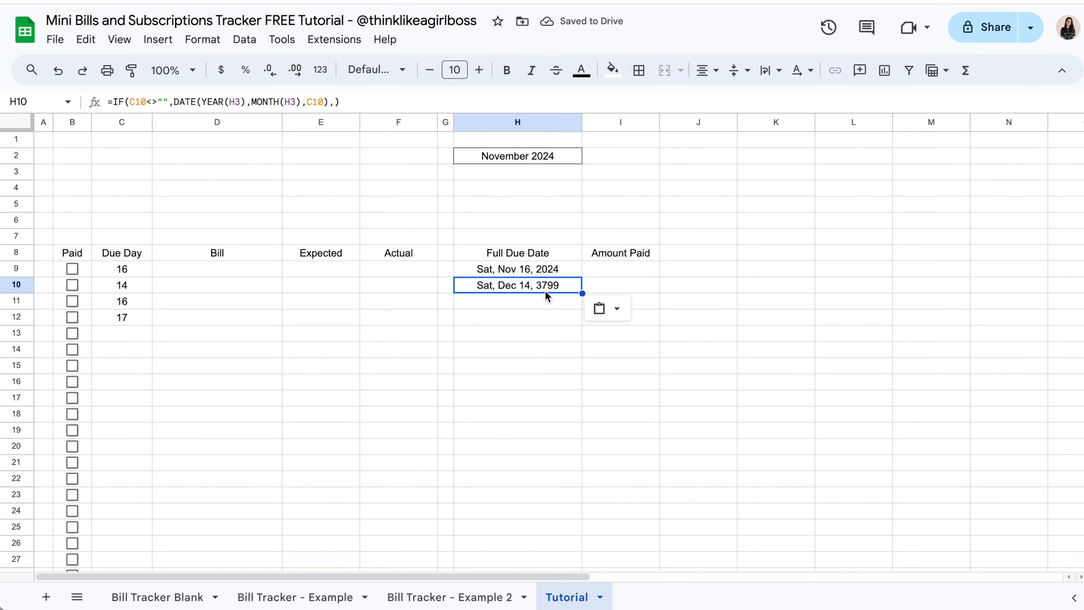
# - Compare the Full Due Date formulas in H9 and H10, checking their month references against the Due Day entries in column C
pyautogui.click(551, 273)
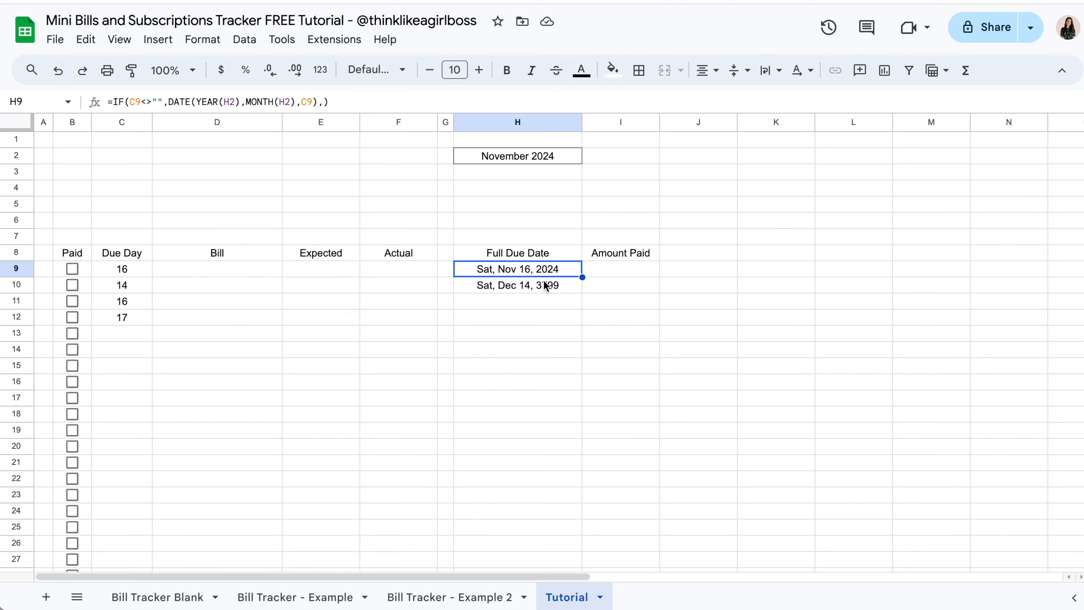
pyautogui.click(542, 284)
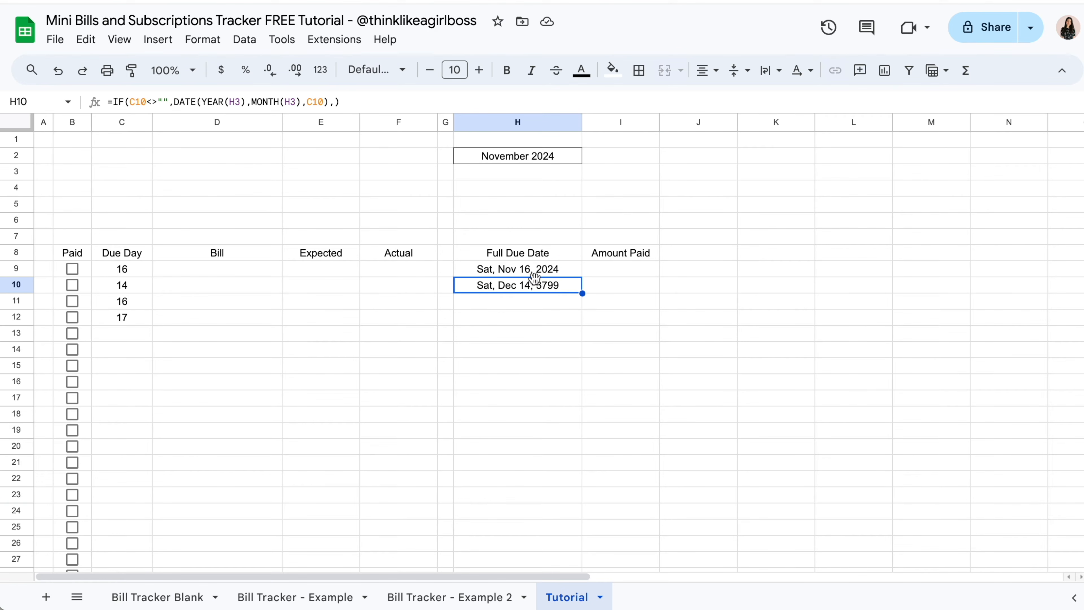
pyautogui.click(537, 272)
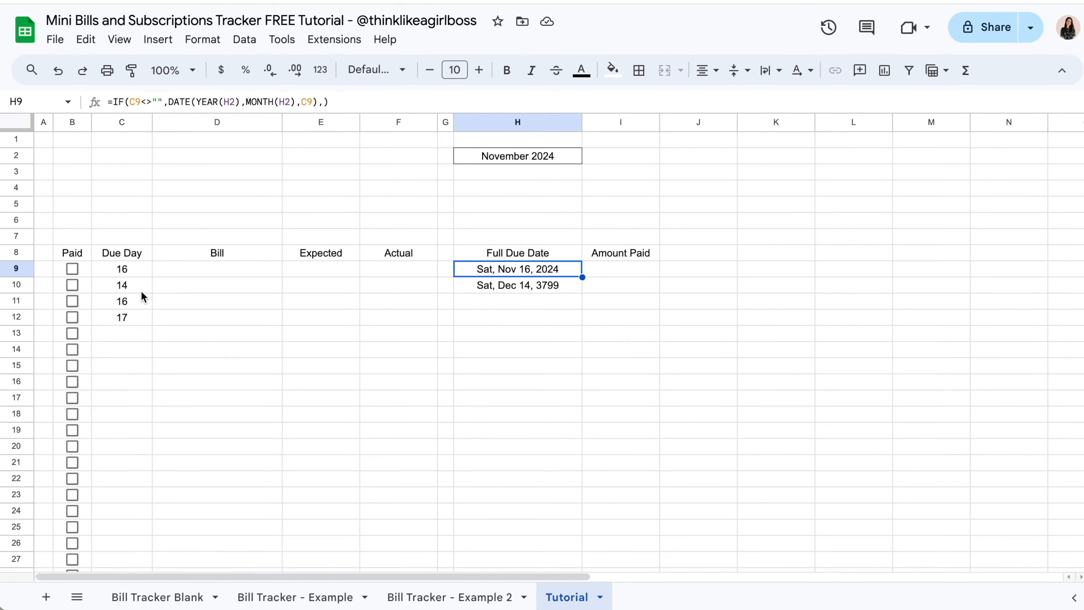
pyautogui.click(146, 268)
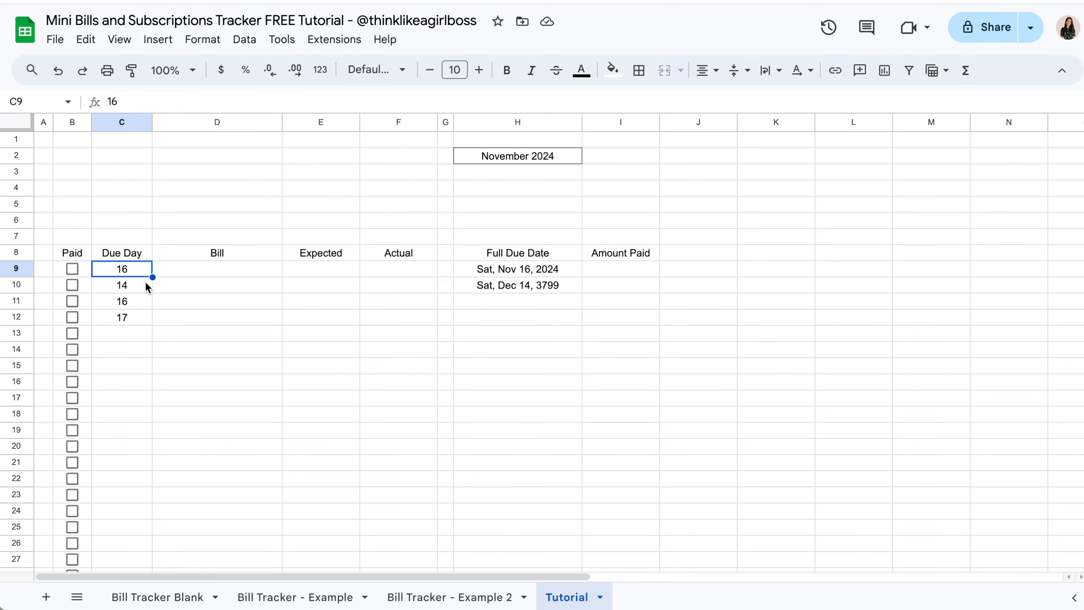
pyautogui.click(145, 282)
pyautogui.click(141, 300)
pyautogui.click(143, 317)
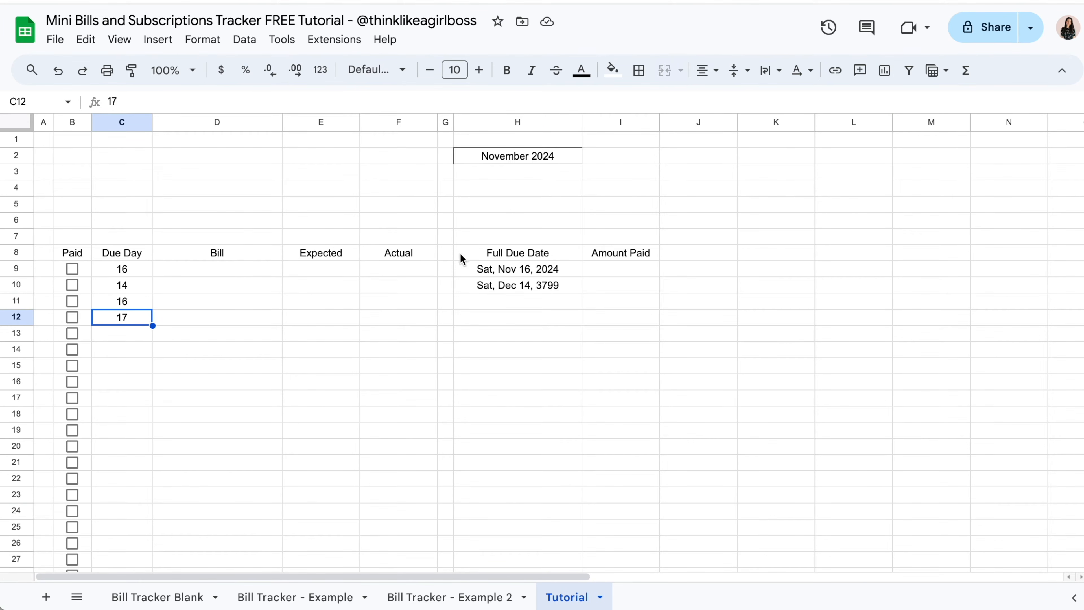
pyautogui.click(479, 274)
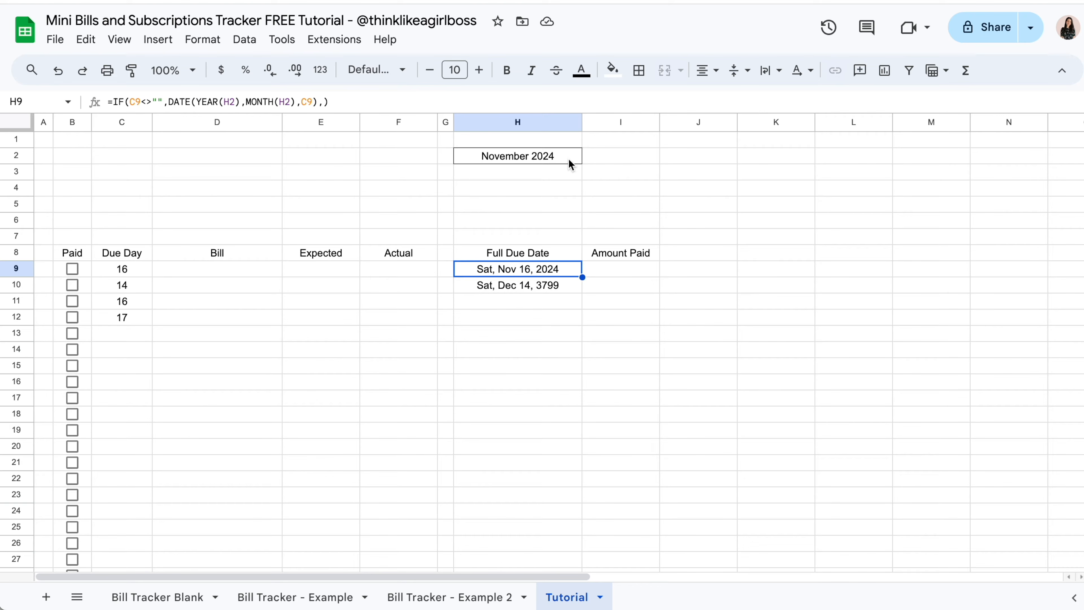
pyautogui.click(534, 290)
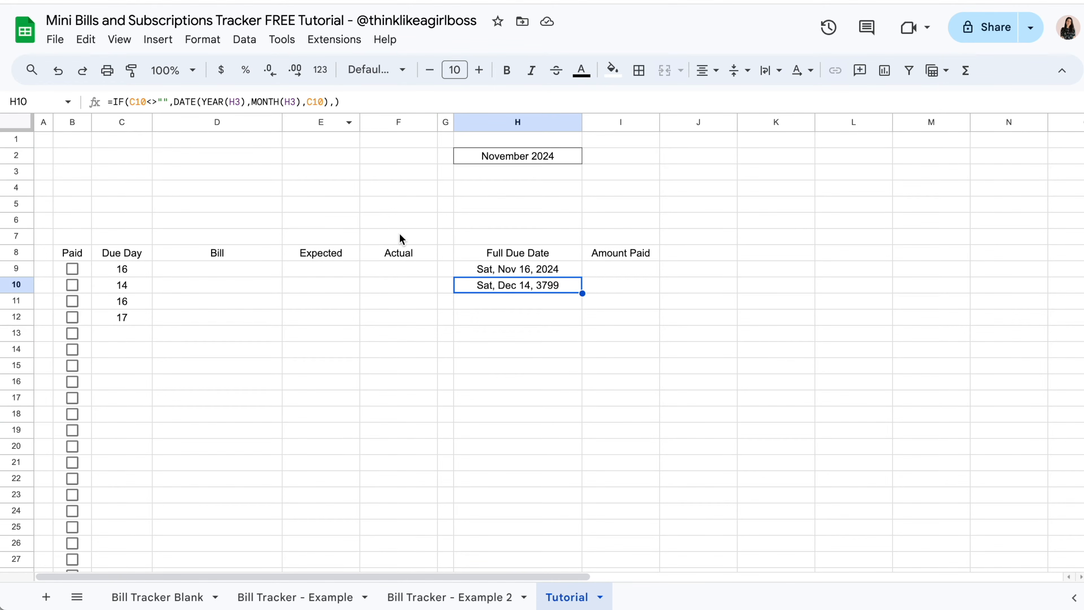
pyautogui.click(524, 273)
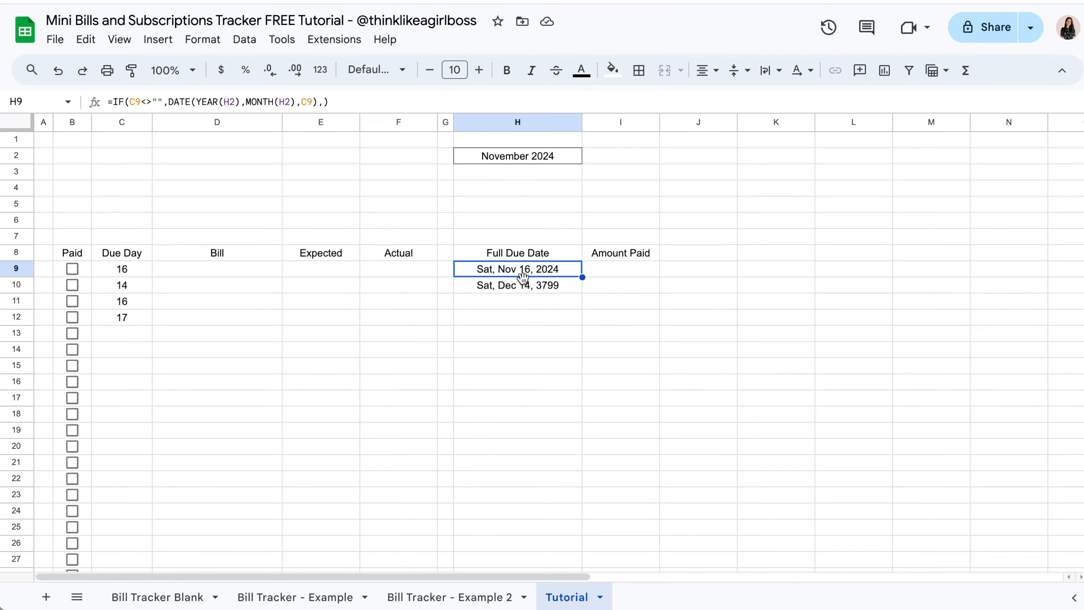
# - Clear the copied Full Due Date formula from cell H10
pyautogui.click(519, 287)
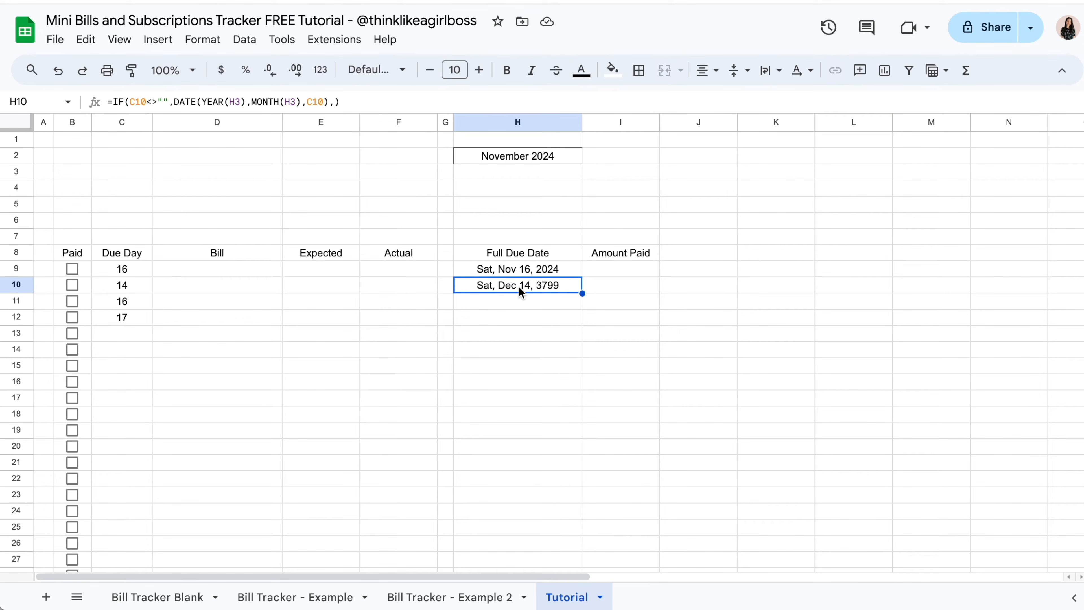
pyautogui.press('Delete')
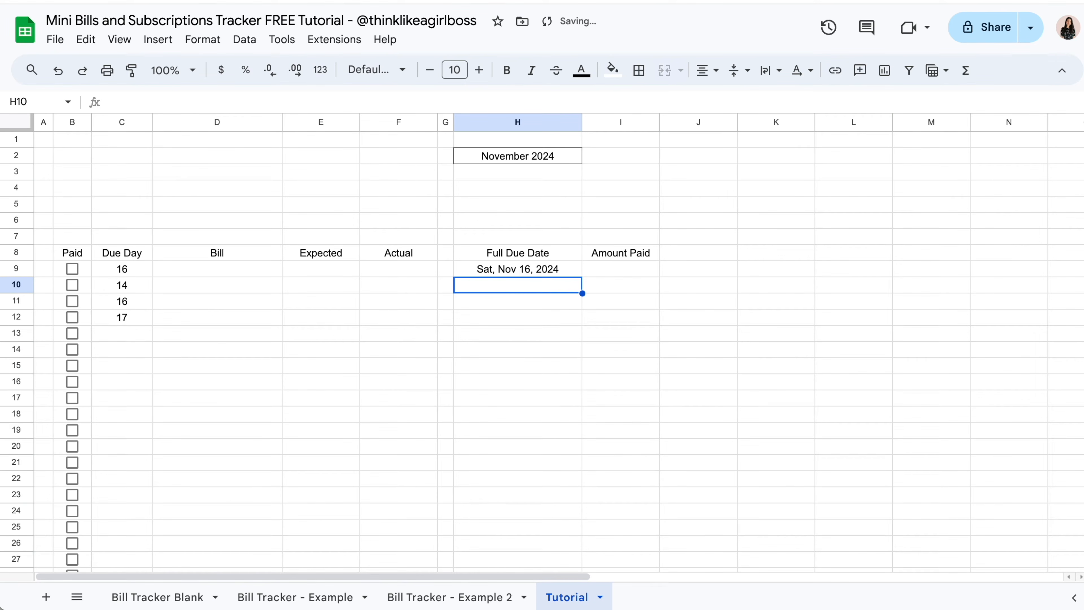
# - Lock the row of both month references in the H9 formula, making it =IF(C9<>"",DATE(YEAR(H$2),MONTH(H$2),C9),)
pyautogui.click(511, 270)
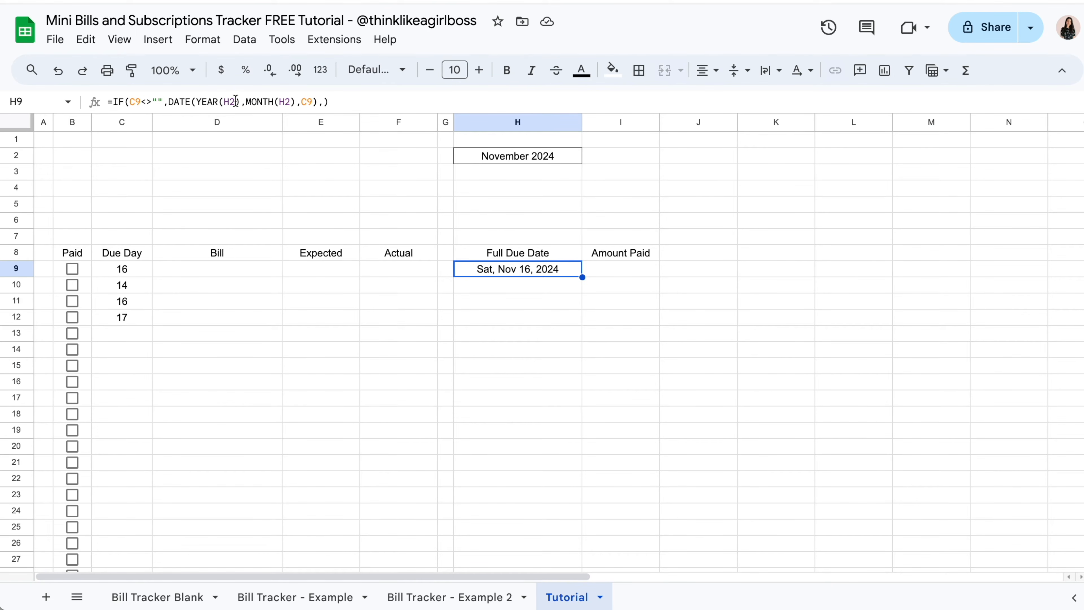
pyautogui.click(244, 103)
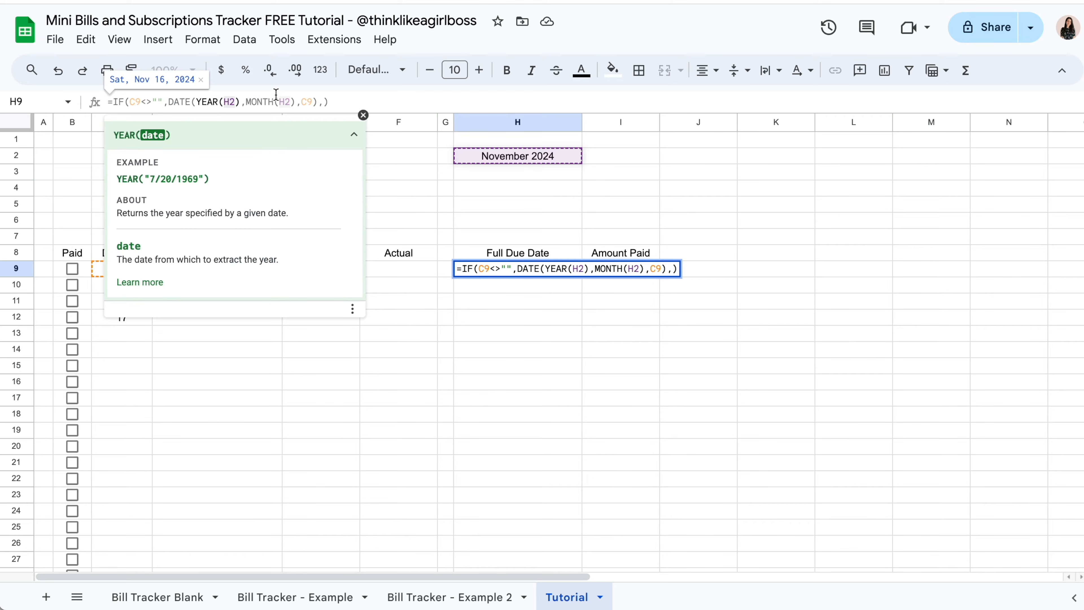
pyautogui.click(363, 114)
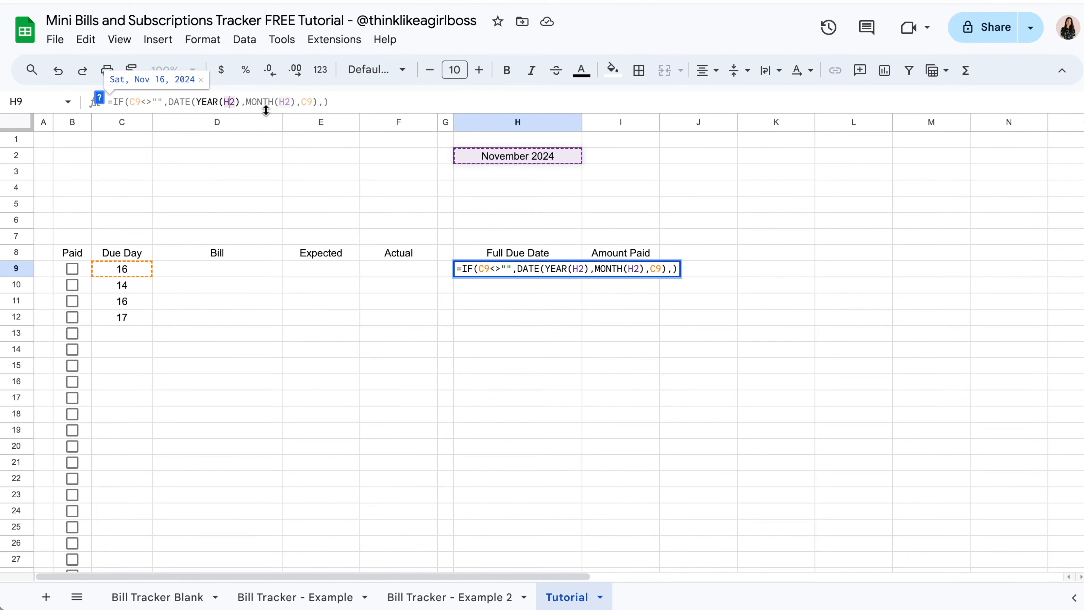
pyautogui.write('$')
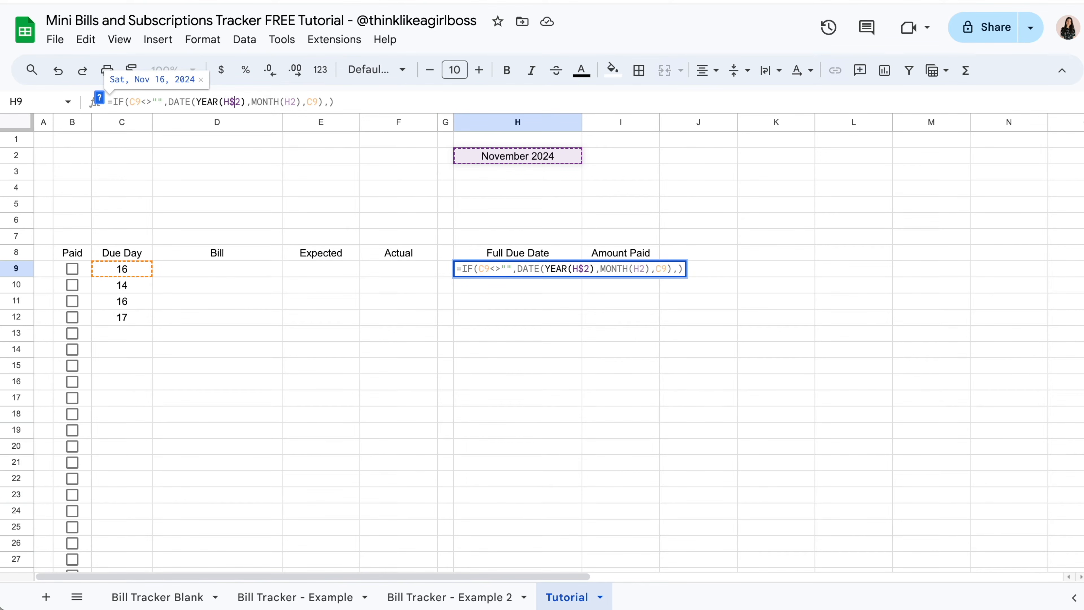
pyautogui.click(293, 101)
pyautogui.write('$')
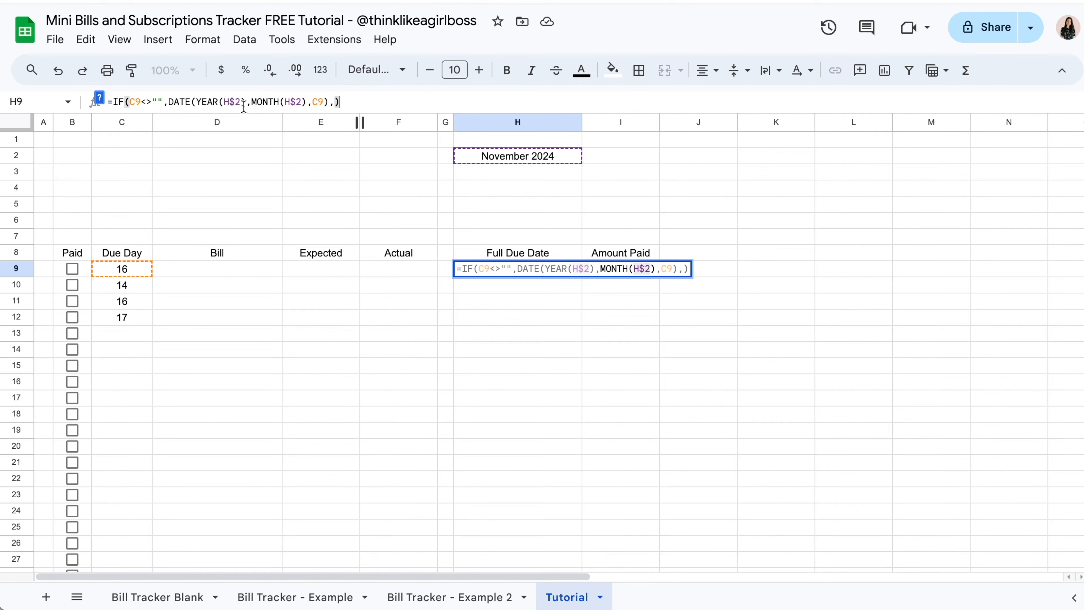
pyautogui.press('Return')
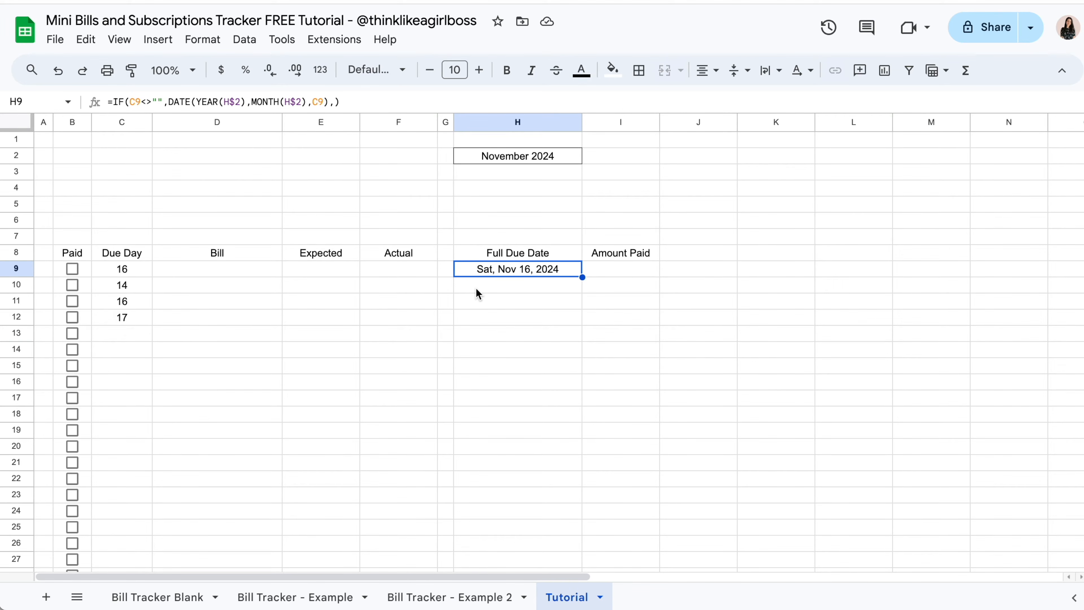
# - Copy the row-locked Full Due Date formula from cell H9 into cell H10
pyautogui.hotkey('ctrl', 'c')
pyautogui.click(509, 287)
pyautogui.hotkey('ctrl', 'v')
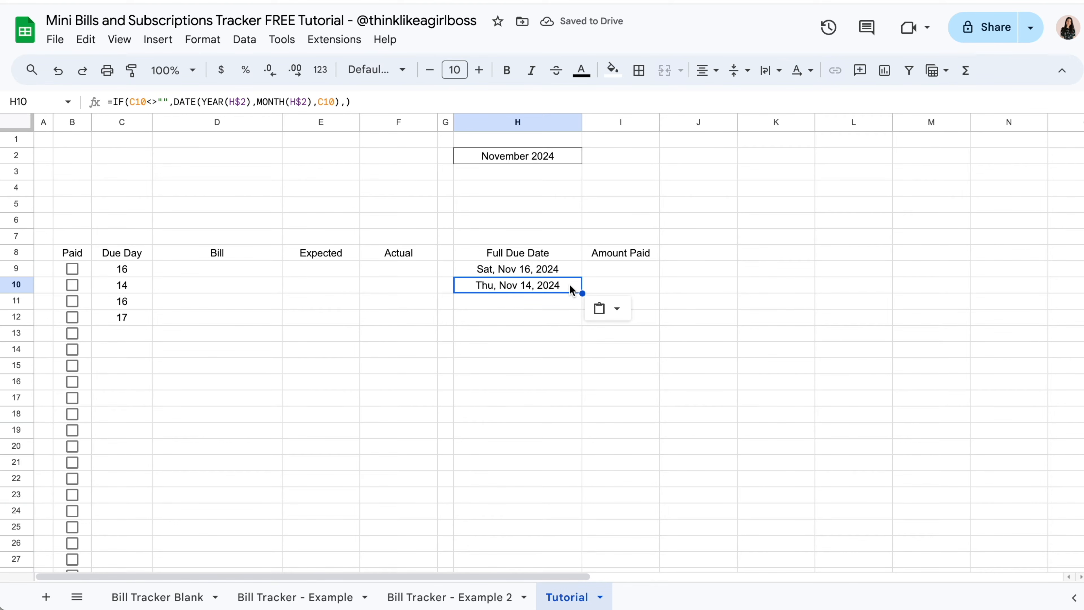
# - Test the Full Due Date formulas by changing the due days to 1 in C9 and 20 in C10
pyautogui.click(139, 273)
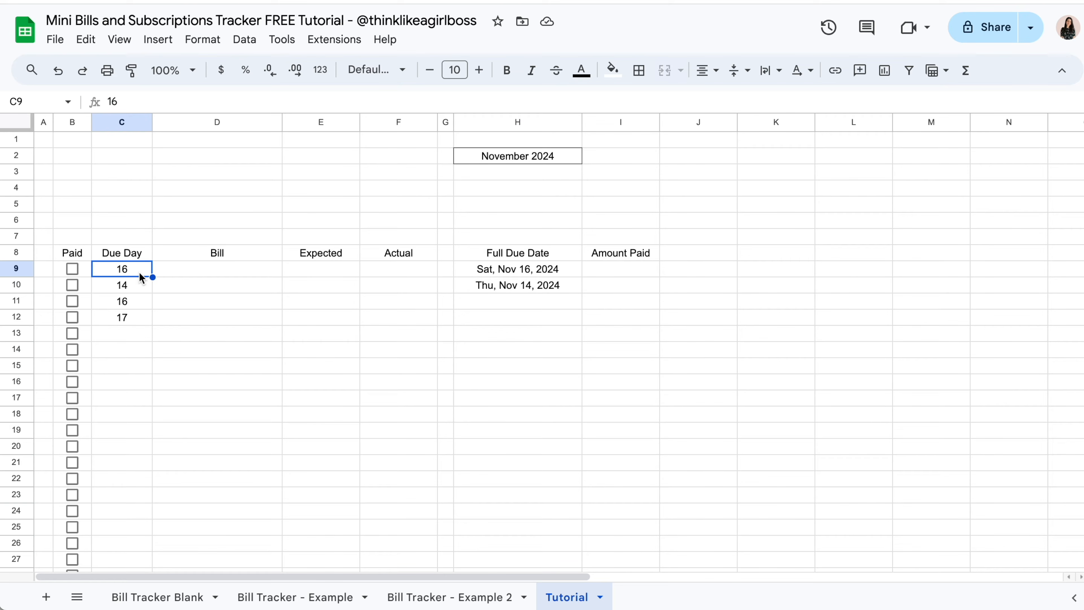
pyautogui.write('1')
pyautogui.press('Return')
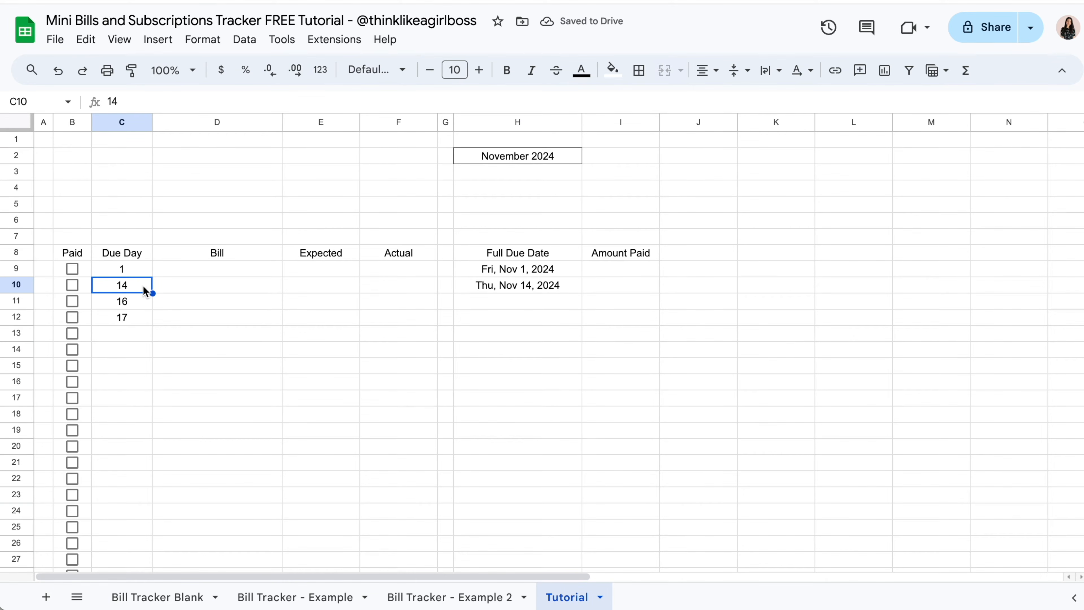
pyautogui.write('20')
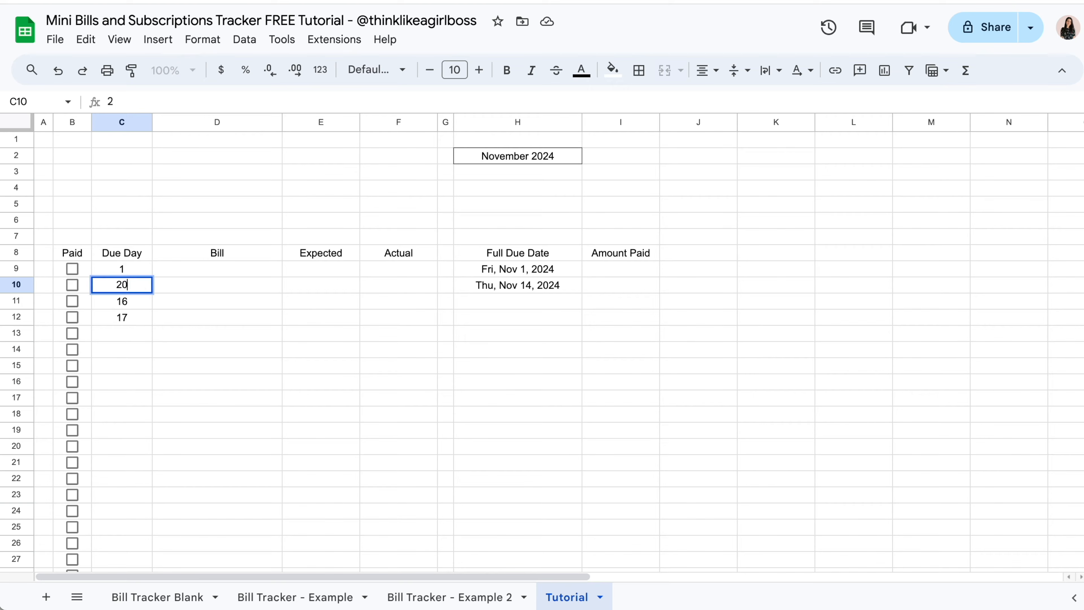
pyautogui.press('Return')
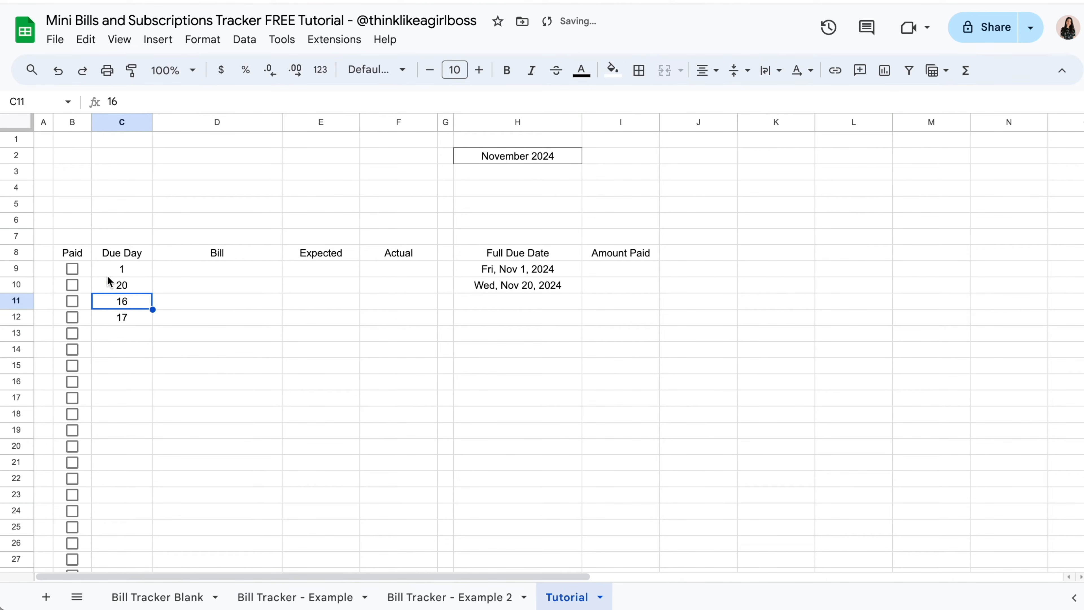
# - Clear all the due days from cells C9 to C12
pyautogui.moveTo(128, 268); pyautogui.dragTo(128, 316)
pyautogui.press('Delete')
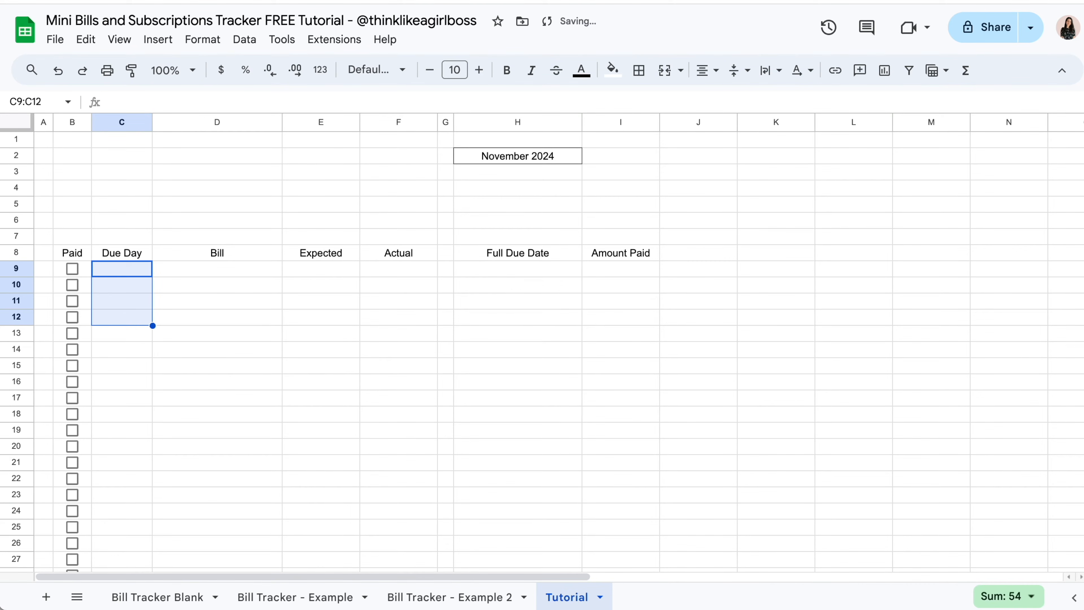
pyautogui.click(384, 317)
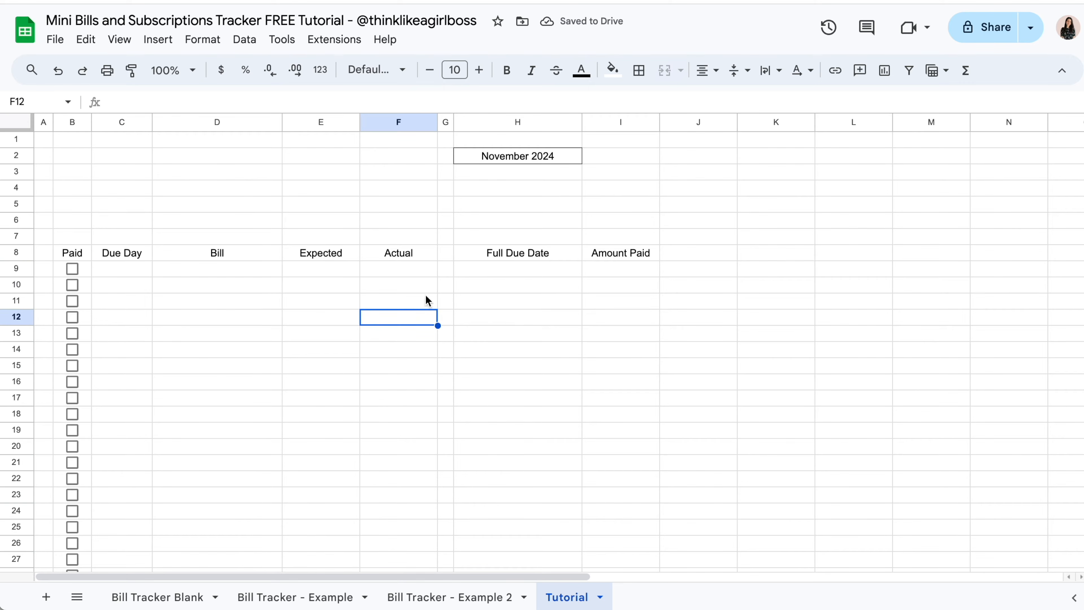
# - Enter the due days 1 and 2 in cells C9 and C10
pyautogui.click(129, 269)
pyautogui.write('1')
pyautogui.press('Return')
pyautogui.write('2')
pyautogui.press('Return')
# - Change the tracker month in H2 to October 2024 by picking the date 10/16/2024, and check the Full Due Date in H10
pyautogui.click(514, 158)
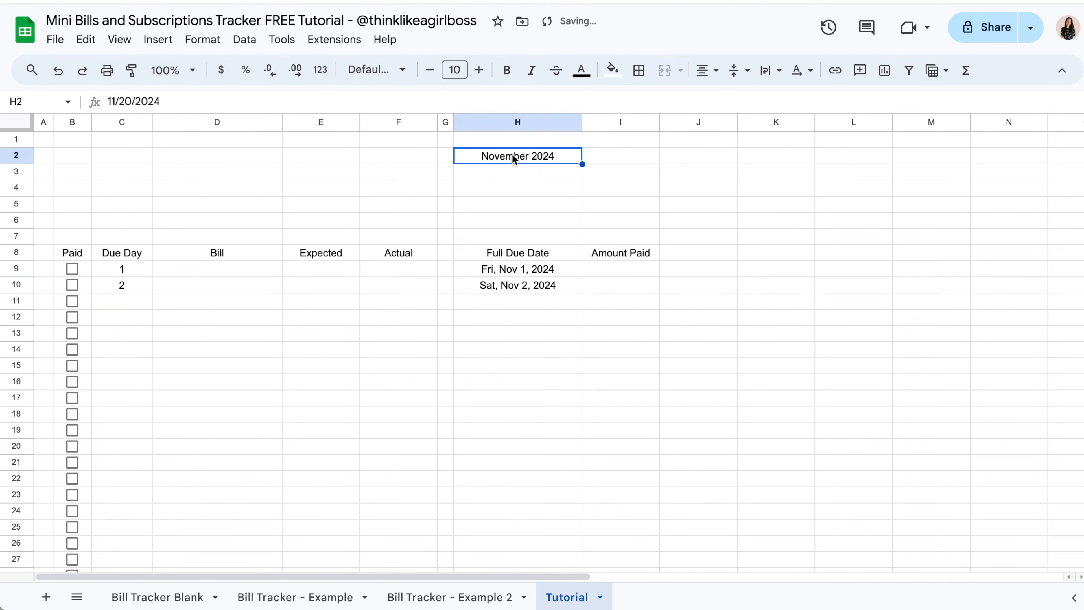
pyautogui.doubleClick(514, 157)
pyautogui.click(566, 183)
pyautogui.click(518, 270)
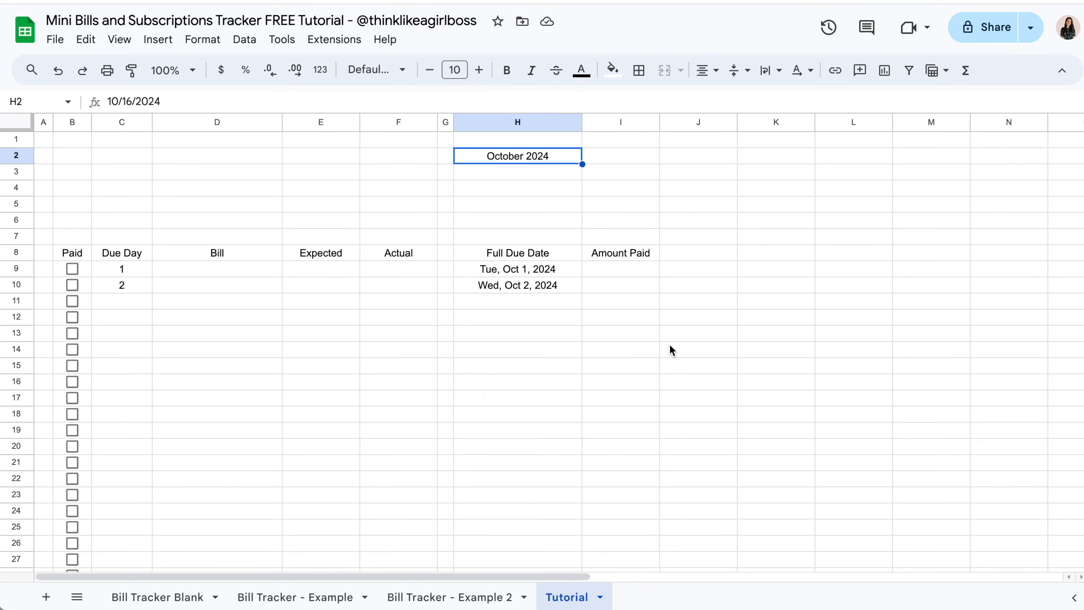
pyautogui.click(568, 284)
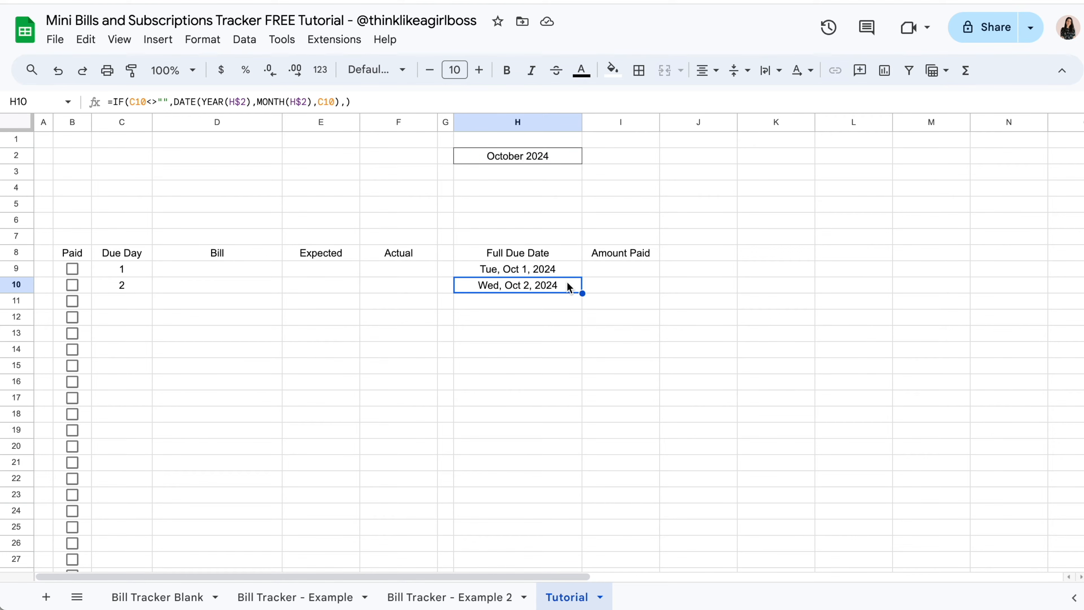
# - Copy the Full Due Date formula from H9 into cells H11 to H33
pyautogui.scroll(-3, 561, 377)
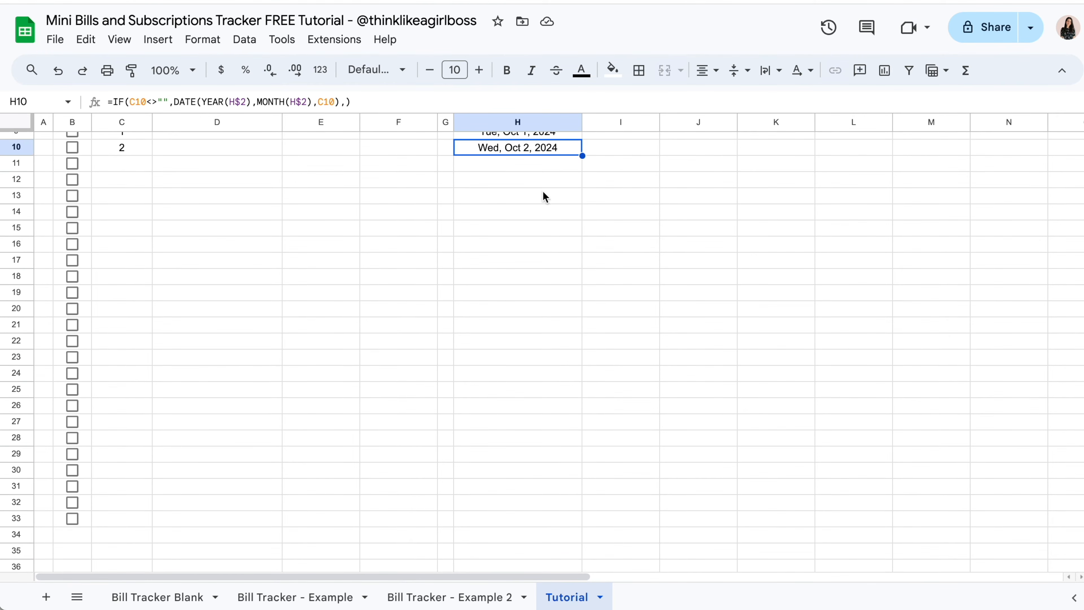
pyautogui.click(534, 165)
pyautogui.moveTo(534, 164); pyautogui.dragTo(513, 517)
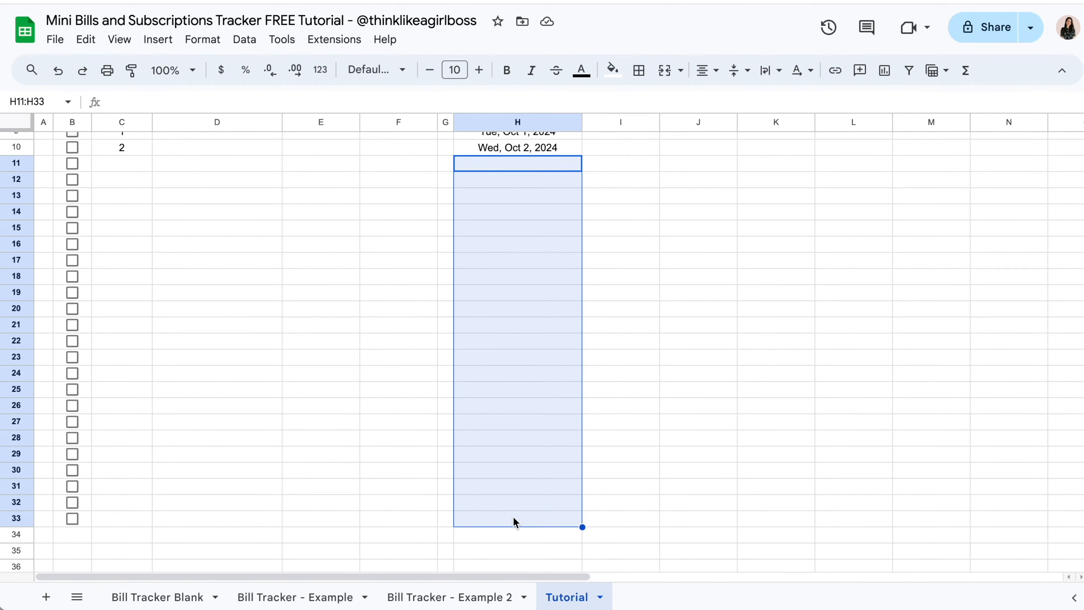
pyautogui.scroll(2, 524, 306)
pyautogui.click(531, 202)
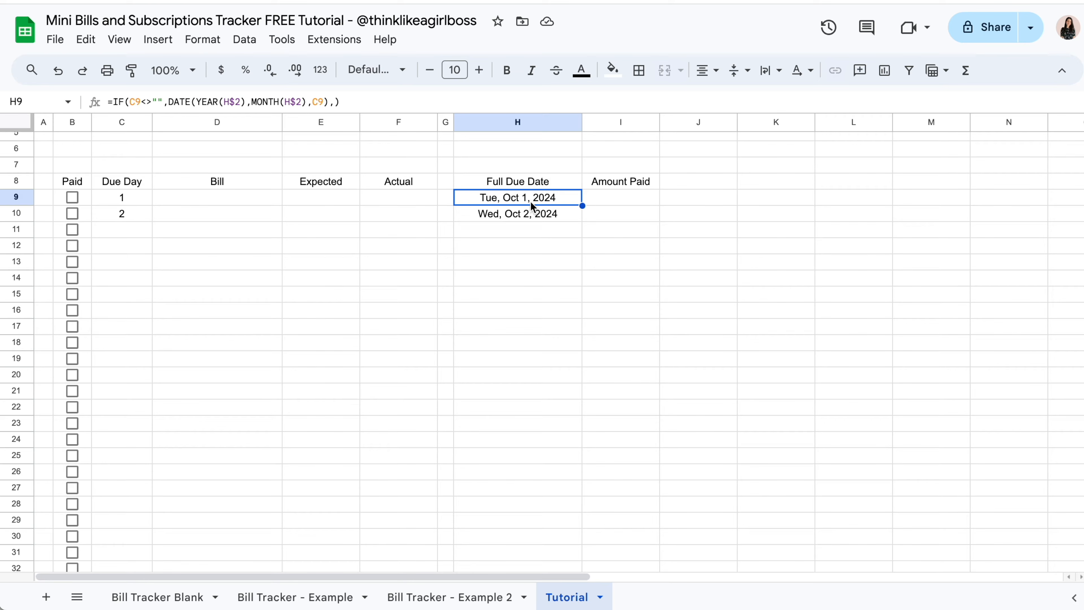
pyautogui.hotkey('ctrl', 'c')
pyautogui.click(504, 232)
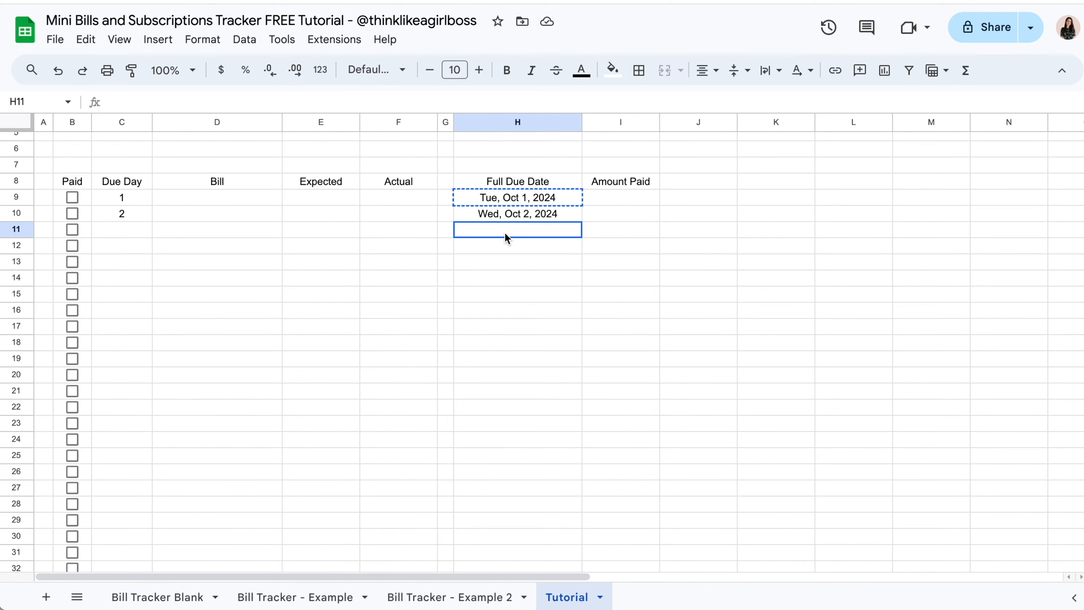
pyautogui.moveTo(506, 236); pyautogui.dragTo(523, 391)
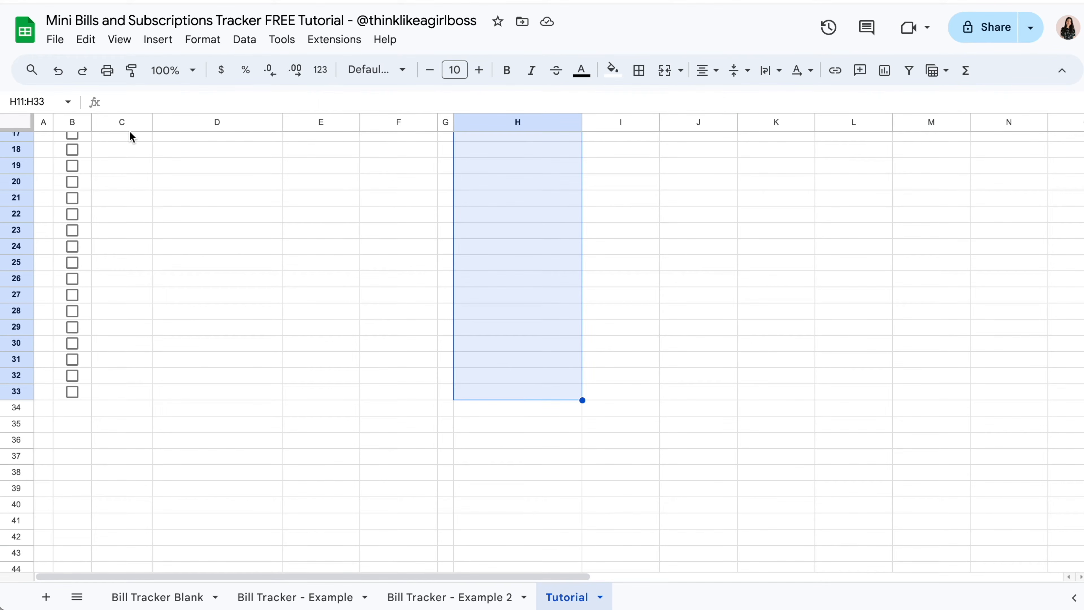
pyautogui.scroll(5, 319, 291)
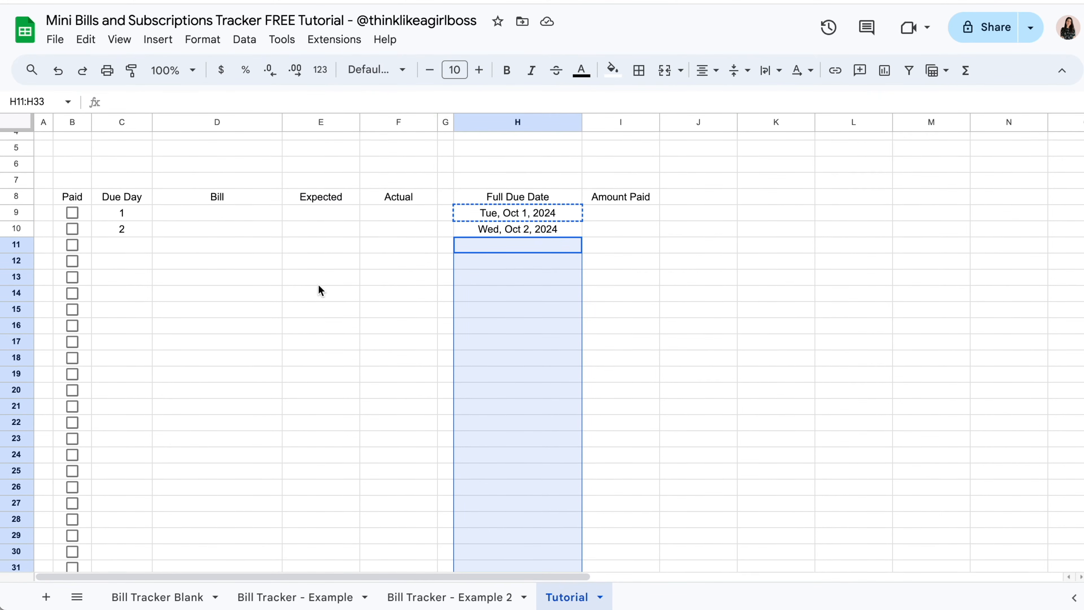
pyautogui.hotkey('ctrl', 'v')
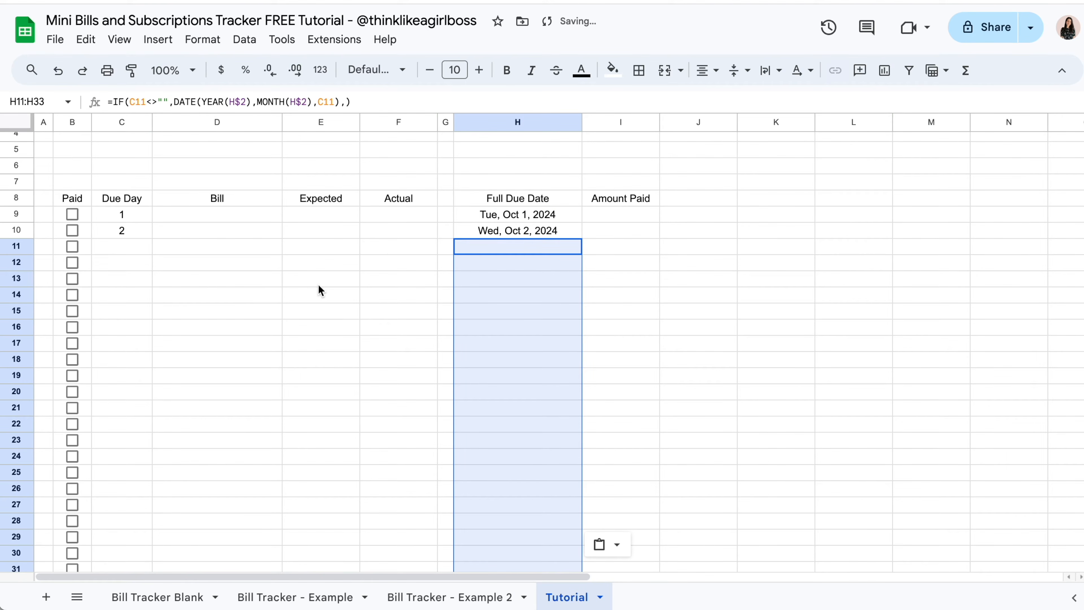
pyautogui.scroll(-2, 318, 284)
pyautogui.scroll(1, 165, 223)
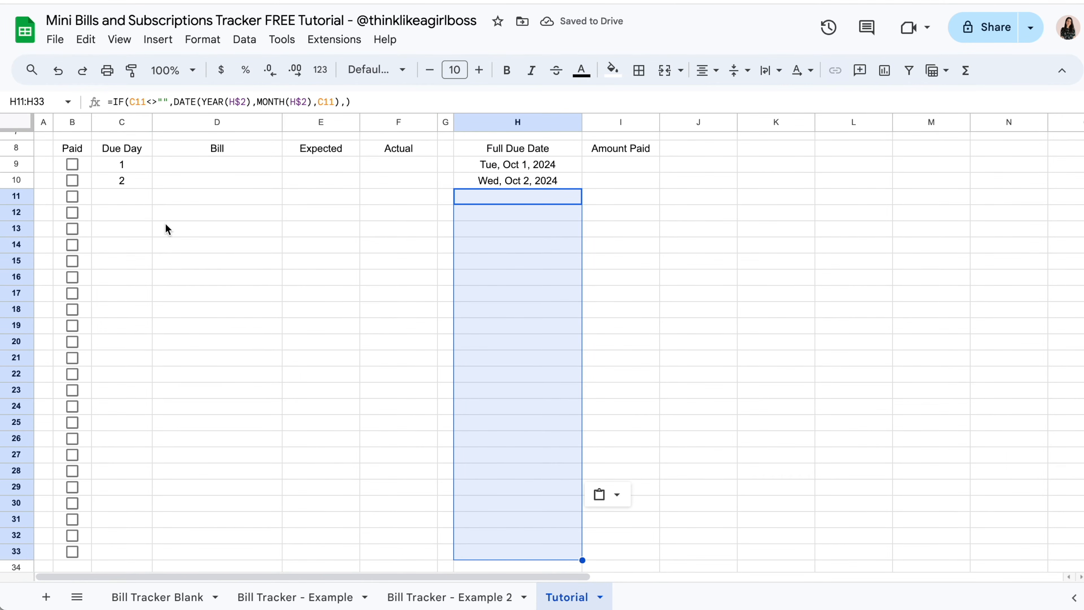
# - Clear the due days in cells C9 and C10
pyautogui.click(143, 201)
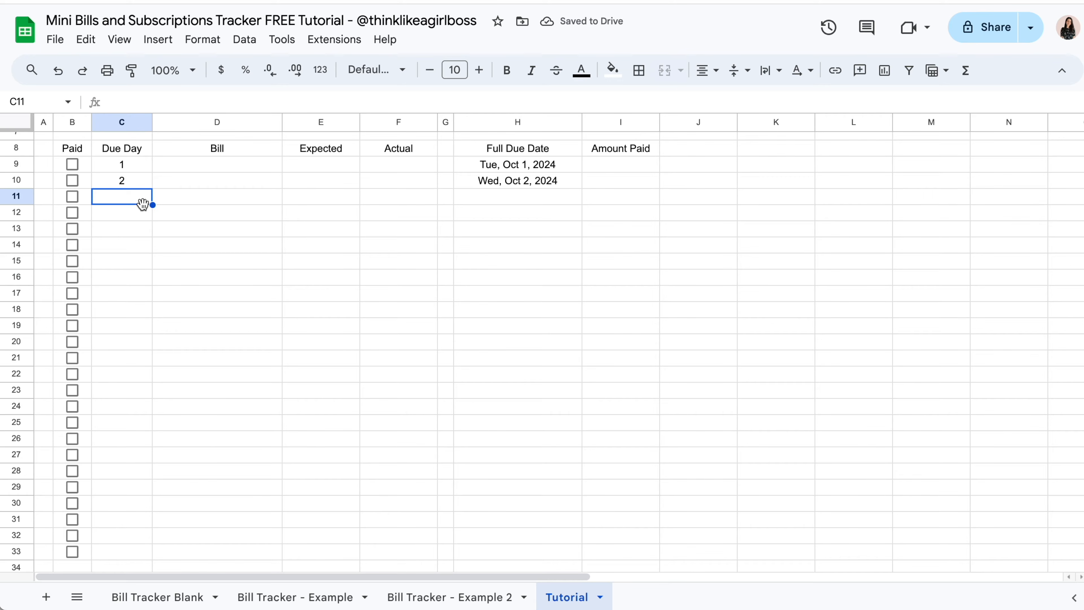
pyautogui.click(148, 169)
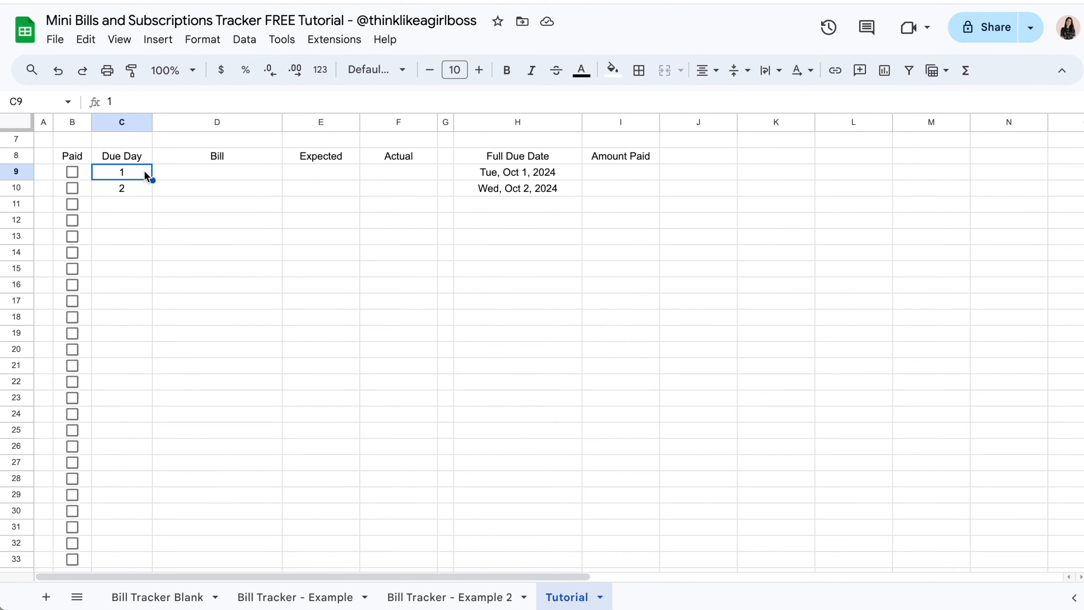
pyautogui.scroll(-2, 133, 512)
pyautogui.scroll(3, 124, 412)
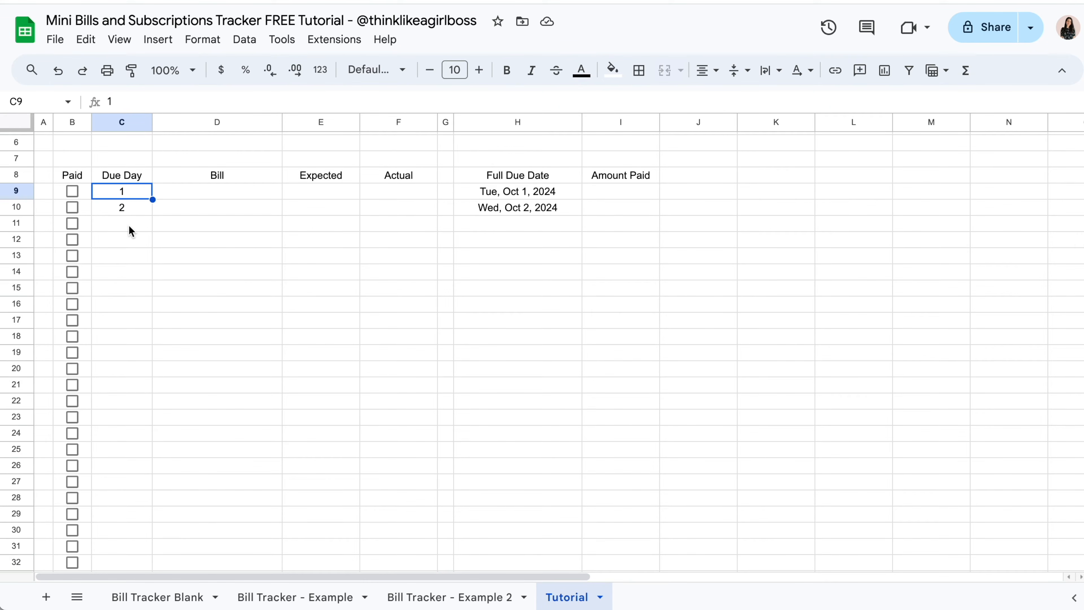
pyautogui.keyDown('shift'); pyautogui.click(133, 209); pyautogui.keyUp('shift')
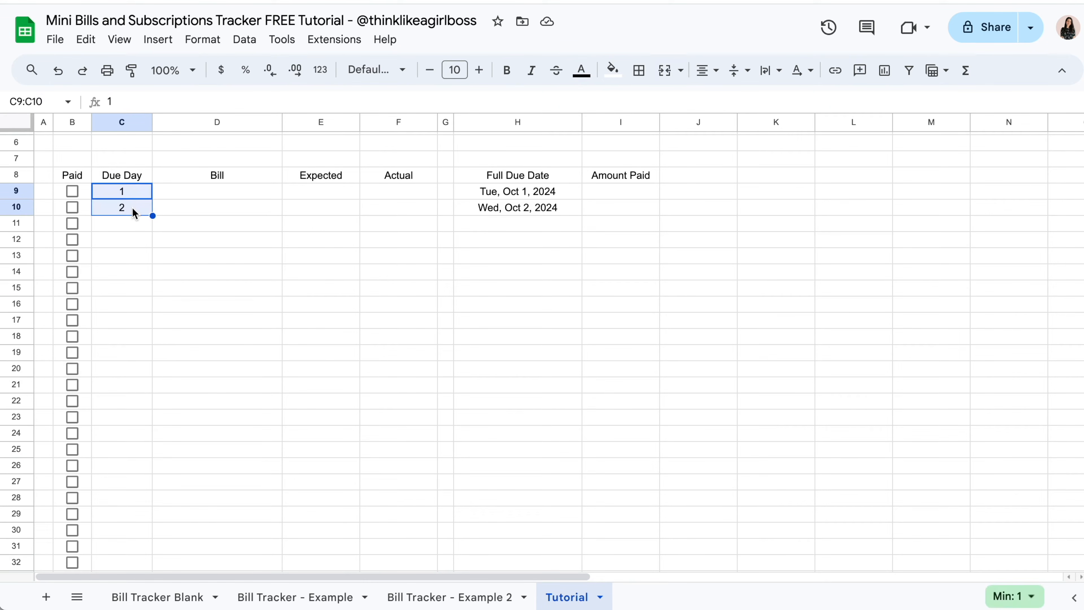
pyautogui.press('Delete')
pyautogui.scroll(3, 116, 327)
pyautogui.scroll(-8, 116, 326)
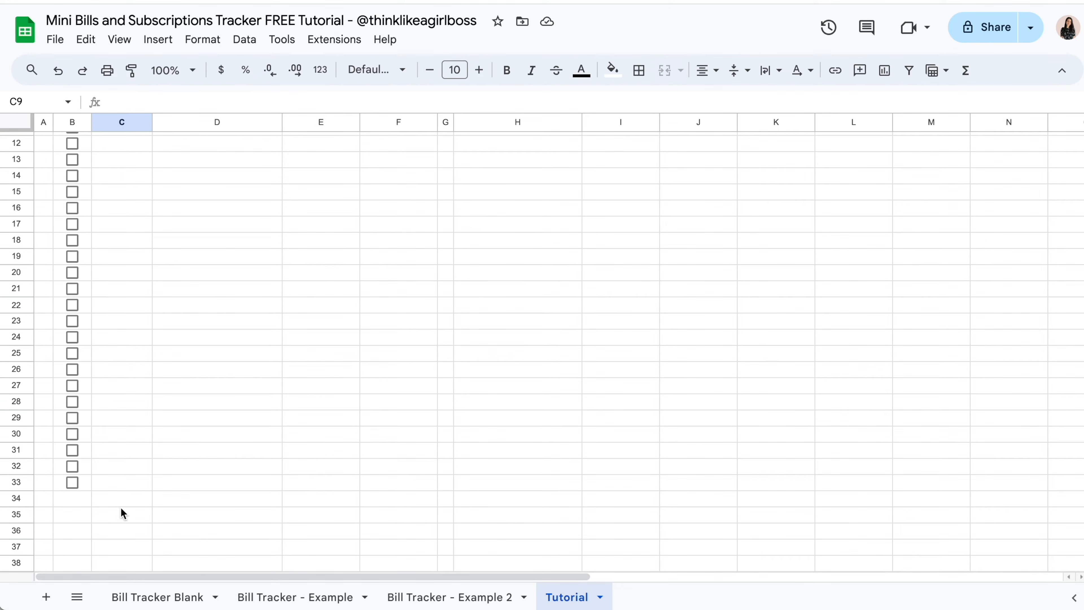
pyautogui.scroll(3, 143, 227)
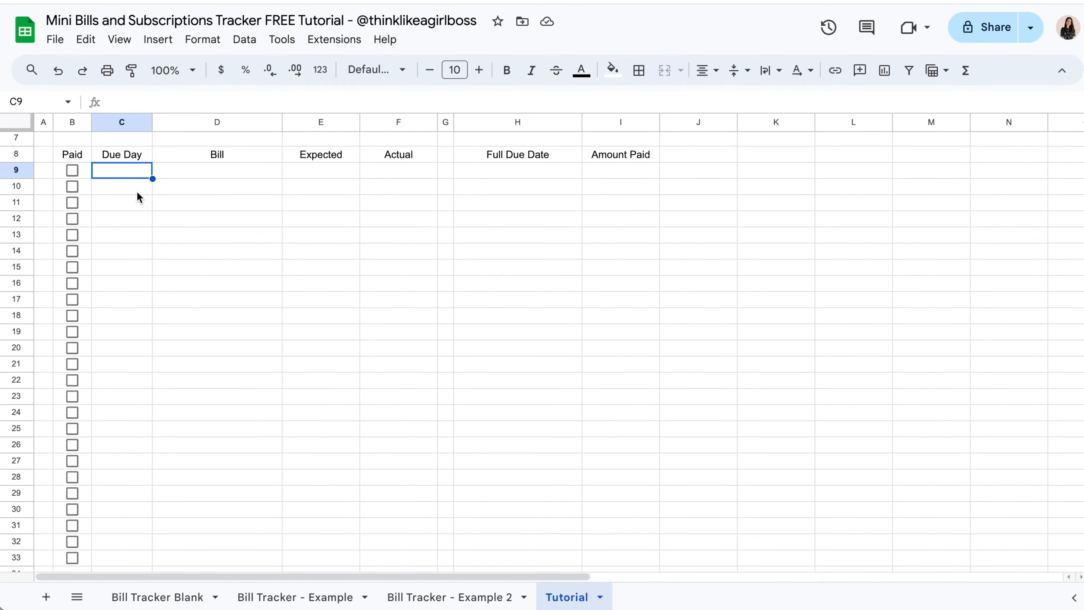
pyautogui.scroll(-2, 118, 502)
pyautogui.scroll(3, 117, 501)
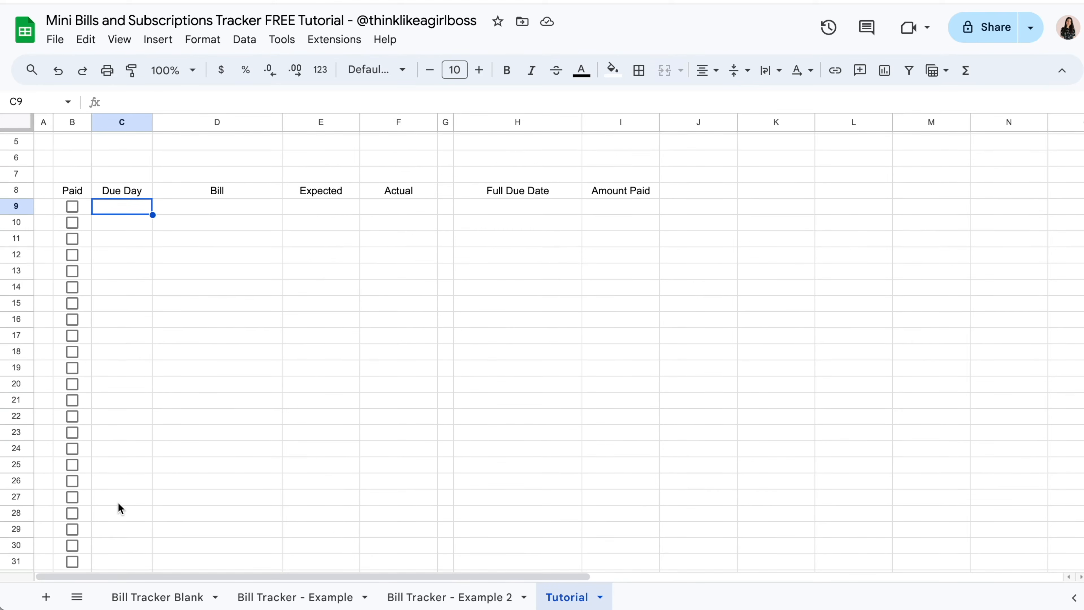
# - Fill the Due Day column with =SEQUENCE(25) in C9 and check the Full Due Dates down to row 33
pyautogui.scroll(2, 126, 320)
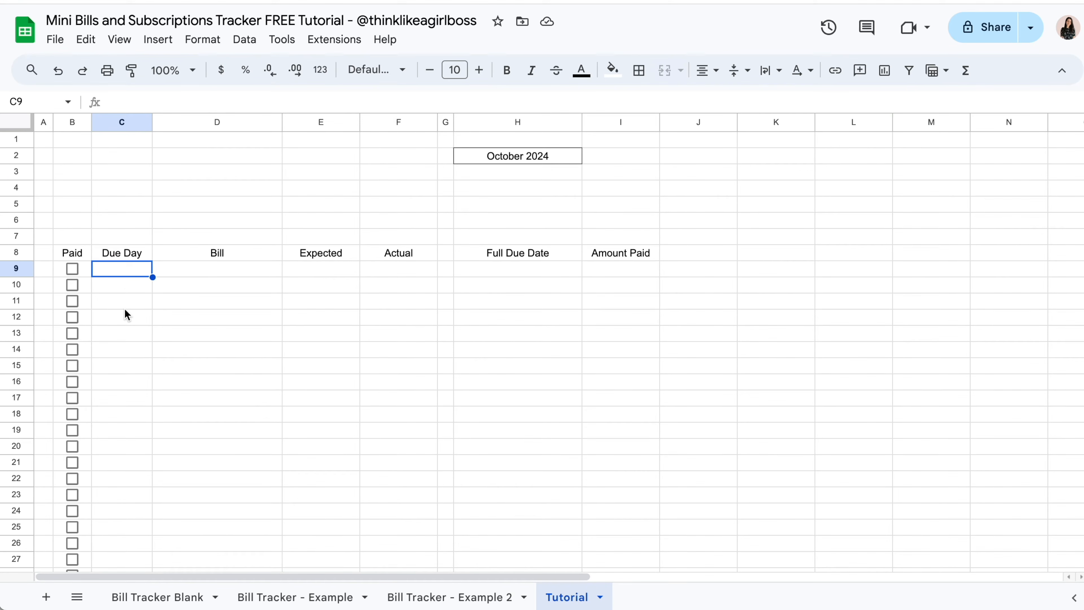
pyautogui.write('=')
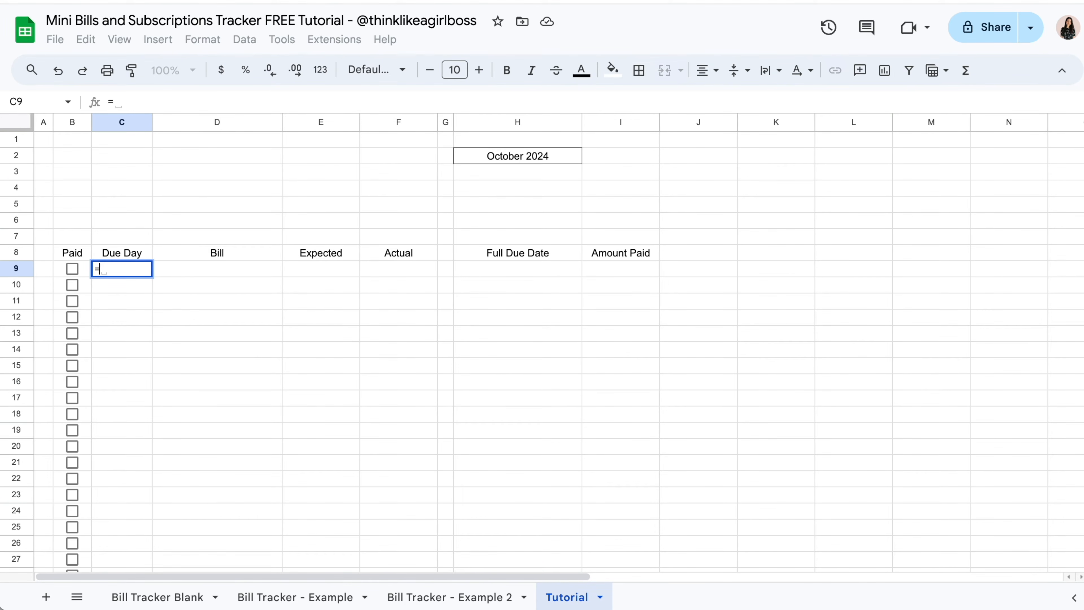
pyautogui.write('SEQUE')
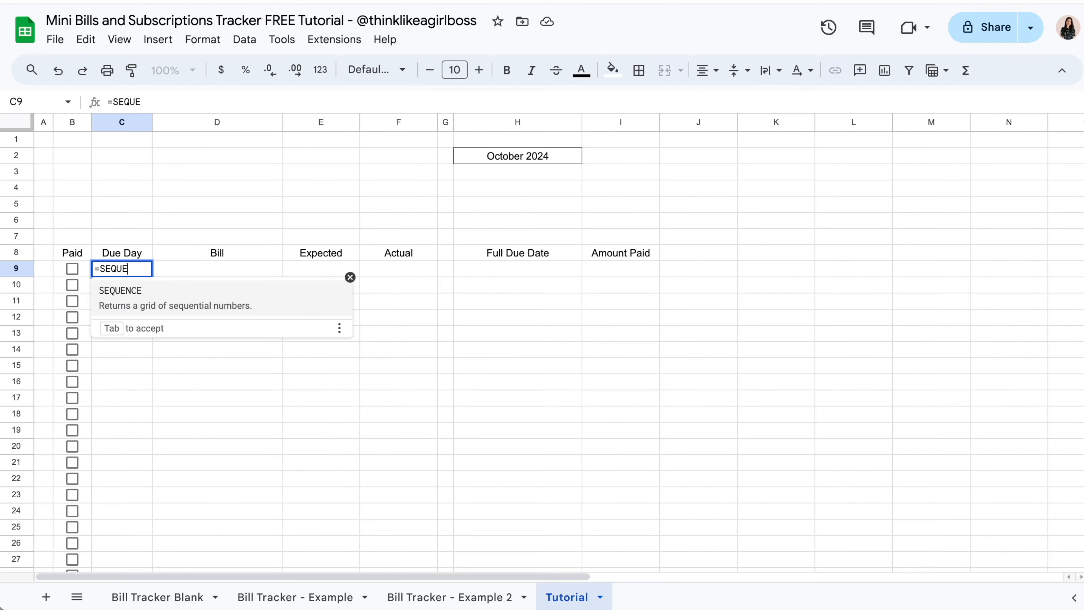
pyautogui.press('Tab')
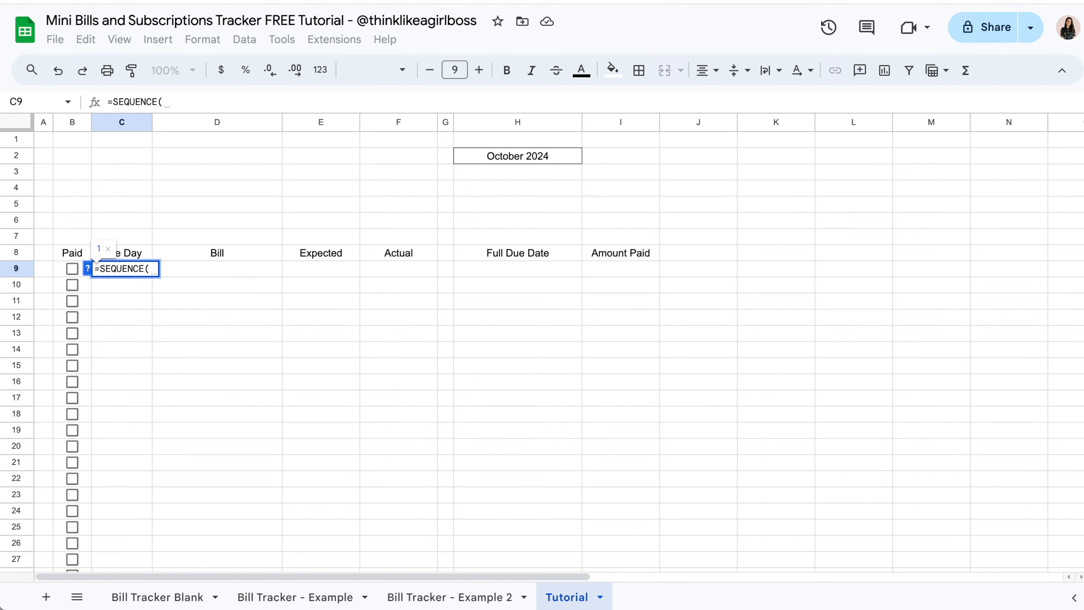
pyautogui.write('25')
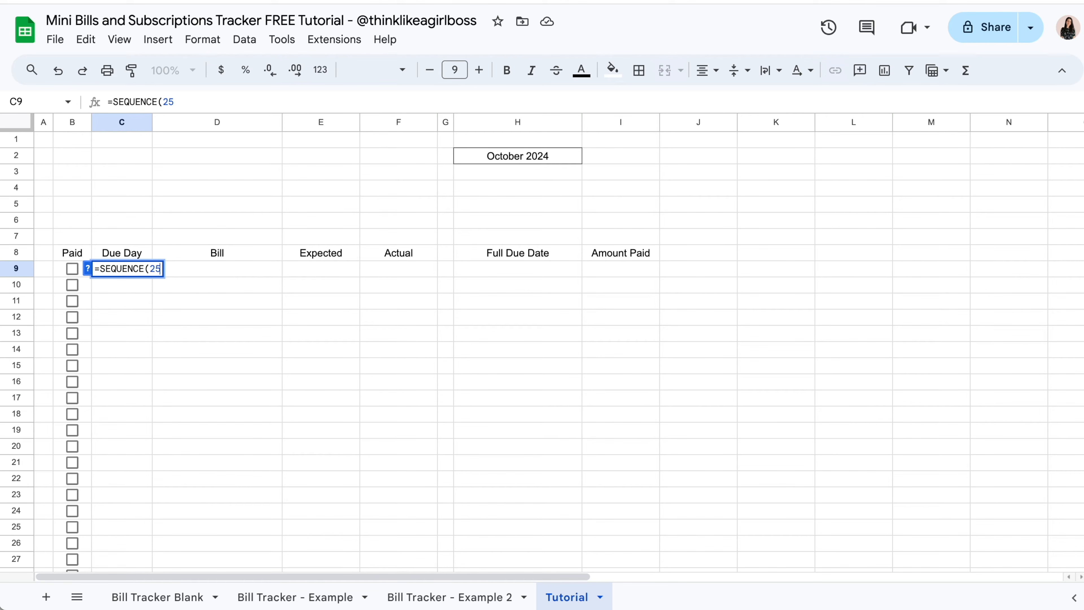
pyautogui.write(')')
pyautogui.press('Return')
pyautogui.scroll(-4, 153, 401)
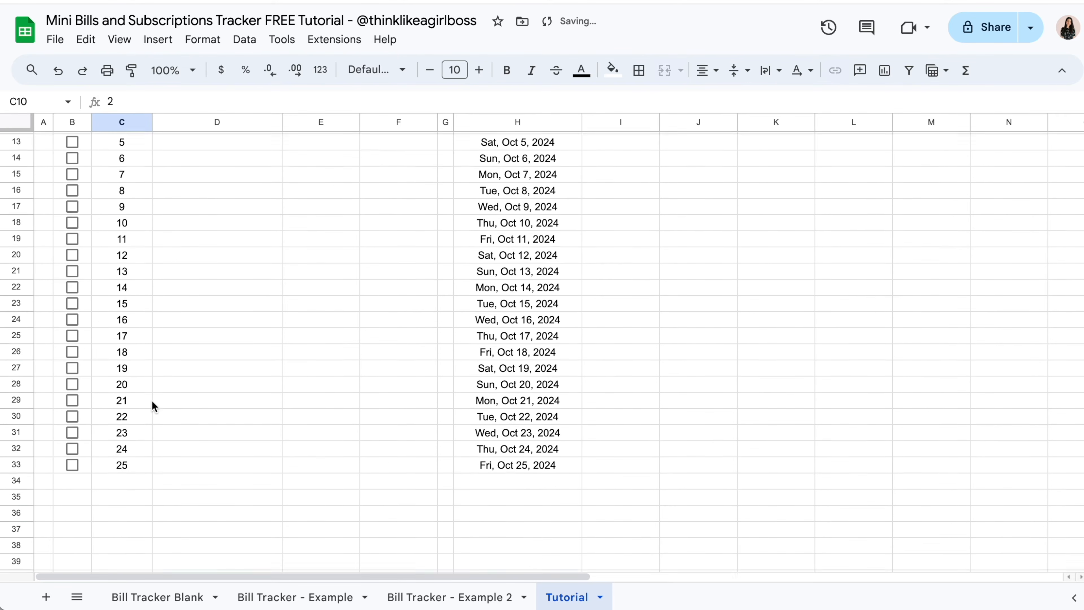
pyautogui.scroll(4, 129, 282)
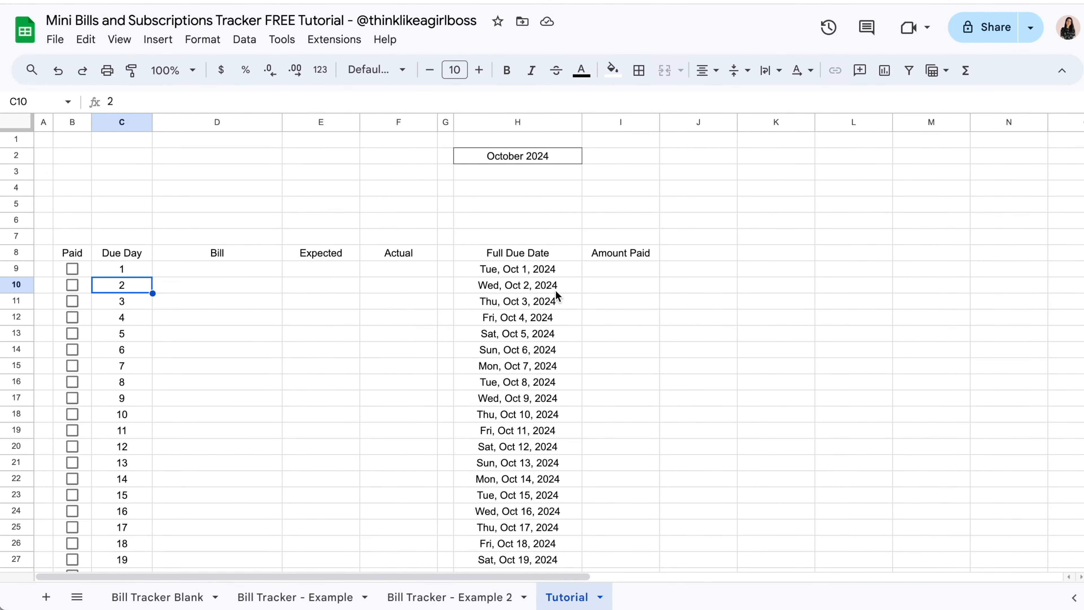
pyautogui.scroll(-2, 556, 290)
pyautogui.scroll(-1, 549, 378)
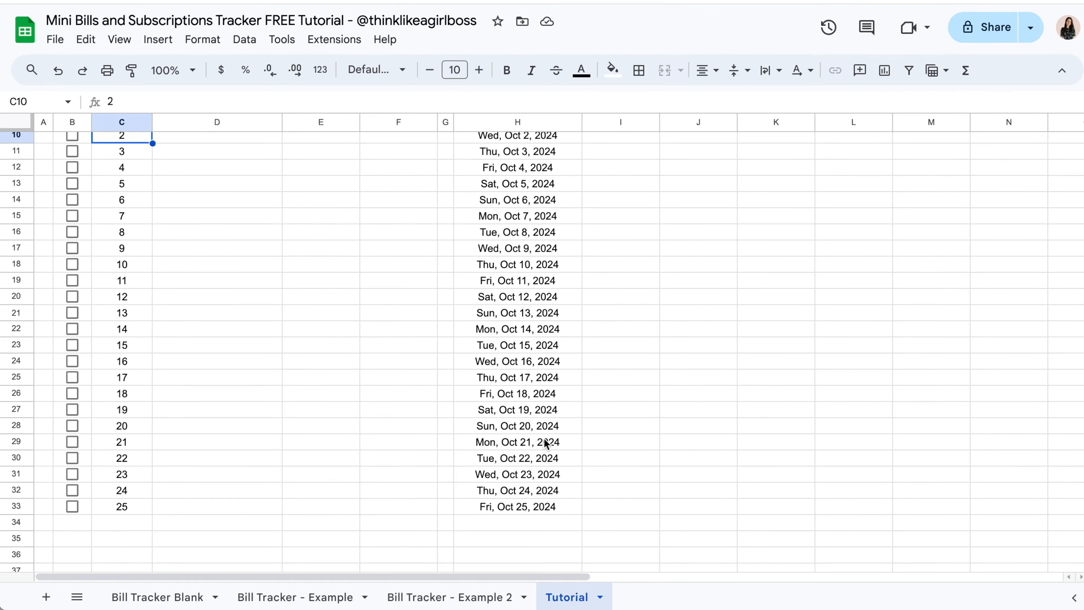
# - Change the tracker month in H2 to November 2024 by picking the date 11/14/2024, and check the Full Due Date column
pyautogui.scroll(4, 548, 296)
pyautogui.doubleClick(506, 157)
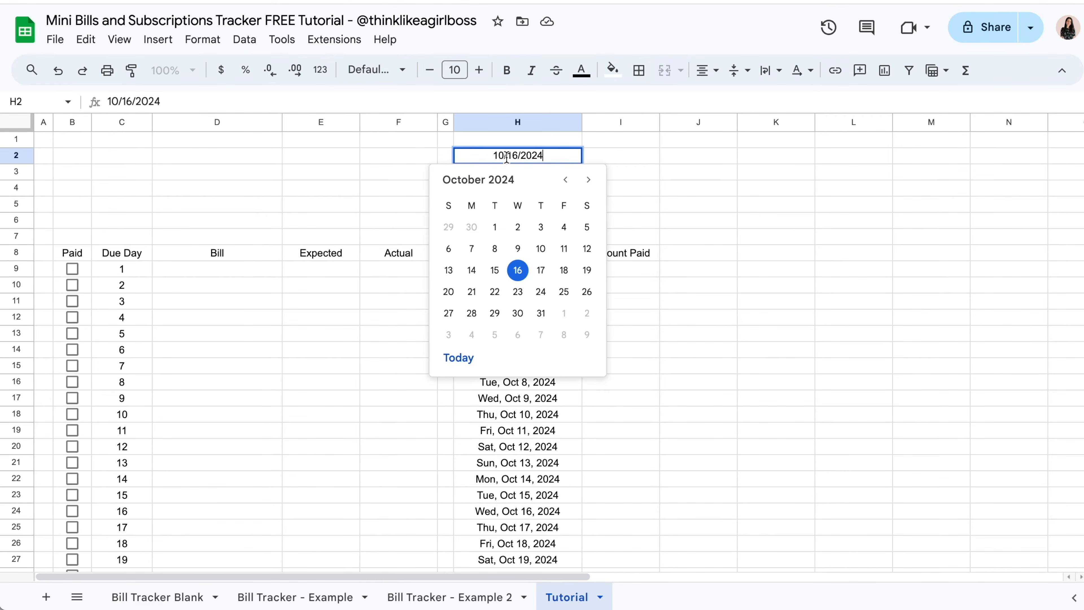
pyautogui.click(587, 185)
pyautogui.click(540, 269)
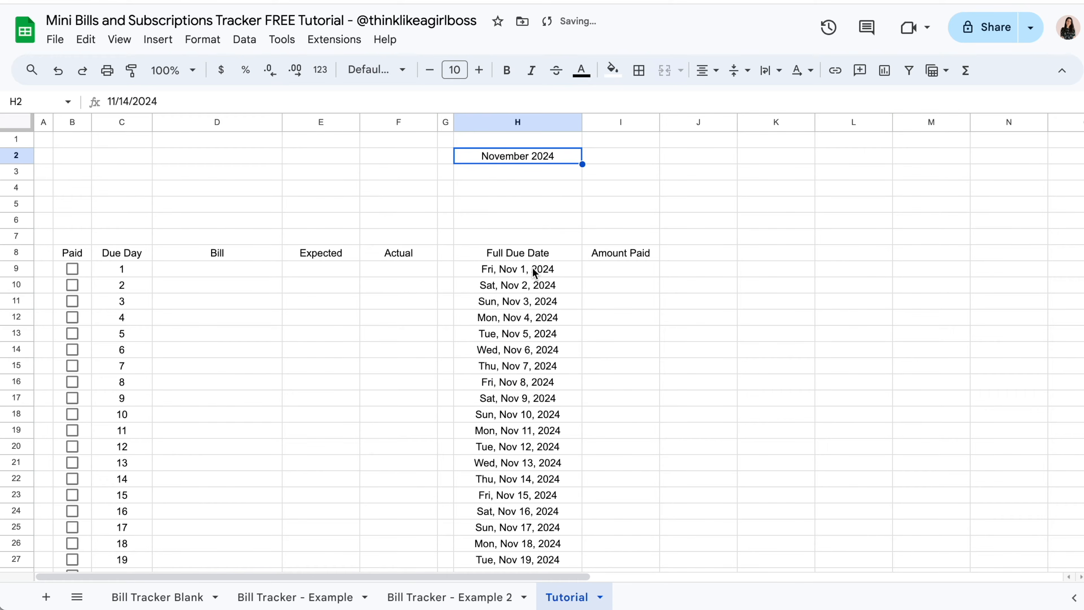
pyautogui.scroll(-3, 508, 398)
pyautogui.scroll(1, 527, 398)
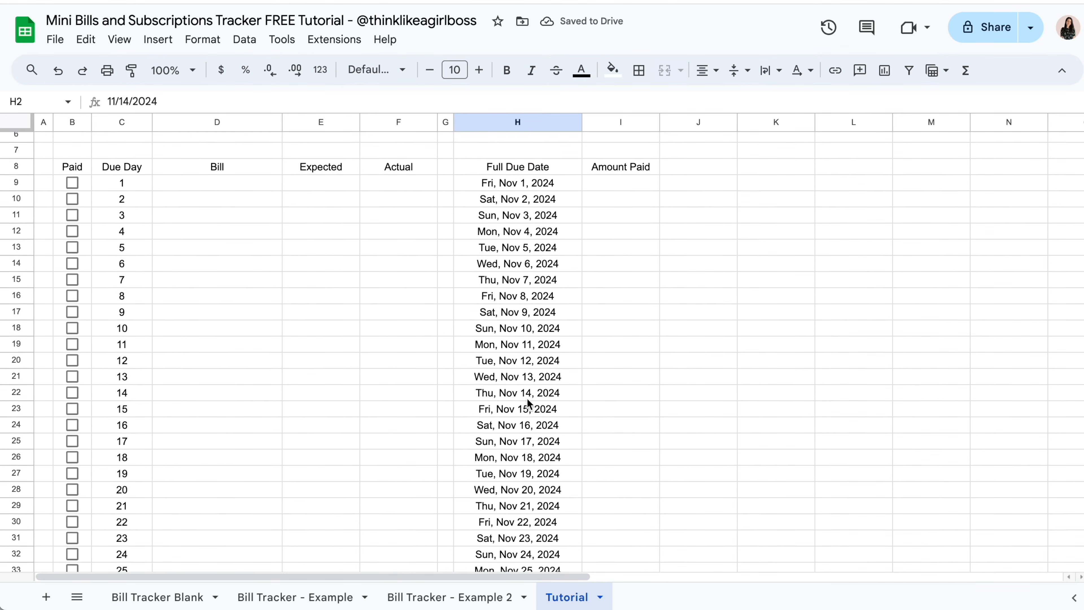
pyautogui.scroll(3, 527, 403)
pyautogui.click(122, 268)
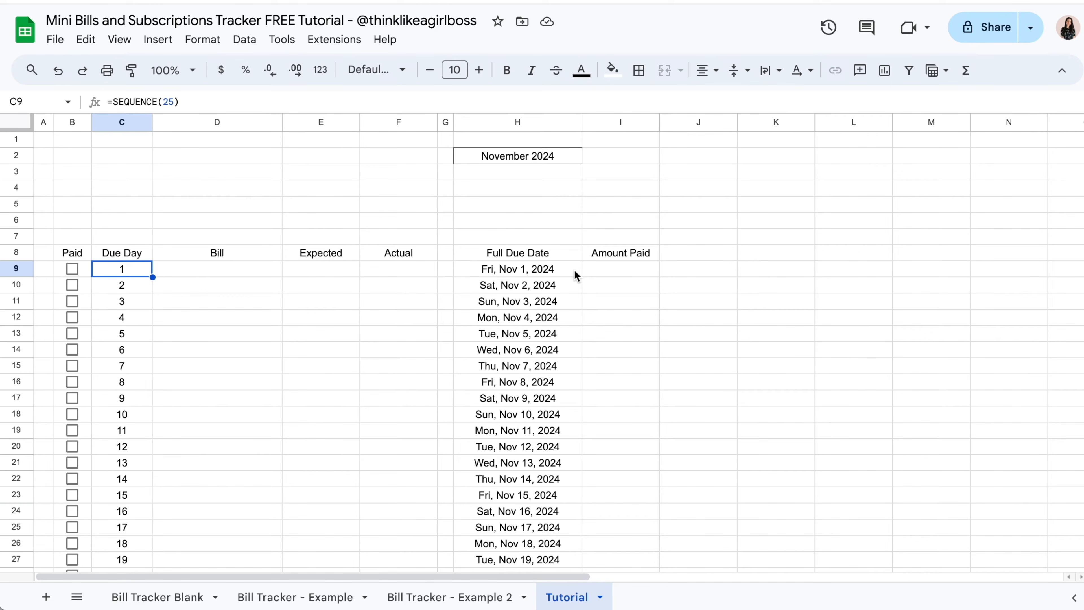
# - Fill the Full Due Date cells H9 to H33 with the lightest gray
pyautogui.moveTo(571, 269); pyautogui.dragTo(553, 499)
pyautogui.scroll(-3, 563, 390)
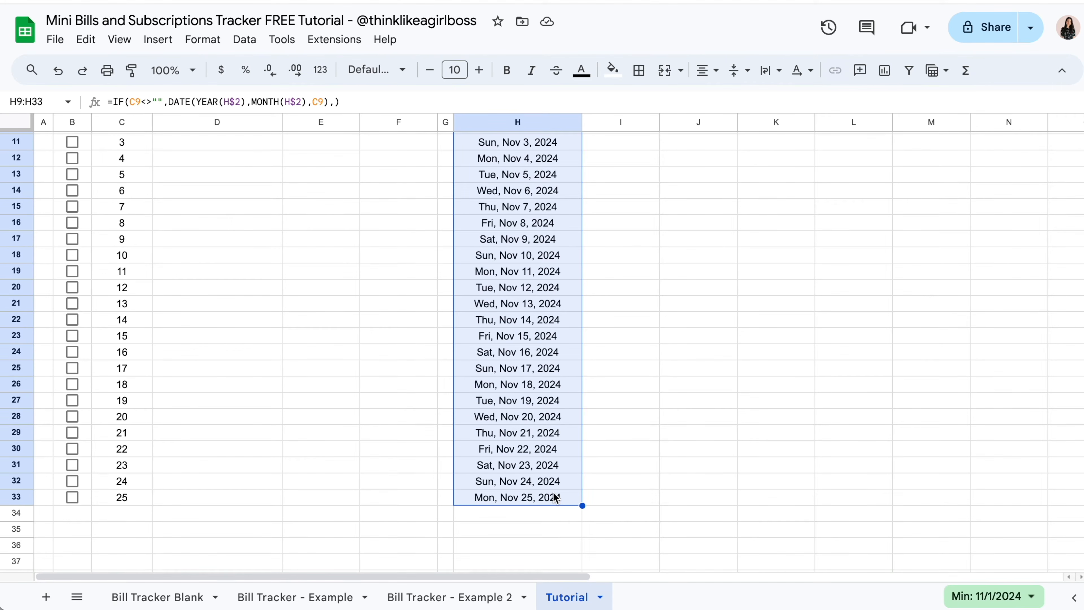
pyautogui.scroll(3, 553, 496)
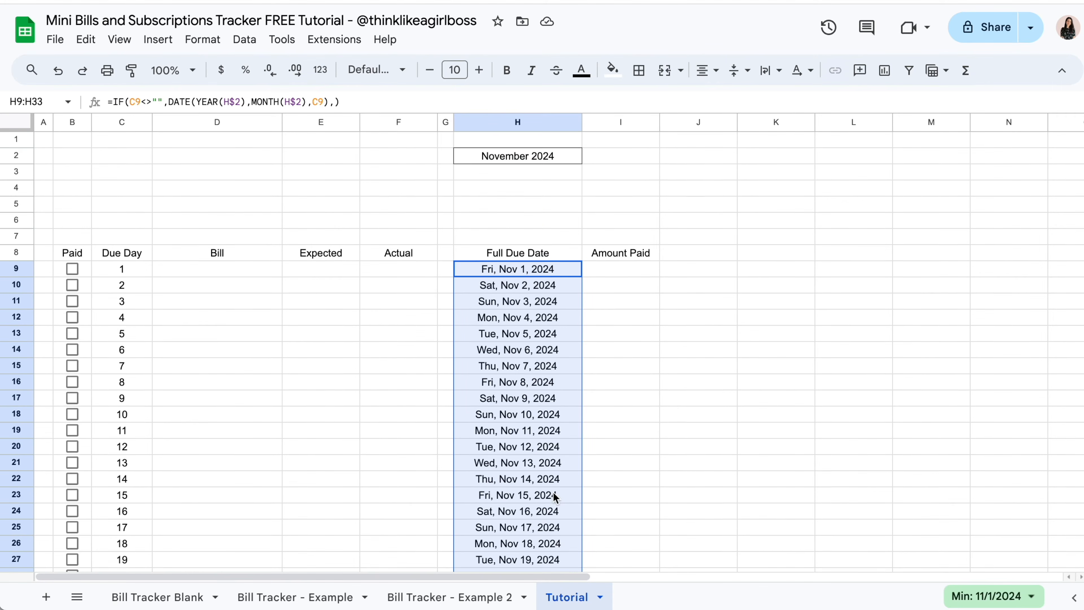
pyautogui.click(622, 75)
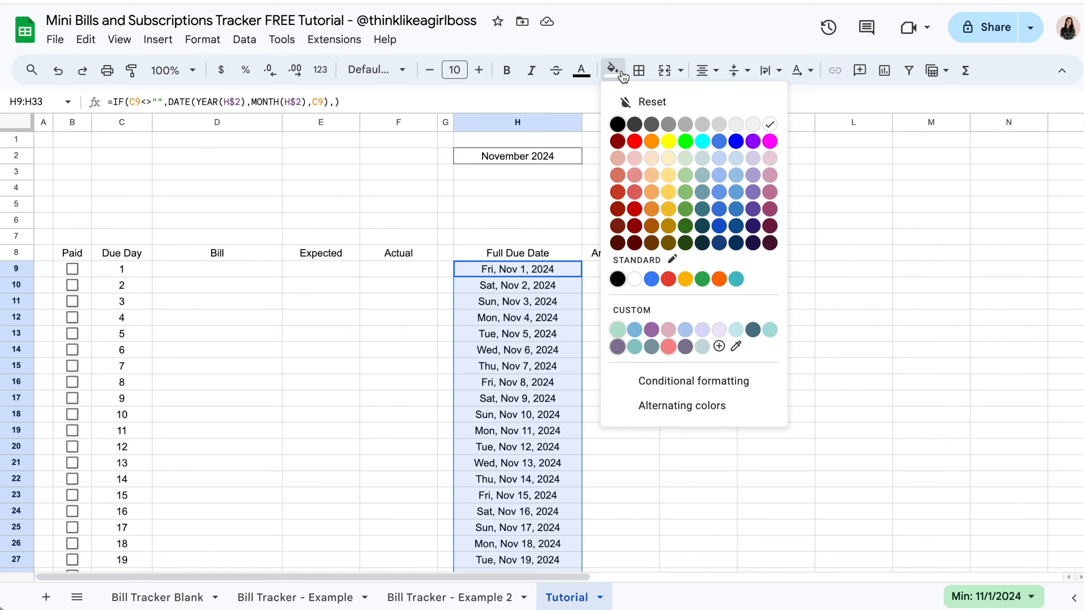
pyautogui.click(754, 125)
pyautogui.click(694, 302)
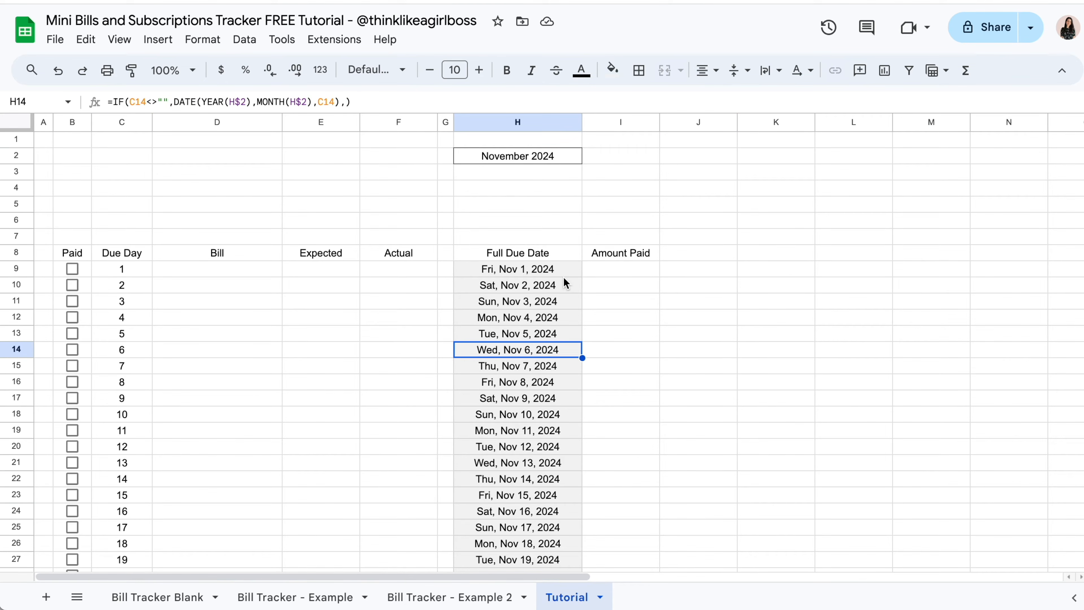
# - Examine the Full Due Date formulas one by one from H9 to H16
pyautogui.click(563, 272)
pyautogui.click(564, 287)
pyautogui.click(564, 301)
pyautogui.click(563, 317)
pyautogui.click(563, 334)
pyautogui.click(562, 350)
pyautogui.click(562, 368)
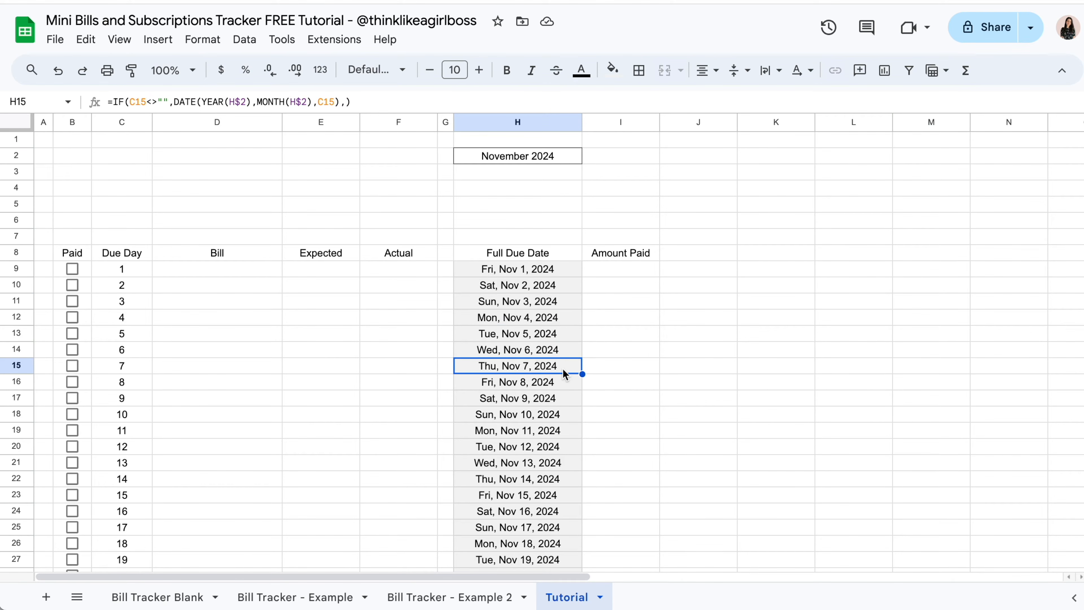
pyautogui.click(561, 379)
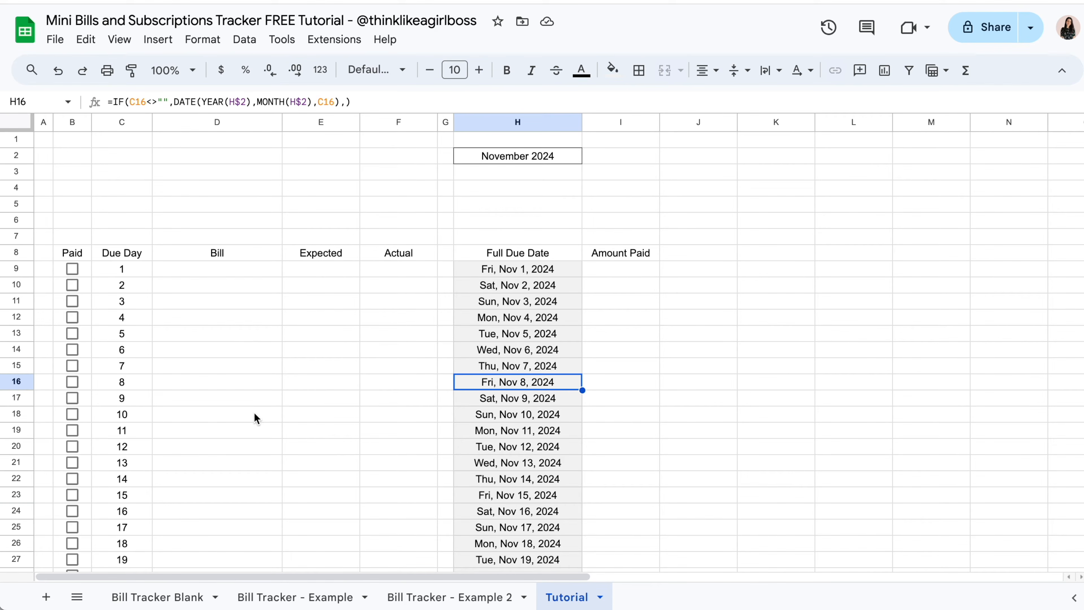
# - Insert one row below row 16 and select its Full Due Date cell, H17
pyautogui.click(16, 381)
pyautogui.click(19, 382)
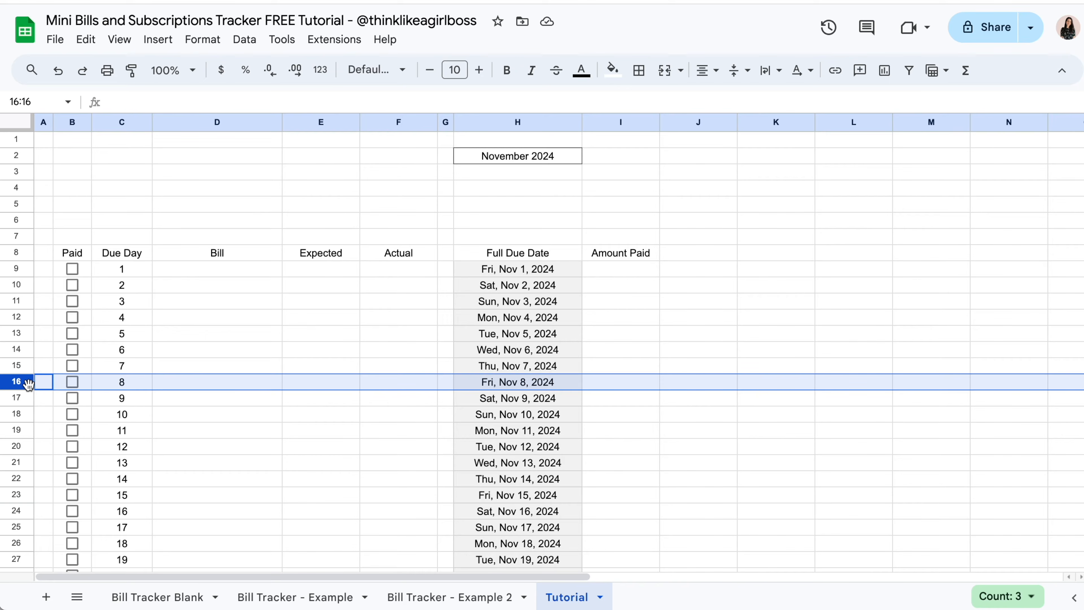
pyautogui.rightClick(28, 385)
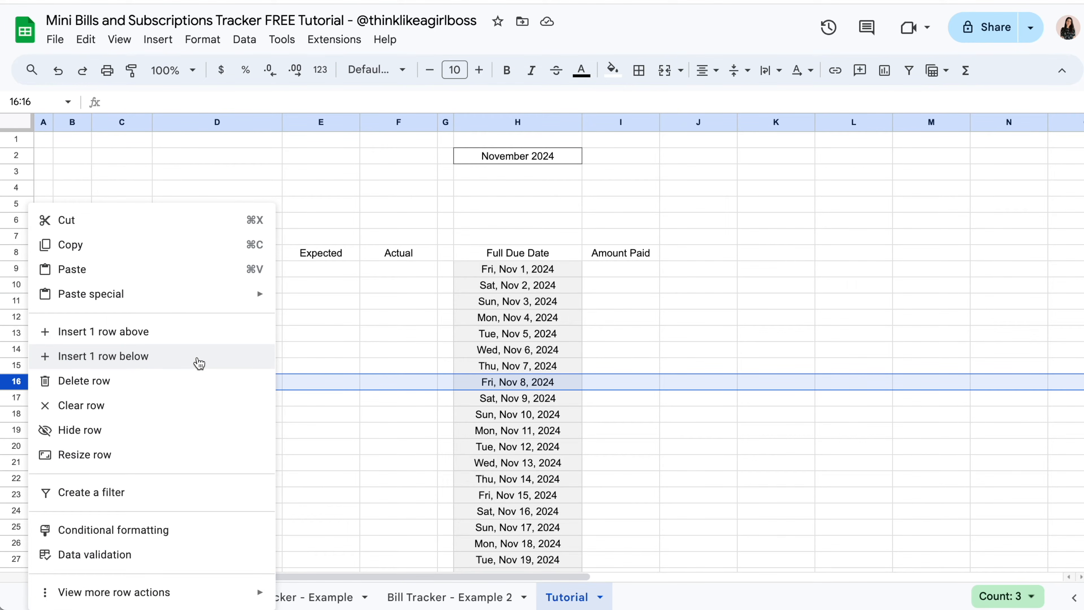
pyautogui.click(199, 356)
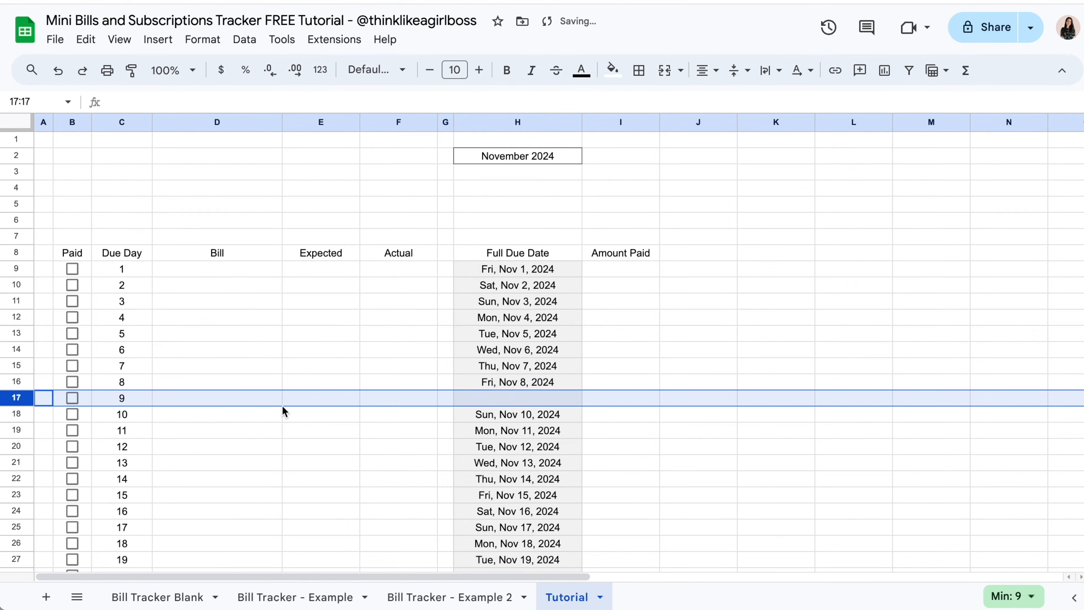
pyautogui.click(527, 401)
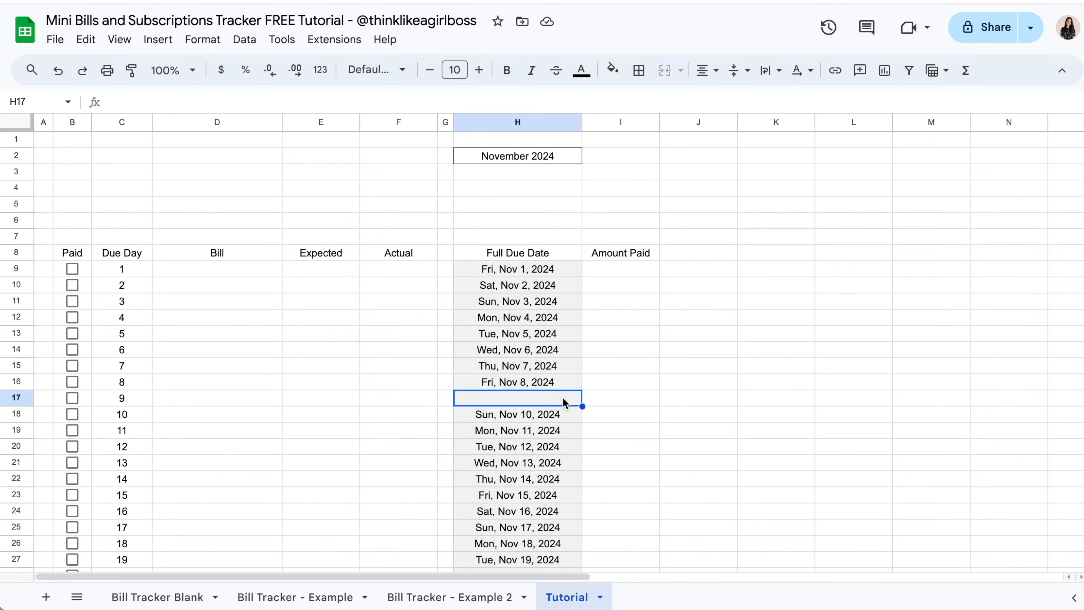
# - Compare the Full Due Date cells around the inserted row and copy the formula from H16 into H17
pyautogui.click(564, 384)
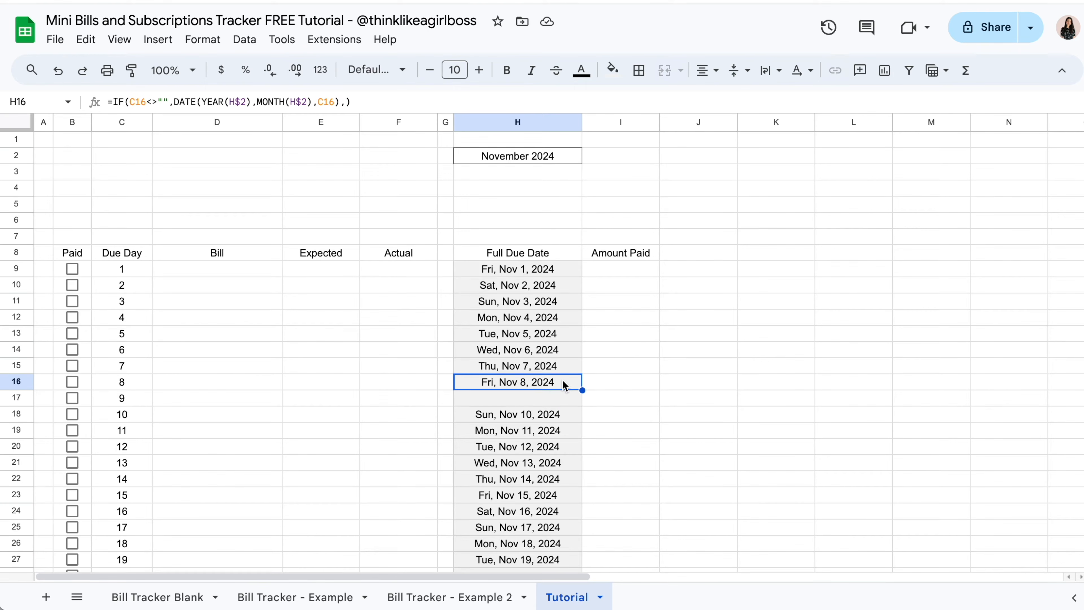
pyautogui.click(562, 418)
pyautogui.click(555, 402)
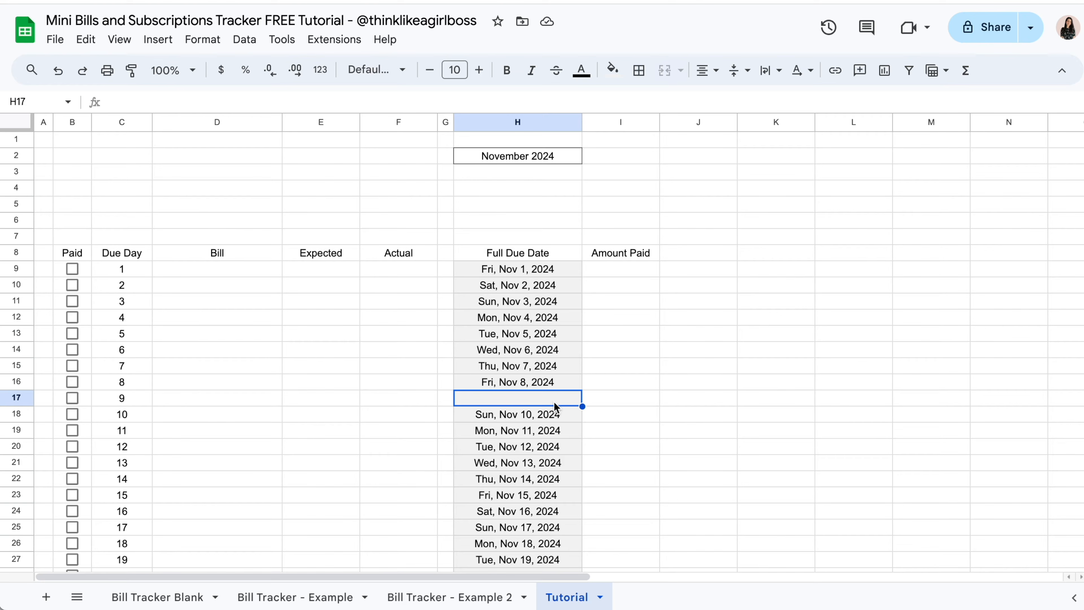
pyautogui.click(566, 381)
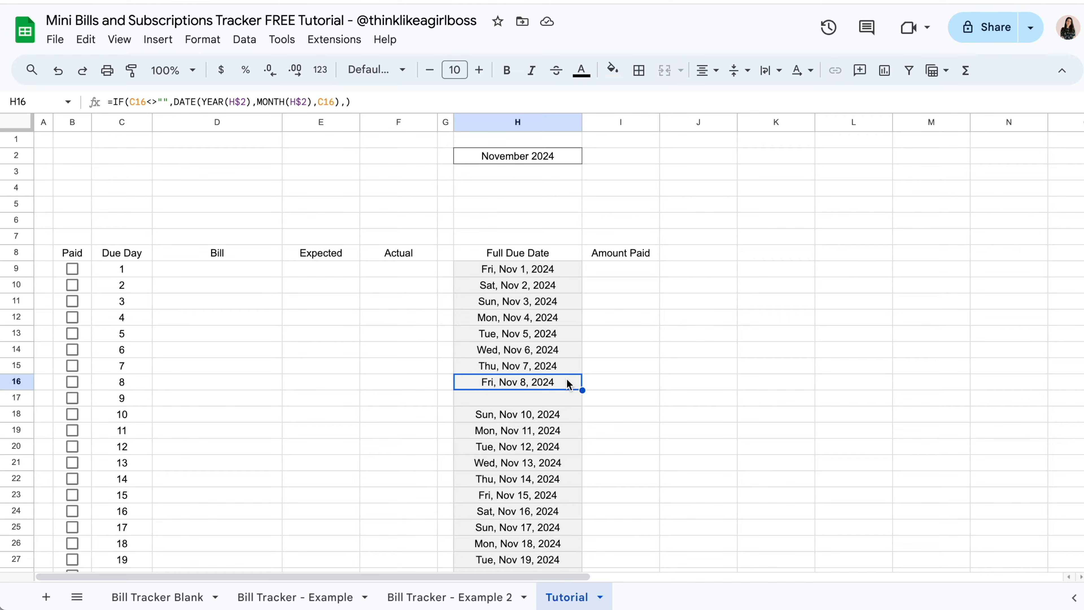
pyautogui.hotkey('ctrl', 'c')
pyautogui.click(553, 401)
pyautogui.hotkey('ctrl', 'v')
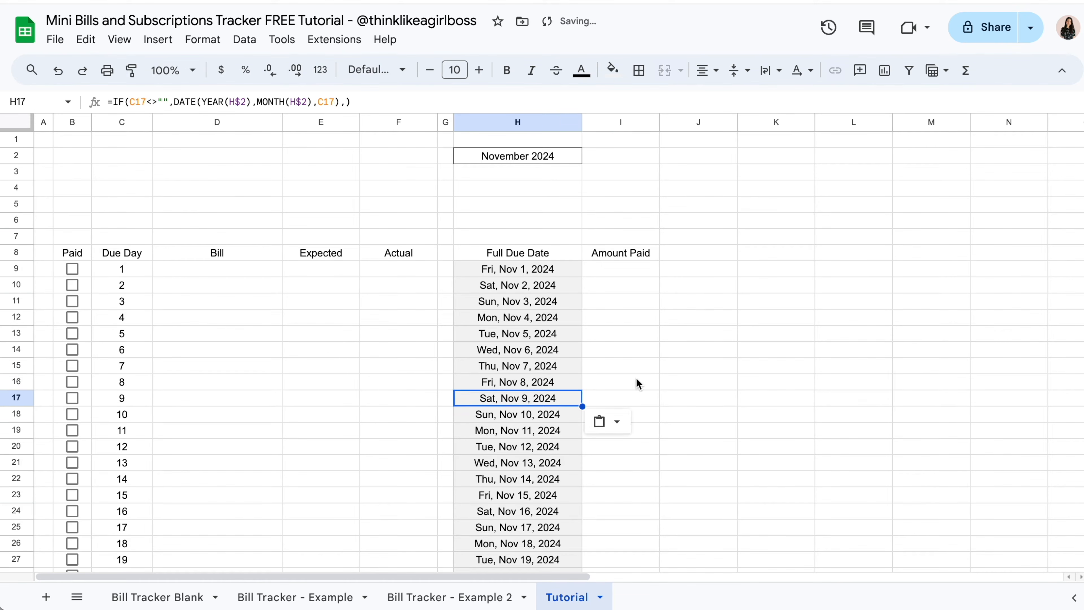
pyautogui.click(642, 382)
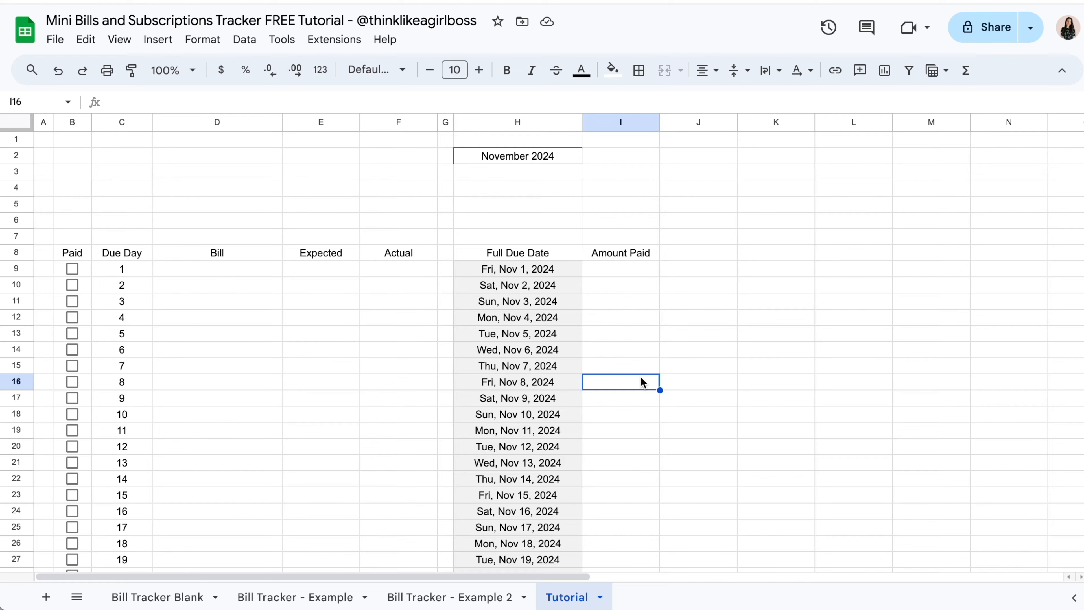
# - Examine the Due Day sequence in C9 and the days it fills down to row 33
pyautogui.scroll(-3, 642, 382)
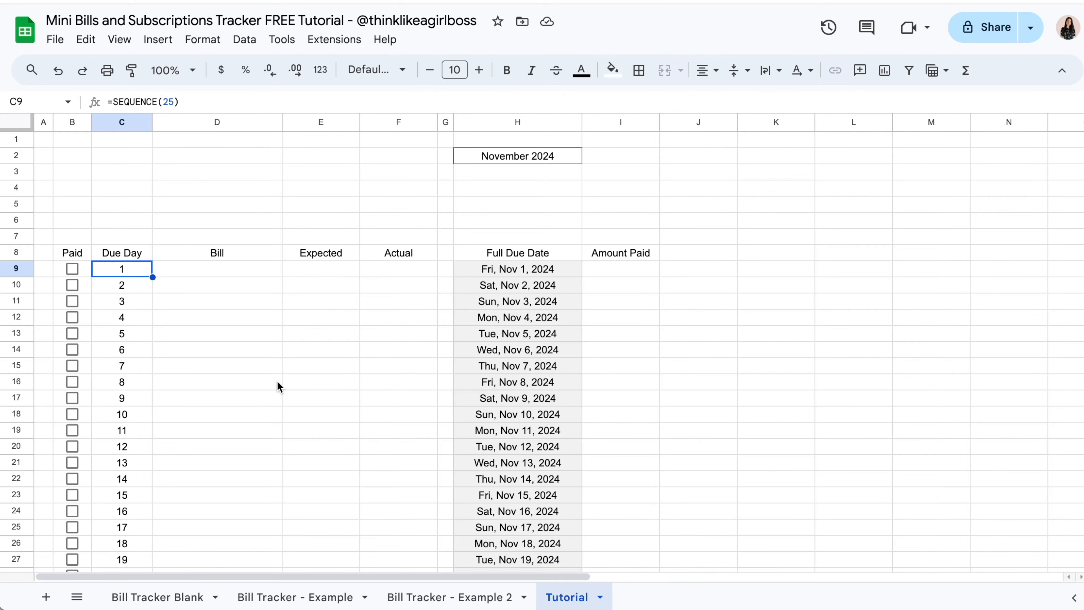
pyautogui.scroll(-3, 278, 386)
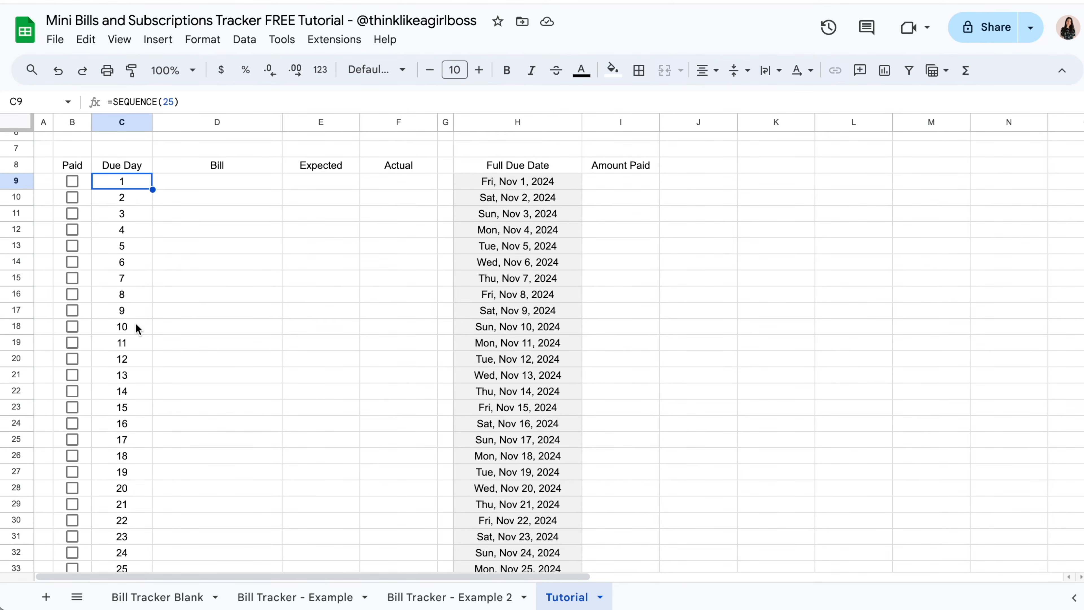
pyautogui.scroll(-4, 137, 326)
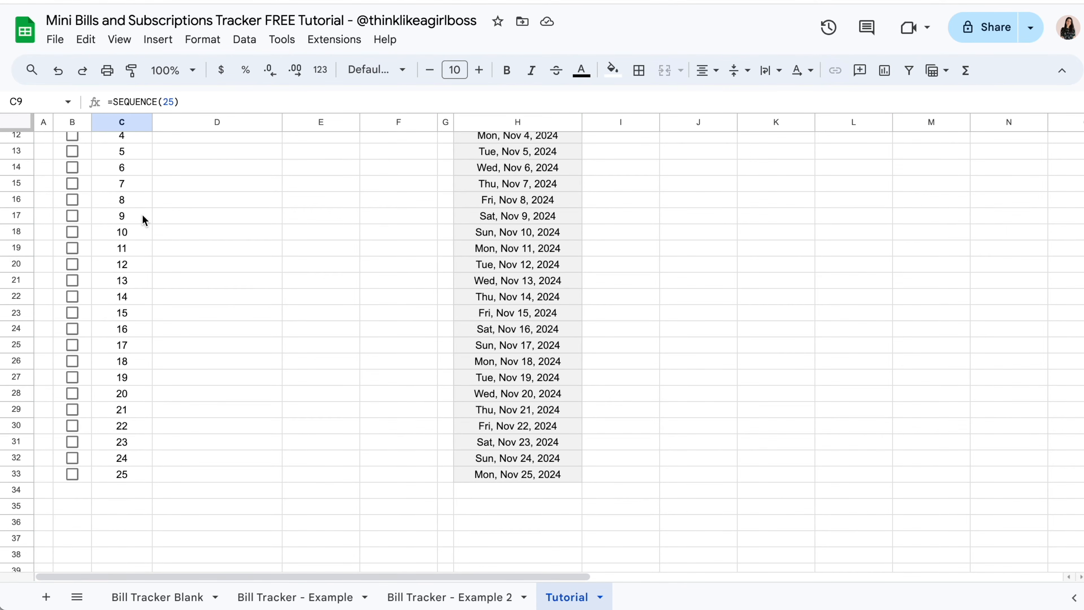
pyautogui.scroll(7, 142, 218)
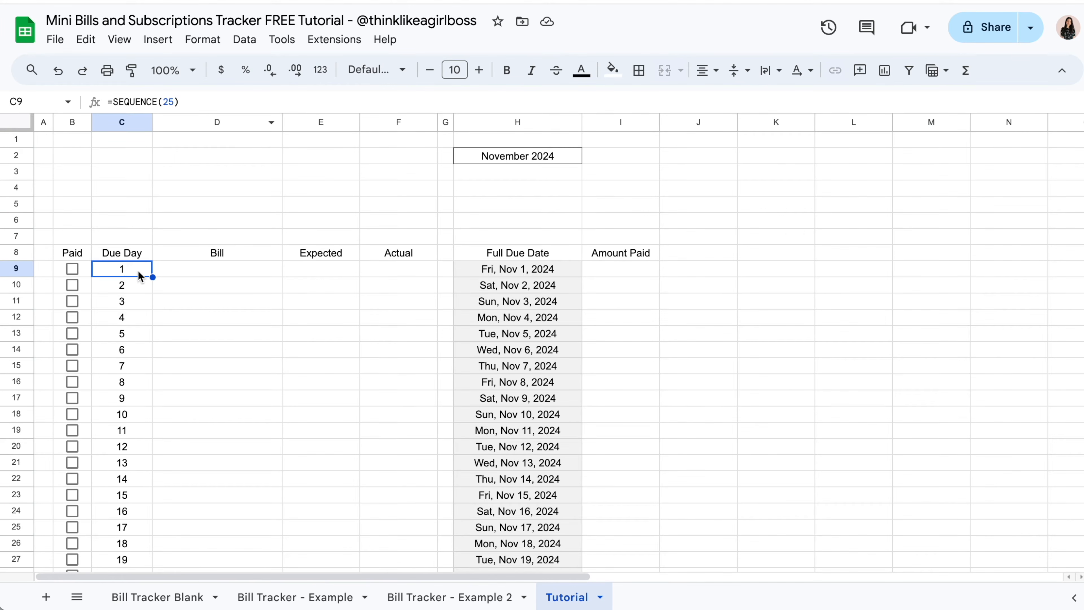
pyautogui.scroll(-1, 353, 361)
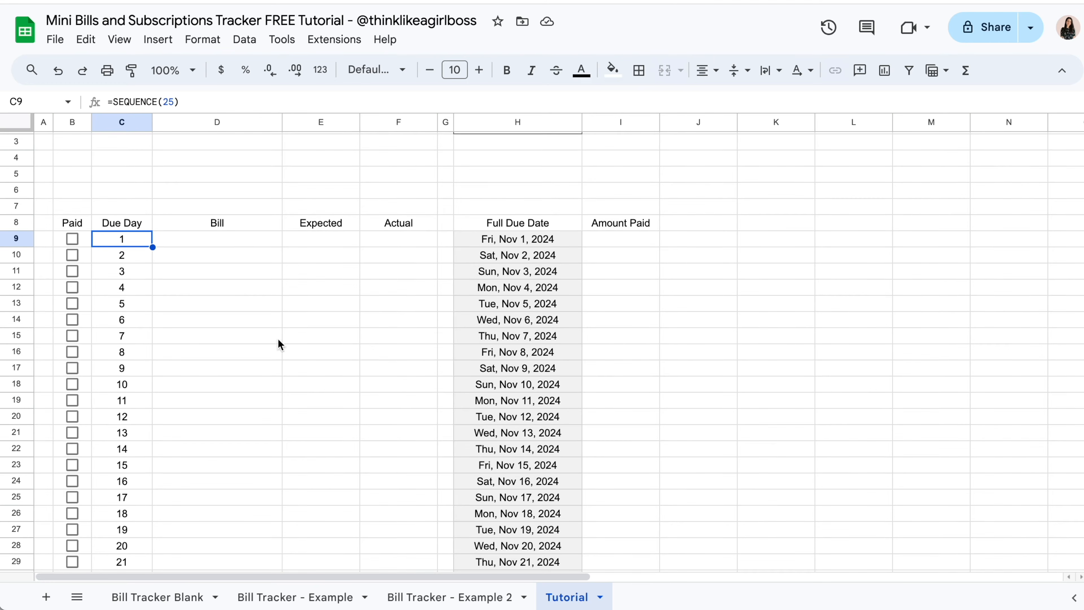
pyautogui.scroll(1, 333, 382)
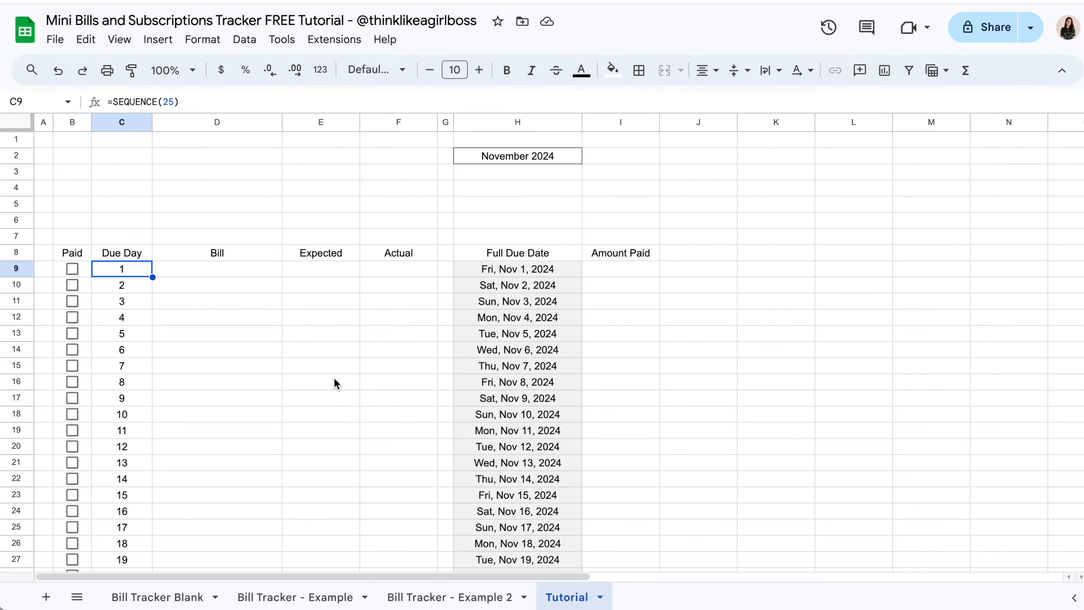
# - Clear the Full Due Date formulas from H10 to H33, keeping only the one in H9
pyautogui.click(562, 289)
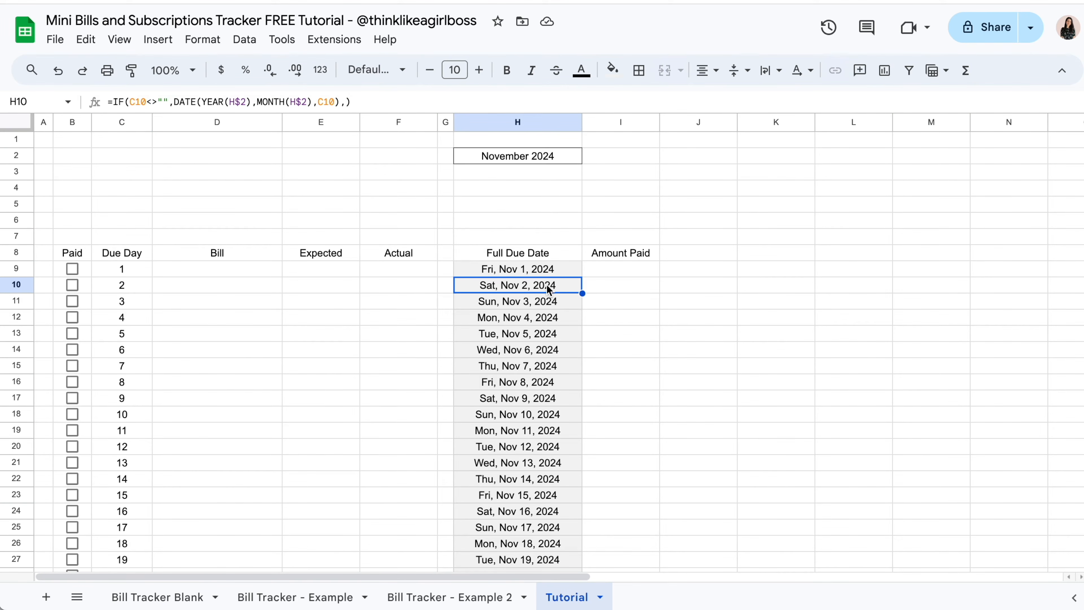
pyautogui.moveTo(566, 284); pyautogui.dragTo(560, 479)
pyautogui.scroll(-3, 569, 387)
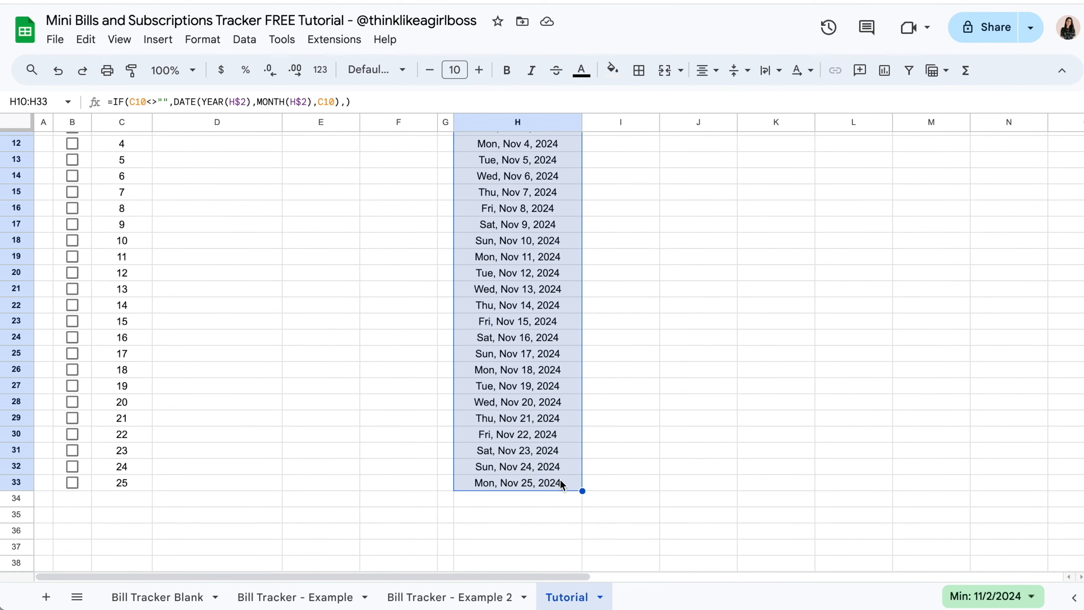
pyautogui.scroll(3, 559, 479)
pyautogui.press('Delete')
pyautogui.scroll(1, 532, 339)
pyautogui.click(775, 300)
# - Check the formula in H9 and the Full Due Date cells below it down to row 33
pyautogui.click(561, 267)
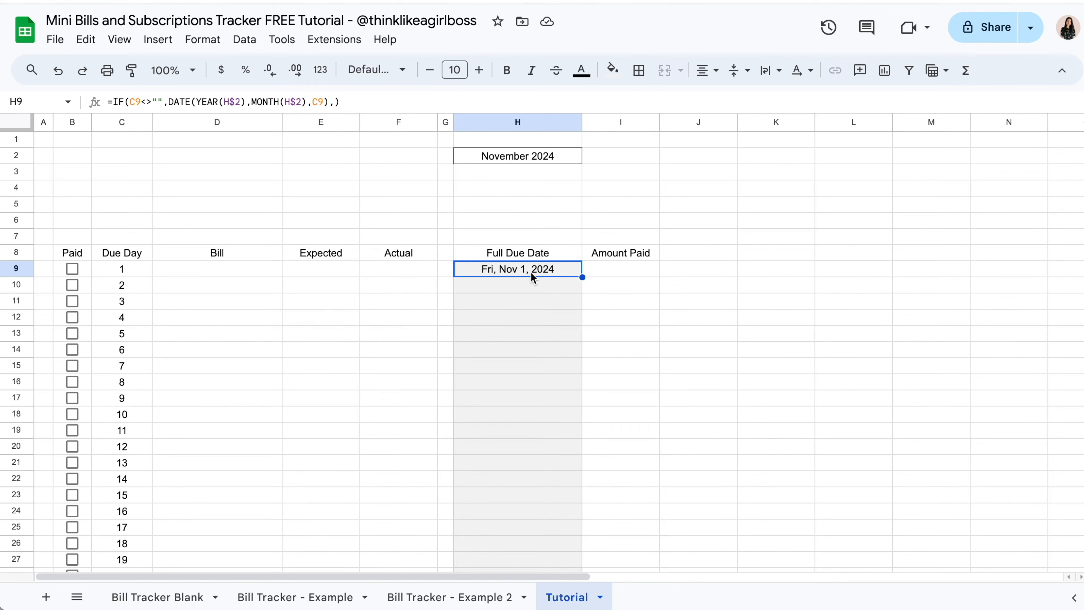
pyautogui.scroll(-3, 584, 416)
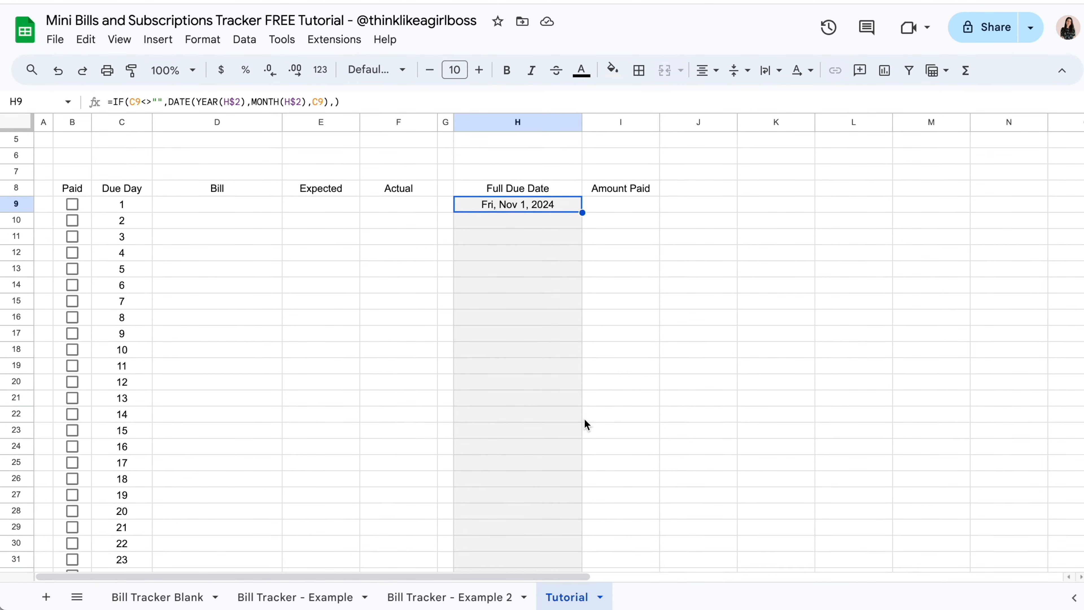
pyautogui.scroll(-2, 248, 345)
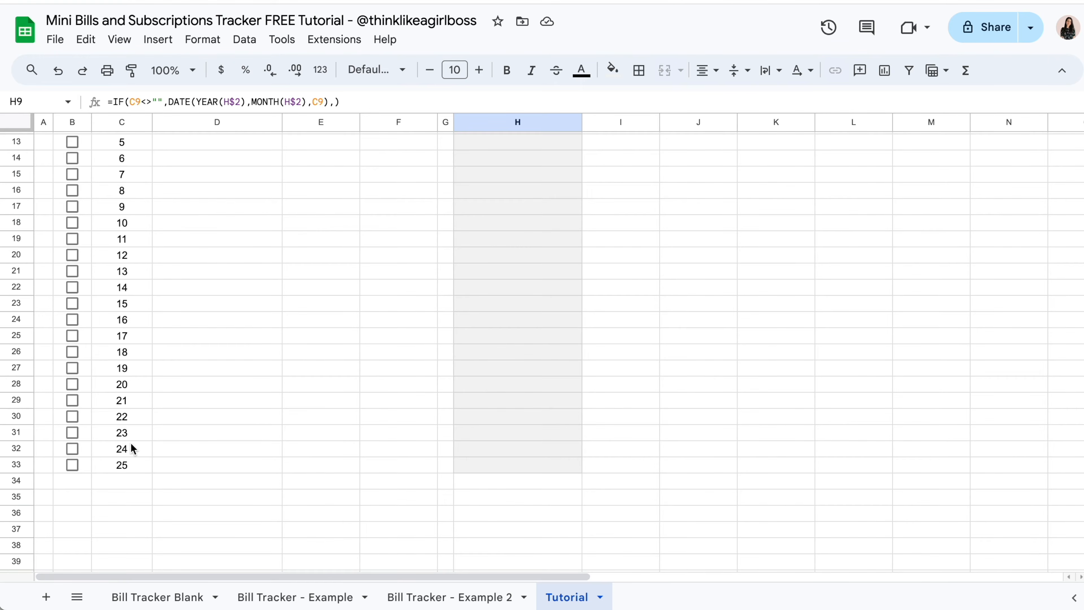
pyautogui.scroll(5, 349, 340)
pyautogui.click(526, 284)
pyautogui.click(529, 301)
pyautogui.click(530, 340)
pyautogui.click(534, 387)
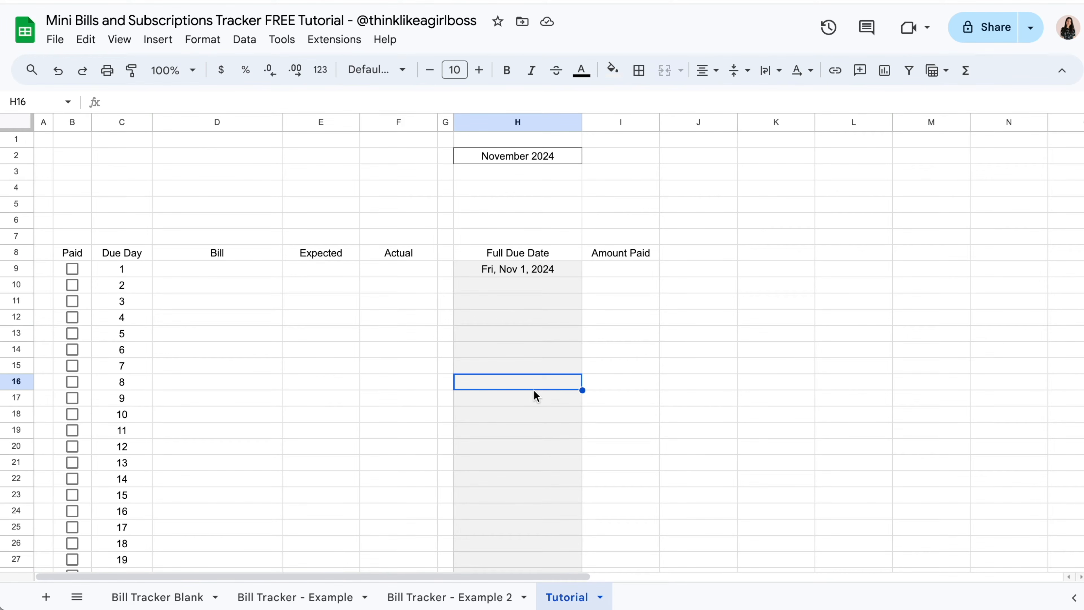
# - Wrap the entire IF formula in H9 in ARRAYFORMULA, including its closing parenthesis
pyautogui.click(574, 269)
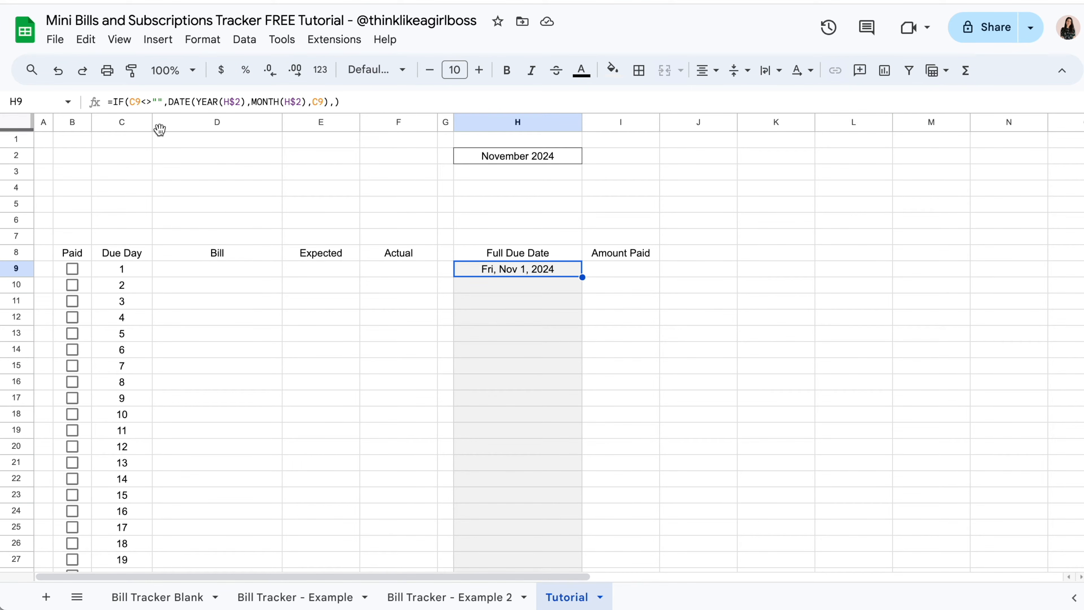
pyautogui.click(113, 101)
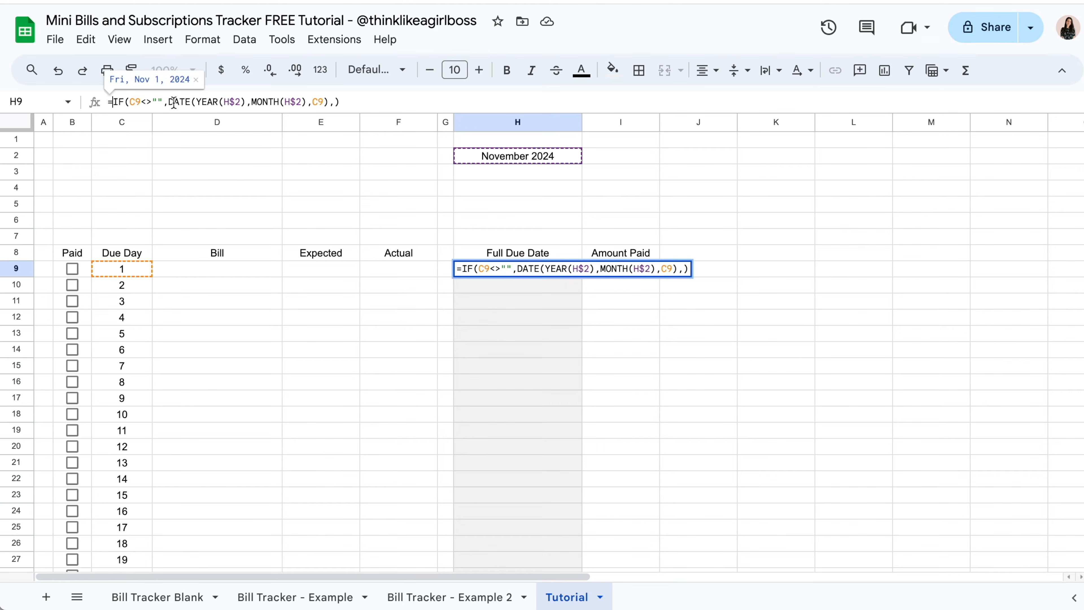
pyautogui.write('ARRAYFORMULA')
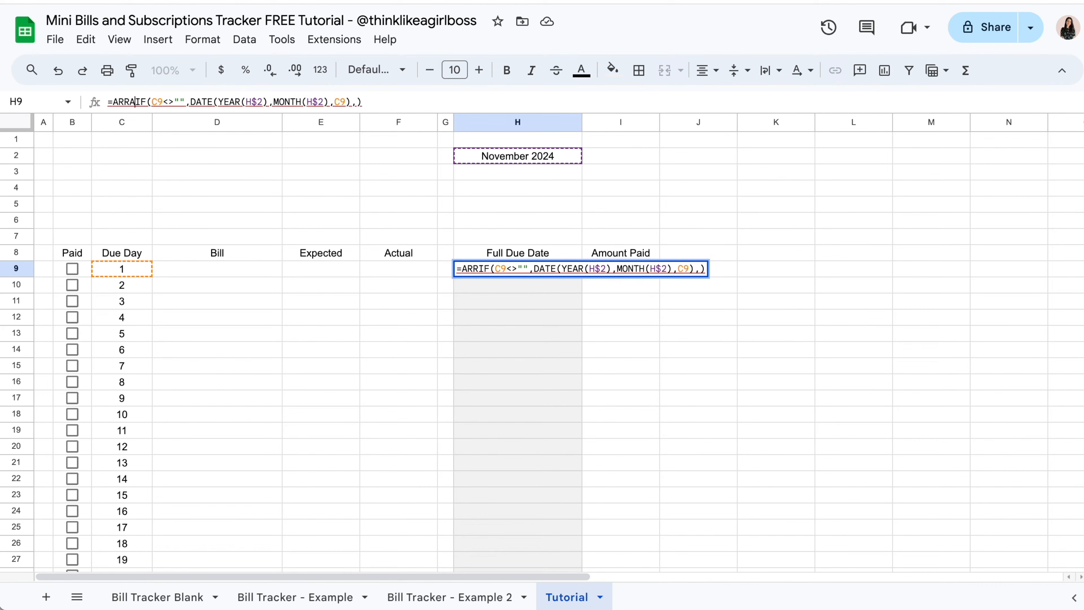
pyautogui.write('(')
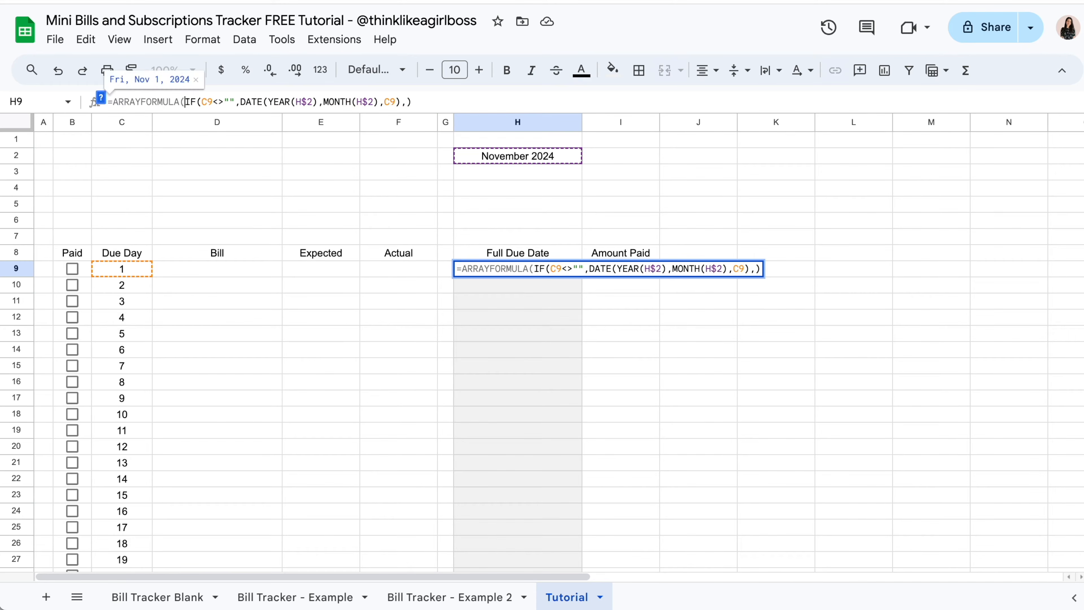
pyautogui.press('End')
pyautogui.write(')')
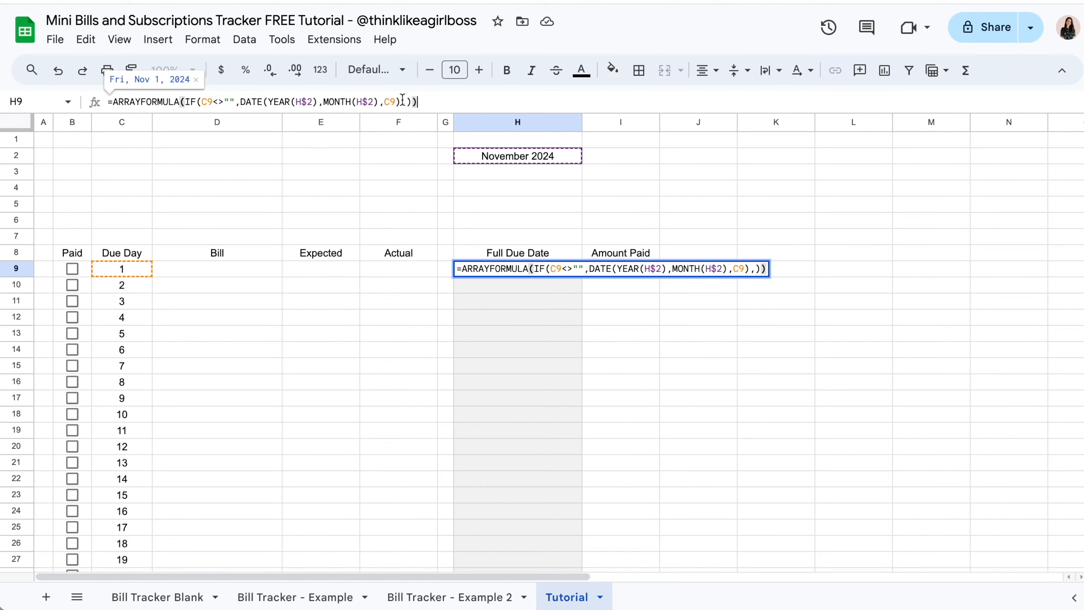
# - Extend the C9 reference in the IF condition of H9's formula to C9:C33 and check that it covers the Due Day column
pyautogui.click(213, 103)
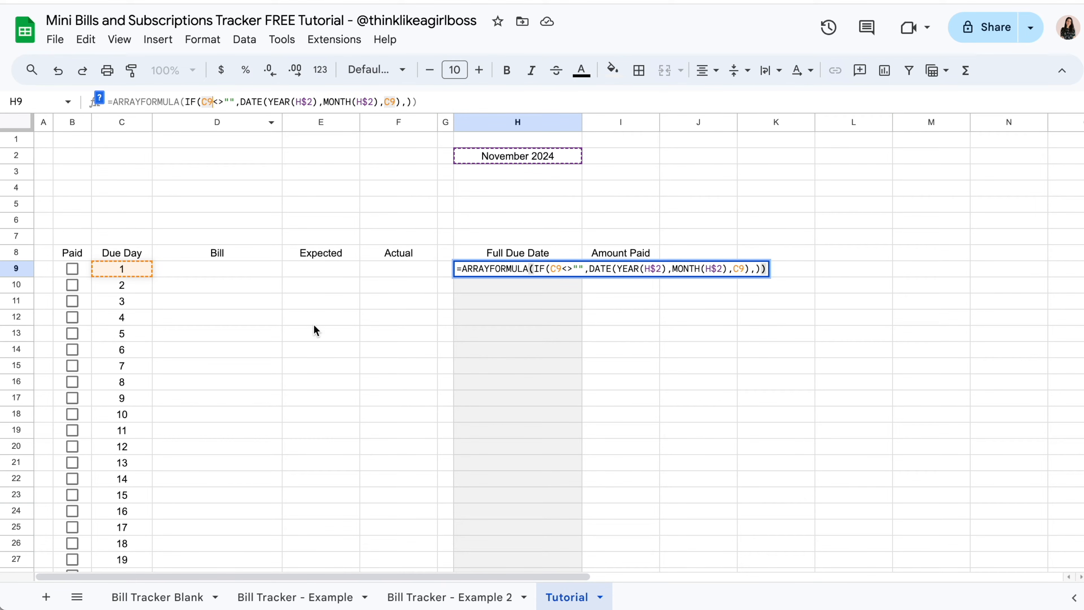
pyautogui.scroll(-2, 164, 236)
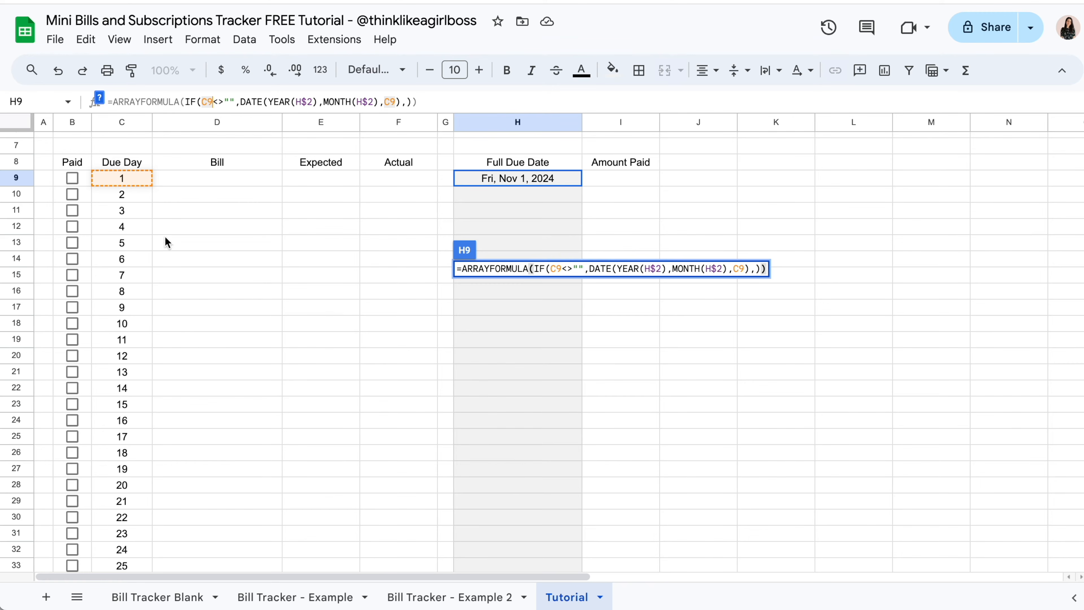
pyautogui.scroll(-1, 134, 448)
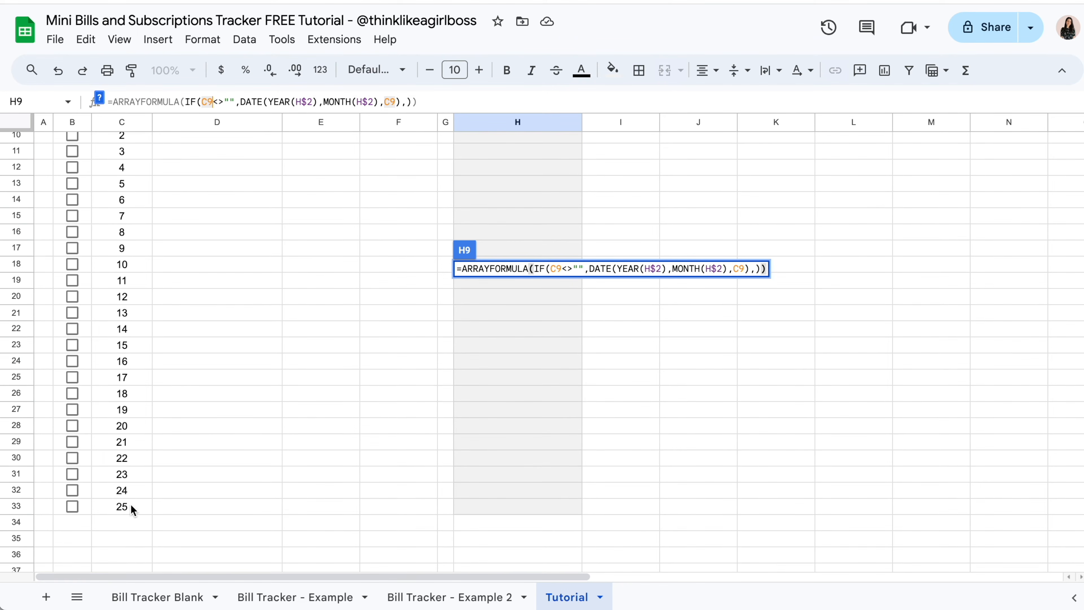
pyautogui.scroll(1, 136, 232)
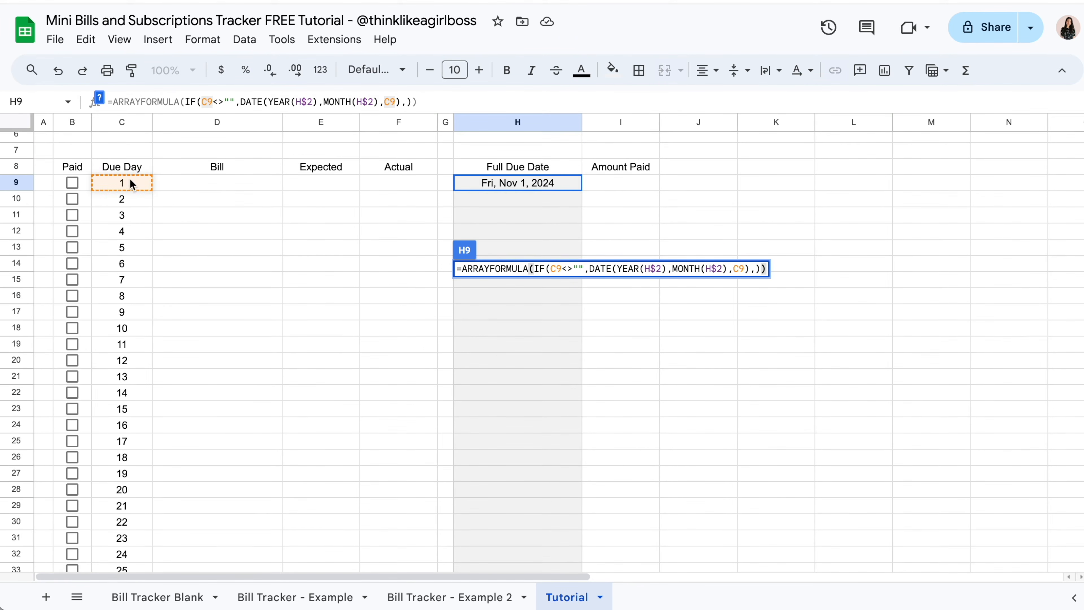
pyautogui.scroll(-2, 129, 387)
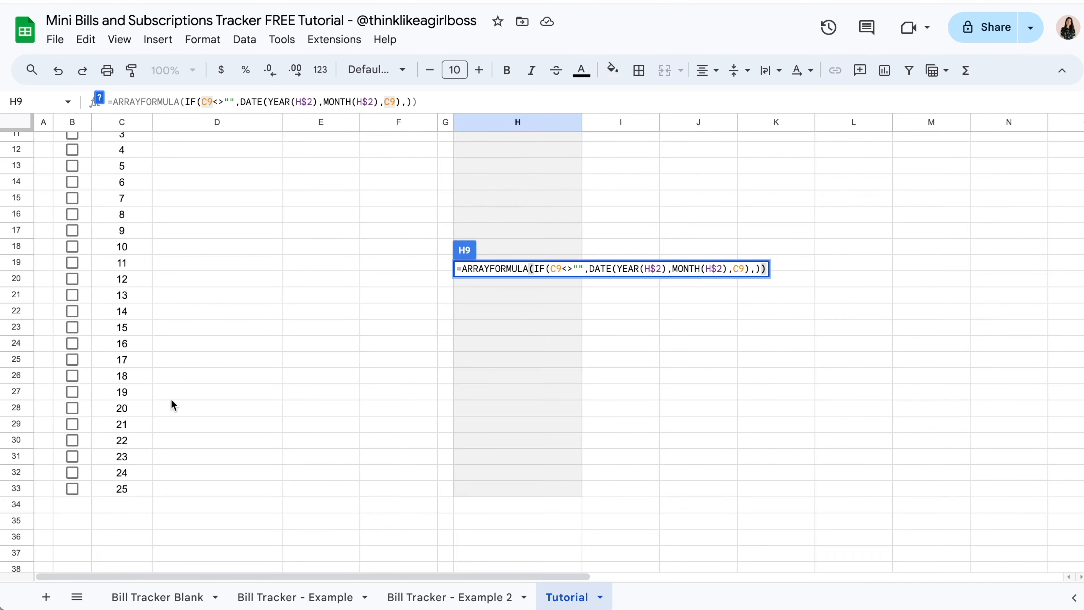
pyautogui.scroll(3, 171, 399)
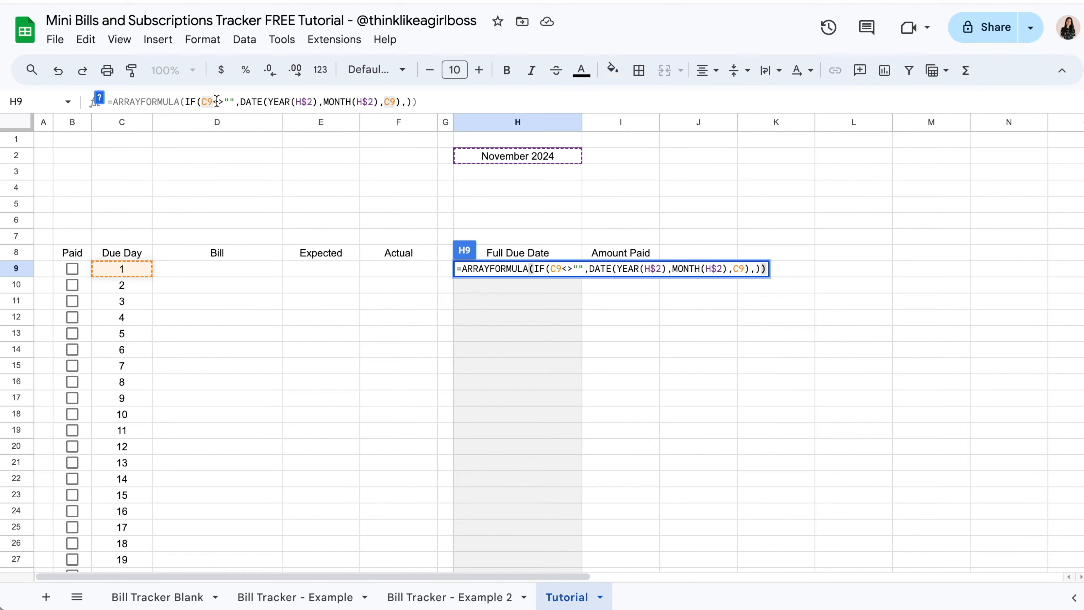
pyautogui.write(':C33')
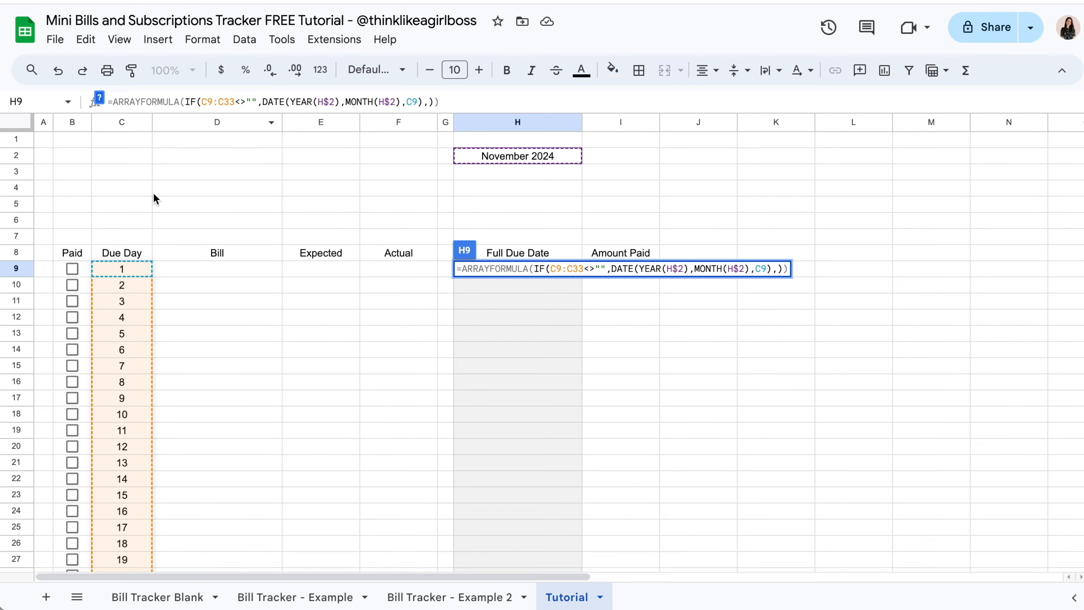
pyautogui.scroll(-4, 178, 380)
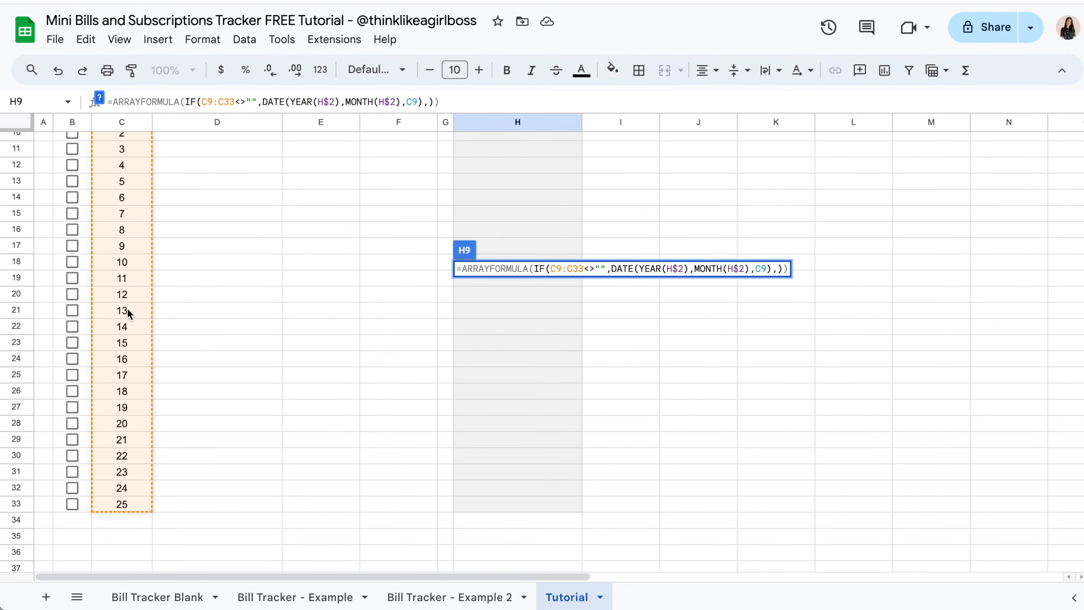
pyautogui.scroll(4, 123, 311)
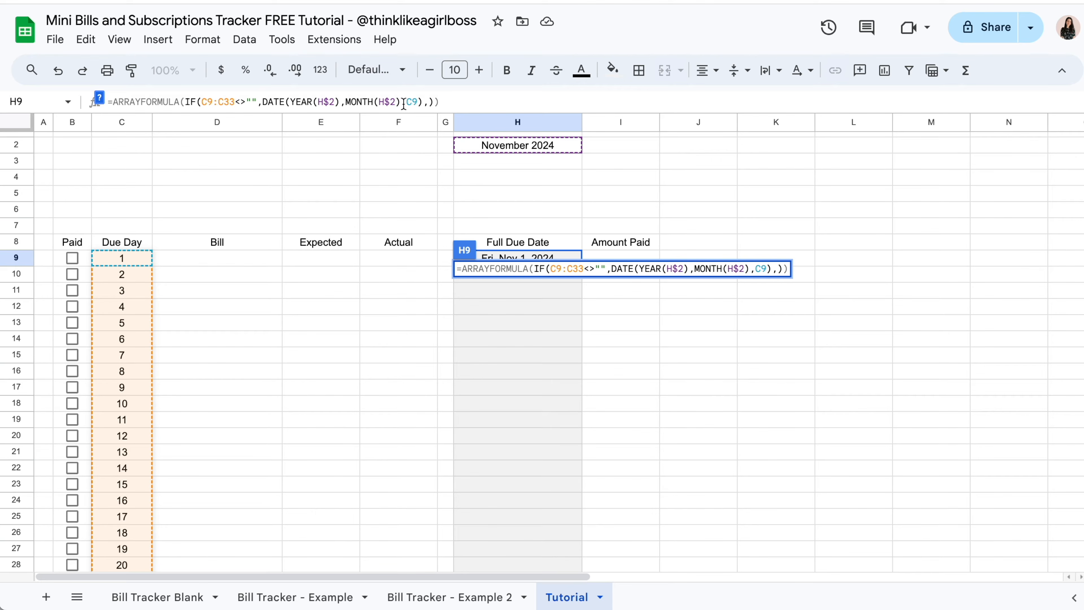
# - Extend the C9 day reference in H9's DATE function to C9:C33, apply the formula and check the resulting Full Due Date column
pyautogui.click(418, 102)
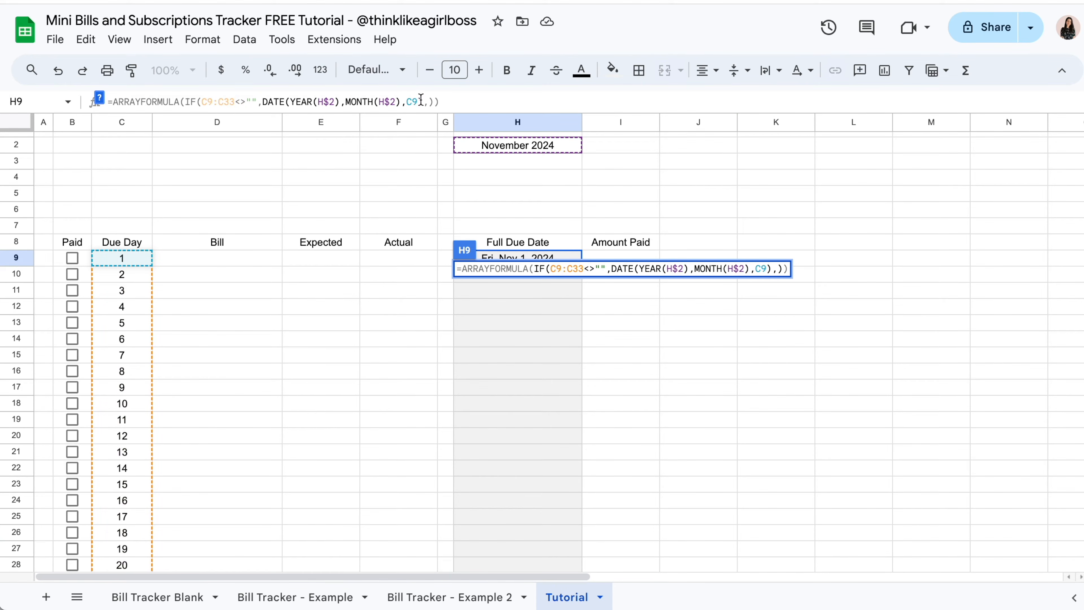
pyautogui.write(':C33')
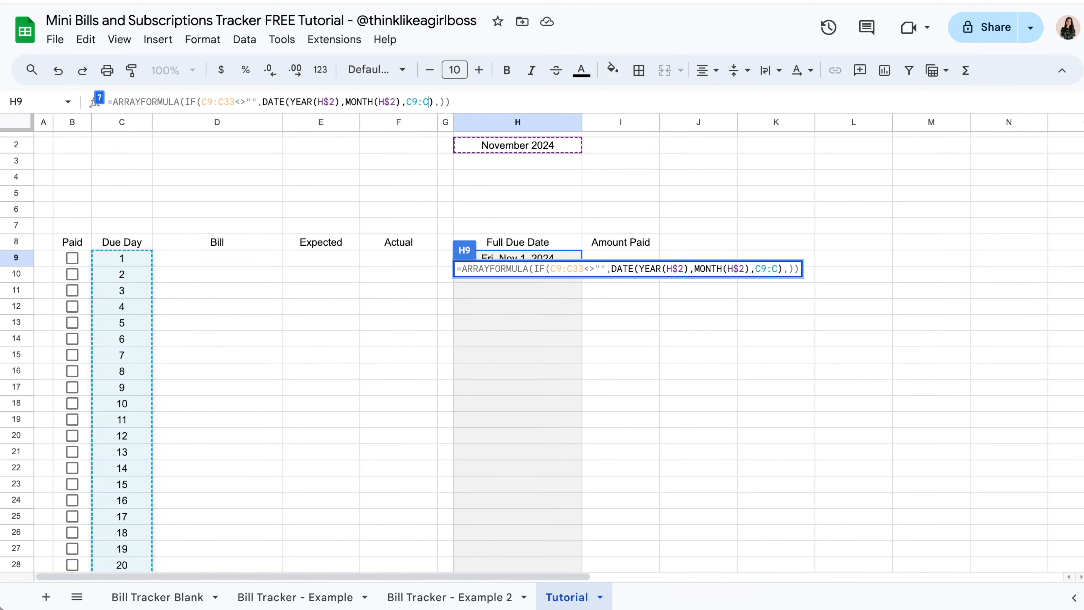
pyautogui.scroll(-2, 284, 412)
pyautogui.scroll(-2, 284, 418)
pyautogui.scroll(3, 265, 354)
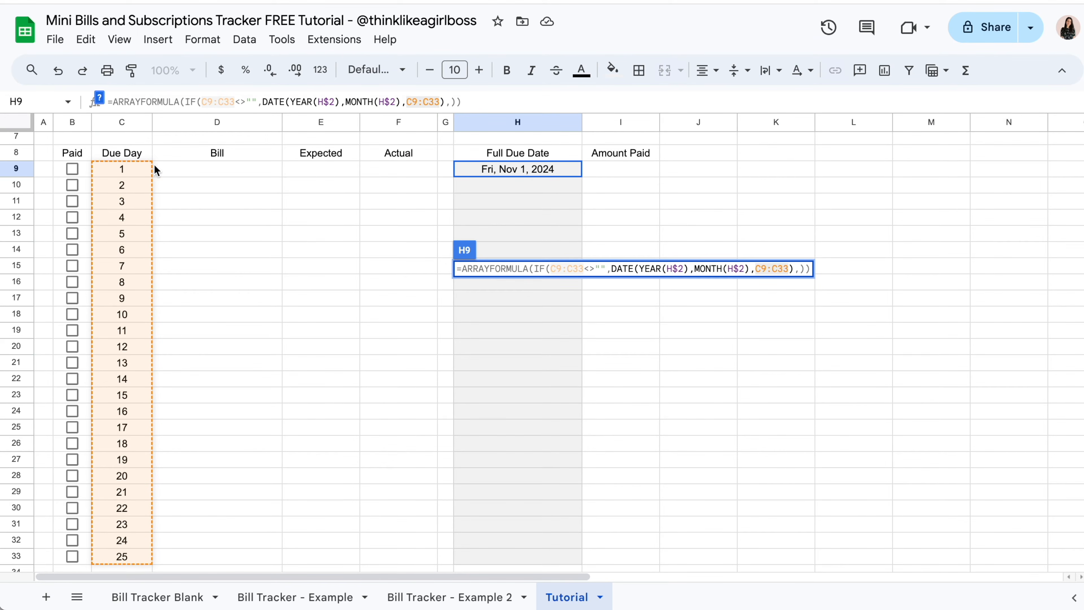
pyautogui.scroll(2, 261, 213)
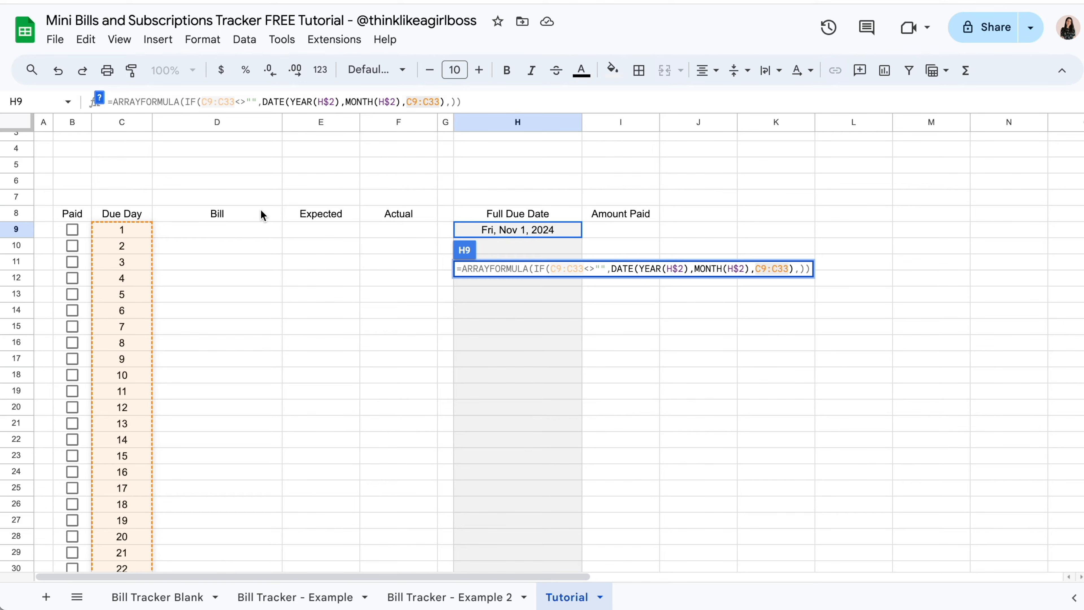
pyautogui.press('Return')
pyautogui.click(714, 326)
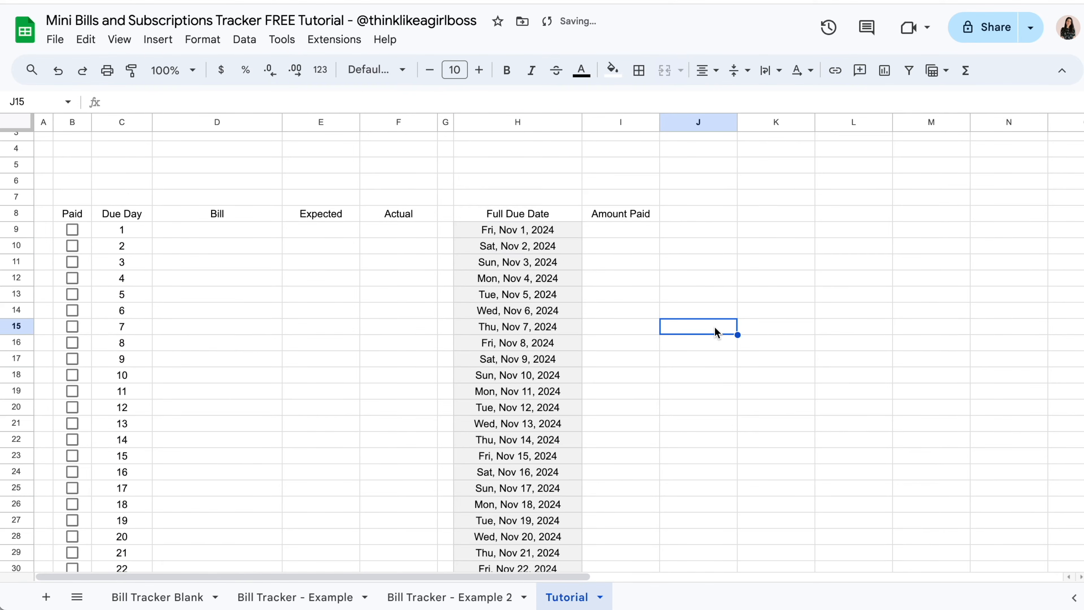
pyautogui.scroll(-3, 716, 330)
pyautogui.scroll(3, 715, 328)
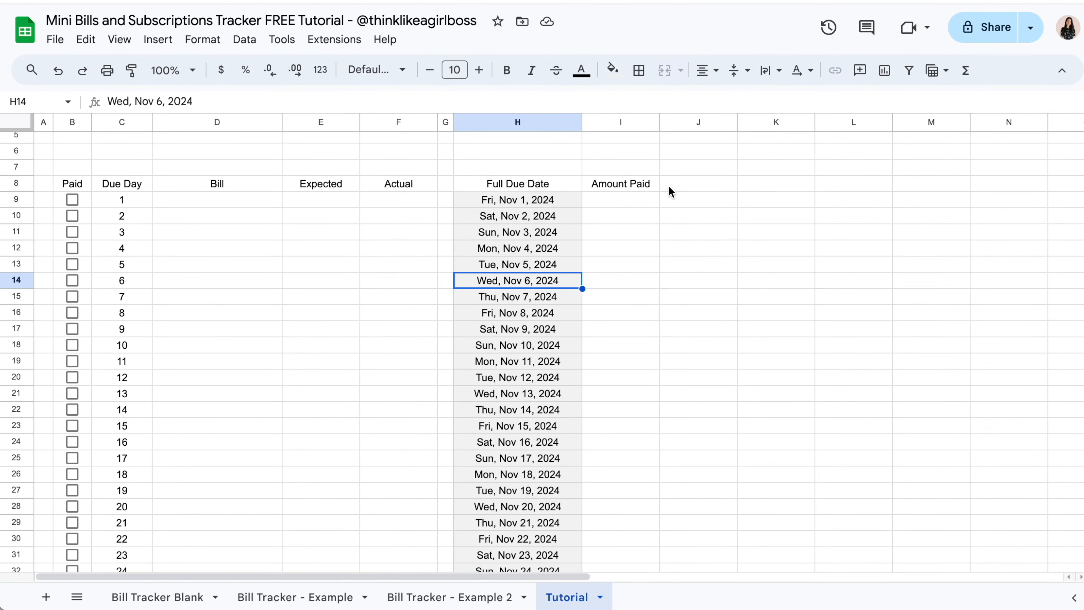
# - Compare the ARRAYFORMULA in H9 with the contents of the Full Due Date cells below it and inspect its C9:C33 references
pyautogui.click(549, 203)
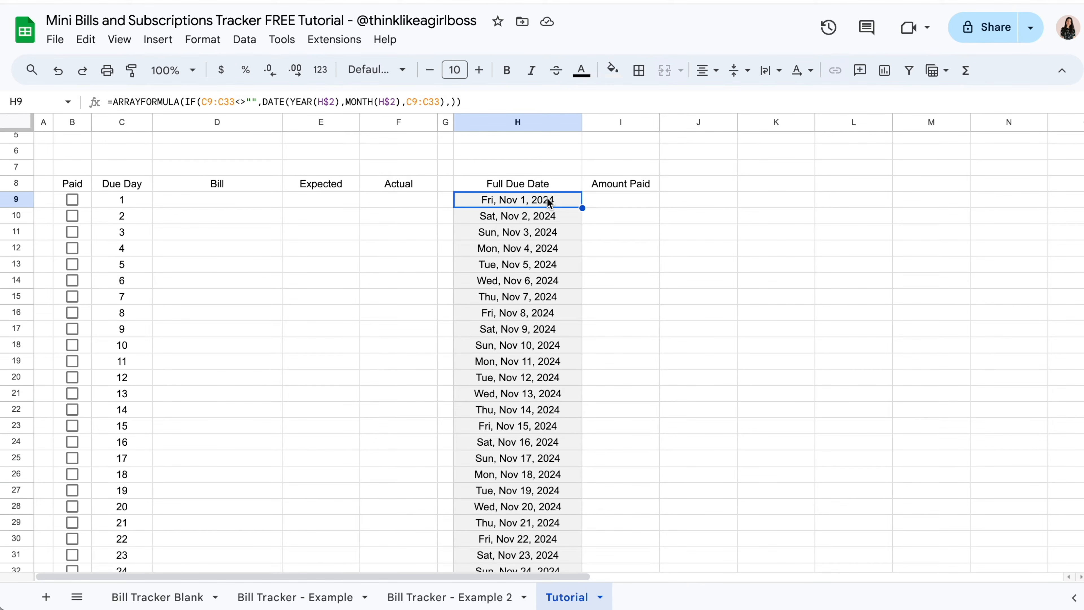
pyautogui.click(543, 219)
pyautogui.click(543, 233)
pyautogui.click(543, 253)
pyautogui.click(545, 268)
pyautogui.click(548, 204)
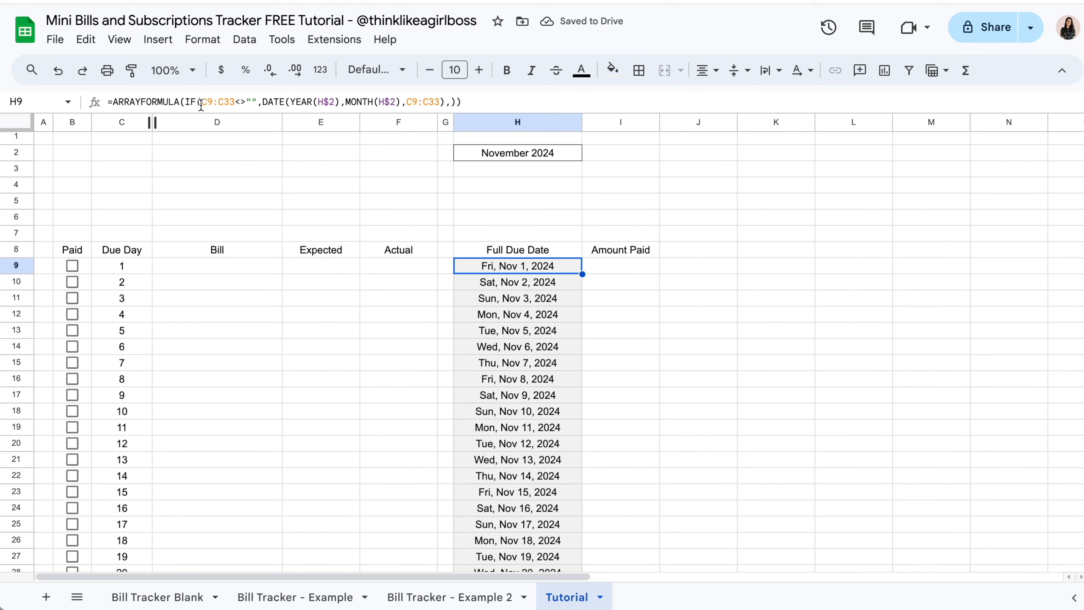
pyautogui.moveTo(202, 102); pyautogui.dragTo(234, 101)
pyautogui.click(212, 102)
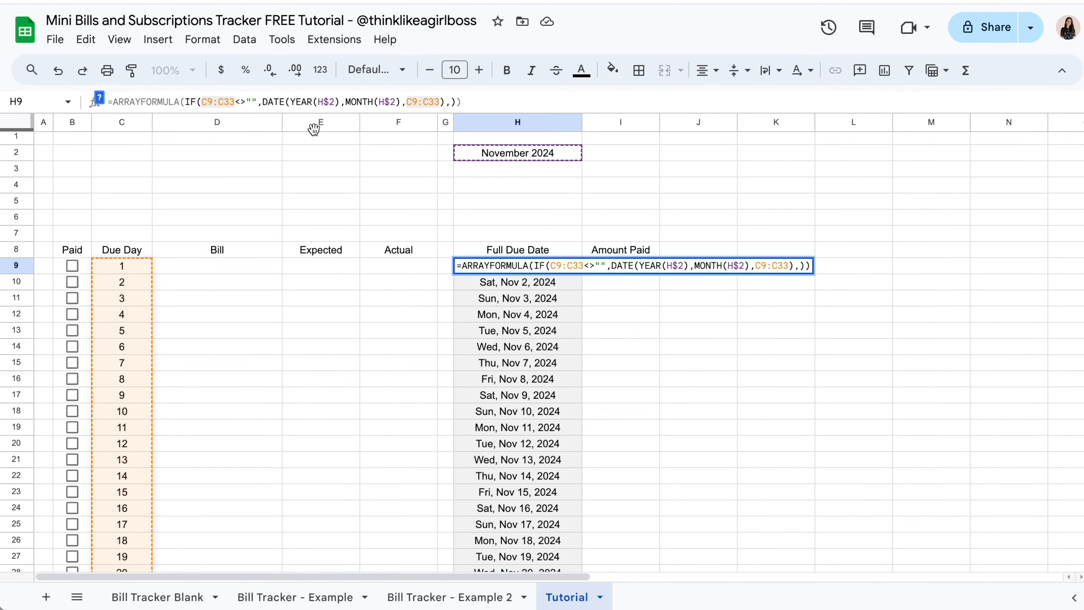
pyautogui.click(853, 233)
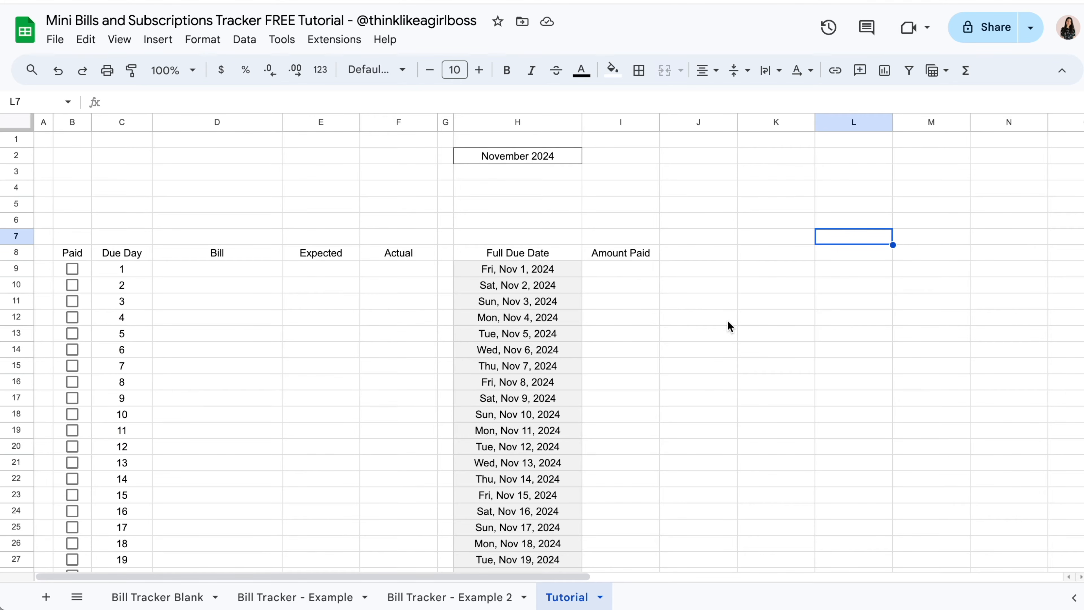
# - Insert one row below row 16 and check how the range references in H9's formula respond
pyautogui.click(26, 382)
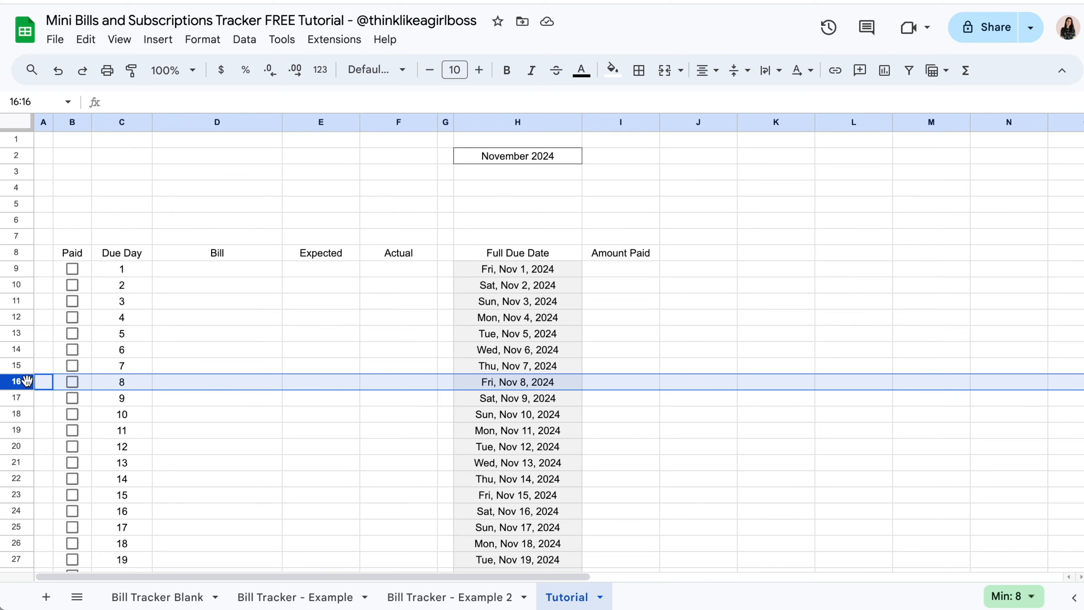
pyautogui.rightClick(27, 381)
pyautogui.click(169, 359)
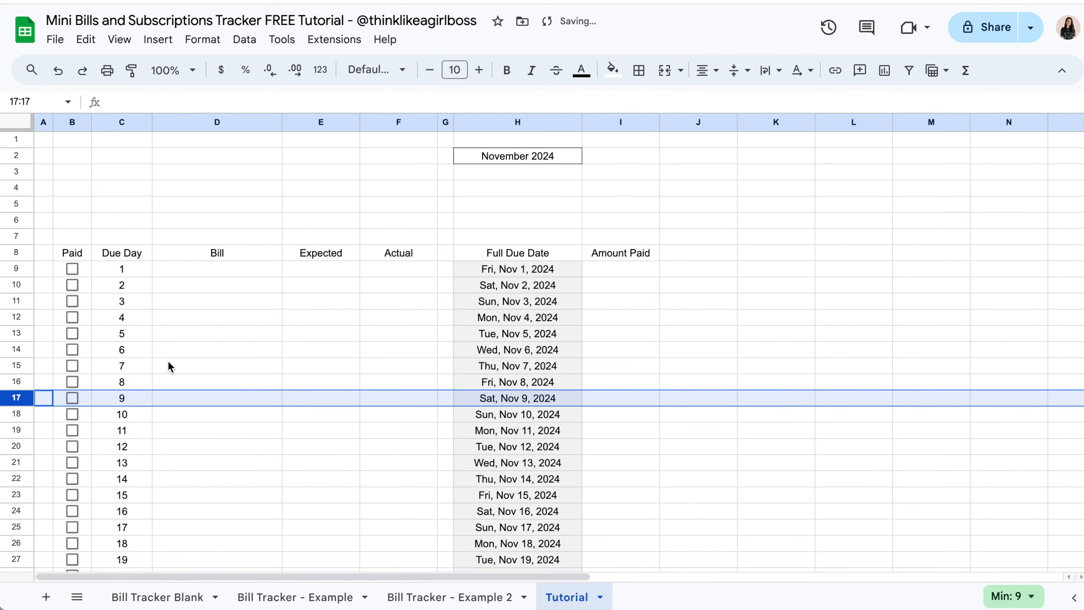
pyautogui.click(514, 398)
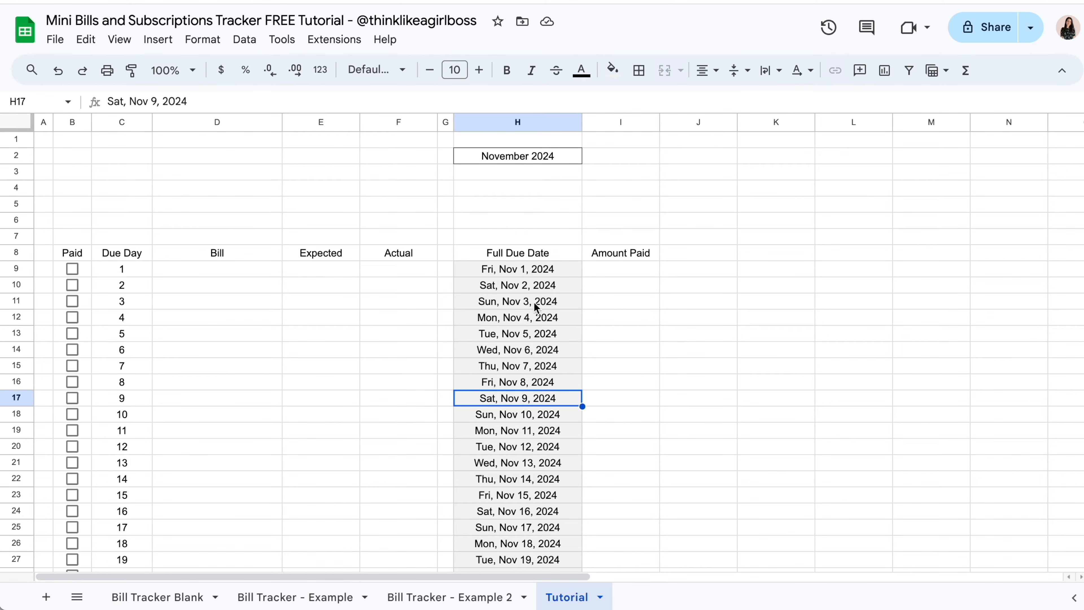
pyautogui.click(524, 274)
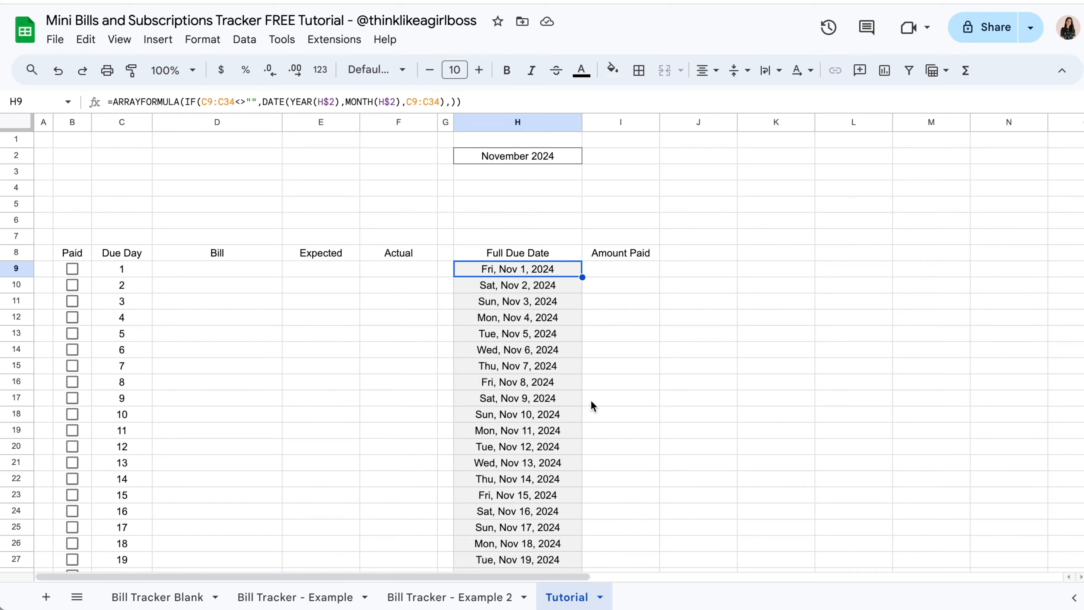
pyautogui.scroll(-3, 474, 379)
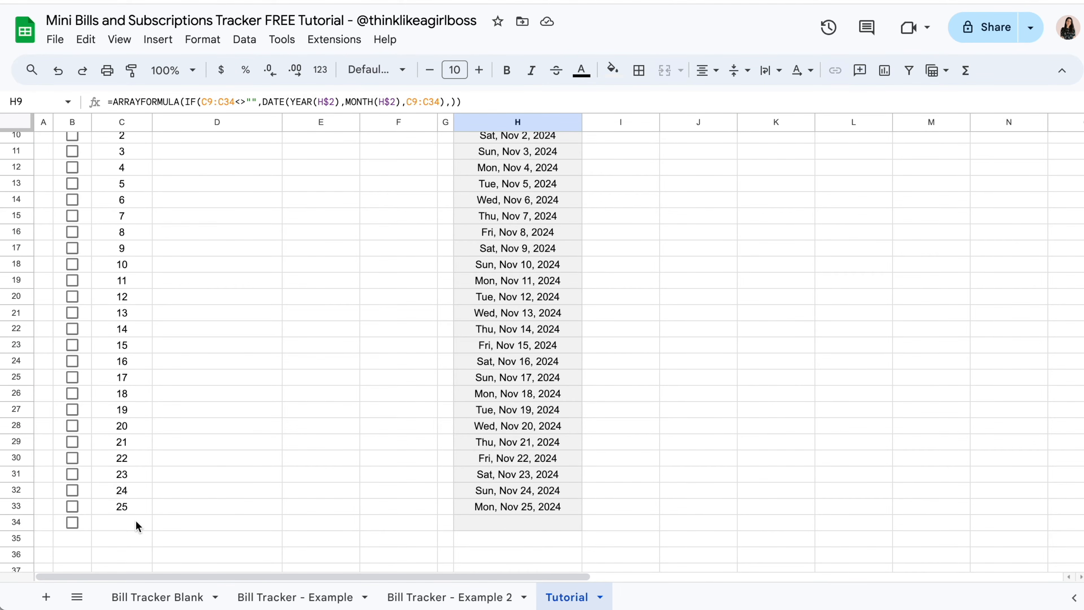
# - Set the SEQUENCE count in C9 to 26 and check the last Due Day row
pyautogui.scroll(3, 136, 526)
pyautogui.click(136, 241)
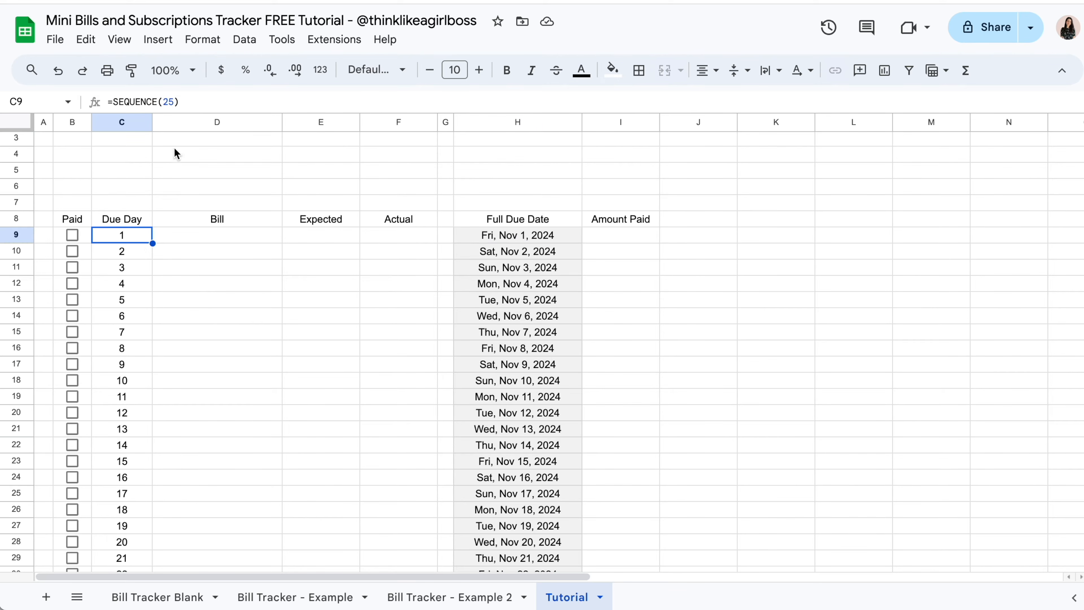
pyautogui.click(175, 103)
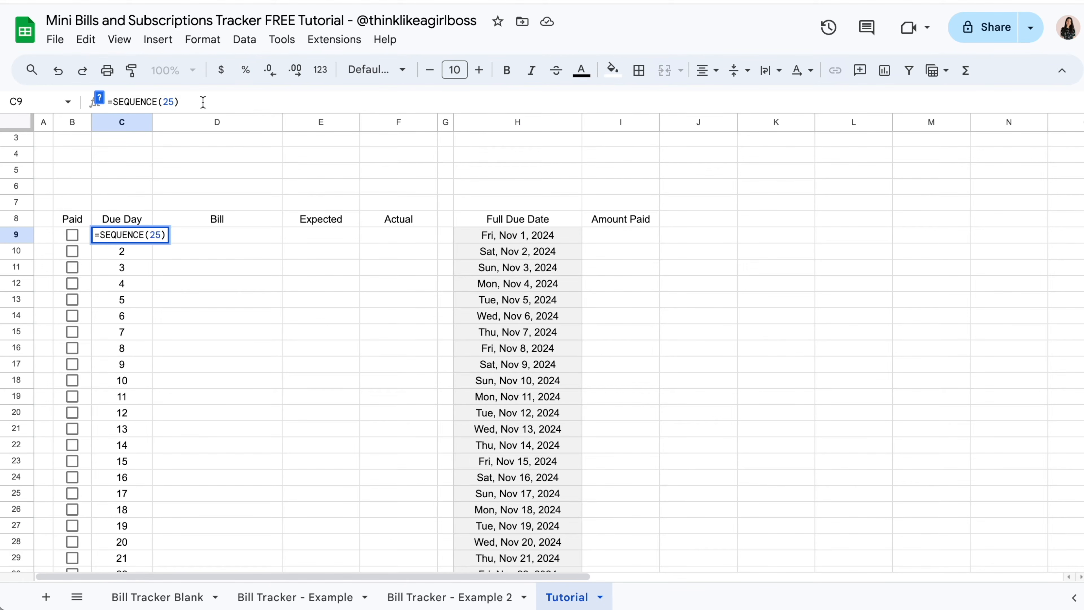
pyautogui.press('BackSpace')
pyautogui.write('6')
pyautogui.press('Return')
pyautogui.scroll(-5, 154, 394)
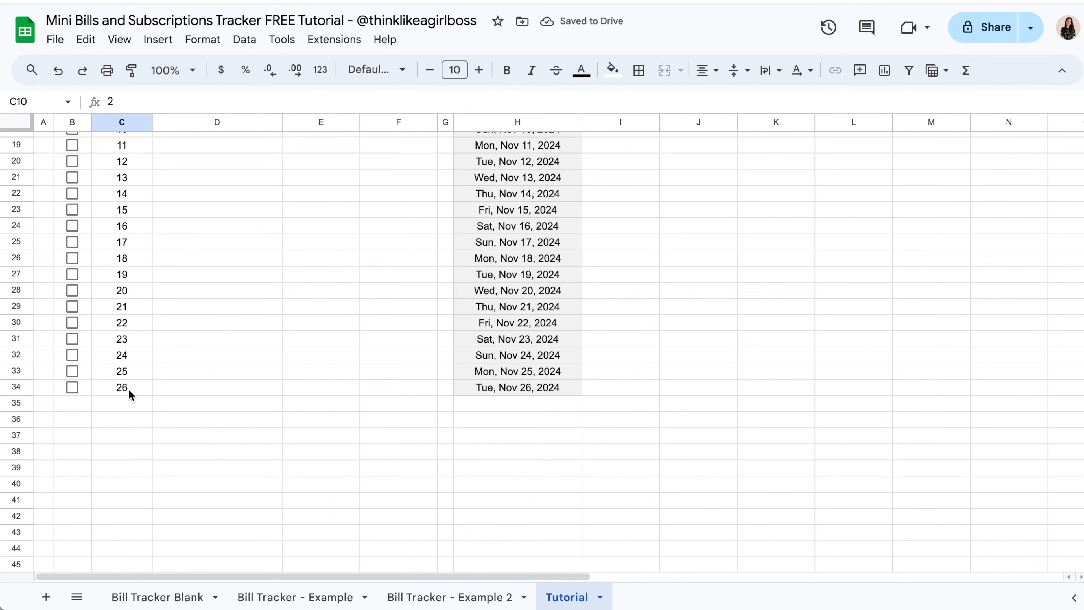
pyautogui.scroll(5, 610, 314)
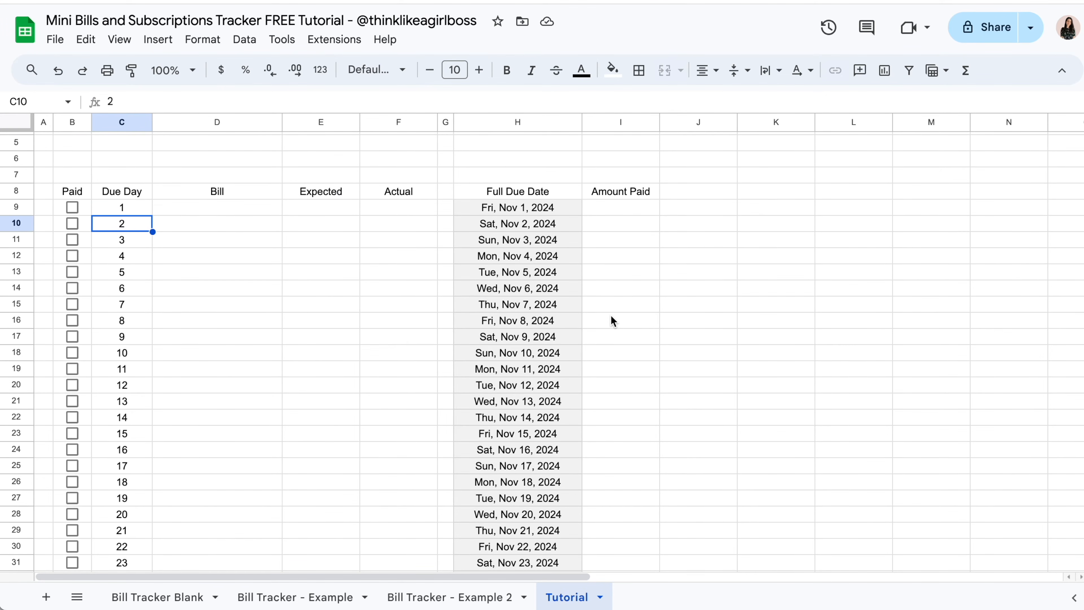
# - Check the Full Due Date column down to row 34 against the ranges in H9's formula
pyautogui.scroll(-3, 549, 473)
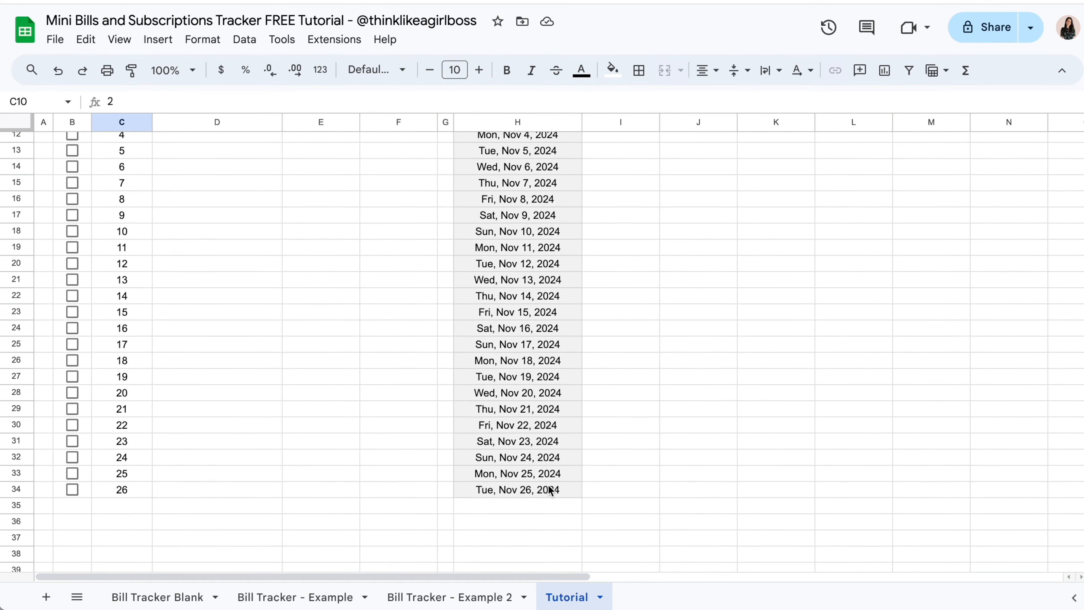
pyautogui.scroll(5, 550, 487)
pyautogui.click(472, 268)
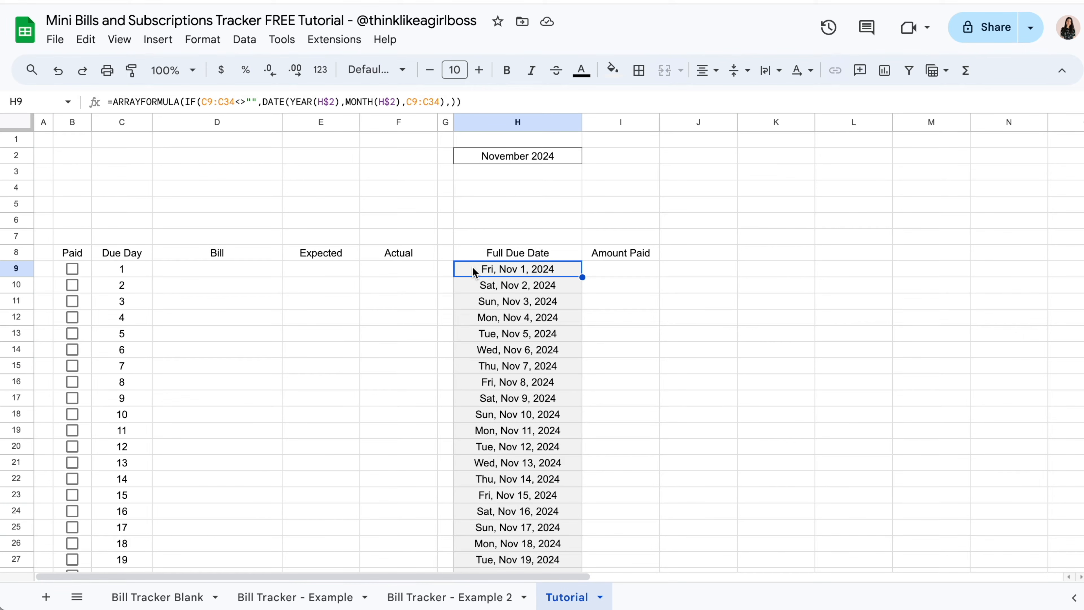
pyautogui.scroll(-5, 473, 270)
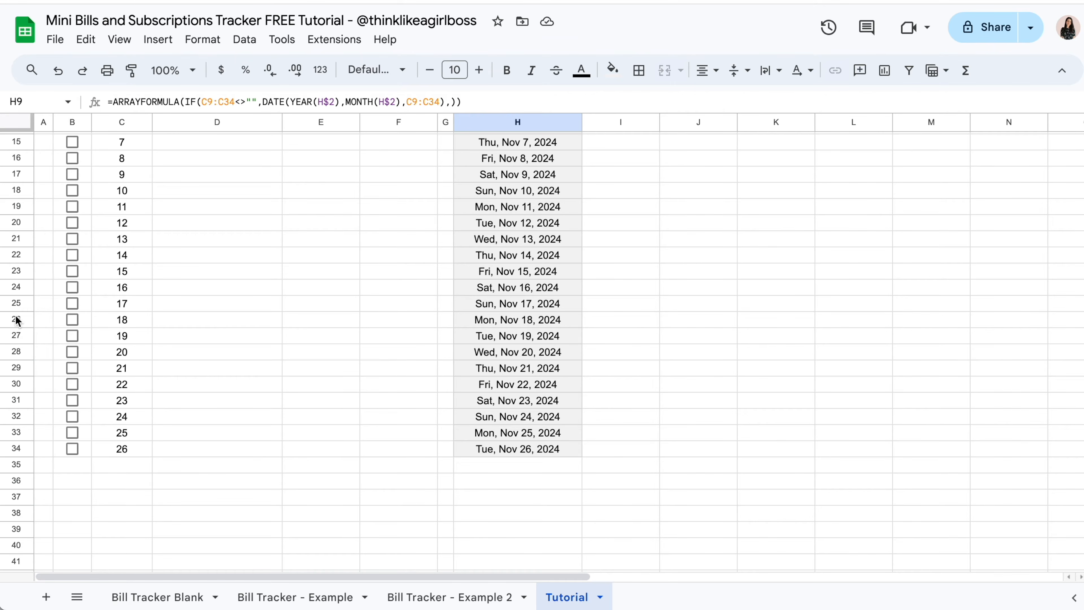
pyautogui.scroll(4, 21, 189)
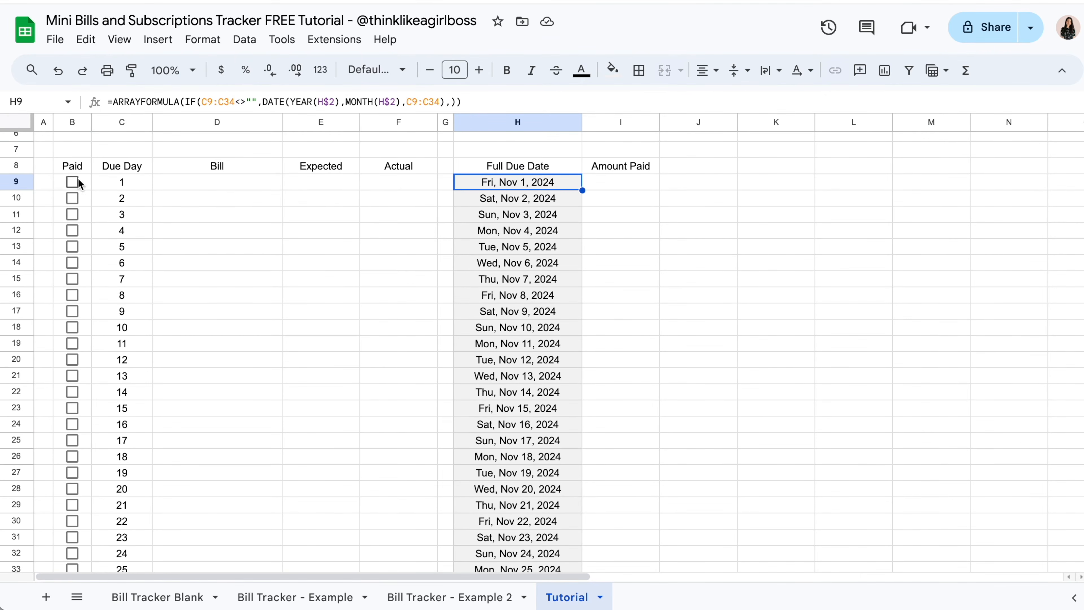
pyautogui.scroll(-4, 184, 260)
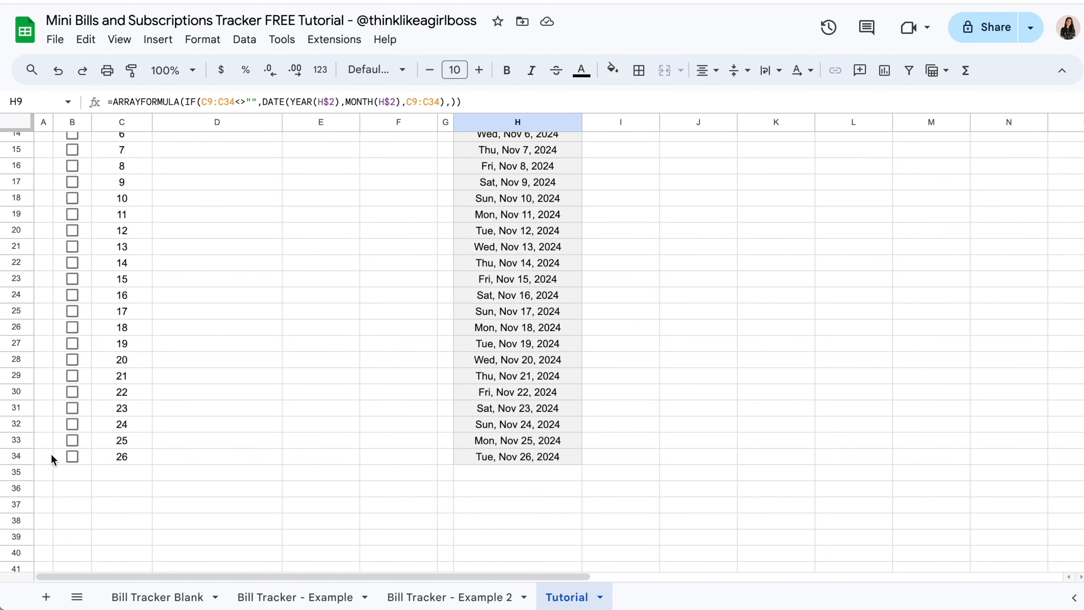
pyautogui.scroll(1, 303, 371)
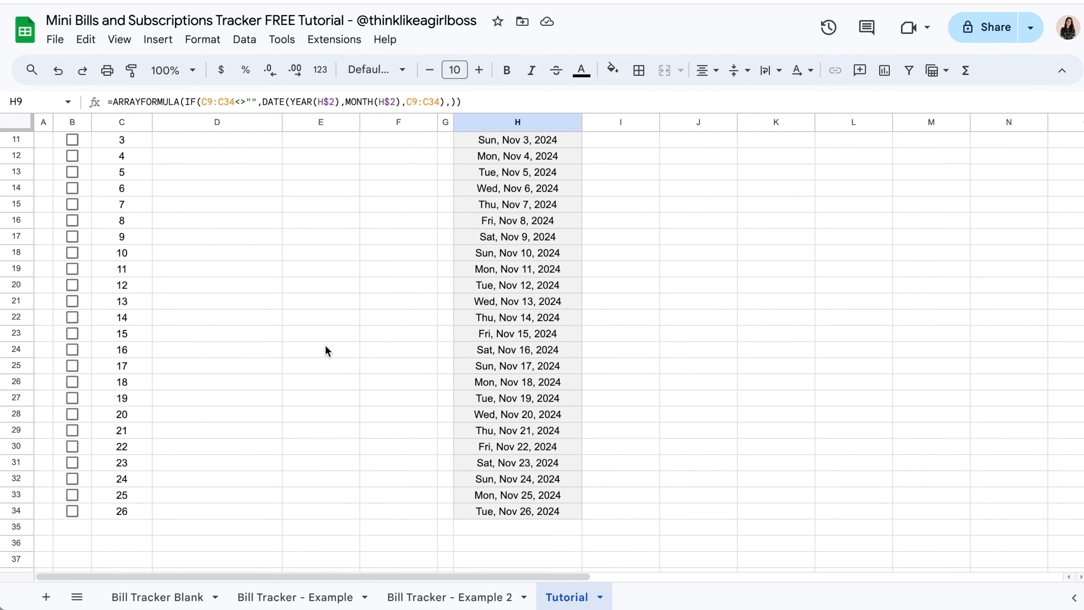
# - Delete row 16 from the tracker table
pyautogui.click(17, 220)
pyautogui.rightClick(25, 221)
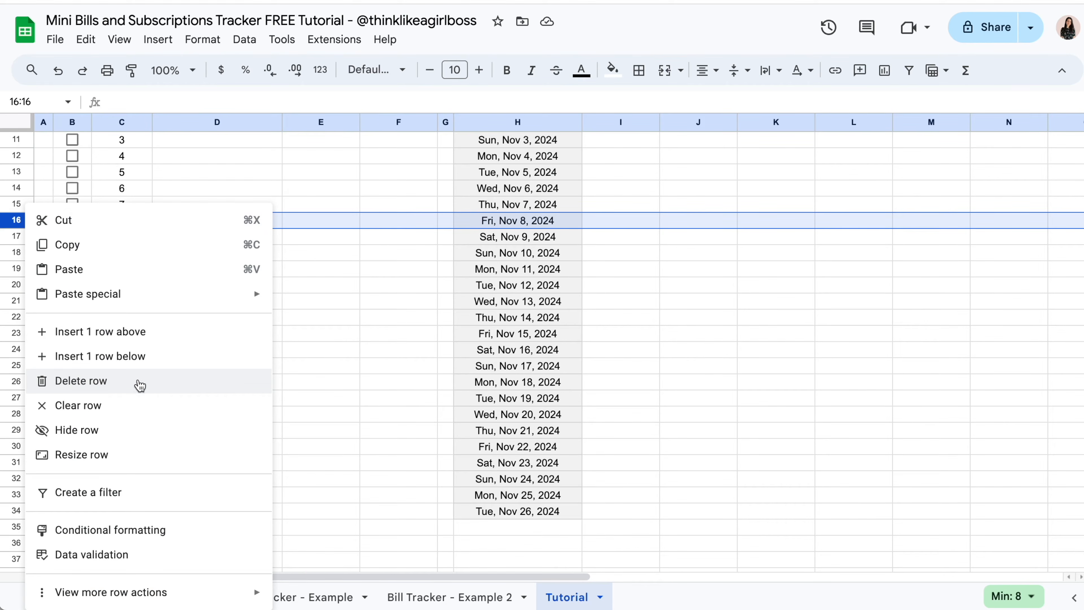
pyautogui.click(136, 382)
pyautogui.click(307, 382)
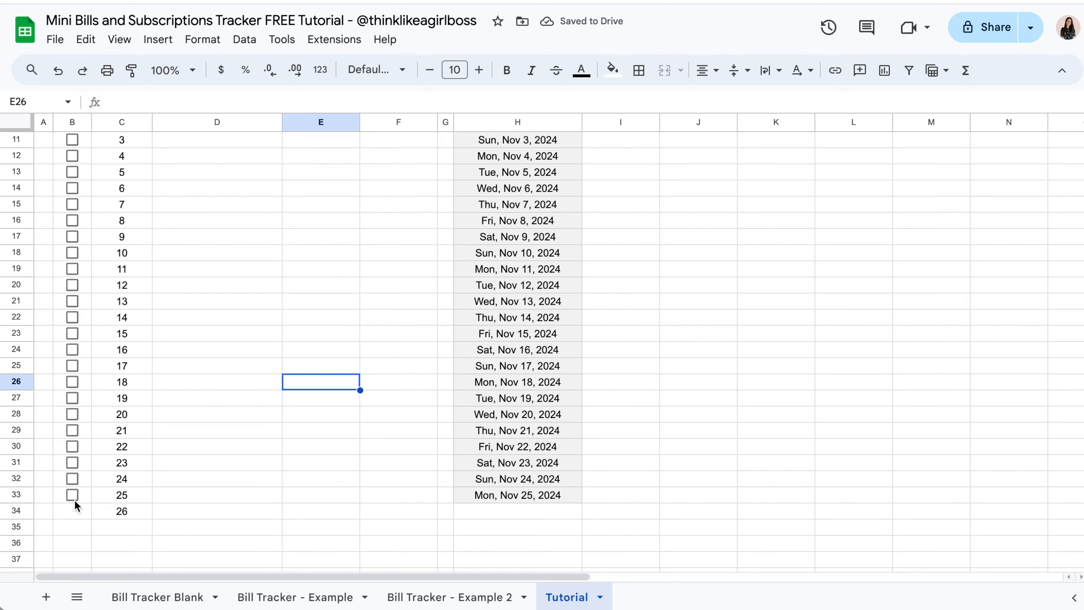
# - Set the SEQUENCE count in C9 to 25 and check the last rows of the table
pyautogui.scroll(3, 122, 512)
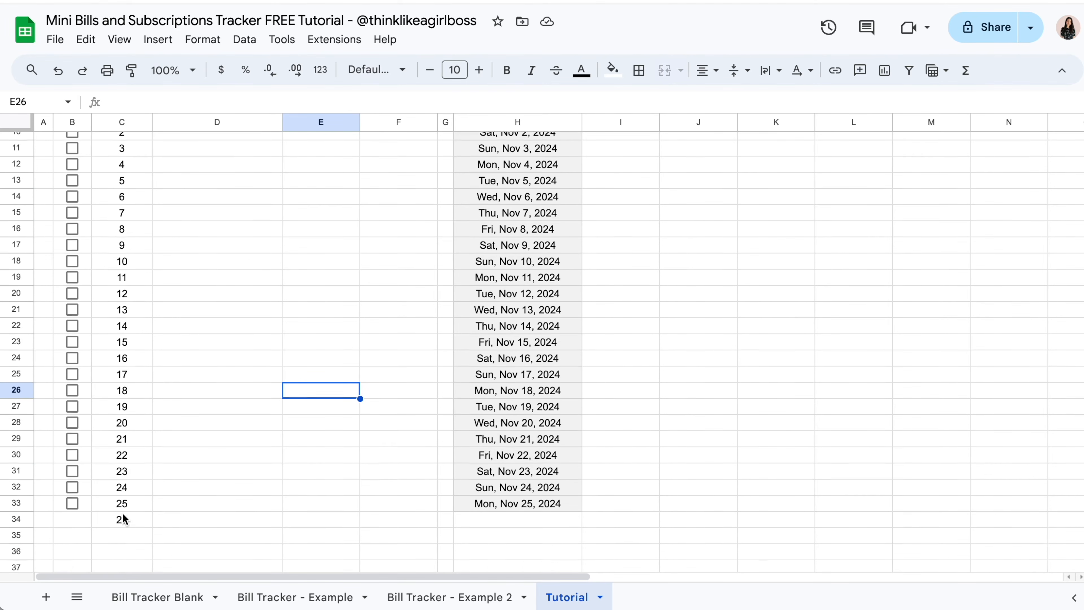
pyautogui.click(128, 206)
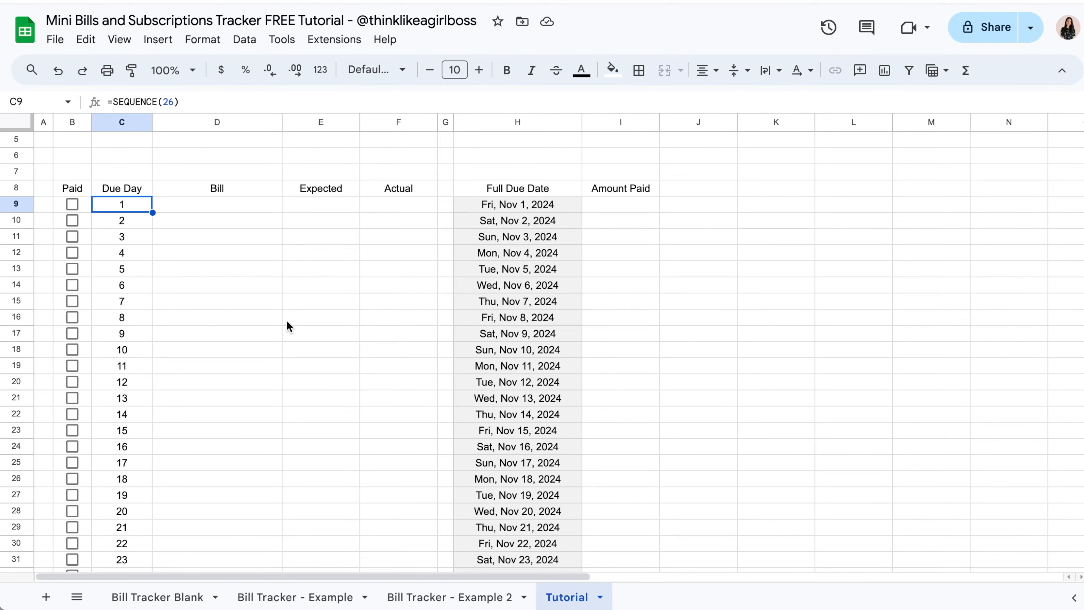
pyautogui.click(174, 102)
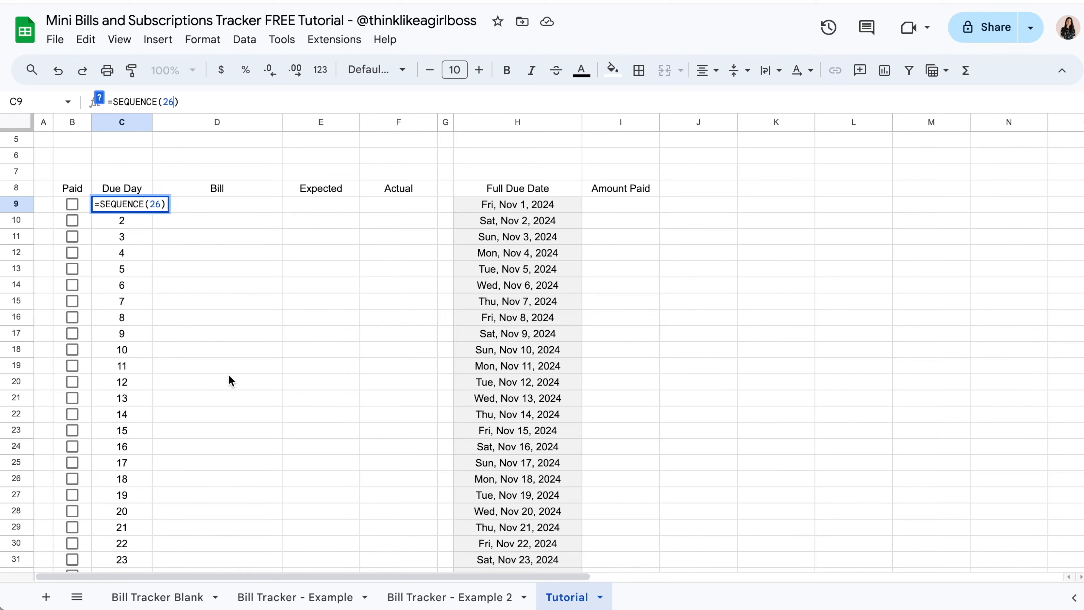
pyautogui.press('BackSpace')
pyautogui.write('5')
pyautogui.press('Return')
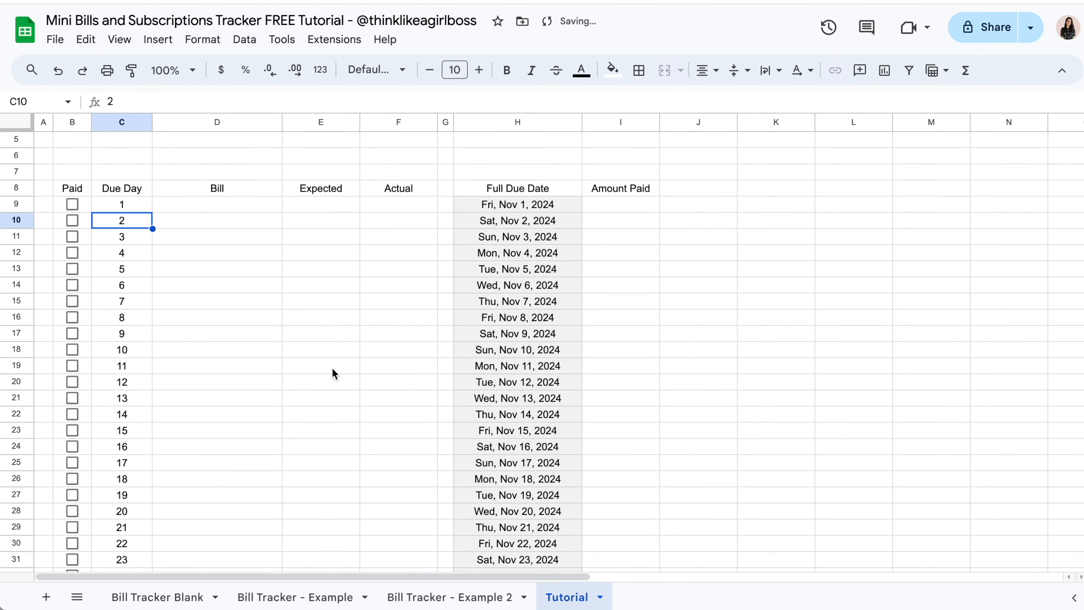
pyautogui.click(324, 368)
pyautogui.scroll(-3, 335, 374)
pyautogui.scroll(2, 336, 372)
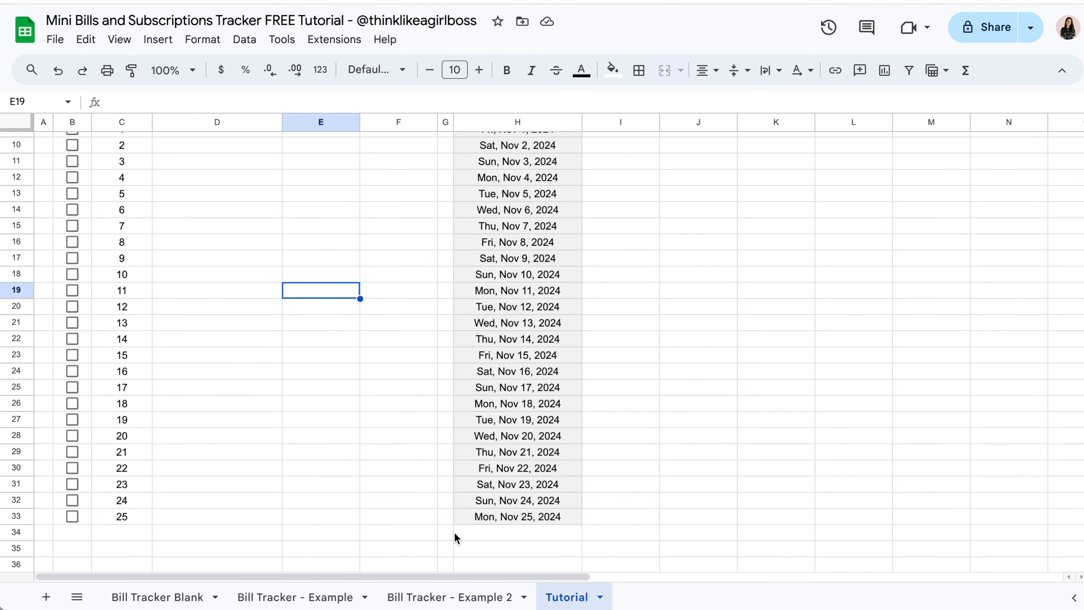
pyautogui.scroll(3, 135, 516)
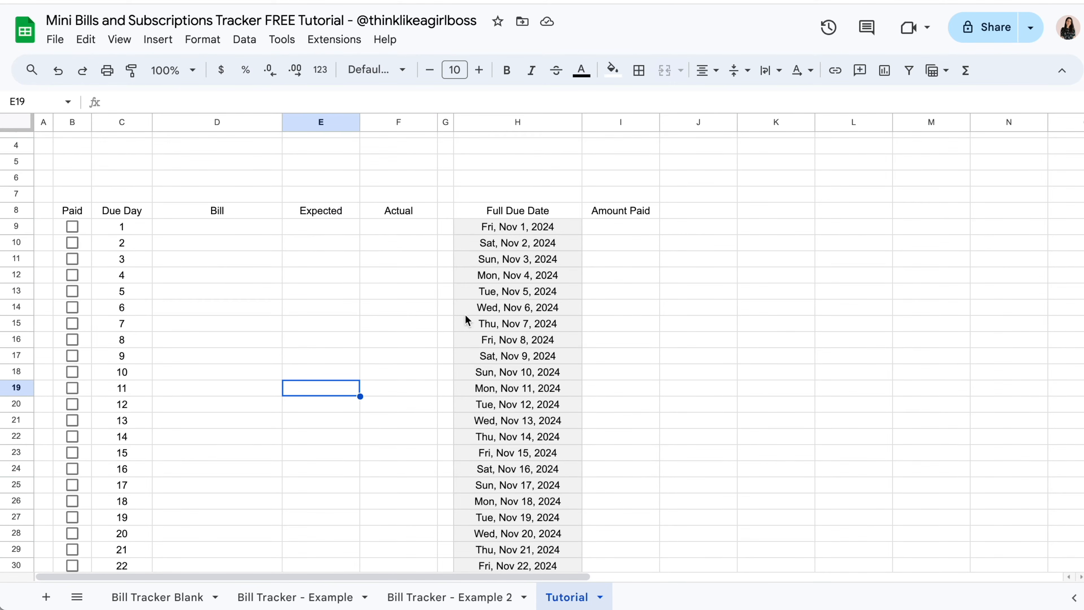
# - Check the ranges in H9's ARRAYFORMULA and select the first Amount Paid cell, I9
pyautogui.click(540, 233)
pyautogui.scroll(2, 540, 233)
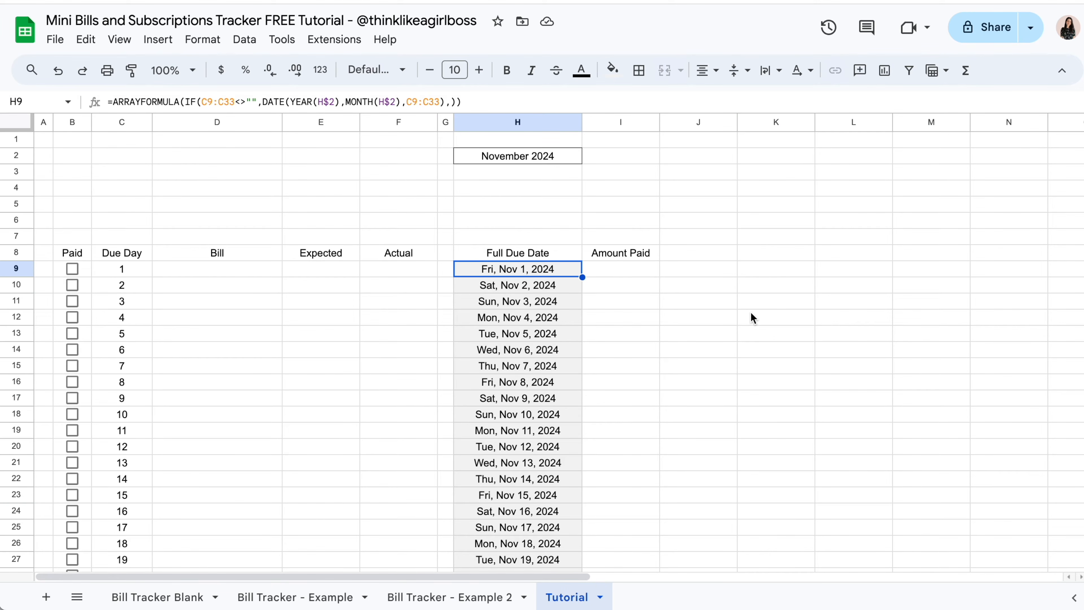
pyautogui.click(636, 273)
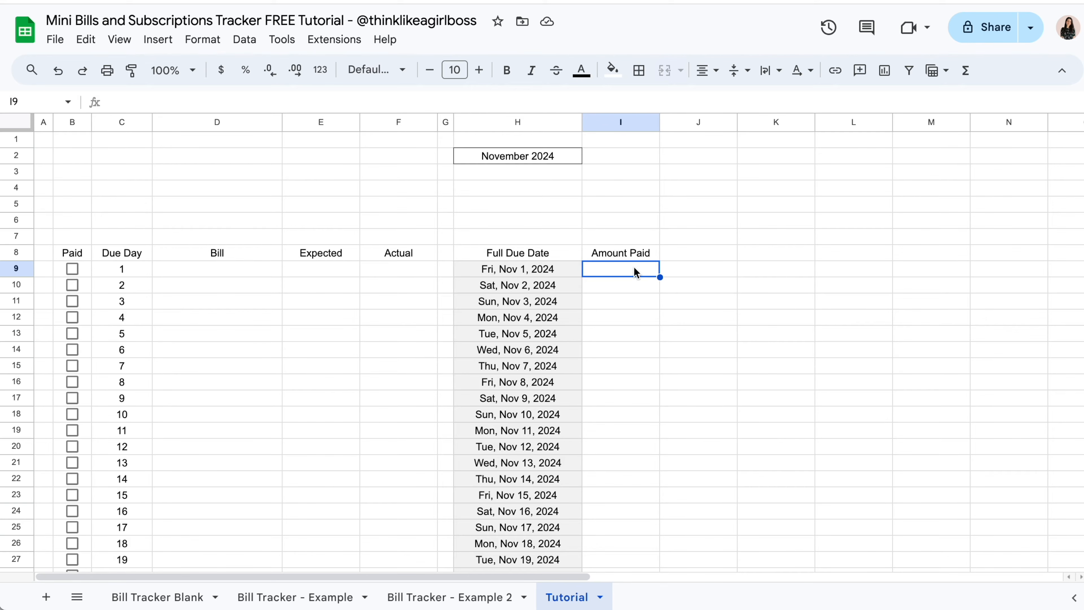
pyautogui.moveTo(636, 273); pyautogui.dragTo(625, 414)
pyautogui.click(710, 339)
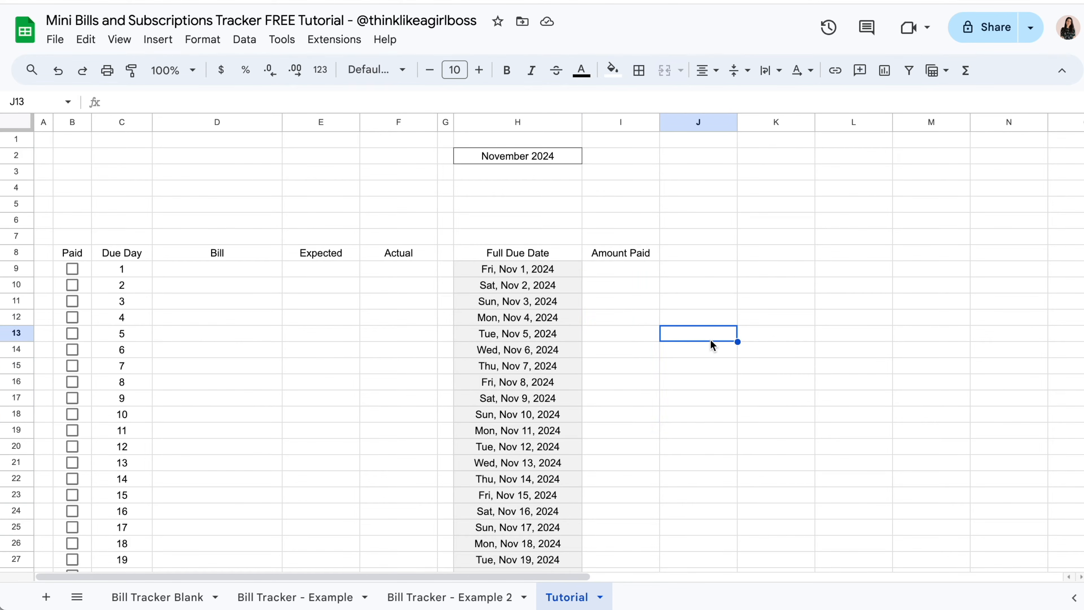
# - Check the header layout on the Bill Tracker Blank sheet and merge cells B2:F2 on the Tutorial sheet
pyautogui.click(167, 597)
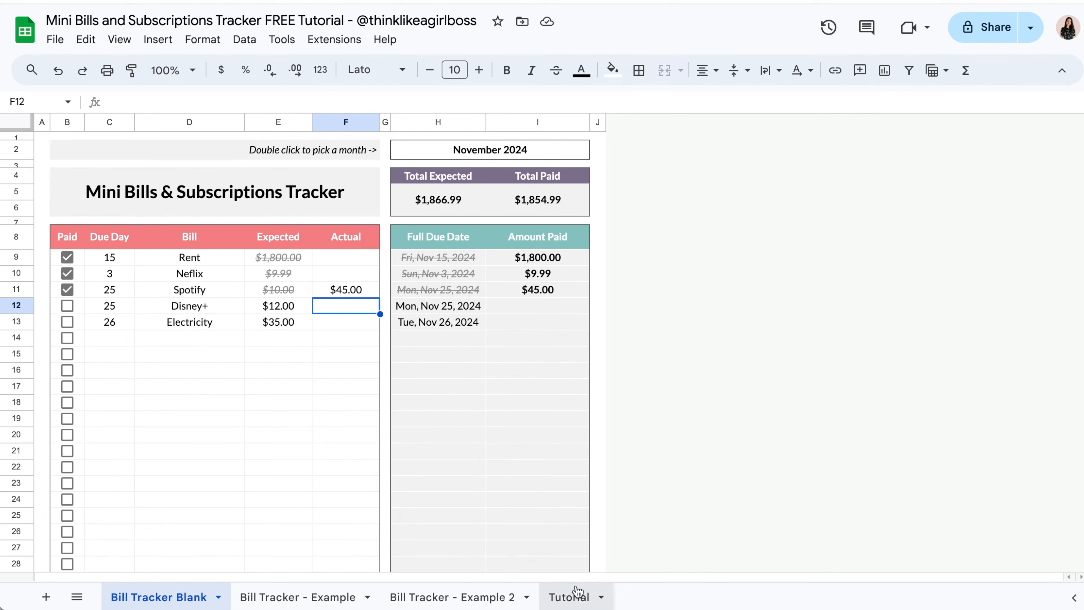
pyautogui.click(572, 596)
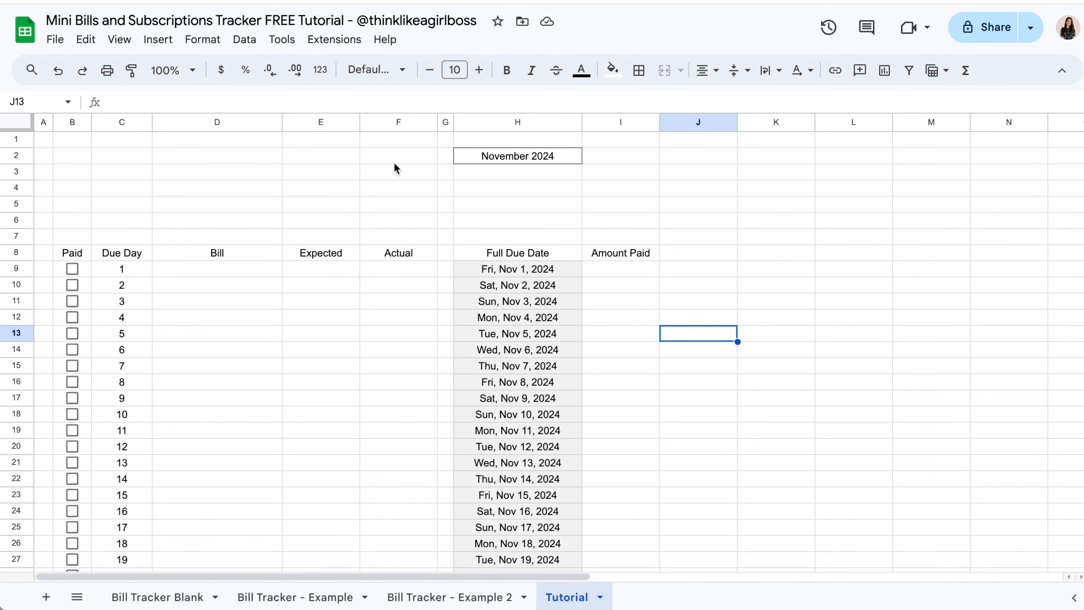
pyautogui.click(166, 597)
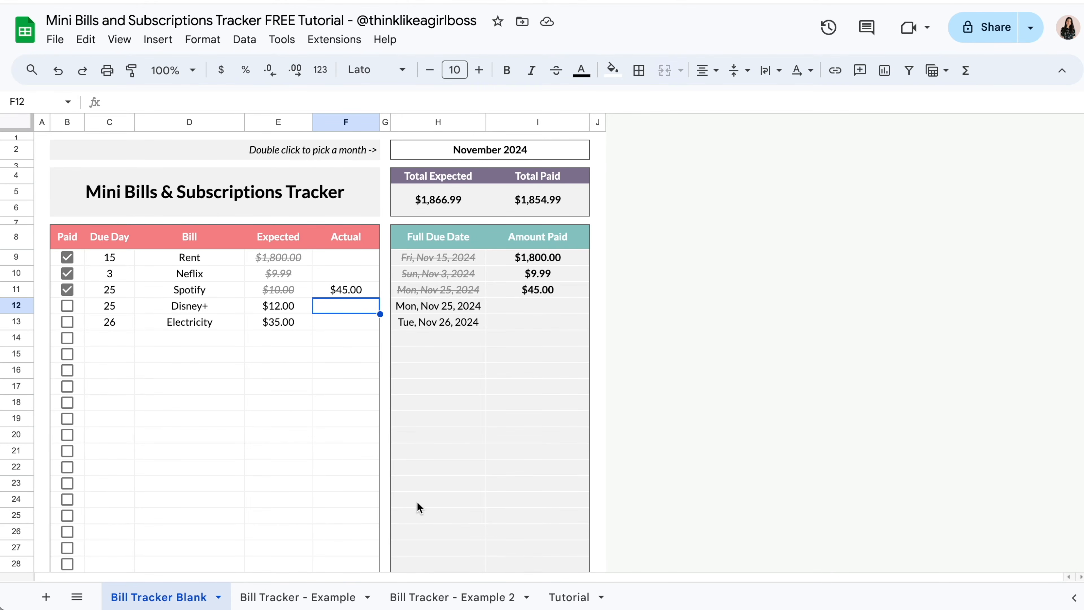
pyautogui.click(568, 595)
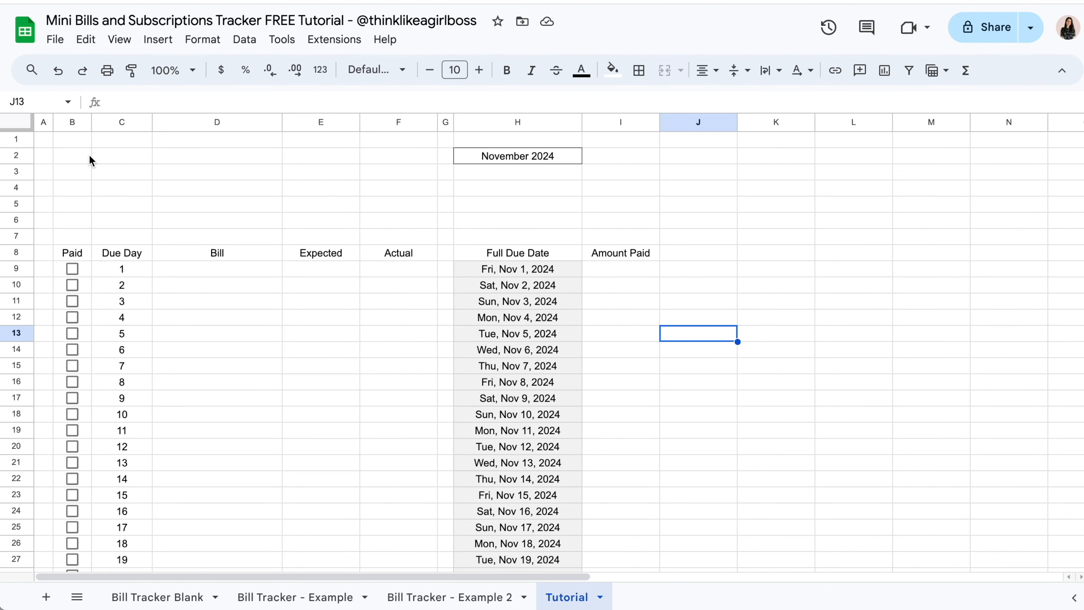
pyautogui.moveTo(72, 156); pyautogui.dragTo(376, 159)
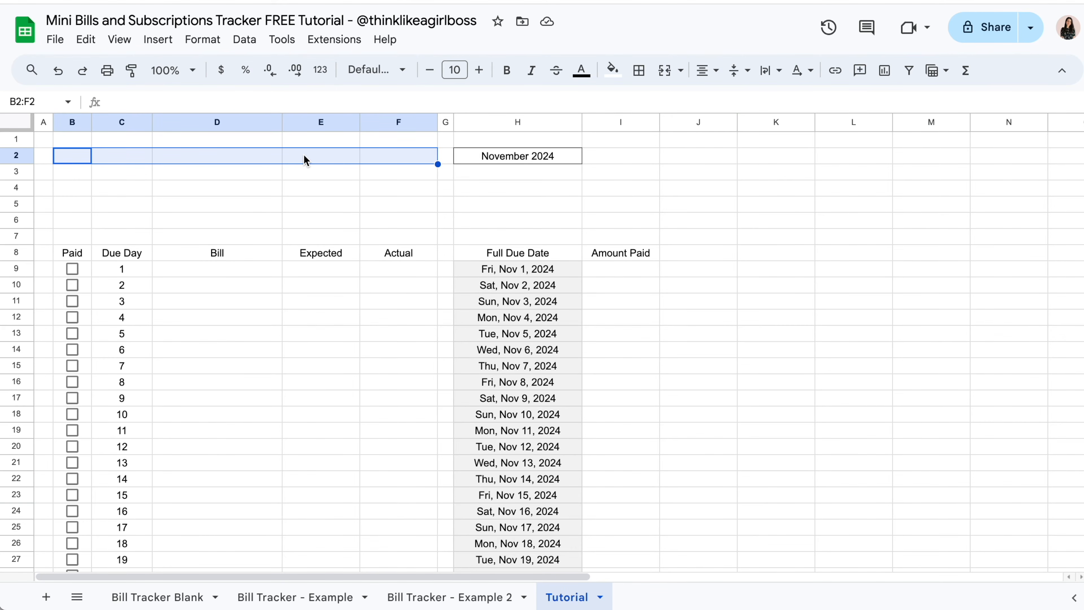
pyautogui.click(665, 72)
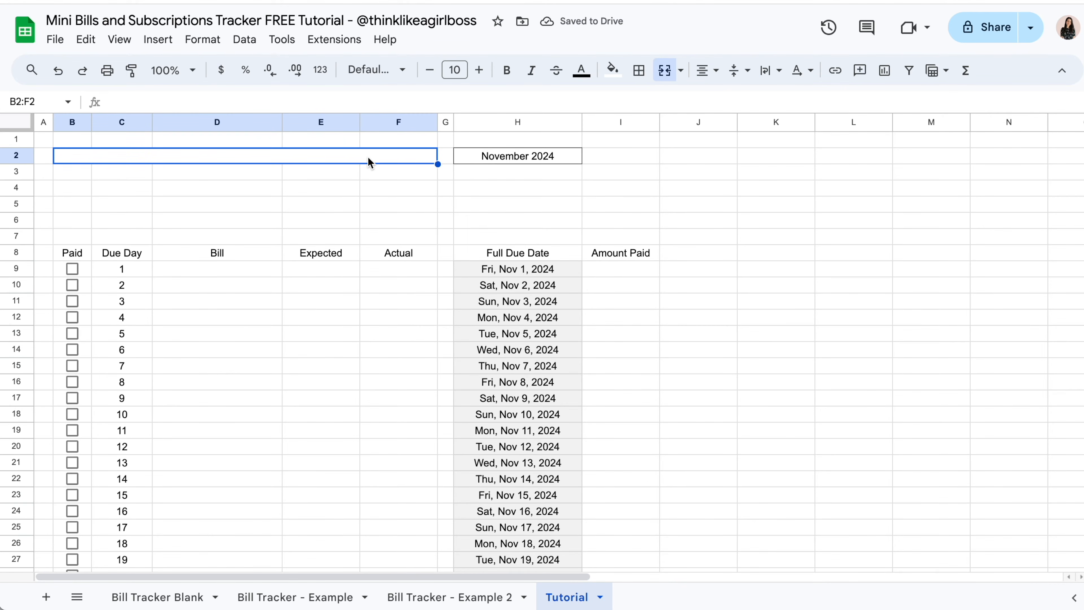
# - Enter the label "Double click to pick a month ->" in the merged cell B2:F2
pyautogui.write('Double cl')
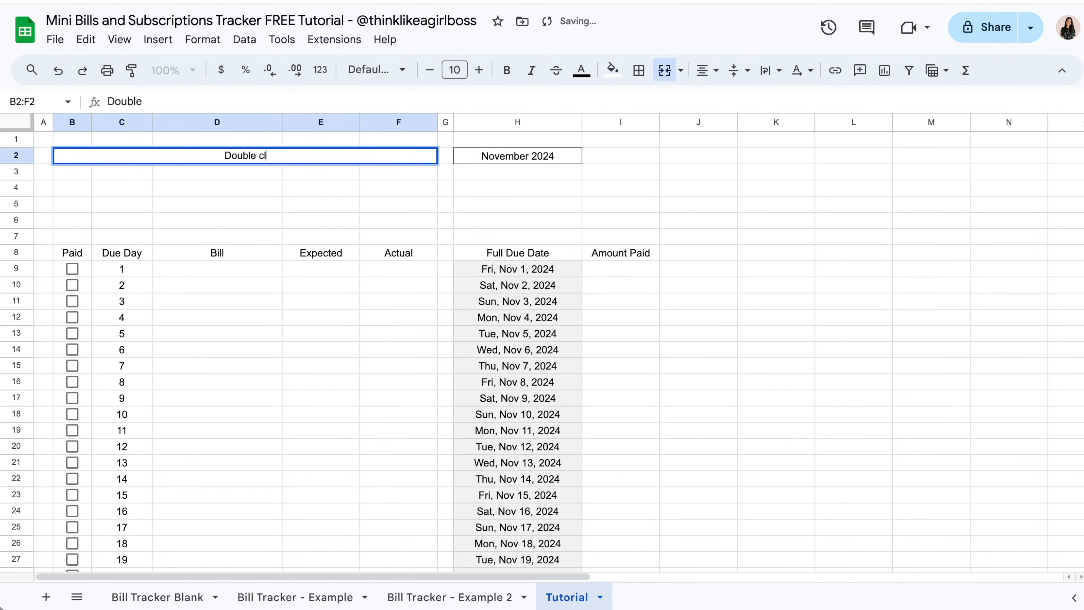
pyautogui.write('ick to pick a month')
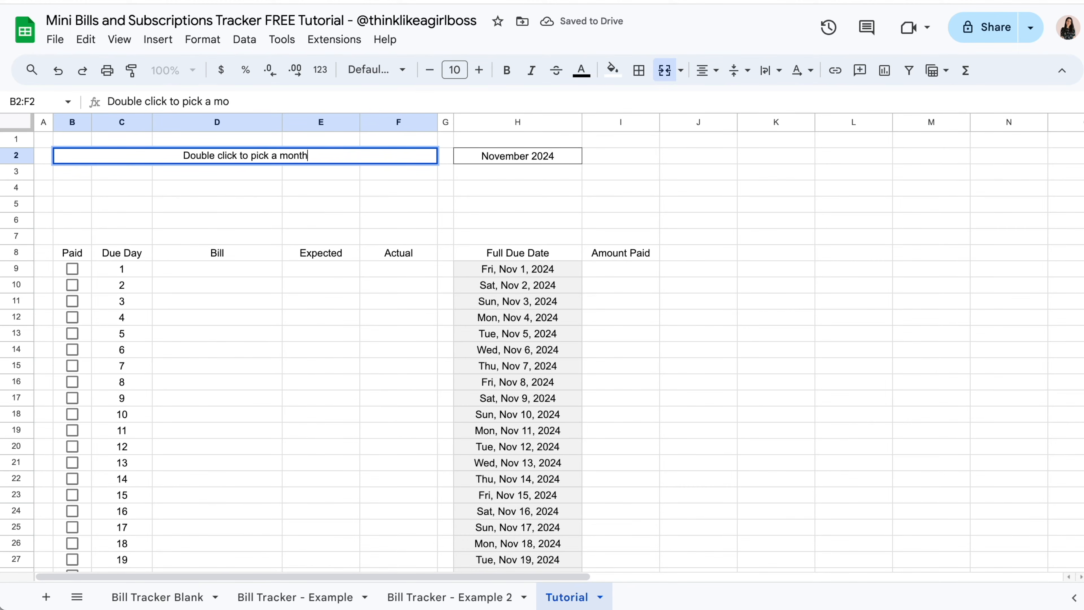
pyautogui.write(' ->')
pyautogui.press('Return')
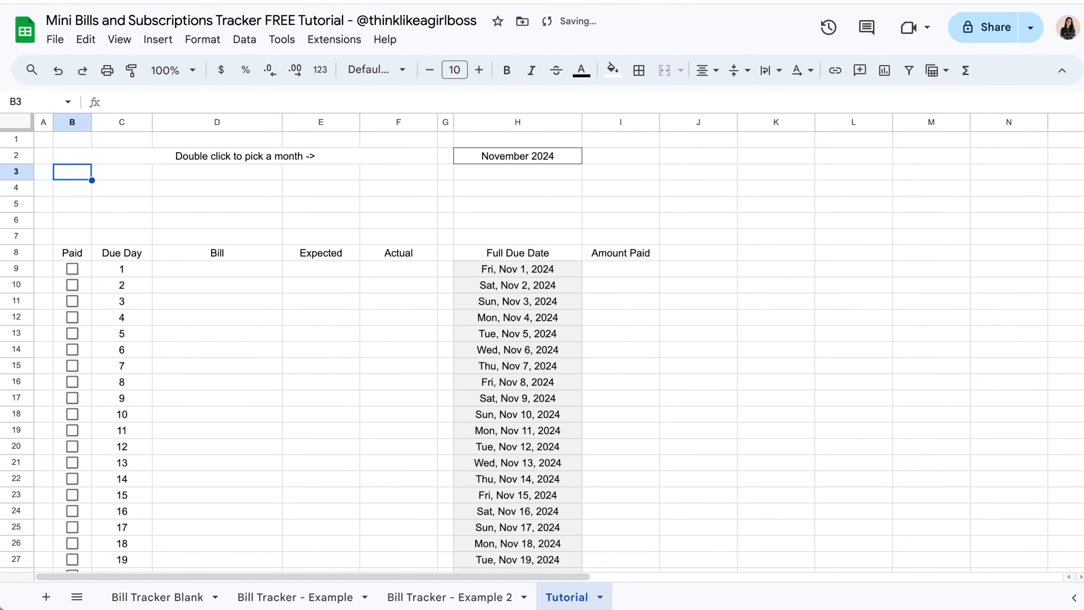
# - Right-align the month-picker label in B2:F2 and fill its cell with the lightest gray
pyautogui.press('Up')
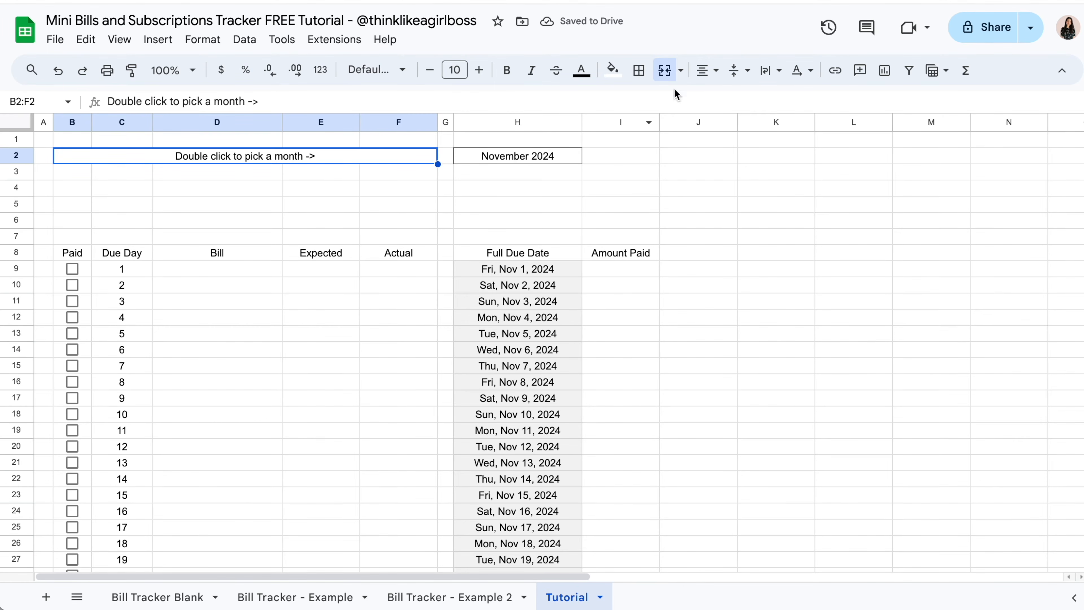
pyautogui.click(716, 78)
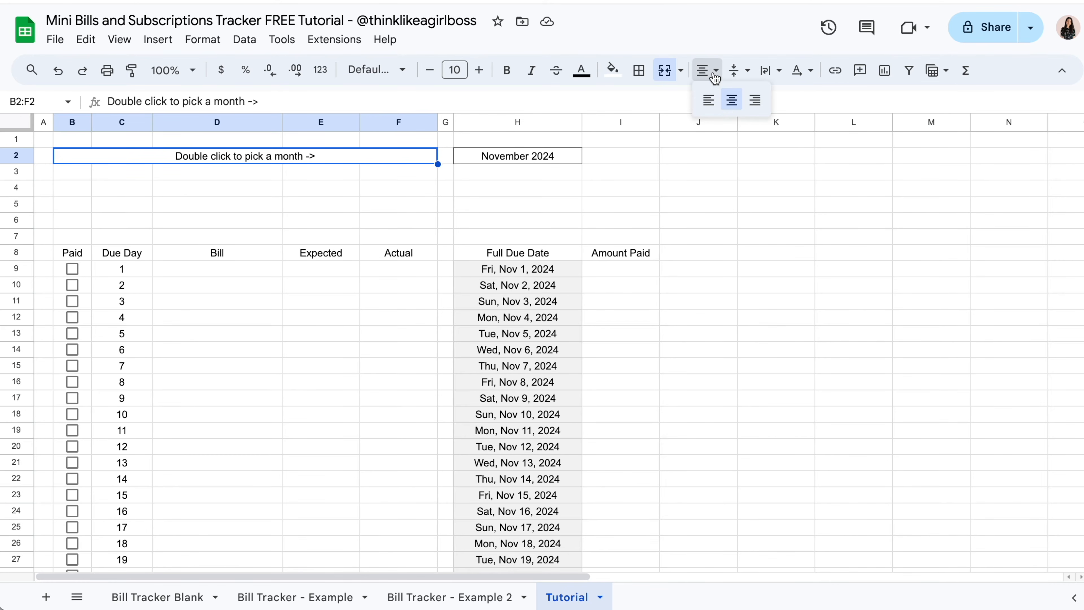
pyautogui.click(756, 100)
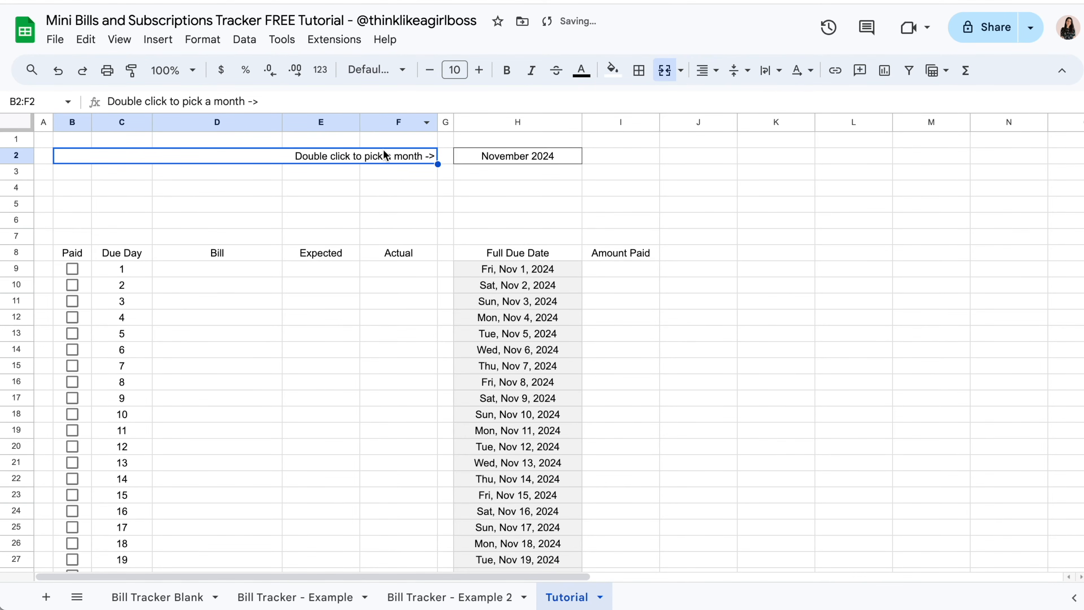
pyautogui.click(621, 74)
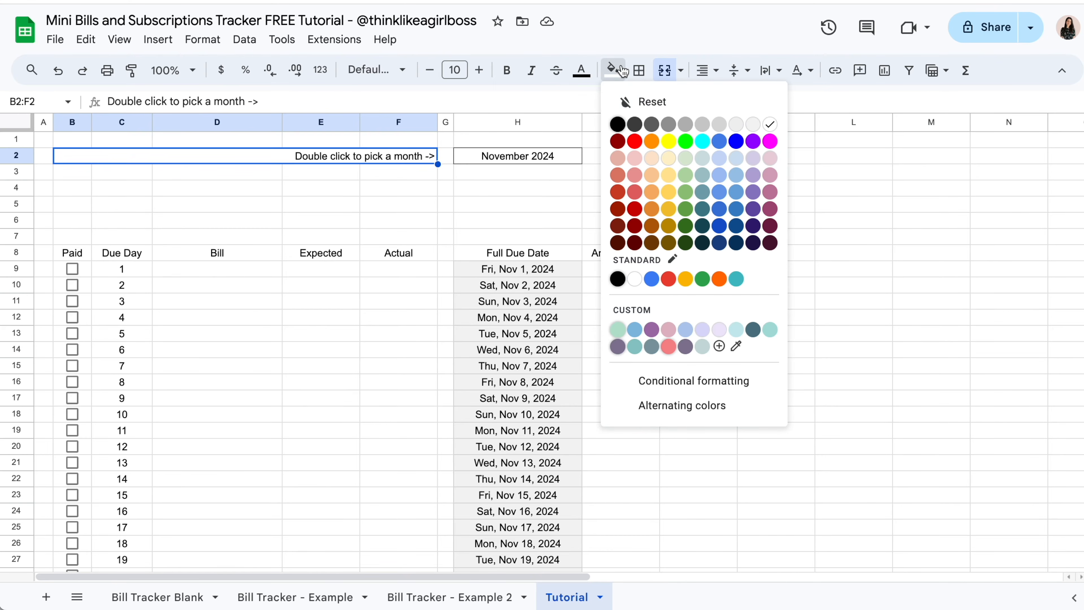
pyautogui.click(755, 128)
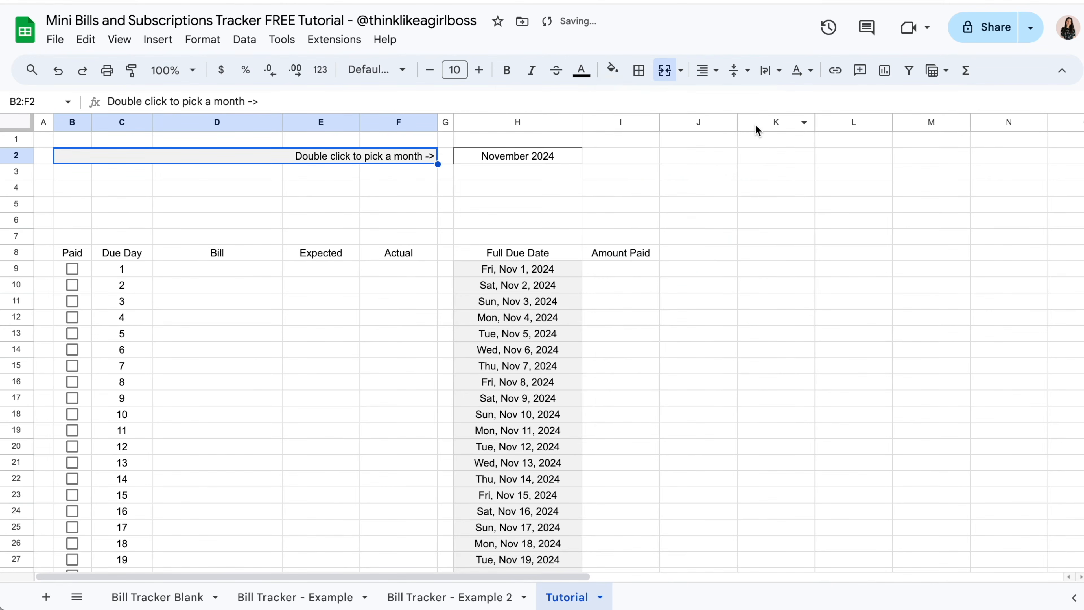
pyautogui.click(782, 207)
# - Using the Bill Tracker Blank sheet as reference, merge B4:F6 on the Tutorial sheet and enter the title "Mini Bills & Subscriptions Tracker"
pyautogui.click(158, 596)
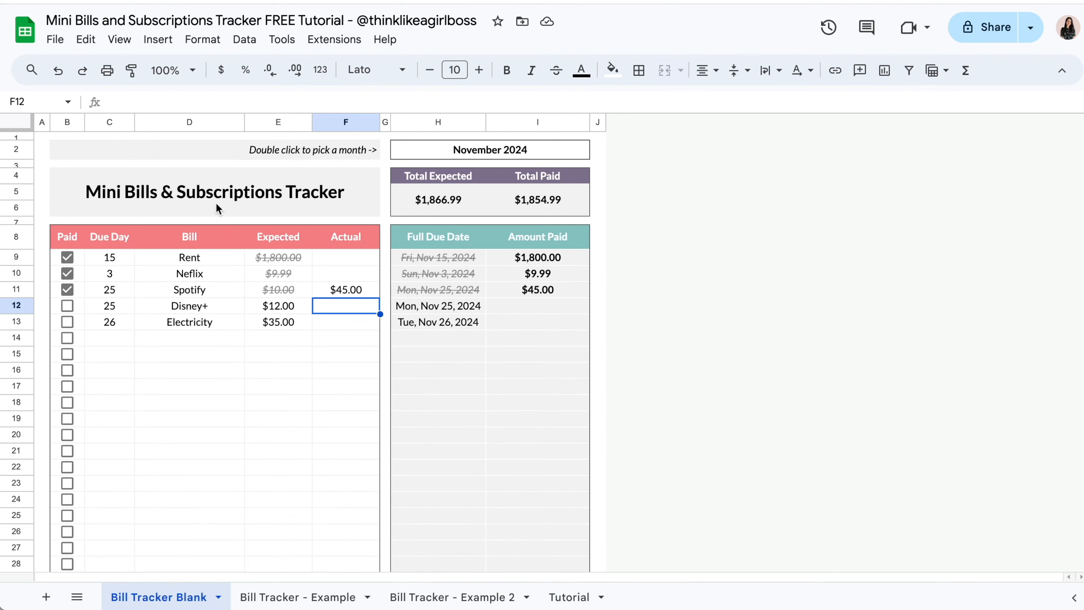
pyautogui.click(226, 196)
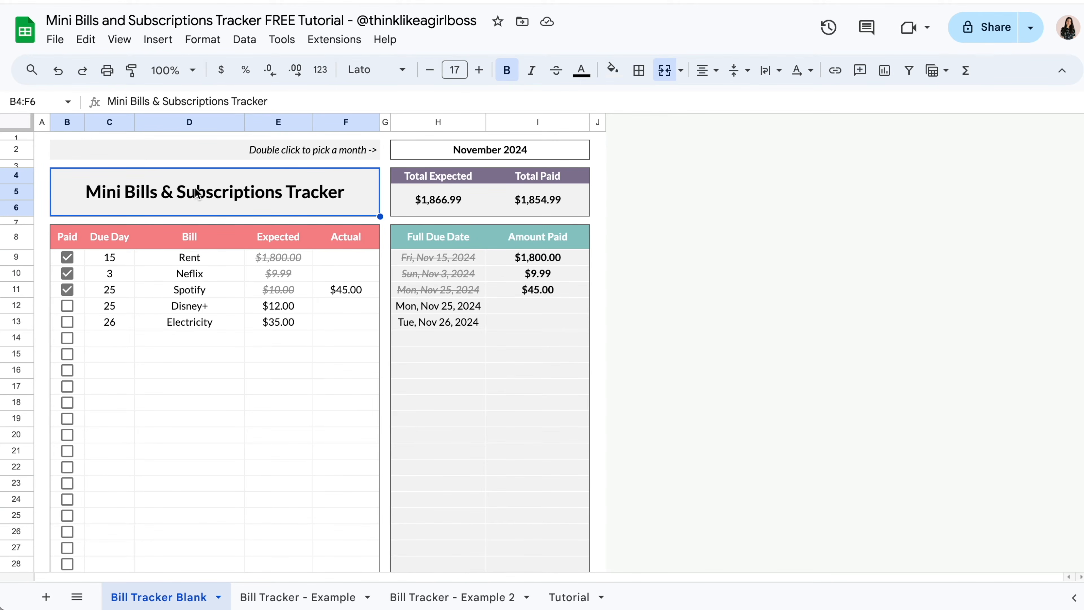
pyautogui.click(571, 597)
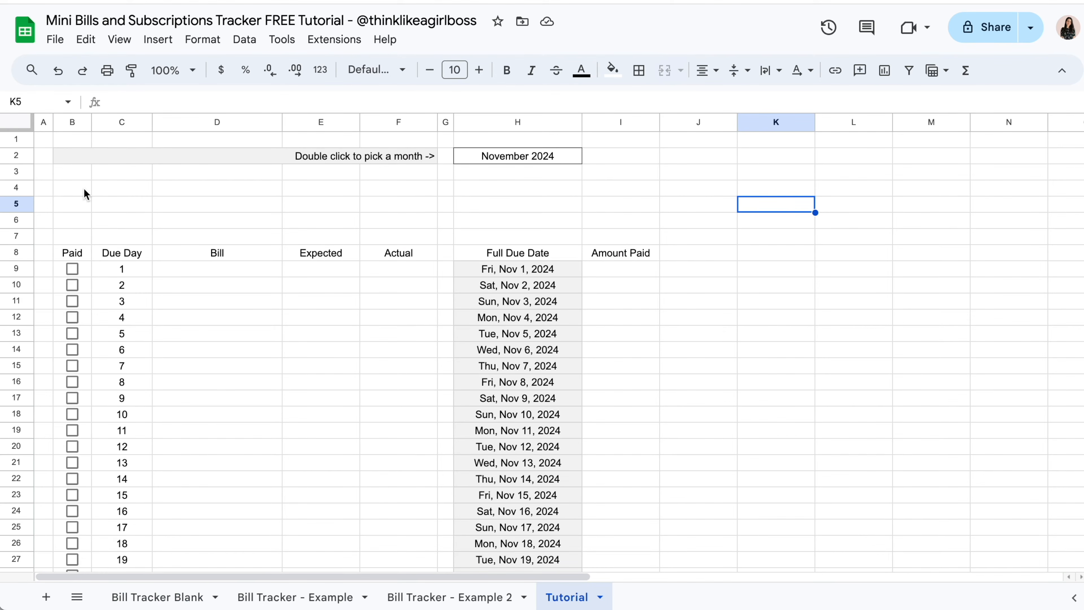
pyautogui.click(83, 189)
pyautogui.moveTo(82, 188); pyautogui.dragTo(390, 226)
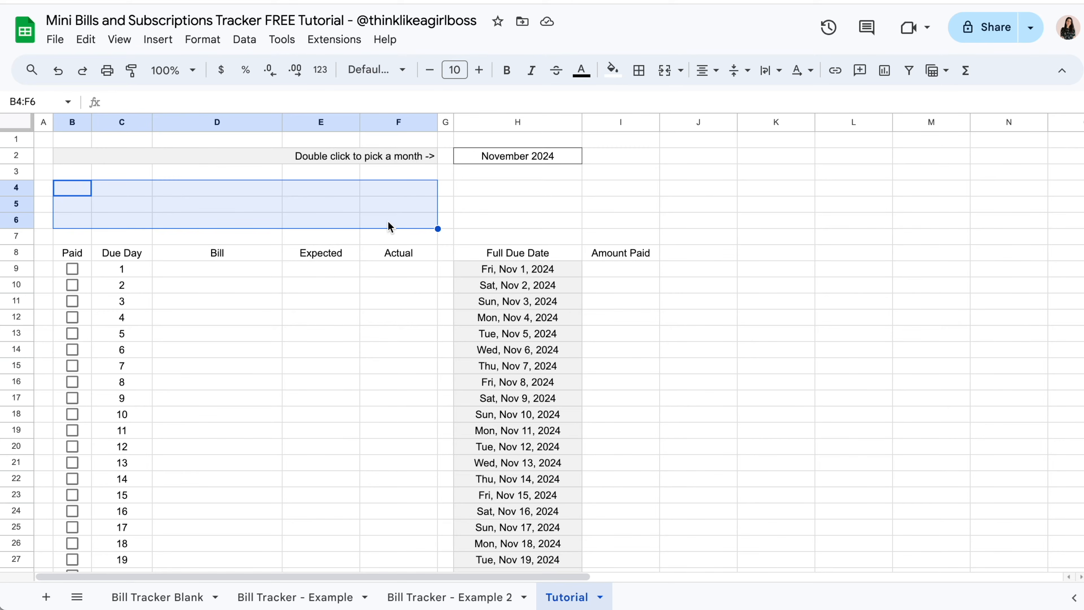
pyautogui.click(664, 70)
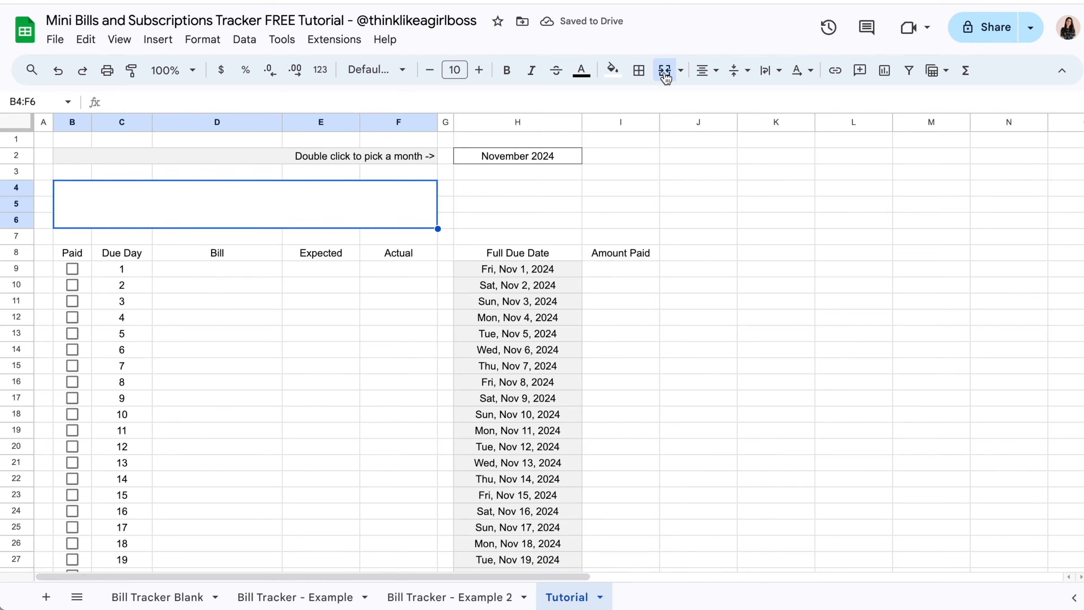
pyautogui.write('Mi')
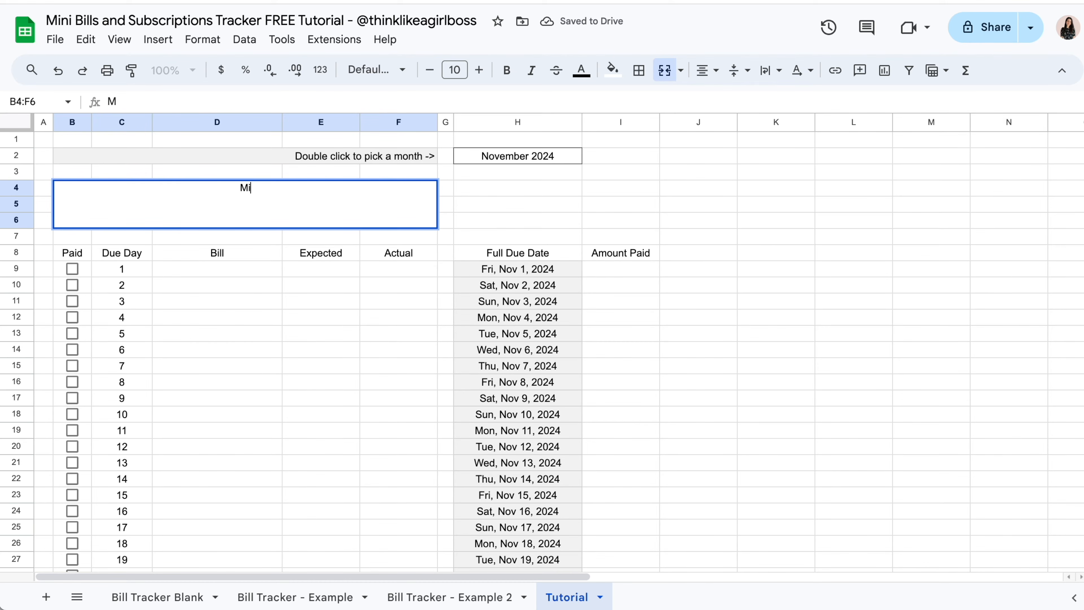
pyautogui.write('ni Bills & S')
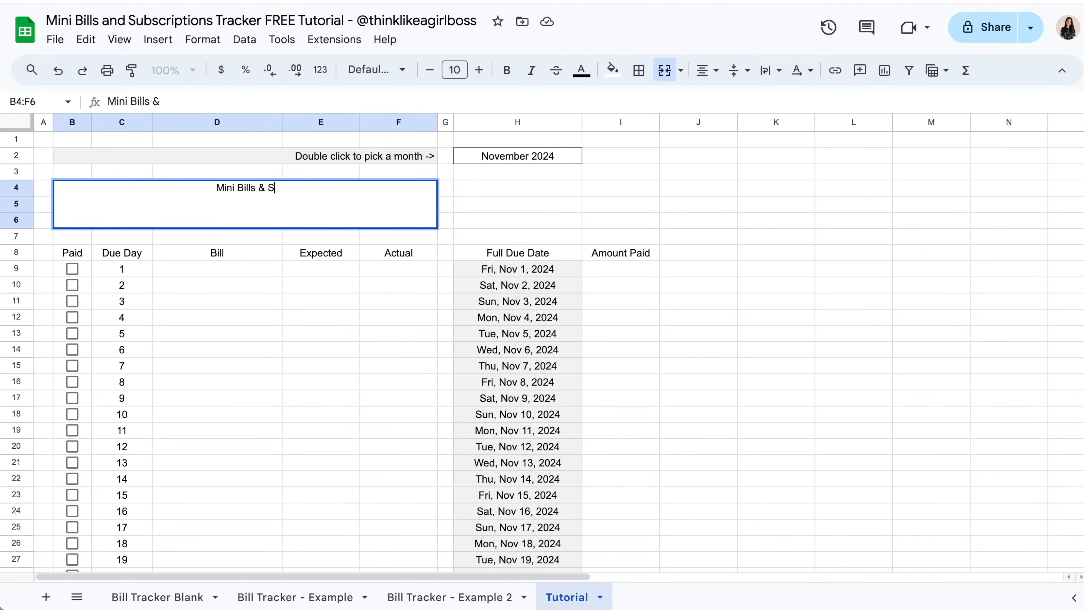
pyautogui.write('ubscriptions Tracker')
pyautogui.hotkey('ctrl', 'Return')
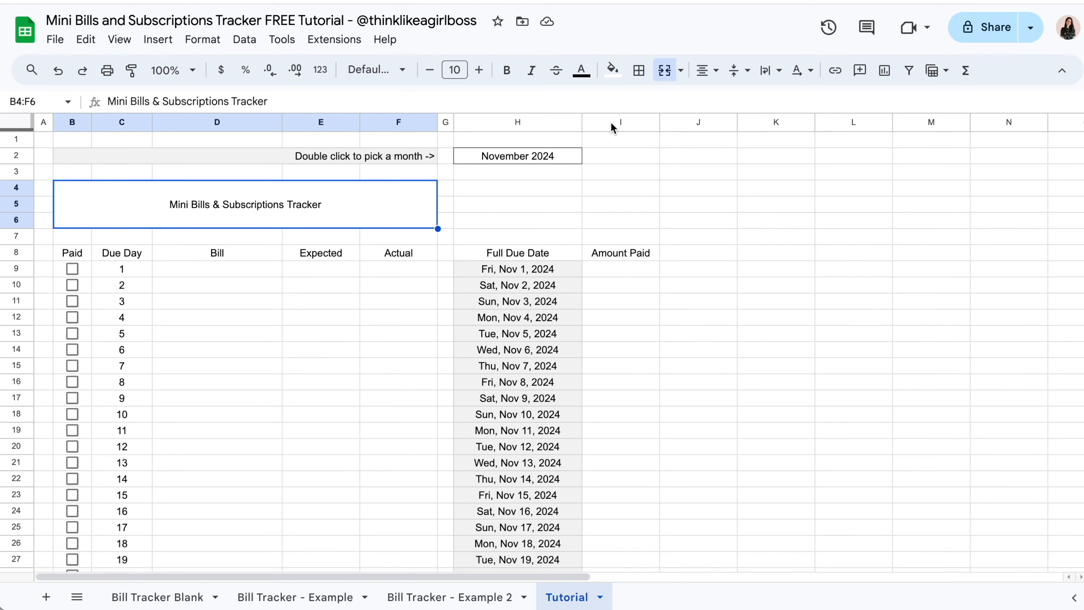
# - Fill the merged title cell B4:F6 with the lightest gray
pyautogui.click(624, 70)
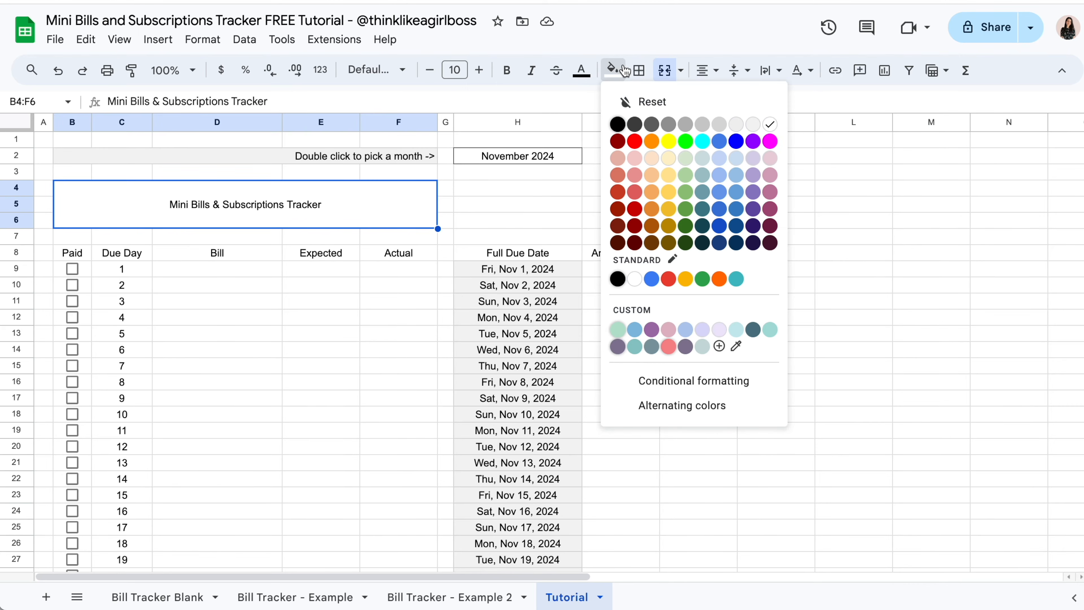
pyautogui.click(752, 124)
pyautogui.click(261, 316)
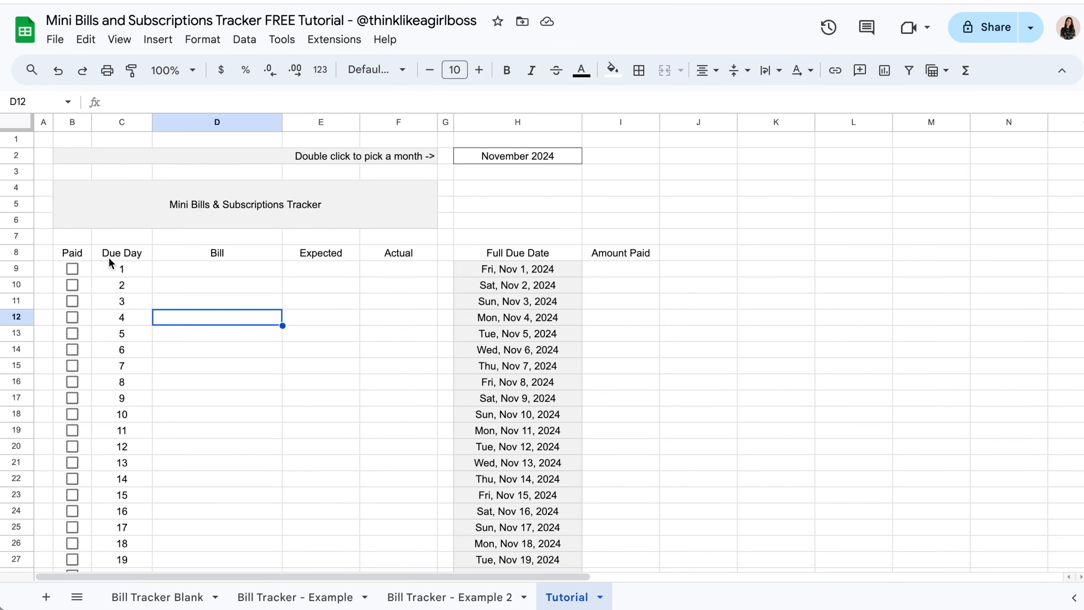
# - After checking the Bill Tracker Blank layout, add dark gray outer borders around the bills table B8:F33 on the Tutorial sheet
pyautogui.click(150, 598)
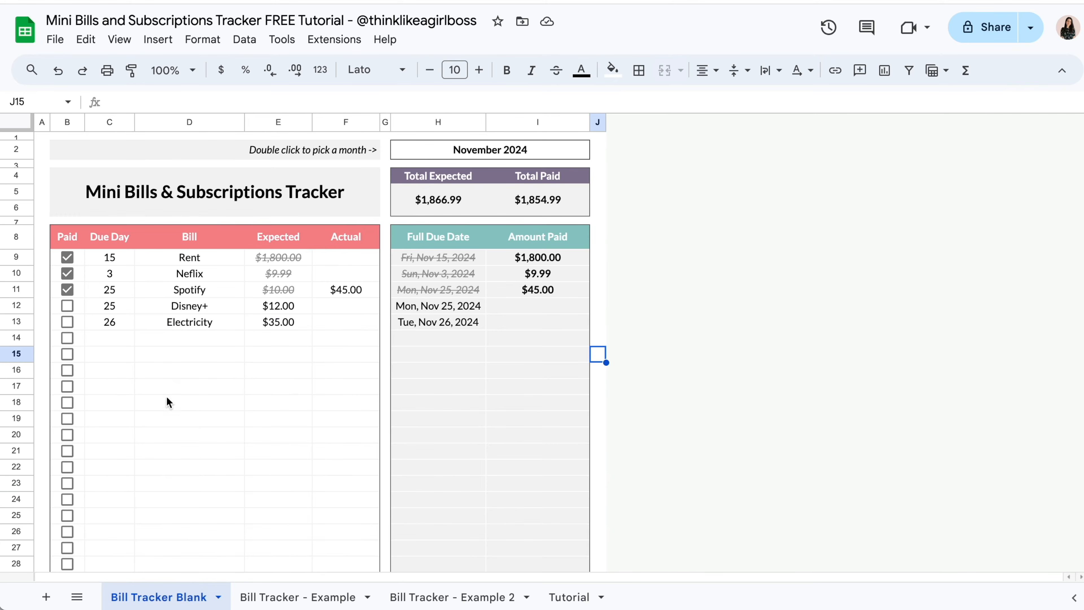
pyautogui.click(565, 596)
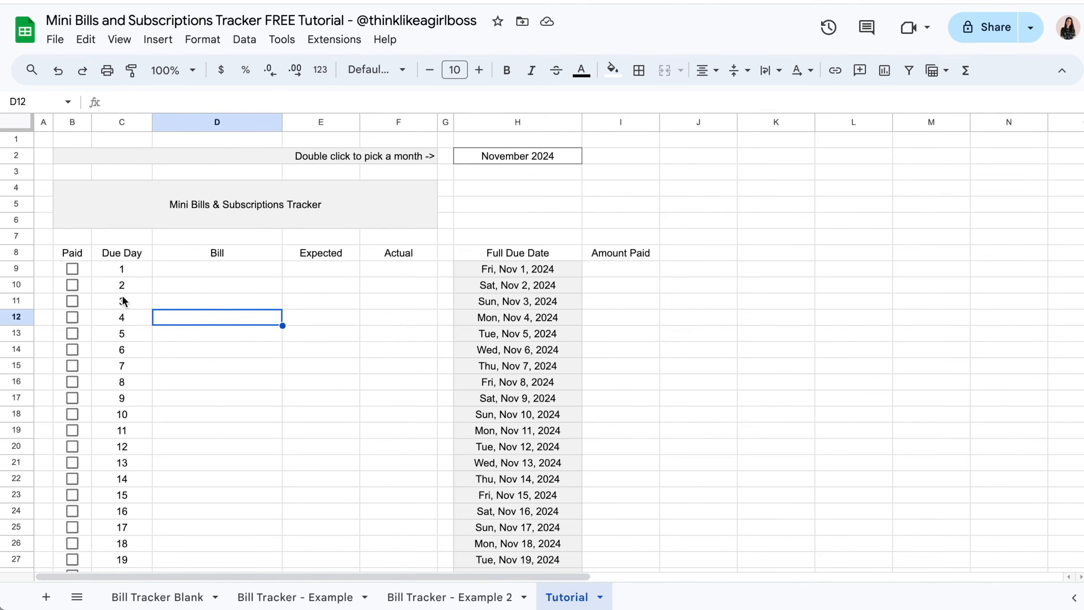
pyautogui.click(76, 254)
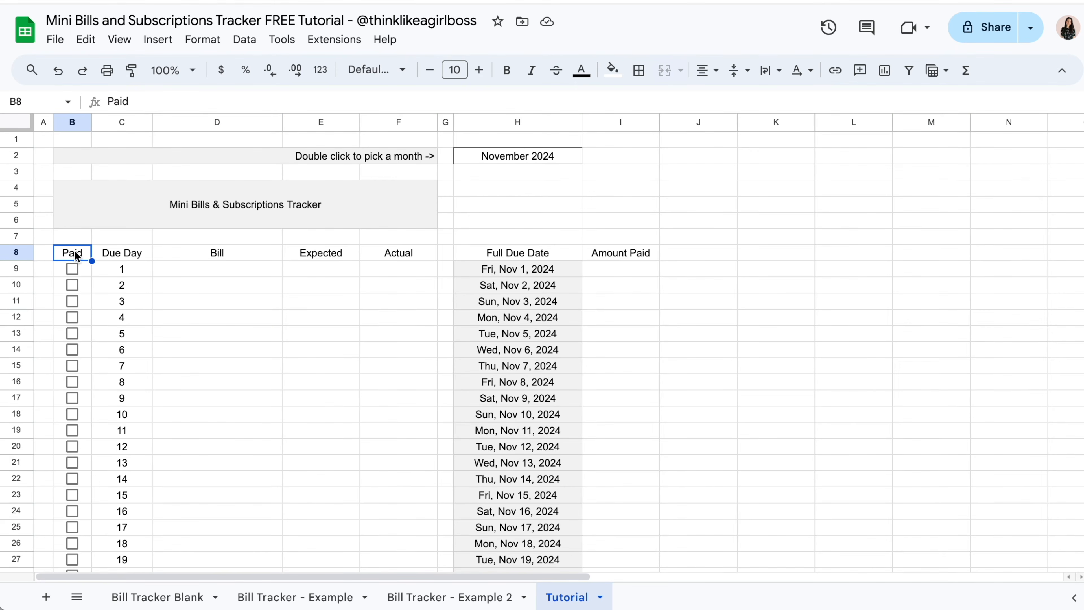
pyautogui.moveTo(75, 254); pyautogui.dragTo(383, 437)
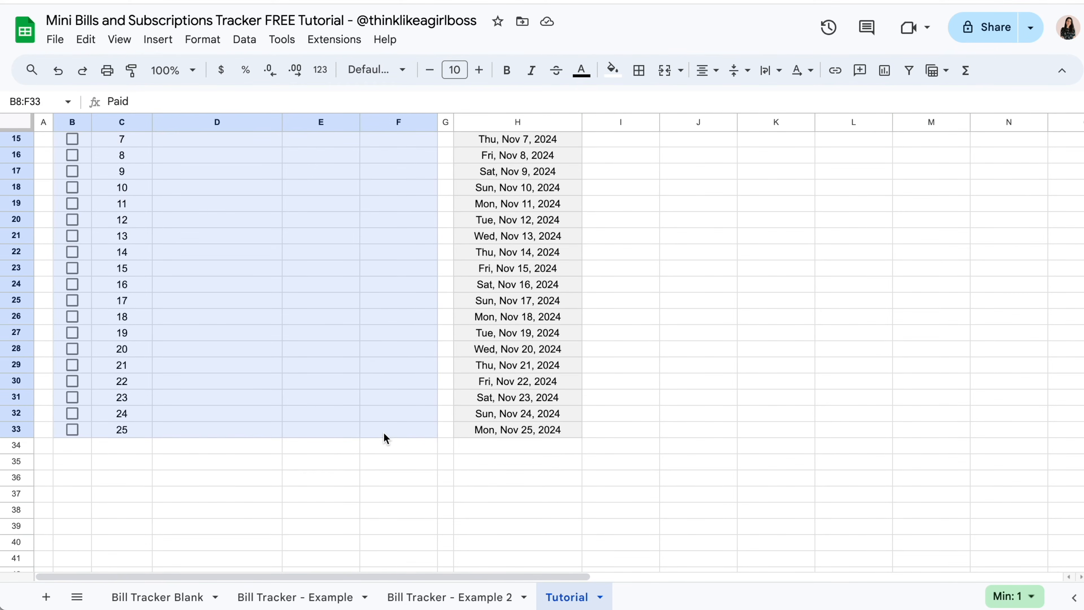
pyautogui.scroll(5, 384, 364)
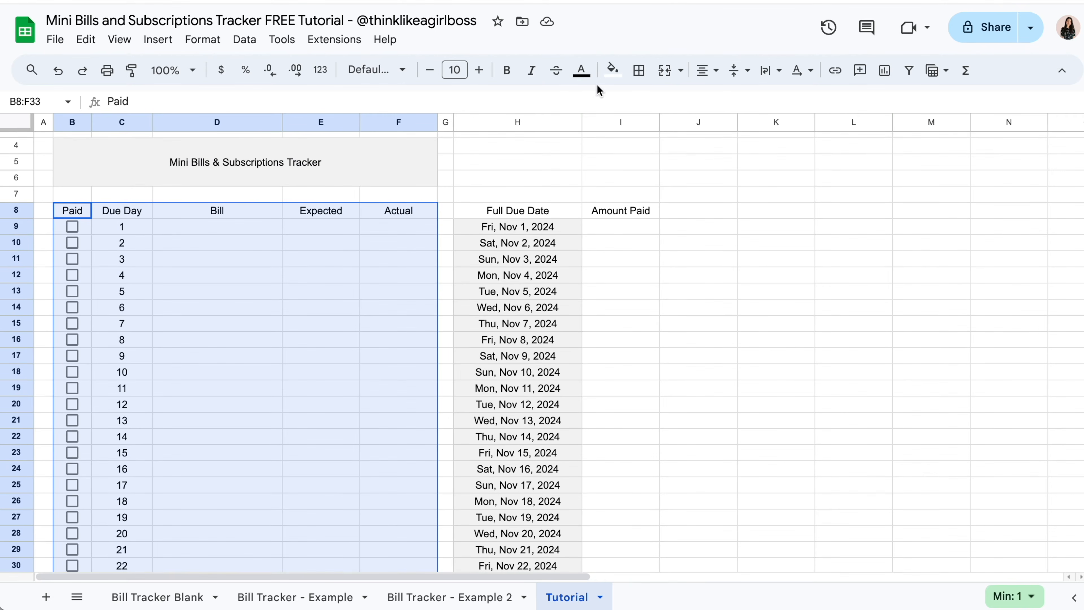
pyautogui.click(642, 75)
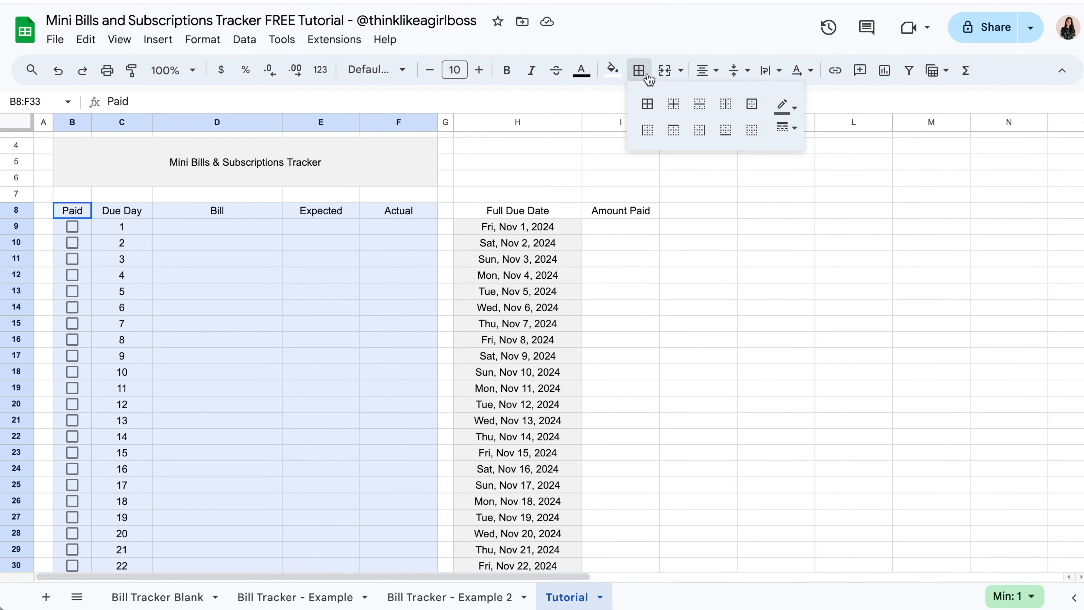
pyautogui.click(787, 107)
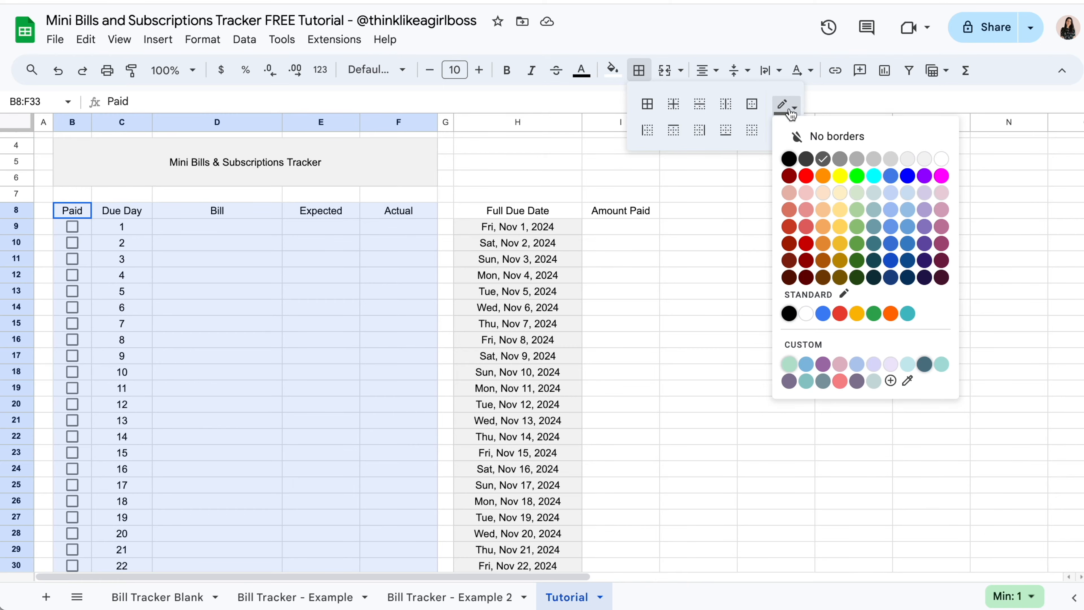
pyautogui.click(823, 160)
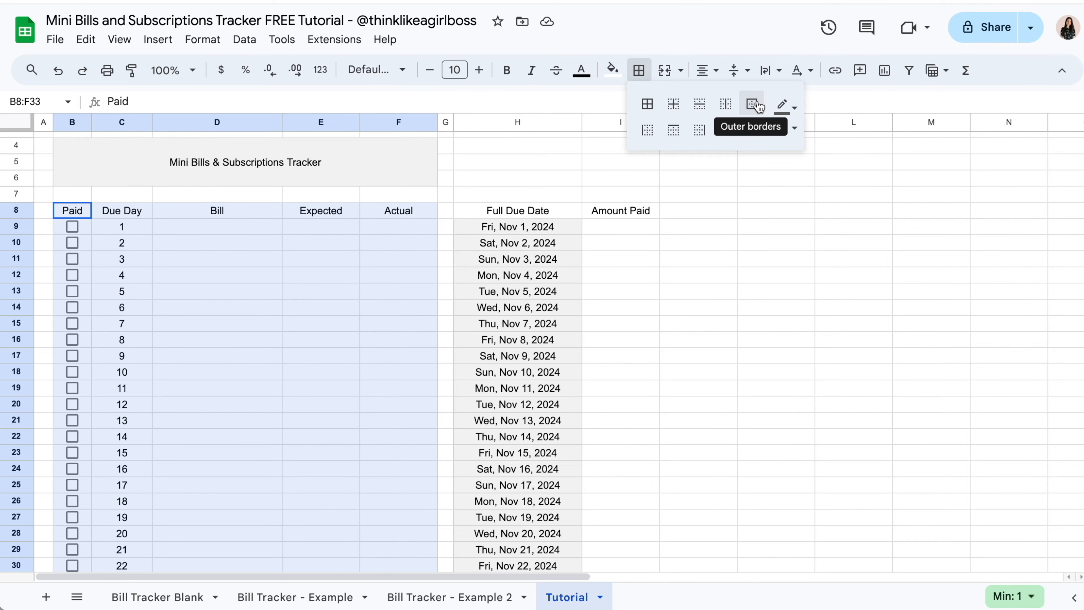
pyautogui.click(758, 106)
pyautogui.click(905, 291)
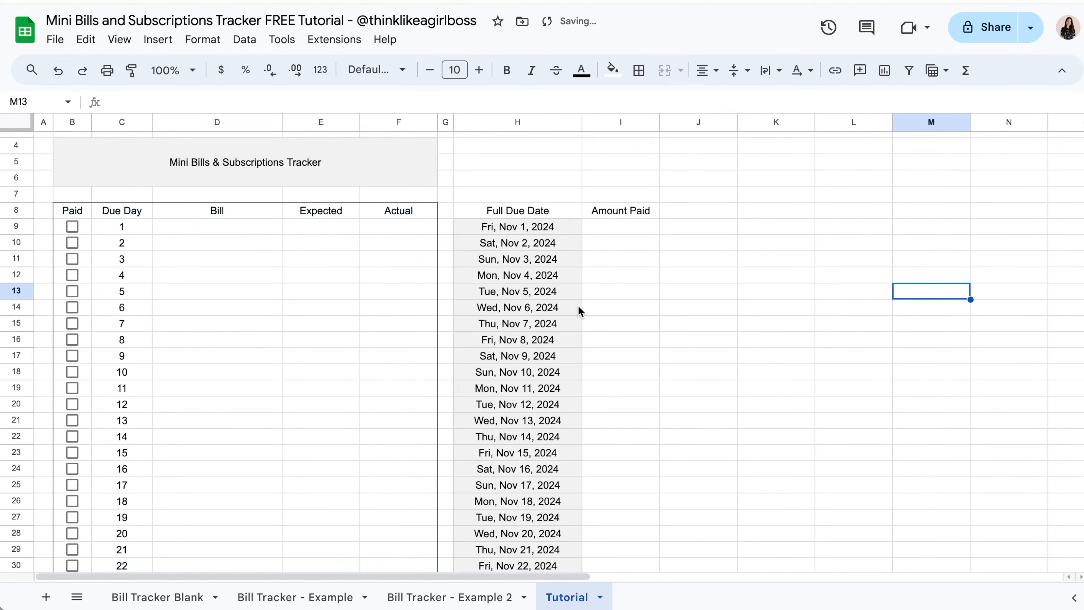
# - Add outer borders around the Full Due Date and Amount Paid table H8:I33, and widen column I slightly
pyautogui.scroll(1, 580, 308)
pyautogui.scroll(-1, 650, 305)
pyautogui.scroll(1, 650, 305)
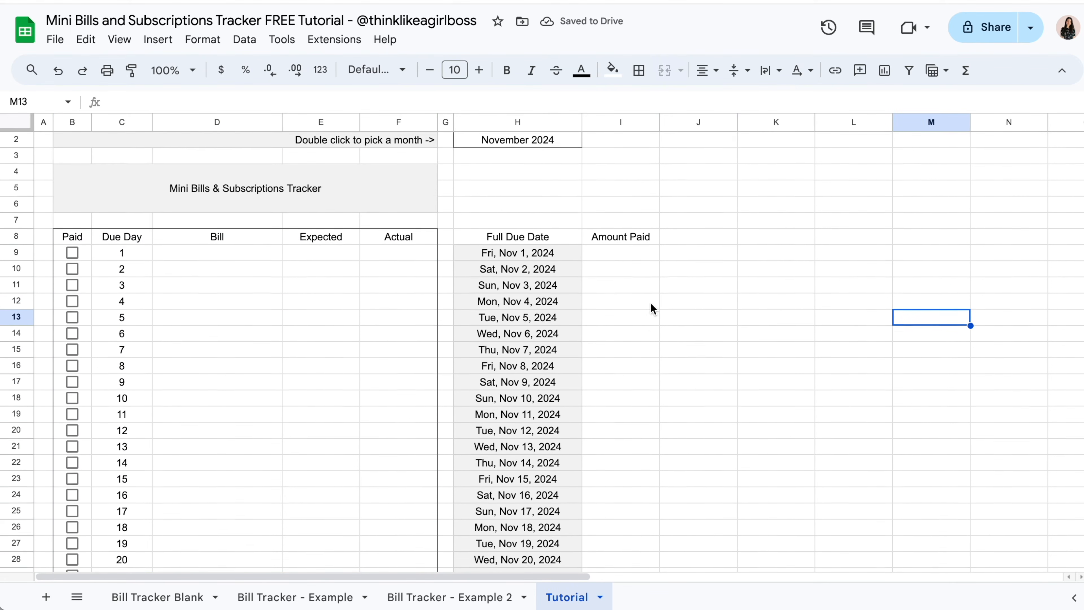
pyautogui.click(558, 242)
pyautogui.moveTo(558, 238)
pyautogui.mouseDown()
pyautogui.moveTo(588, 269)
pyautogui.moveTo(610, 331)
pyautogui.moveTo(617, 476)
pyautogui.mouseUp()
pyautogui.scroll(5, 617, 342)
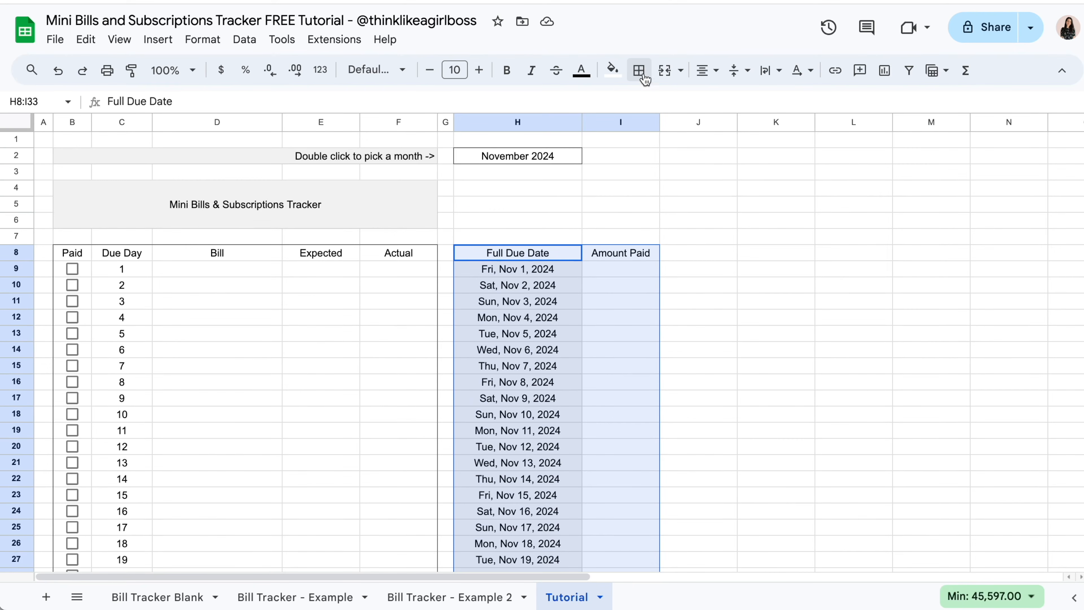
pyautogui.click(642, 74)
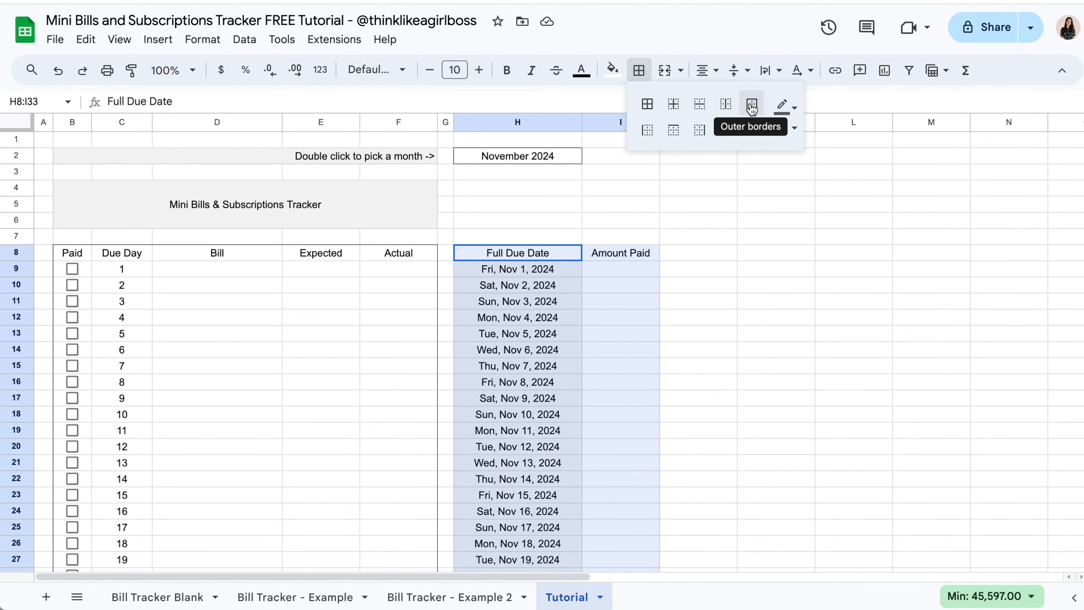
pyautogui.click(759, 107)
pyautogui.click(776, 429)
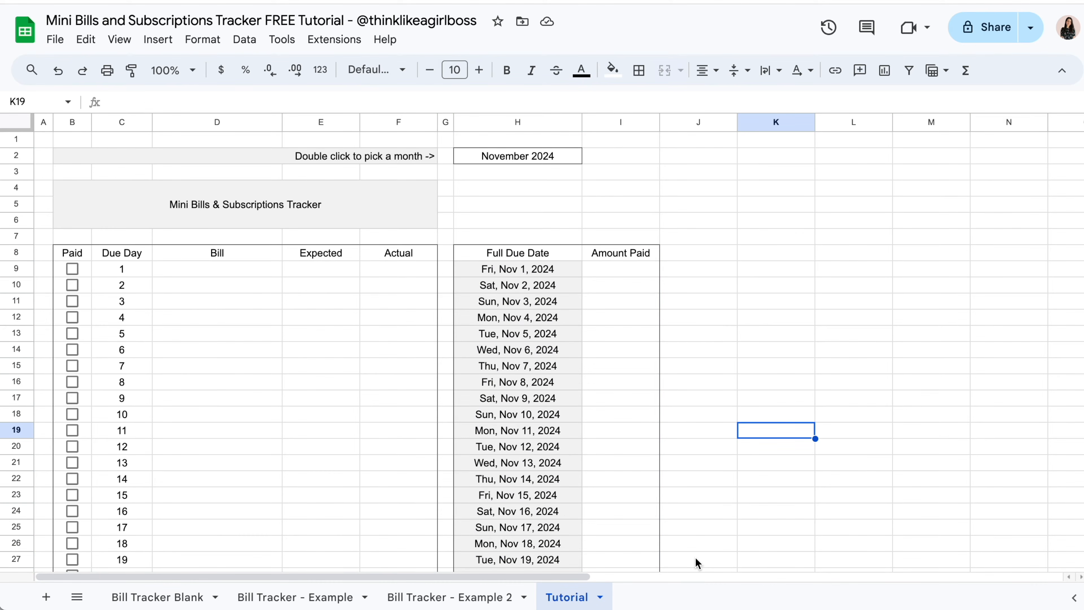
pyautogui.moveTo(659, 122); pyautogui.dragTo(672, 122)
pyautogui.click(651, 273)
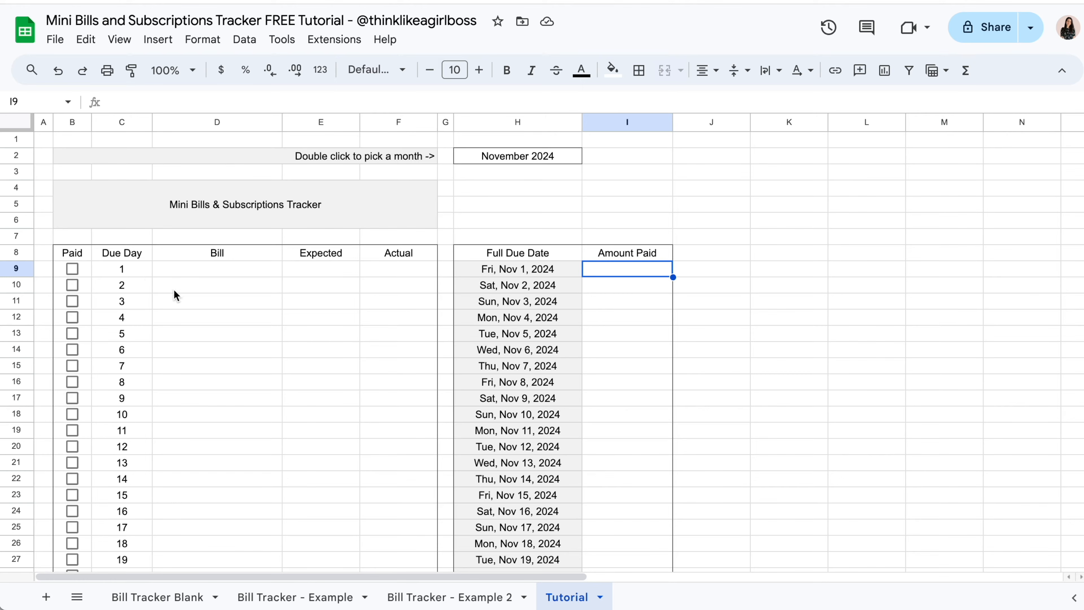
# - Replace the SEQUENCE formula in C9 with individual due days 1, 2, 3 and 4 in C9:C12
pyautogui.click(139, 275)
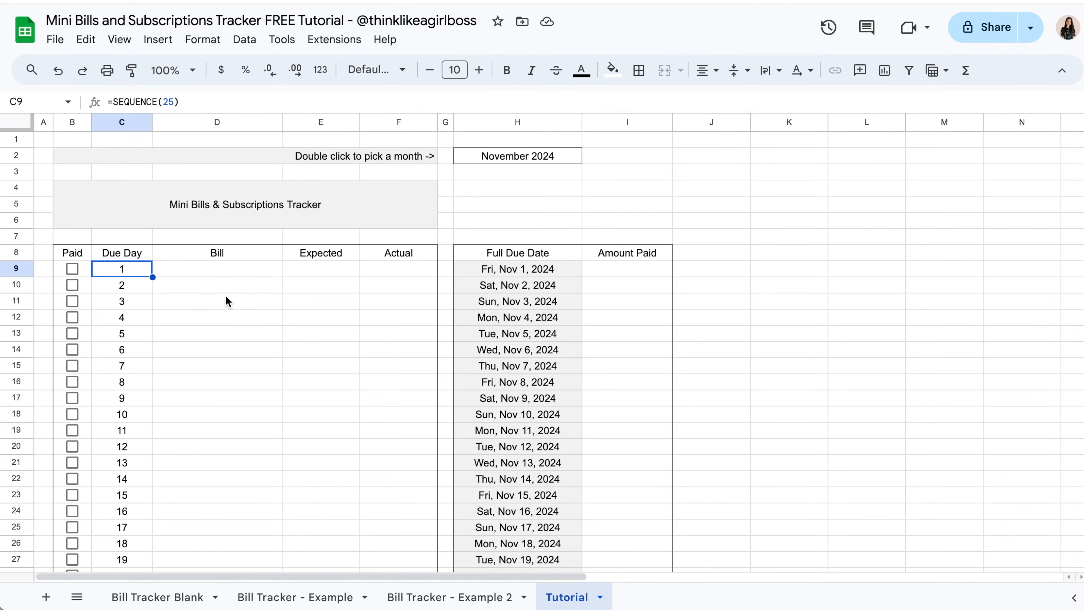
pyautogui.press('Delete')
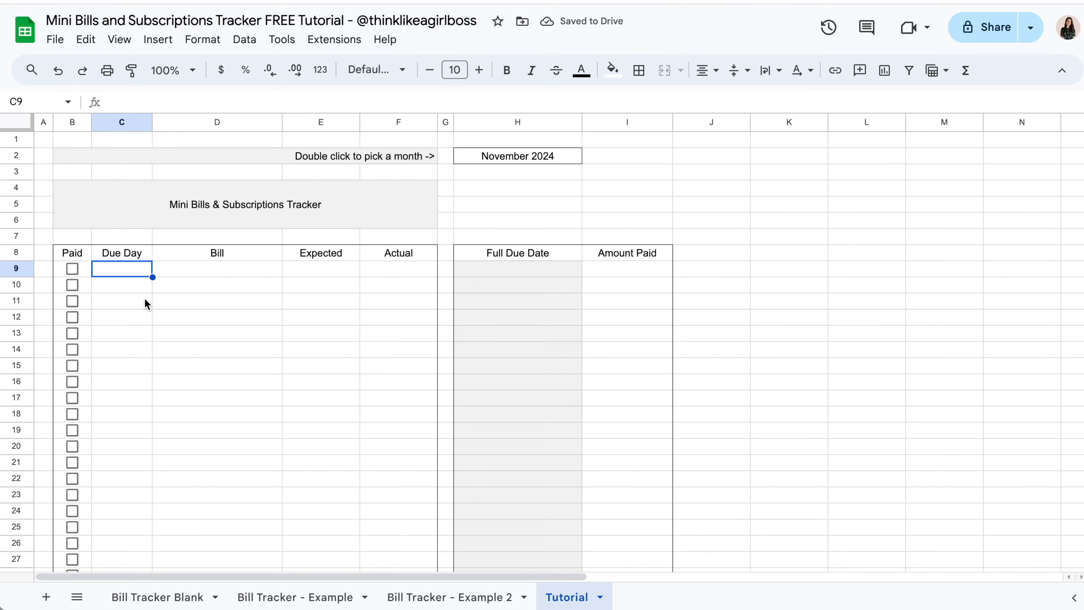
pyautogui.write('1')
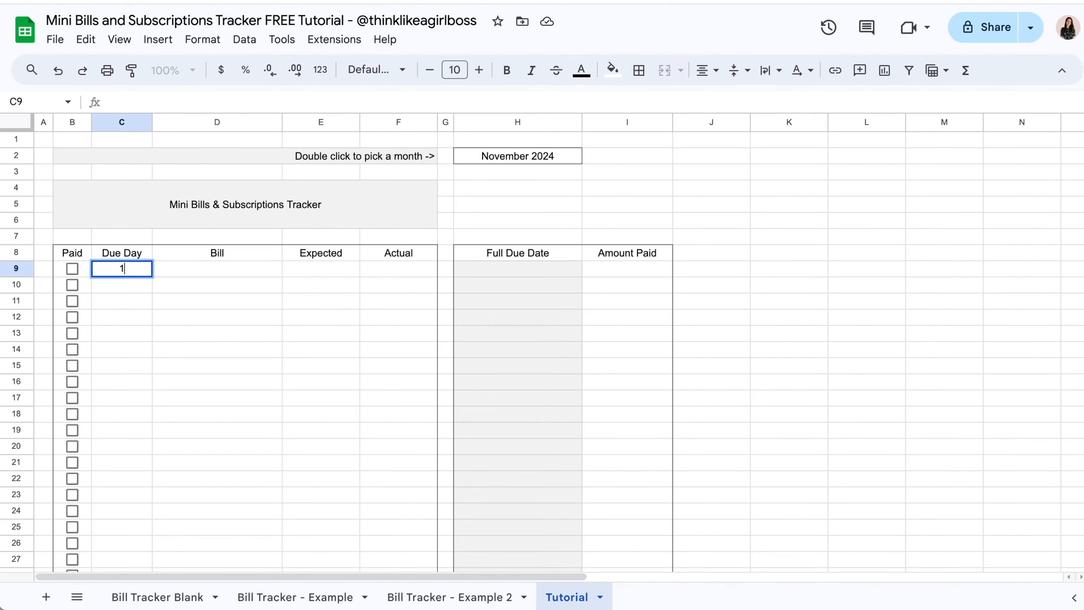
pyautogui.press('Return')
pyautogui.write('2')
pyautogui.press('Return')
pyautogui.write('3')
pyautogui.press('Return')
pyautogui.write('4')
pyautogui.press('Return')
# - Enter the bill names Netflix, HBO, Spotify and Rent in D9:D12
pyautogui.click(195, 277)
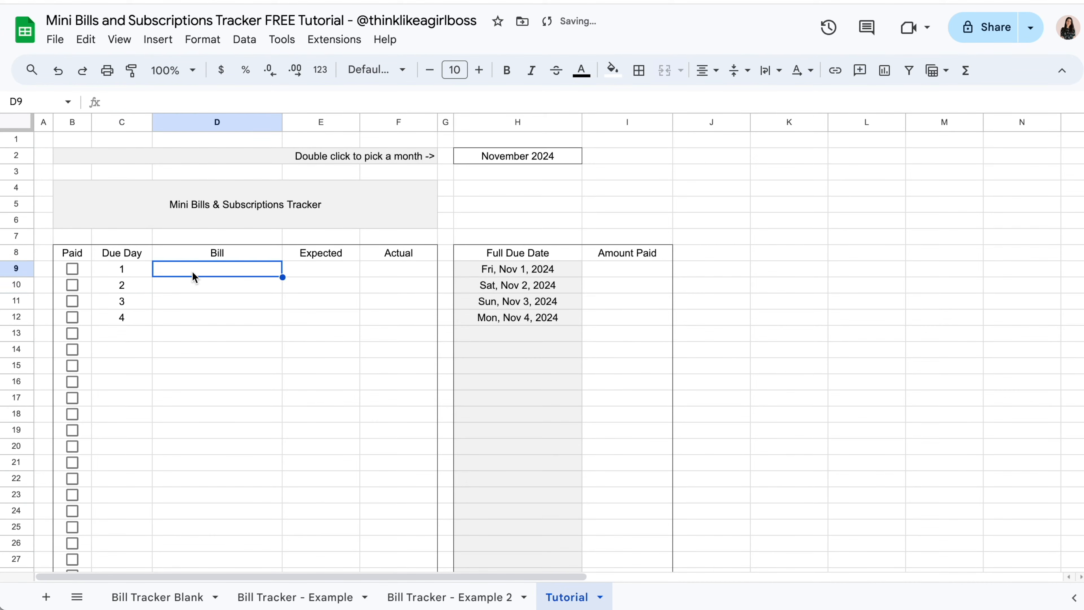
pyautogui.write('Netflix')
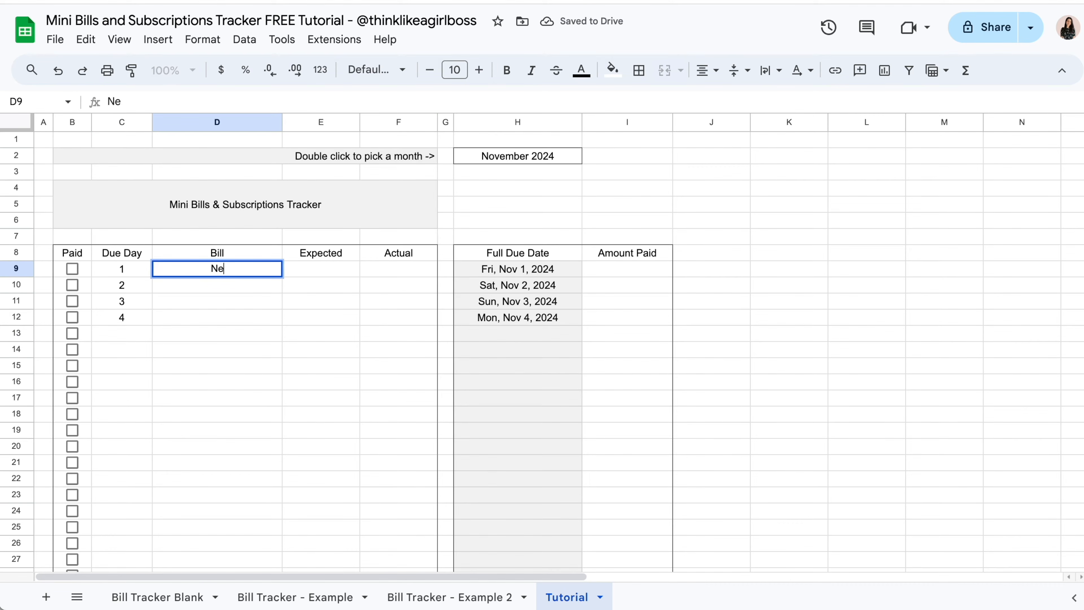
pyautogui.press('Return')
pyautogui.write('HBO')
pyautogui.press('Return')
pyautogui.write('Spotify')
pyautogui.press('Return')
pyautogui.write('Rent')
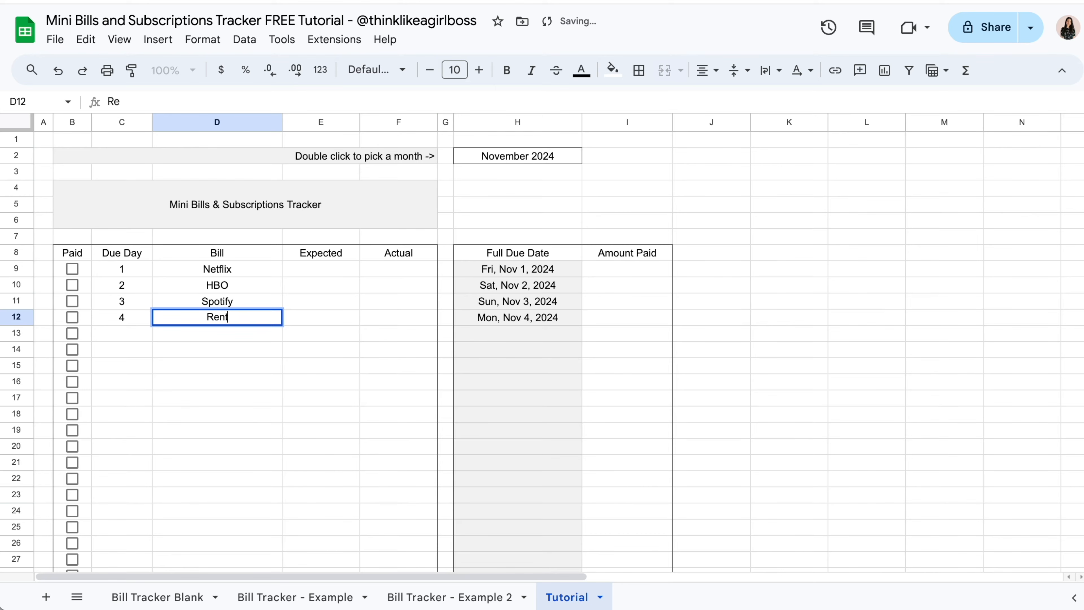
pyautogui.press('Return')
# - Enter the expected amounts 9.99, 4, 10 and 1500 in E9:E12
pyautogui.click(311, 269)
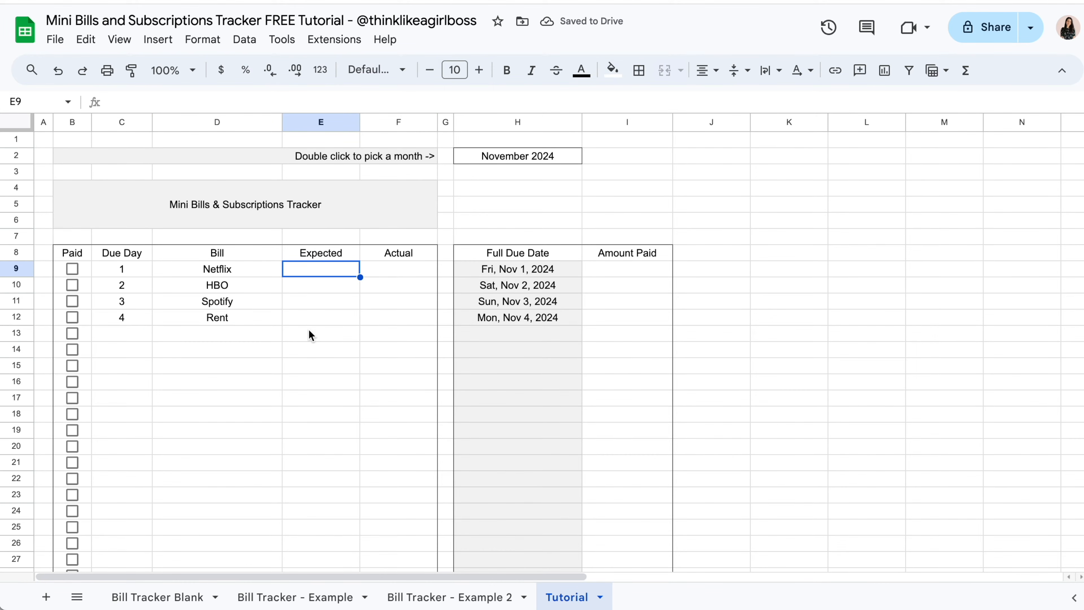
pyautogui.write('9.99')
pyautogui.press('Return')
pyautogui.write('4')
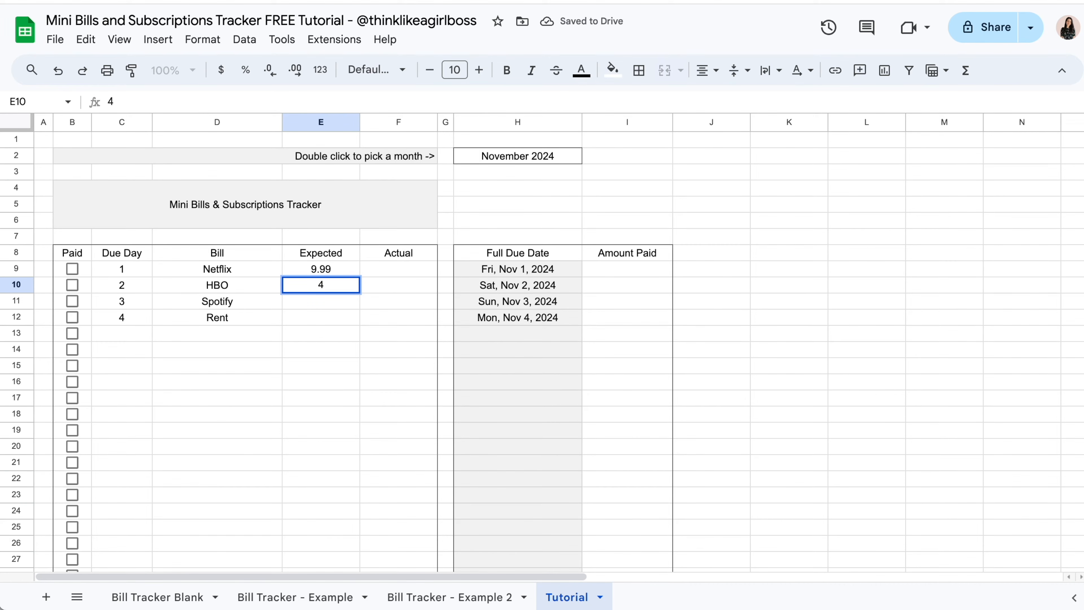
pyautogui.press('Return')
pyautogui.write('10')
pyautogui.press('Return')
pyautogui.write('1500')
pyautogui.click(384, 381)
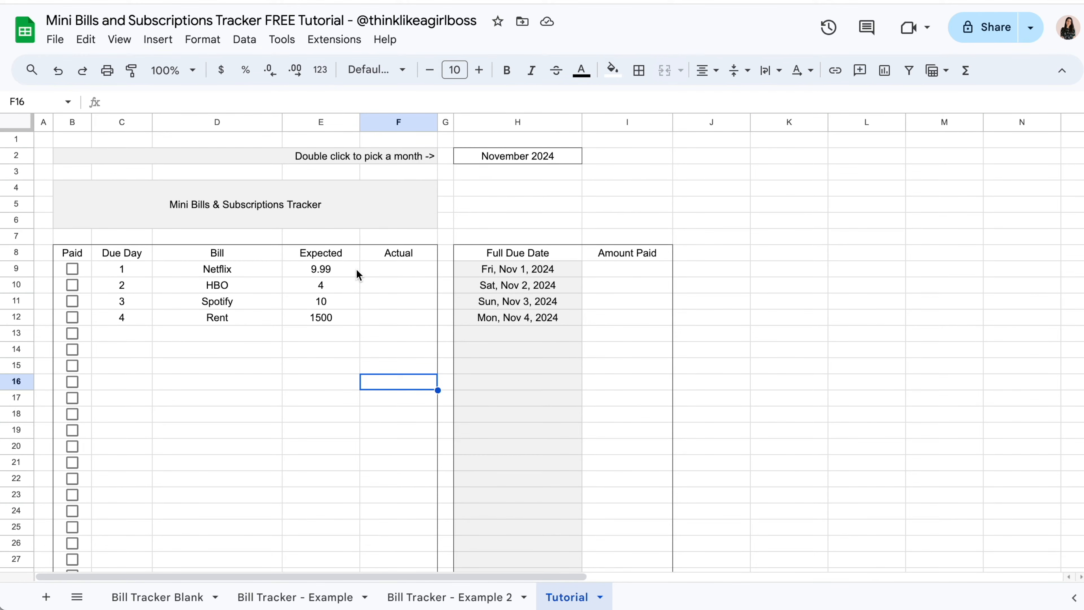
# - Format the Expected and Actual cells E9:F33 as currency
pyautogui.click(380, 272)
pyautogui.click(342, 270)
pyautogui.click(385, 270)
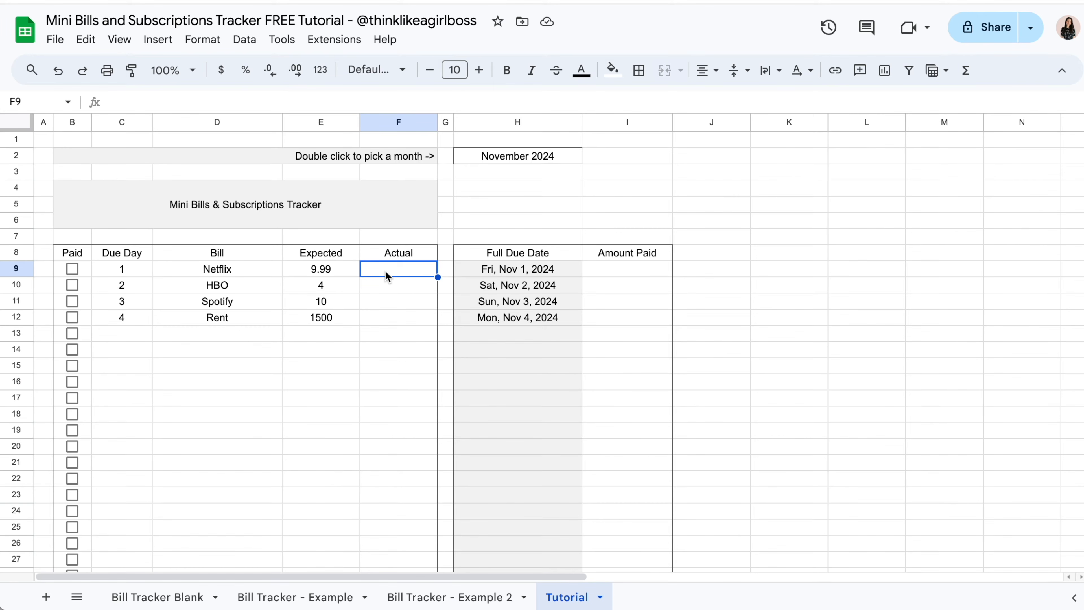
pyautogui.click(350, 271)
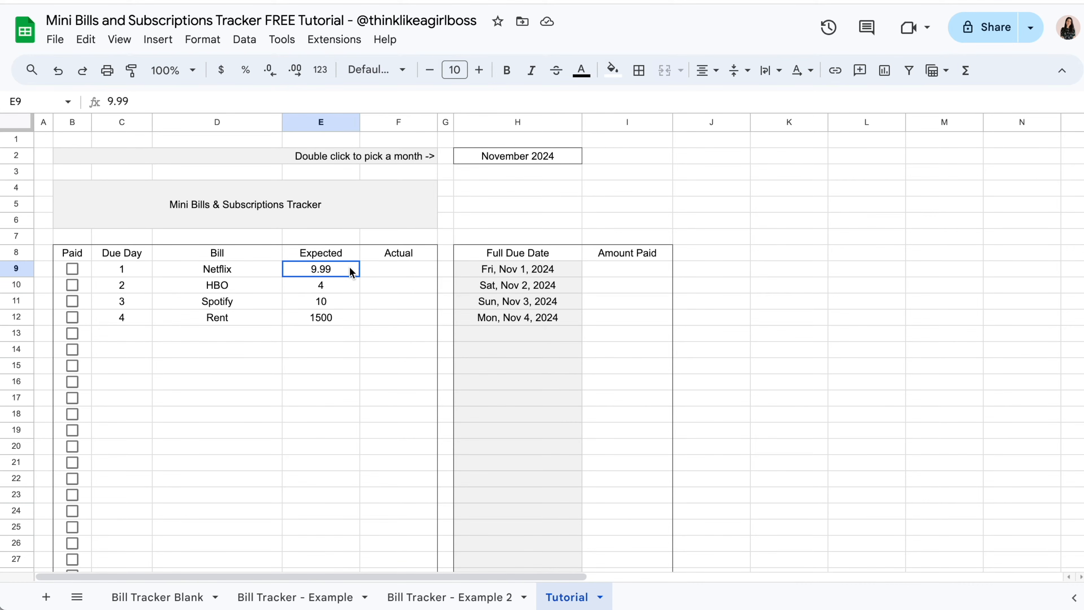
pyautogui.moveTo(350, 272); pyautogui.dragTo(392, 489)
pyautogui.scroll(-3, 392, 343)
pyautogui.scroll(5, 386, 400)
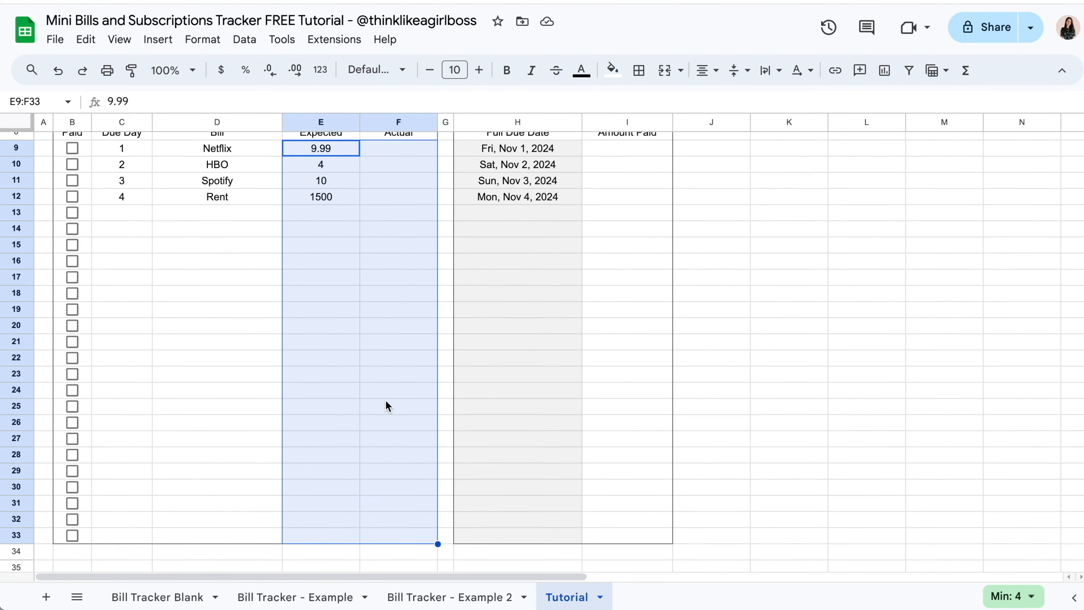
pyautogui.click(223, 70)
# - Test the currency format with an Actual amount of 45 for HBO in F10, and clear the cell
pyautogui.click(384, 301)
pyautogui.click(392, 284)
pyautogui.write('45')
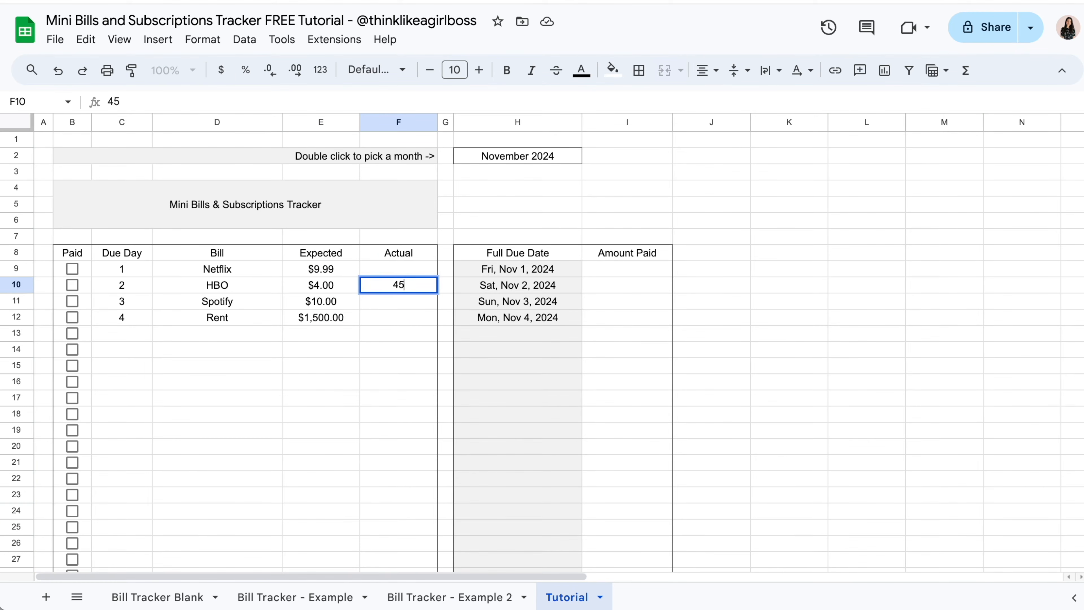
pyautogui.press('Return')
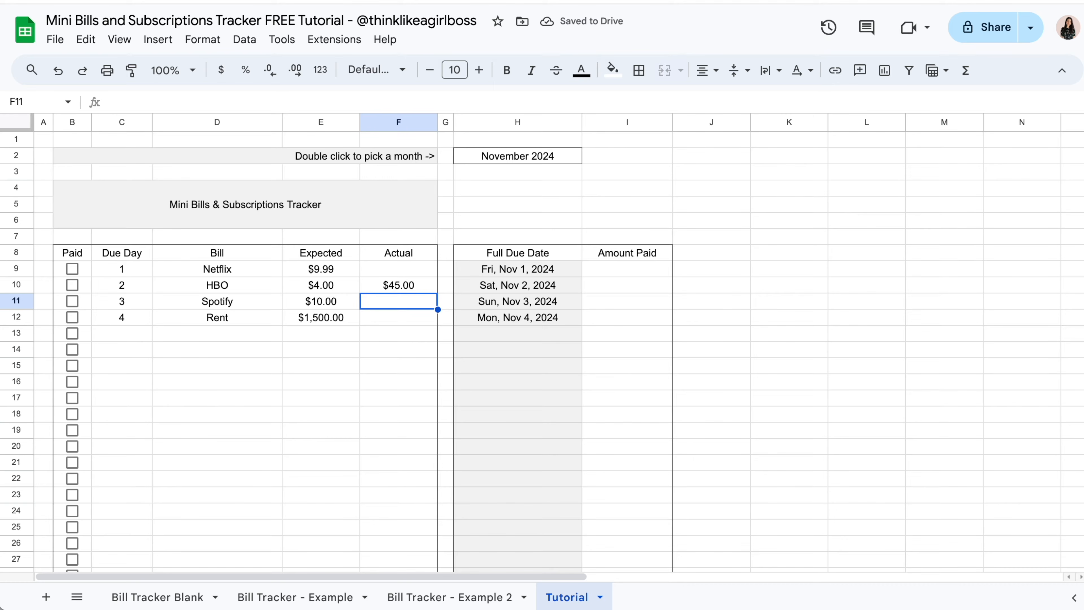
pyautogui.click(393, 285)
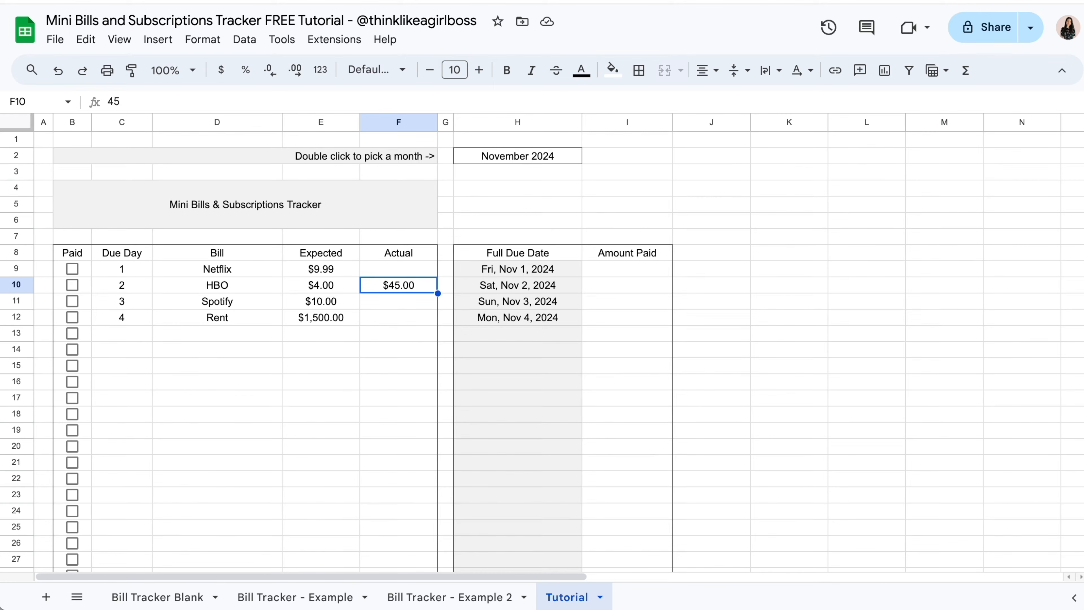
pyautogui.press('Delete')
pyautogui.moveTo(349, 270); pyautogui.dragTo(348, 323)
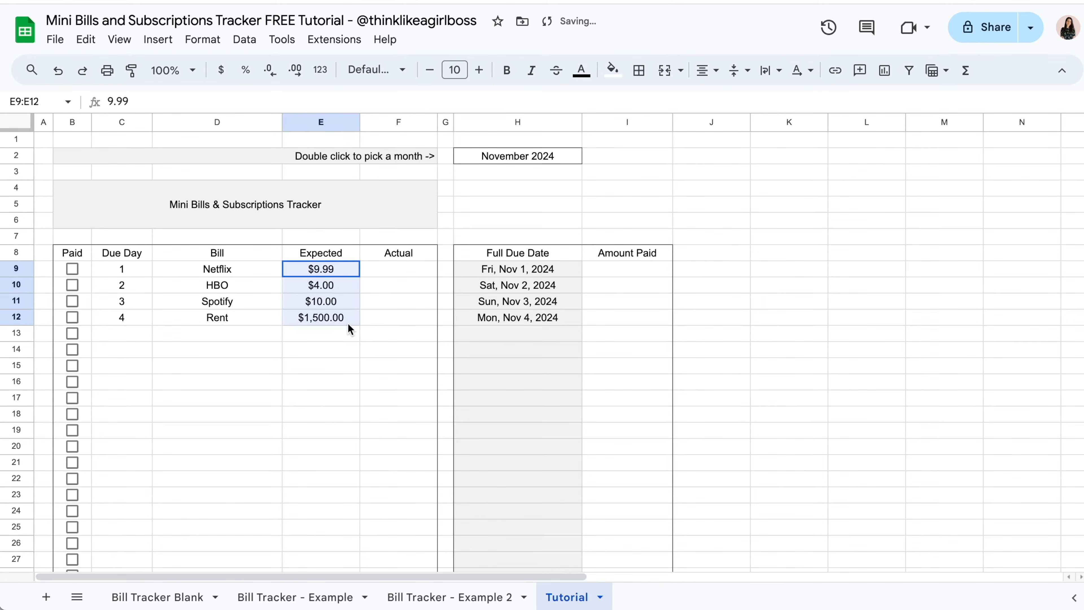
pyautogui.click(391, 322)
pyautogui.moveTo(392, 276); pyautogui.dragTo(390, 389)
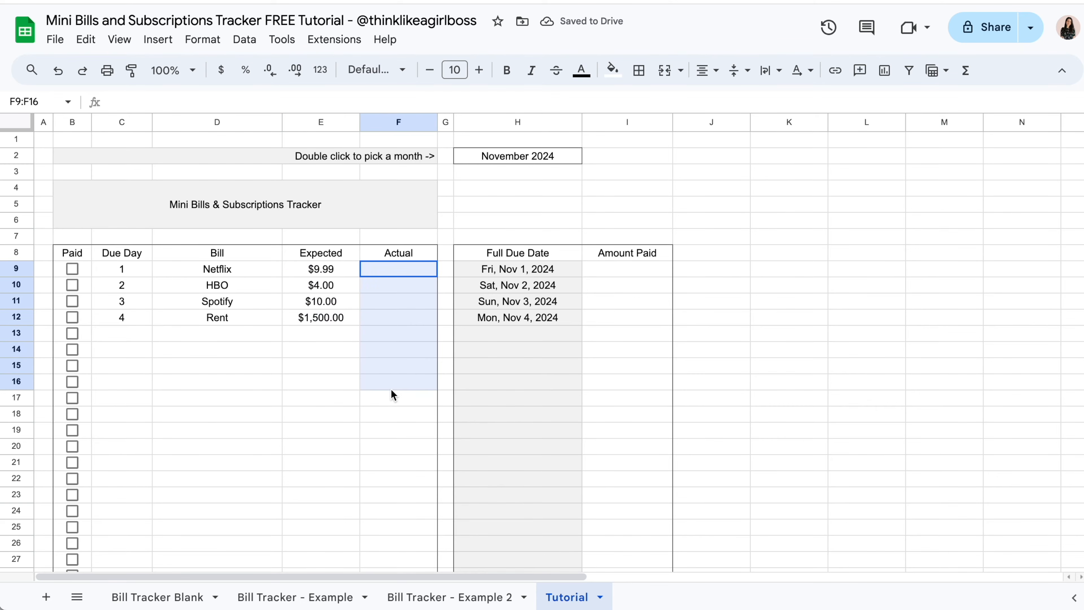
pyautogui.click(397, 350)
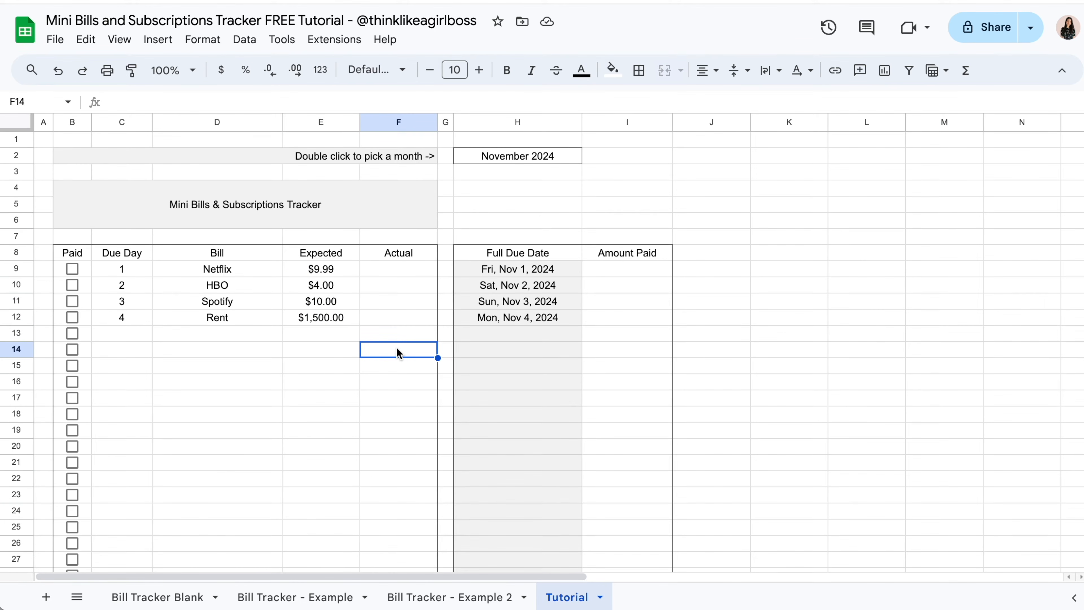
pyautogui.click(606, 272)
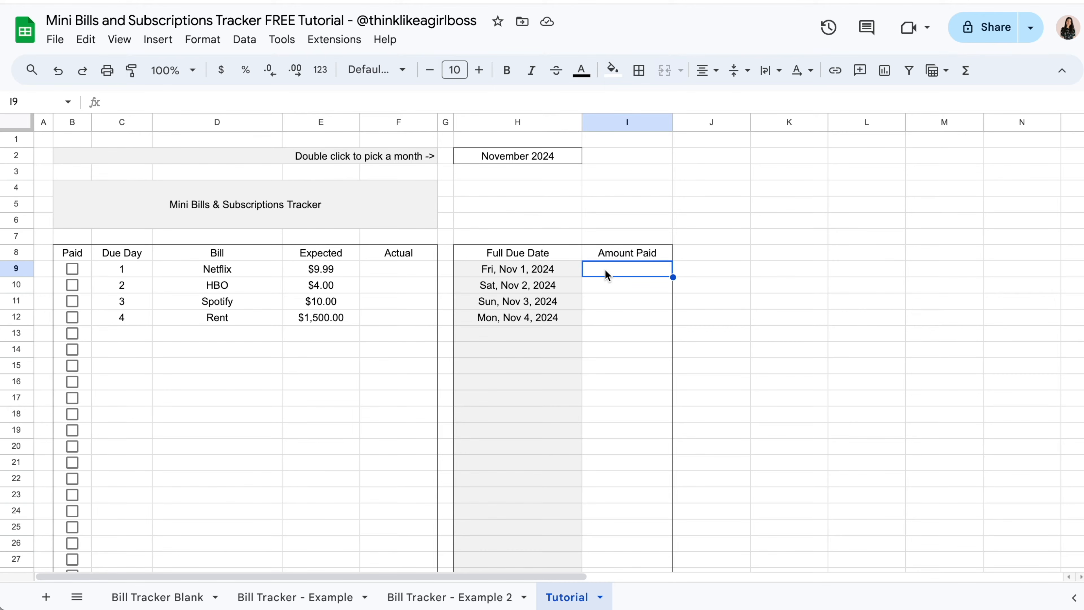
# - Mark Netflix as paid and enter the formula =IF(B9=TRUE,E9,) in Amount Paid cell I9
pyautogui.click(73, 270)
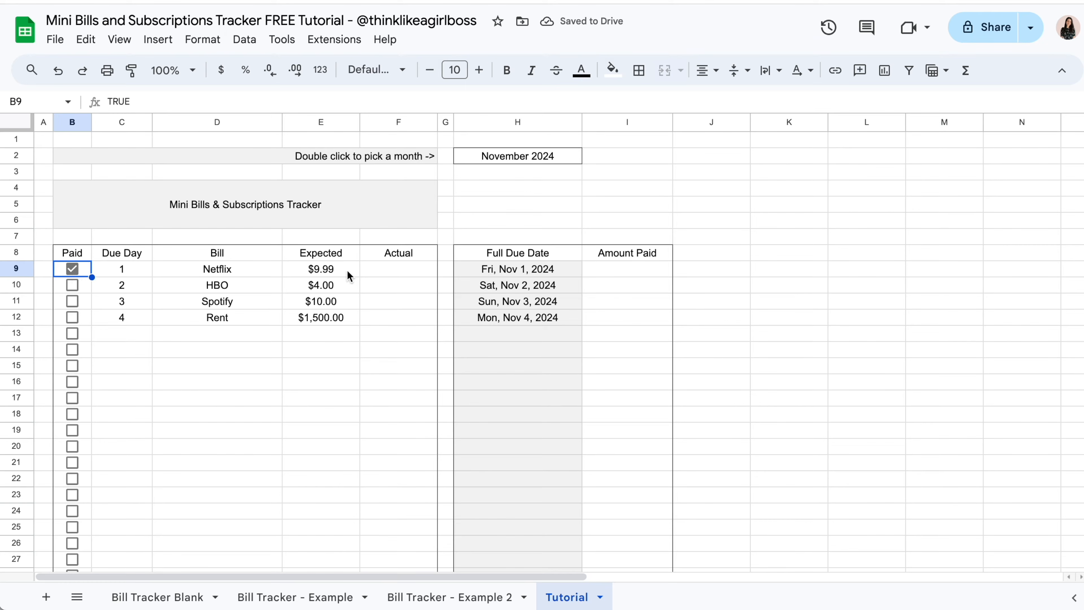
pyautogui.click(595, 269)
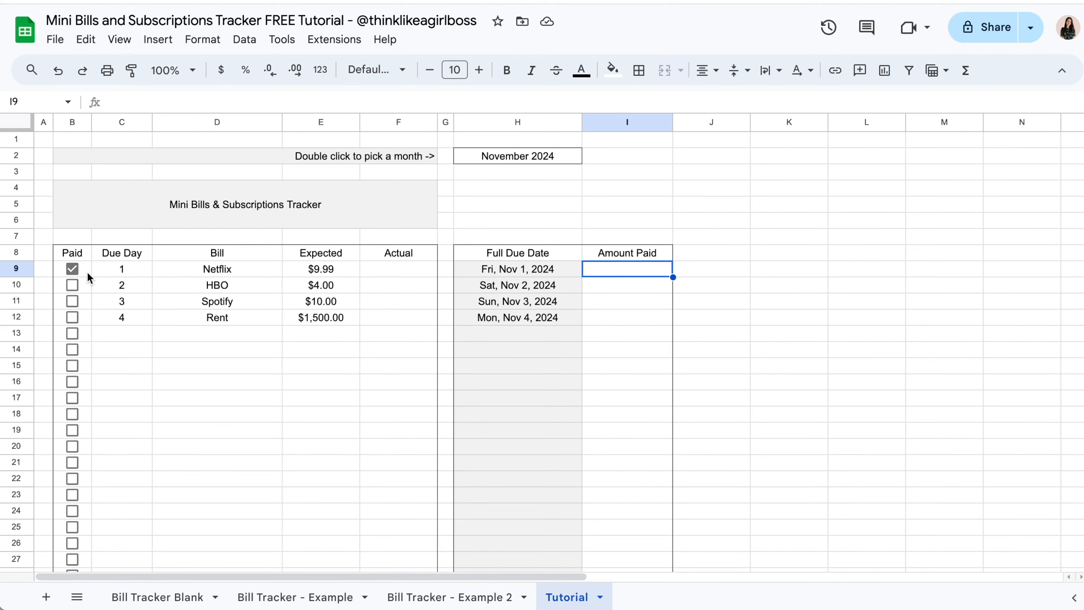
pyautogui.click(341, 271)
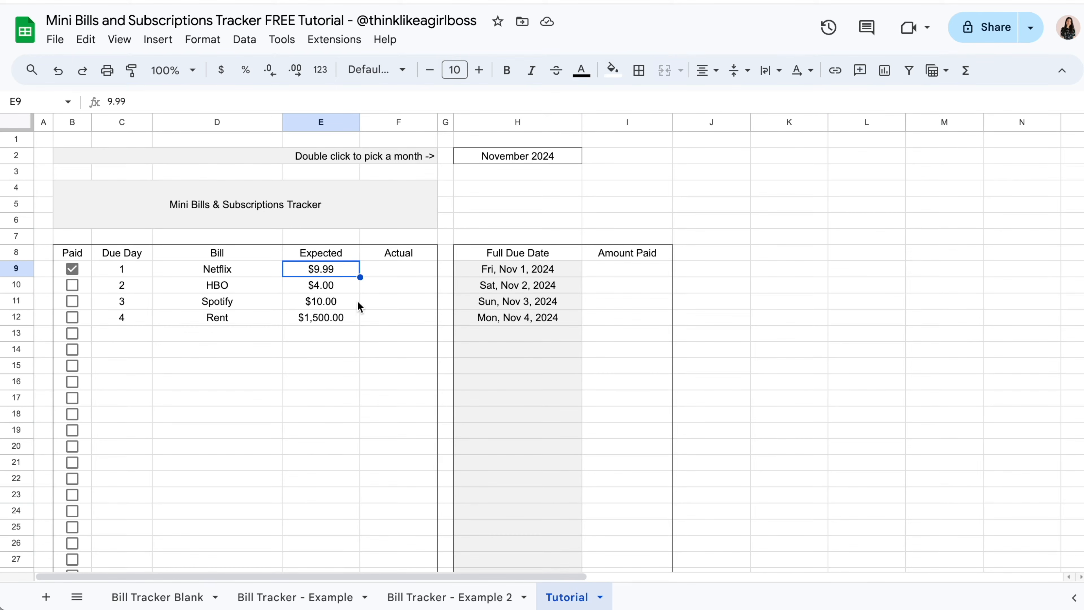
pyautogui.click(614, 271)
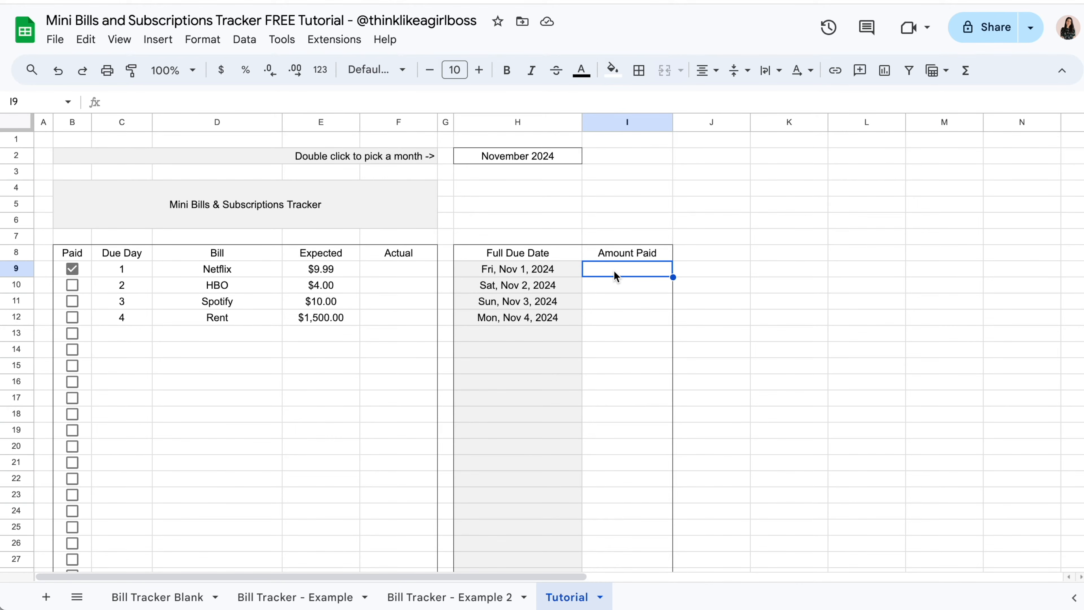
pyautogui.write('=')
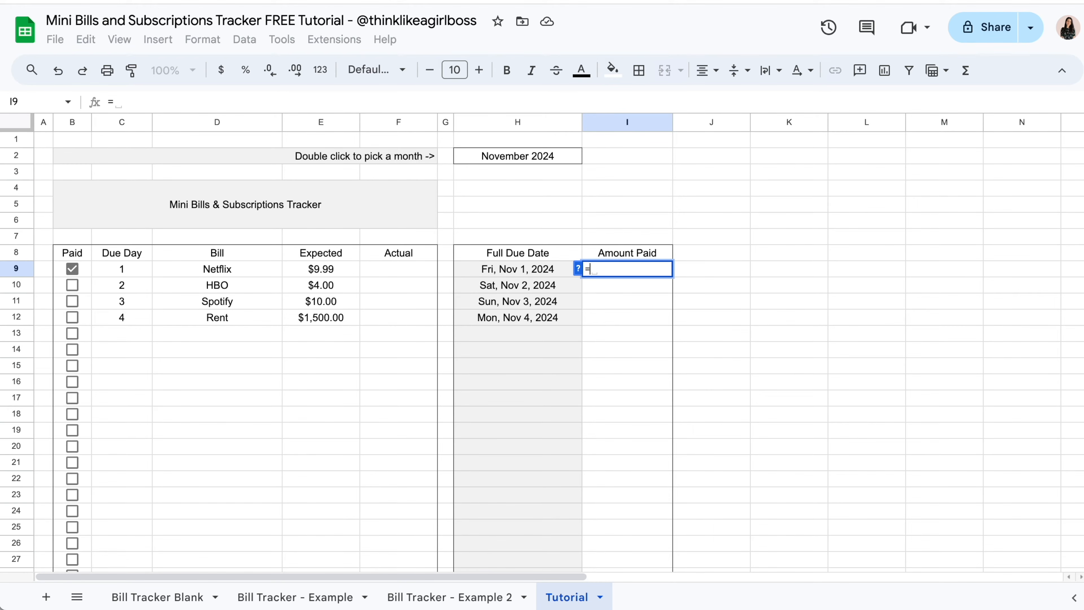
pyautogui.write('IF')
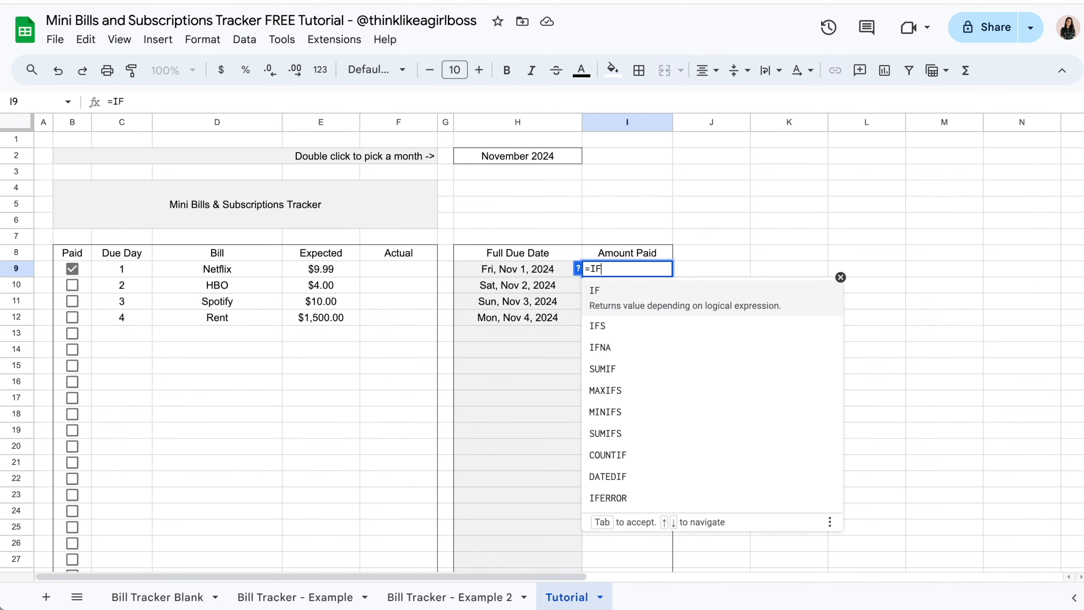
pyautogui.write('(')
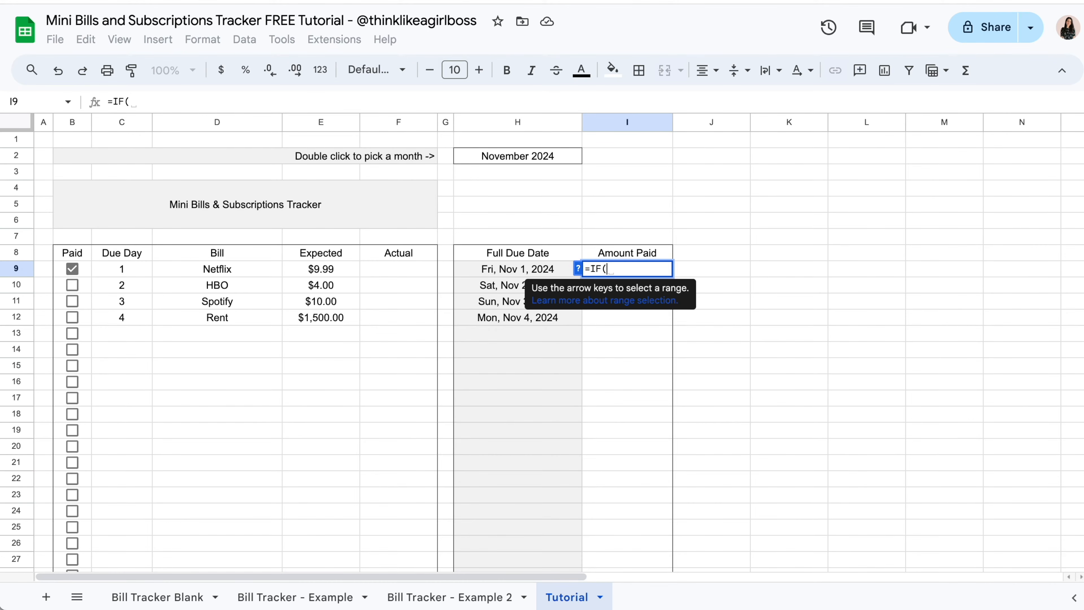
pyautogui.click(87, 269)
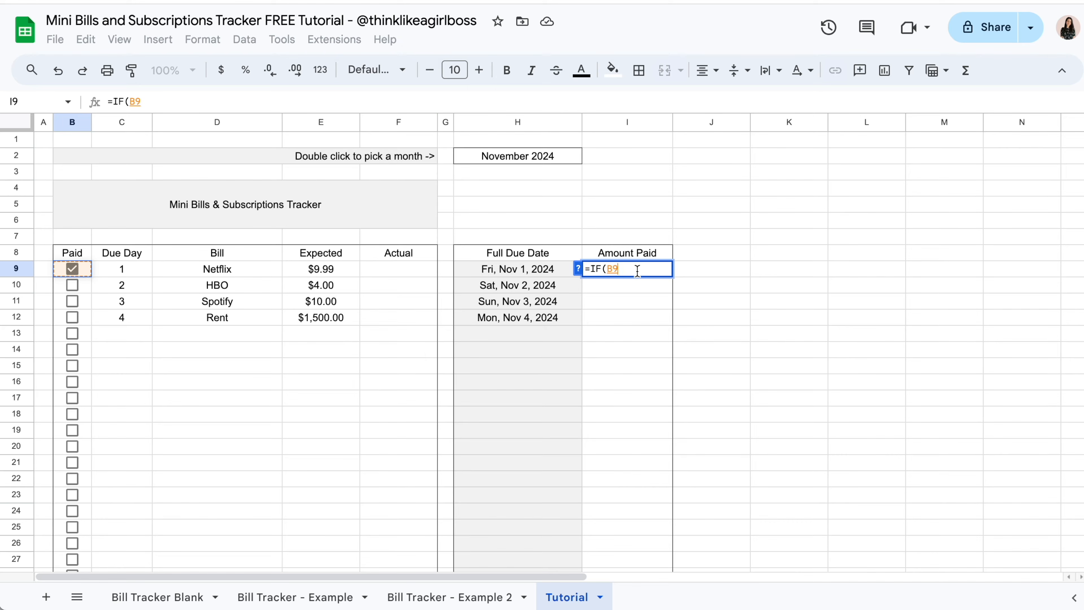
pyautogui.write('=TRUE')
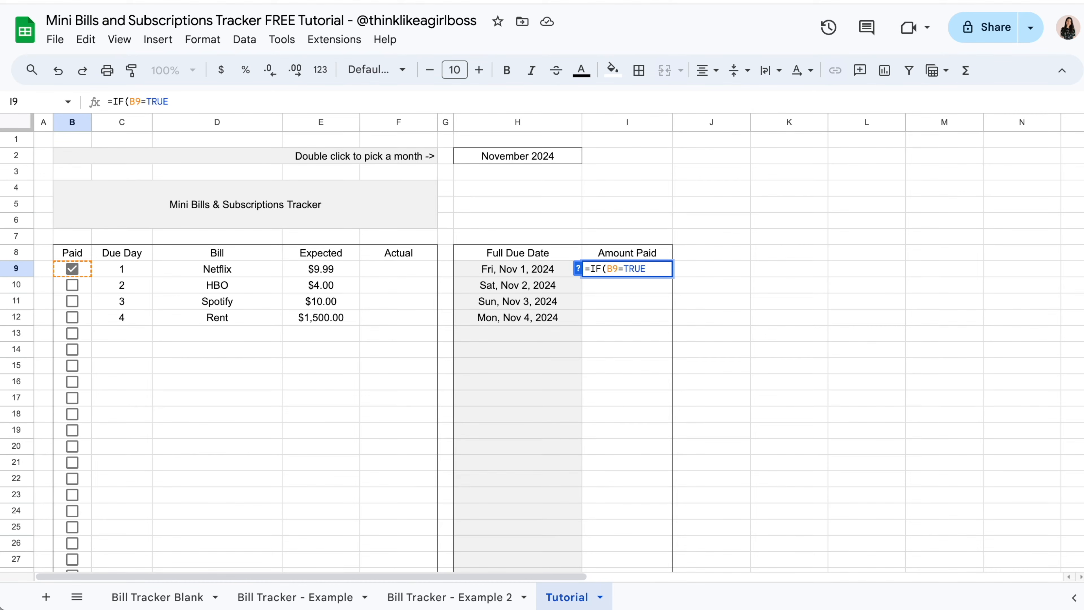
pyautogui.write(',')
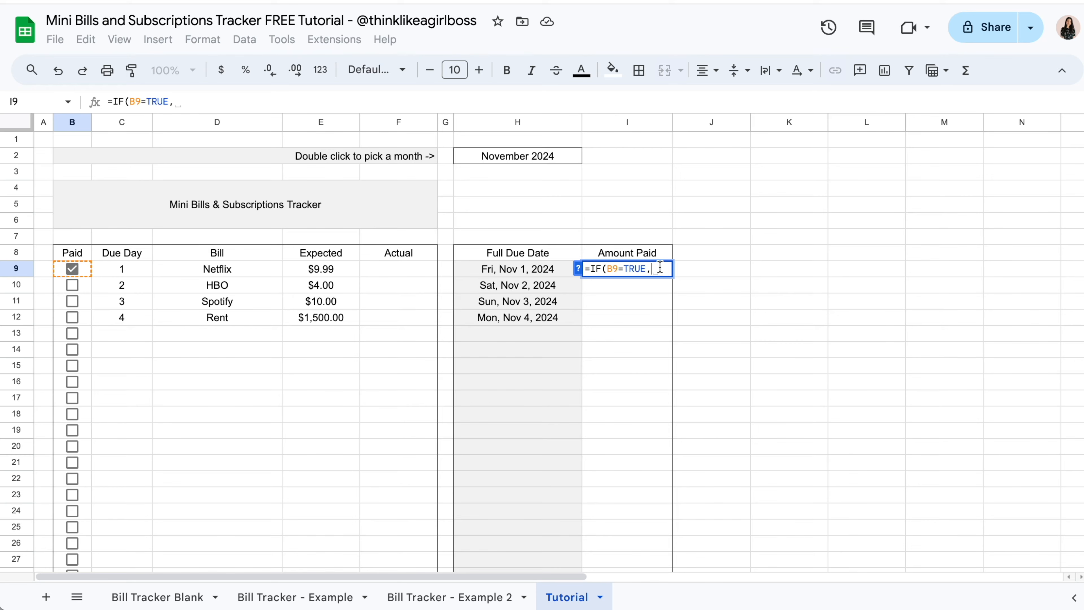
pyautogui.click(350, 268)
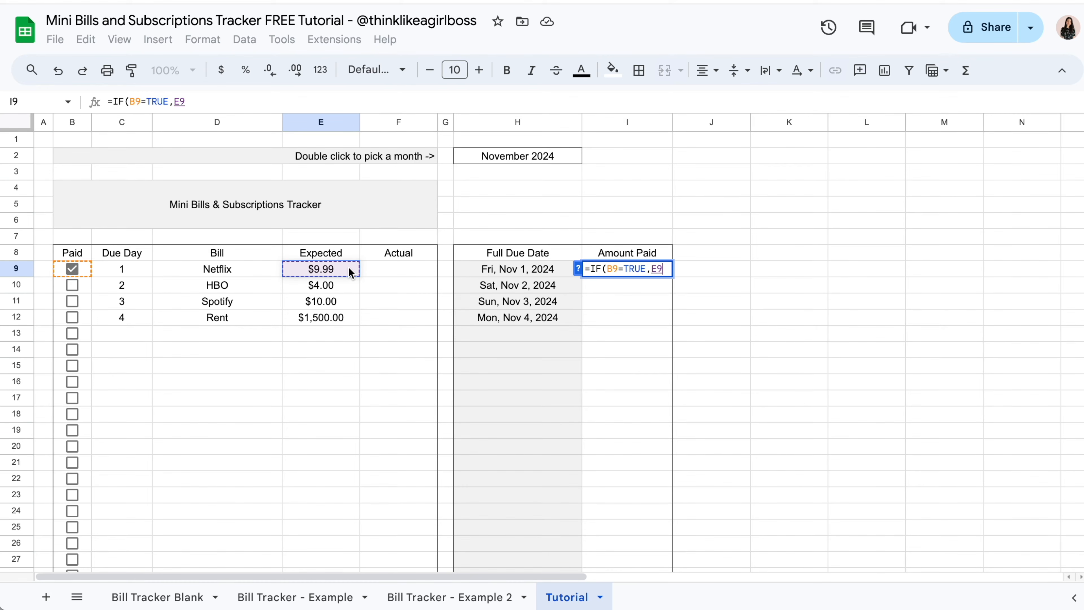
pyautogui.write(',)')
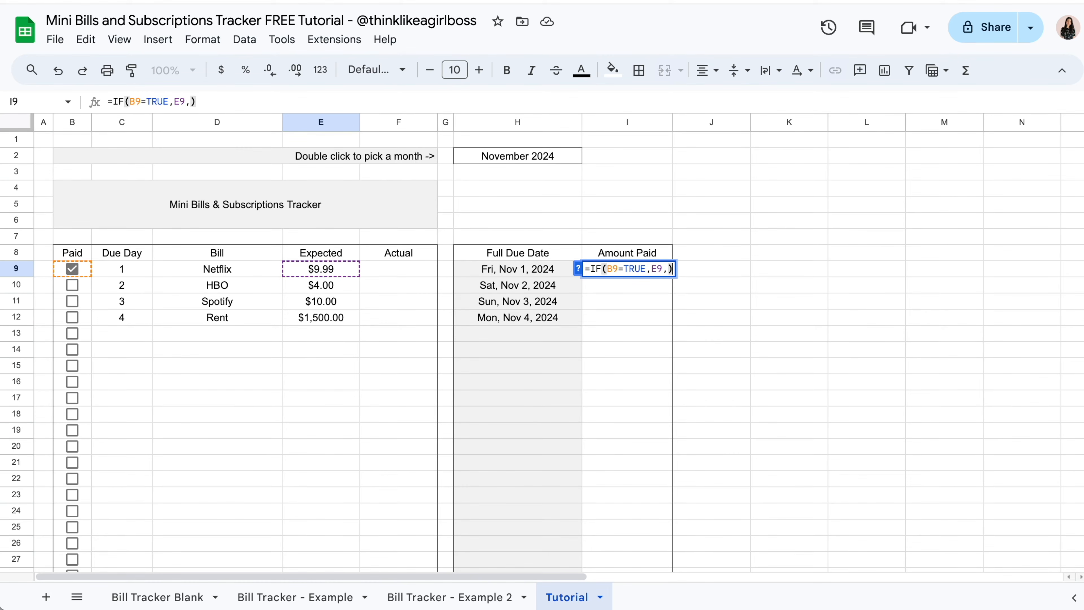
pyautogui.press('Return')
pyautogui.press('Up')
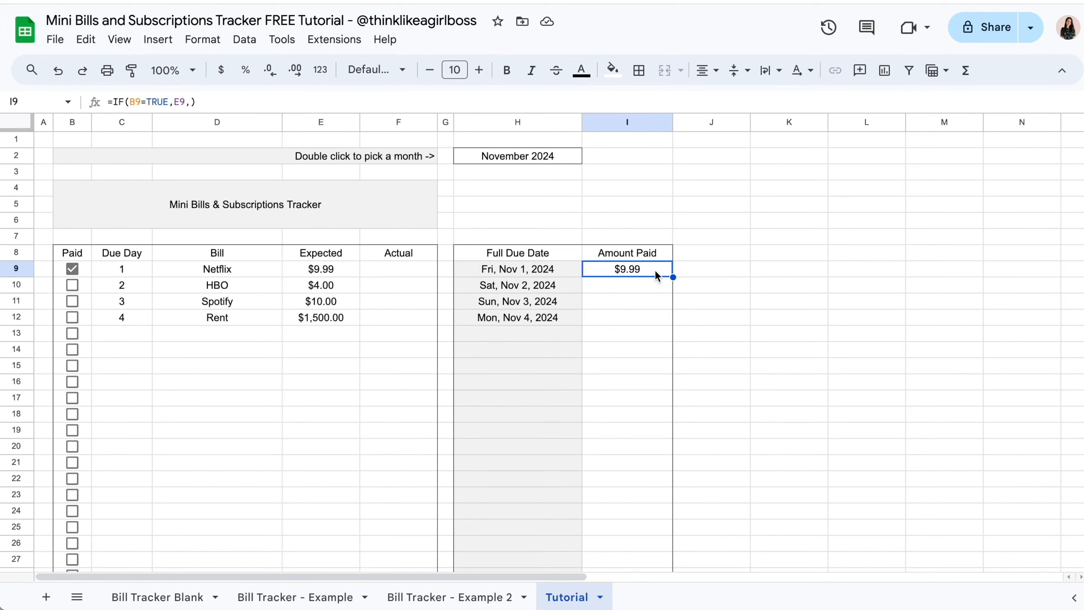
# - Test the Amount Paid formula in I9 by unchecking and rechecking Netflix's Paid checkbox, and review the formula's contents
pyautogui.click(72, 269)
pyautogui.click(72, 269)
pyautogui.click(597, 270)
pyautogui.doubleClick(653, 273)
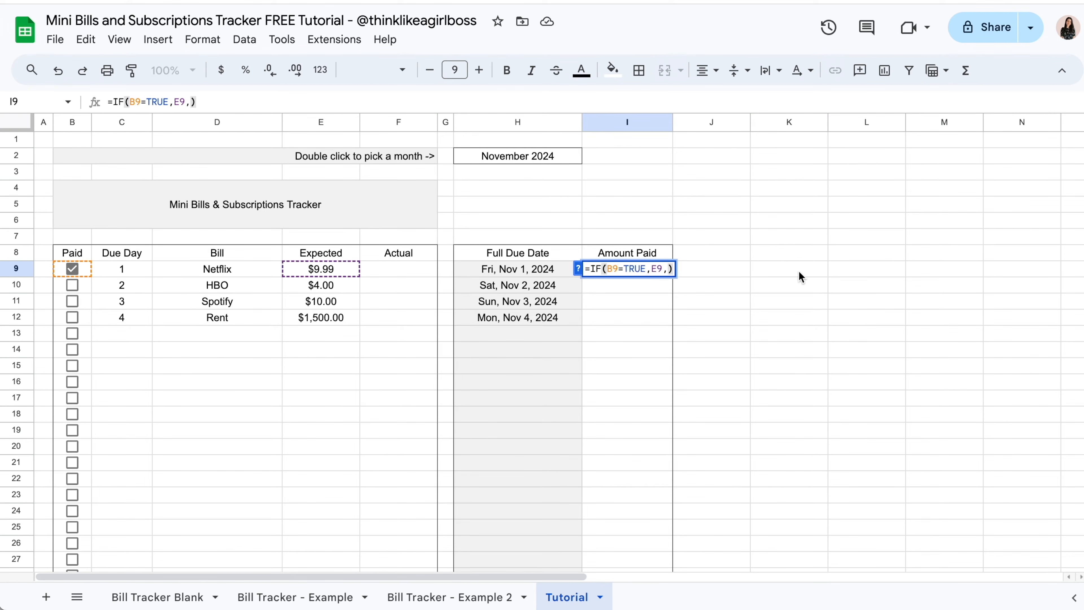
pyautogui.press('Return')
pyautogui.press('Up')
pyautogui.click(73, 269)
pyautogui.click(73, 269)
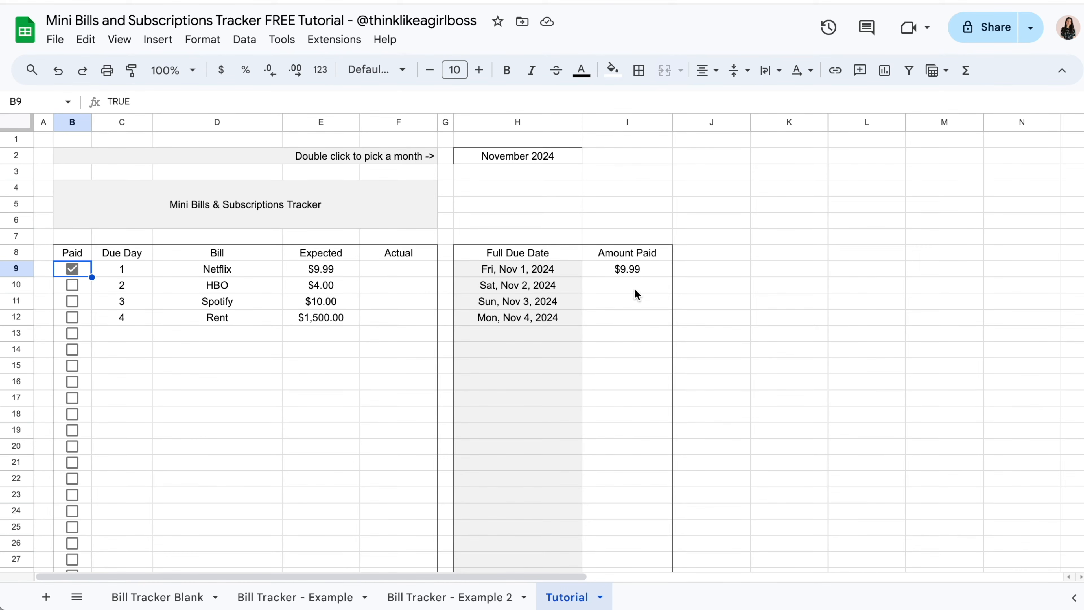
pyautogui.click(418, 273)
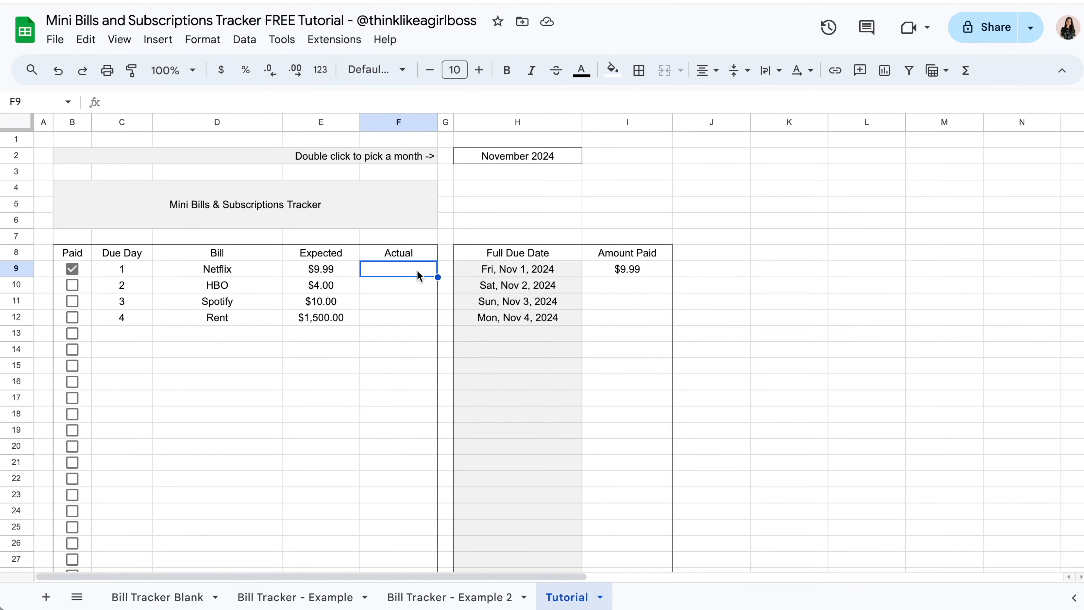
# - Test the Amount Paid formula by entering an Actual amount of 15 for Netflix in F9 and selecting I9
pyautogui.write('15')
pyautogui.hotkey('ctrl', 'Return')
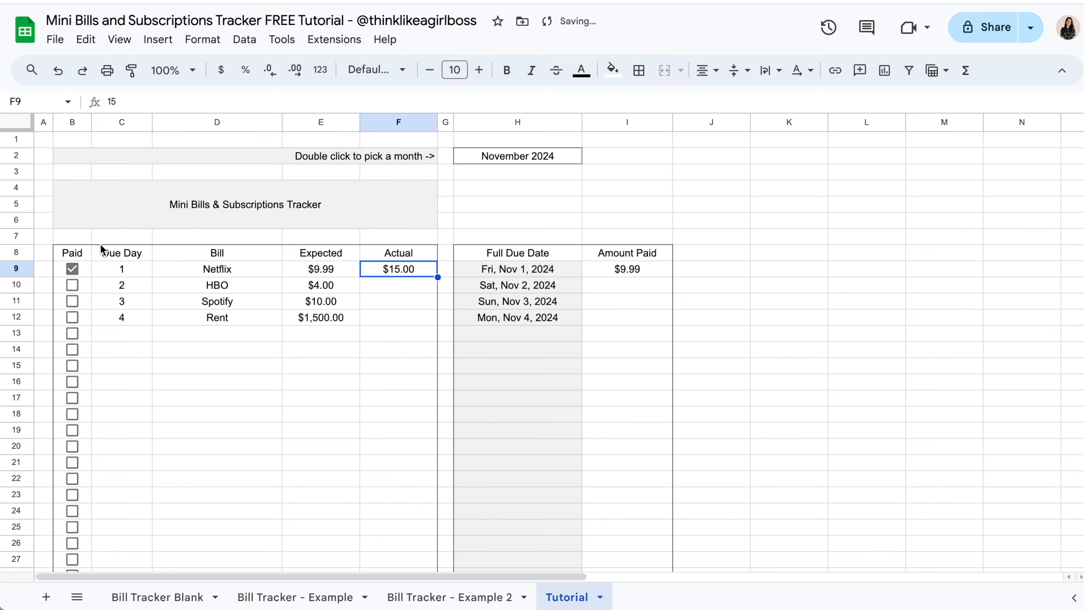
pyautogui.click(86, 268)
pyautogui.click(288, 270)
pyautogui.click(425, 272)
pyautogui.click(602, 270)
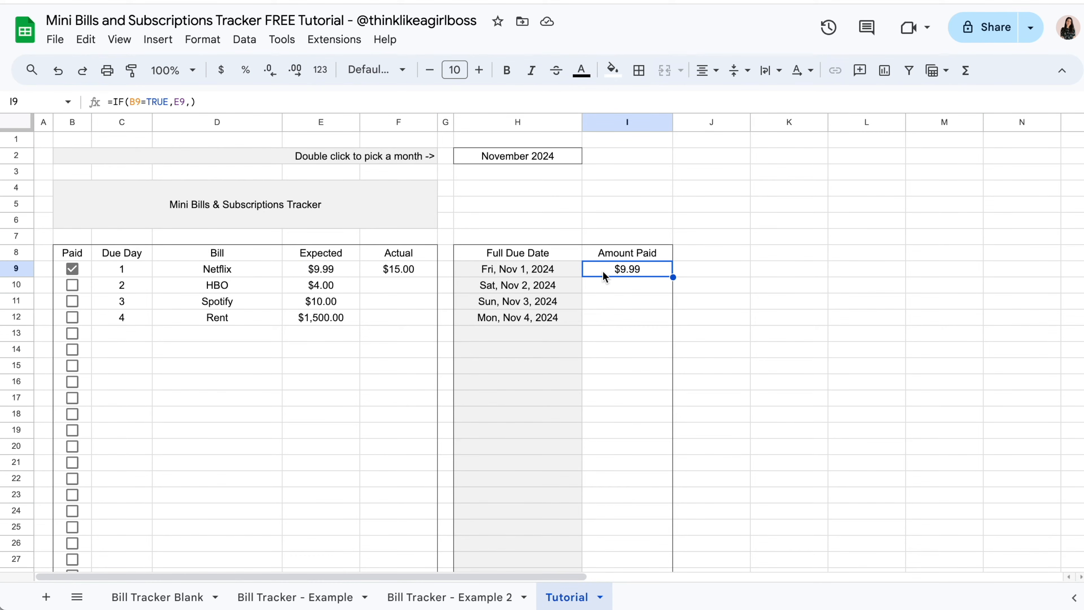
# - Replace the E9 result in I9's formula with a nested IF, making it =IF(B9=TRUE,IF(F9<>"",F9,E9),)
pyautogui.doubleClick(602, 270)
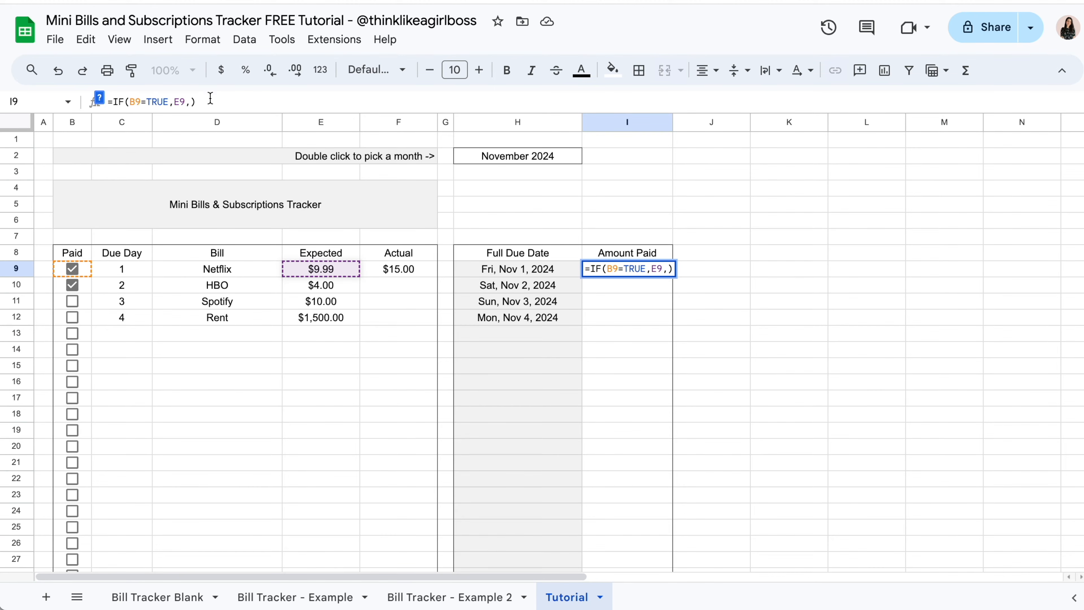
pyautogui.press('BackSpace')
pyautogui.press('BackSpace')
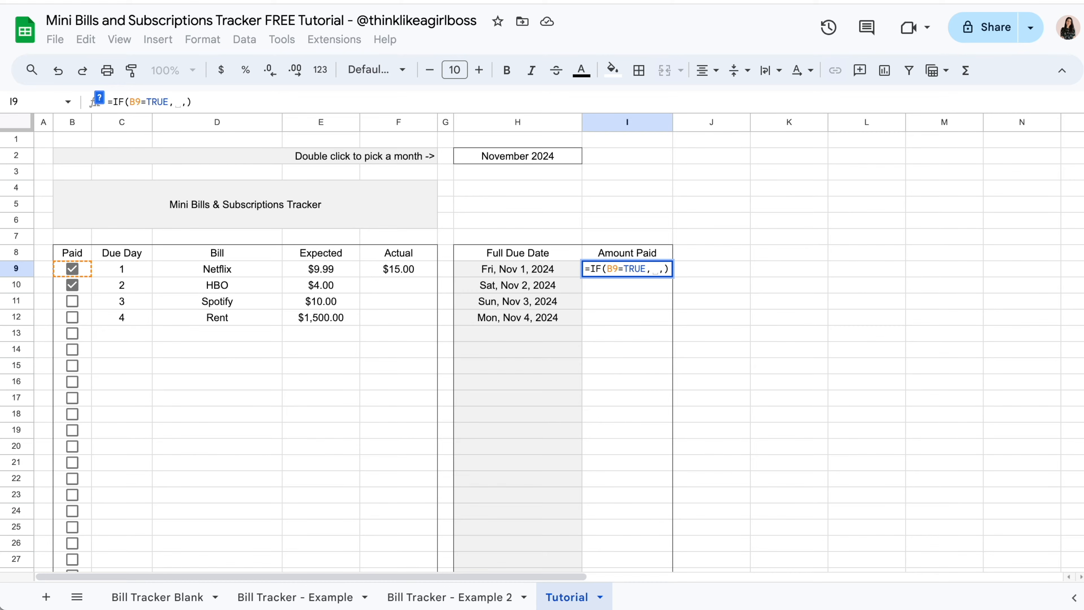
pyautogui.write('IF(')
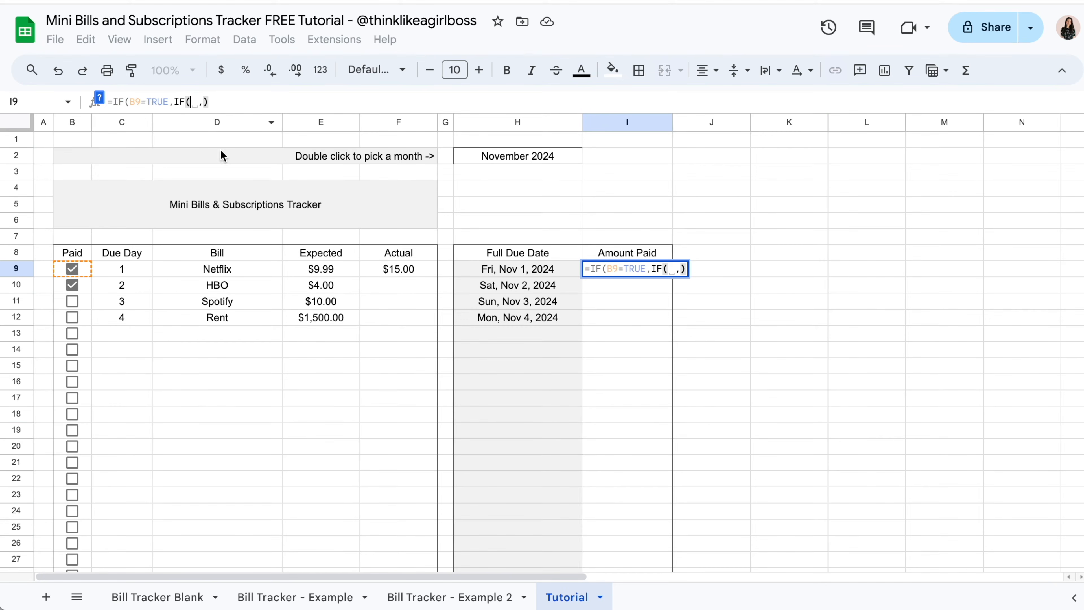
pyautogui.click(372, 267)
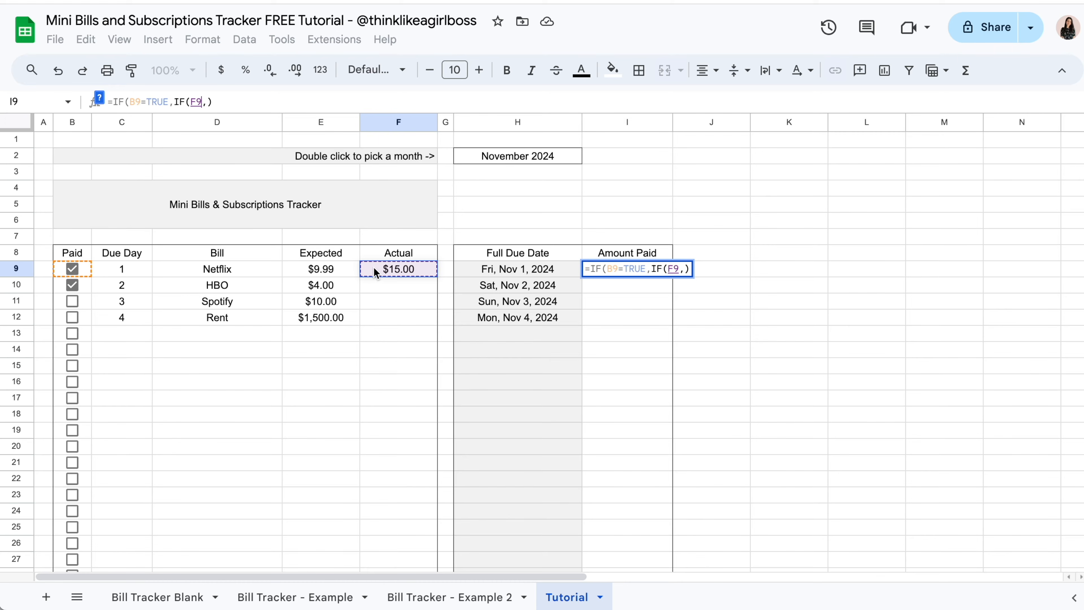
pyautogui.write('<> ')
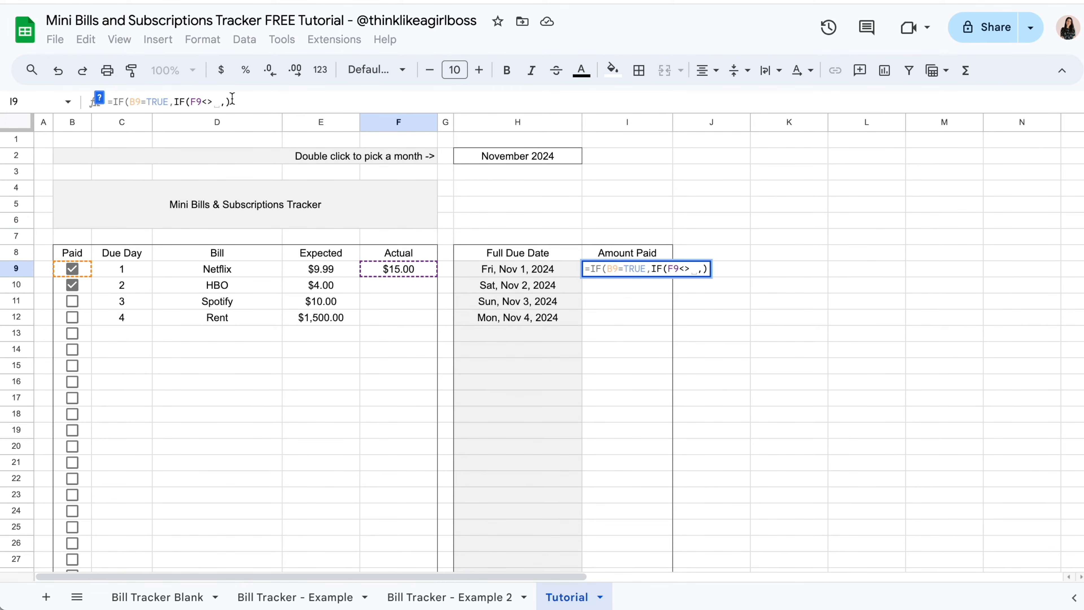
pyautogui.write('""')
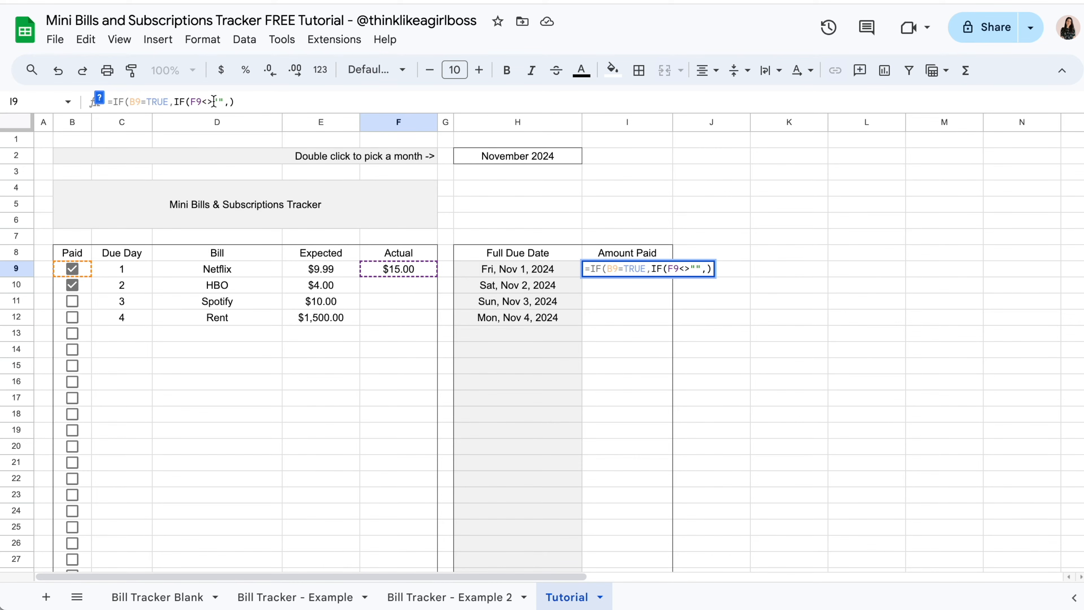
pyautogui.write(',')
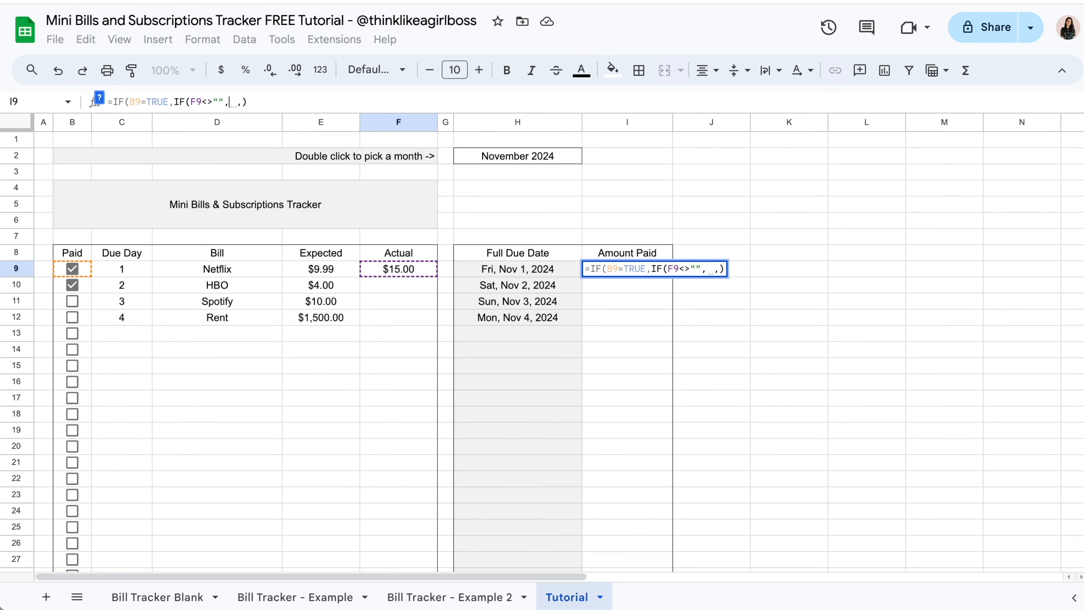
pyautogui.click(375, 267)
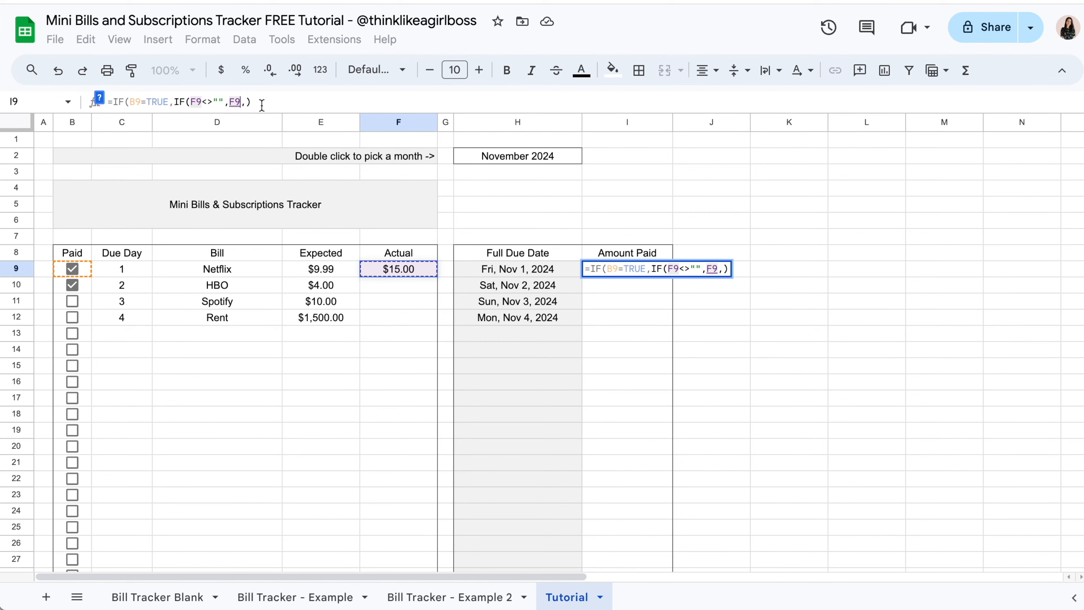
pyautogui.write(',')
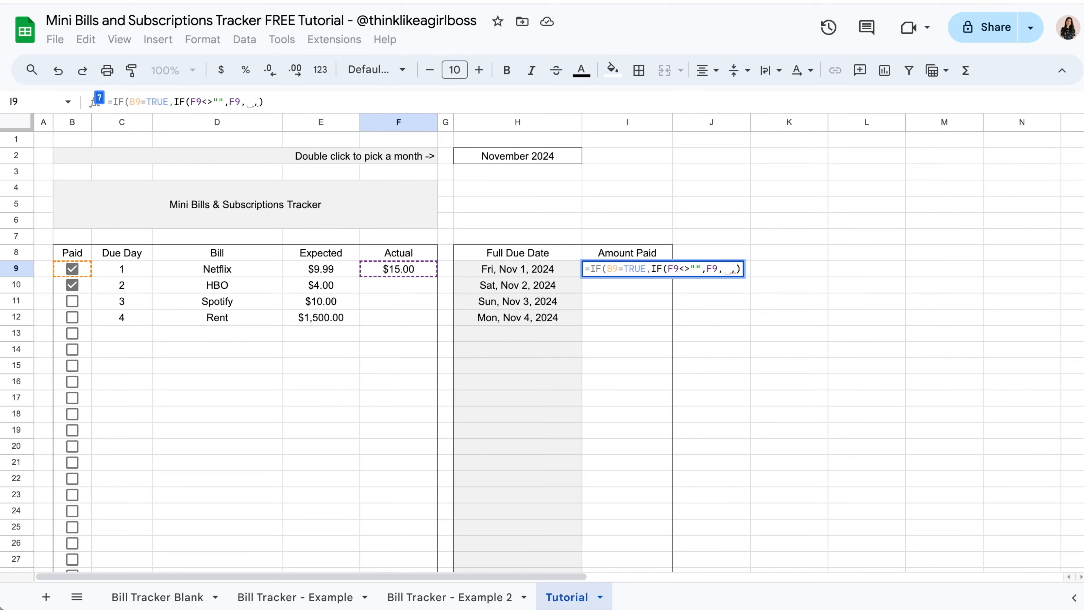
pyautogui.click(346, 269)
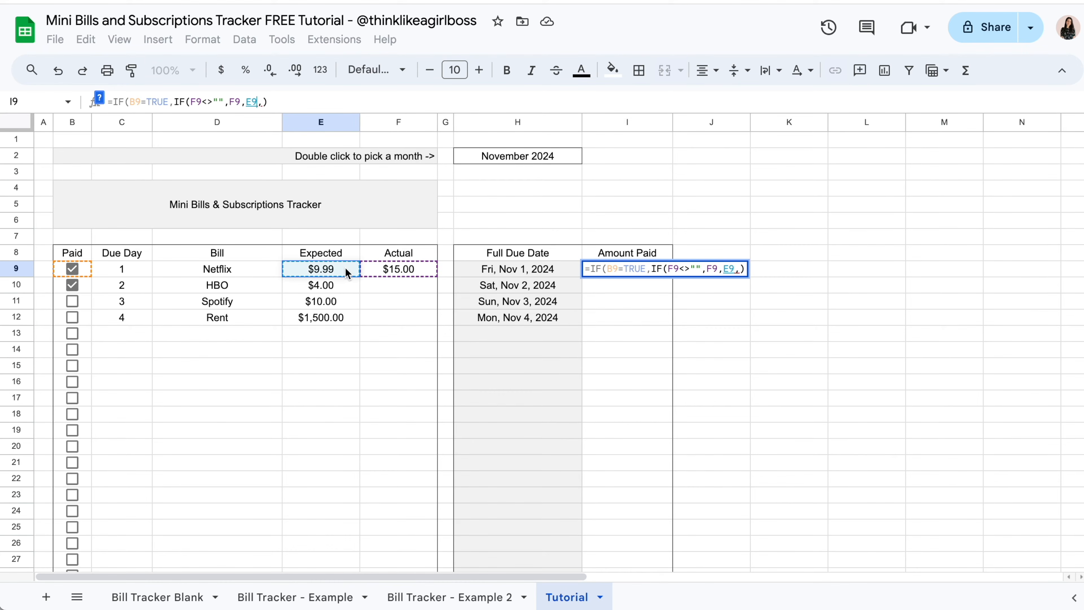
pyautogui.write(')')
pyautogui.click(300, 102)
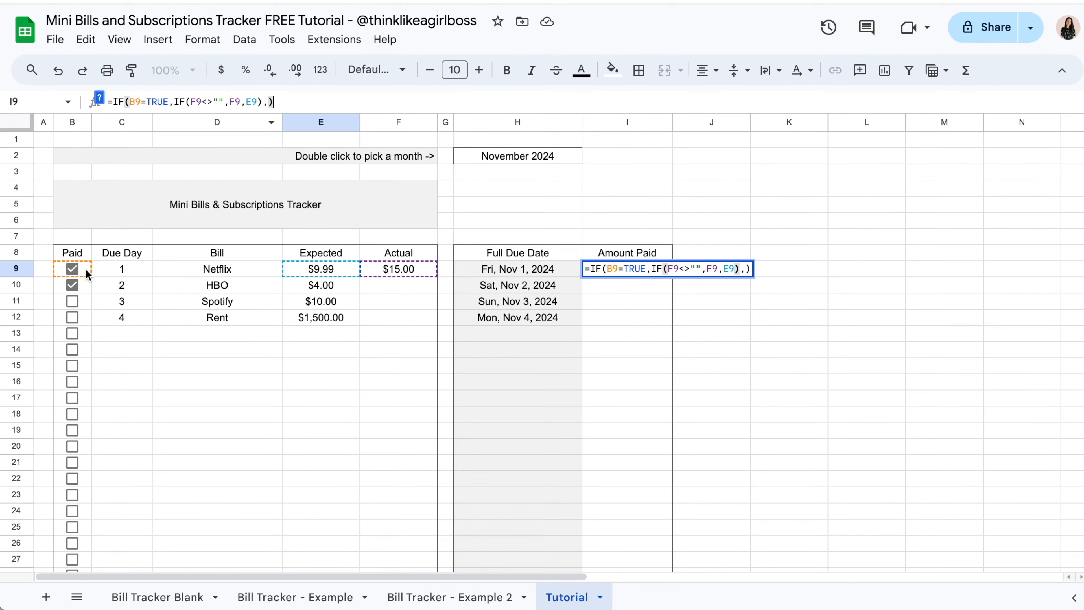
# - Review the nested IF and its outer condition in I9, and commit the formula
pyautogui.moveTo(175, 101); pyautogui.dragTo(262, 101)
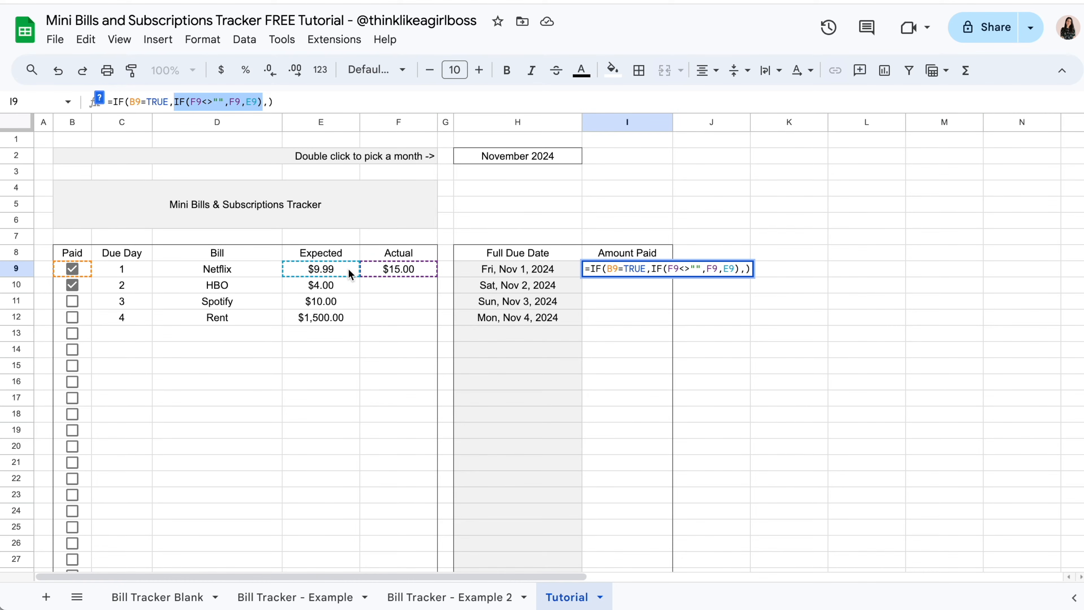
pyautogui.click(163, 101)
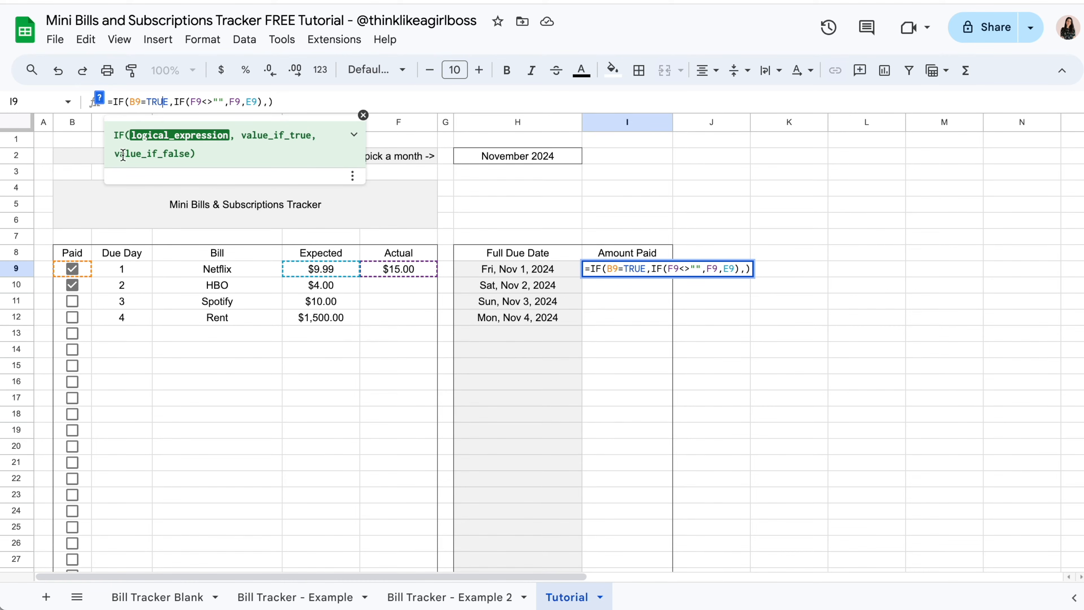
pyautogui.moveTo(263, 101); pyautogui.dragTo(107, 98)
pyautogui.click(175, 102)
pyautogui.click(303, 102)
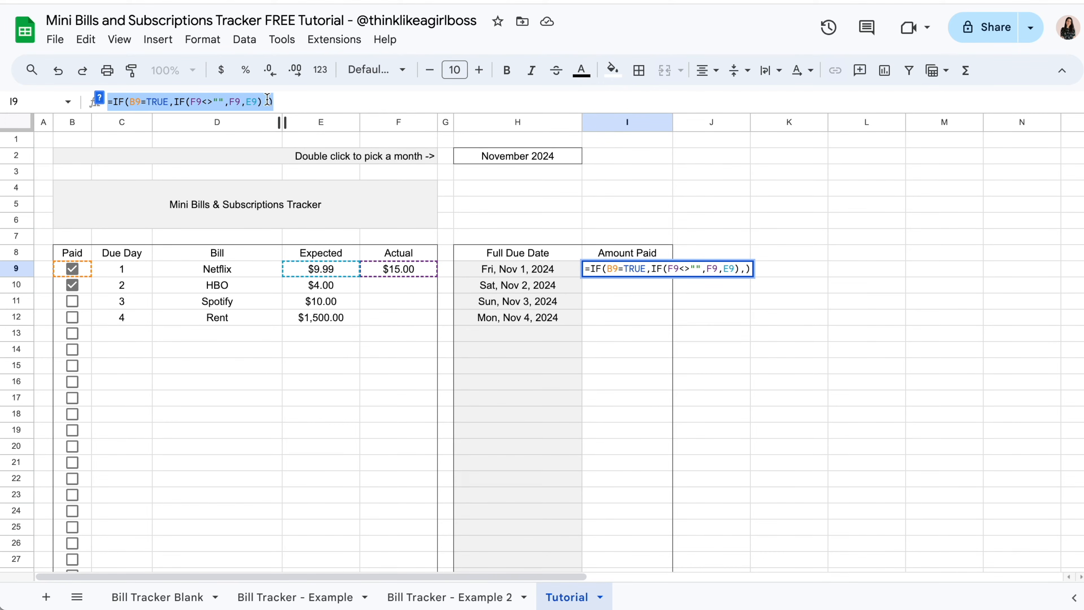
pyautogui.click(268, 102)
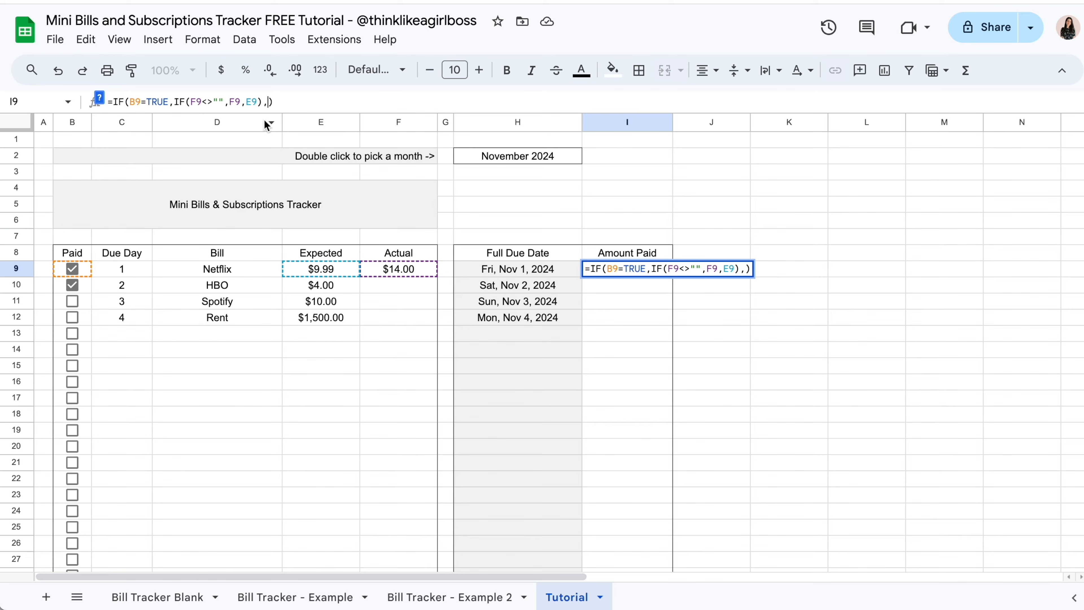
pyautogui.click(287, 104)
pyautogui.press('Return')
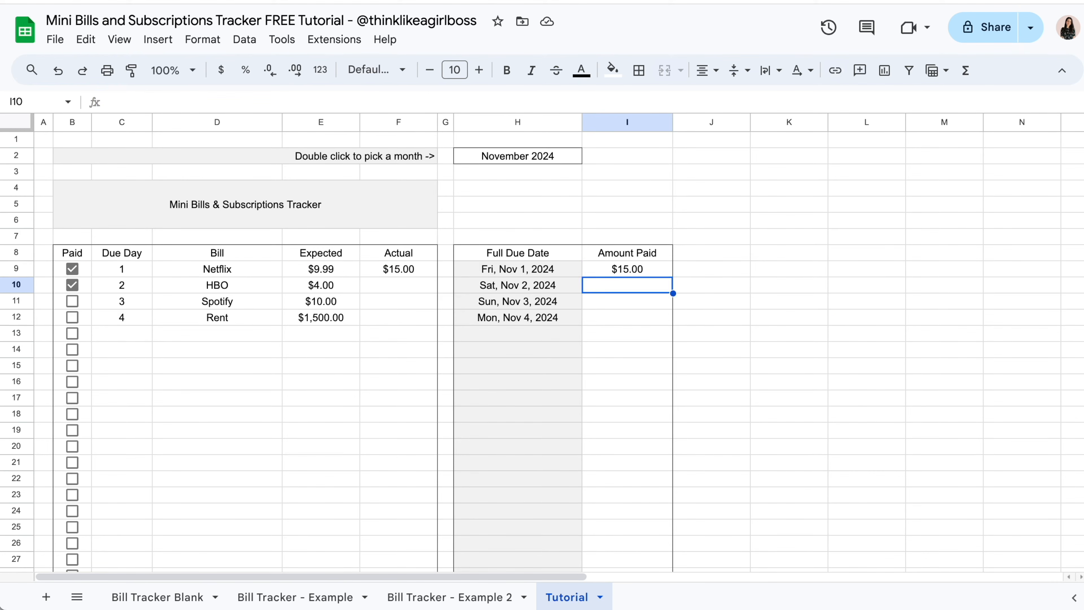
# - Test the nested Amount Paid formula by unchecking and rechecking Netflix's Paid checkbox
pyautogui.click(764, 300)
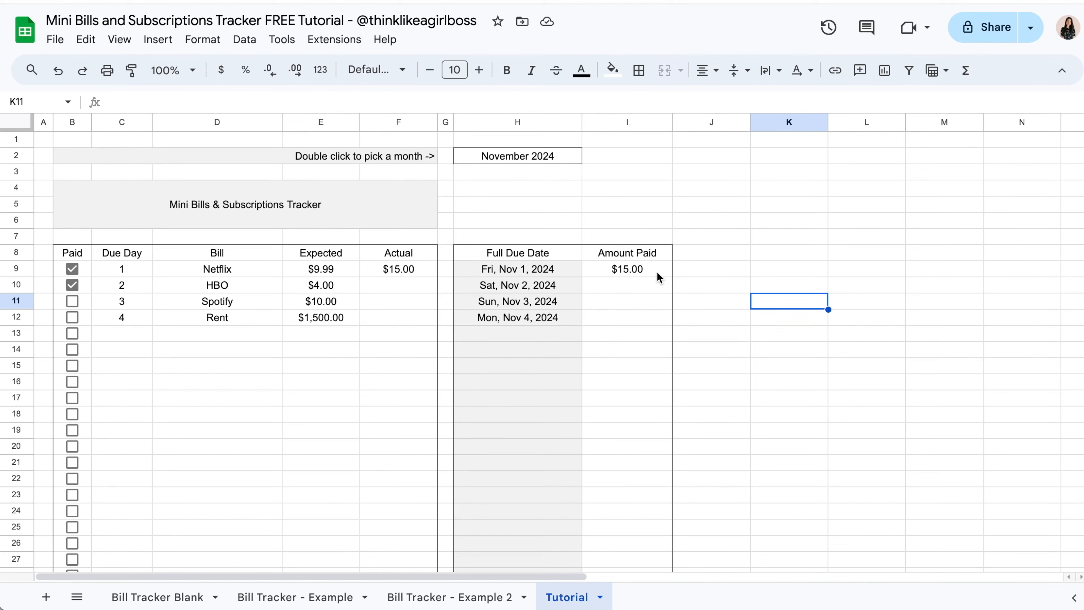
pyautogui.click(72, 268)
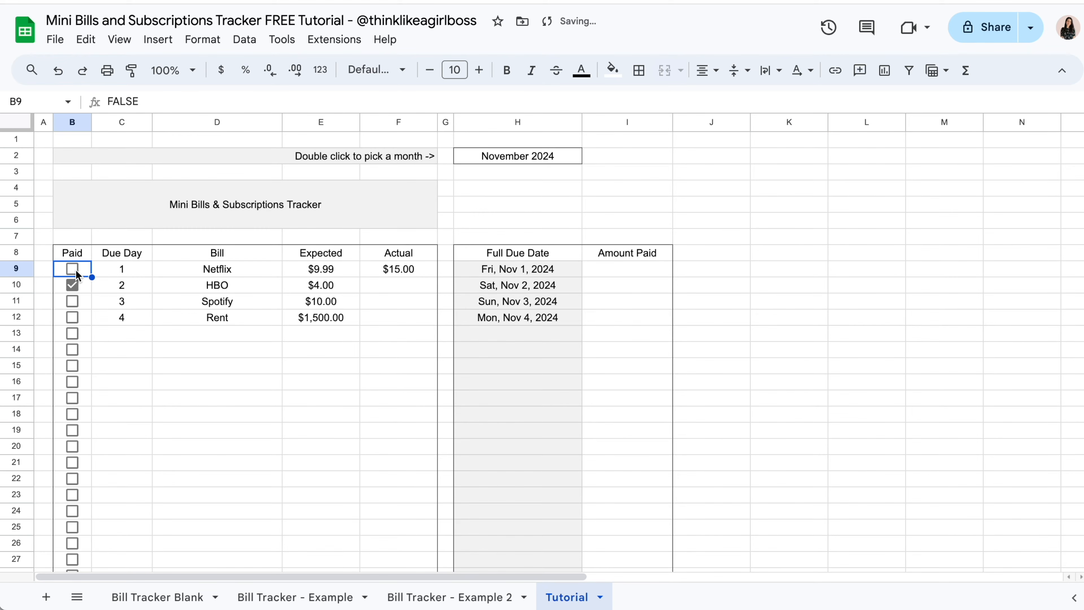
pyautogui.click(76, 269)
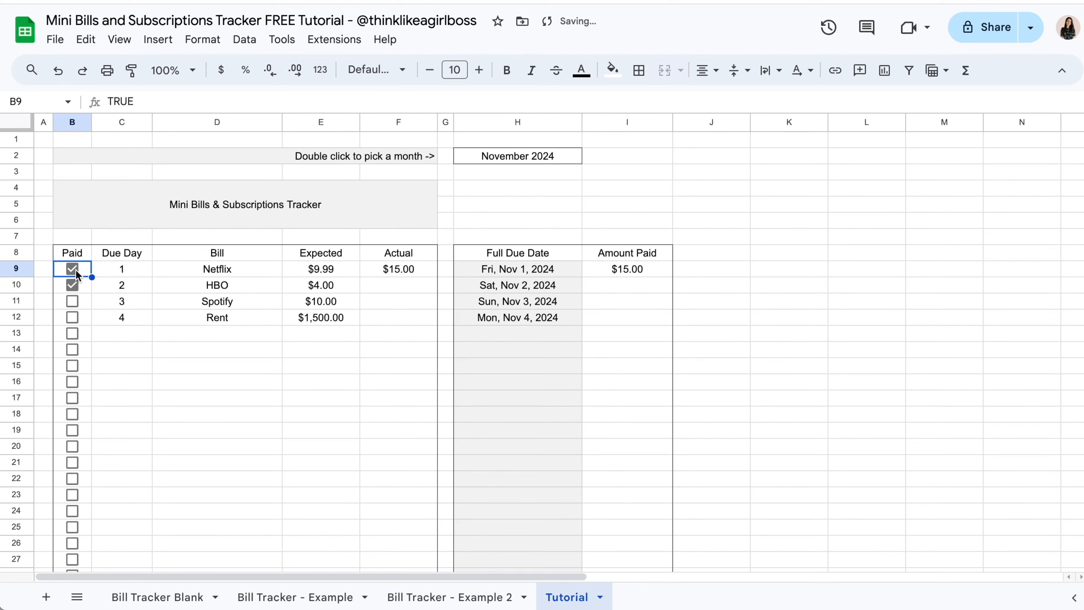
# - Clear Netflix's Actual amount in F9, enter 14 instead, and select its Amount Paid cell I9
pyautogui.click(389, 275)
pyautogui.press('Delete')
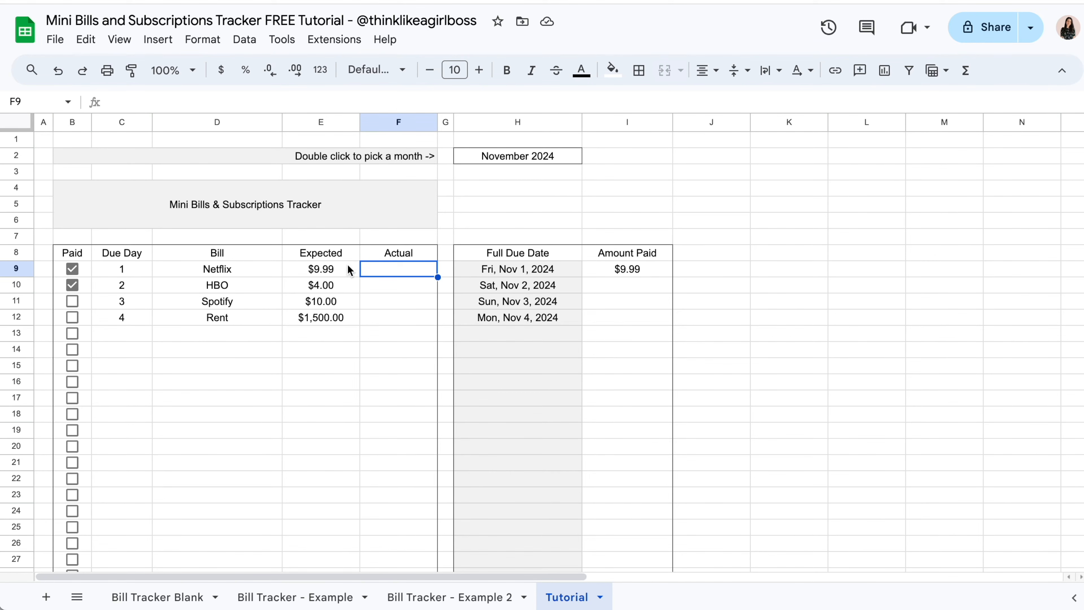
pyautogui.write('14')
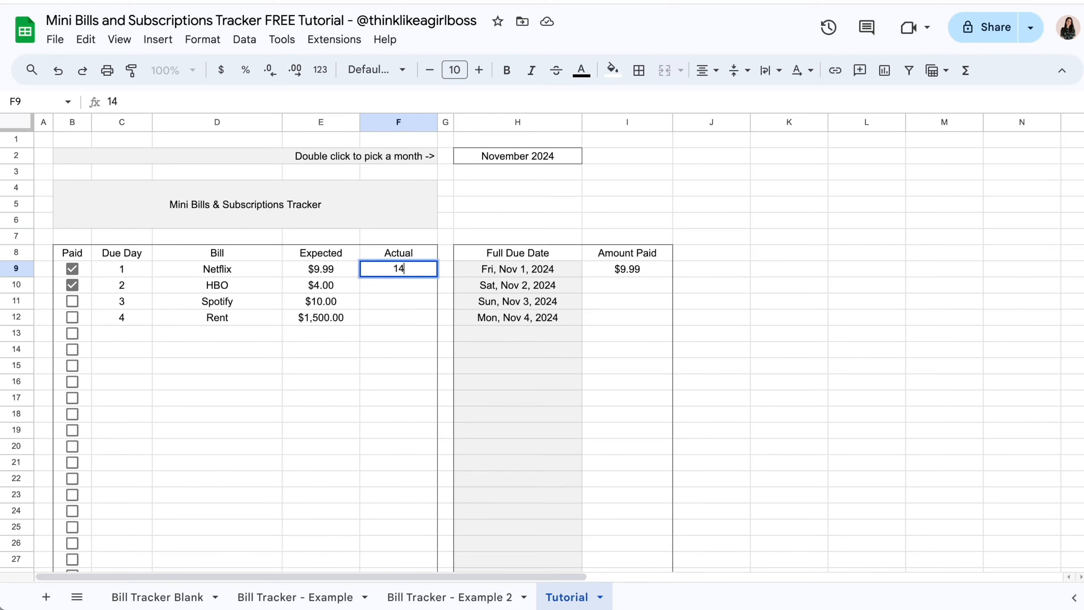
pyautogui.press('Return')
pyautogui.click(661, 270)
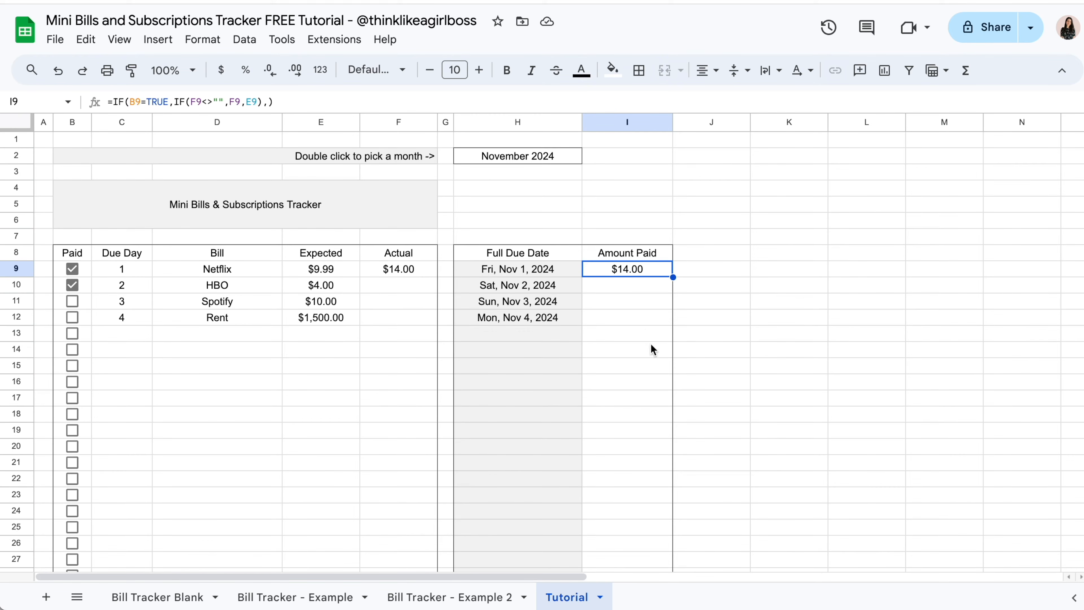
# - Toggle HBO's Paid checkbox, leave it unchecked, and inspect the Amount Paid cells below I9
pyautogui.click(68, 285)
pyautogui.click(68, 285)
pyautogui.click(68, 285)
pyautogui.moveTo(639, 289); pyautogui.dragTo(638, 529)
pyautogui.click(637, 366)
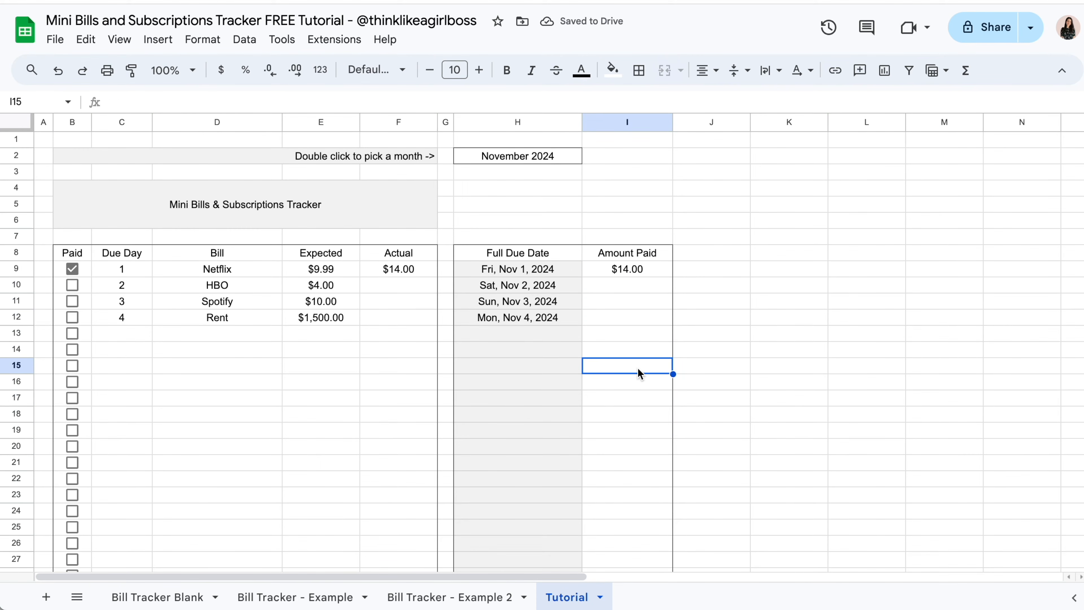
# - Review the Full Due Date formula in H9 and wrap I9's formula as =ARRAYFORMULA(IF(B9=TRUE,IF(F9<>"",F9,E9),))
pyautogui.click(562, 269)
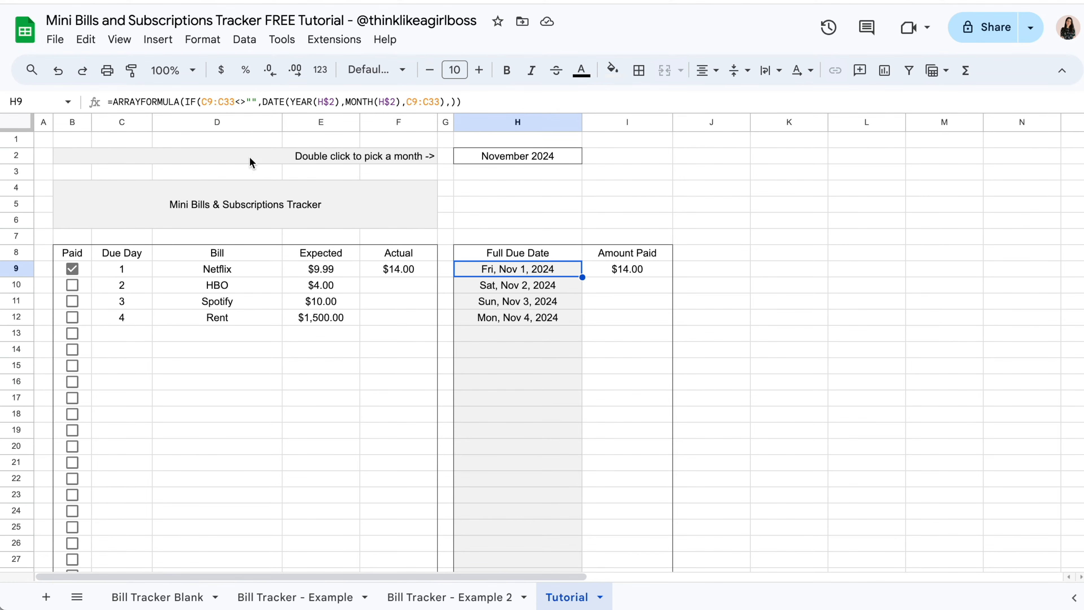
pyautogui.click(591, 269)
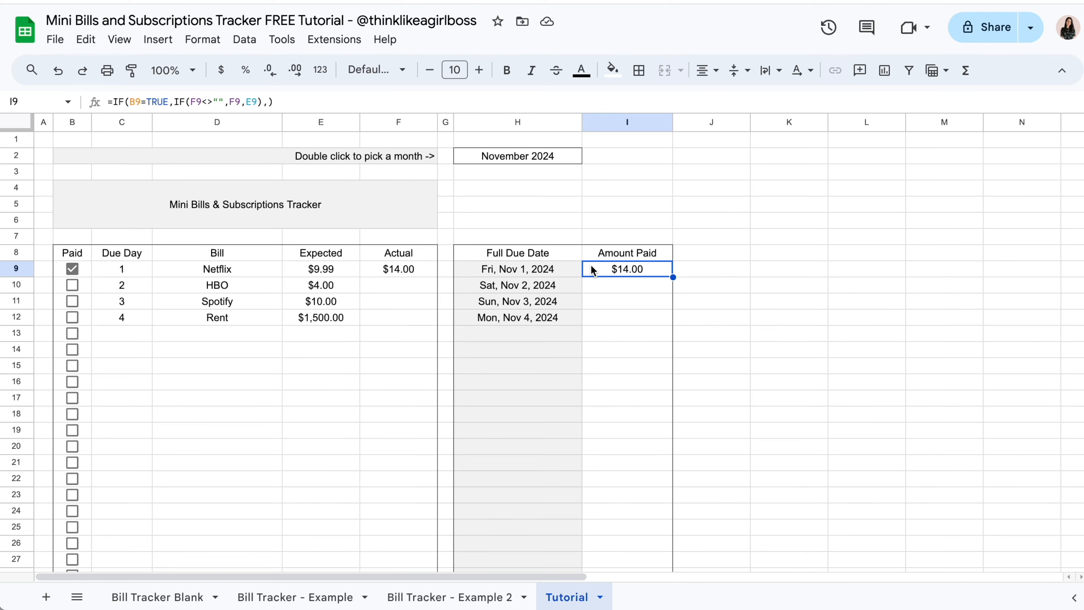
pyautogui.scroll(-5, 346, 433)
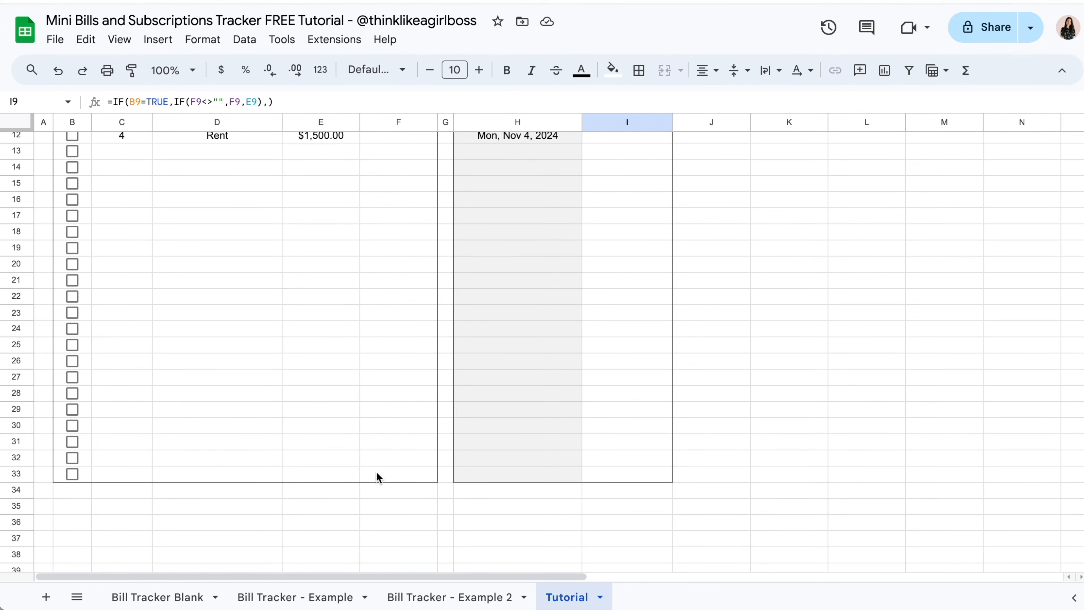
pyautogui.scroll(5, 384, 469)
pyautogui.scroll(1, 391, 438)
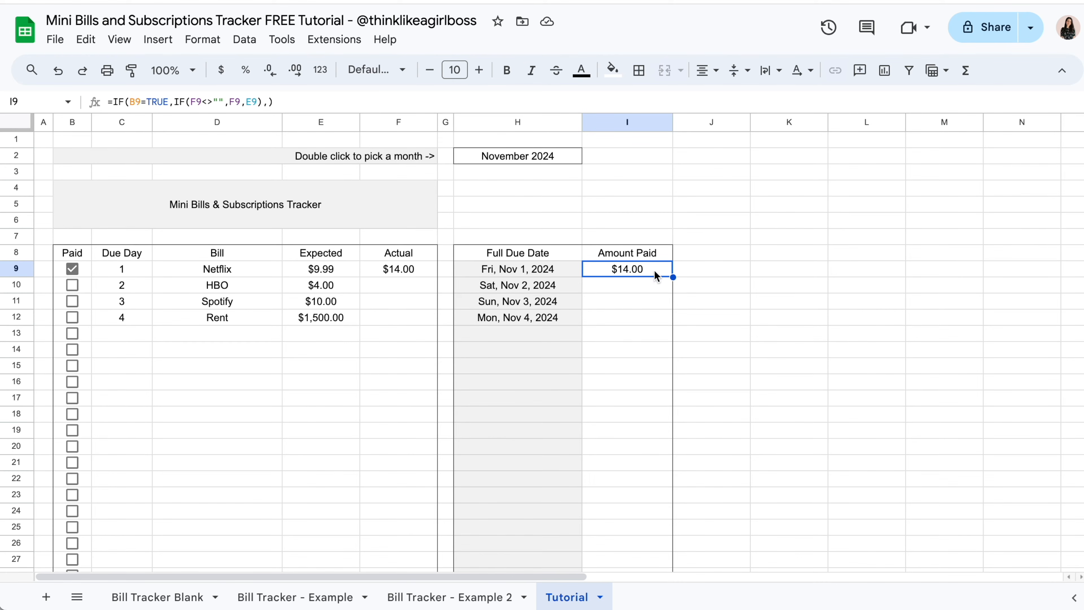
pyautogui.click(113, 102)
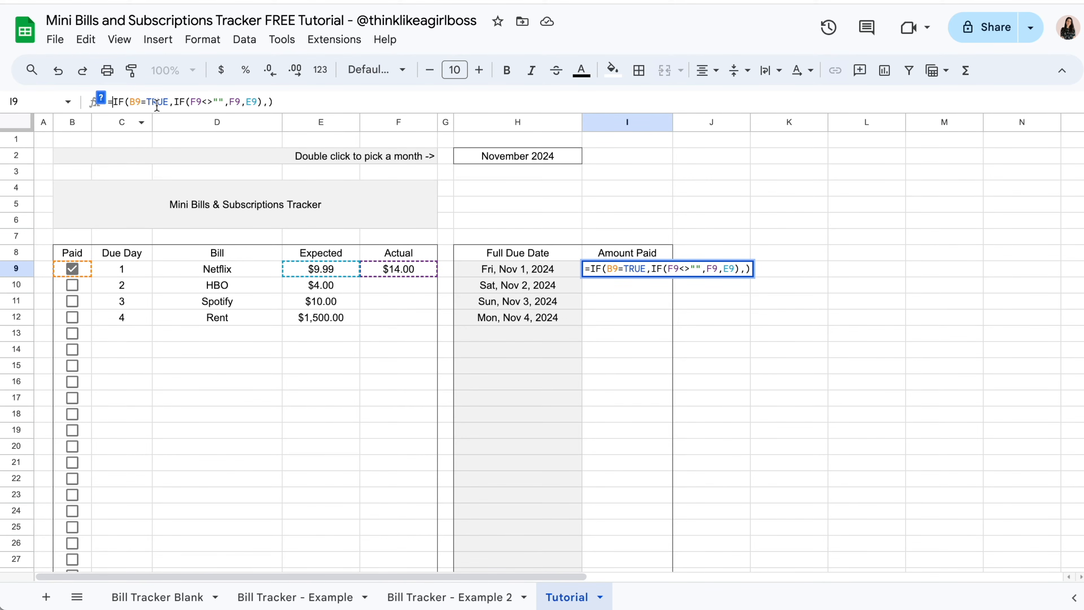
pyautogui.write('ARRAYFORMULA')
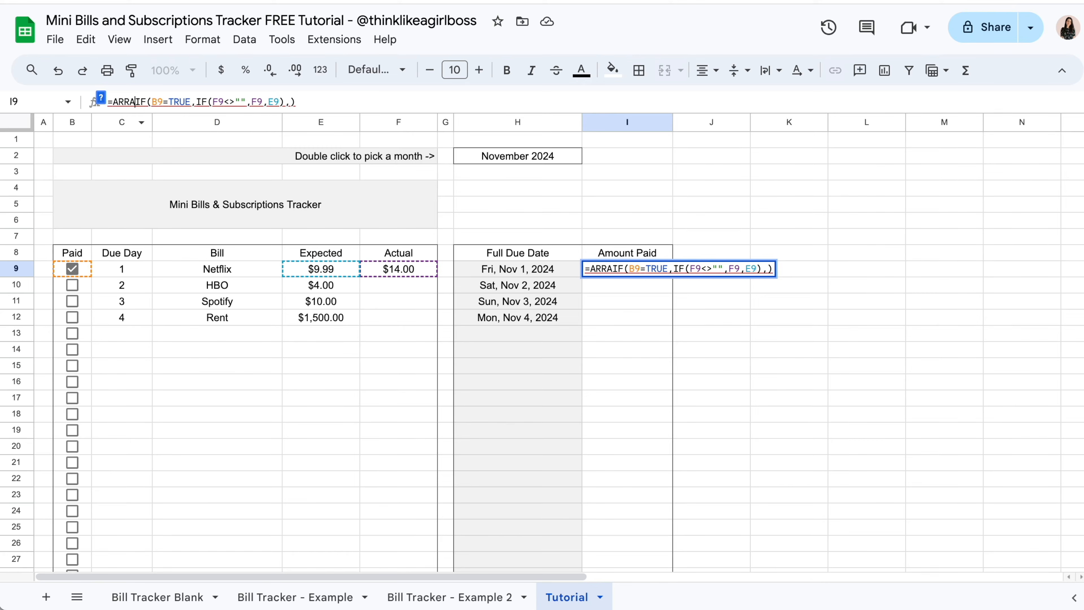
pyautogui.write('(')
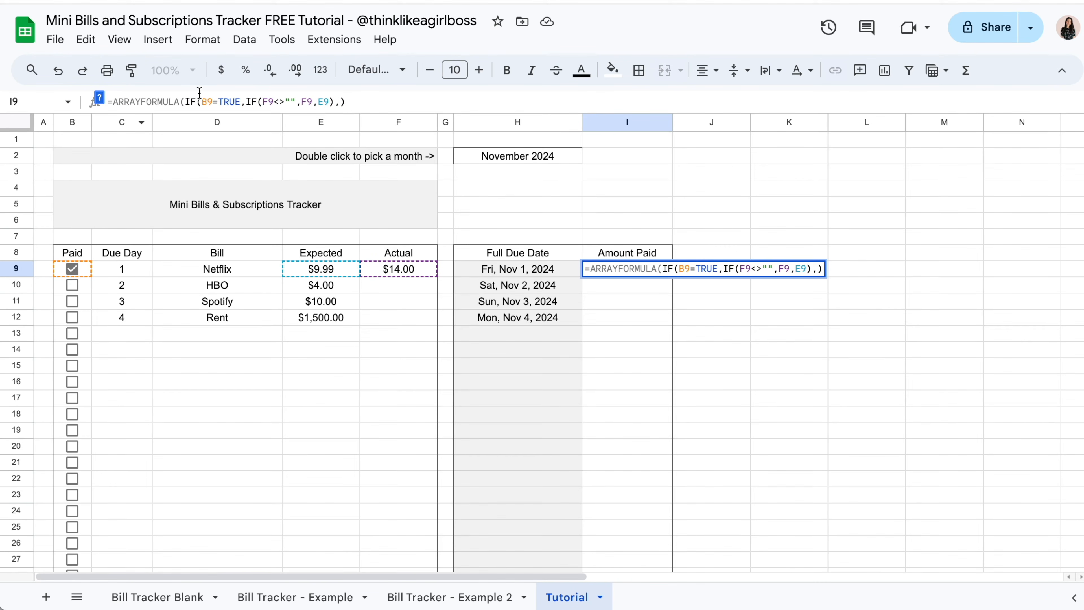
pyautogui.click(366, 101)
pyautogui.write(')')
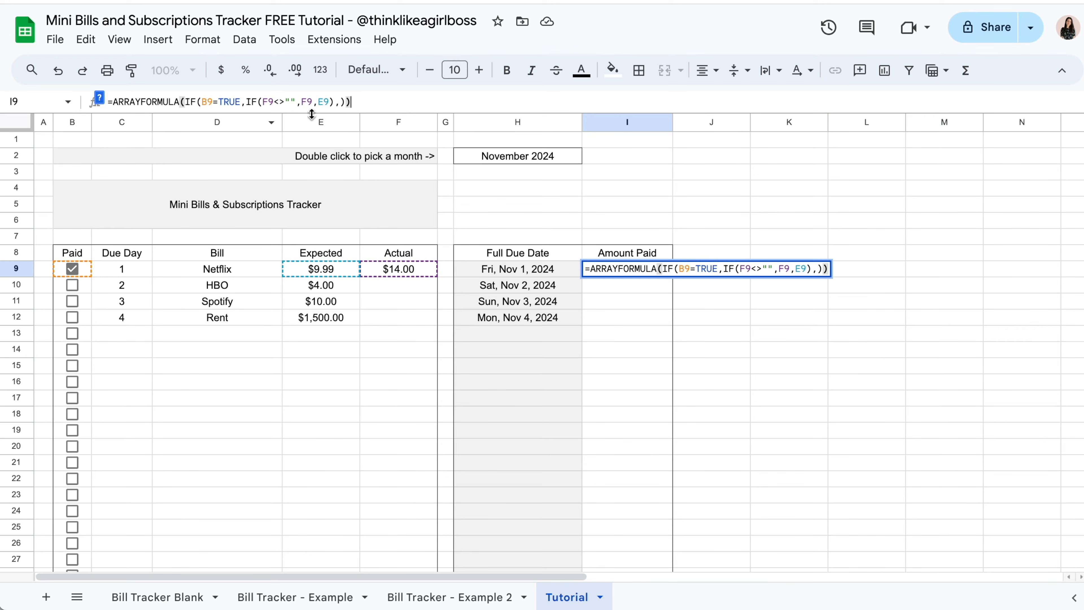
# - Extend the Paid condition in I9's array formula from a single cell to B9:B33, covering every row of the tracker
pyautogui.scroll(-4, 460, 350)
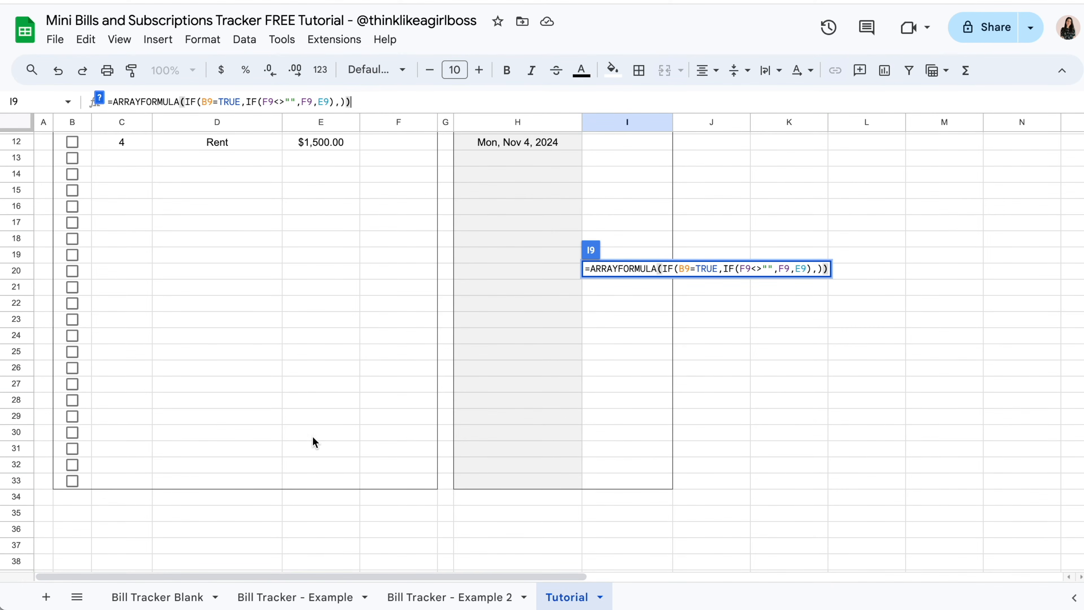
pyautogui.scroll(4, 348, 350)
pyautogui.click(212, 102)
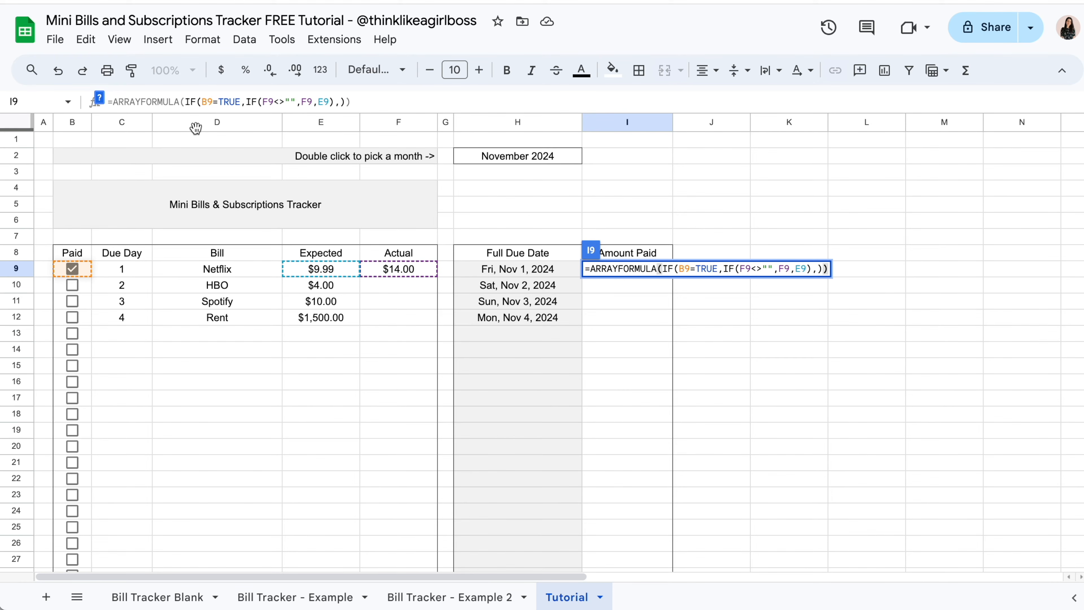
pyautogui.write(':')
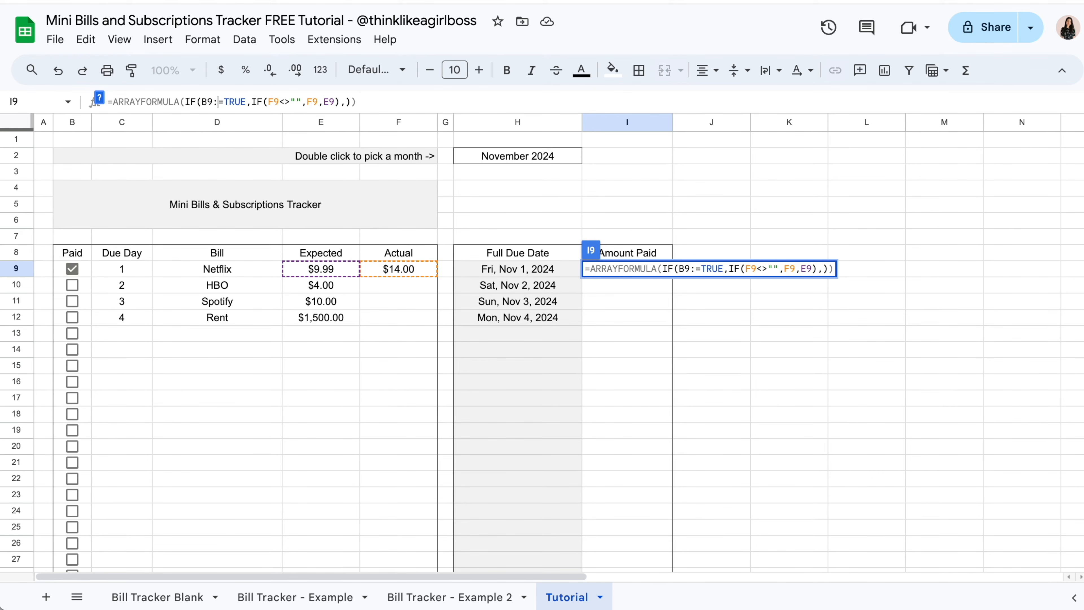
pyautogui.write('B33')
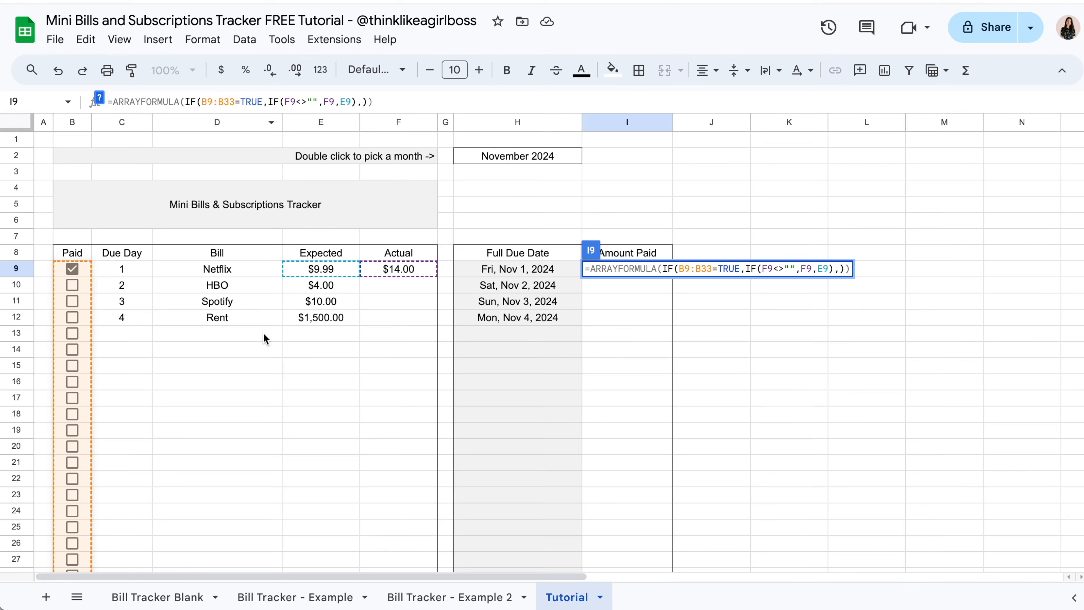
pyautogui.scroll(-2, 265, 339)
pyautogui.scroll(-3, 264, 340)
pyautogui.scroll(3, 265, 340)
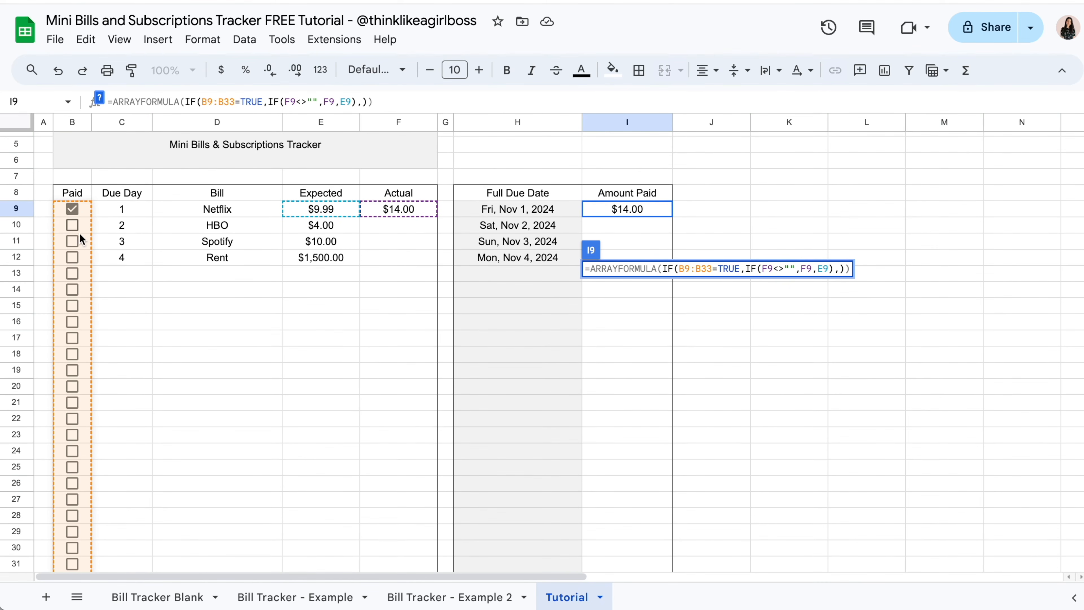
pyautogui.scroll(2, 169, 340)
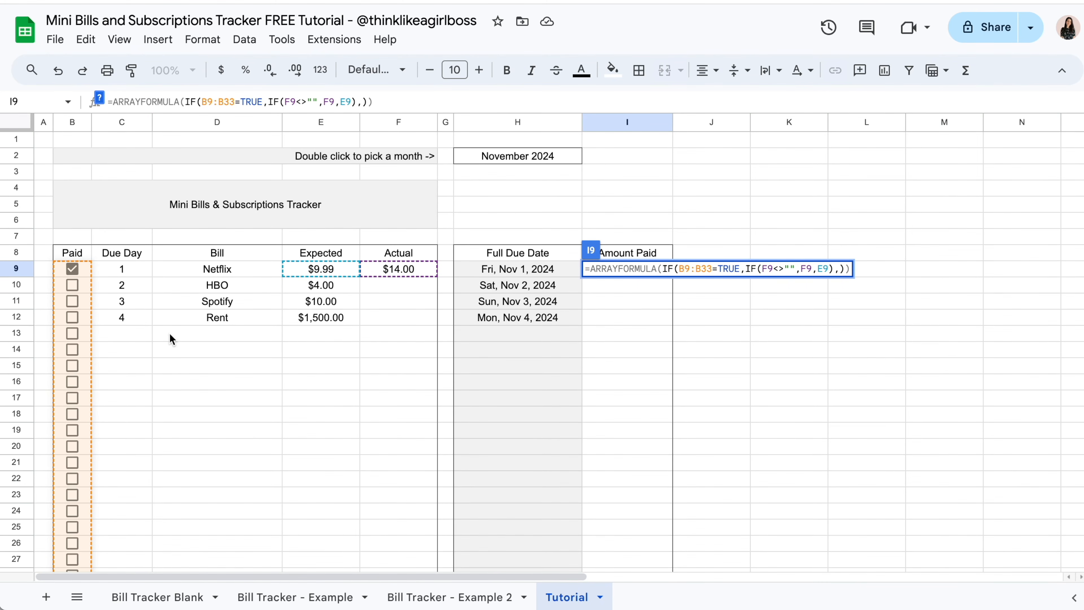
# - Extend the nested IF's not-blank test on the Actual amount in I9's formula to the range F9:F33
pyautogui.click(293, 106)
pyautogui.write(':')
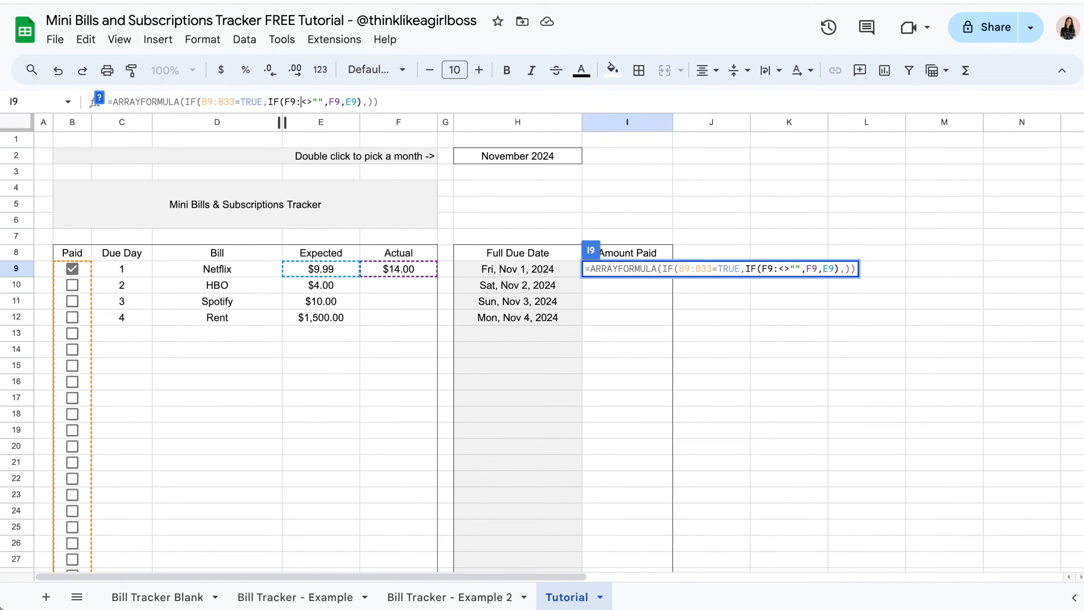
pyautogui.write('F33')
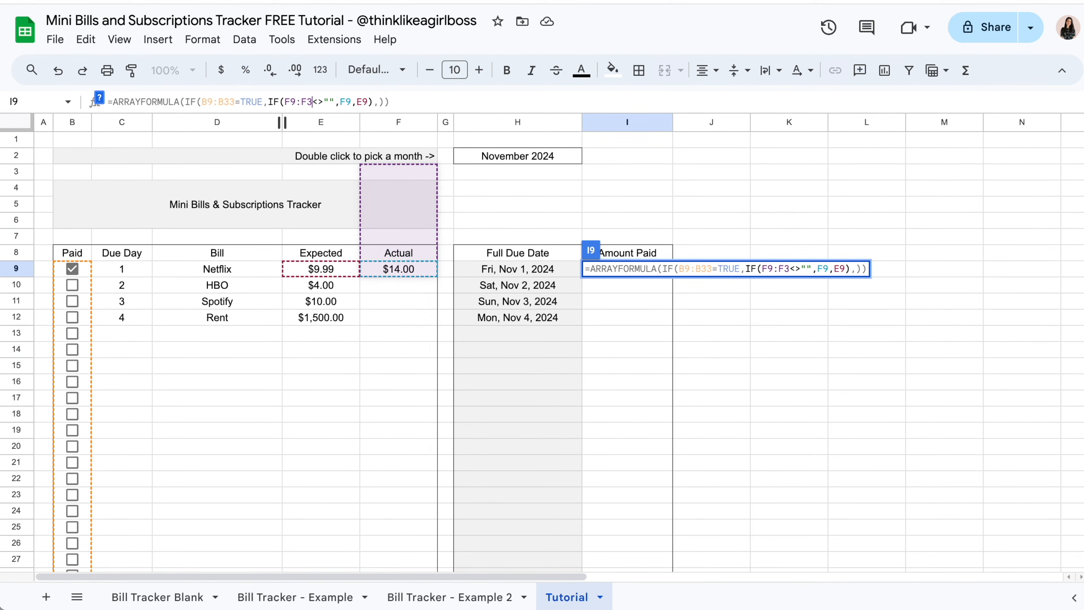
pyautogui.scroll(-1, 417, 232)
pyautogui.scroll(-3, 421, 309)
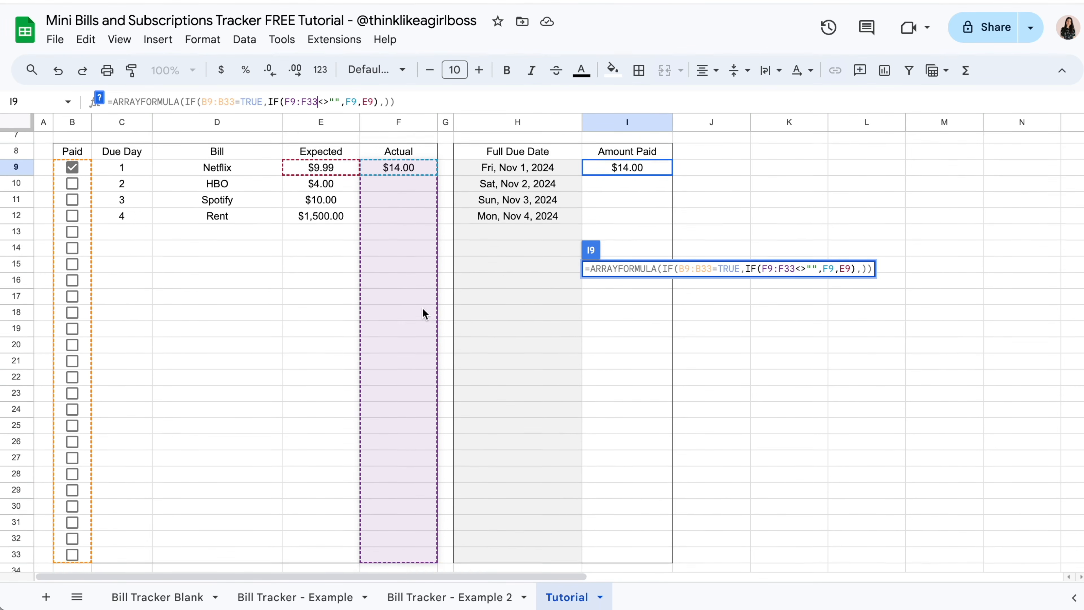
pyautogui.scroll(3, 421, 308)
pyautogui.scroll(2, 420, 294)
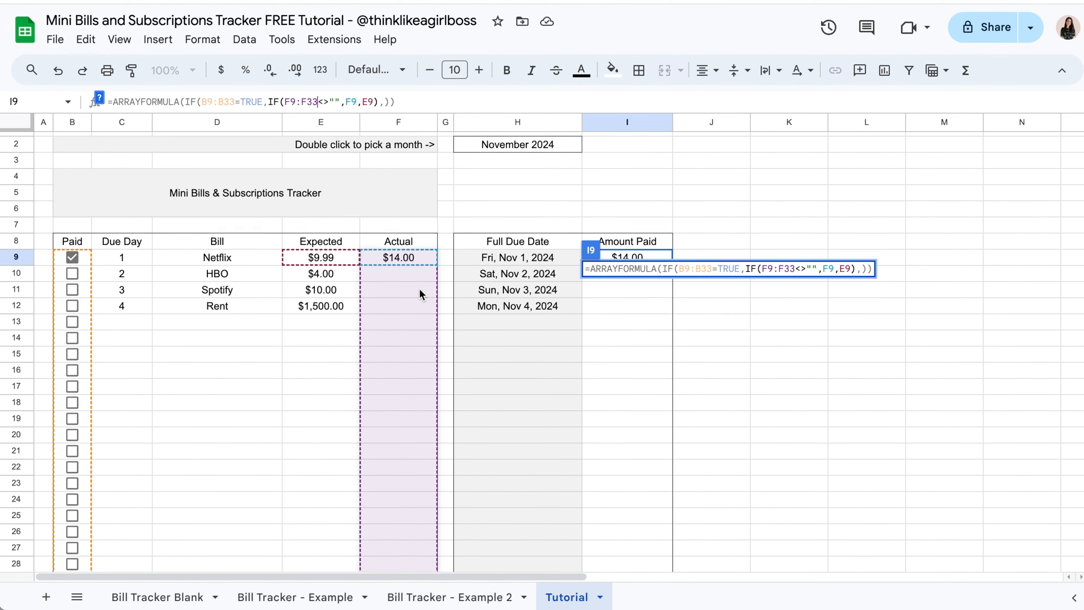
# - Extend the two result references in I9's formula to F9:F33 and E9:E33, commit it, and reselect I9
pyautogui.click(355, 101)
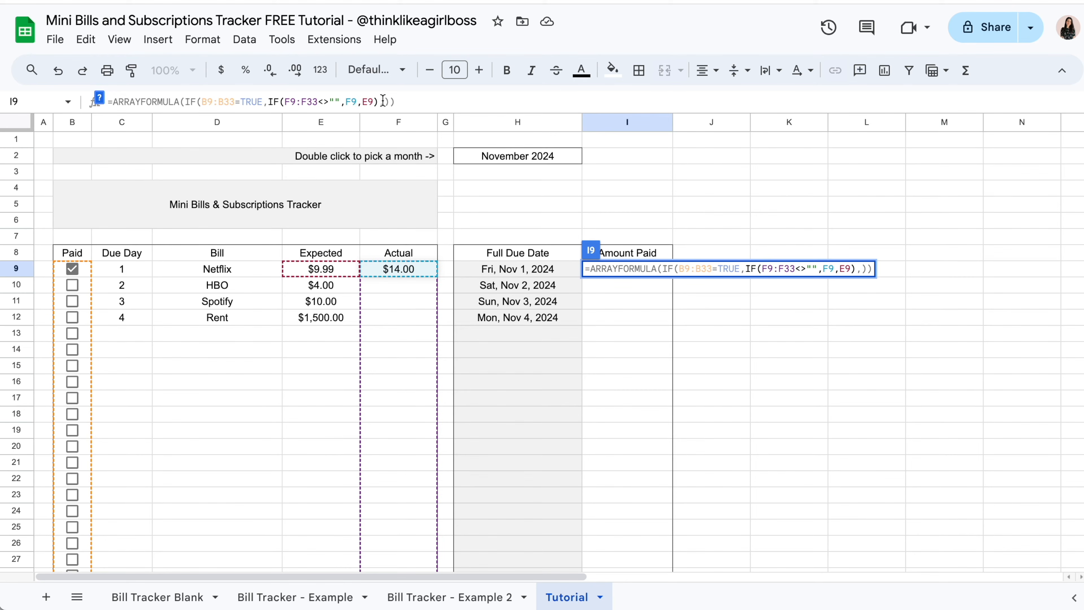
pyautogui.write(':F33,E9')
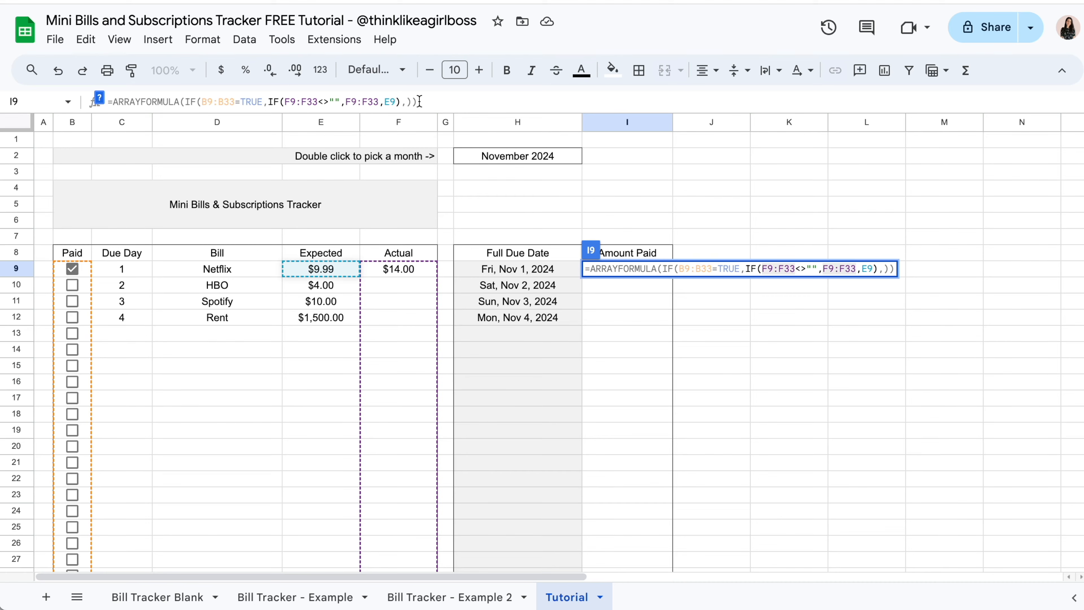
pyautogui.write(':E33')
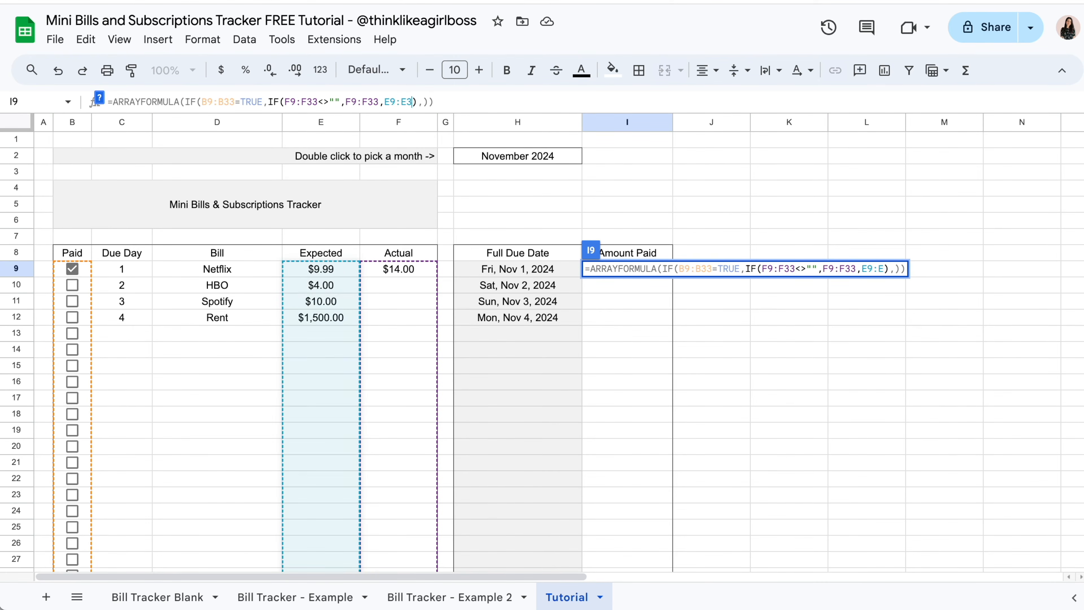
pyautogui.scroll(-3, 272, 380)
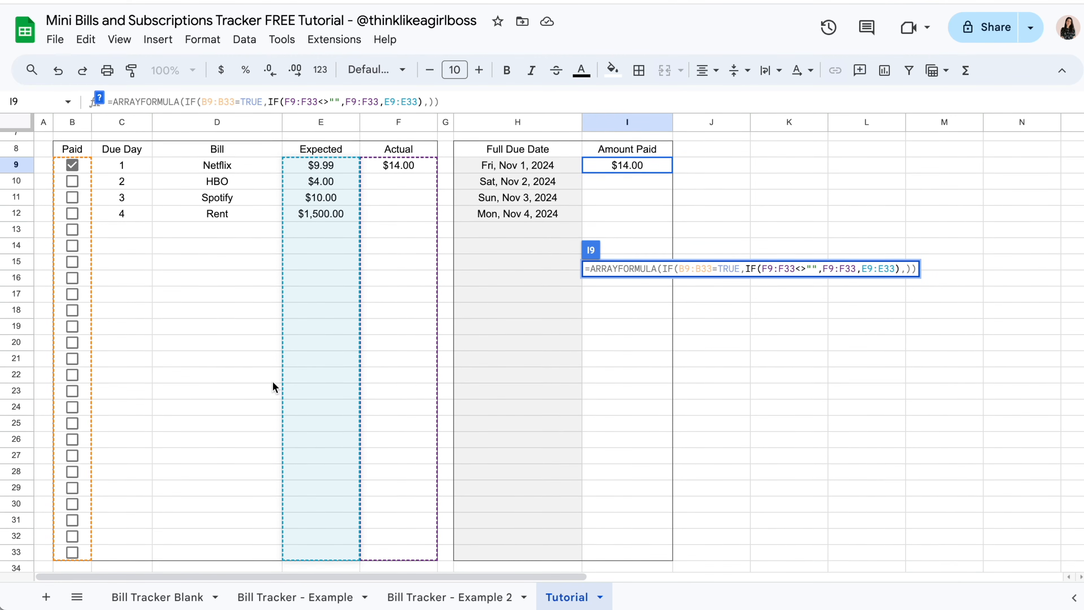
pyautogui.scroll(1, 297, 317)
pyautogui.scroll(-1, 297, 318)
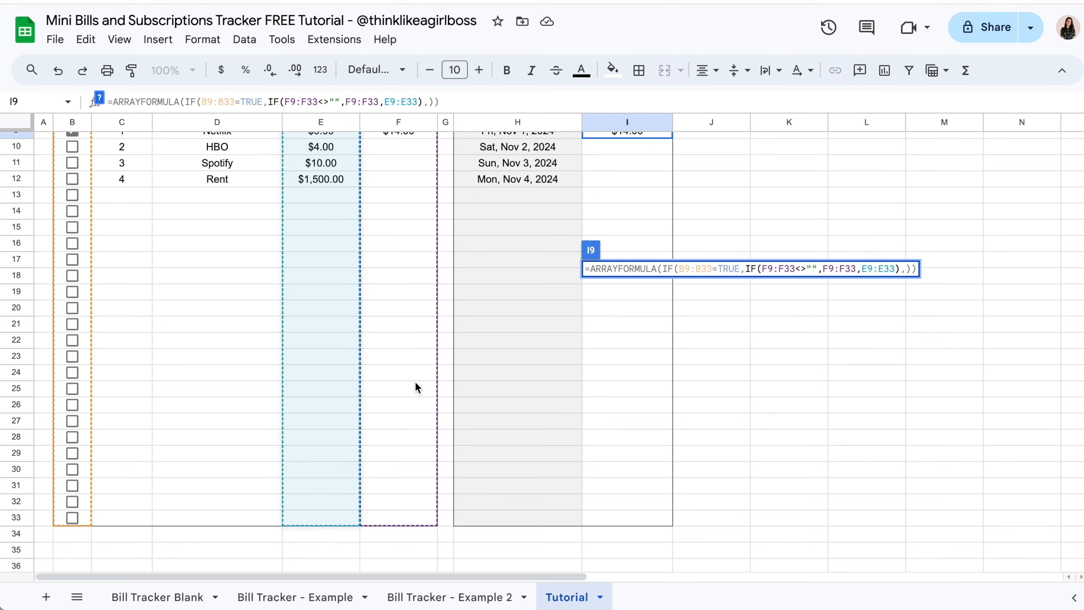
pyautogui.scroll(-1, 414, 381)
pyautogui.scroll(3, 163, 196)
pyautogui.scroll(2, 225, 164)
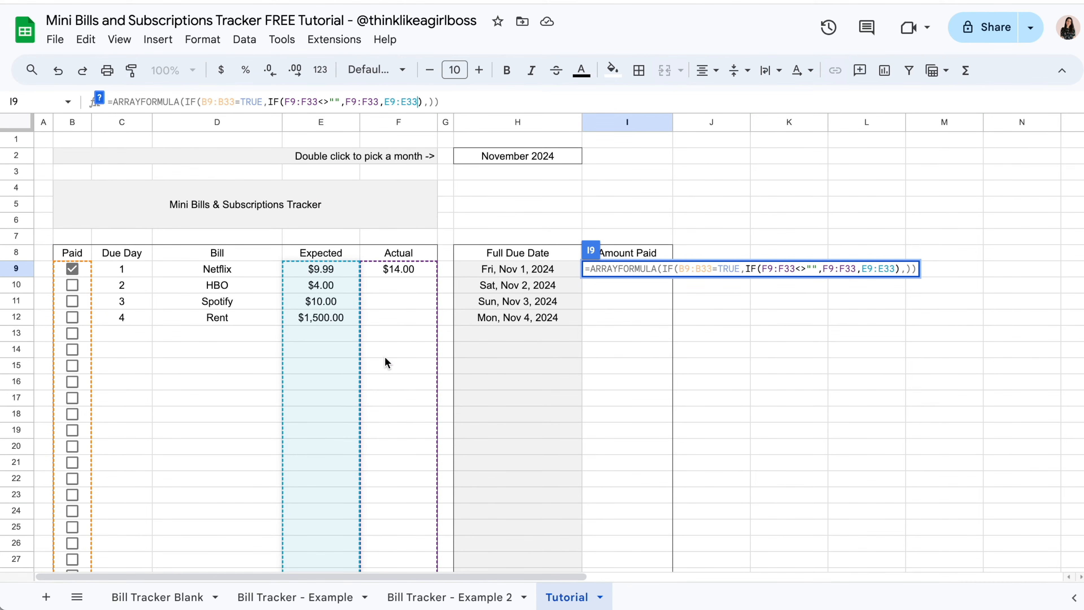
pyautogui.click(451, 103)
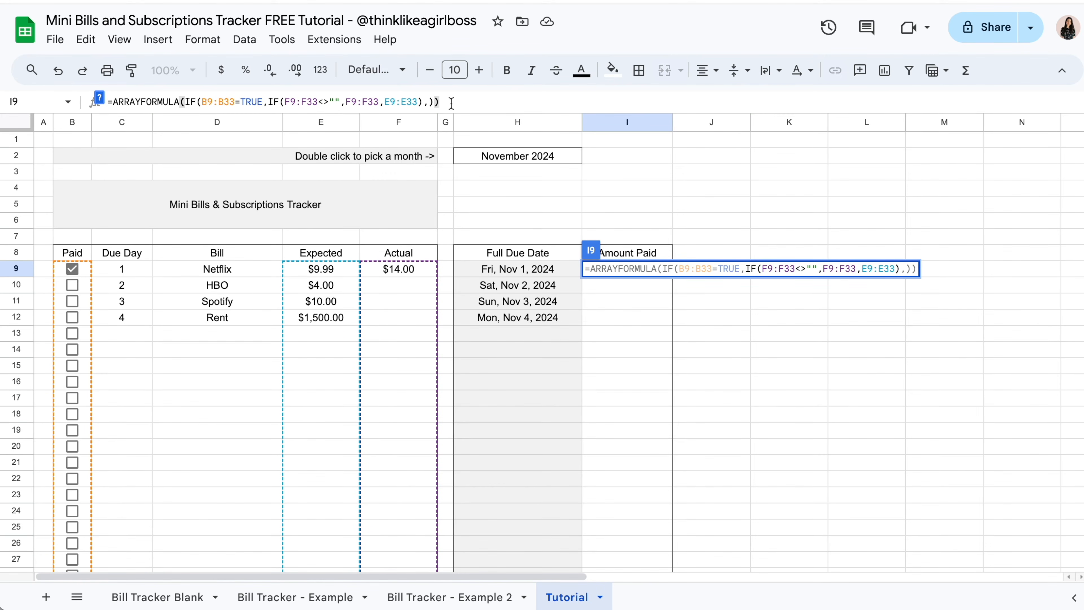
pyautogui.press('Return')
pyautogui.press('Up')
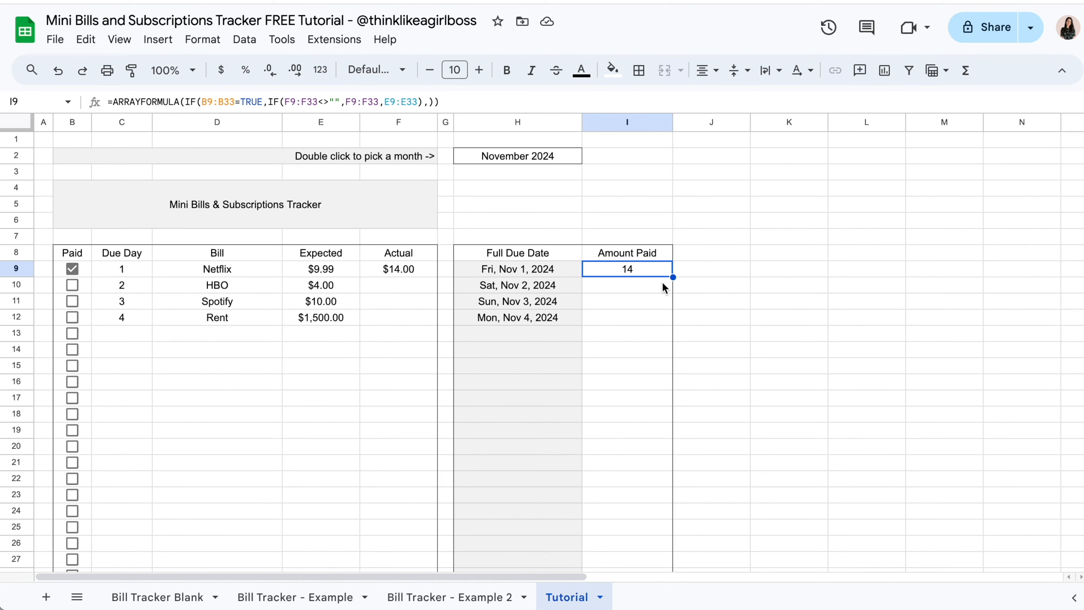
# - Mark HBO as paid and enter 34 as its Actual amount in F10
pyautogui.click(73, 287)
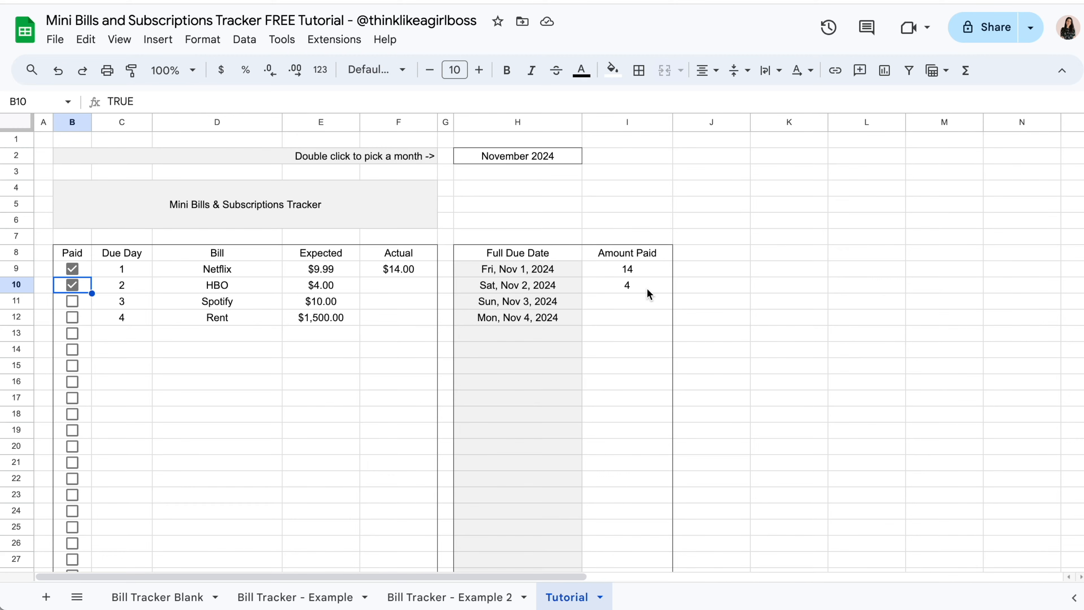
pyautogui.click(400, 286)
pyautogui.write('34')
pyautogui.press('Return')
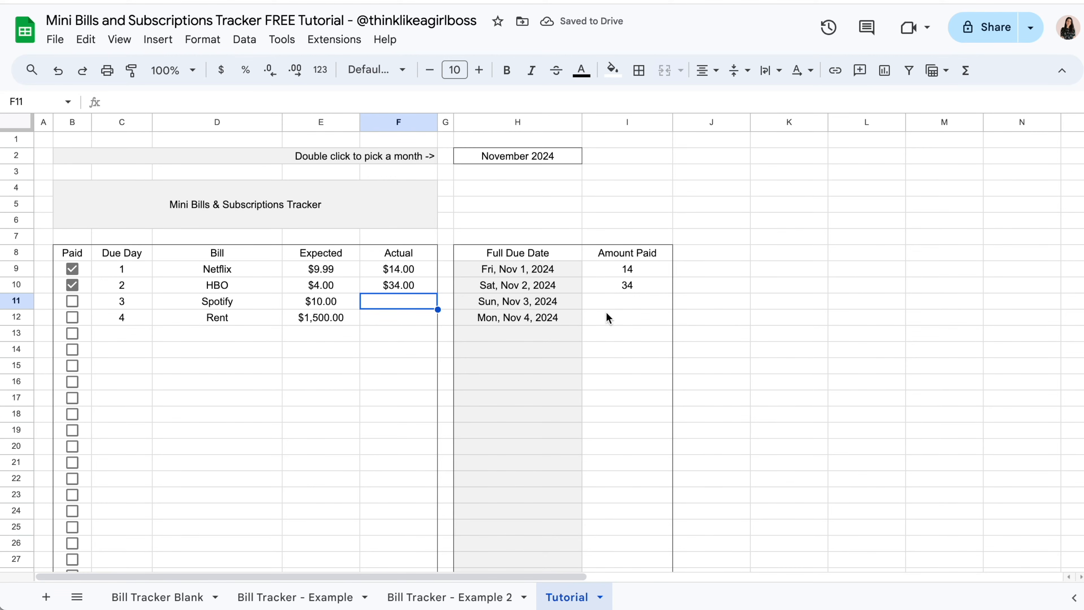
# - Mark Spotify and Rent as paid and enter 1400 as Rent's Actual amount in F12
pyautogui.click(72, 301)
pyautogui.click(72, 317)
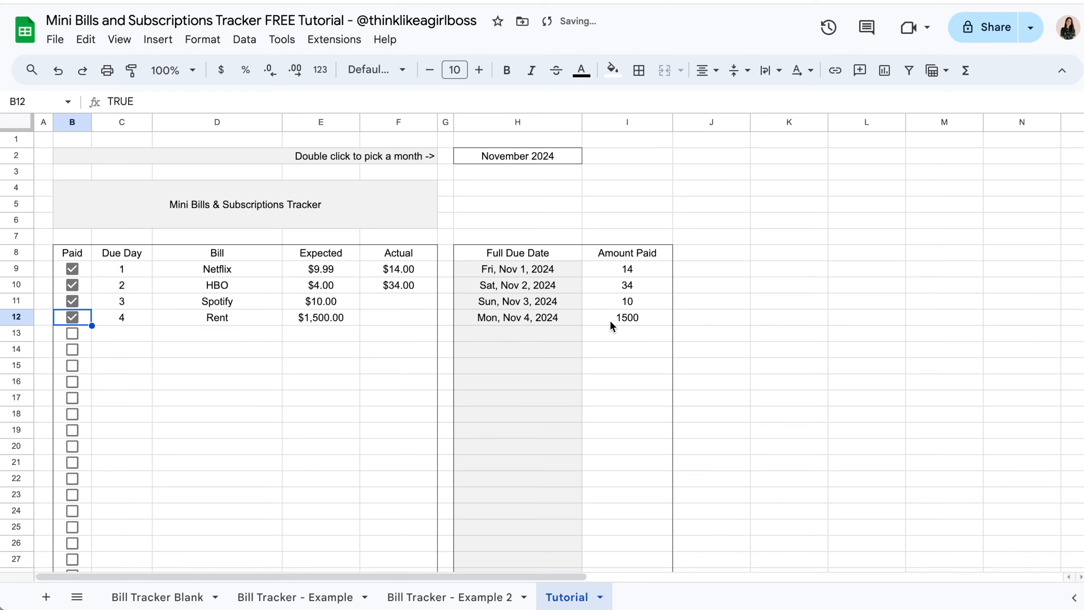
pyautogui.click(414, 319)
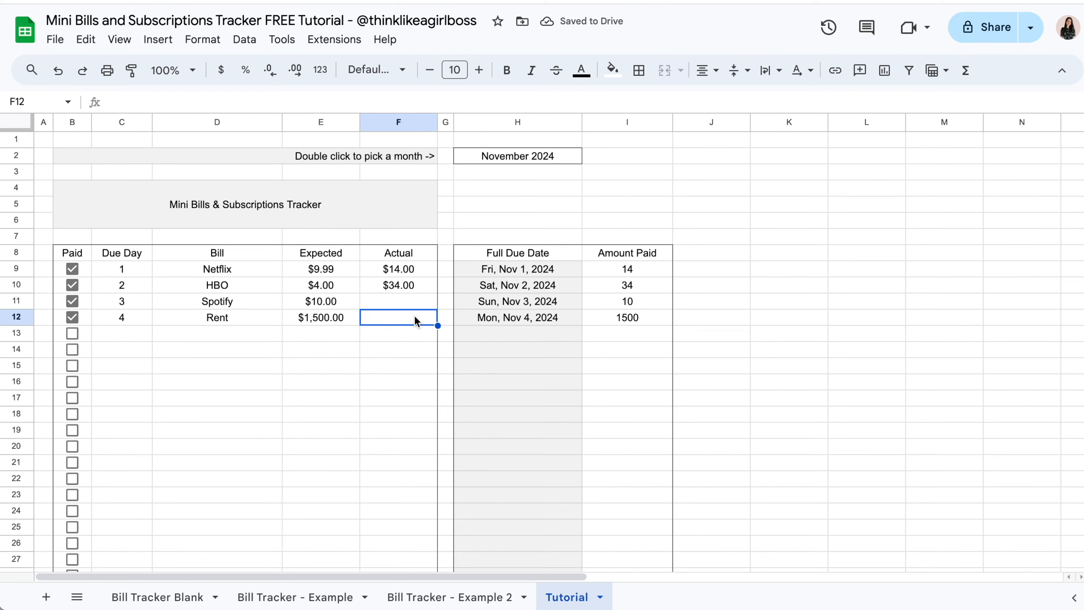
pyautogui.write('1400')
pyautogui.press('Return')
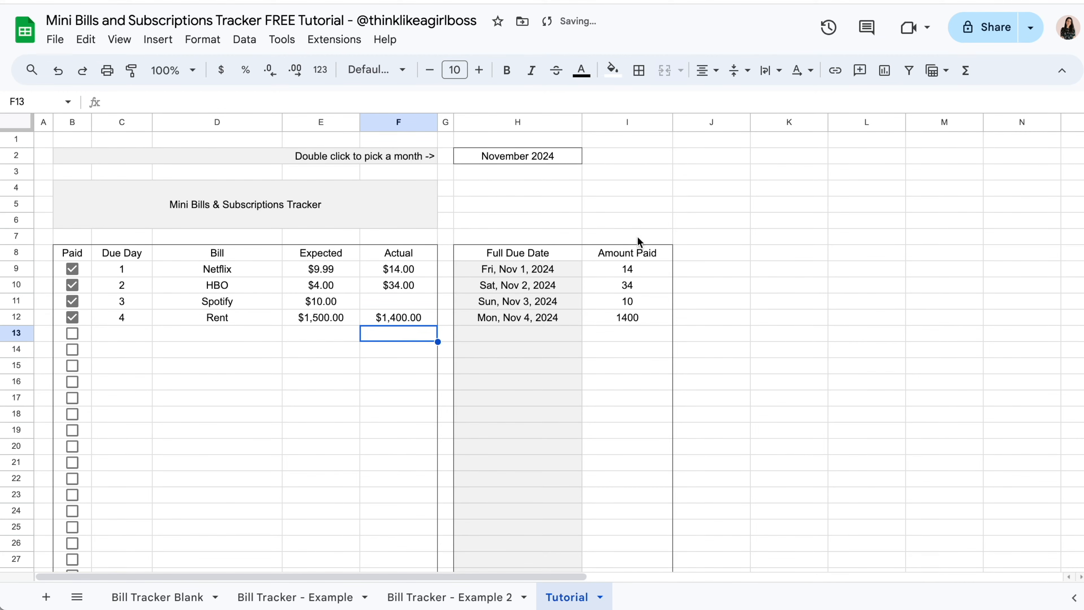
# - Format the Amount Paid cells I9:I33 as currency
pyautogui.click(627, 269)
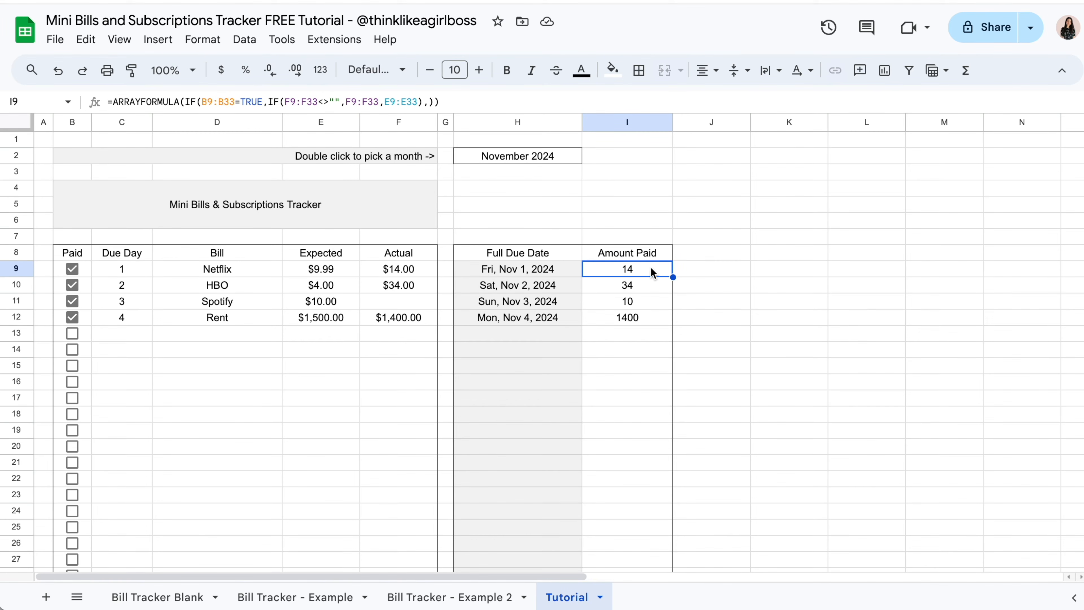
pyautogui.moveTo(650, 268); pyautogui.dragTo(641, 509)
pyautogui.scroll(3, 644, 427)
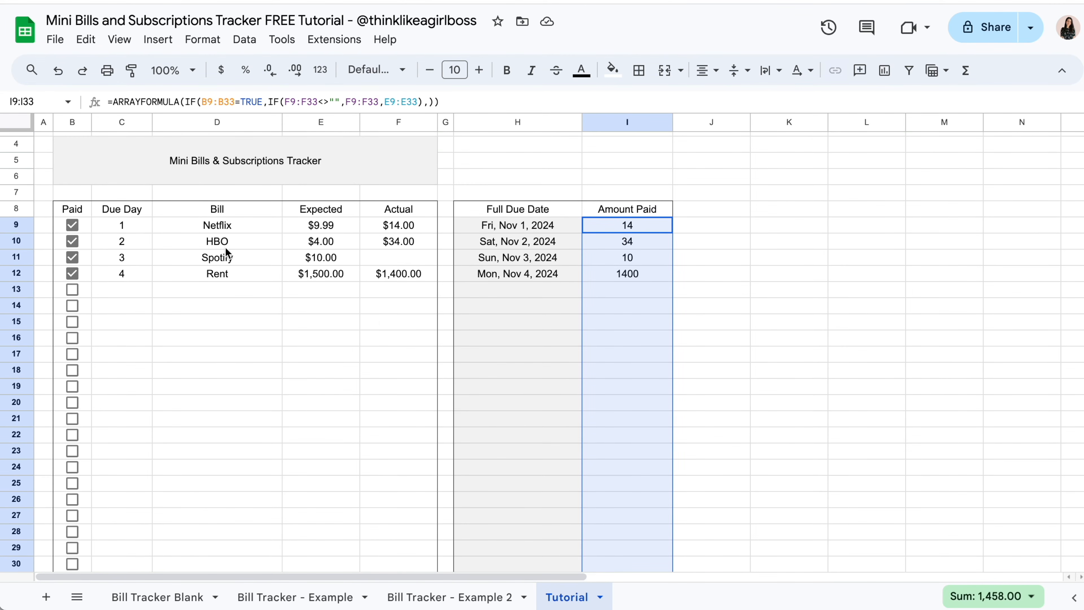
pyautogui.click(220, 69)
pyautogui.click(713, 256)
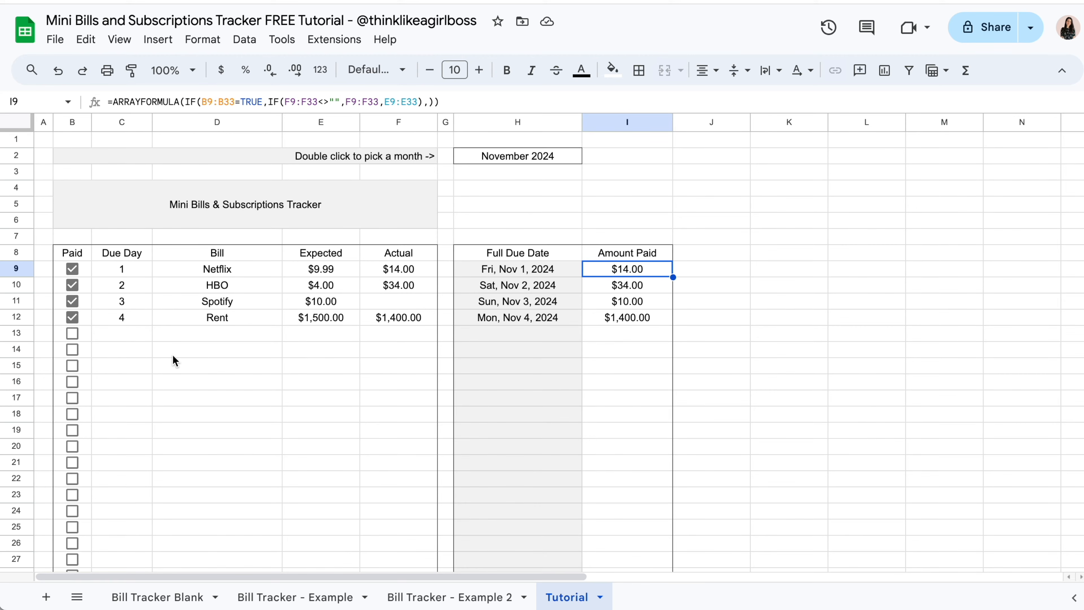
# - Add a test bill in row 33 with due day 12, name Electricity and Expected amount 13, and mark it as paid
pyautogui.scroll(-5, 172, 354)
pyautogui.scroll(1, 242, 402)
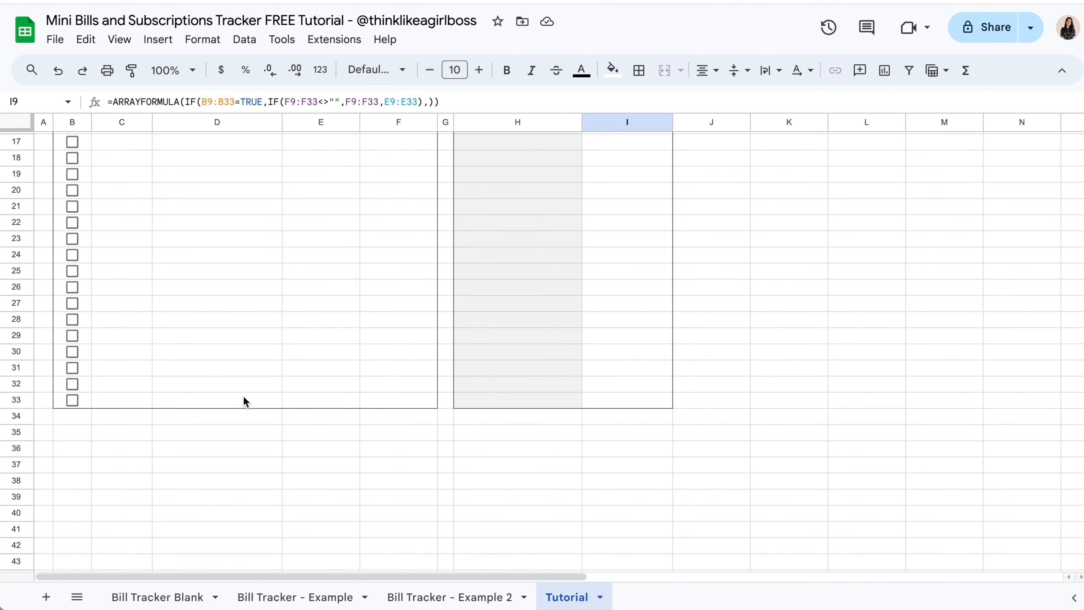
pyautogui.click(138, 406)
pyautogui.write('12')
pyautogui.press('Tab')
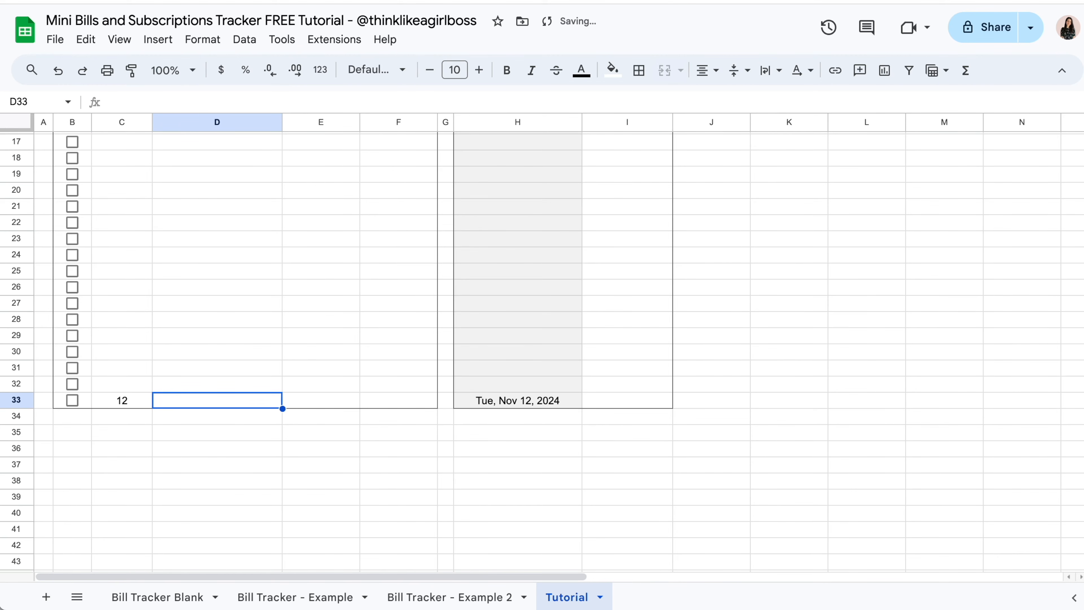
pyautogui.write('Electricity')
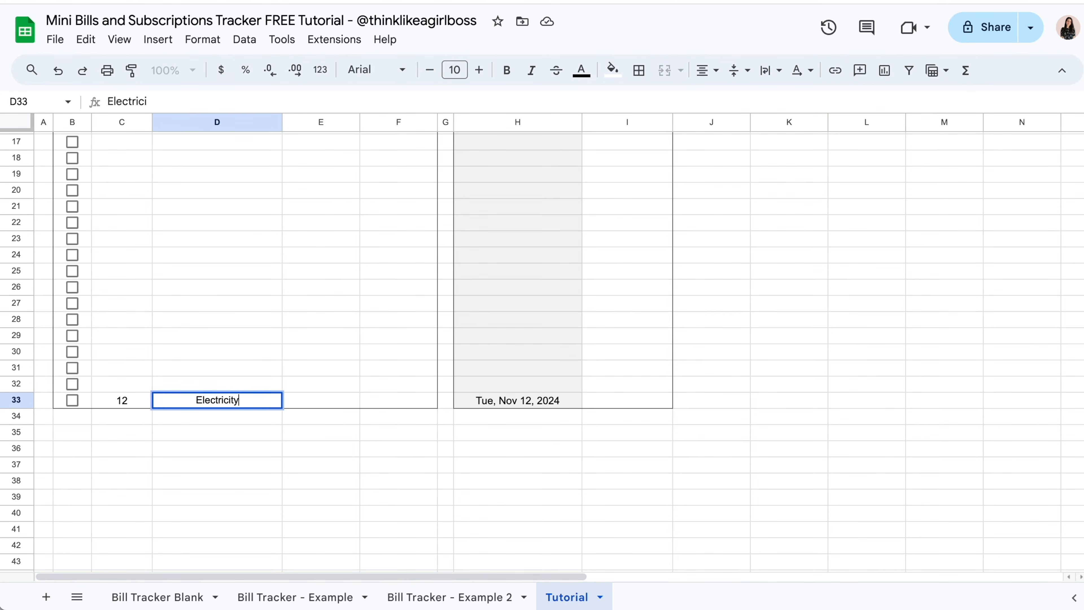
pyautogui.press('Tab')
pyautogui.write('13')
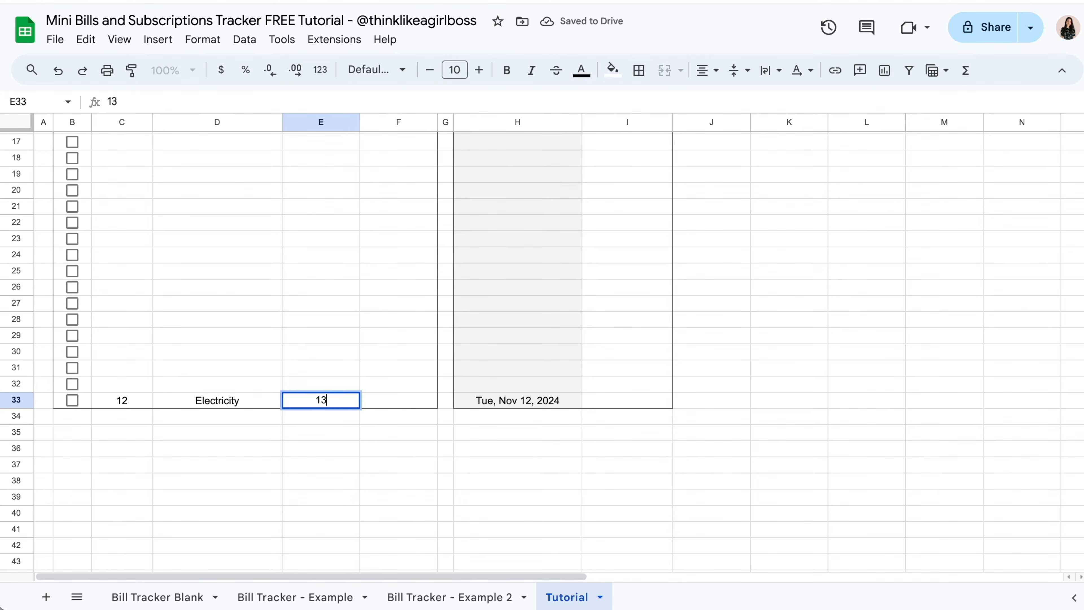
pyautogui.press('Return')
pyautogui.click(72, 401)
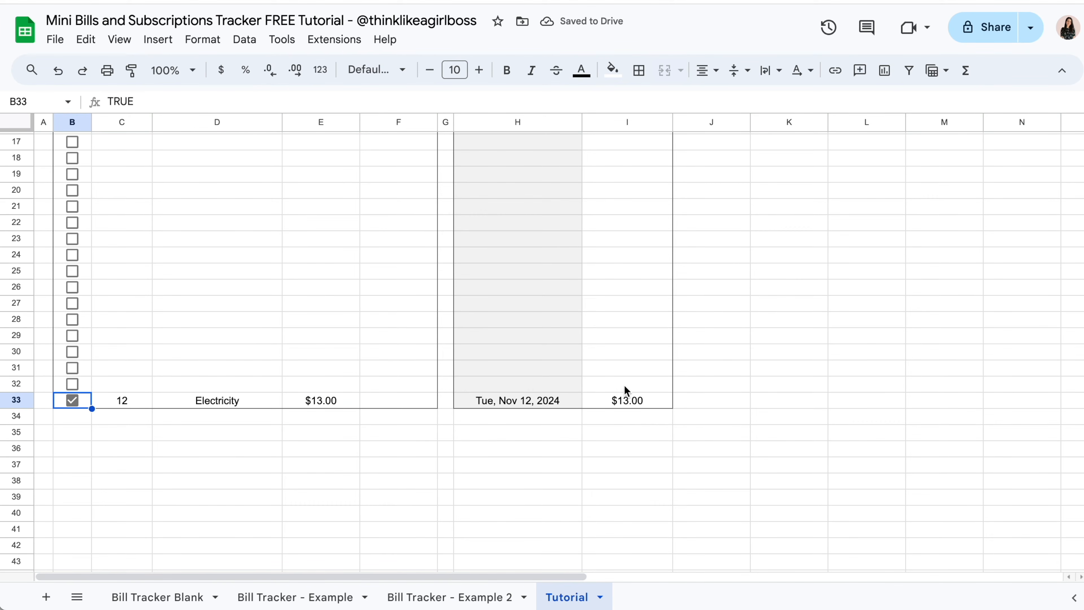
# - Enter 15 as the Electricity bill's Actual amount in F33, and uncheck its Paid checkbox
pyautogui.click(398, 401)
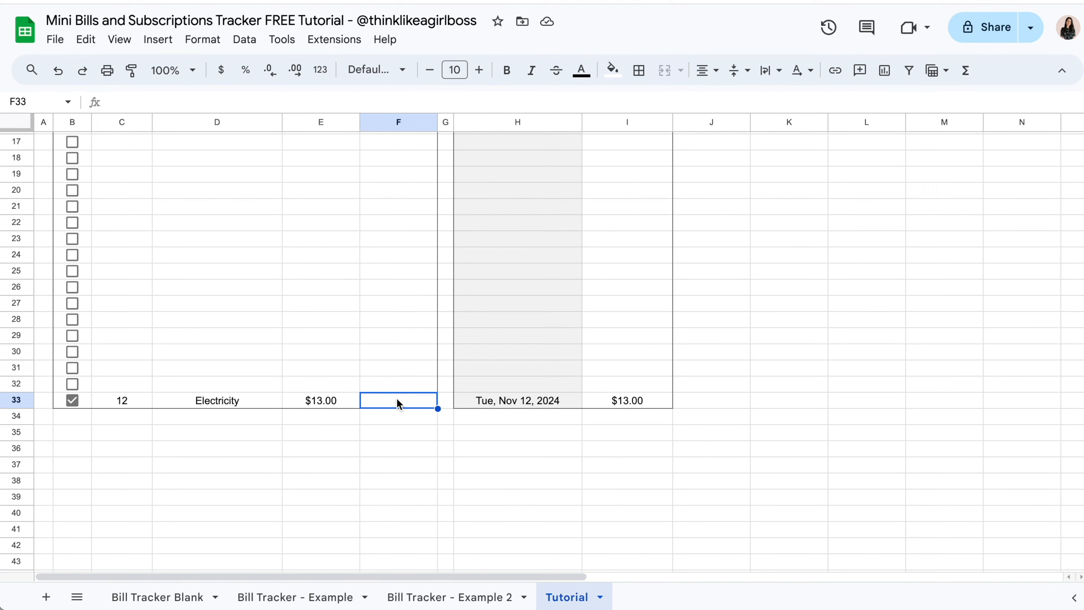
pyautogui.write('15')
pyautogui.press('Return')
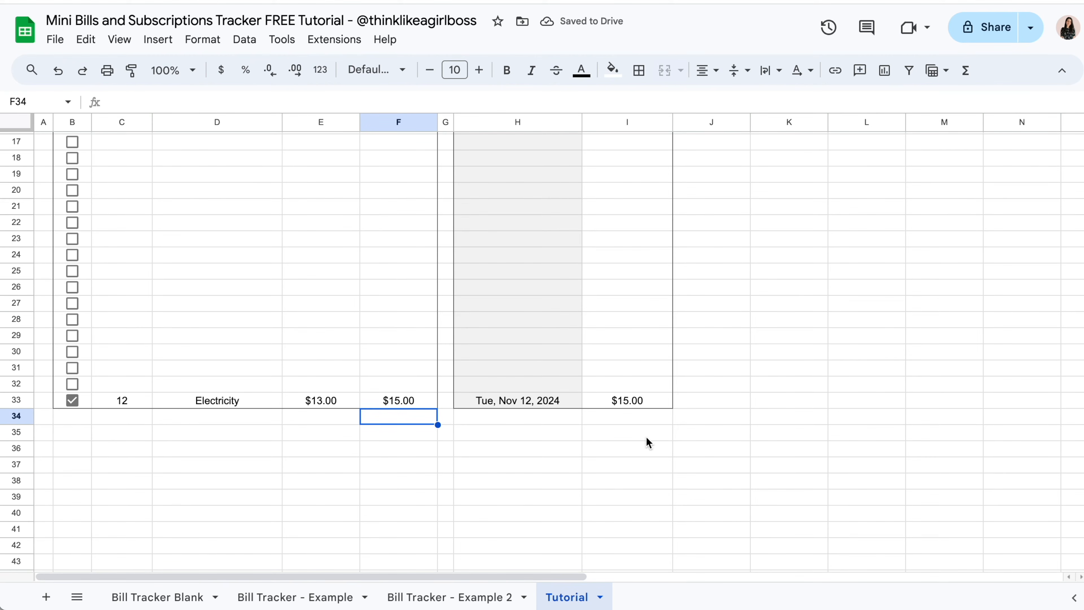
pyautogui.click(72, 400)
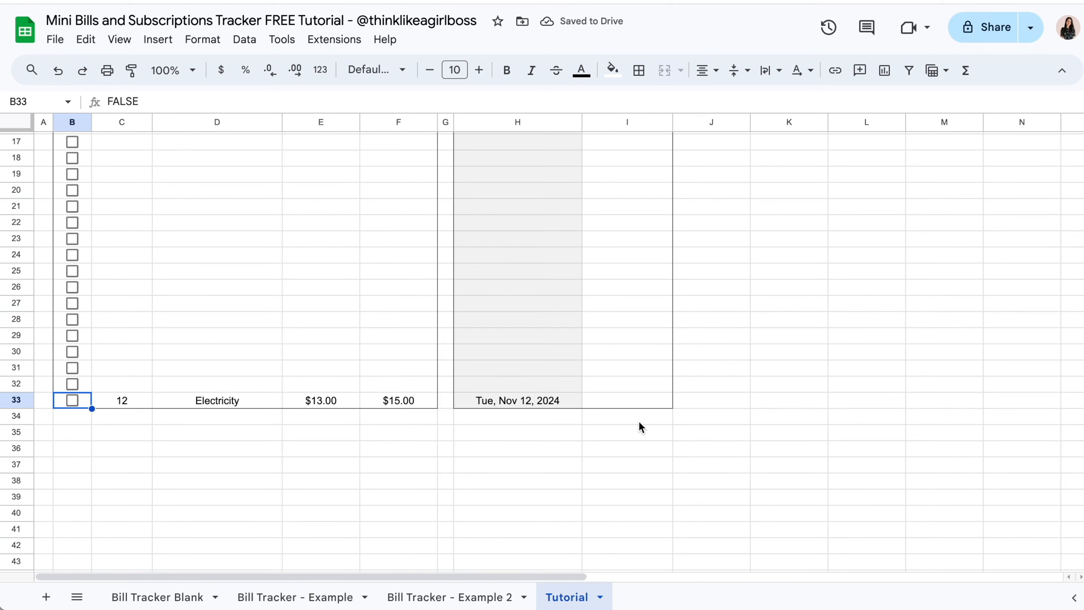
# - Clear the Electricity test entry from C33:F33
pyautogui.click(127, 402)
pyautogui.moveTo(145, 408); pyautogui.dragTo(380, 401)
pyautogui.press('Delete')
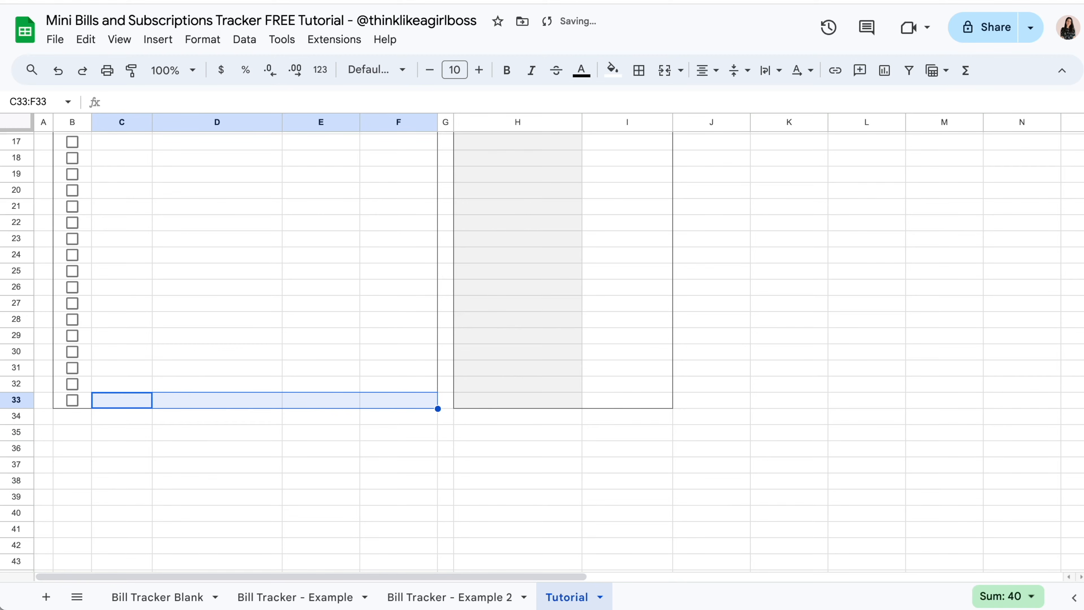
# - Review the Amount Paid formula and results in I9:I12, and examine the totals block on the Bill Tracker Blank sheet
pyautogui.click(383, 309)
pyautogui.scroll(5, 382, 315)
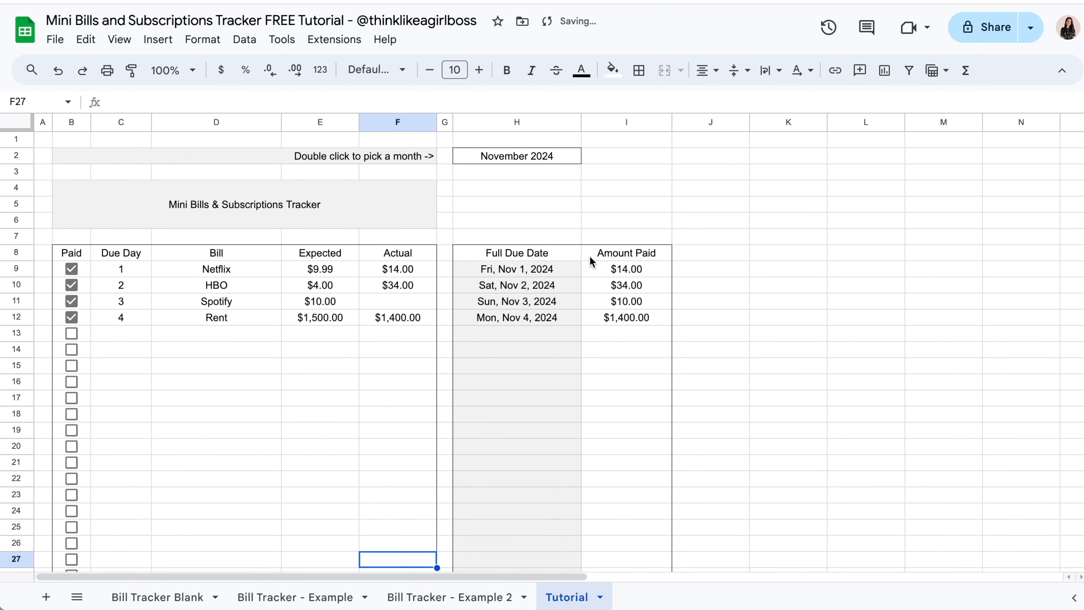
pyautogui.click(608, 274)
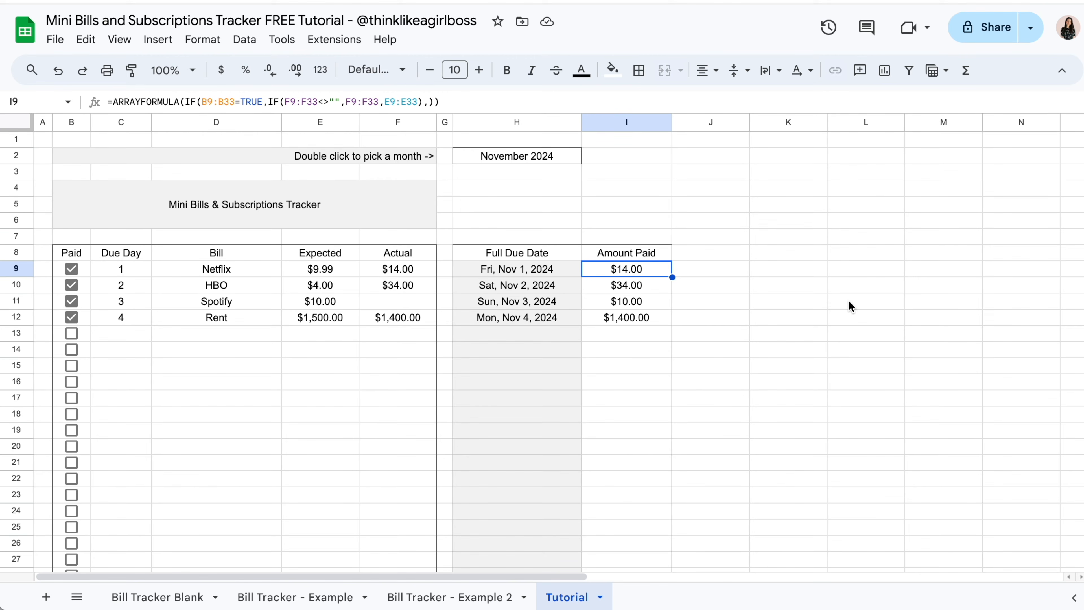
pyautogui.click(644, 305)
pyautogui.click(671, 319)
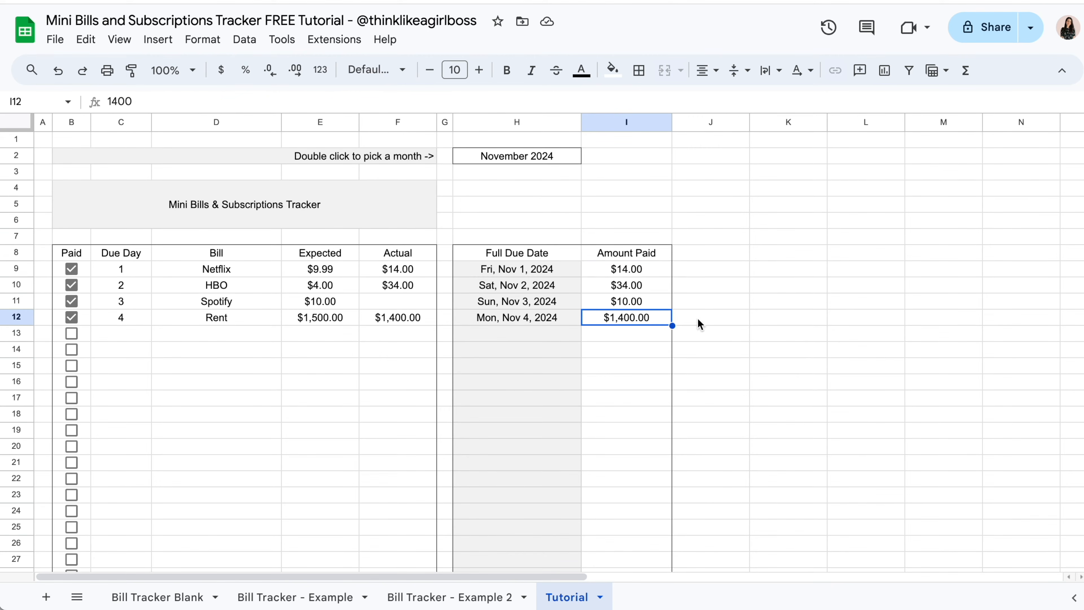
pyautogui.click(698, 321)
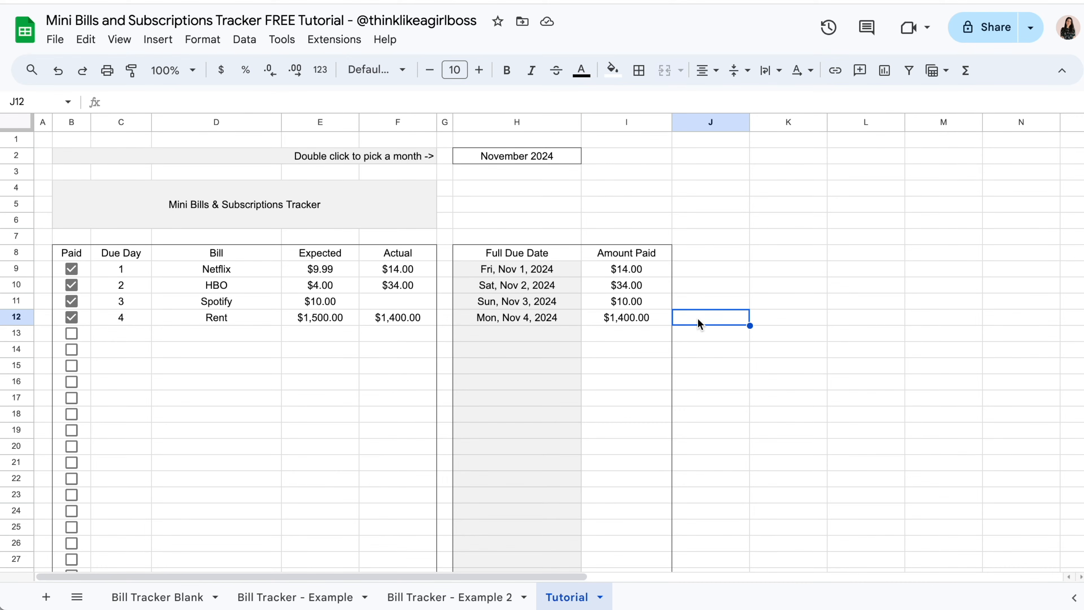
pyautogui.moveTo(553, 186); pyautogui.dragTo(610, 220)
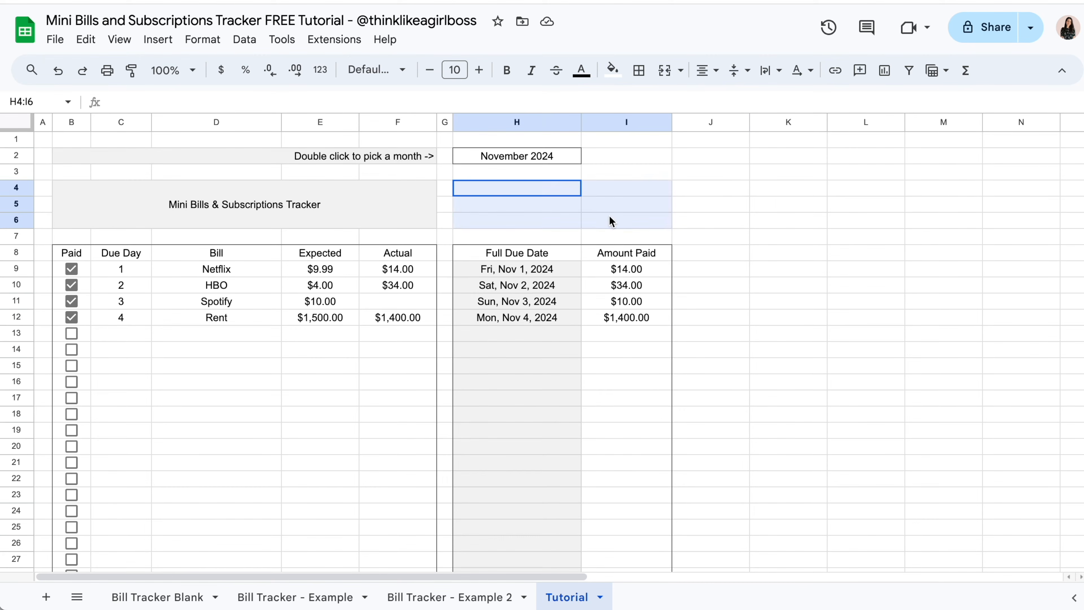
pyautogui.click(785, 309)
pyautogui.click(150, 594)
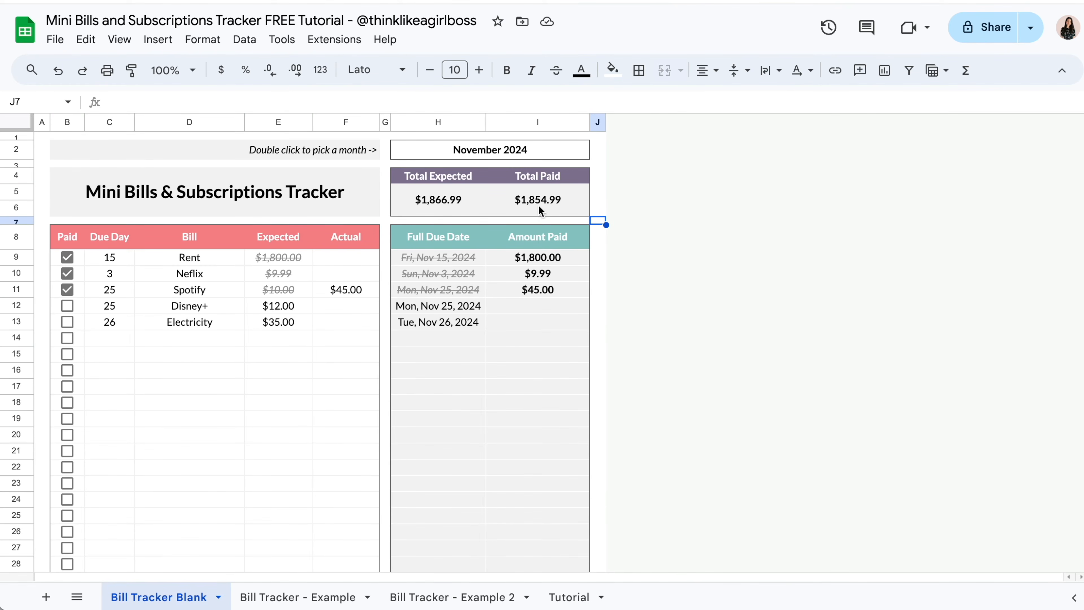
# - On the Tutorial sheet, enter the headings Total Expected in H4 and Total Paid in I4
pyautogui.click(572, 597)
pyautogui.click(519, 191)
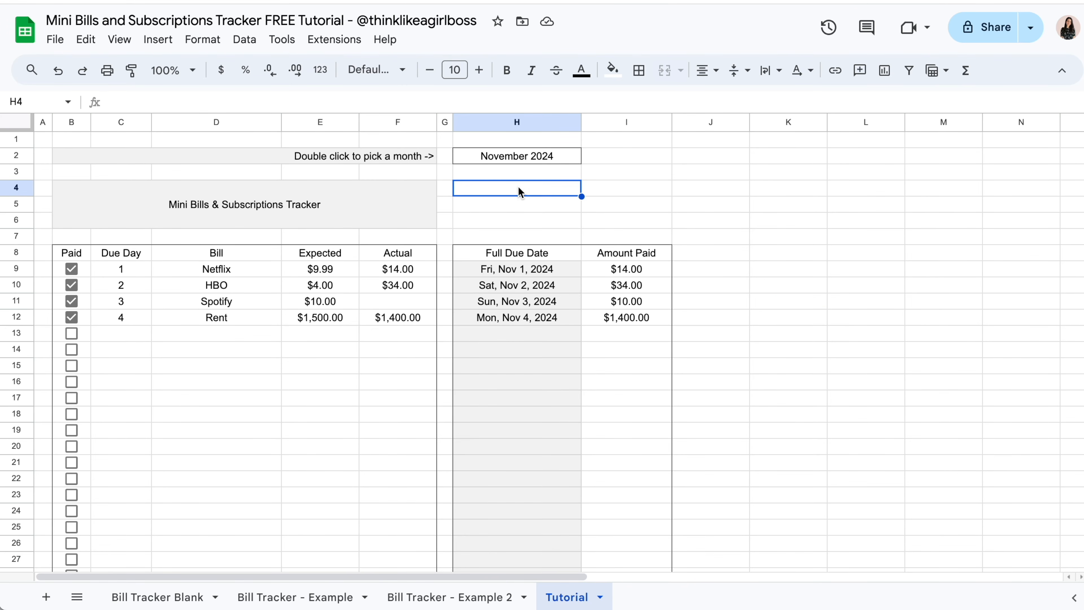
pyautogui.press('Return')
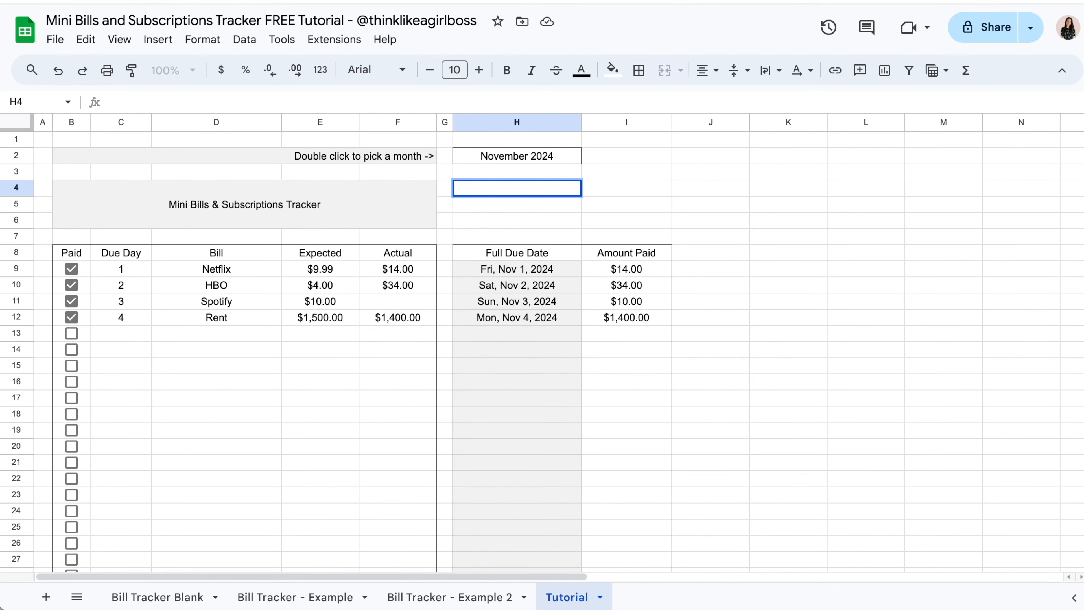
pyautogui.write('Total Expected')
pyautogui.press('Tab')
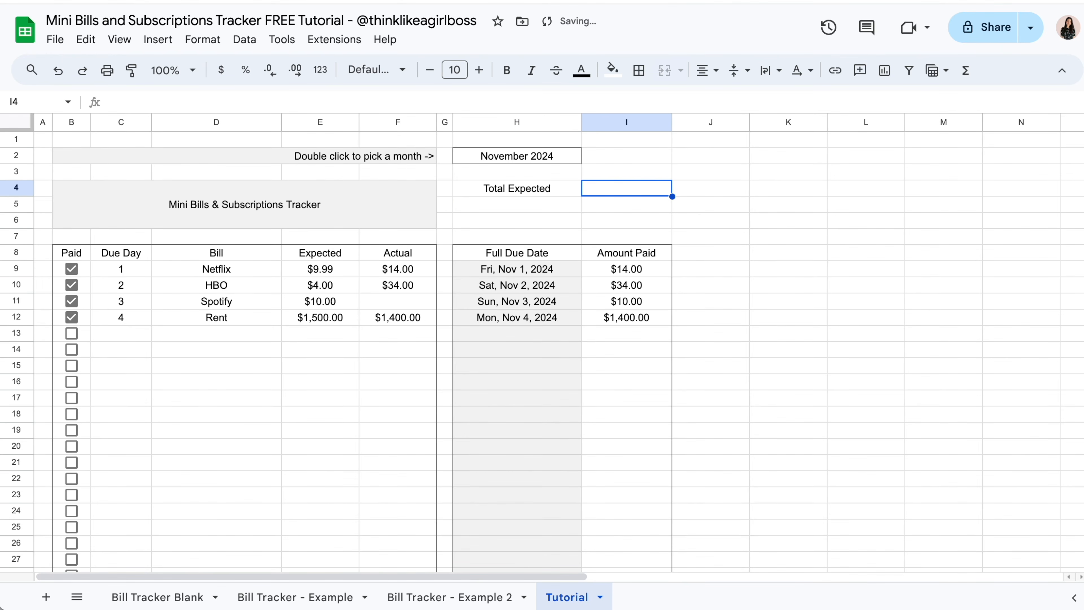
pyautogui.write('Total Paid')
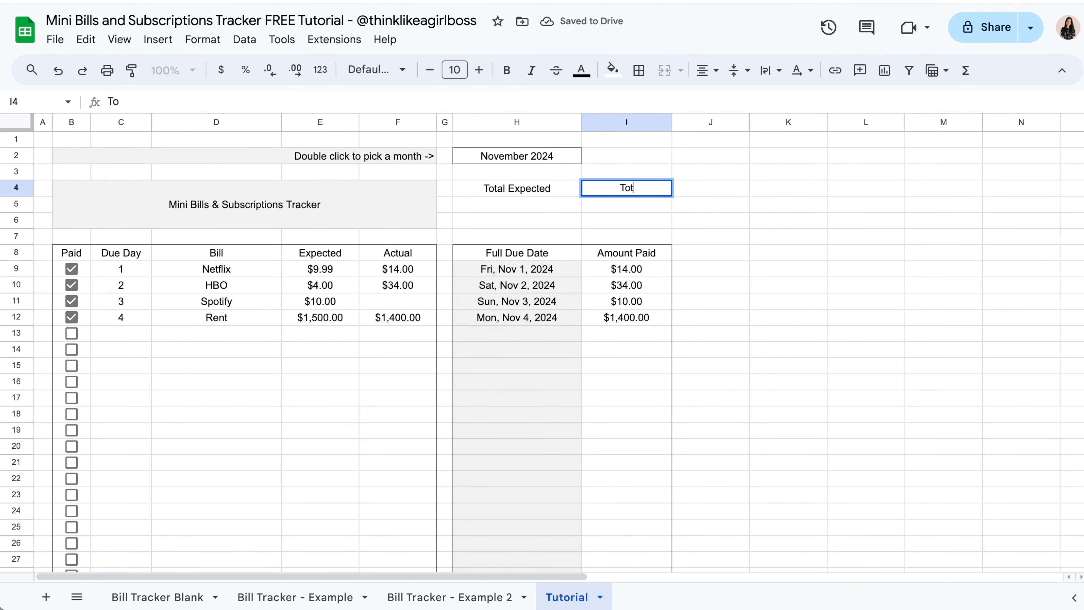
pyautogui.hotkey('ctrl', 'Return')
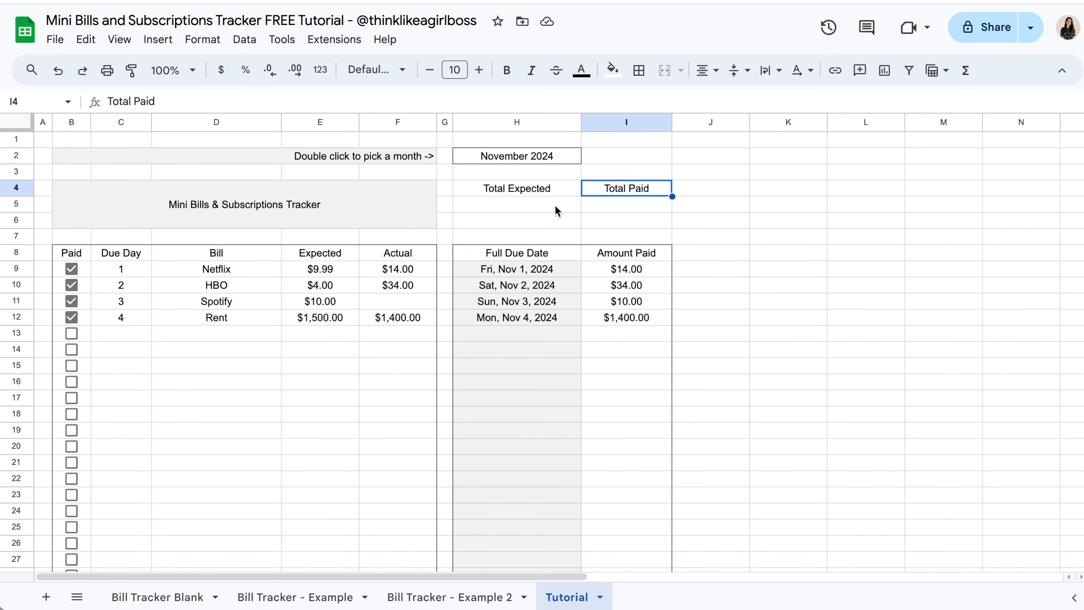
# - Merge cells H5:H6 under Total Expected, and merge I5:I6 under Total Paid
pyautogui.click(555, 204)
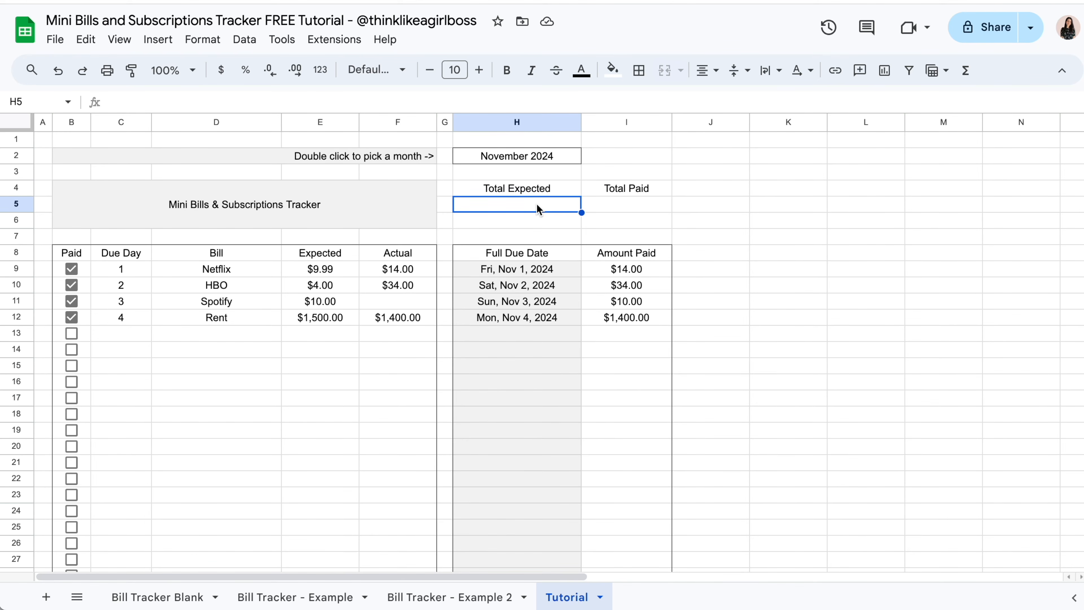
pyautogui.moveTo(537, 209); pyautogui.dragTo(535, 223)
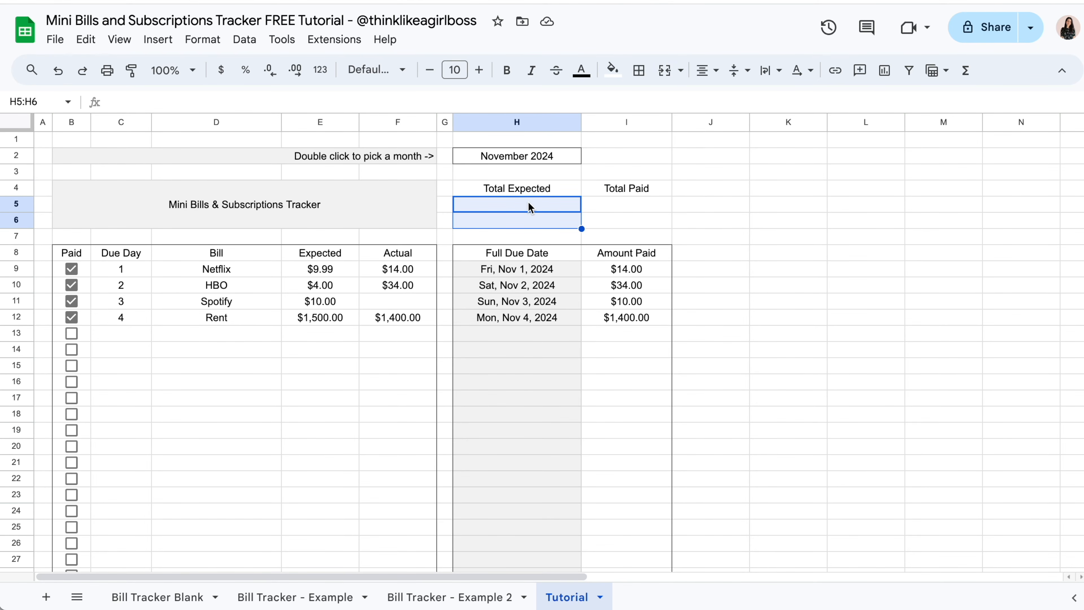
pyautogui.click(666, 77)
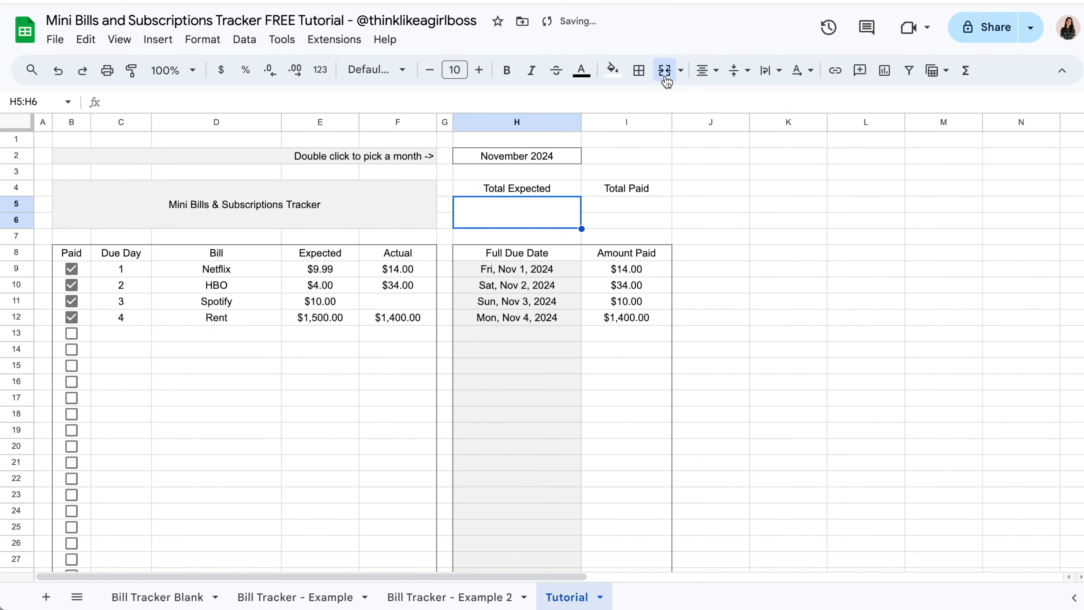
pyautogui.click(718, 235)
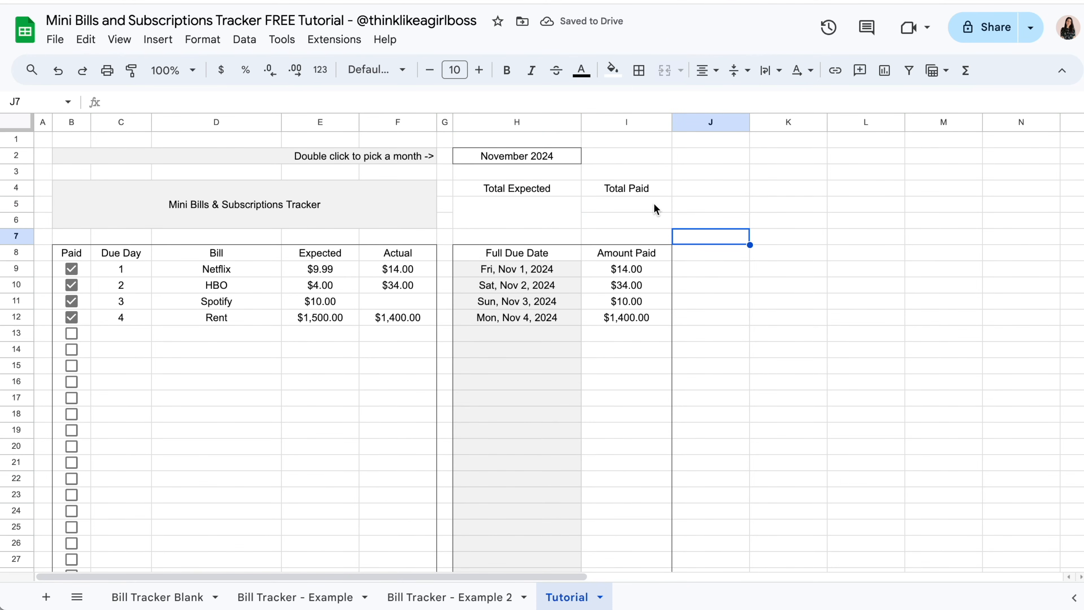
pyautogui.moveTo(650, 203); pyautogui.dragTo(649, 216)
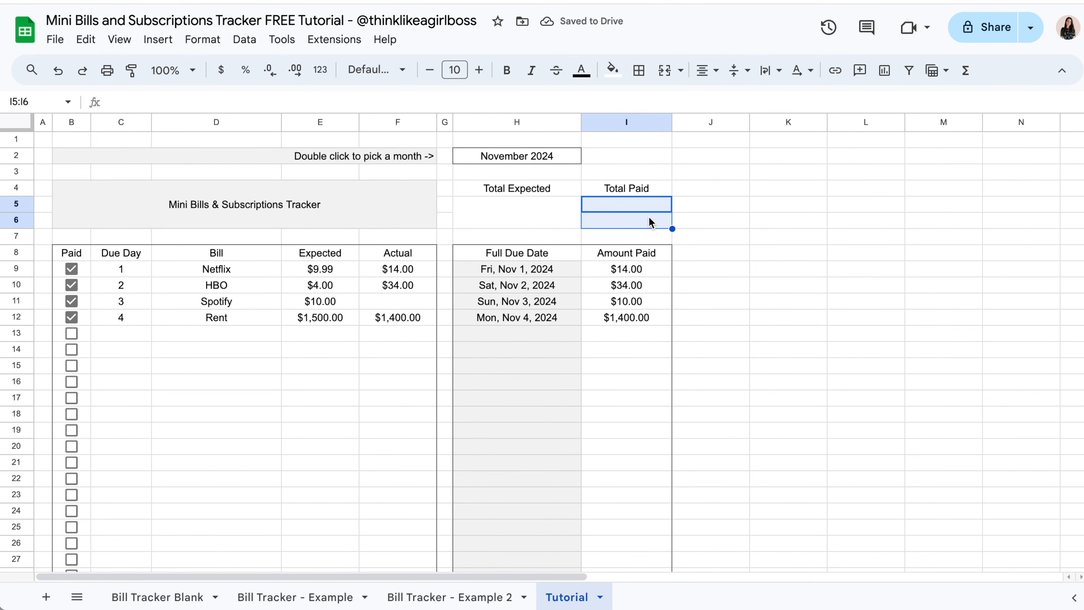
pyautogui.click(666, 78)
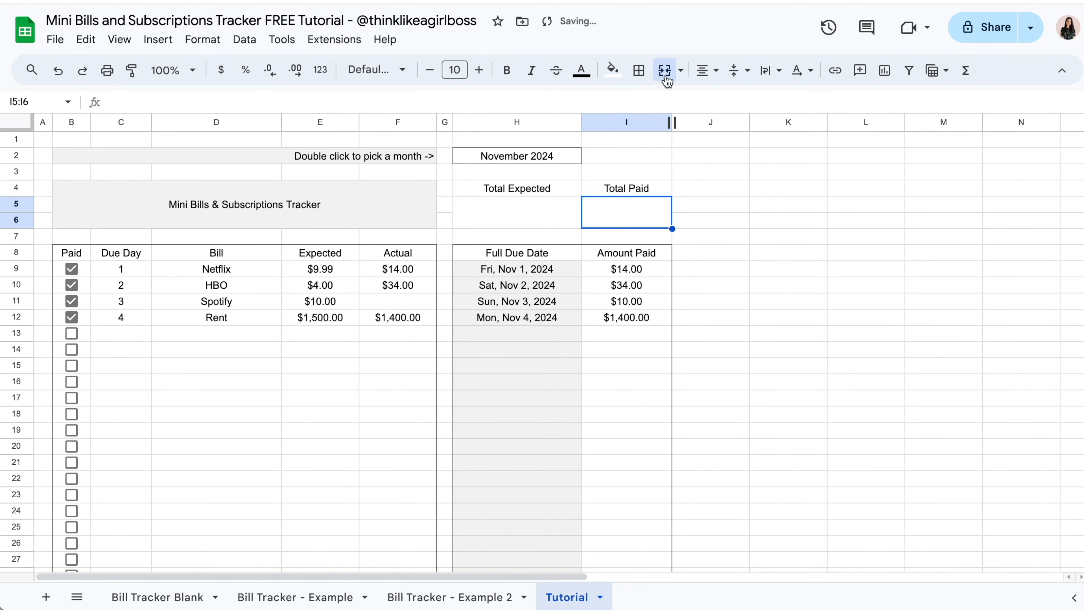
pyautogui.click(768, 256)
pyautogui.click(554, 209)
pyautogui.click(618, 207)
# - Calculate Total Expected in H5 with =SUM(E9:E33), and check it against the sum of the bills in E9:E12
pyautogui.click(528, 222)
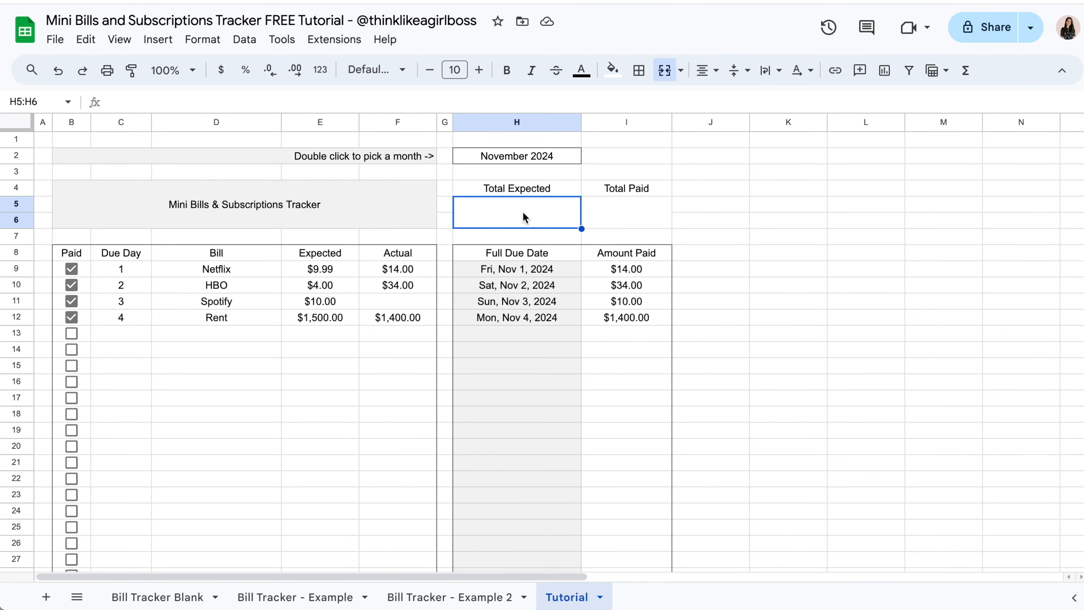
pyautogui.write('=SUM(')
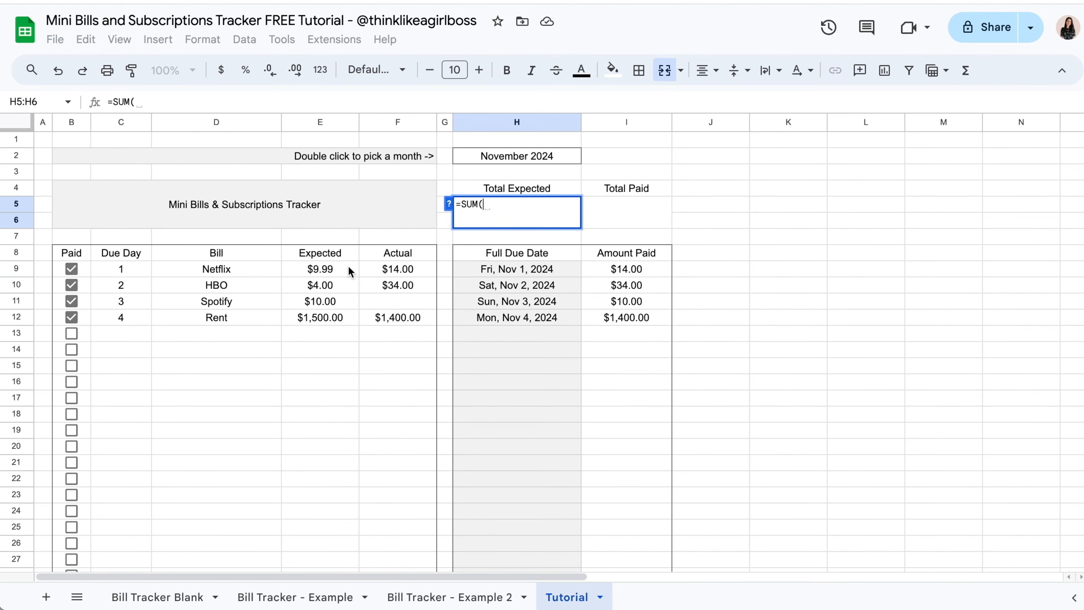
pyautogui.moveTo(348, 267); pyautogui.dragTo(342, 506)
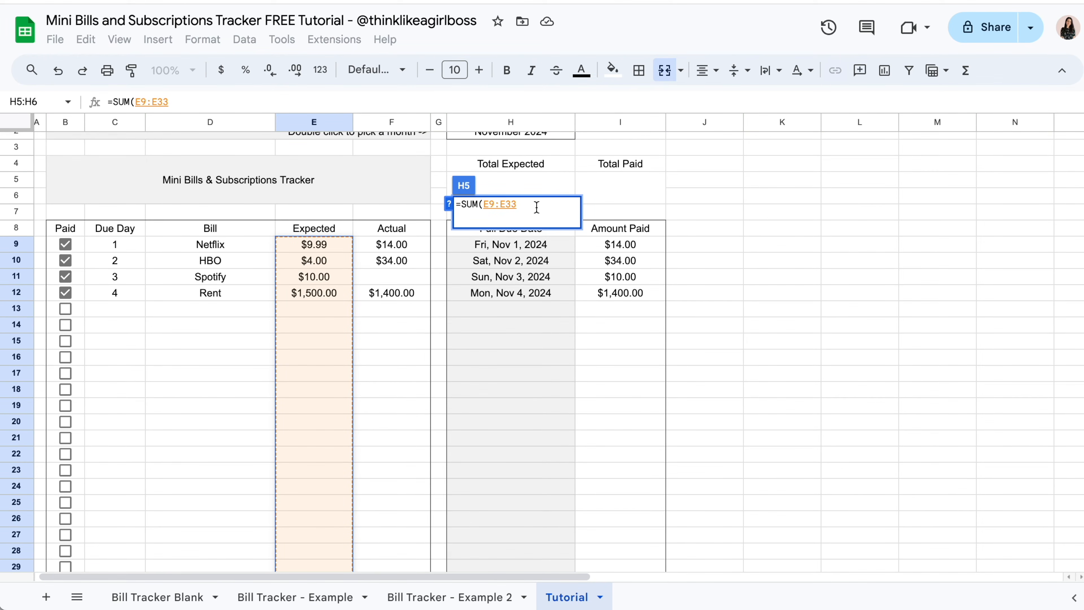
pyautogui.write(')')
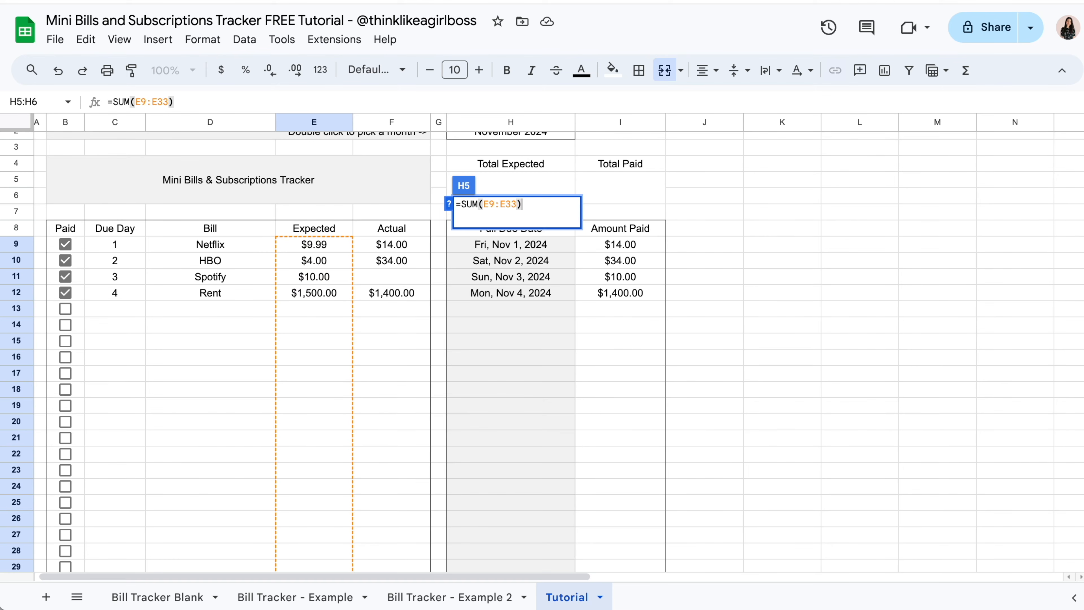
pyautogui.press('Return')
pyautogui.moveTo(341, 246); pyautogui.dragTo(336, 294)
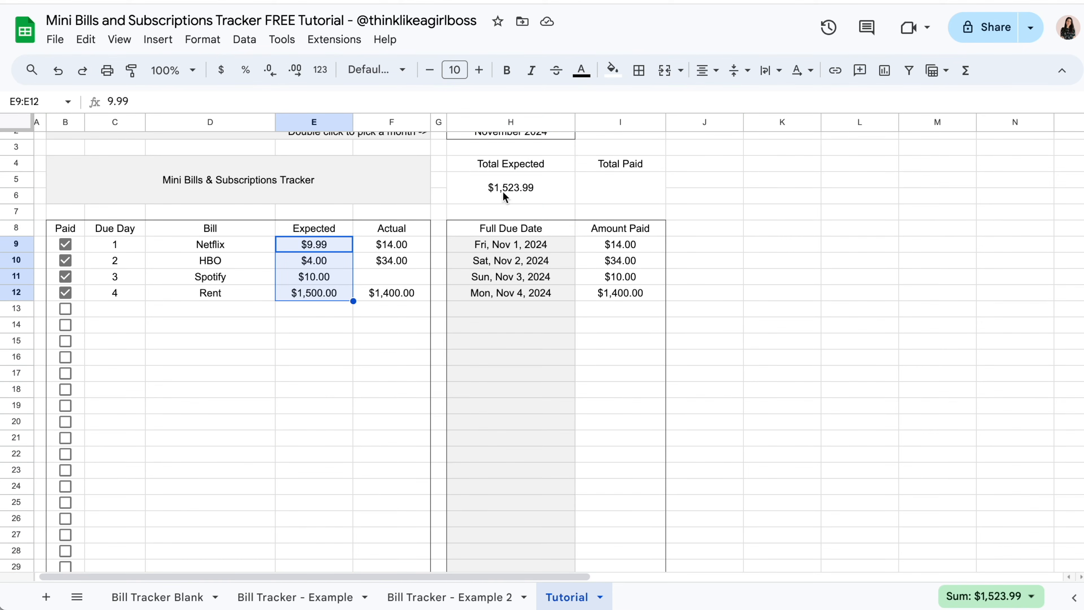
pyautogui.click(532, 182)
pyautogui.scroll(1, 598, 201)
# - Calculate Total Paid in I5 with =SUM(I9:I33)
pyautogui.click(637, 214)
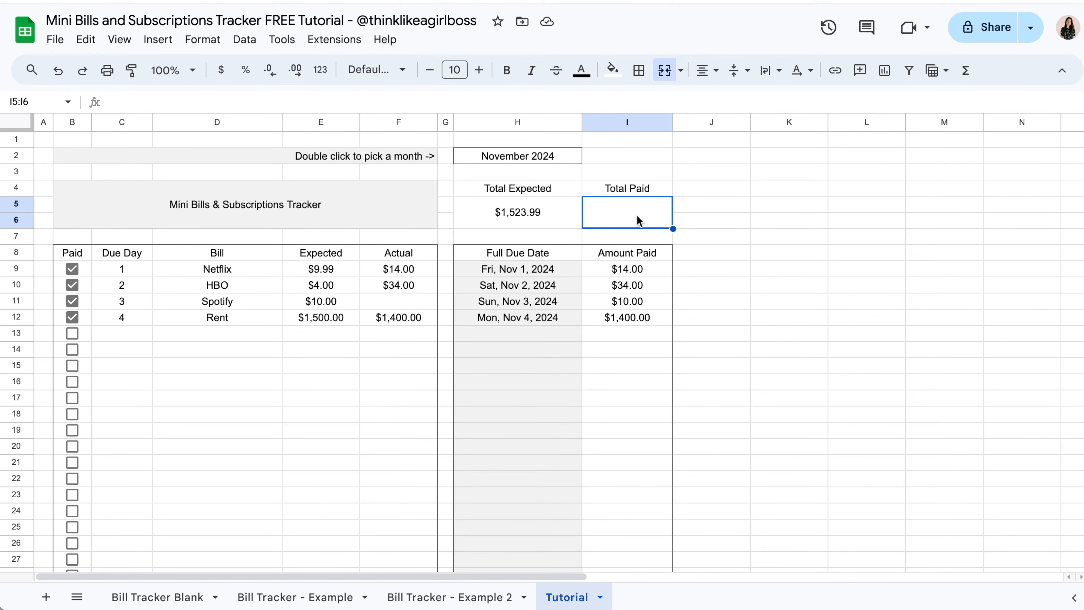
pyautogui.write('=SUM(')
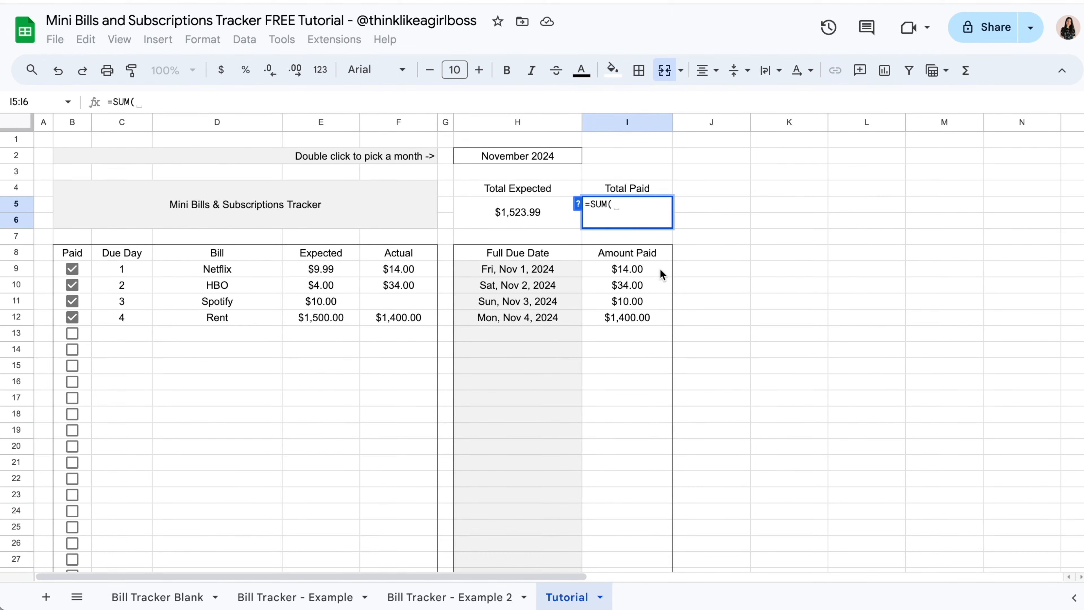
pyautogui.click(660, 269)
pyautogui.moveTo(661, 273); pyautogui.dragTo(644, 534)
pyautogui.scroll(-3, 657, 407)
pyautogui.write(')')
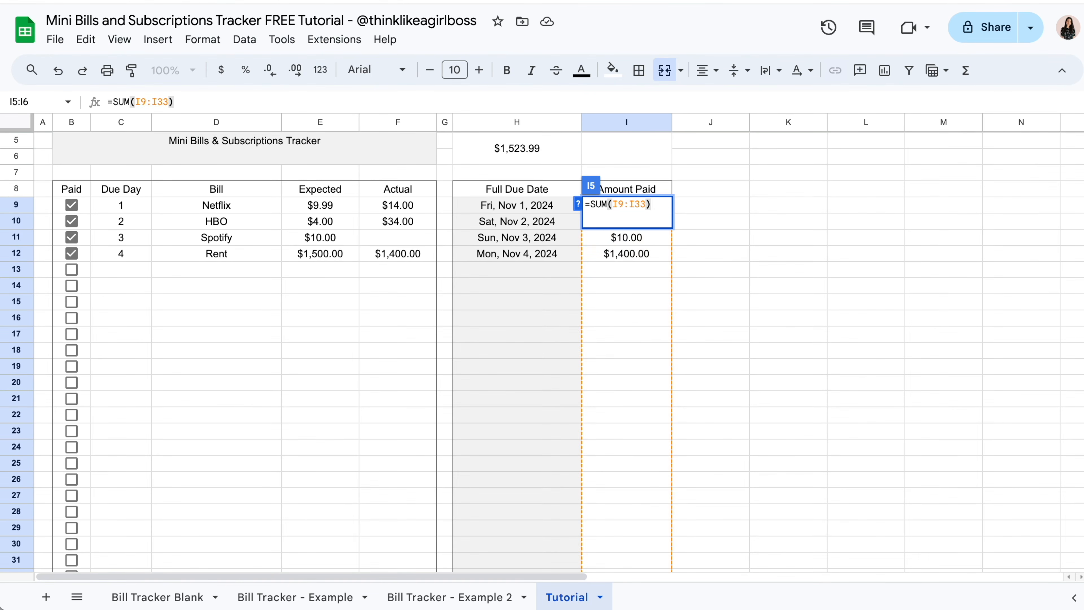
pyautogui.press('Return')
pyautogui.scroll(2, 831, 418)
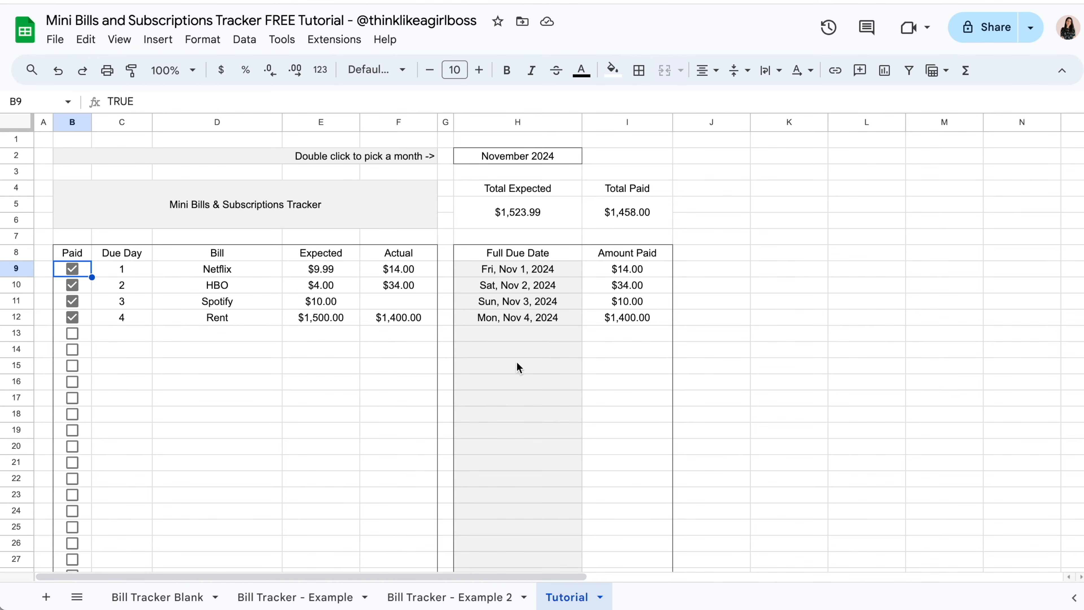
# - On the Bill Tracker Blank sheet, toggle the Paid checkbox in row 10 off and on, and uncheck Spotify's Paid checkbox in row 11
pyautogui.click(172, 597)
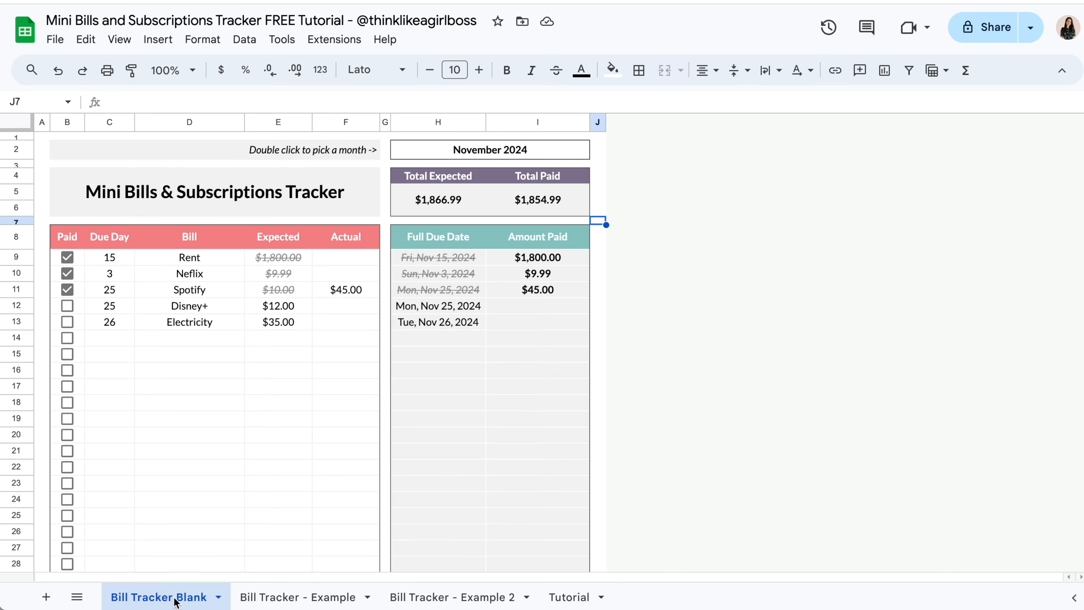
pyautogui.click(69, 275)
pyautogui.click(67, 275)
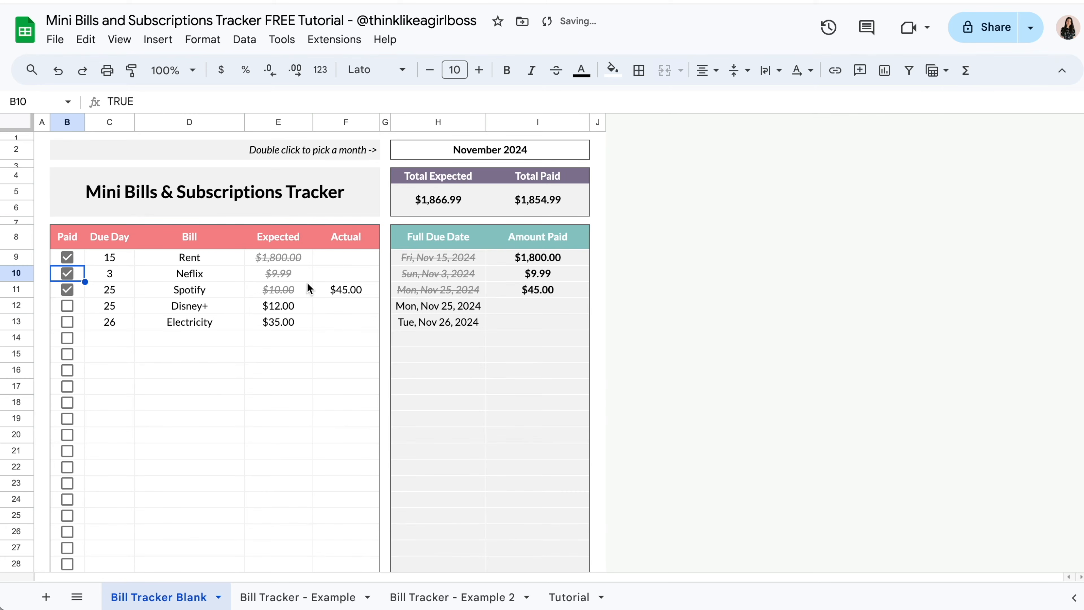
pyautogui.click(67, 290)
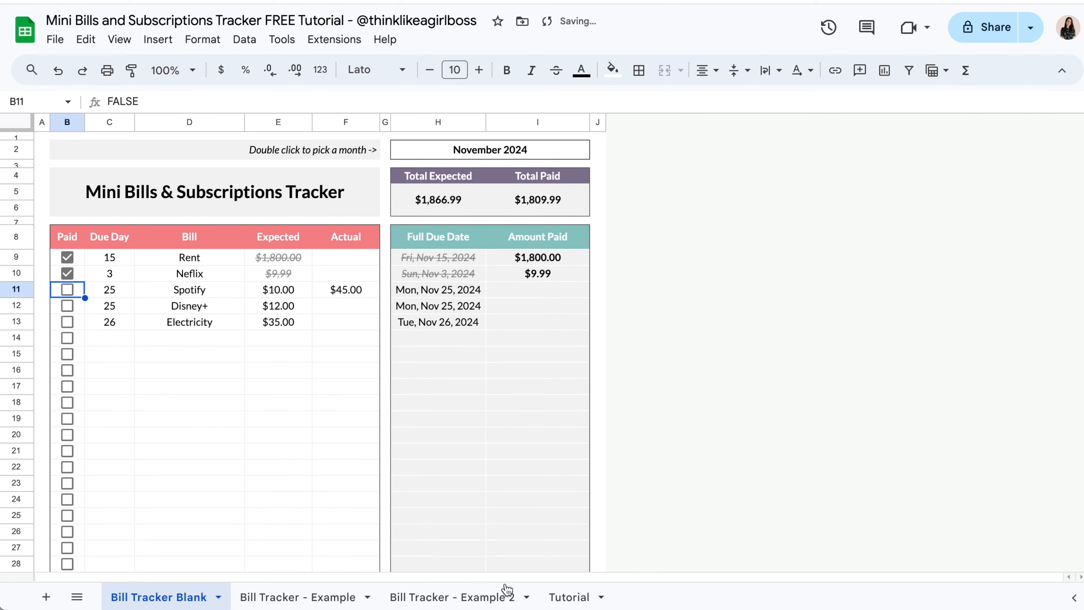
# - Add a dark gray outer border around the totals block H4:I6 on the Tutorial sheet
pyautogui.click(570, 596)
pyautogui.click(789, 252)
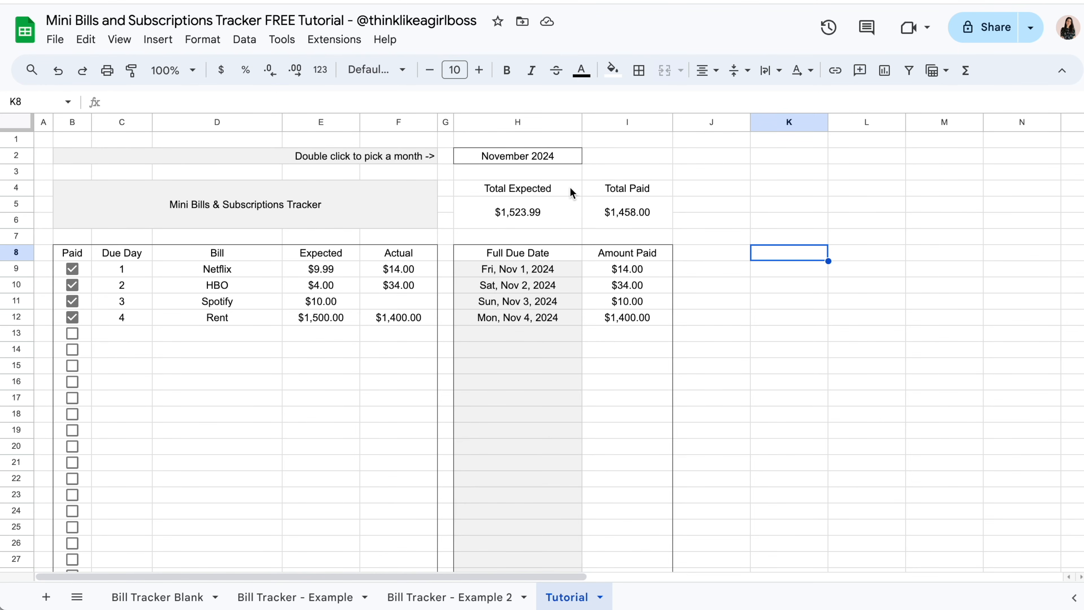
pyautogui.moveTo(564, 188); pyautogui.dragTo(603, 212)
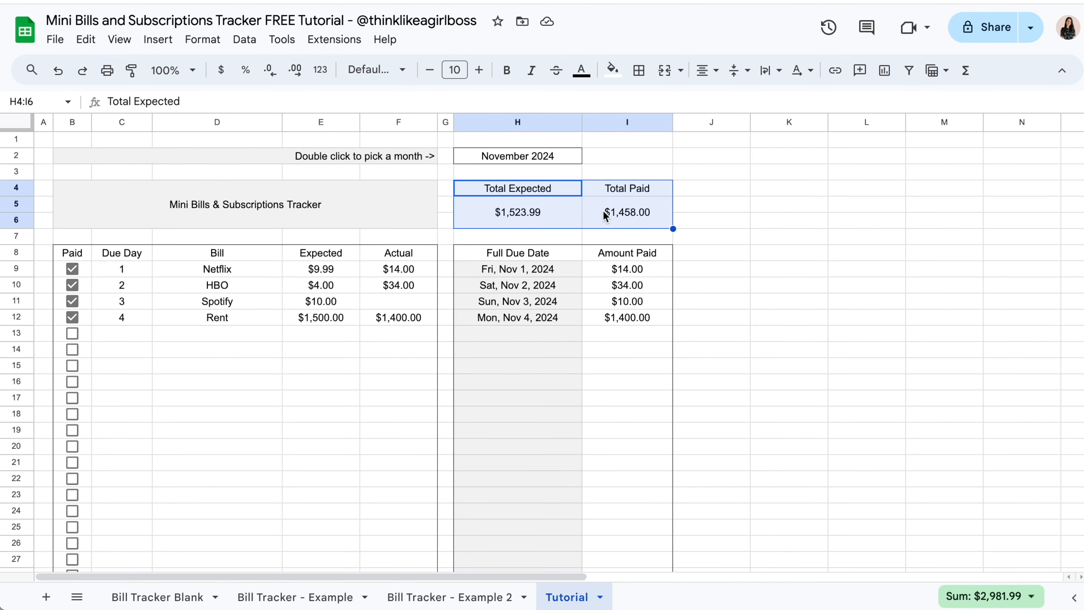
pyautogui.click(640, 71)
pyautogui.click(787, 106)
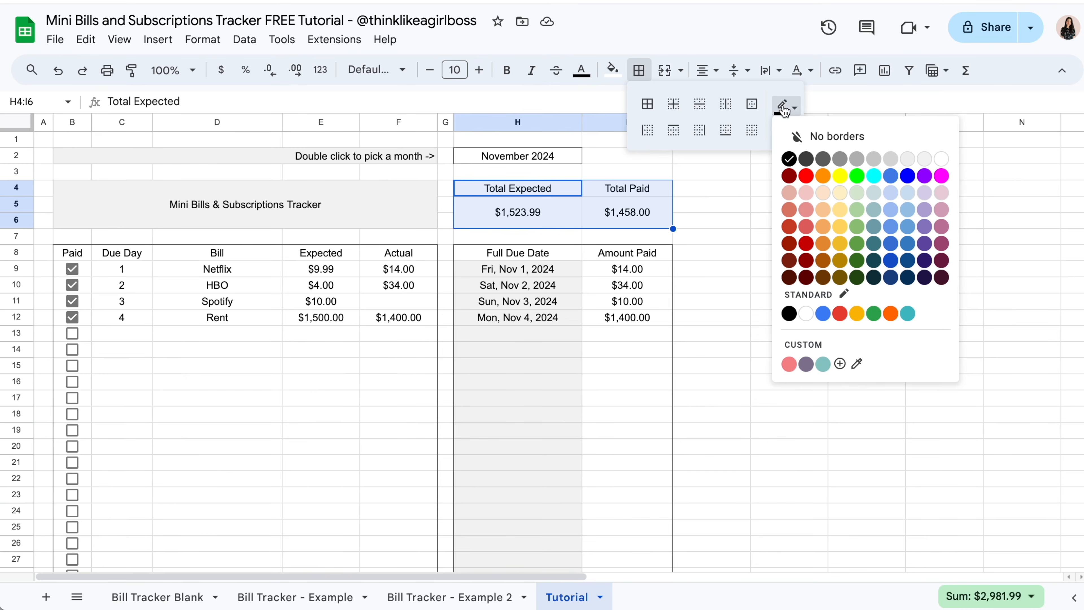
pyautogui.click(823, 160)
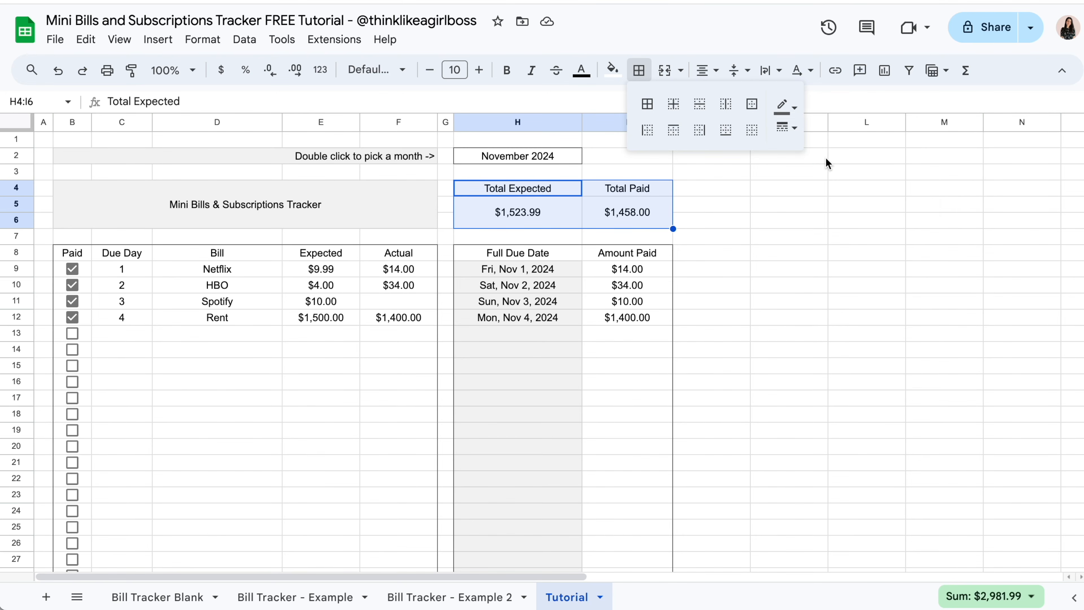
pyautogui.click(757, 110)
pyautogui.click(785, 349)
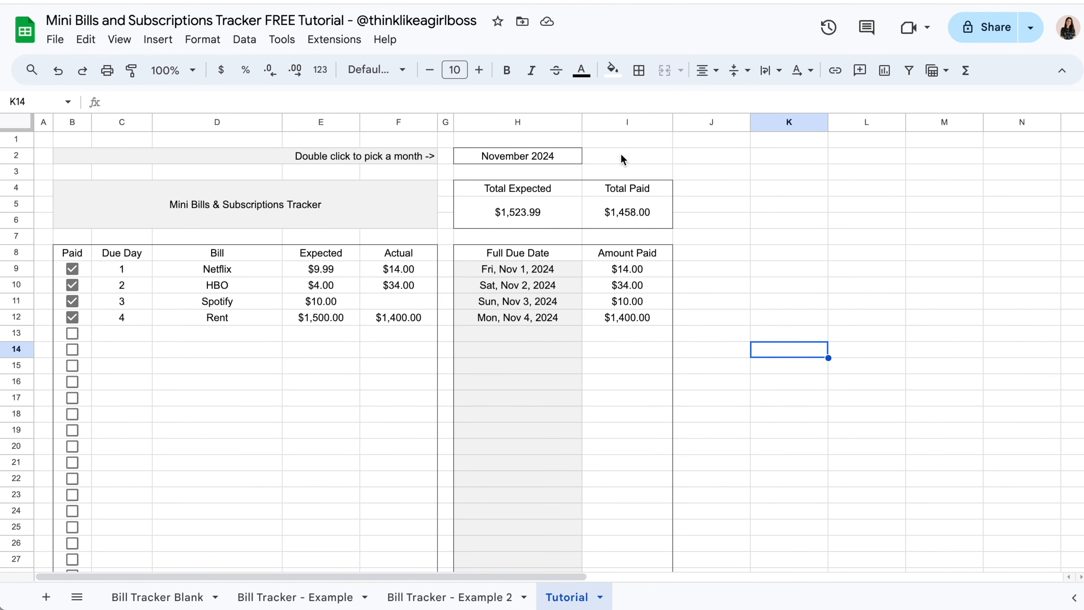
# - Merge cells H2:I2 so the November 2024 month cell spans both columns
pyautogui.moveTo(560, 157); pyautogui.dragTo(602, 158)
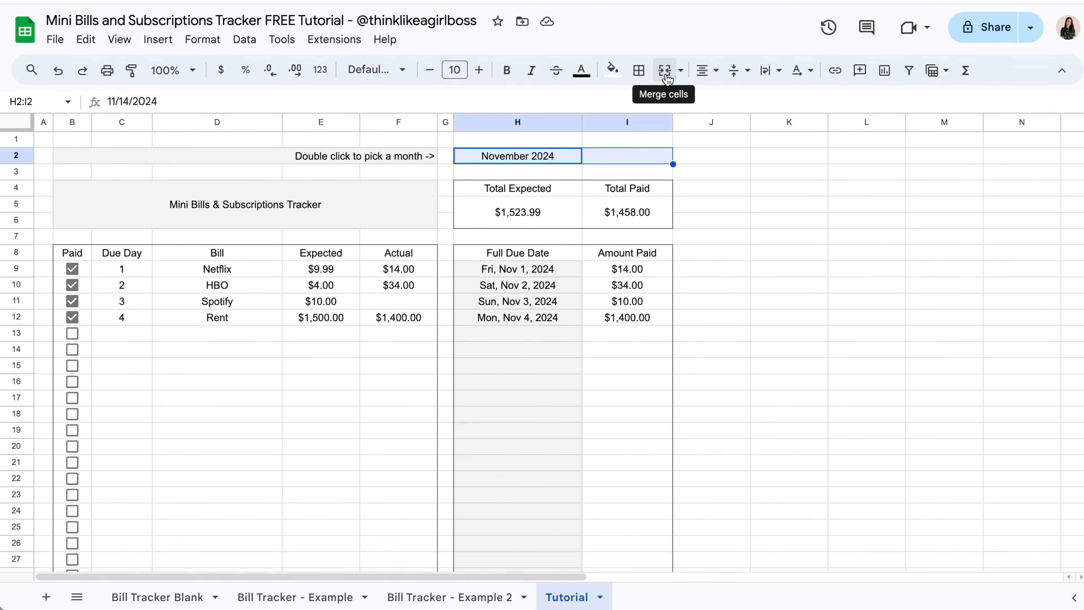
pyautogui.click(666, 78)
pyautogui.click(781, 308)
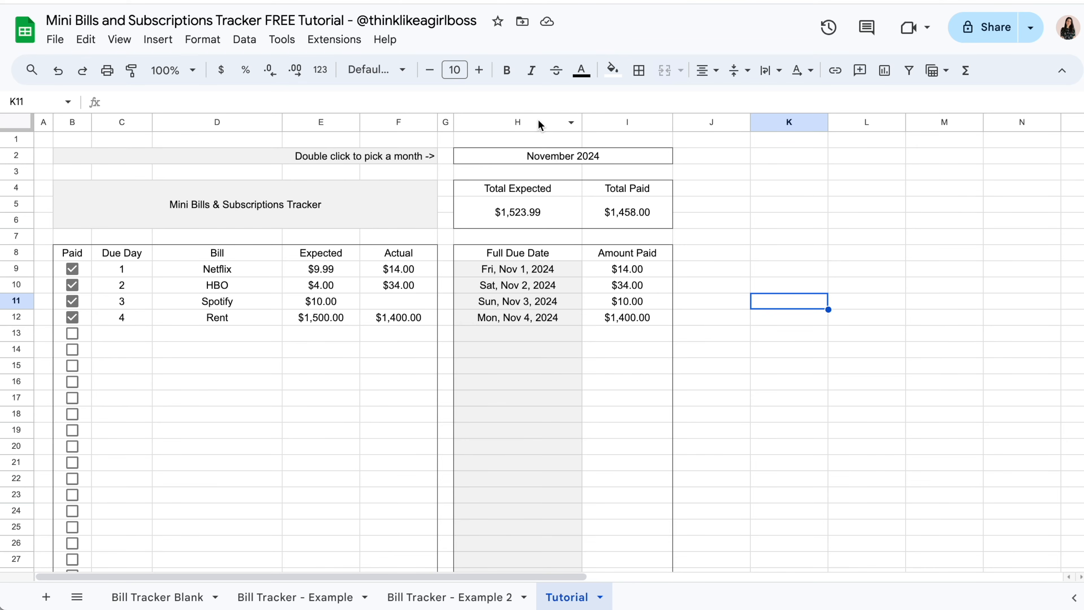
# - Narrow columns H and I together to the same slightly smaller width
pyautogui.moveTo(536, 120); pyautogui.dragTo(602, 120)
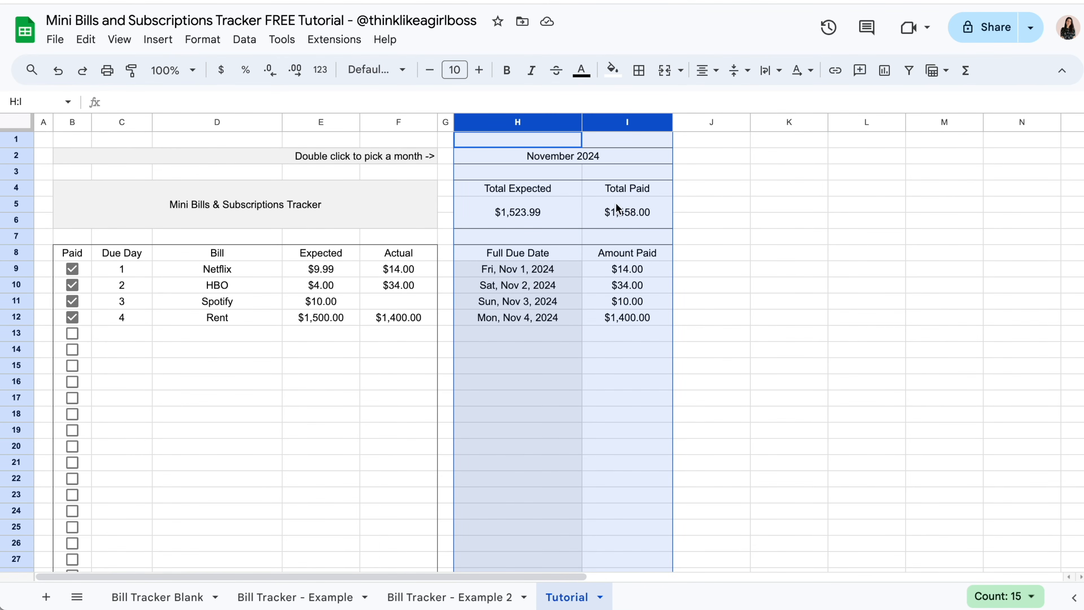
pyautogui.moveTo(582, 122); pyautogui.dragTo(564, 123)
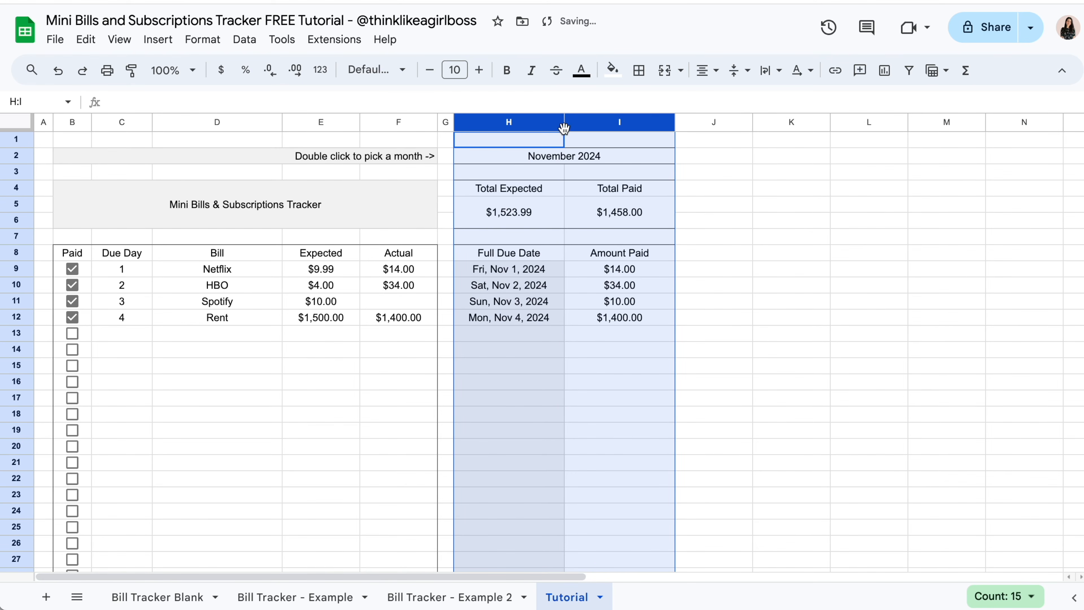
pyautogui.moveTo(565, 124); pyautogui.dragTo(561, 123)
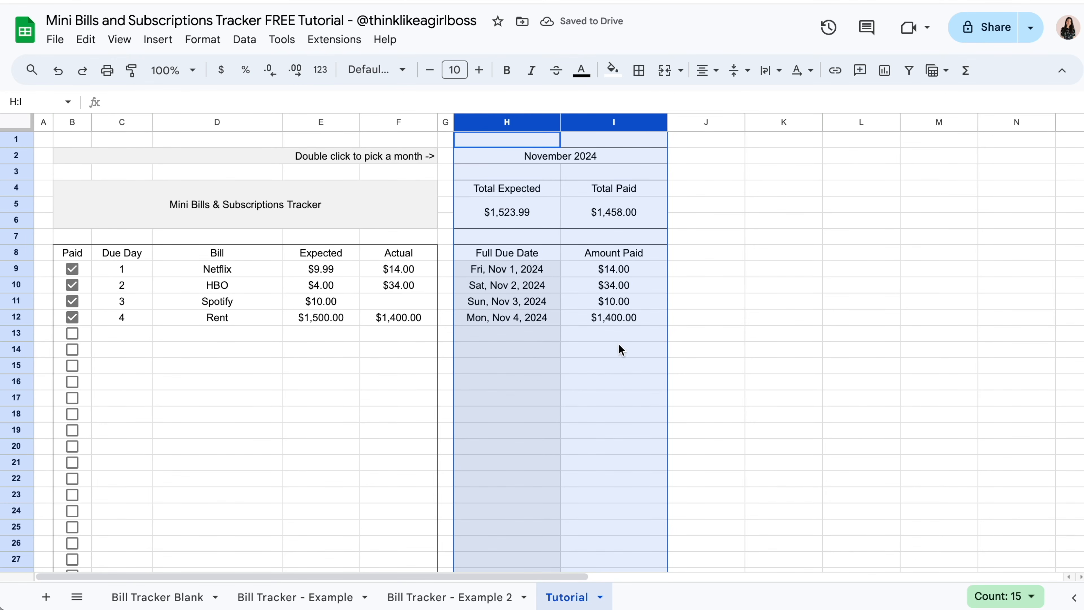
pyautogui.click(775, 228)
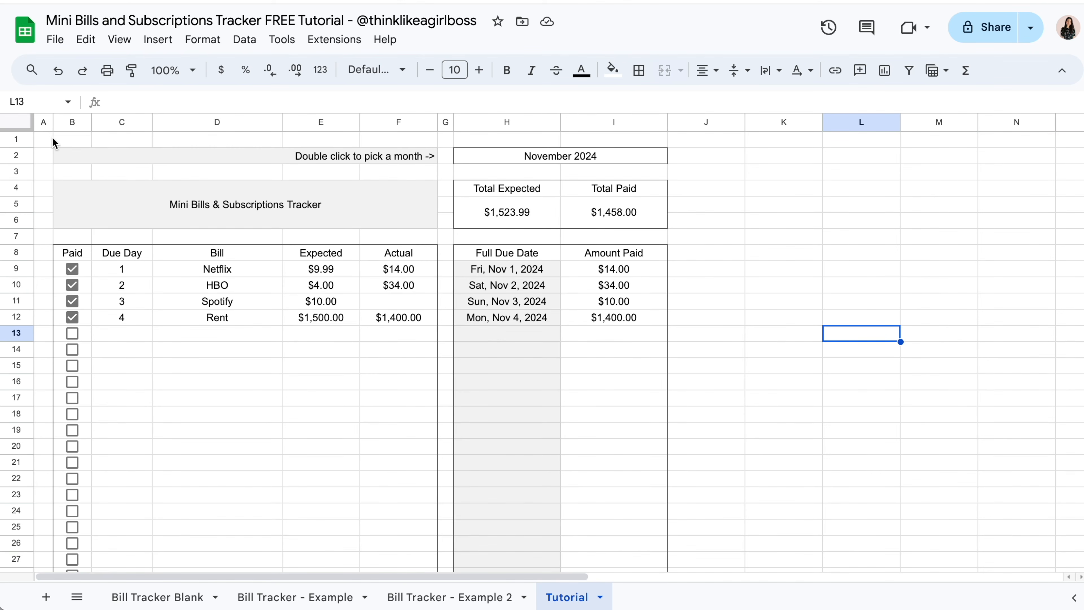
# - Shrink the spacer rows 1, 3 and 7 together to about half their height
pyautogui.click(23, 139)
pyautogui.click(22, 173)
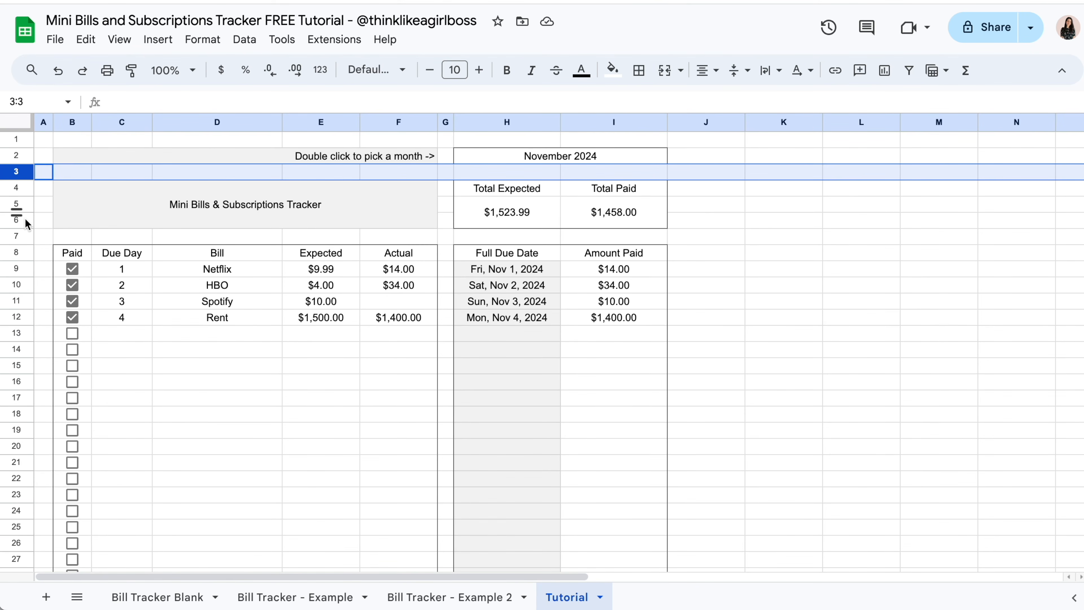
pyautogui.click(25, 235)
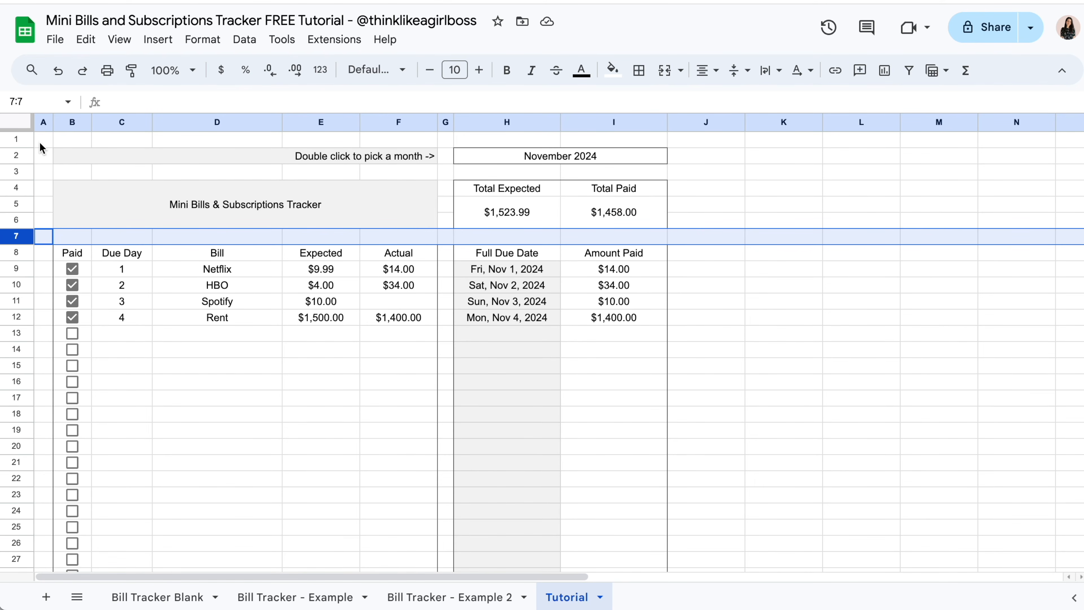
pyautogui.click(25, 138)
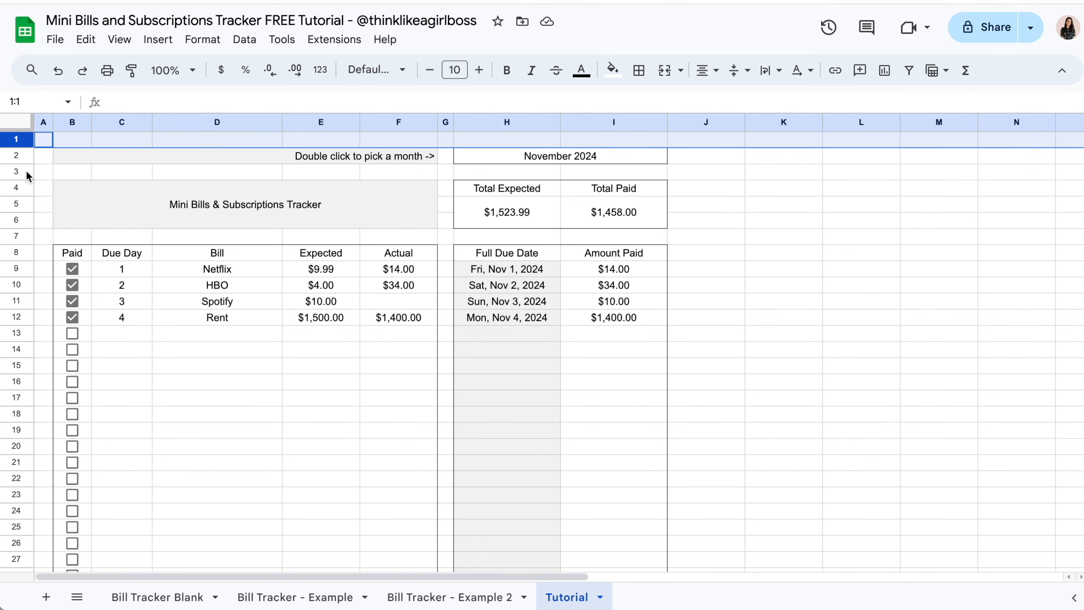
pyautogui.click(16, 171)
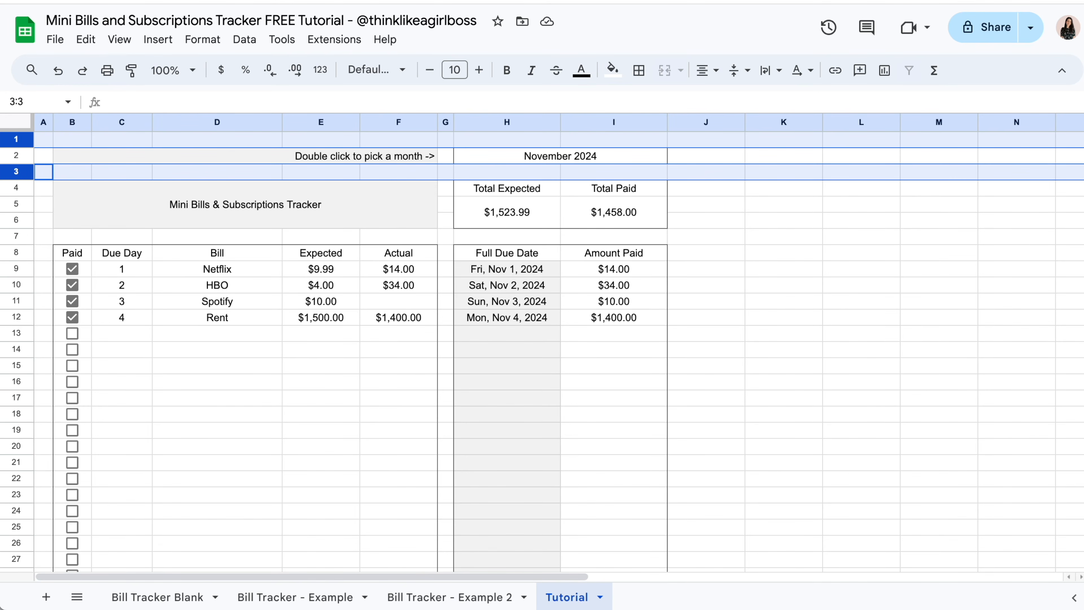
pyautogui.keyDown('ctrl'); pyautogui.click(26, 240); pyautogui.keyUp('ctrl')
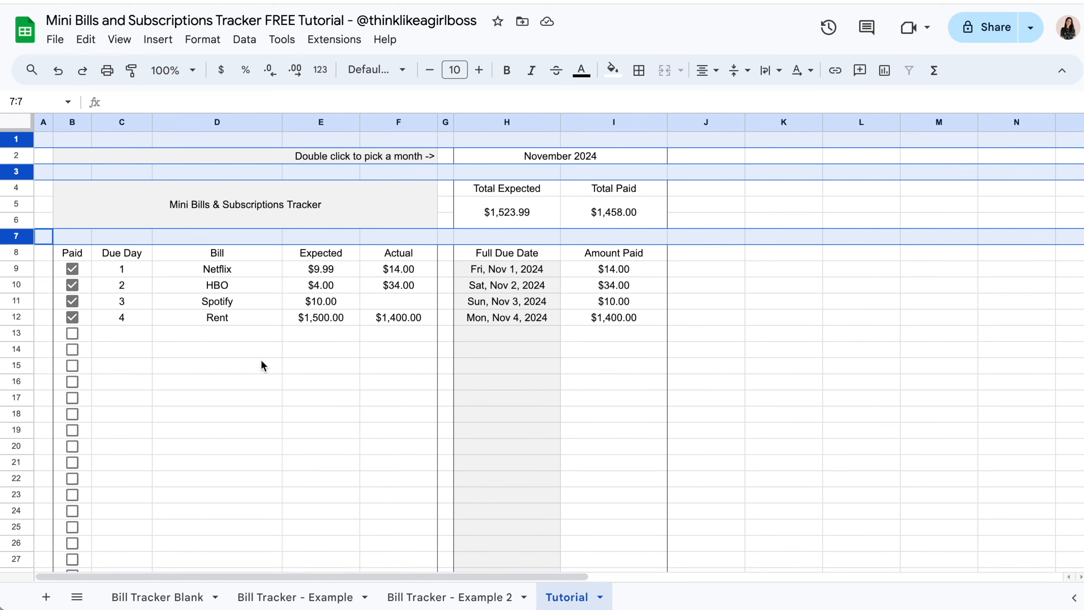
pyautogui.moveTo(17, 148); pyautogui.dragTo(16, 164)
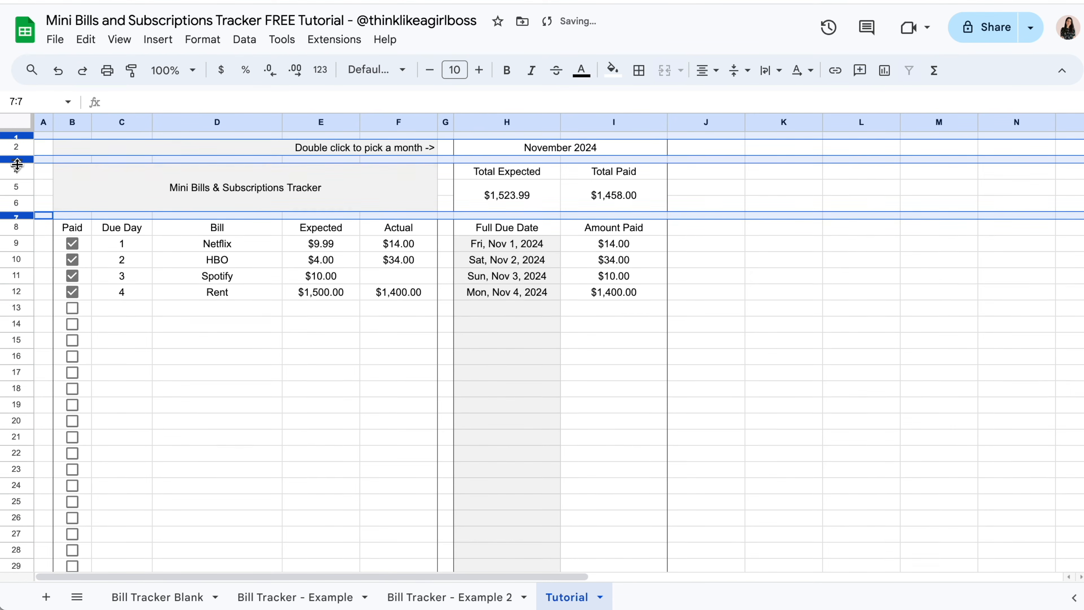
pyautogui.click(303, 384)
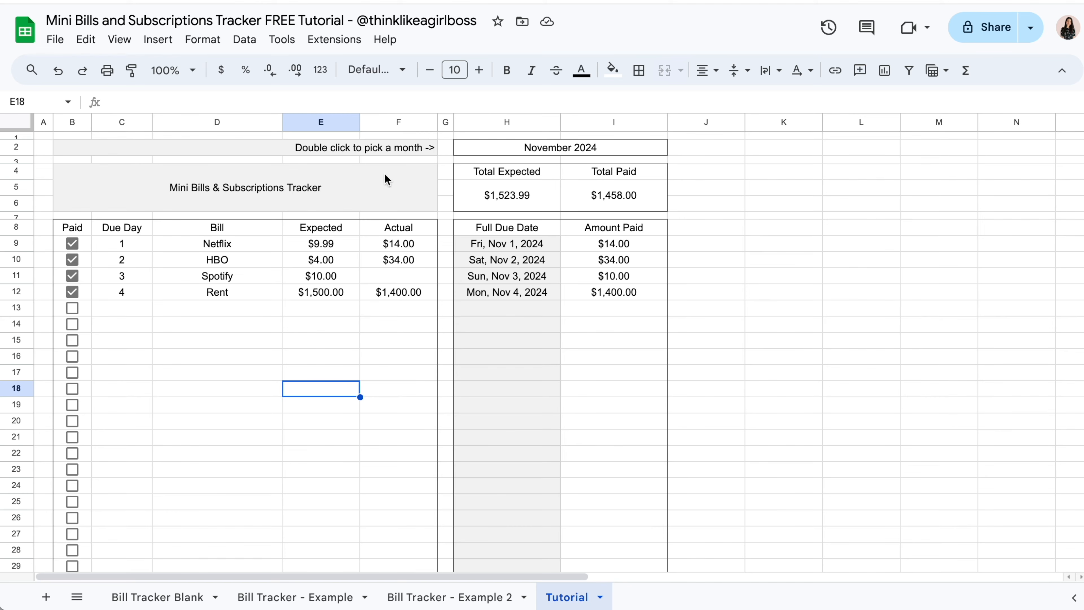
# - Italicize the "Double click to pick a month ->" prompt and set the Mini Bills & Subscriptions Tracker title's font size to 17
pyautogui.click(381, 147)
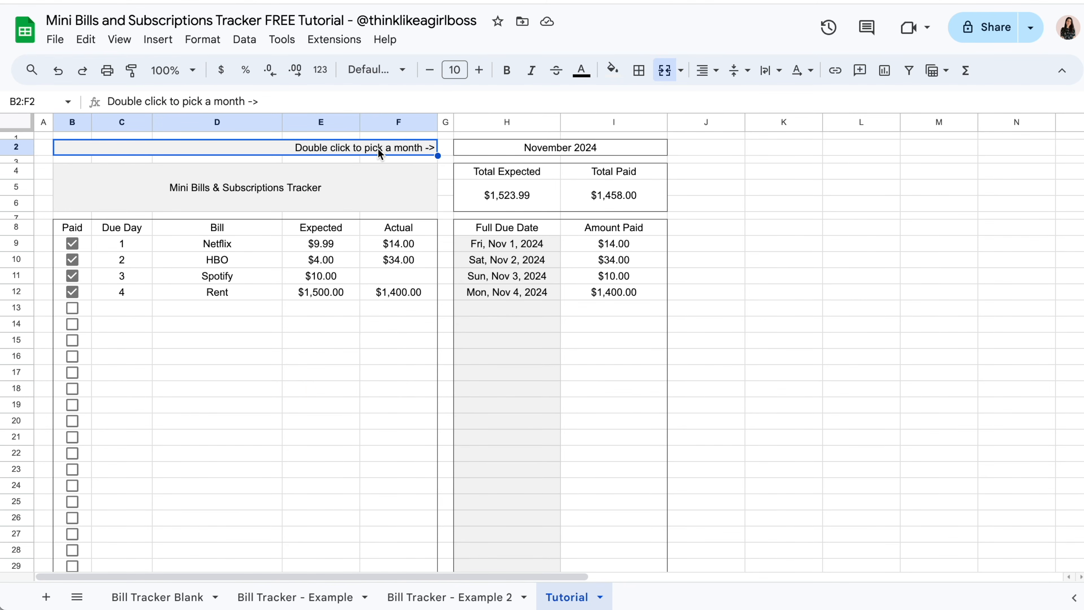
pyautogui.click(538, 77)
pyautogui.click(382, 189)
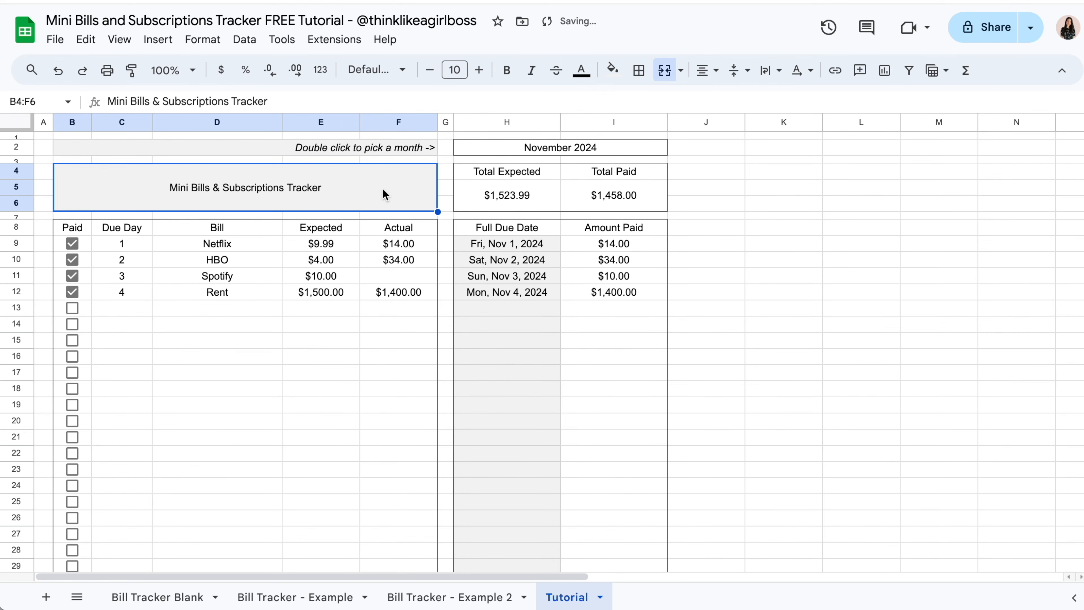
pyautogui.click(459, 76)
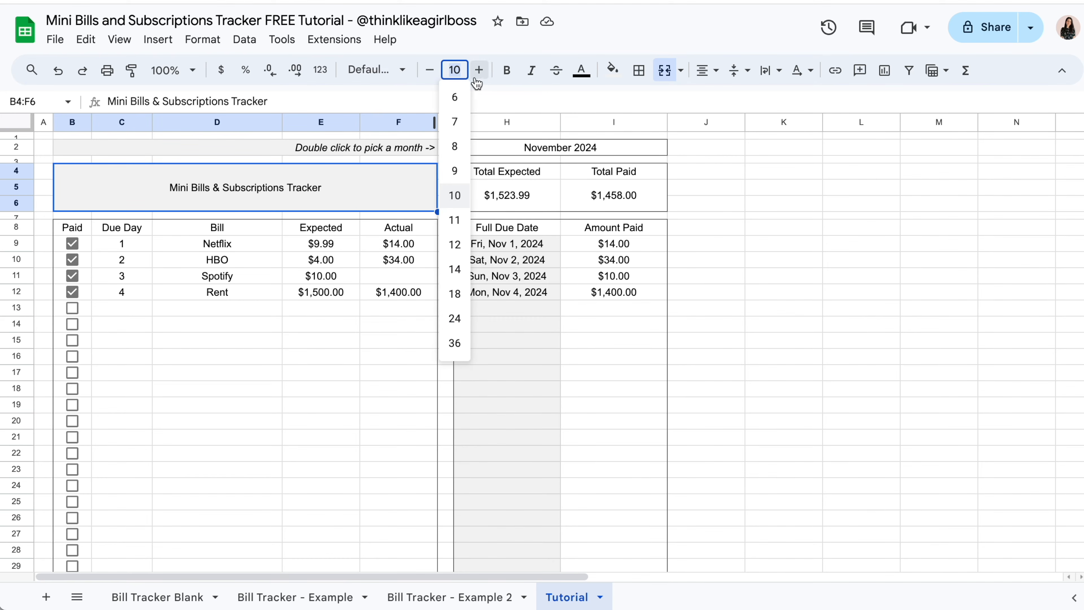
pyautogui.write('17')
pyautogui.press('Return')
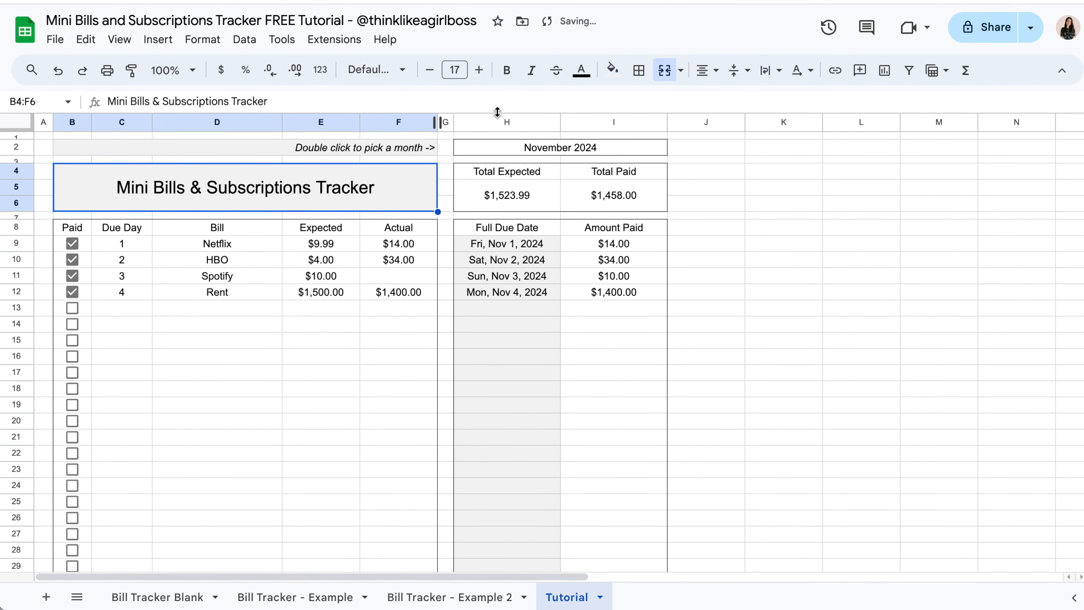
# - Bold the totals headers in H4:I4 and the table headers in B8:F8 and H8:I8
pyautogui.click(514, 172)
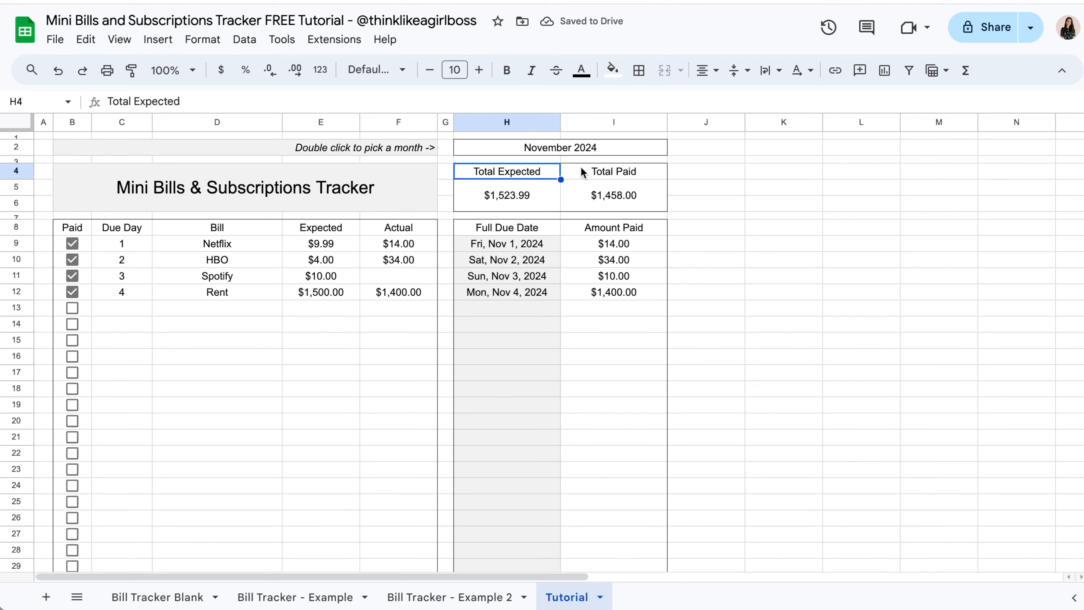
pyautogui.moveTo(551, 171); pyautogui.dragTo(585, 172)
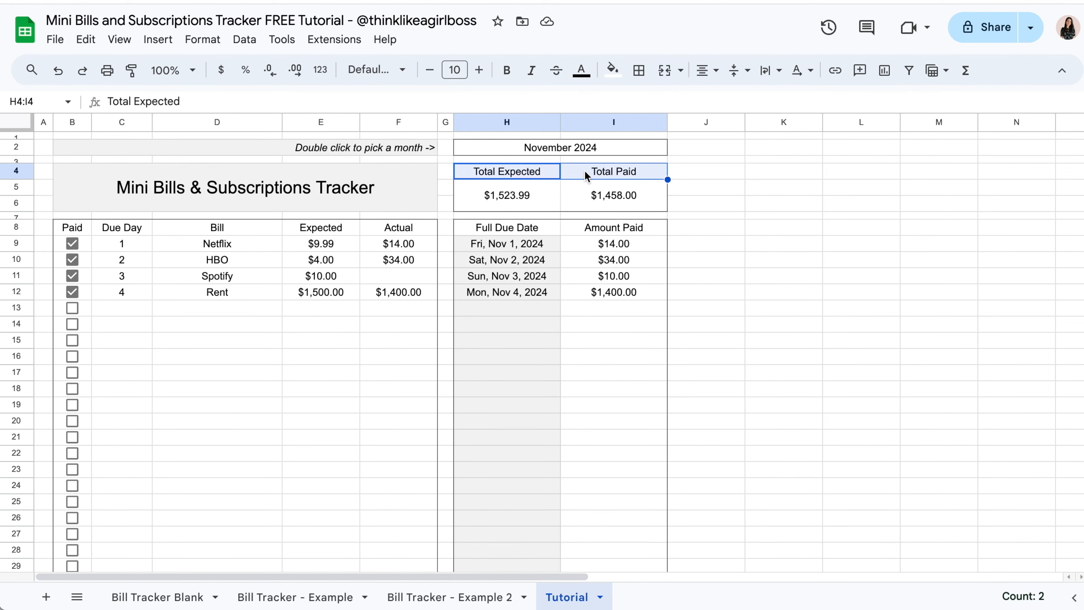
pyautogui.click(515, 73)
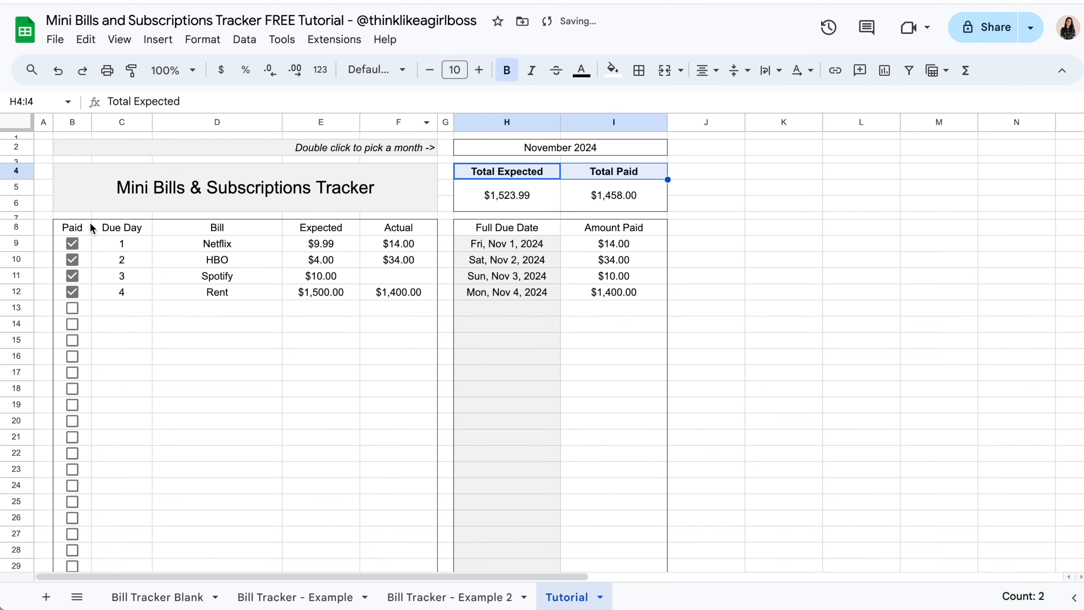
pyautogui.click(77, 229)
pyautogui.moveTo(78, 230); pyautogui.dragTo(387, 231)
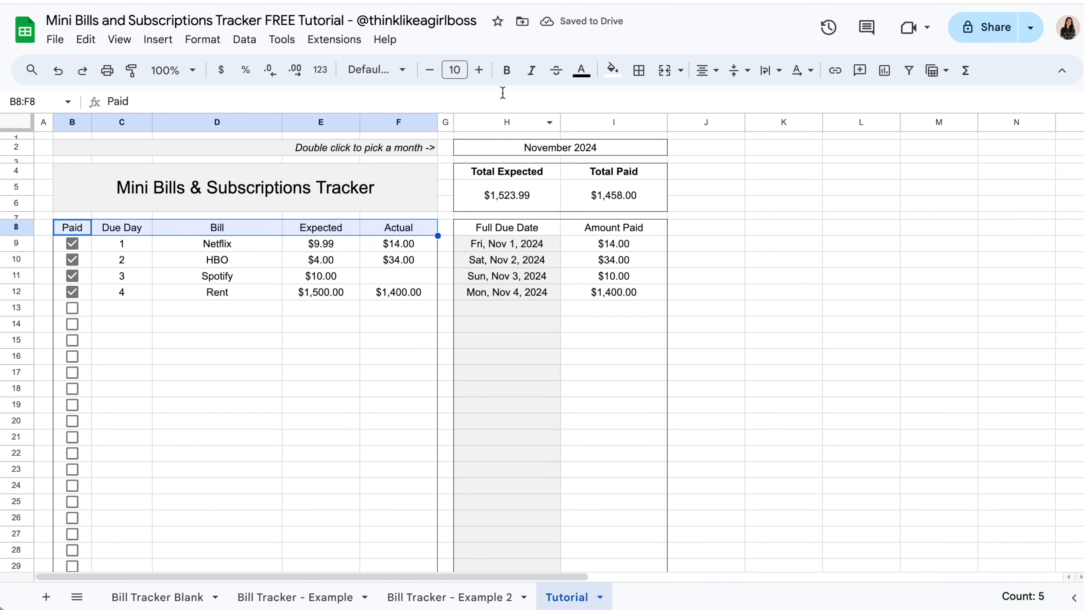
pyautogui.click(506, 70)
pyautogui.click(509, 229)
pyautogui.moveTo(509, 233); pyautogui.dragTo(583, 232)
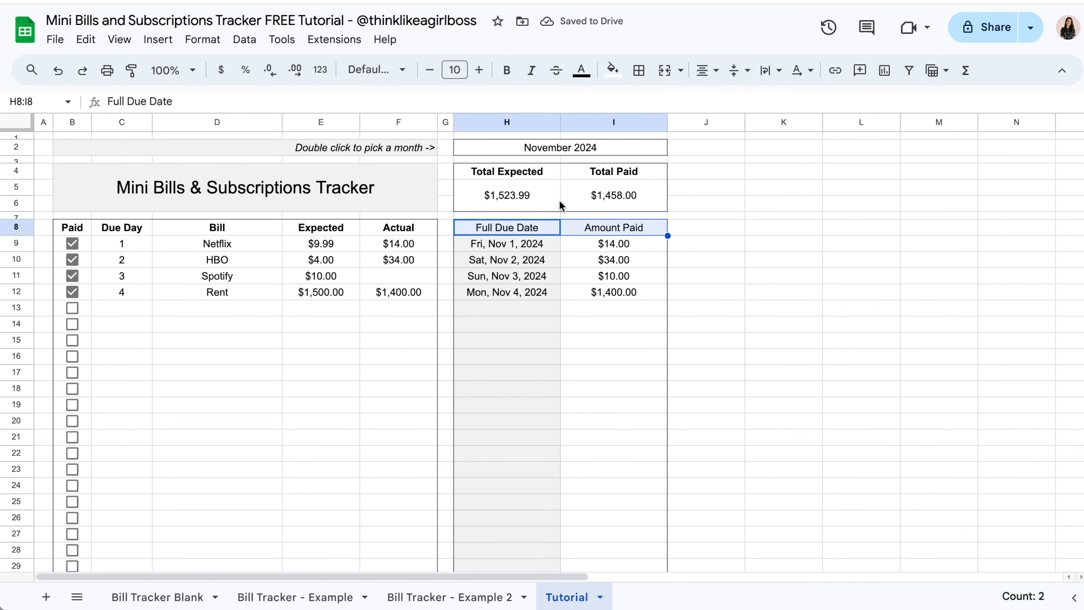
pyautogui.click(506, 71)
pyautogui.click(862, 347)
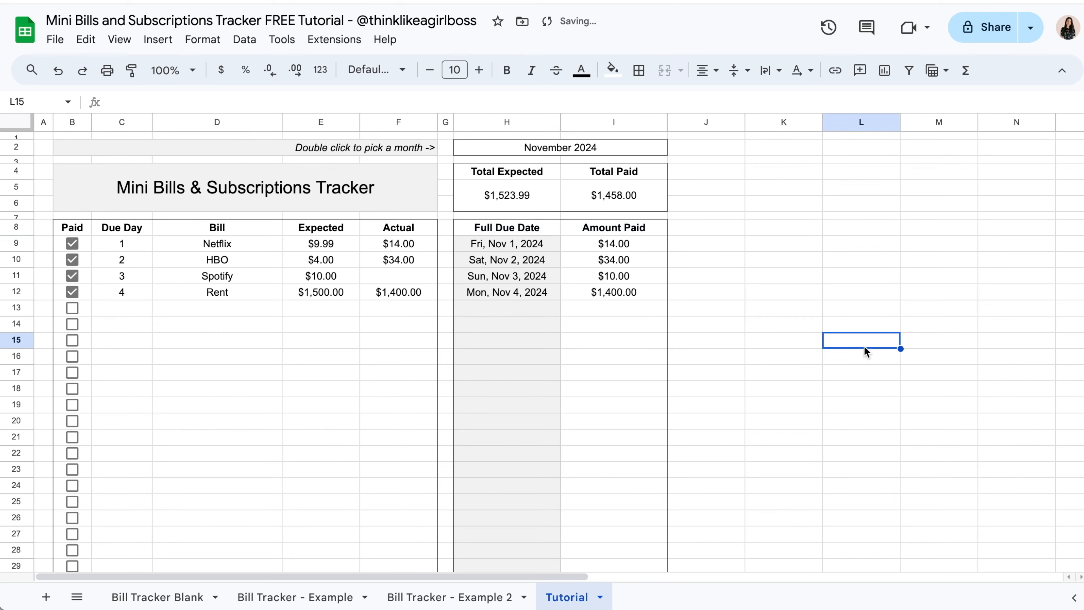
# - Bold the tracker title in B4:F6 and the Total Expected and Total Paid amounts in H5:I6
pyautogui.click(374, 196)
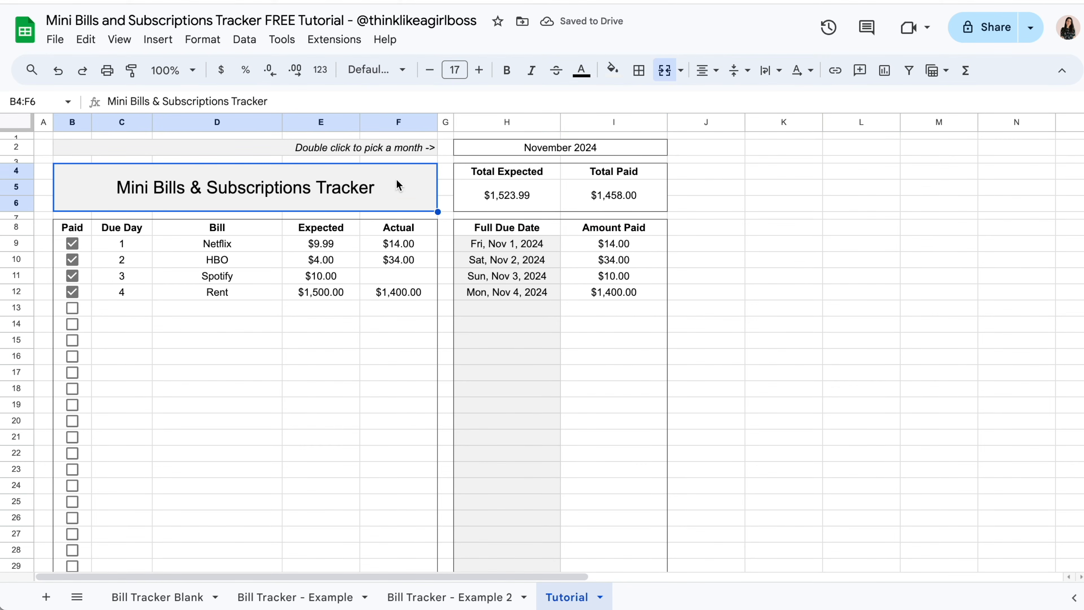
pyautogui.click(507, 79)
pyautogui.click(764, 340)
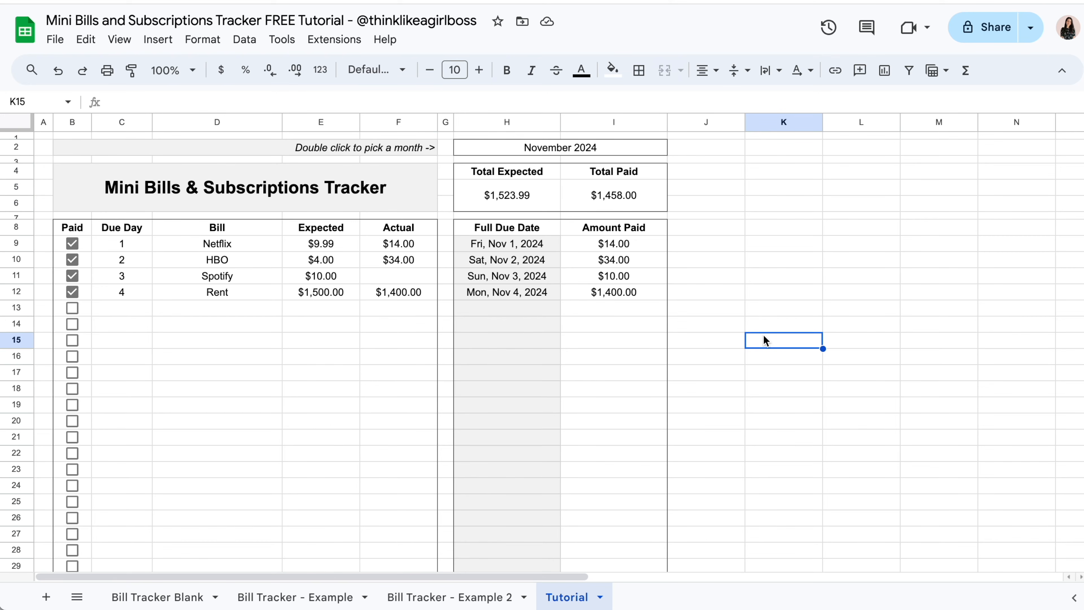
pyautogui.click(538, 193)
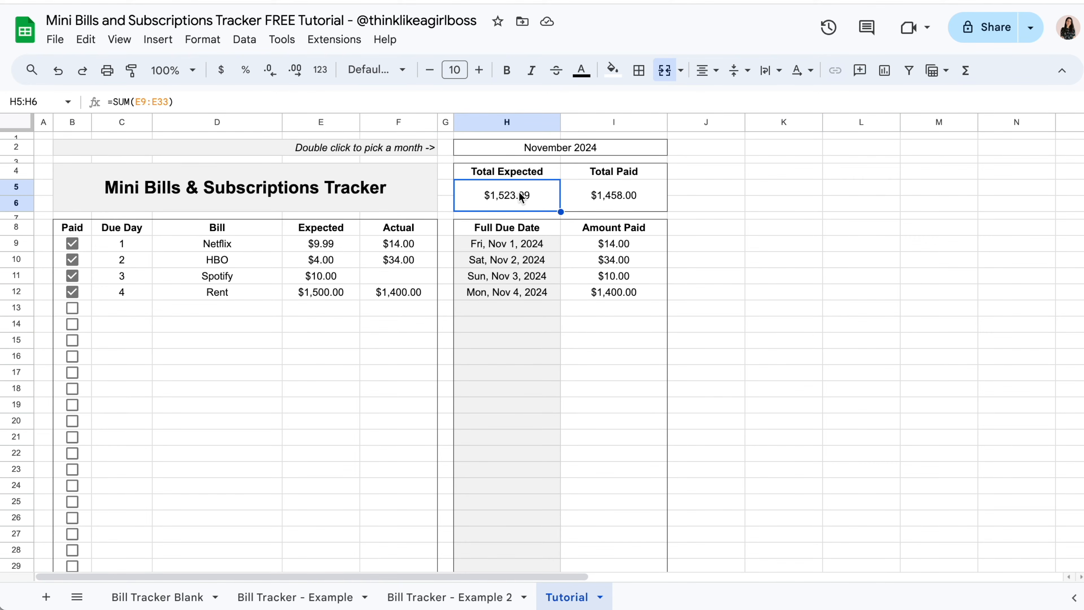
pyautogui.moveTo(529, 196); pyautogui.dragTo(588, 200)
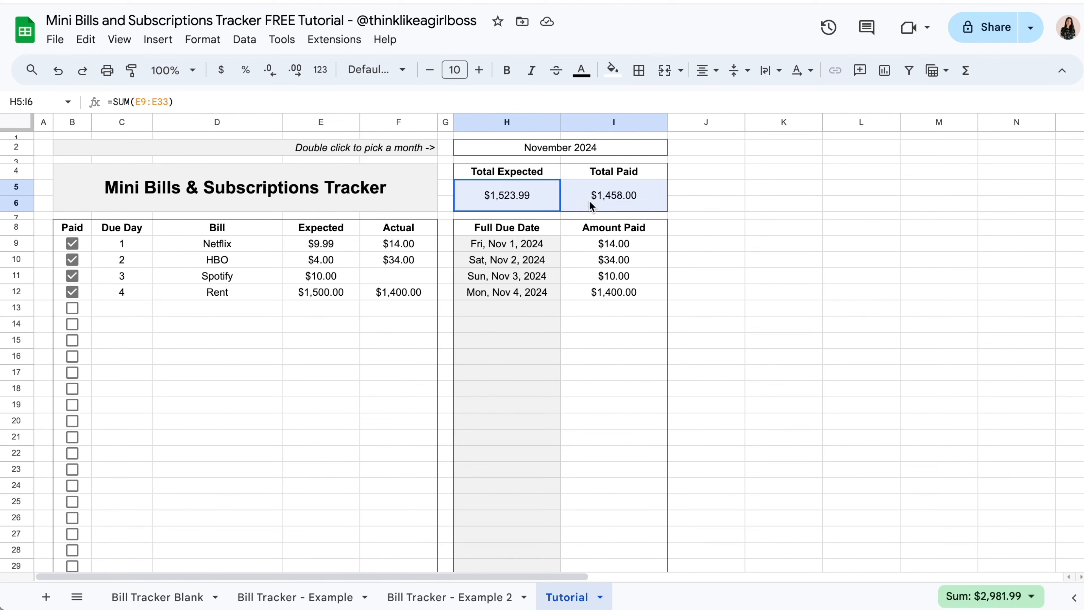
pyautogui.click(507, 70)
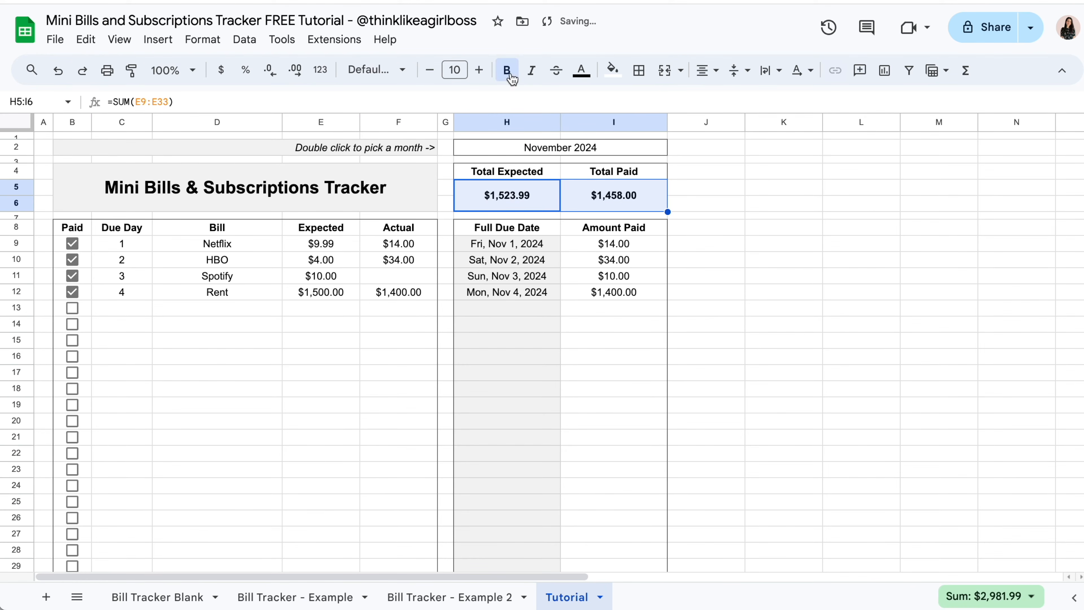
pyautogui.click(839, 319)
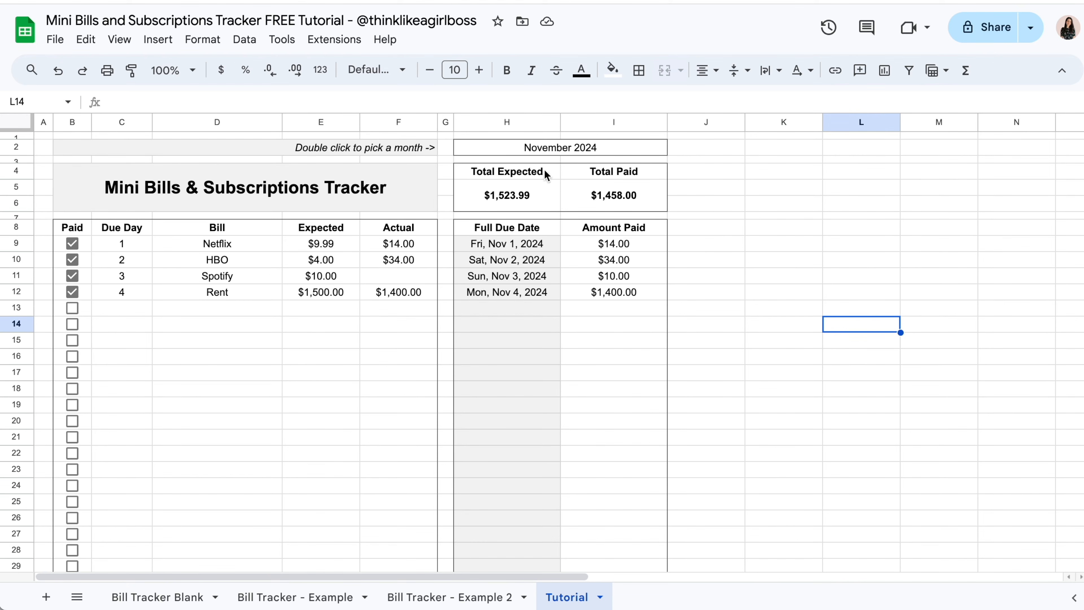
# - Check the header colors on the Bill Tracker Blank sheet and fill H4:I4 on the Tutorial sheet with the custom muted purple
pyautogui.click(156, 594)
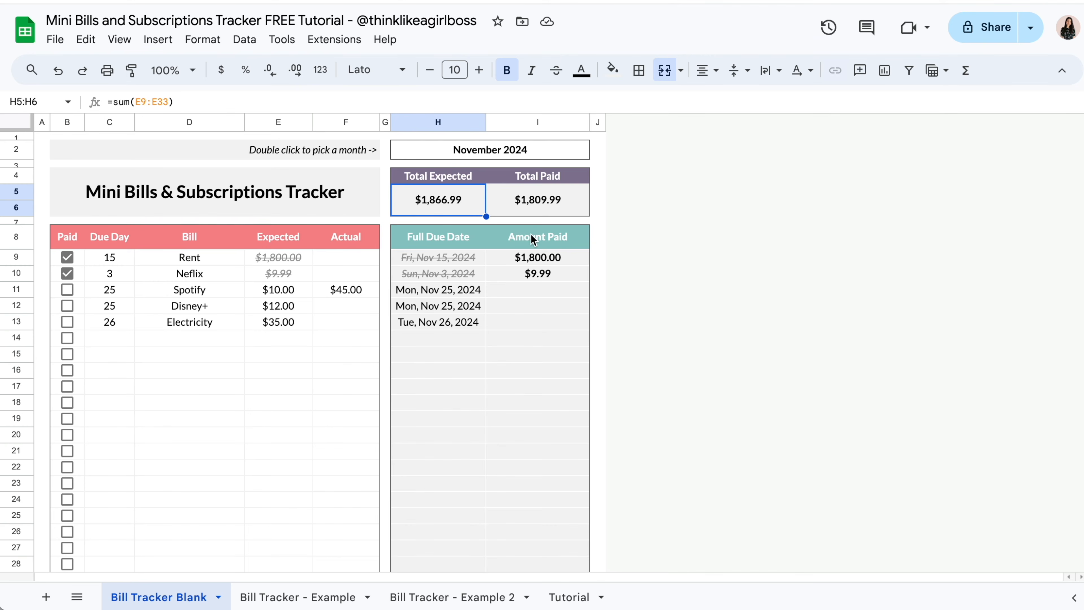
pyautogui.click(565, 595)
pyautogui.moveTo(554, 171); pyautogui.dragTo(589, 176)
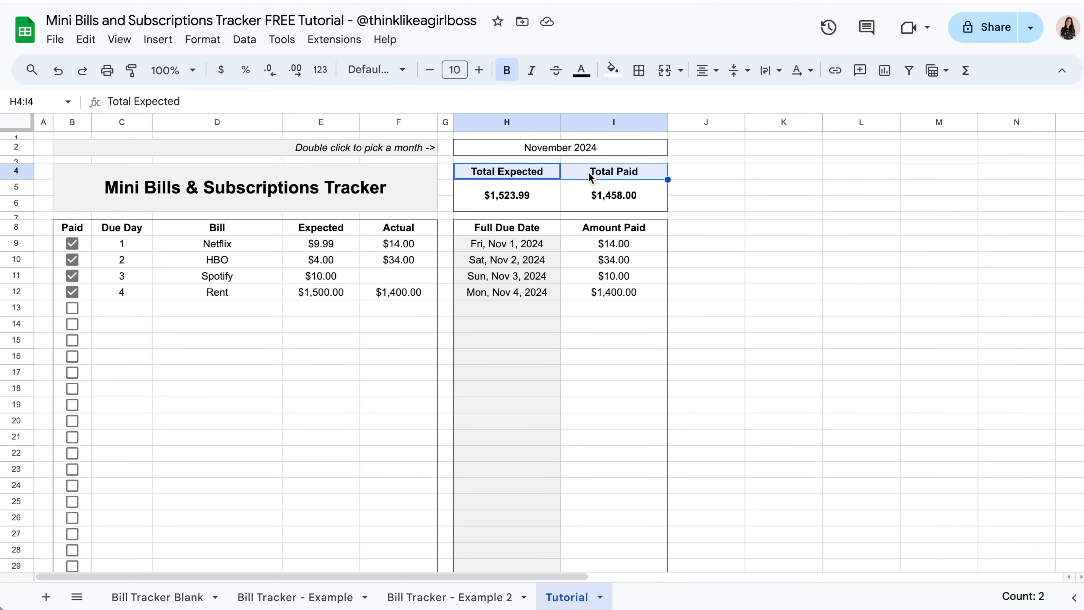
pyautogui.click(621, 73)
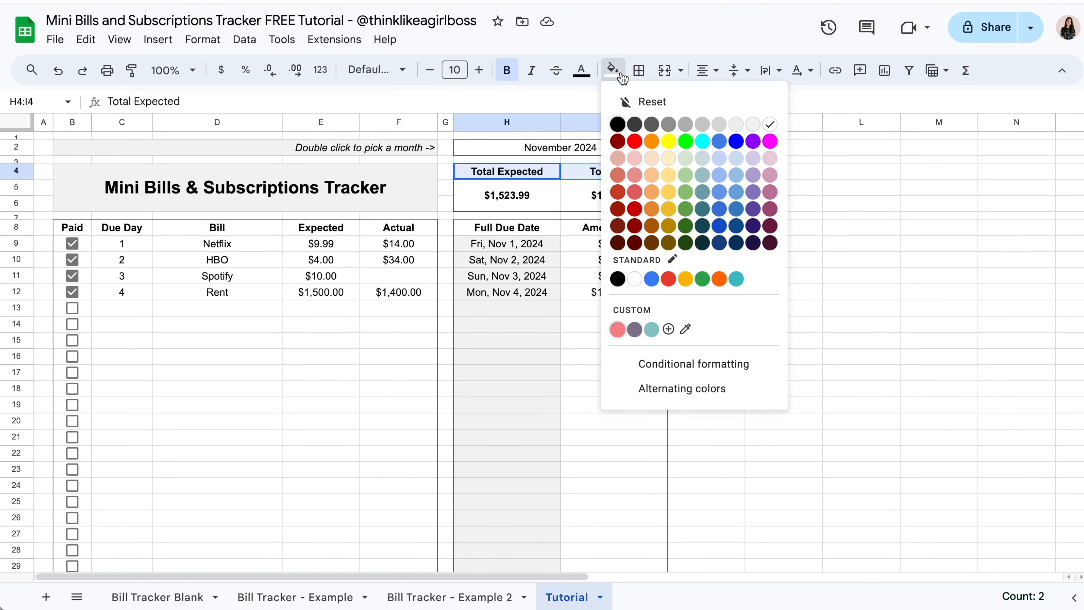
pyautogui.click(634, 329)
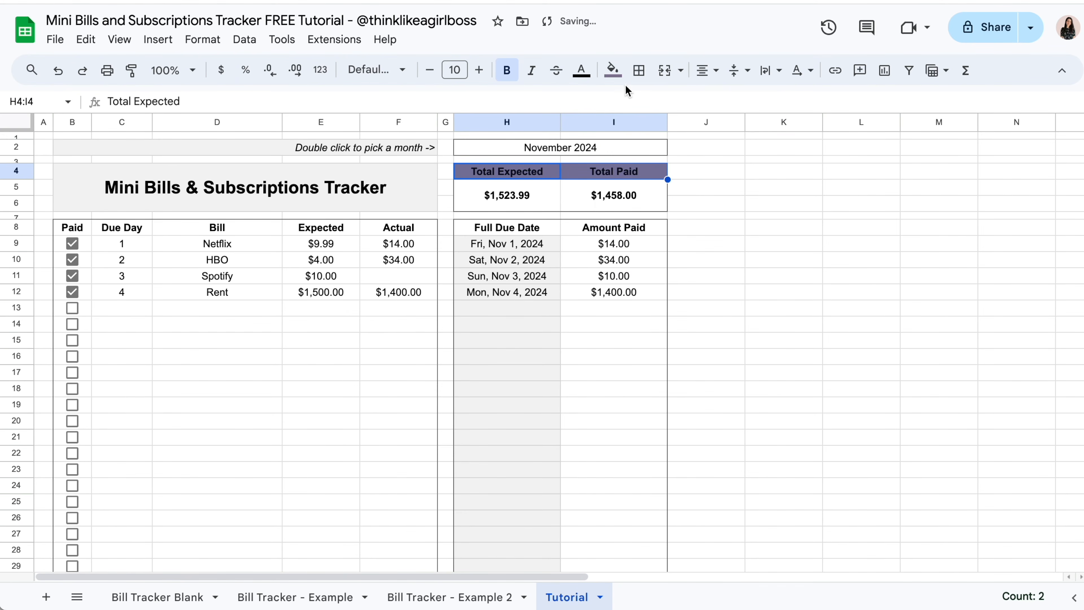
# - Apply the custom fill #867a96 to the Total Expected and Total Paid headers in H4:I4 and make their text white
pyautogui.click(619, 71)
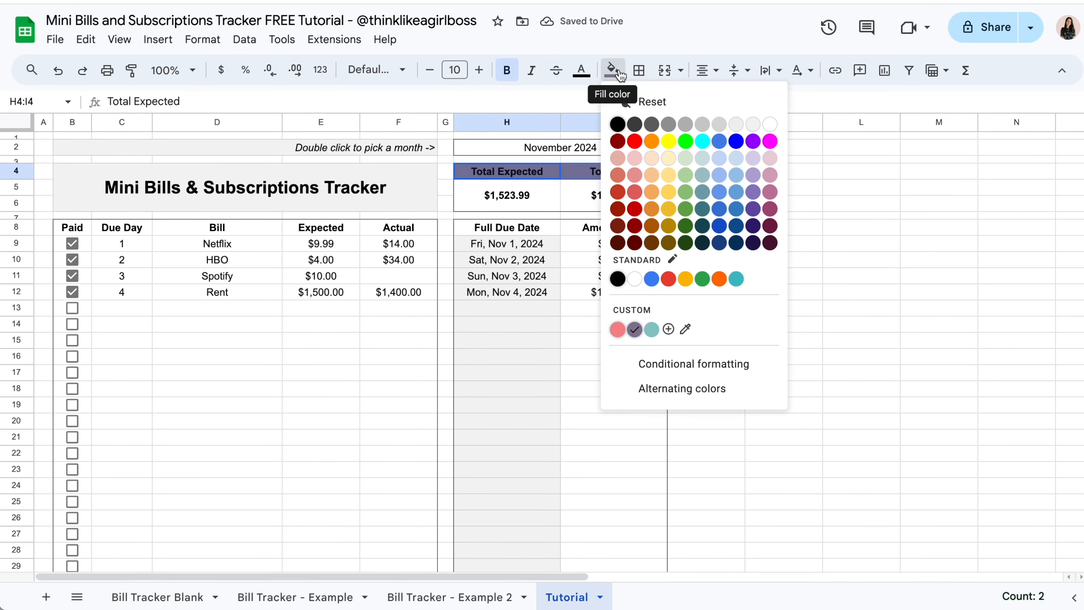
pyautogui.click(669, 329)
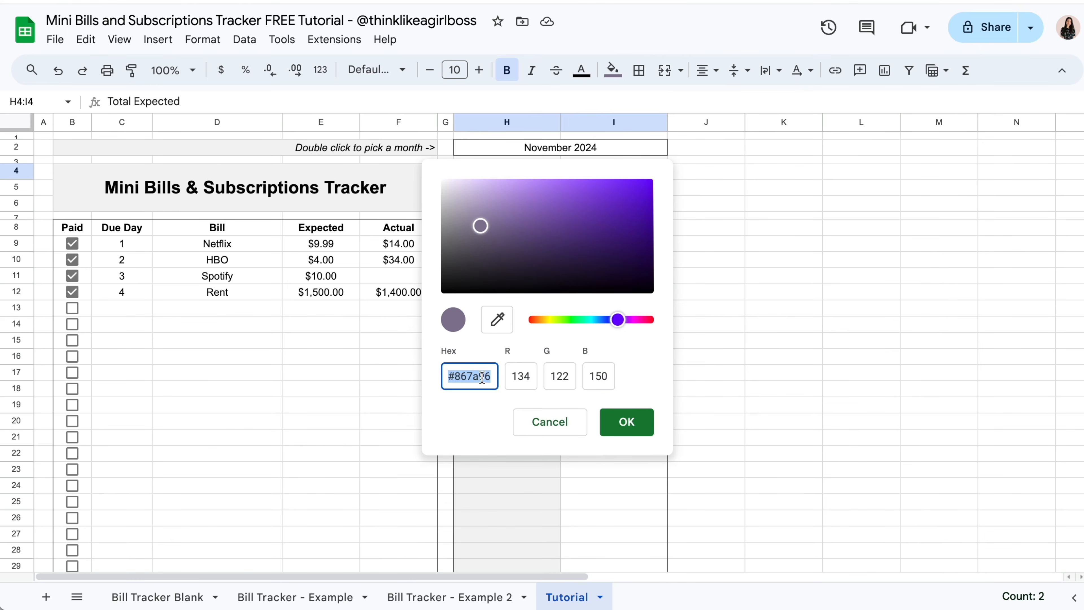
pyautogui.click(494, 378)
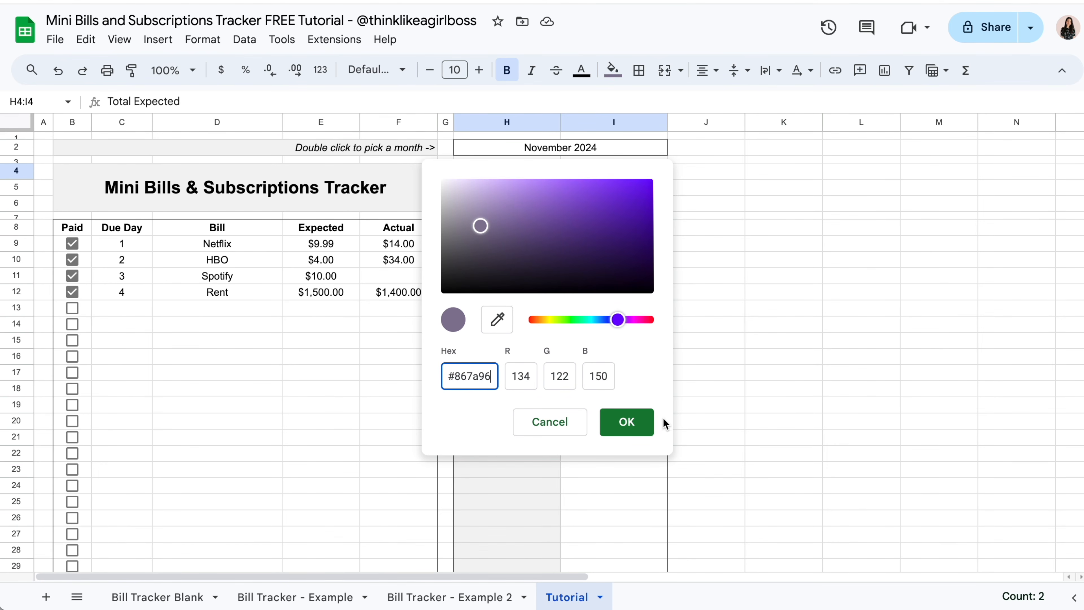
pyautogui.click(648, 425)
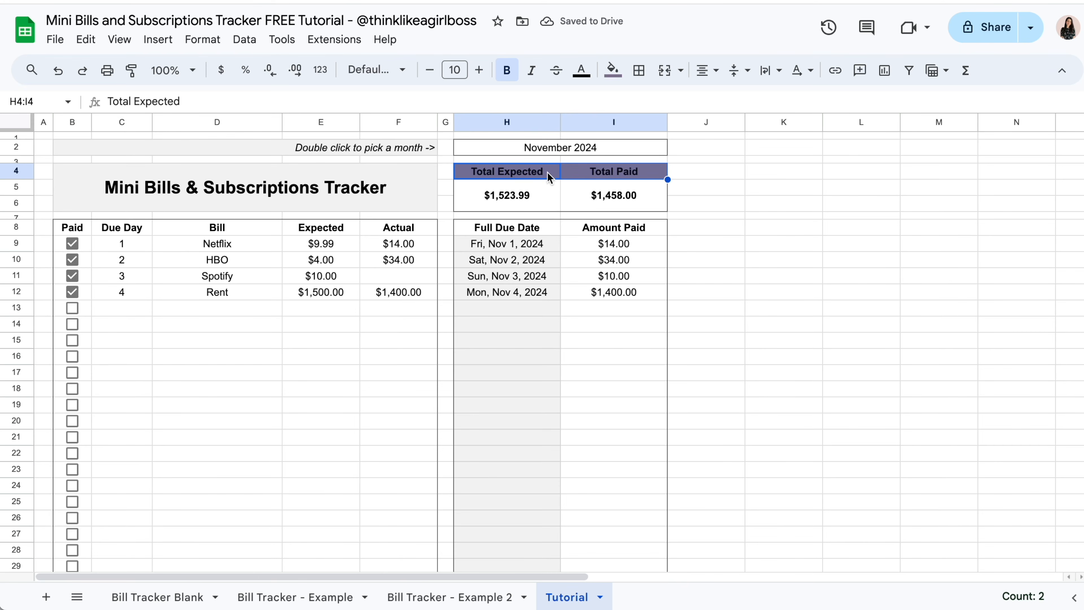
pyautogui.click(581, 69)
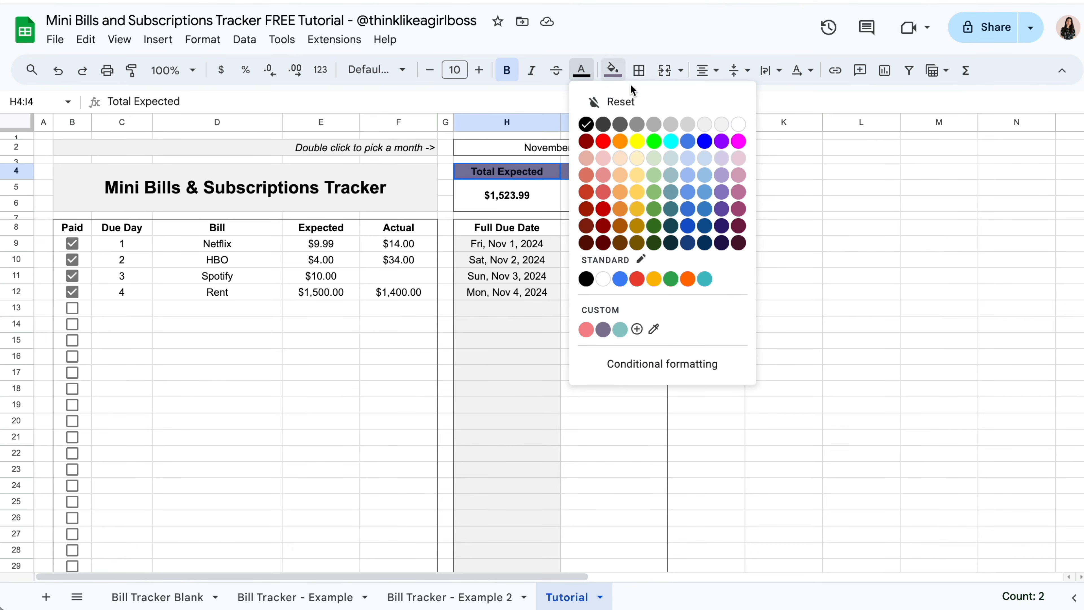
pyautogui.click(738, 124)
pyautogui.click(791, 265)
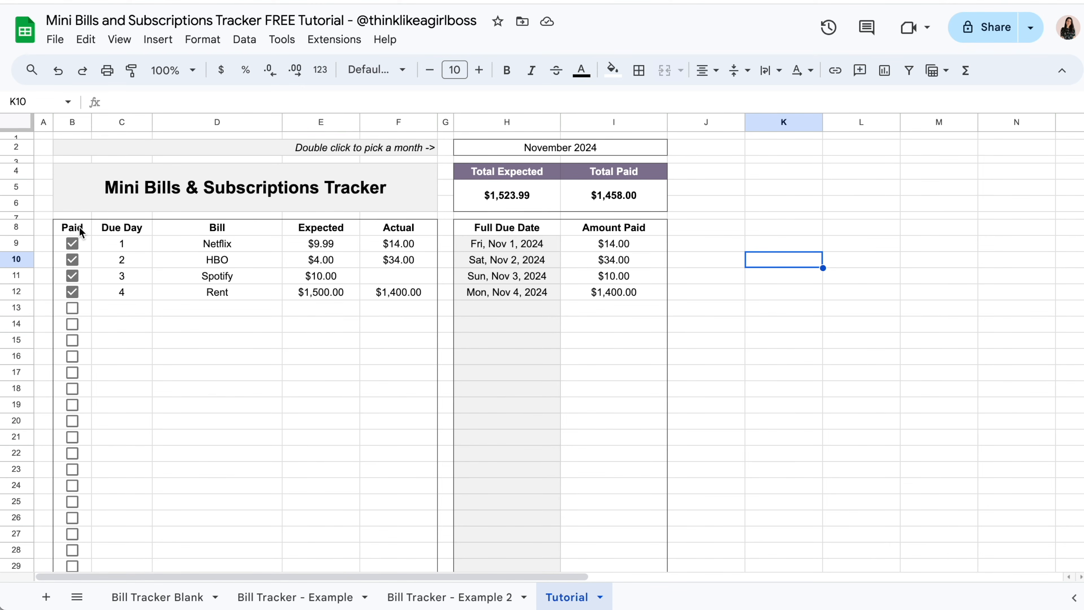
# - Fill the table headers in B8:F8 with the custom coral #f5888c and make their text white
pyautogui.moveTo(73, 230); pyautogui.dragTo(394, 231)
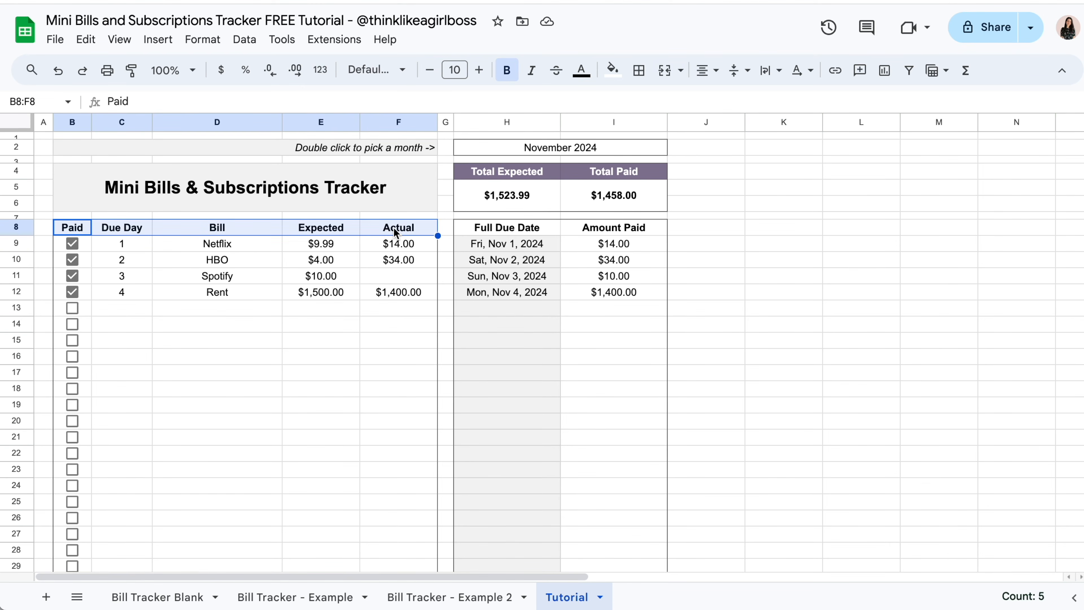
pyautogui.click(621, 78)
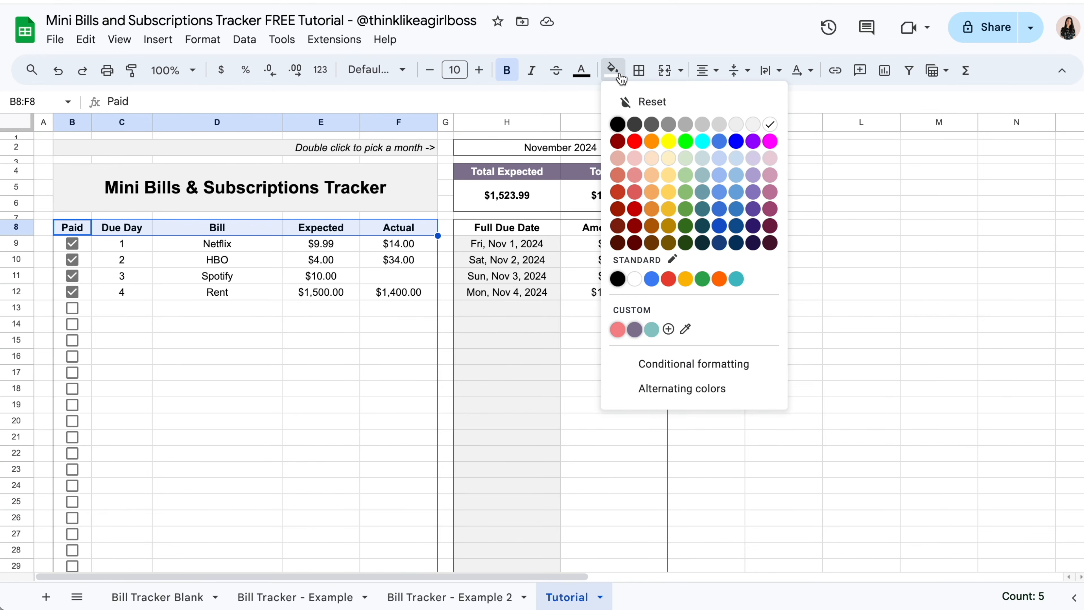
pyautogui.click(618, 329)
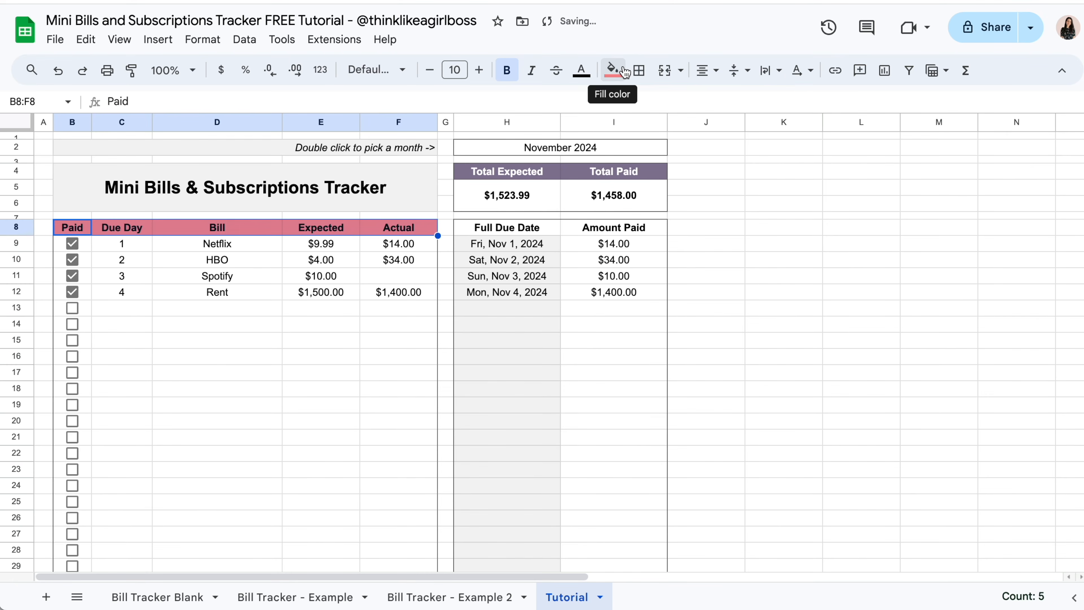
pyautogui.click(624, 71)
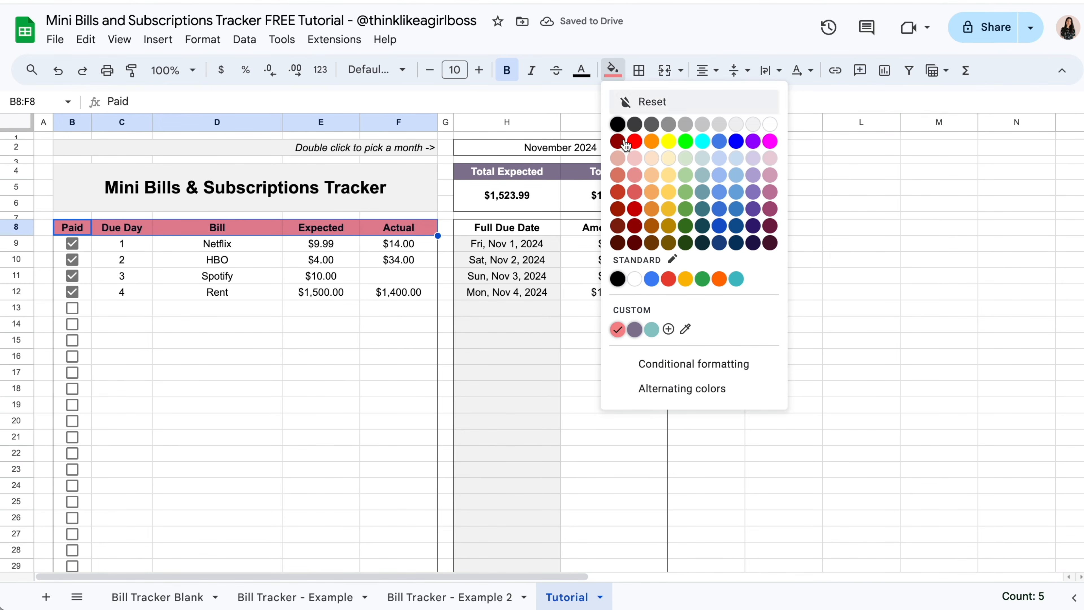
pyautogui.click(669, 331)
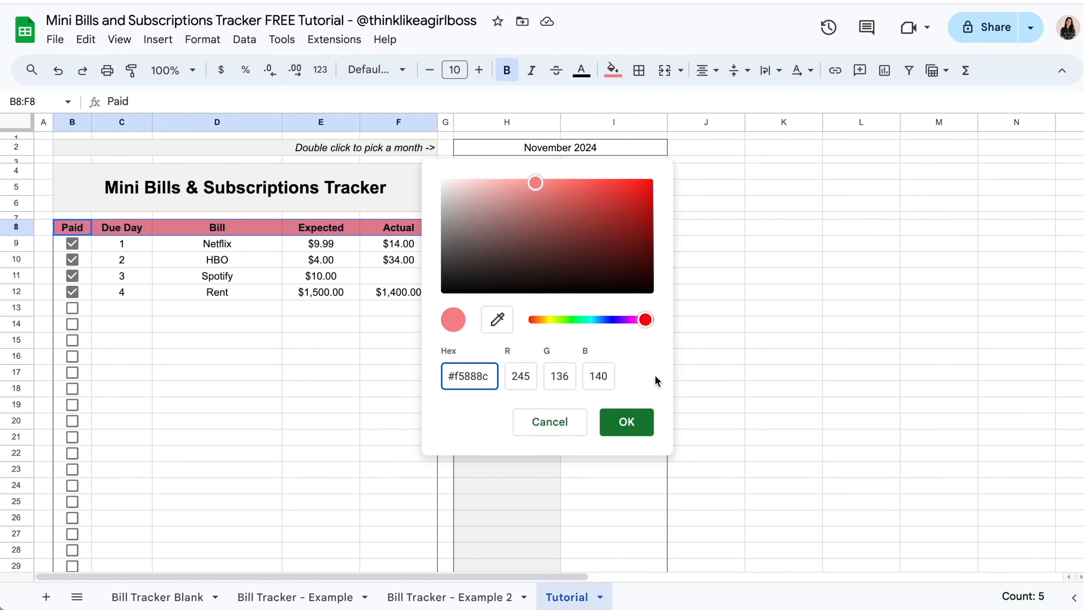
pyautogui.click(639, 421)
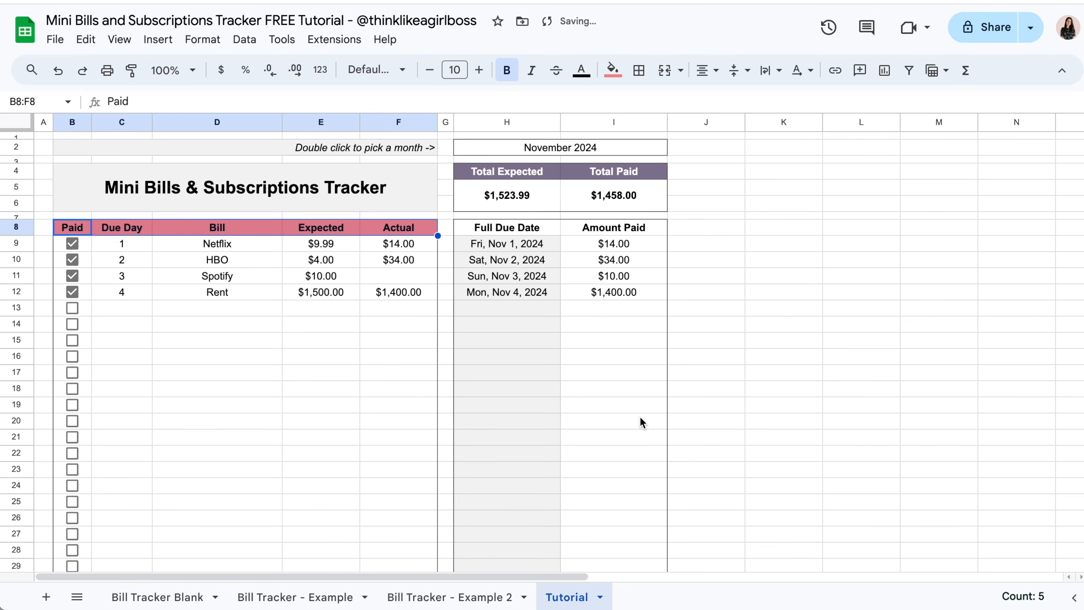
pyautogui.click(581, 70)
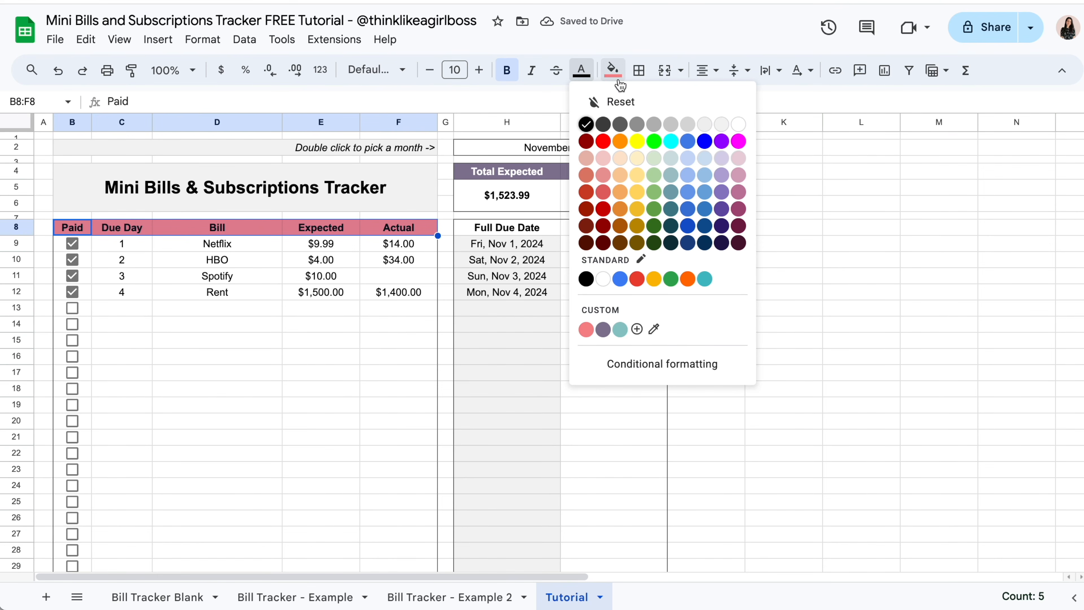
pyautogui.click(738, 124)
# - Fill the Full Due Date and Amount Paid headers in H8:I8 with the custom teal #8ec8c7 and make their text white
pyautogui.moveTo(544, 231); pyautogui.dragTo(603, 232)
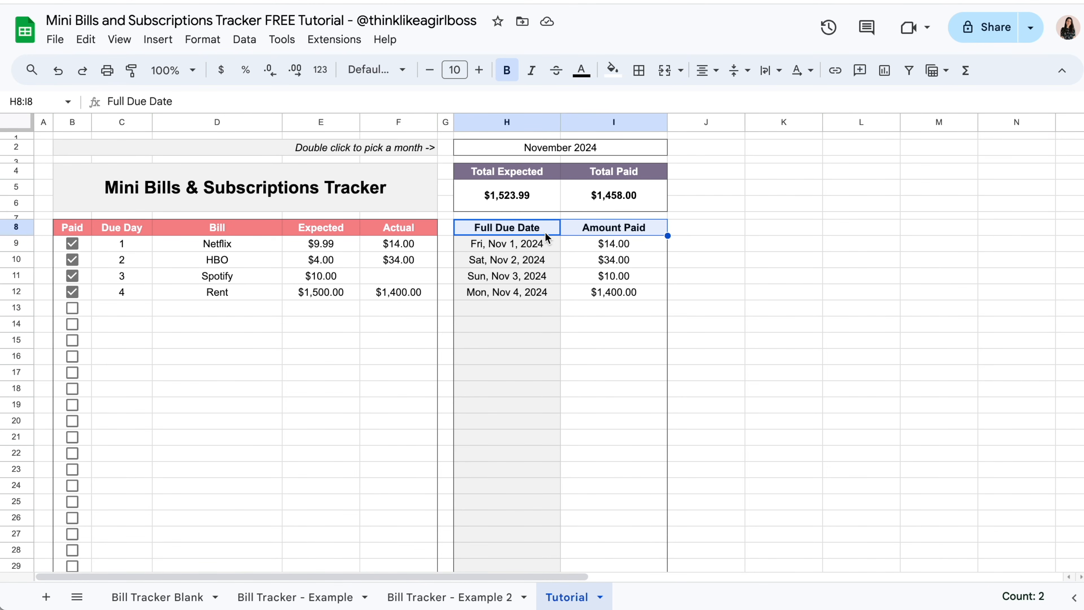
pyautogui.click(619, 75)
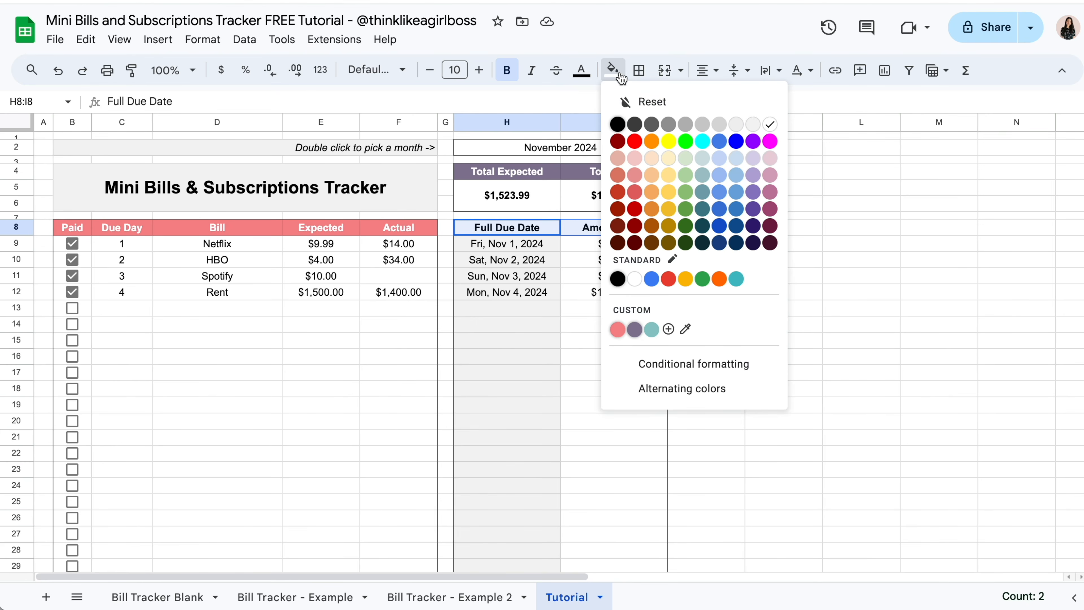
pyautogui.click(651, 329)
pyautogui.click(614, 72)
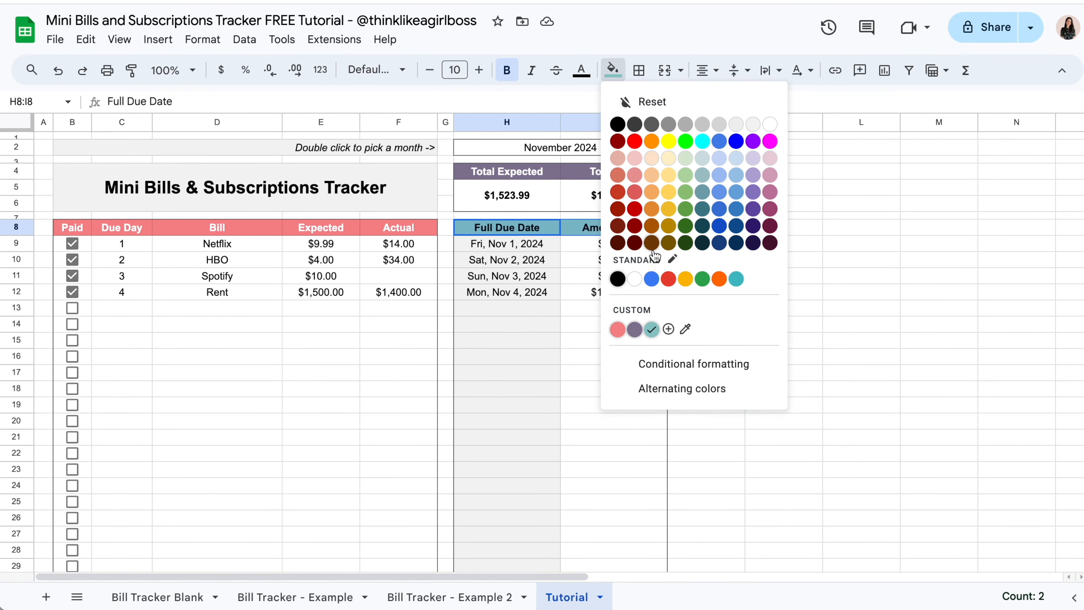
pyautogui.click(668, 329)
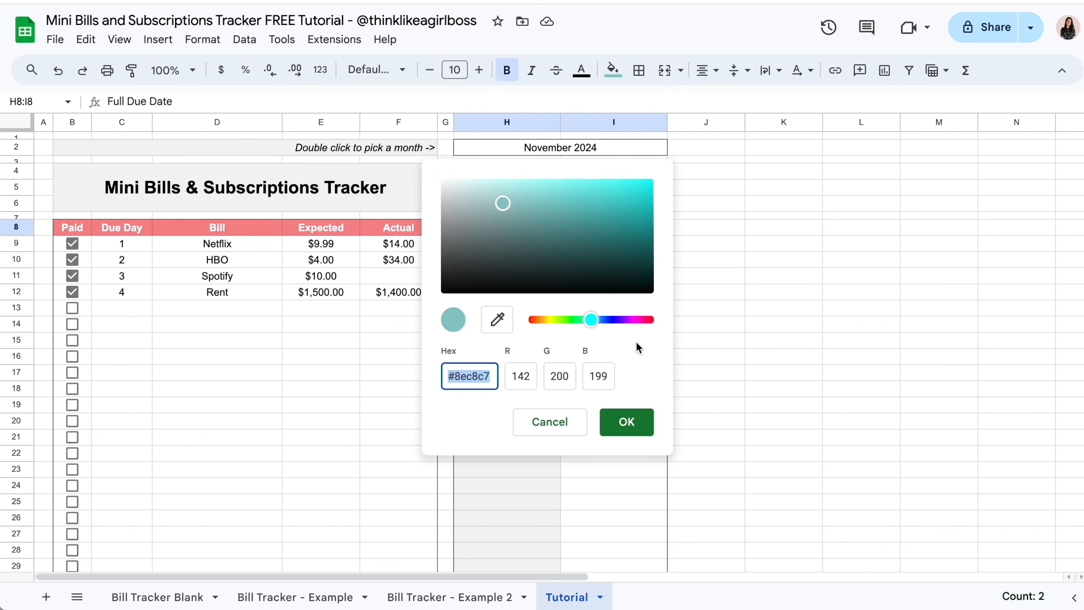
pyautogui.click(489, 377)
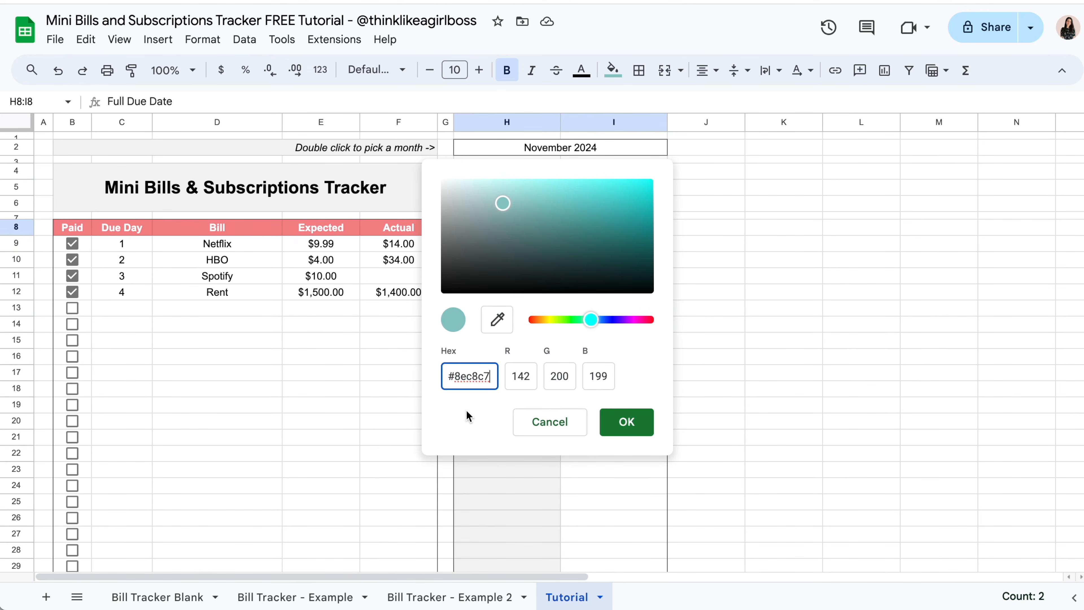
pyautogui.click(624, 421)
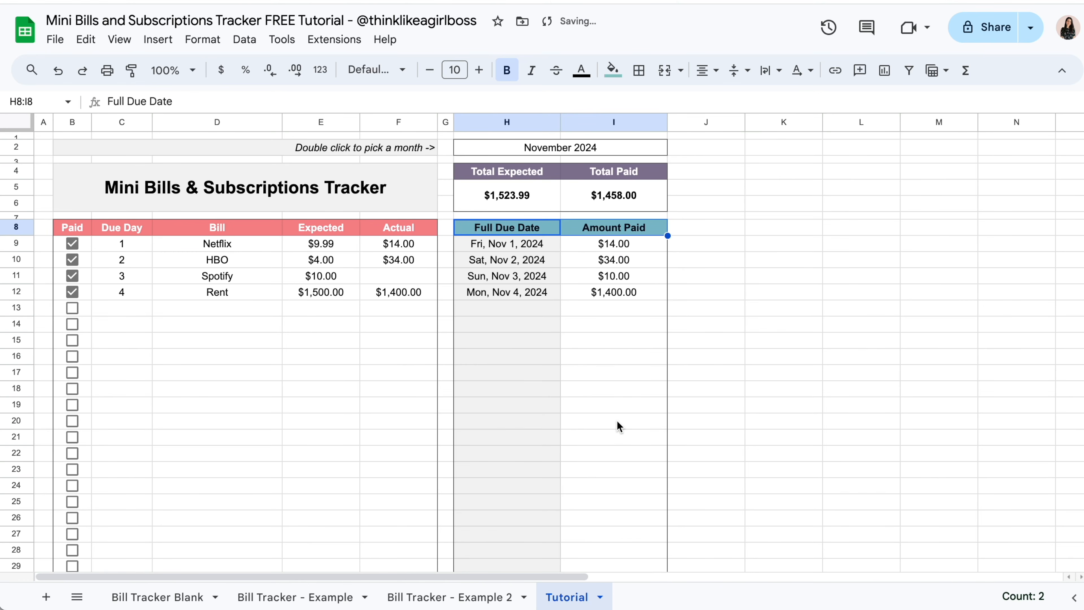
pyautogui.click(581, 71)
pyautogui.click(739, 125)
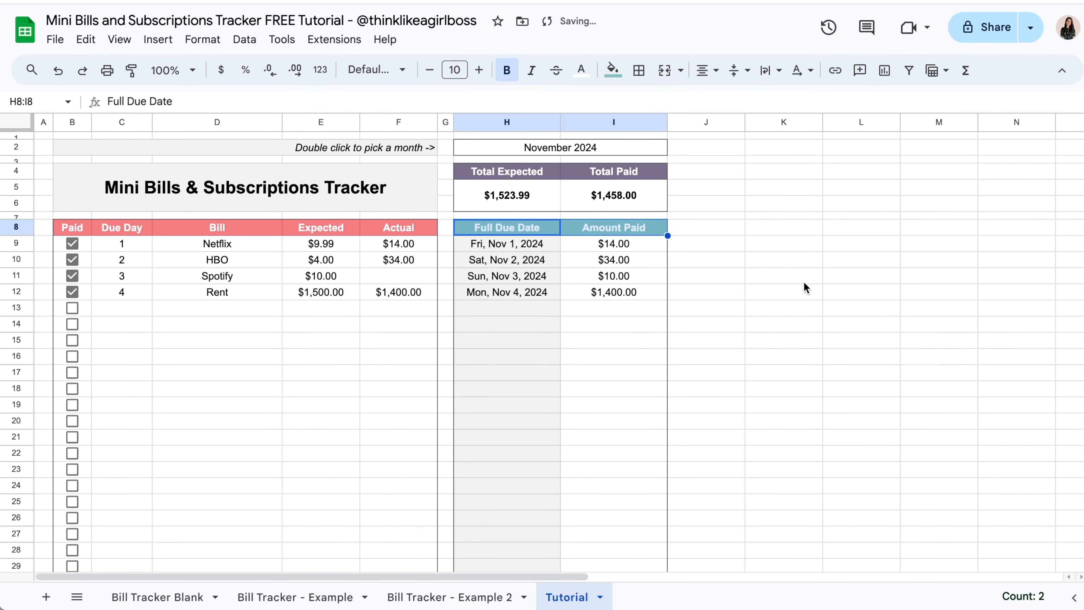
pyautogui.click(801, 292)
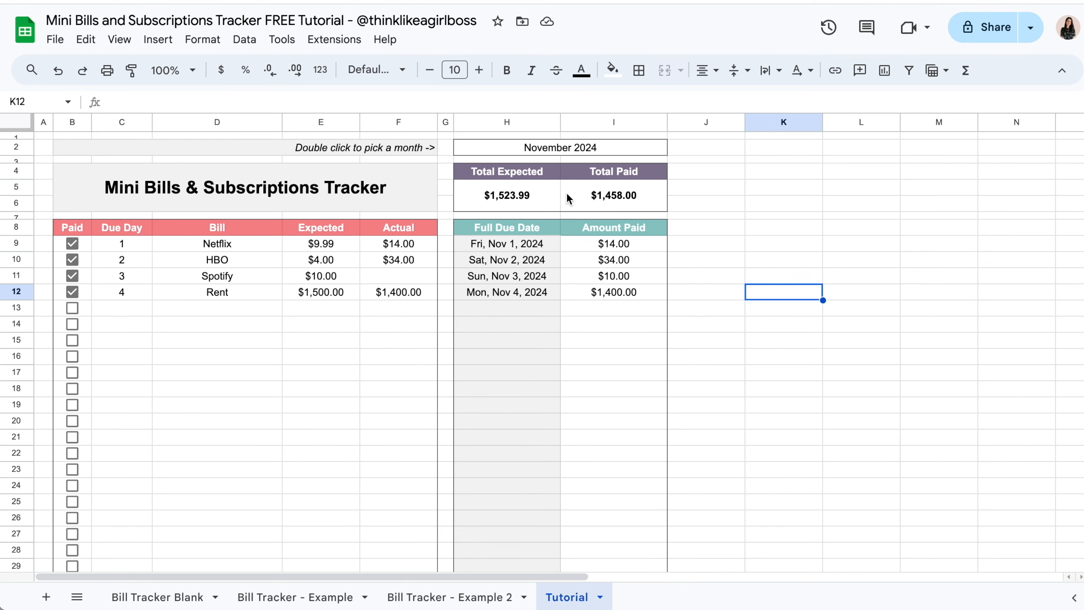
# - Fill the Total Expected and Total Paid amounts in H5:I6 with the lightest gray
pyautogui.moveTo(548, 196); pyautogui.dragTo(598, 200)
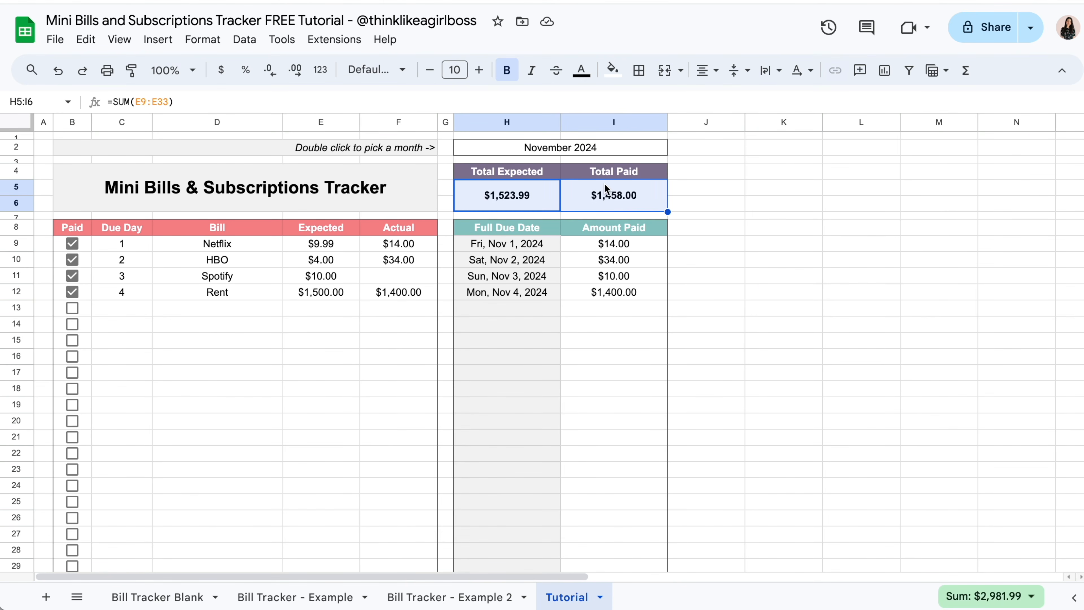
pyautogui.click(617, 80)
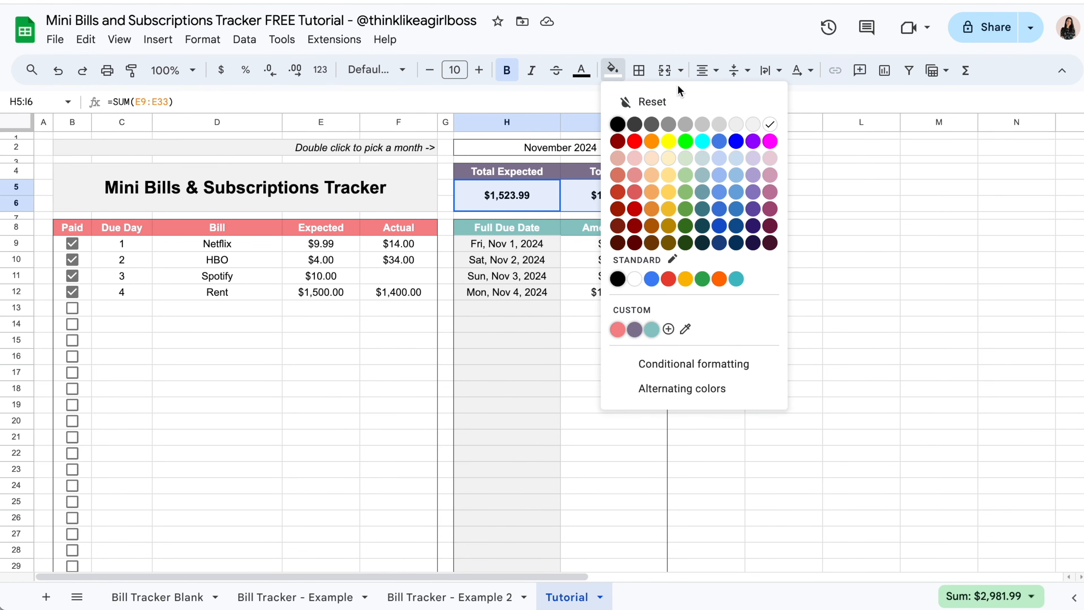
pyautogui.click(754, 125)
pyautogui.click(678, 289)
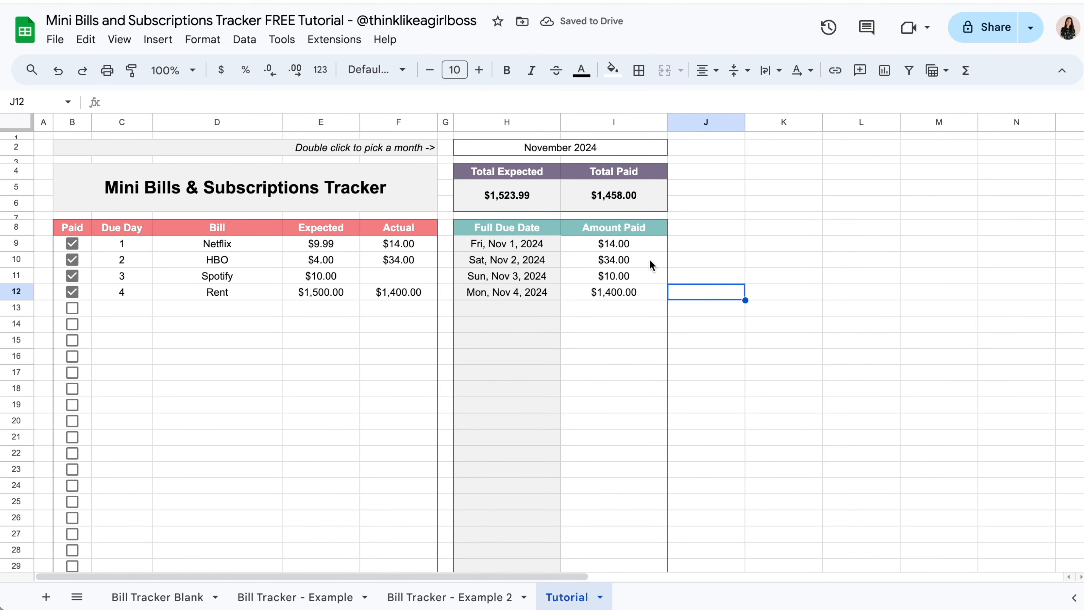
# - Fill the Amount Paid cells in I9:I33 with the lightest gray
pyautogui.click(650, 245)
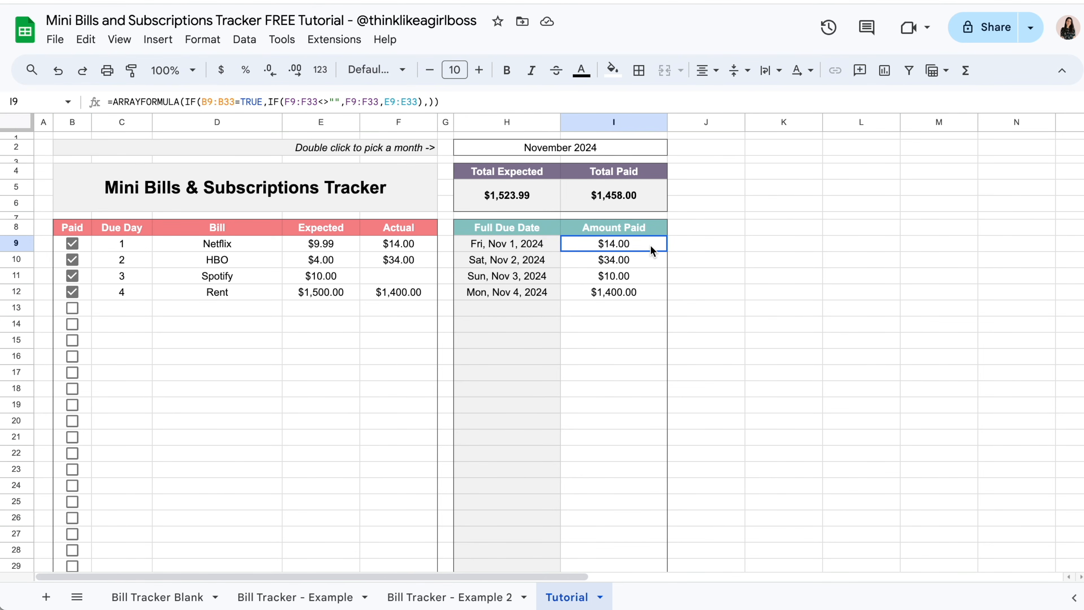
pyautogui.moveTo(650, 245); pyautogui.dragTo(636, 462)
pyautogui.scroll(-3, 647, 369)
pyautogui.scroll(4, 636, 462)
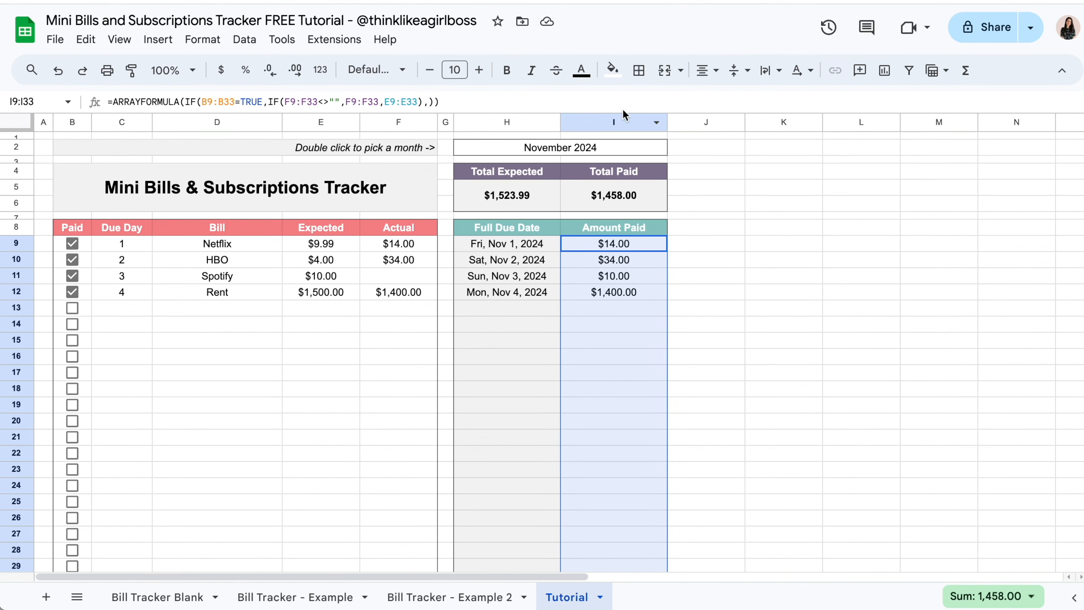
pyautogui.click(614, 72)
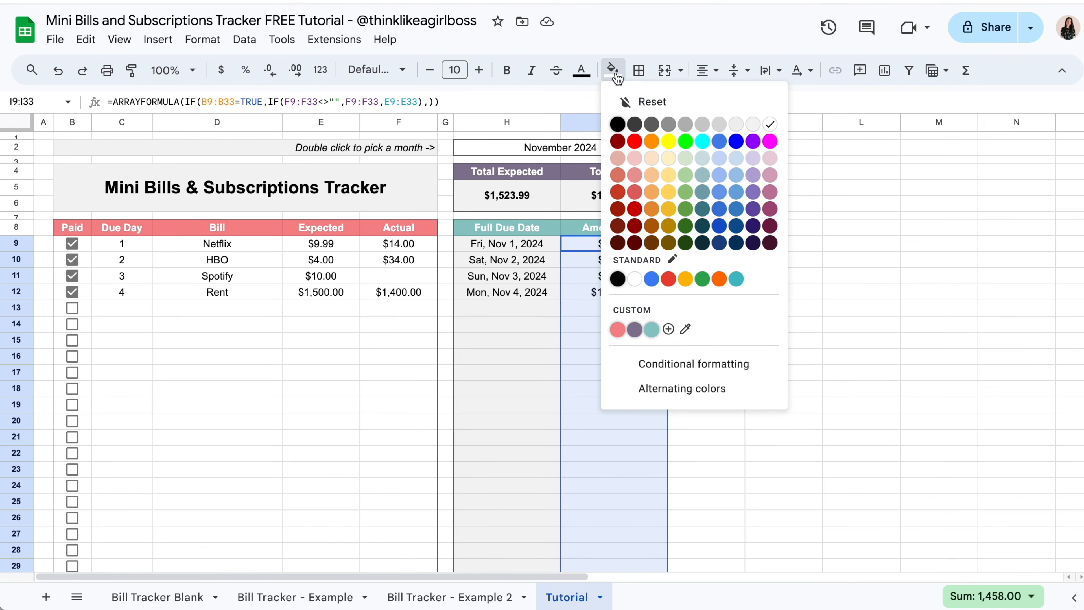
pyautogui.click(753, 125)
pyautogui.click(783, 324)
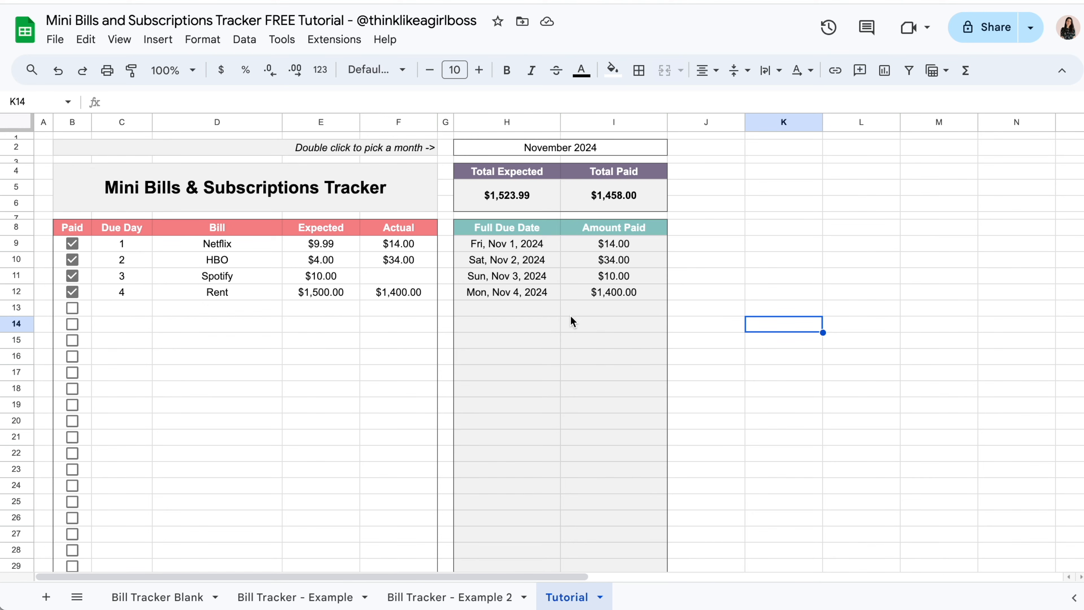
# - Try overwriting the formula-driven due date in H12 with 435, and undo the entry
pyautogui.click(519, 293)
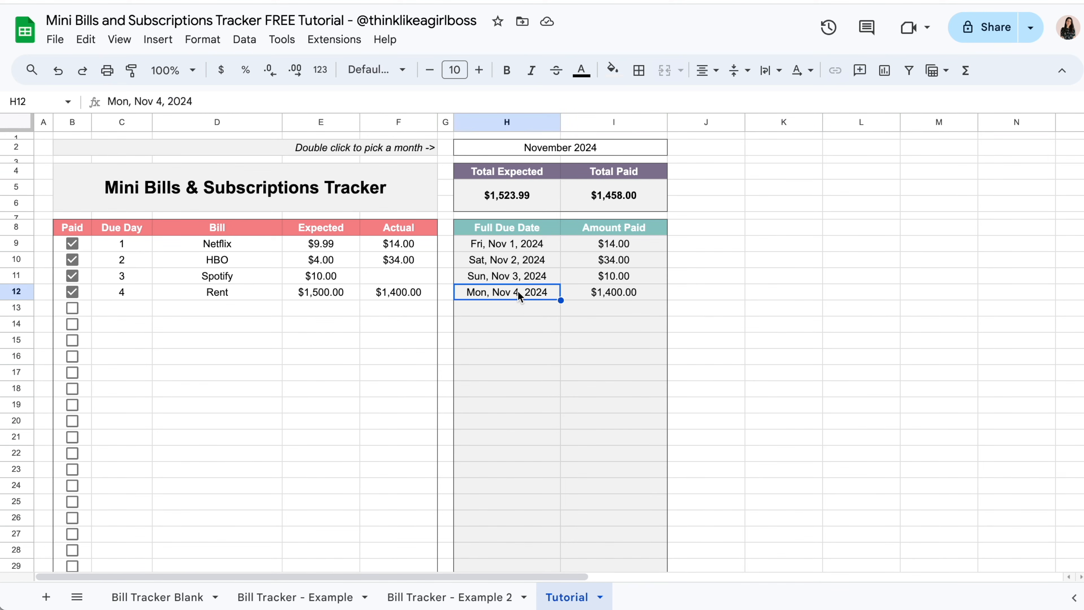
pyautogui.write('435')
pyautogui.press('Return')
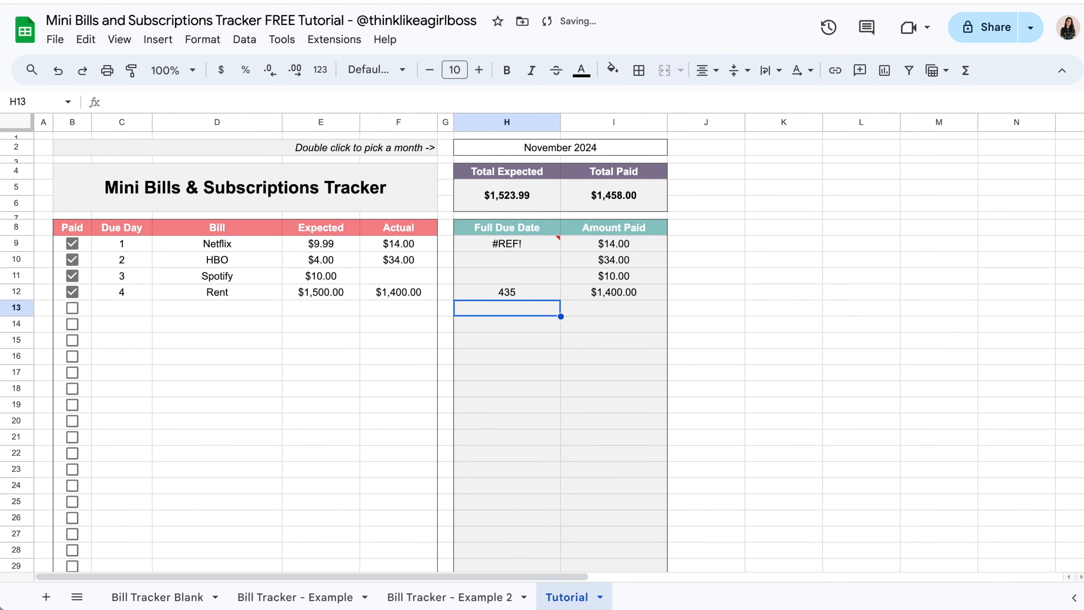
pyautogui.hotkey('ctrl', 'z')
pyautogui.click(416, 319)
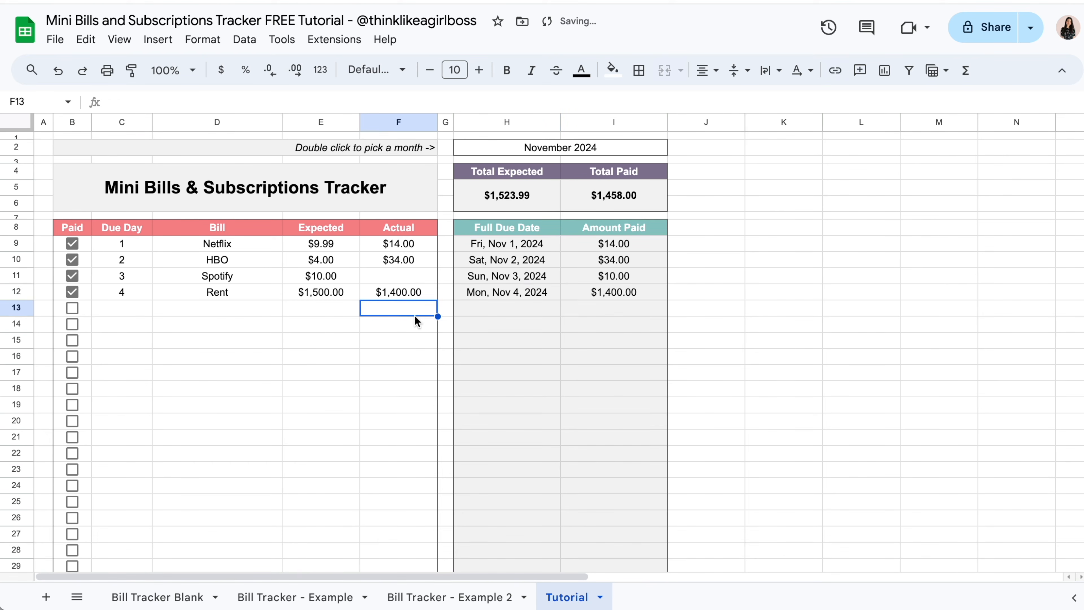
pyautogui.click(800, 316)
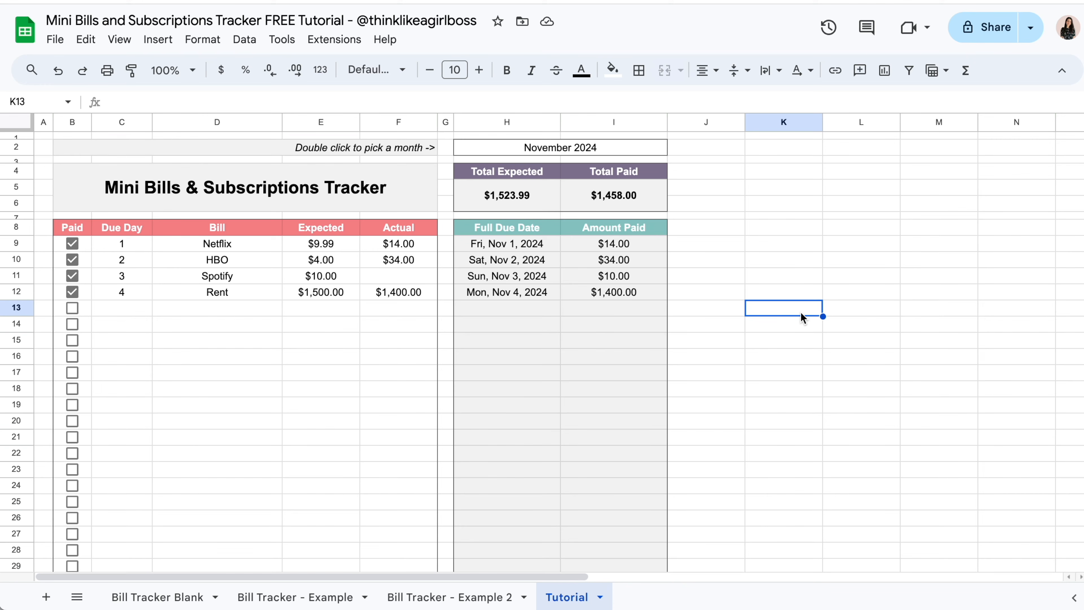
# - Tick the Disney+ bill as paid on the Bill Tracker Blank sheet to check its paid-row formatting, and return to the Tutorial sheet
pyautogui.click(164, 596)
pyautogui.click(67, 306)
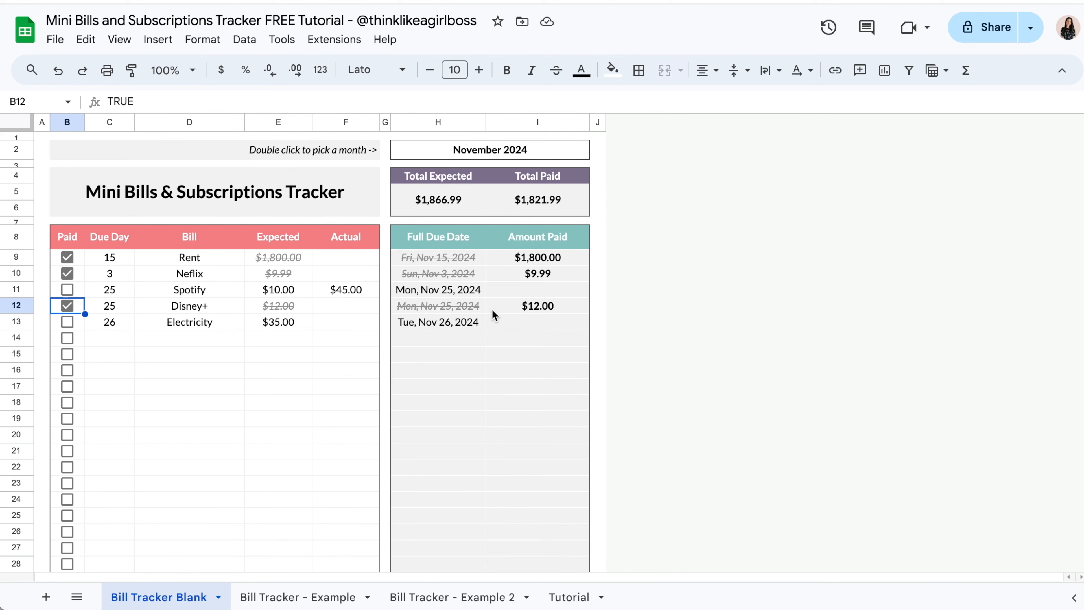
pyautogui.click(572, 597)
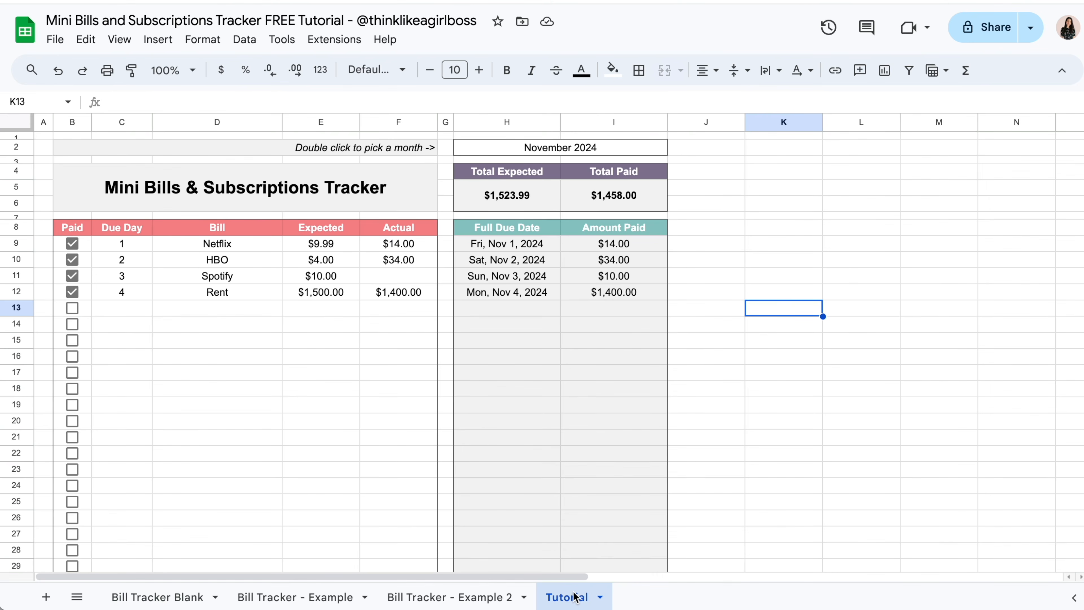
# - Start a new conditional formatting rule for the Expected amounts in E9:E33
pyautogui.click(314, 394)
pyautogui.scroll(-1, 426, 349)
pyautogui.scroll(1, 426, 349)
pyautogui.click(345, 241)
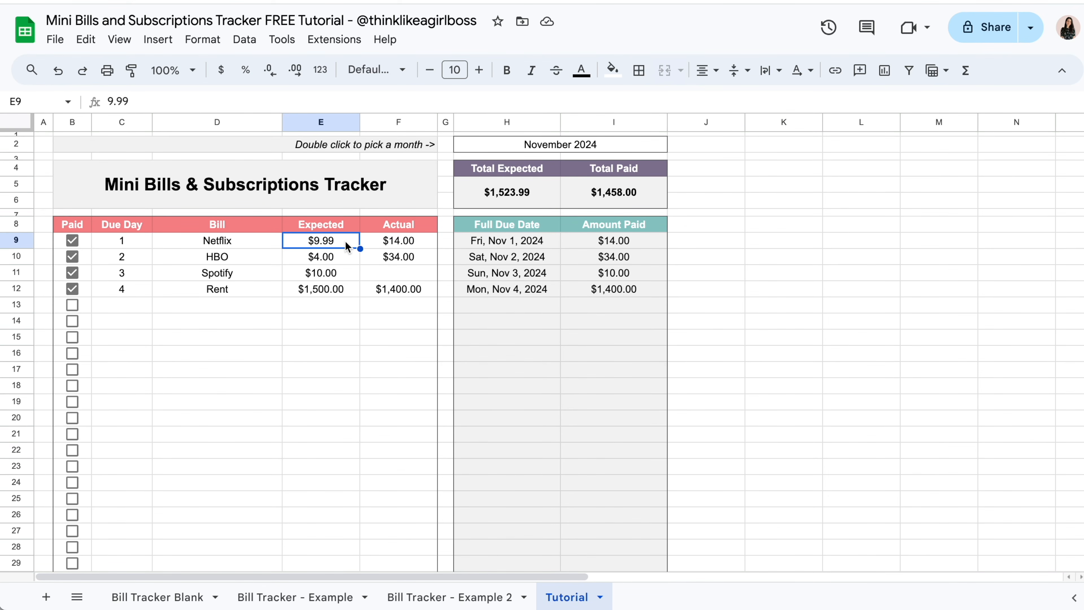
pyautogui.moveTo(344, 240); pyautogui.dragTo(332, 523)
pyautogui.scroll(-3, 353, 422)
pyautogui.scroll(3, 693, 560)
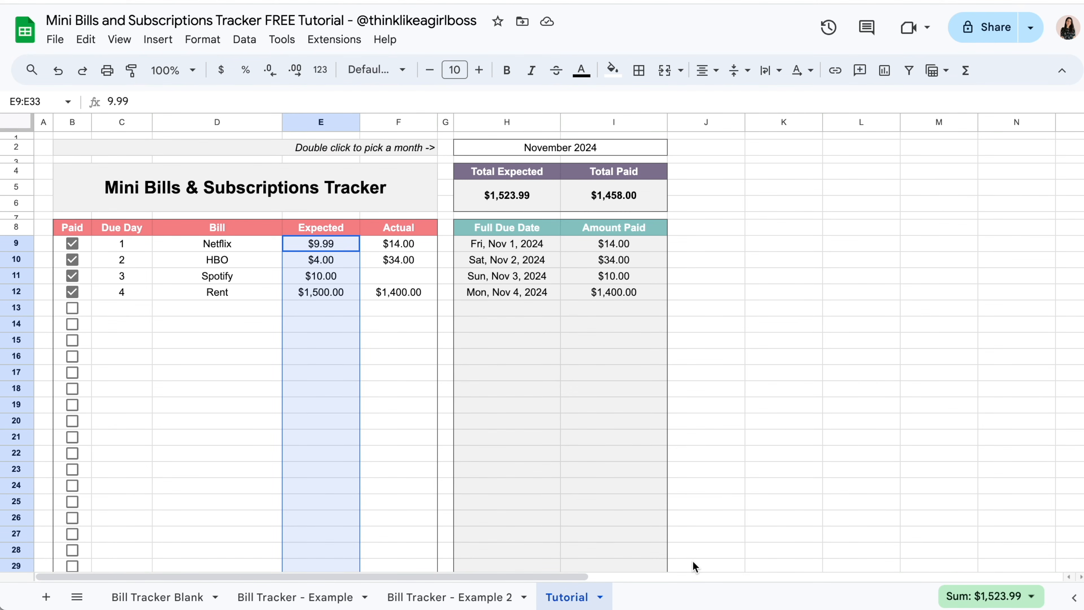
pyautogui.click(211, 41)
pyautogui.click(354, 331)
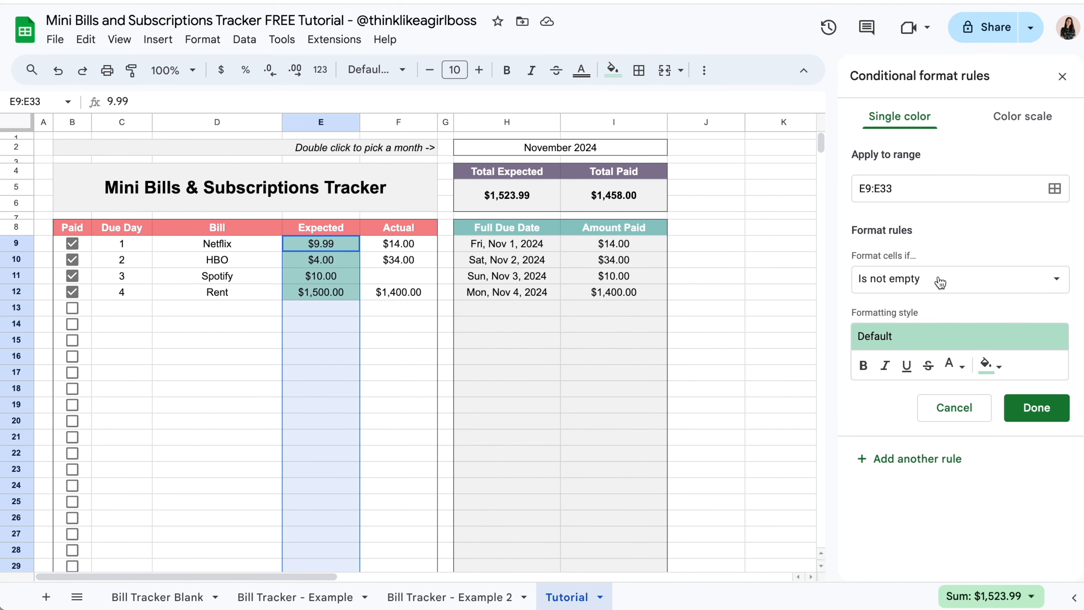
# - Set the condition of the E9:E33 rule to the custom formula =B9=TRUE
pyautogui.click(976, 284)
pyautogui.scroll(-4, 939, 453)
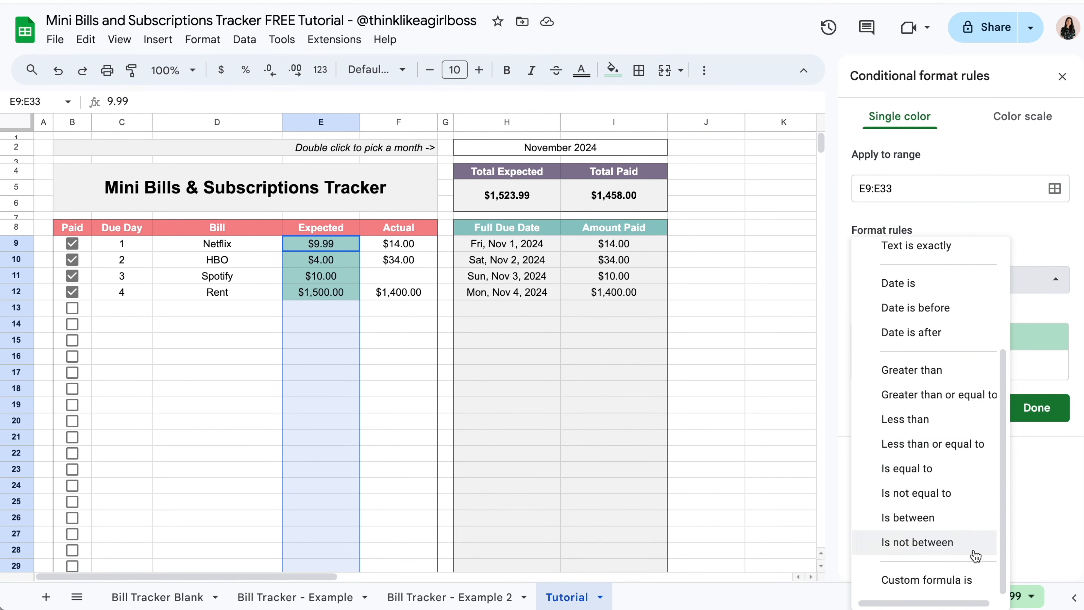
pyautogui.click(967, 580)
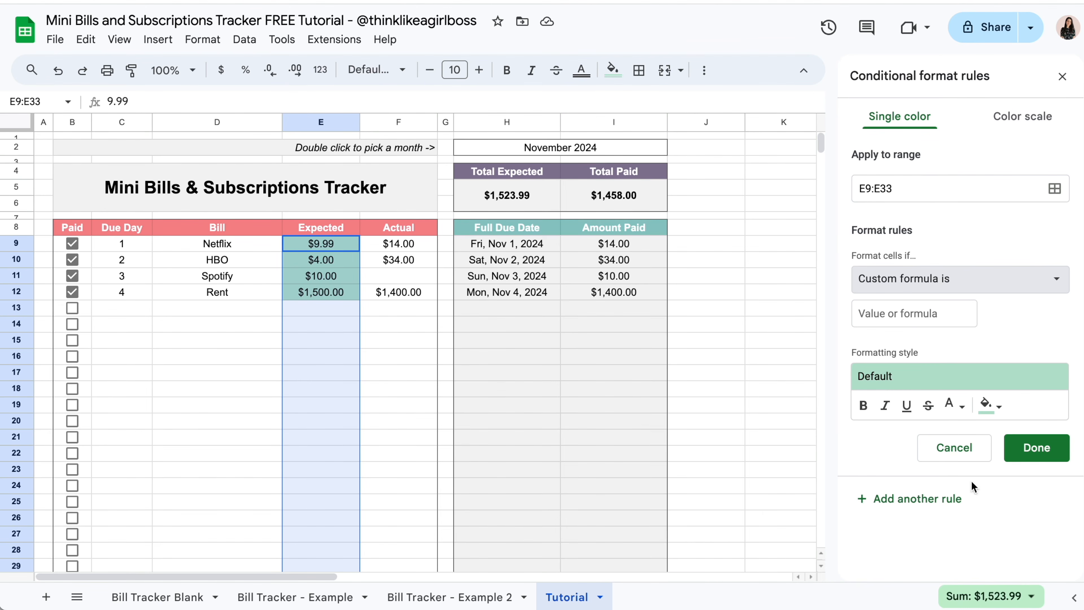
pyautogui.click(923, 313)
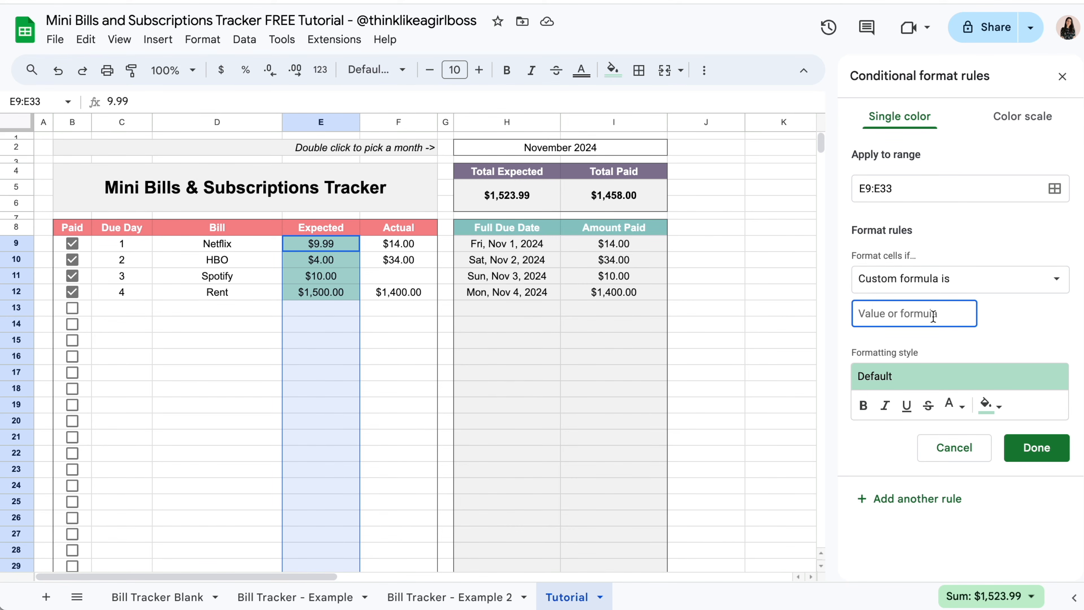
pyautogui.write('=B9')
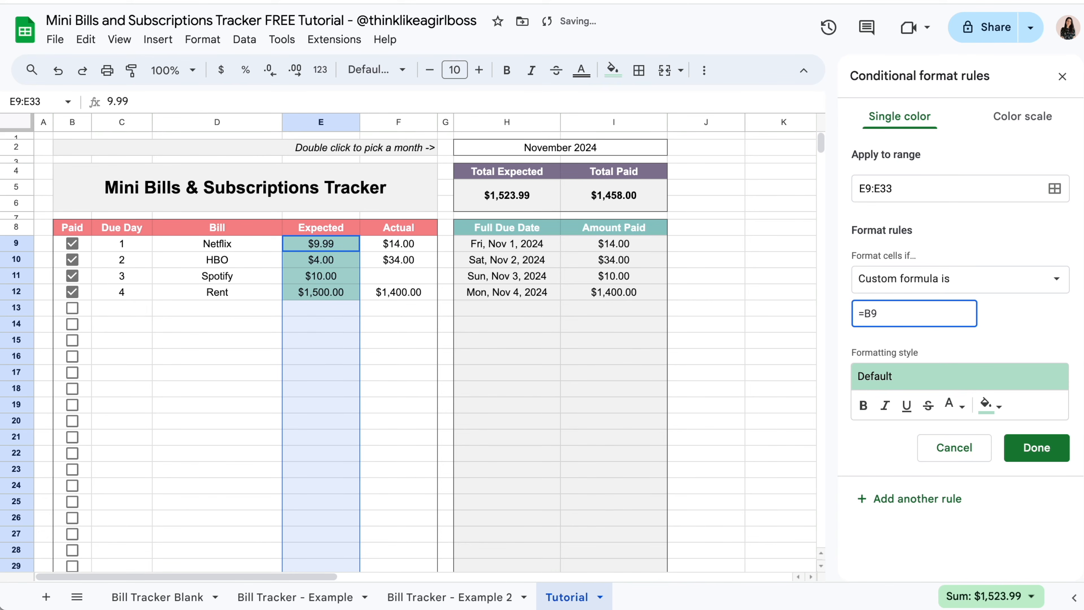
pyautogui.write('=TRUE')
# - Style the Expected rule with no fill and dark gray, struck-through, italic text
pyautogui.click(1000, 411)
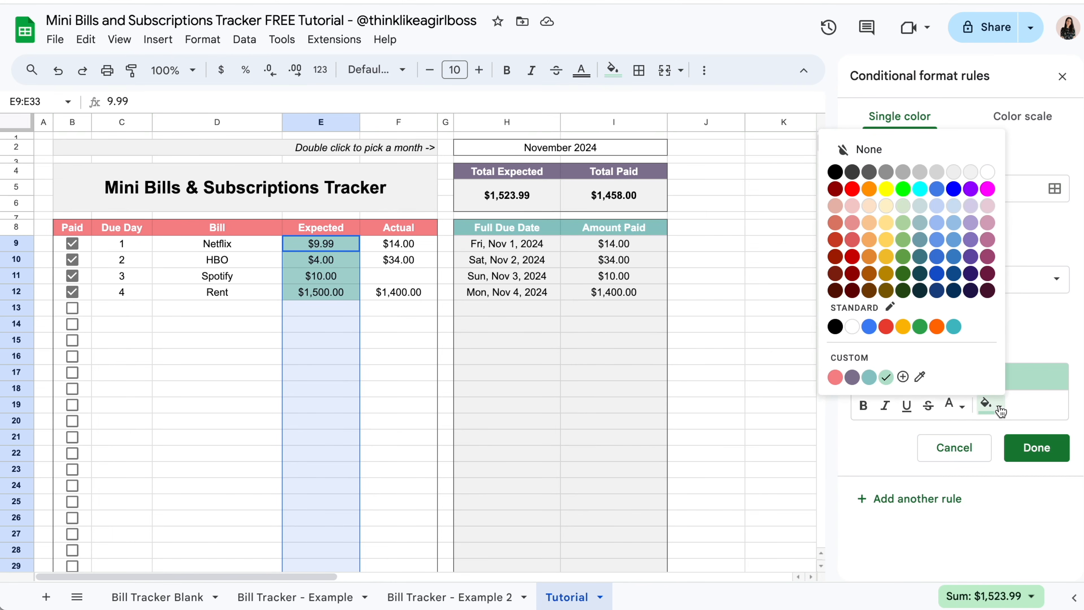
pyautogui.click(976, 152)
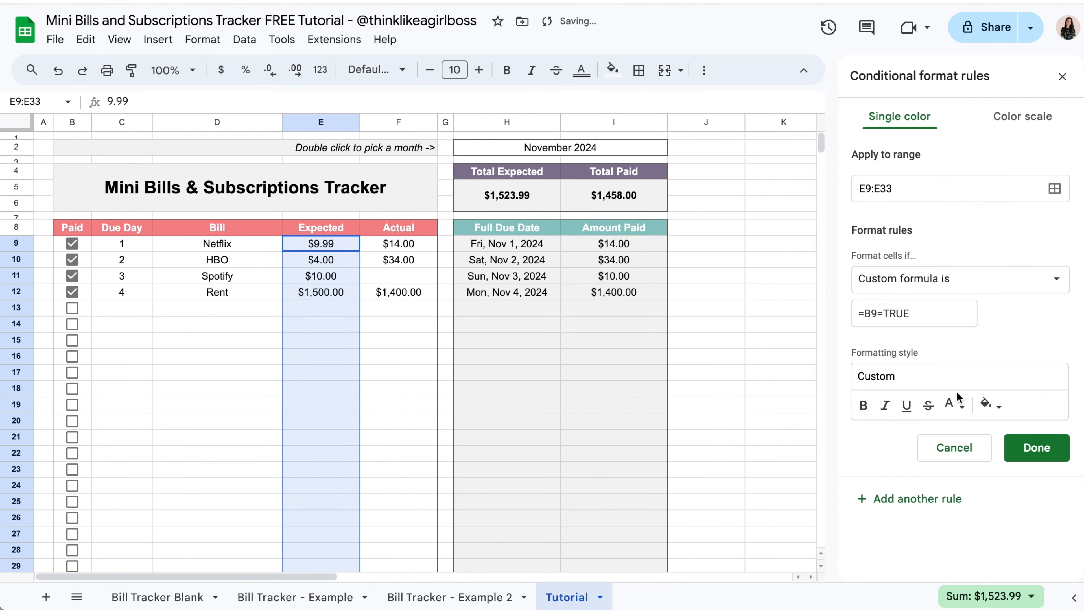
pyautogui.click(963, 409)
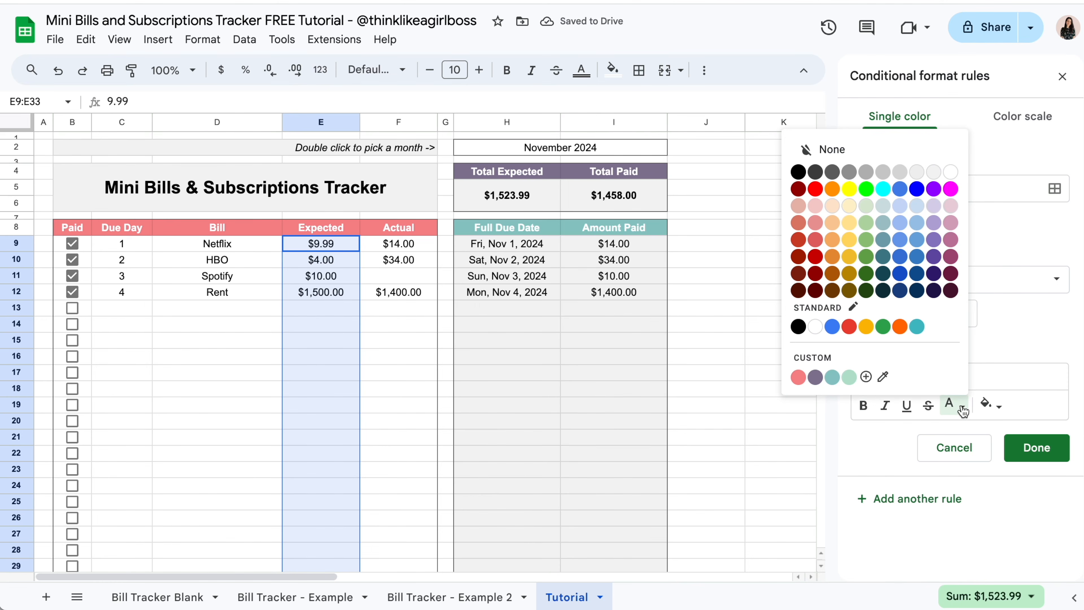
pyautogui.click(851, 173)
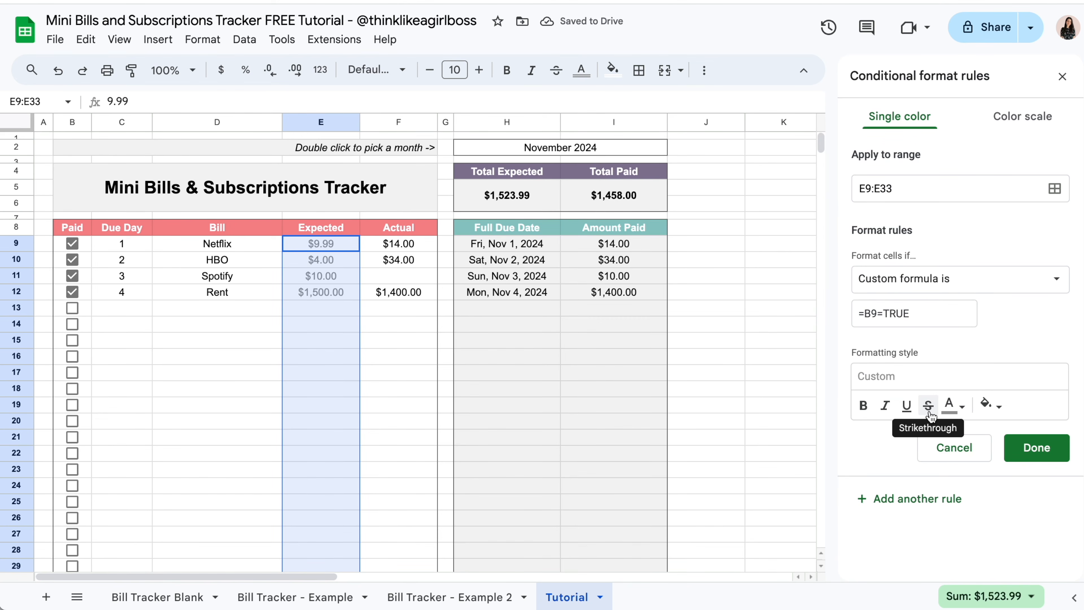
pyautogui.click(929, 406)
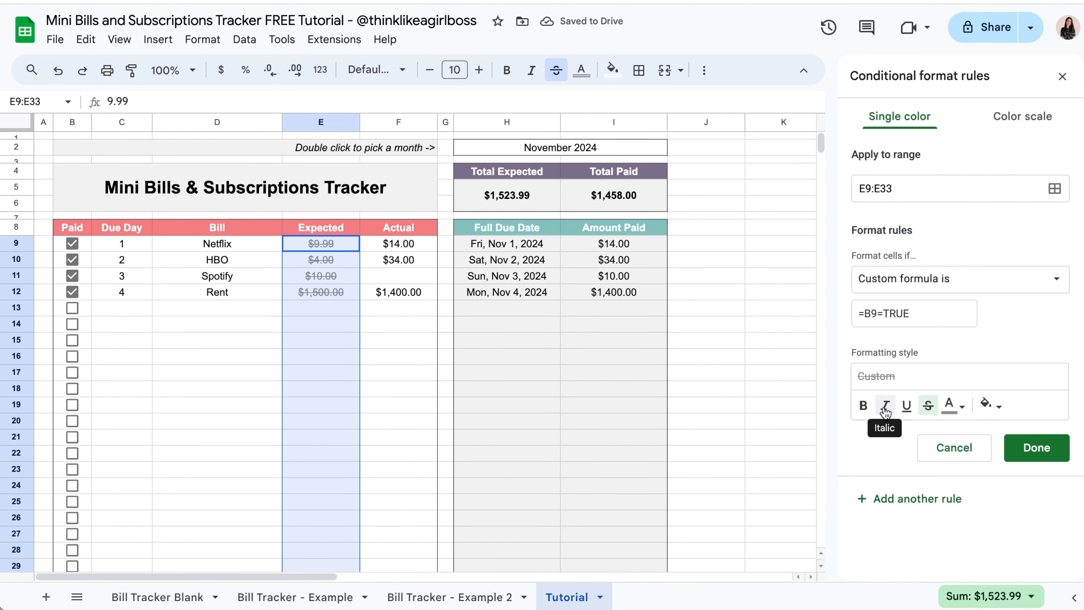
pyautogui.click(884, 408)
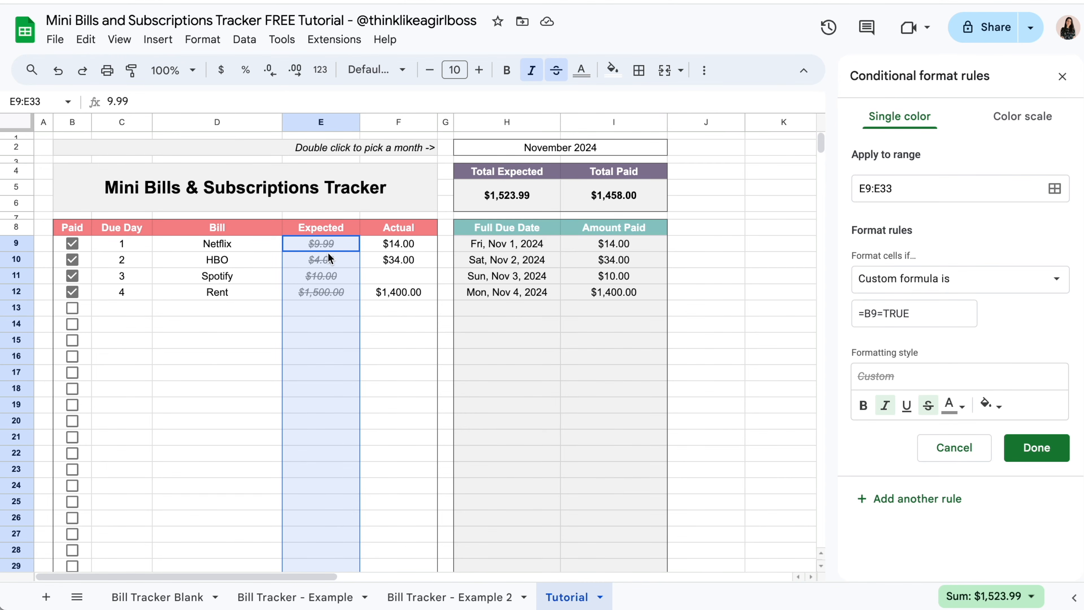
# - Test the rule by unticking Paid for Rent, Spotify and HBO, and ticking HBO and Spotify again
pyautogui.click(352, 295)
pyautogui.click(72, 292)
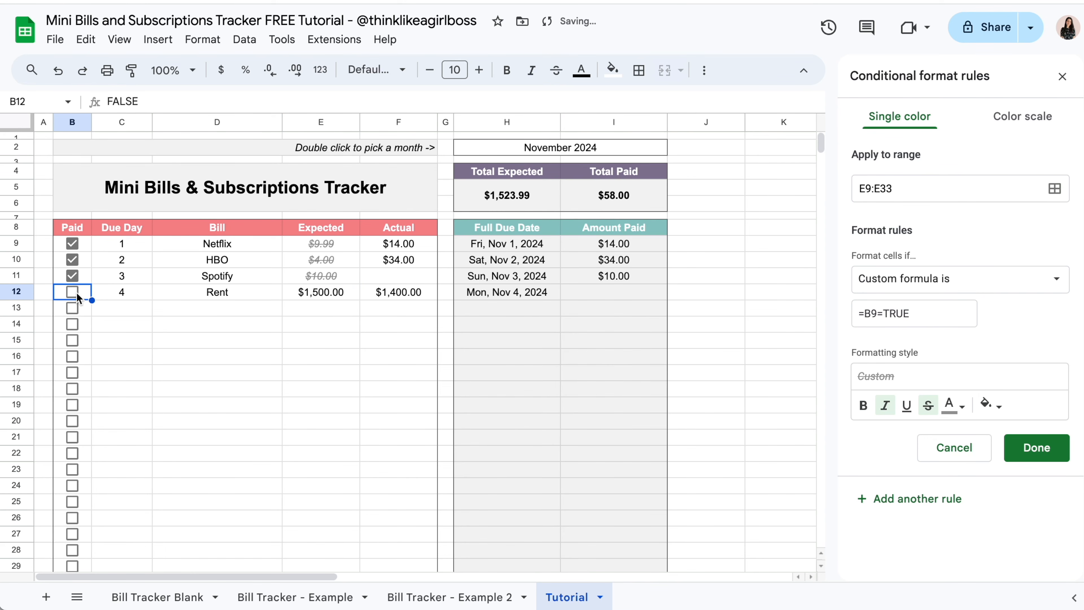
pyautogui.click(74, 274)
pyautogui.click(73, 261)
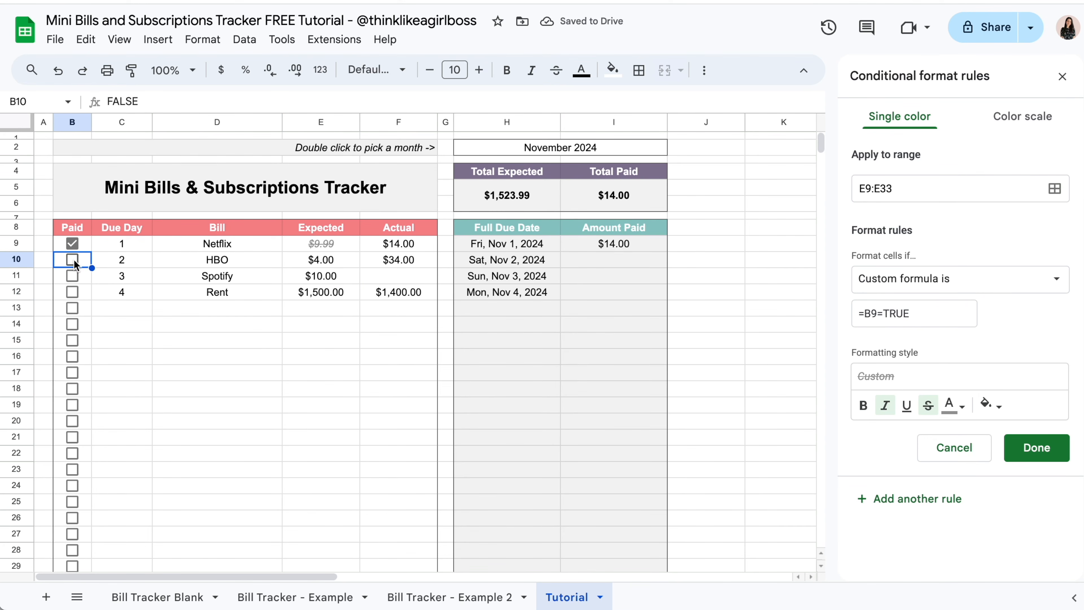
pyautogui.click(73, 262)
pyautogui.click(73, 276)
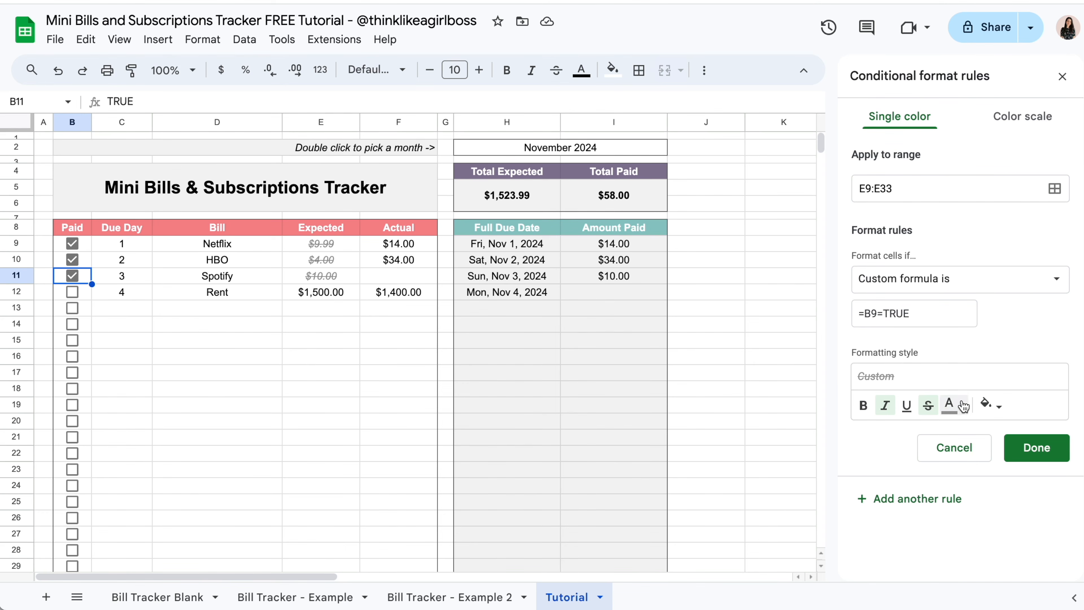
# - Review the rule's custom formula and the Paid checkbox in B9 that it refers to
pyautogui.click(930, 313)
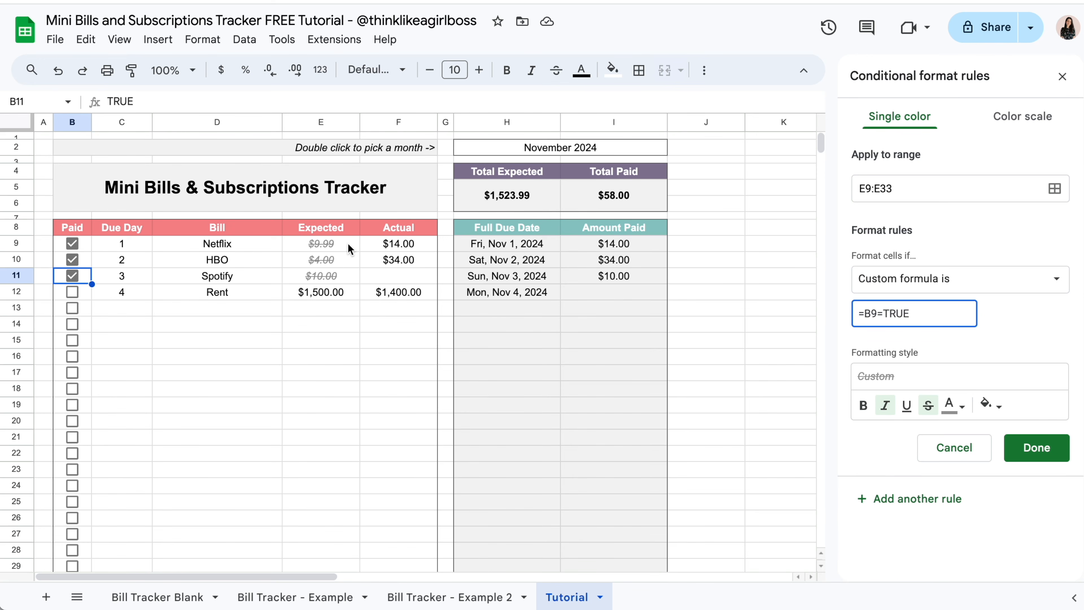
pyautogui.click(87, 245)
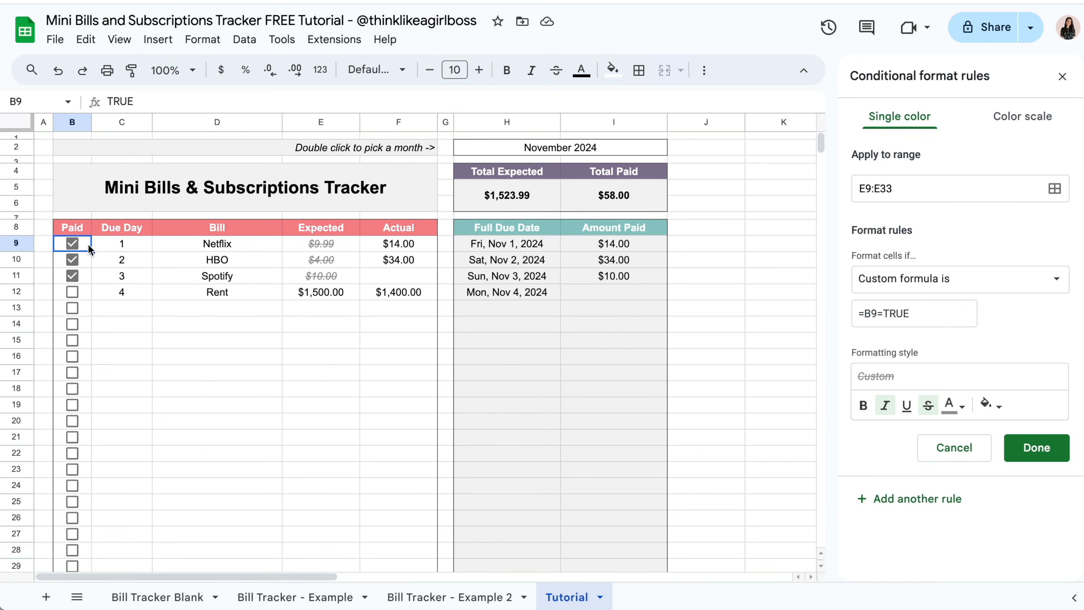
pyautogui.click(927, 316)
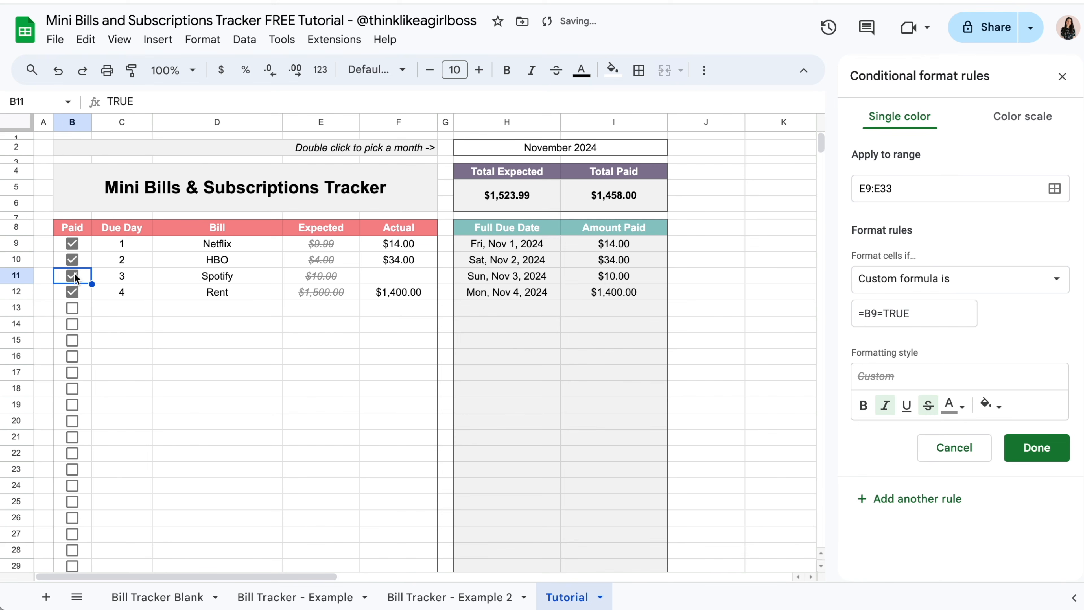
# - Untick Paid for Spotify, and toggle HBO off and back on to check the Expected column's formatting
pyautogui.click(73, 273)
pyautogui.click(74, 261)
pyautogui.click(74, 262)
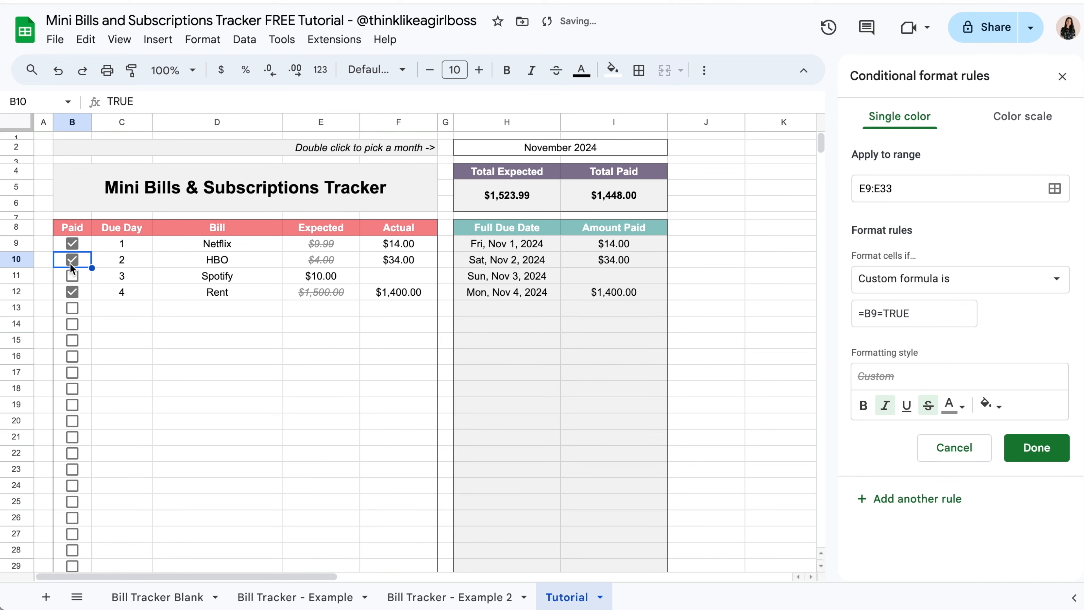
# - Save the conditional formatting rule for E9:E33 and close the rules
pyautogui.click(1037, 448)
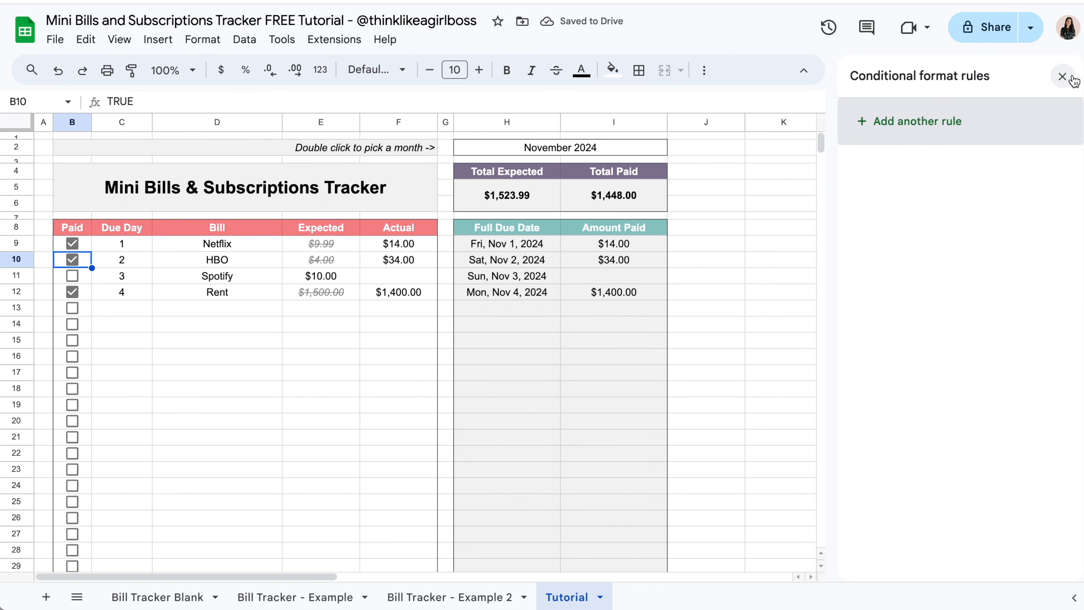
pyautogui.click(1062, 77)
pyautogui.click(767, 288)
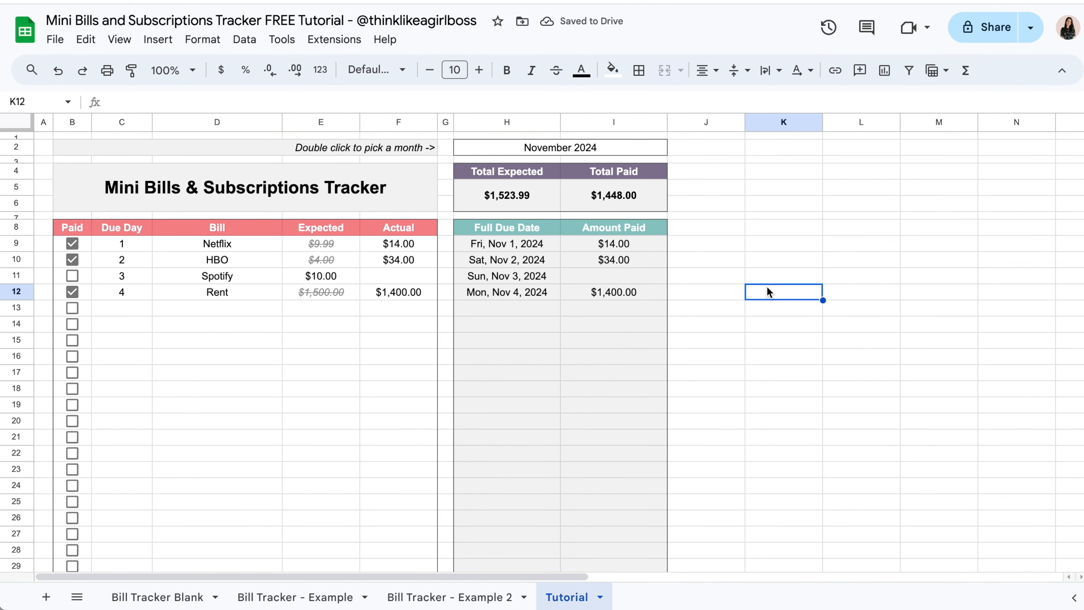
# - Start a new conditional formatting rule for the Full Due Date cells in H9:H33
pyautogui.click(539, 247)
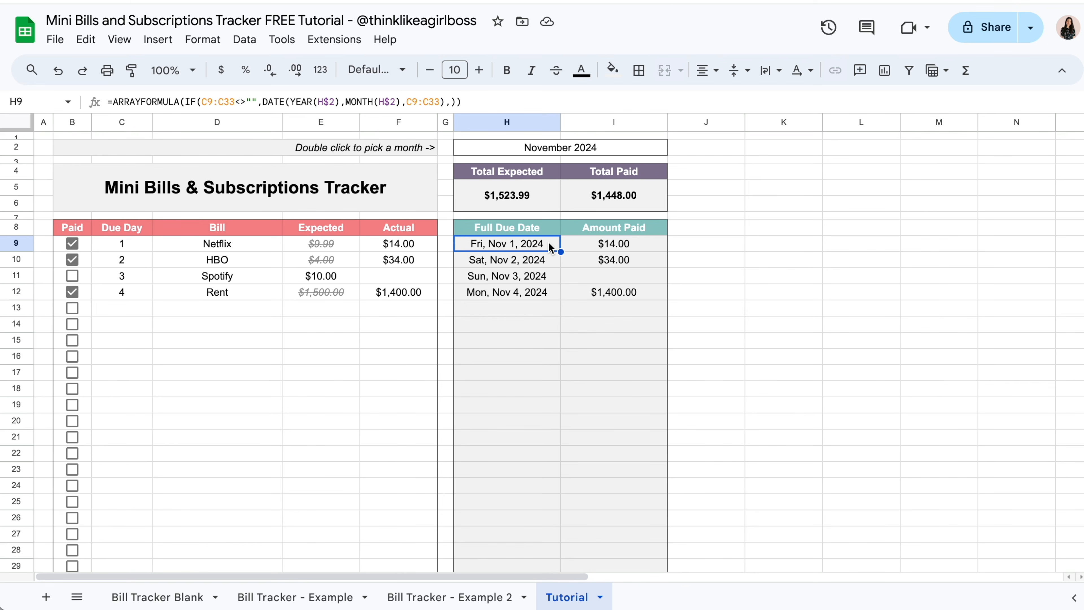
pyautogui.moveTo(545, 240); pyautogui.dragTo(513, 536)
pyautogui.scroll(3, 508, 428)
pyautogui.click(218, 47)
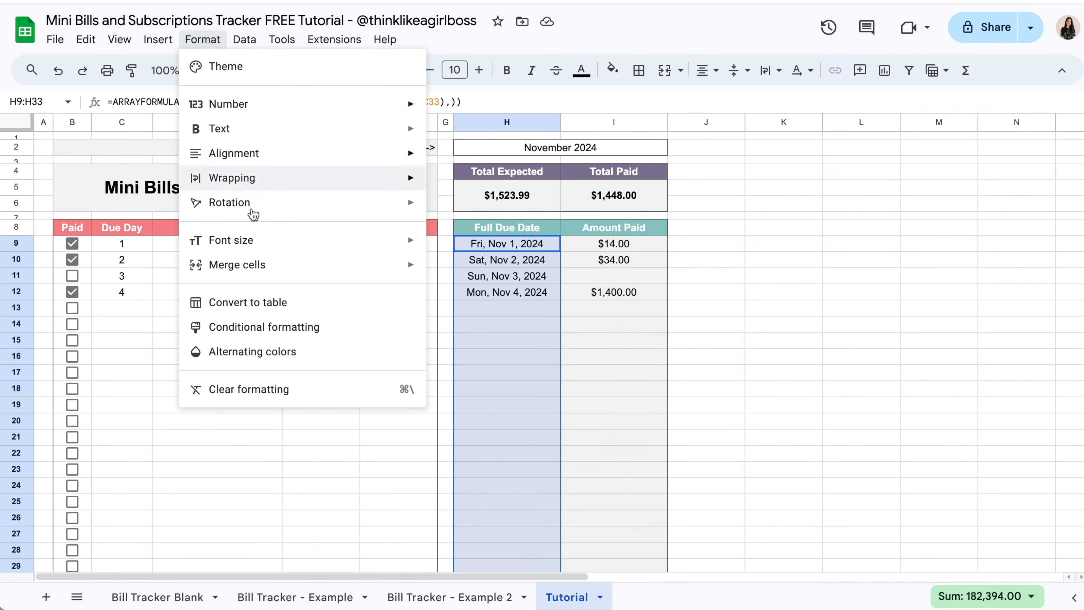
pyautogui.click(351, 333)
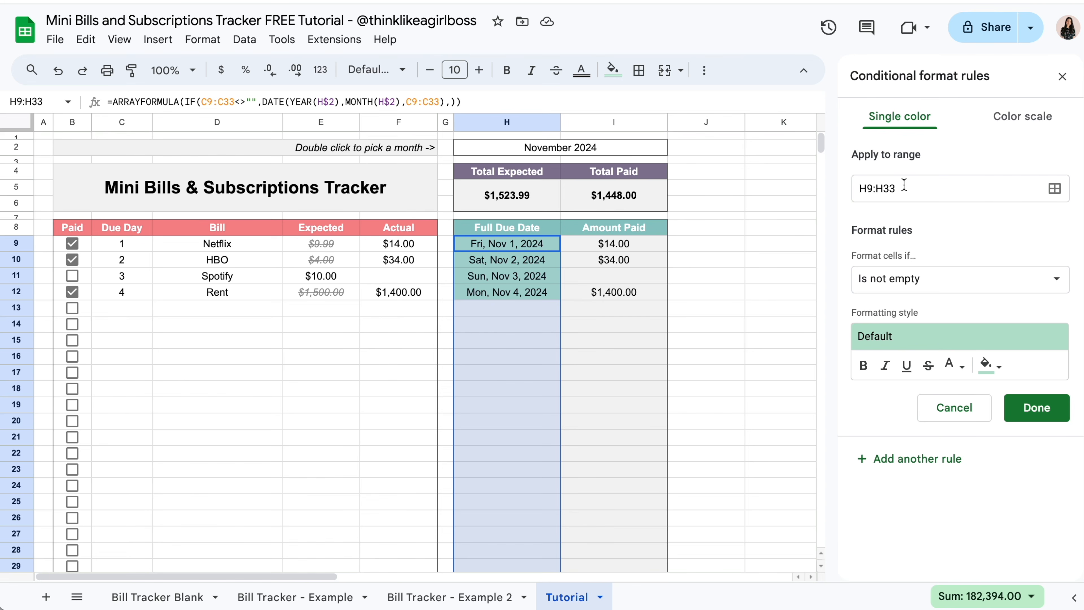
# - Set the condition of the H9:H33 rule to the custom formula =B9=TRUE
pyautogui.click(957, 281)
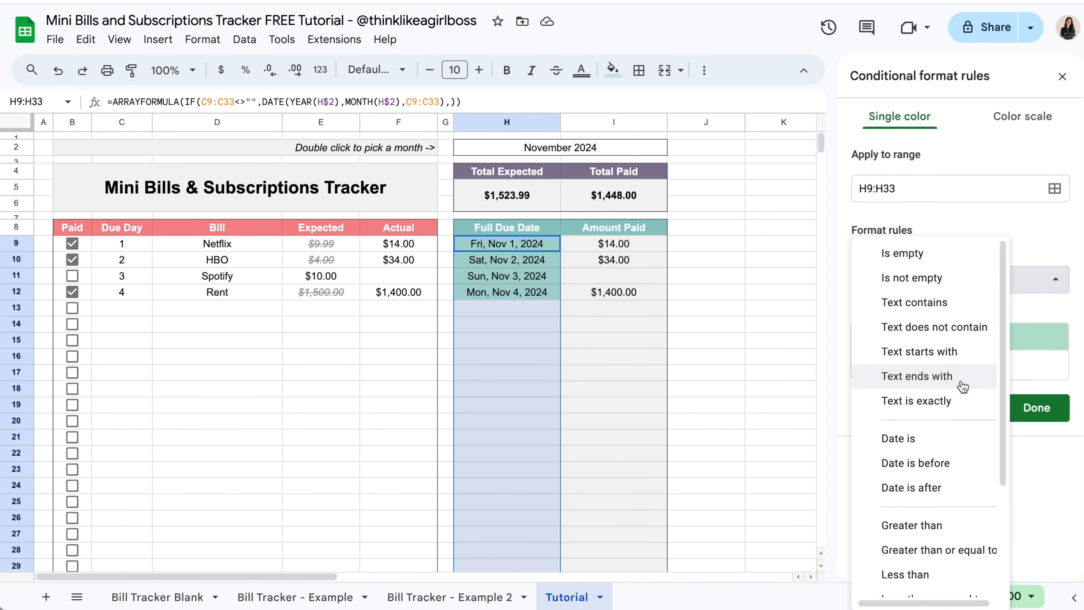
pyautogui.scroll(-3, 960, 384)
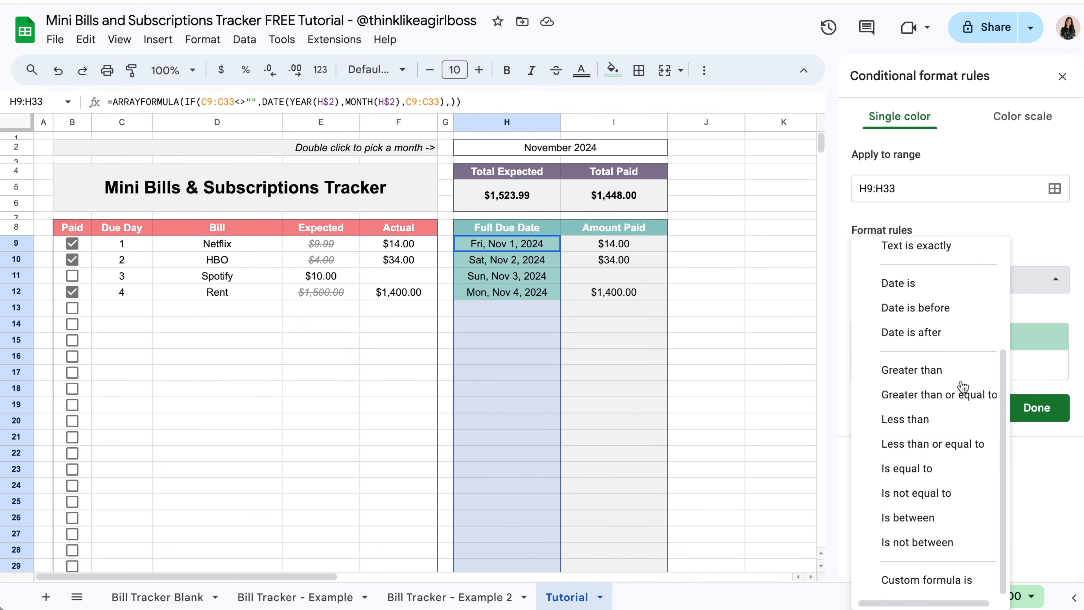
pyautogui.click(977, 585)
pyautogui.click(892, 313)
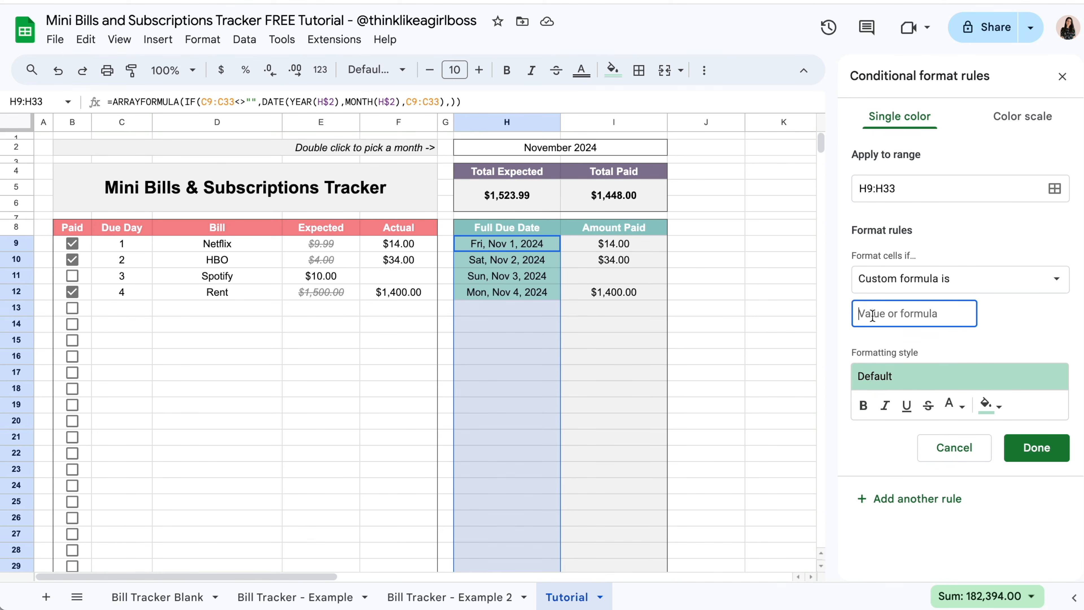
pyautogui.write('=B')
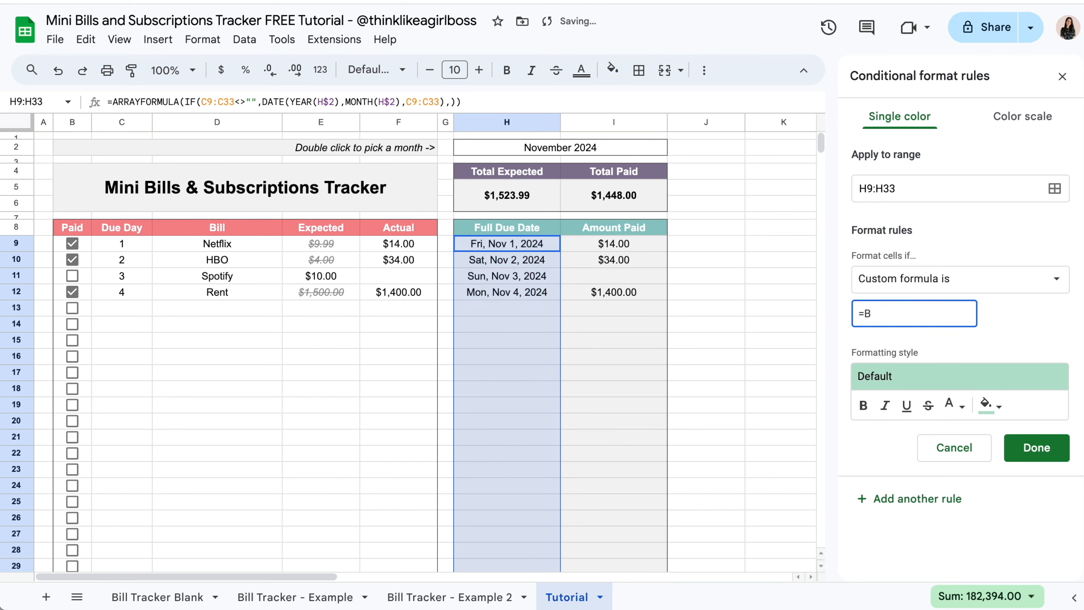
pyautogui.write('9=TRUE')
pyautogui.press('Return')
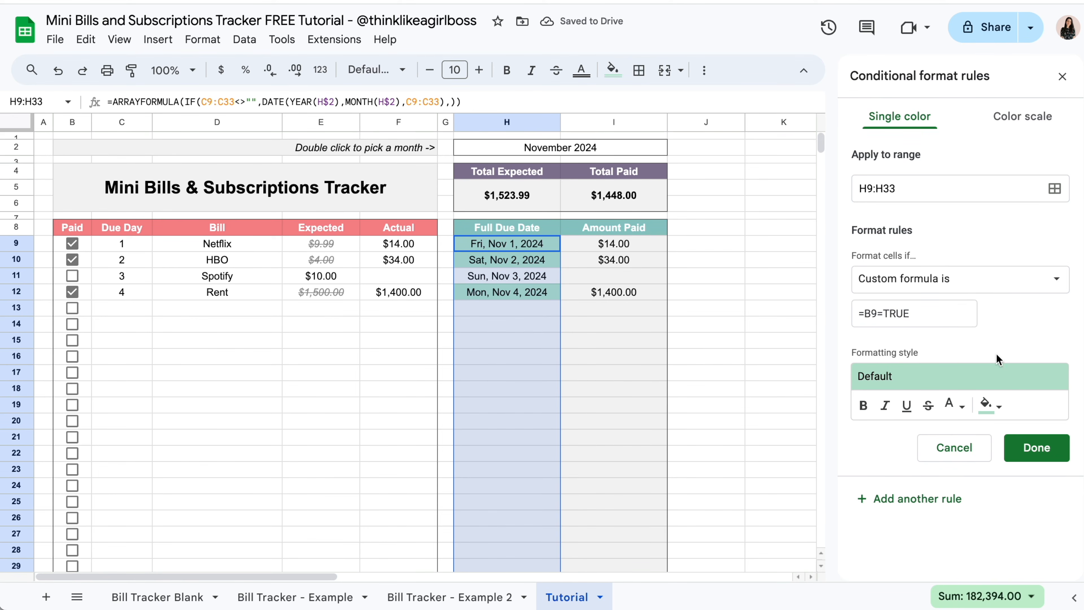
# - Style the Full Due Date rule with no fill and dark gray, struck-through, italic text
pyautogui.click(1001, 410)
pyautogui.click(984, 150)
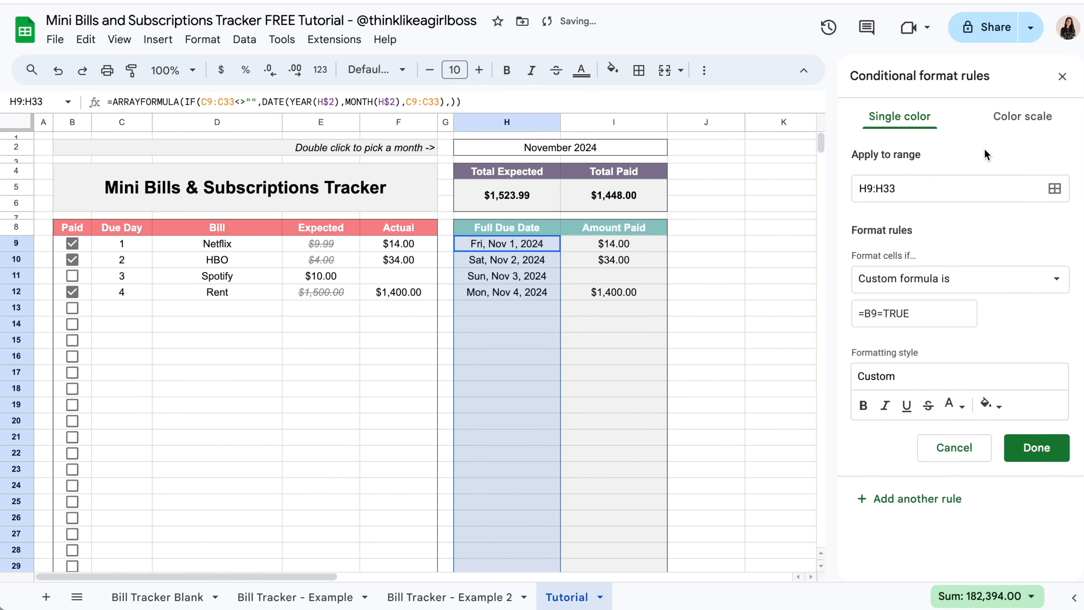
pyautogui.click(960, 403)
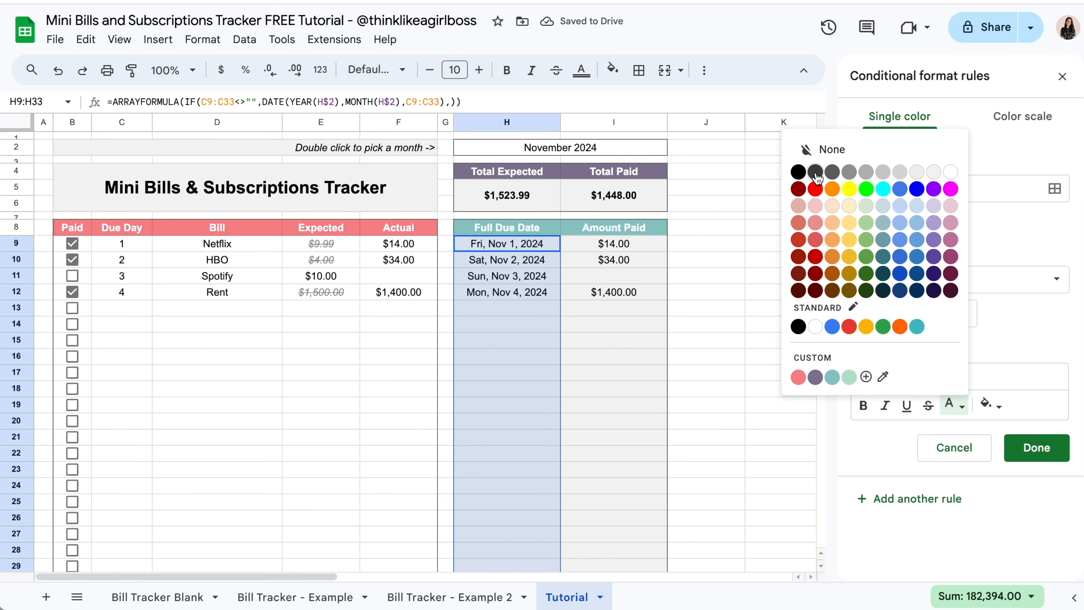
pyautogui.click(849, 172)
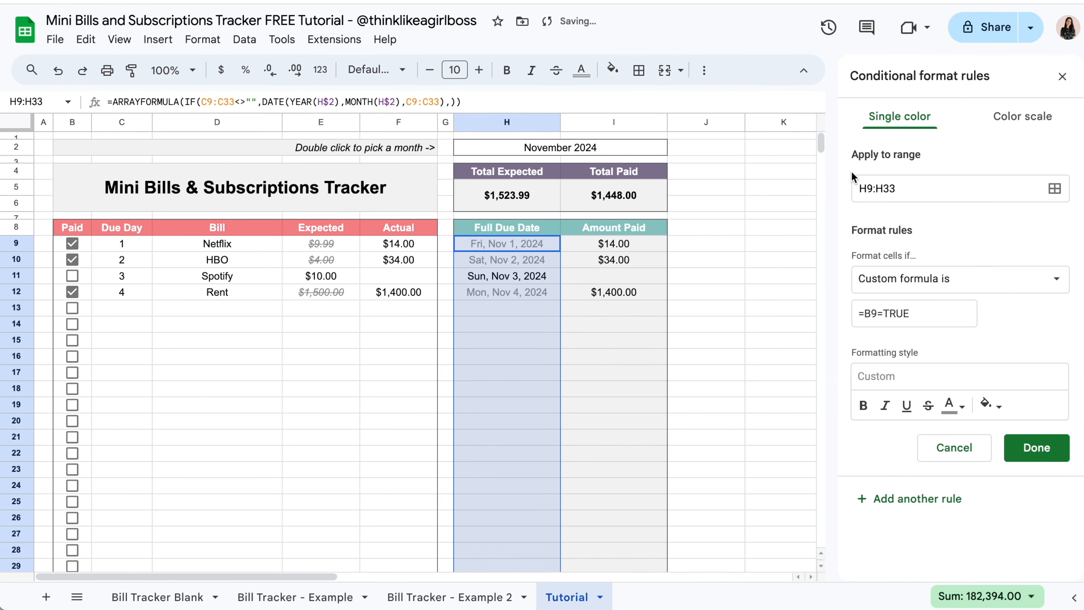
pyautogui.click(928, 411)
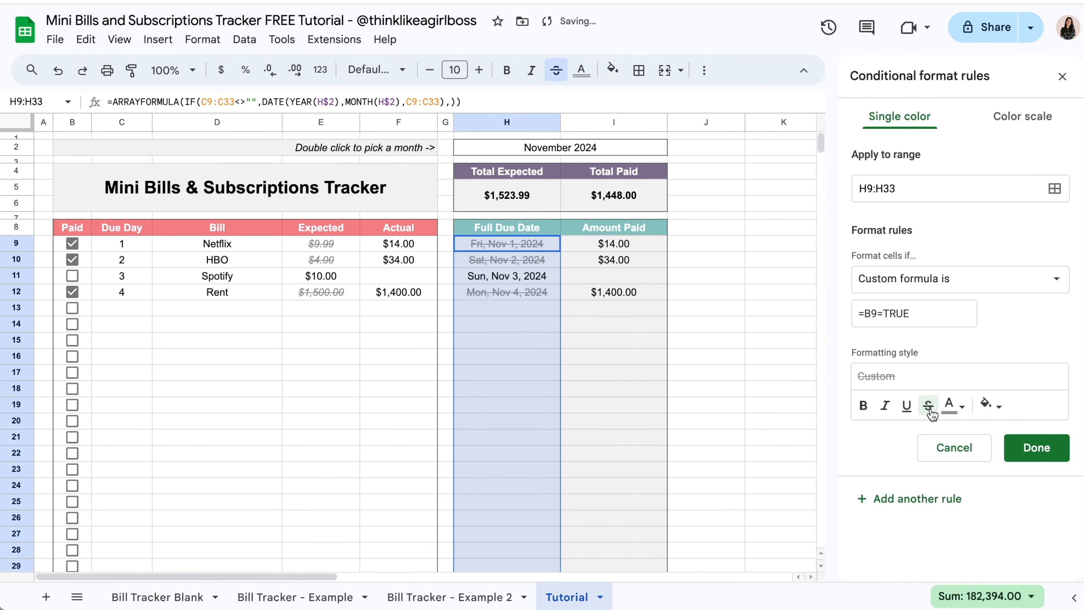
pyautogui.click(890, 410)
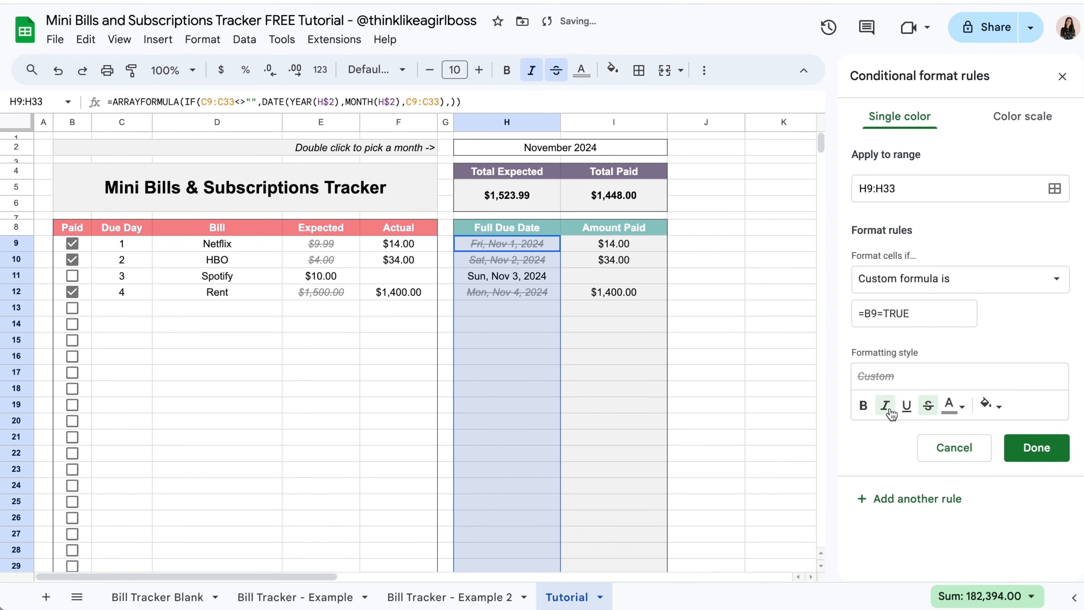
# - Test the Full Due Date rule with the HBO and Rent paid checkboxes, save it and close the conditional formatting rules
pyautogui.click(71, 260)
pyautogui.click(72, 291)
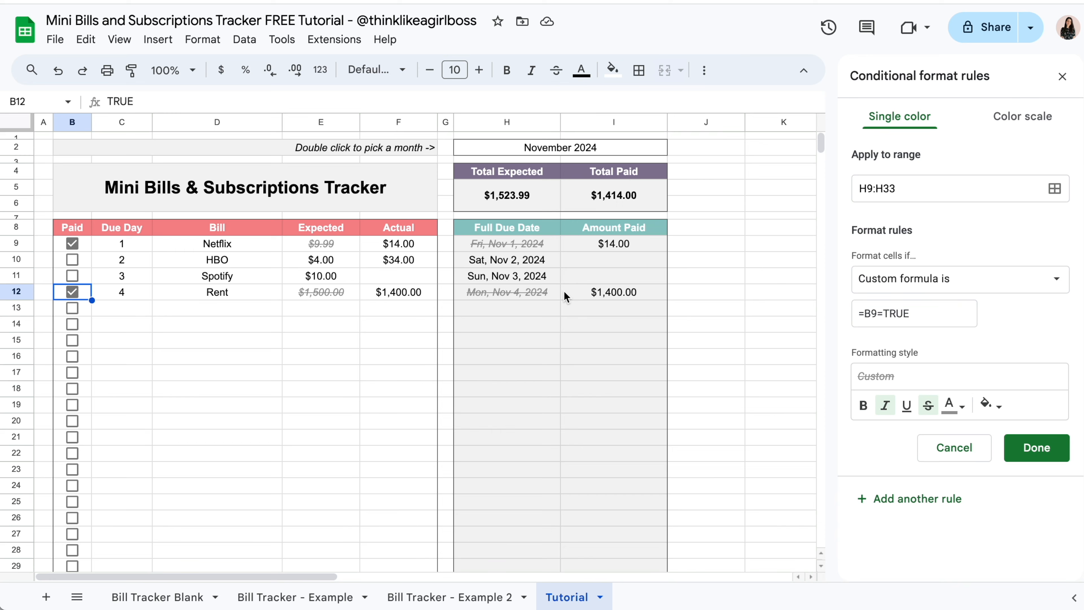
pyautogui.click(1036, 448)
pyautogui.click(1062, 76)
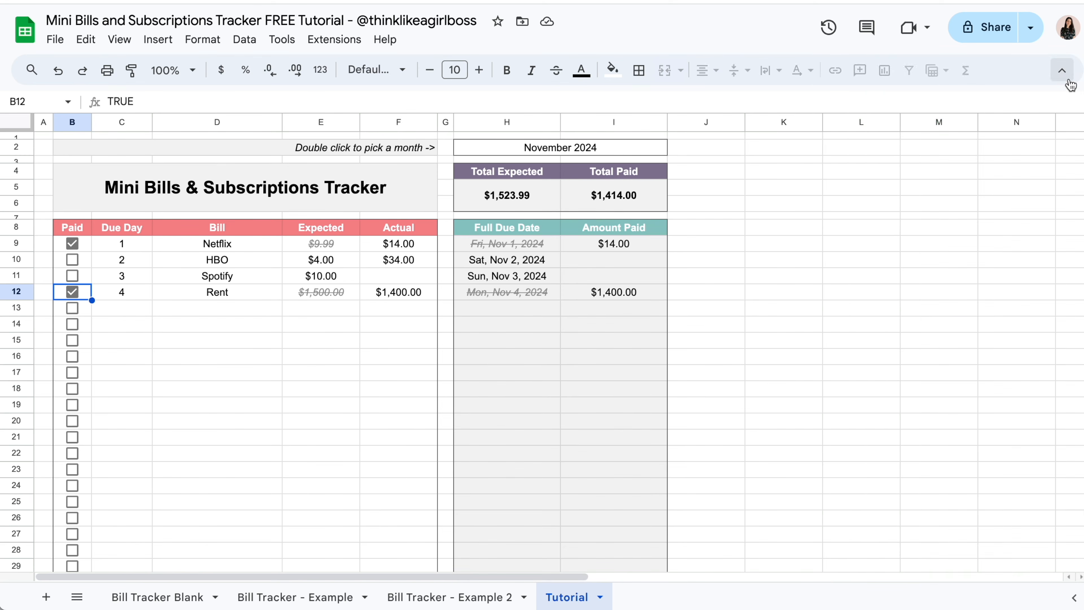
pyautogui.click(784, 469)
# - Mark HBO as paid and set the due day to 12 for HBO and 30 for Spotify
pyautogui.click(72, 259)
pyautogui.click(122, 265)
pyautogui.write('12')
pyautogui.press('Return')
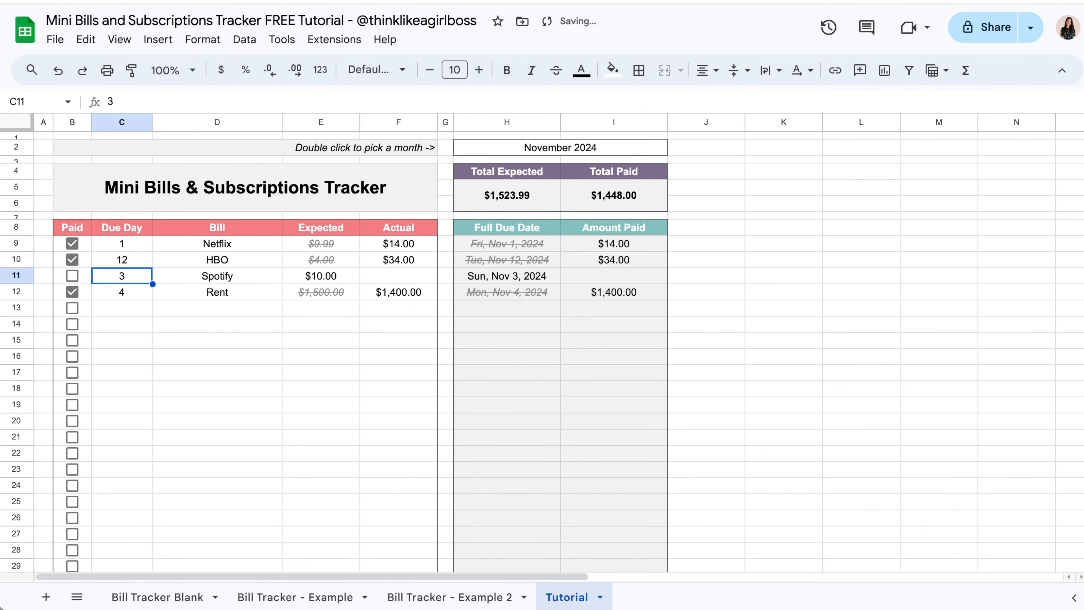
pyautogui.write('30')
pyautogui.press('Return')
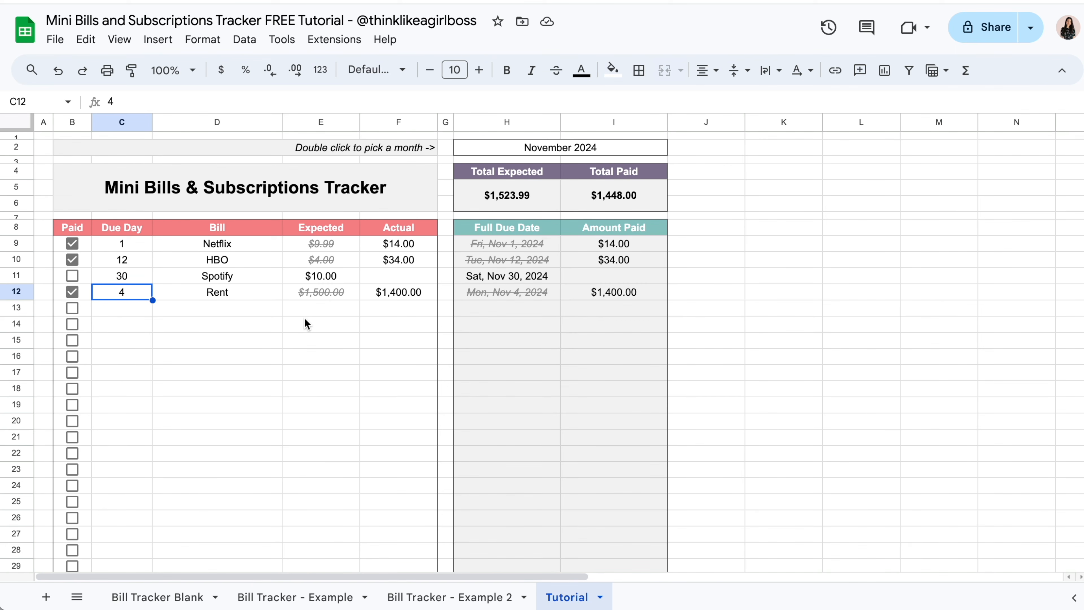
# - Check the month cell on the Bill Tracker Blank sheet and make the month in H2:I2 bold on the Tutorial sheet
pyautogui.click(185, 597)
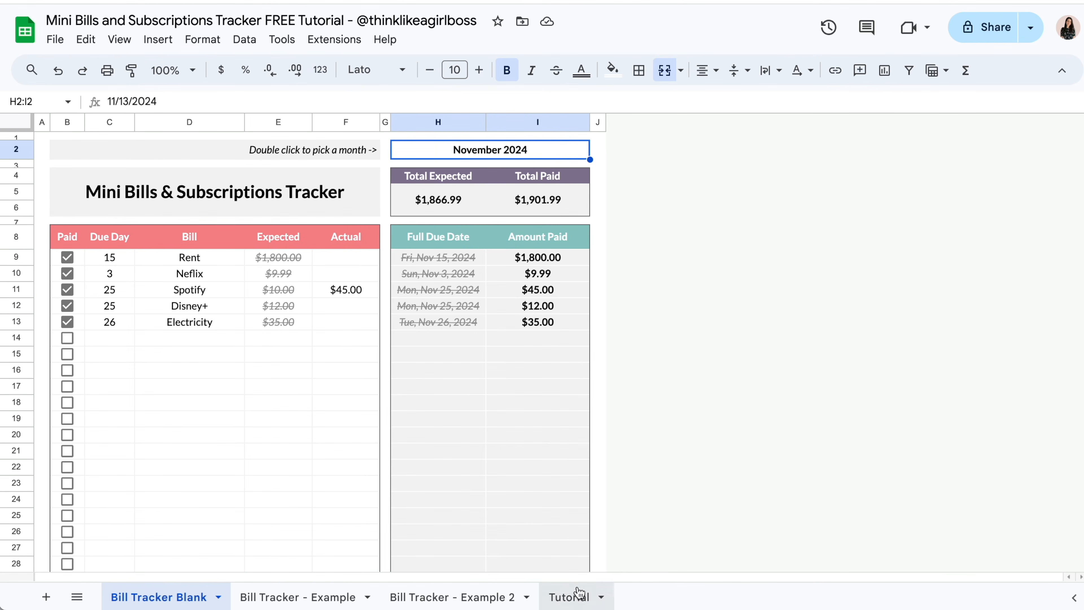
pyautogui.click(579, 596)
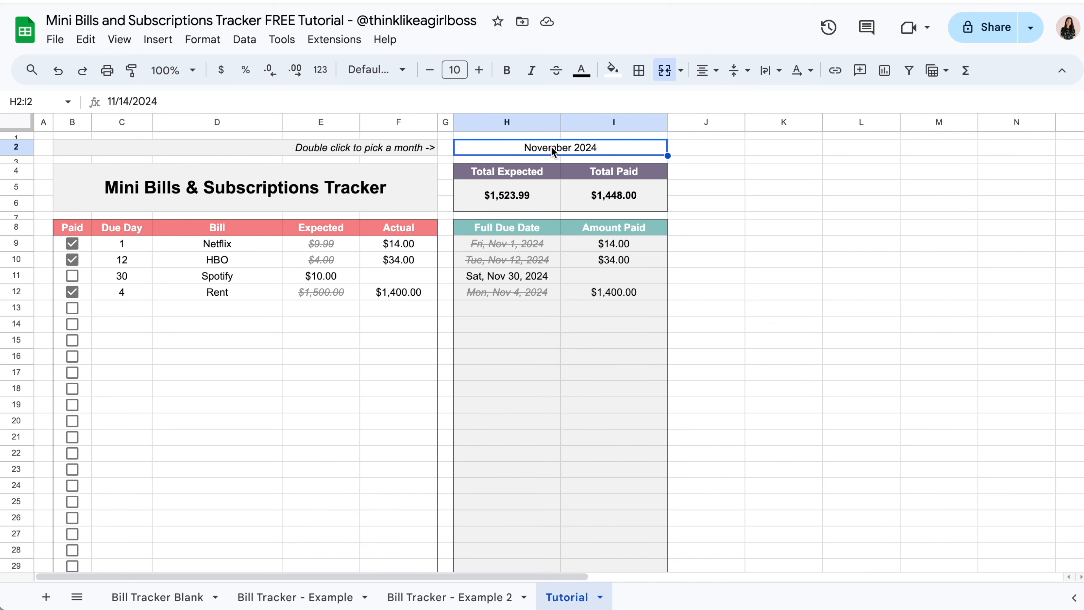
pyautogui.click(510, 79)
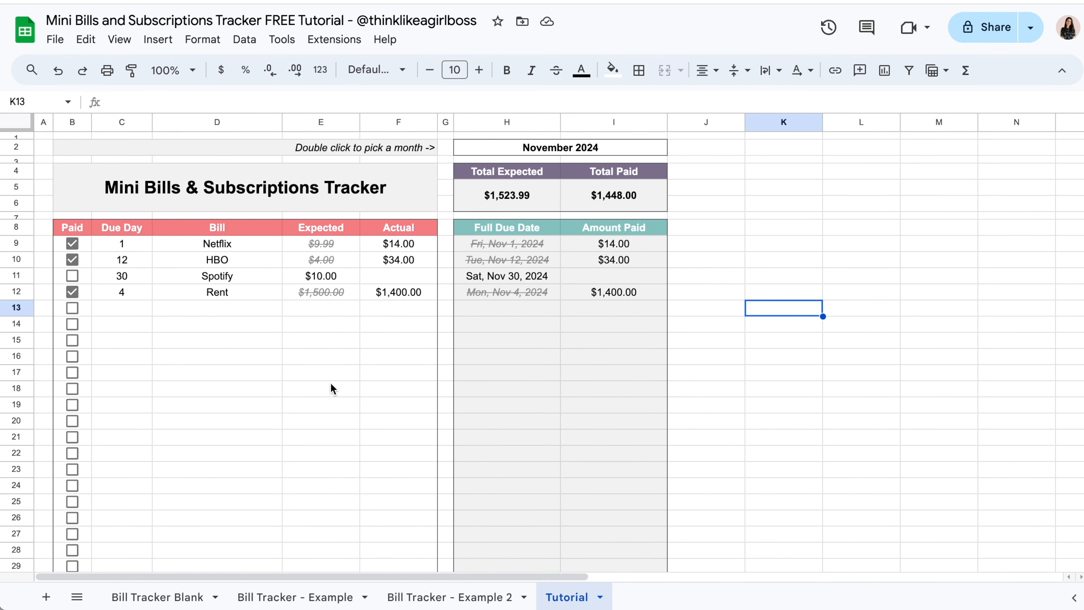
# - Change the font of the entire Tutorial sheet to Lato
pyautogui.click(19, 125)
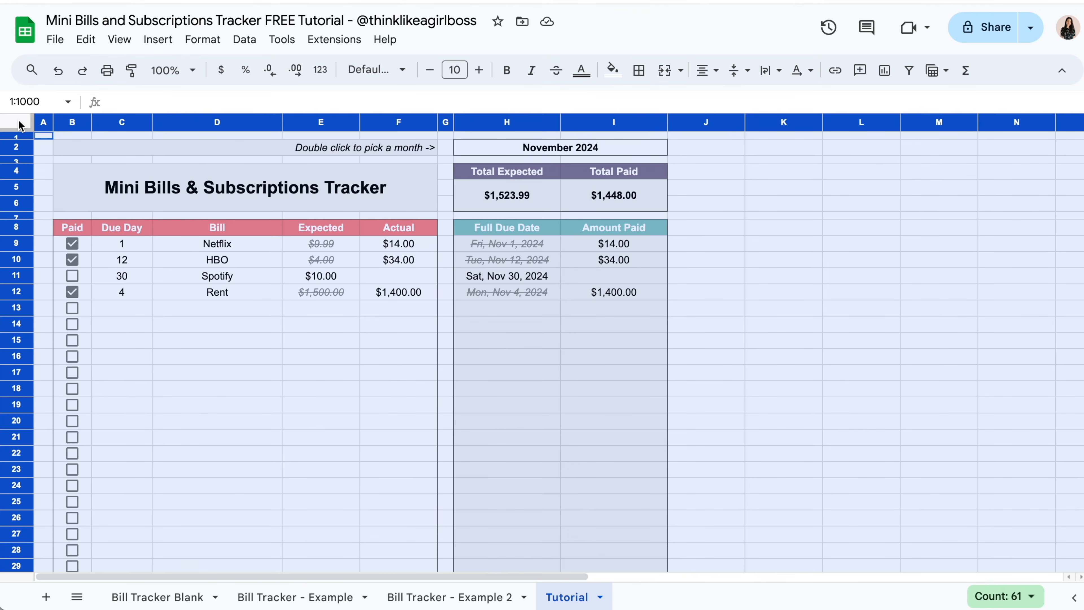
pyautogui.click(401, 72)
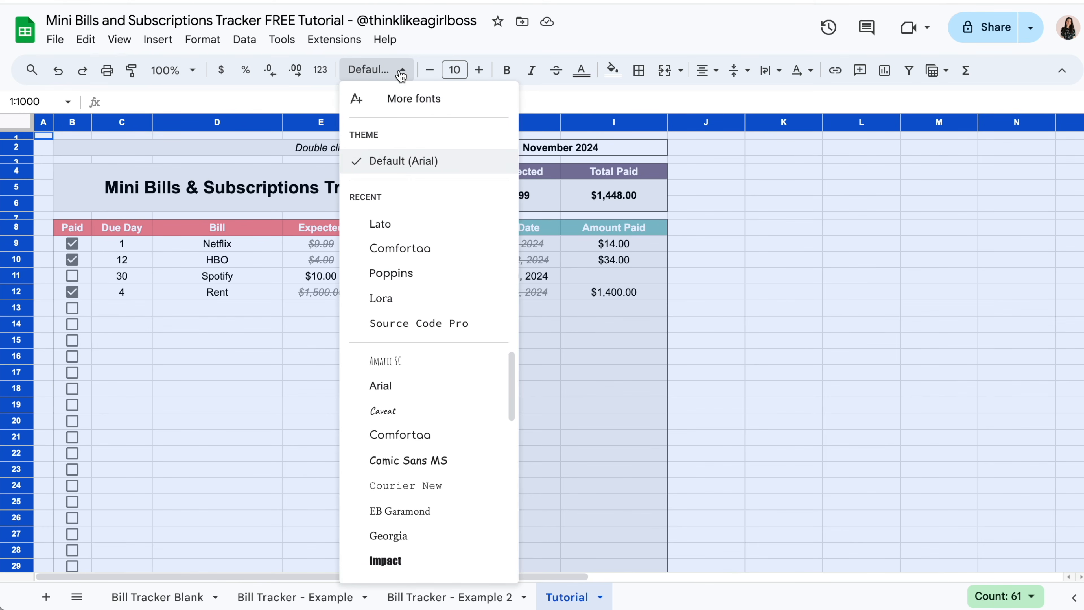
pyautogui.click(408, 224)
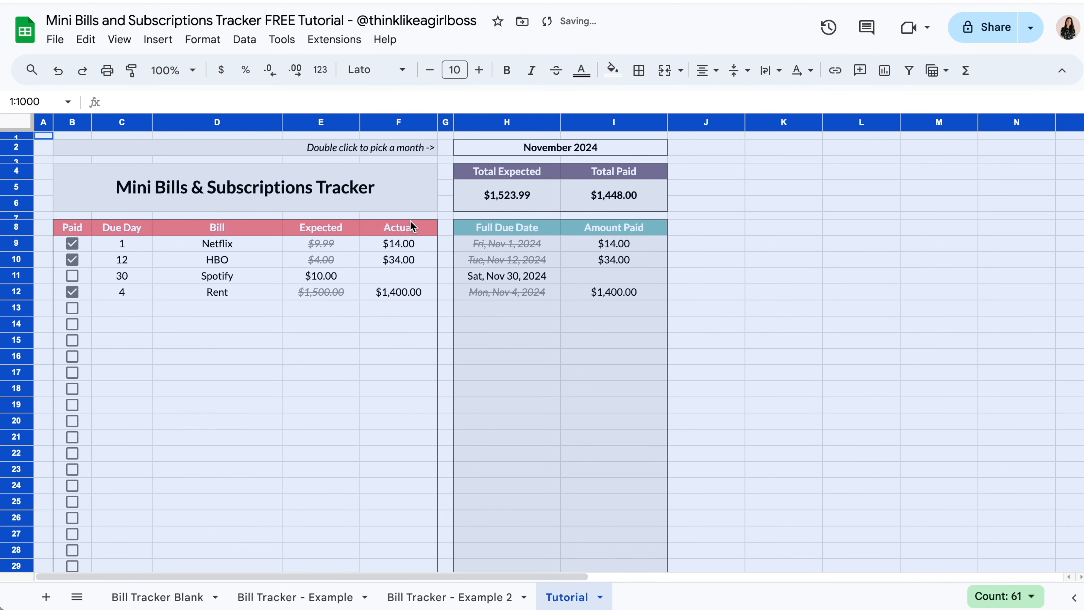
pyautogui.click(801, 283)
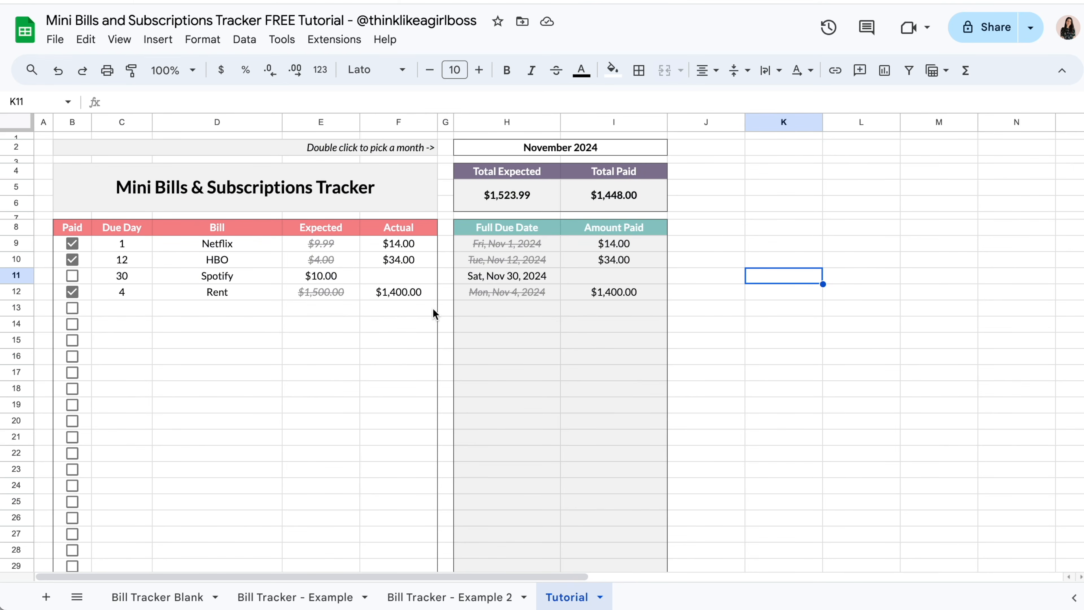
# - Compare the gridlines and cell borders of the Tutorial sheet with those on the Bill Tracker Blank sheet
pyautogui.click(155, 598)
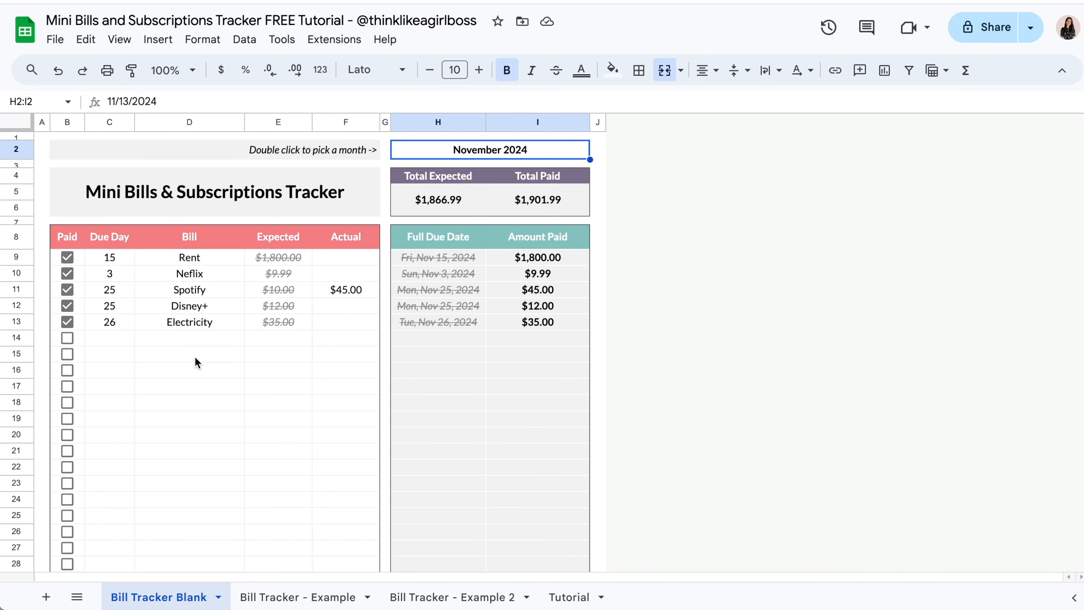
pyautogui.click(569, 597)
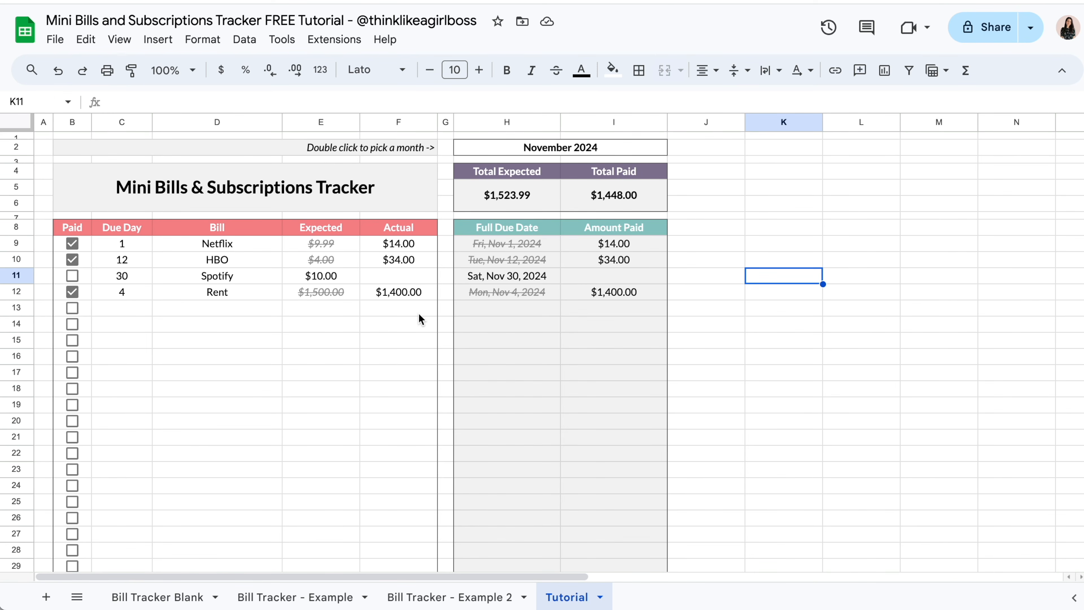
pyautogui.moveTo(782, 190); pyautogui.dragTo(948, 439)
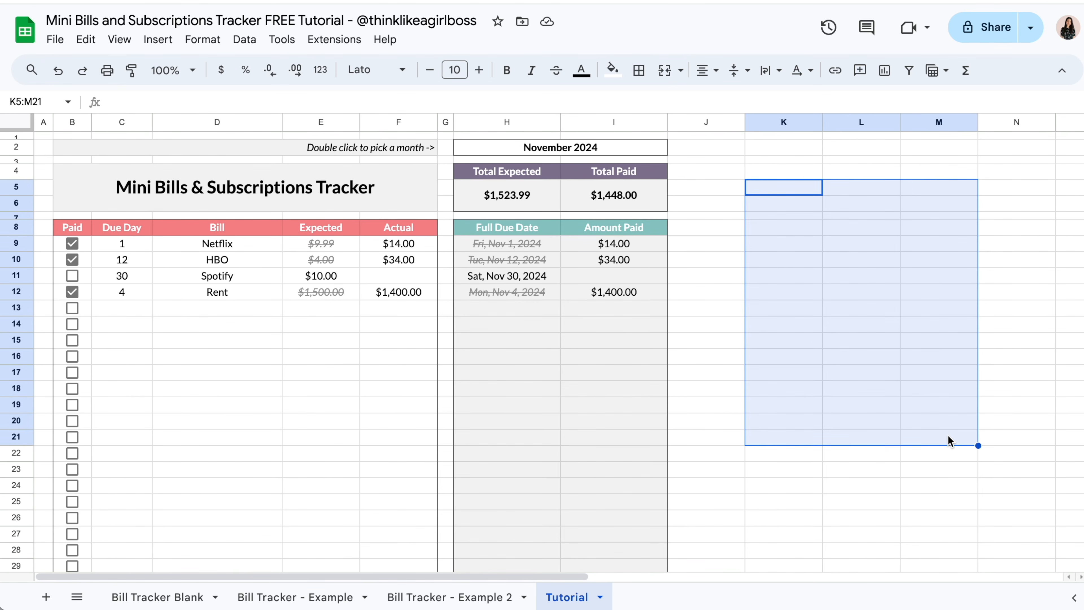
pyautogui.click(815, 346)
pyautogui.click(148, 597)
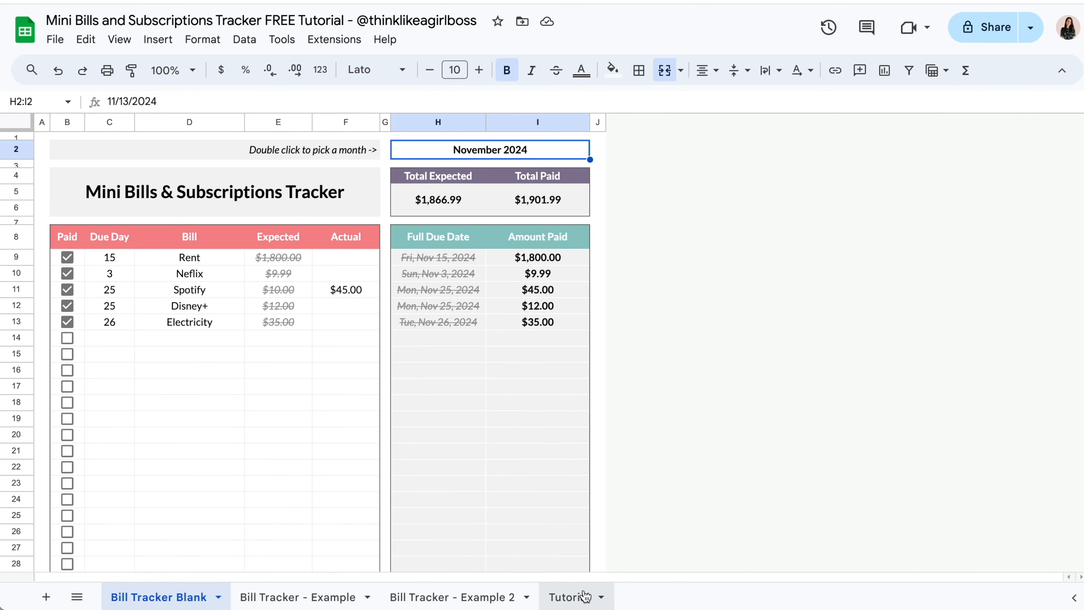
pyautogui.click(584, 596)
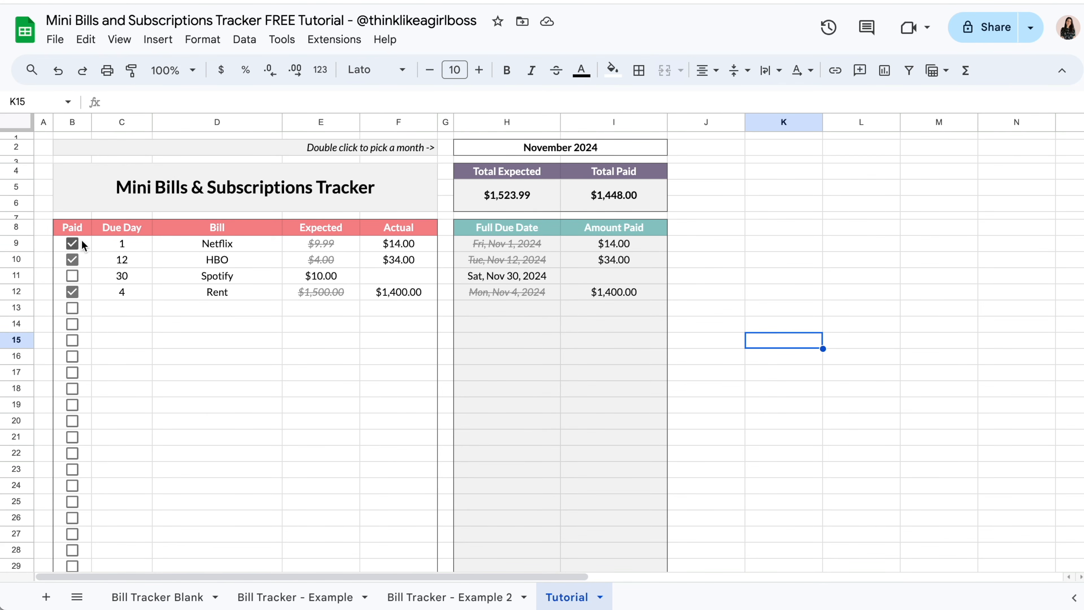
# - Apply light gray inner borders and a light gray top border to the bill table cells B9:F33
pyautogui.moveTo(86, 244); pyautogui.dragTo(392, 516)
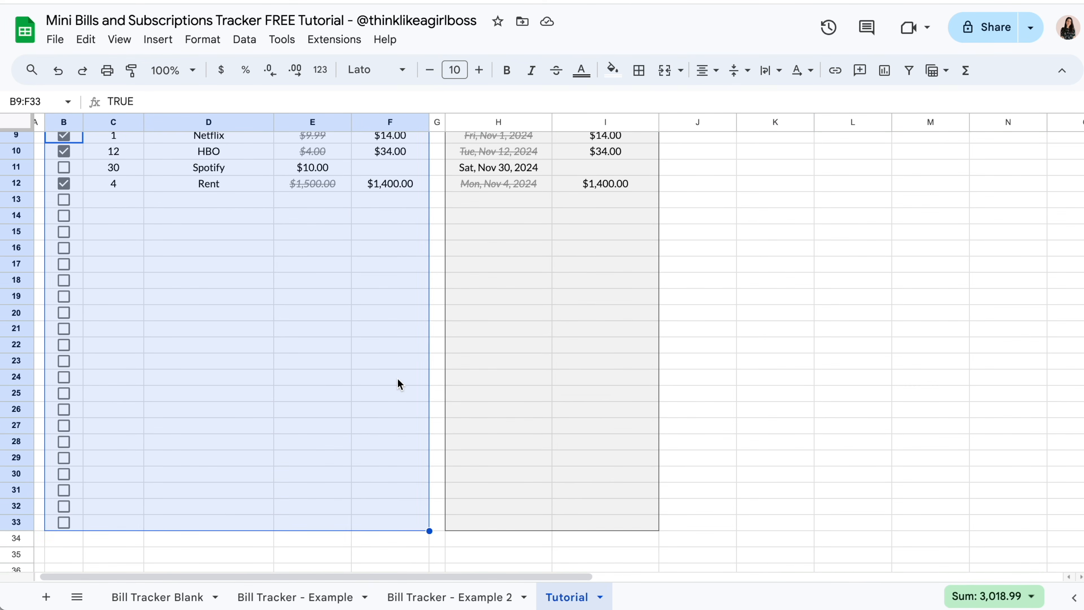
pyautogui.scroll(3, 399, 383)
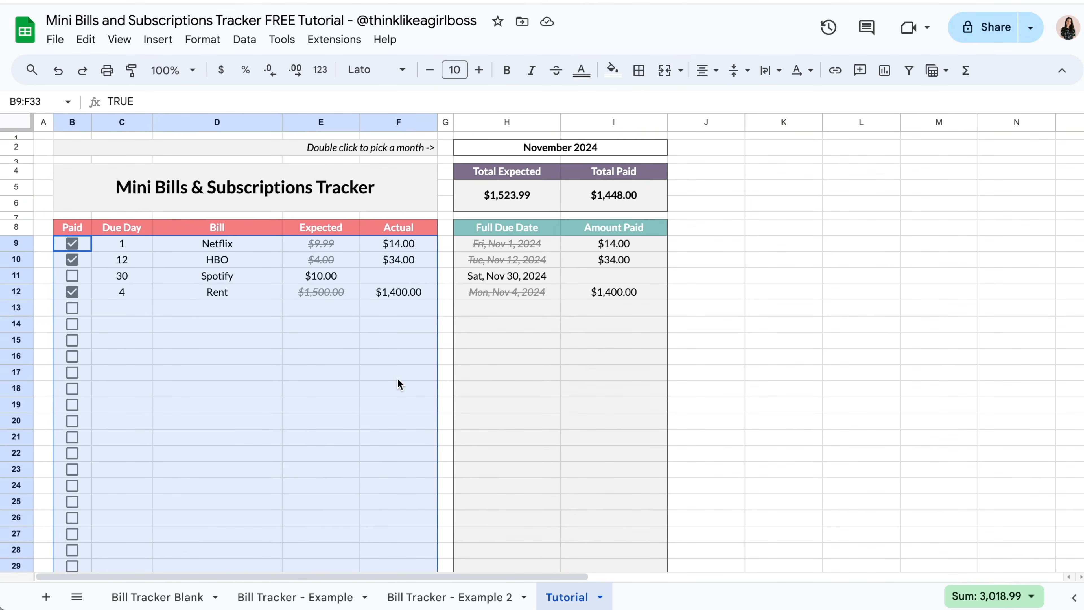
pyautogui.click(645, 80)
pyautogui.click(794, 110)
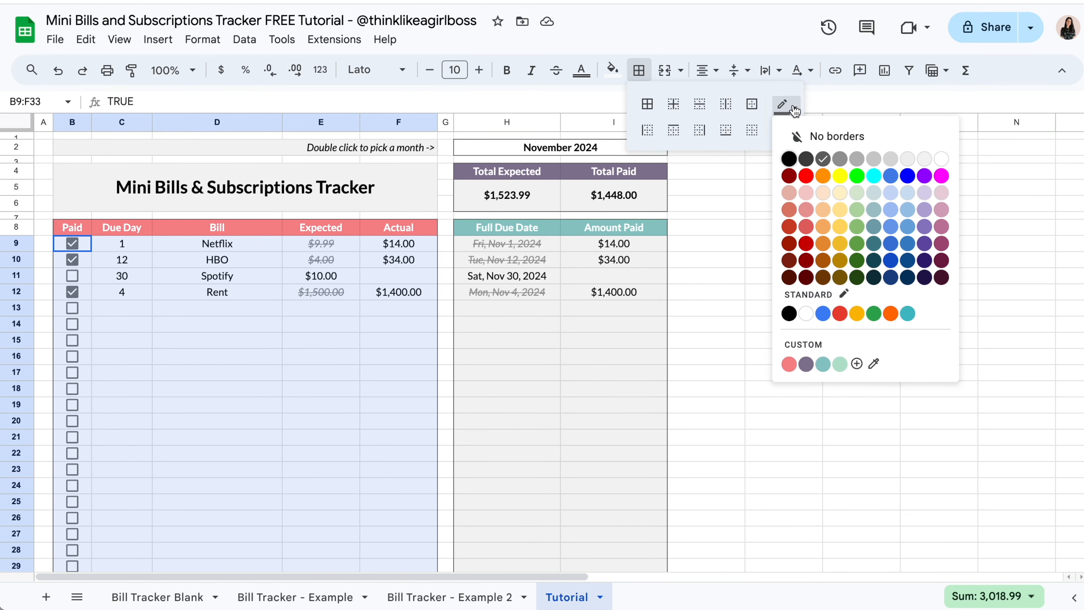
pyautogui.click(909, 165)
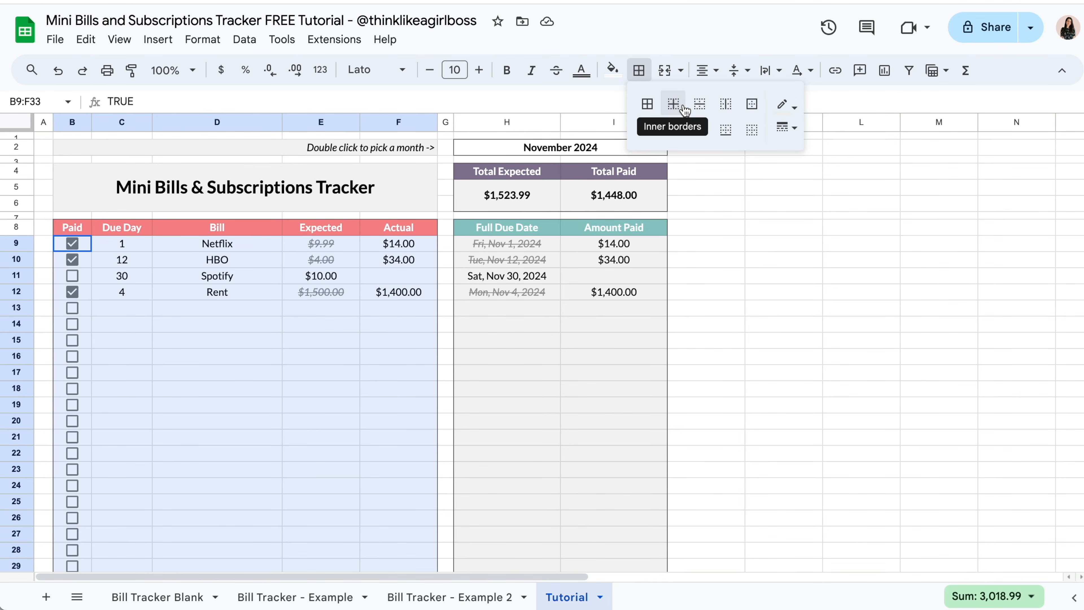
pyautogui.click(683, 106)
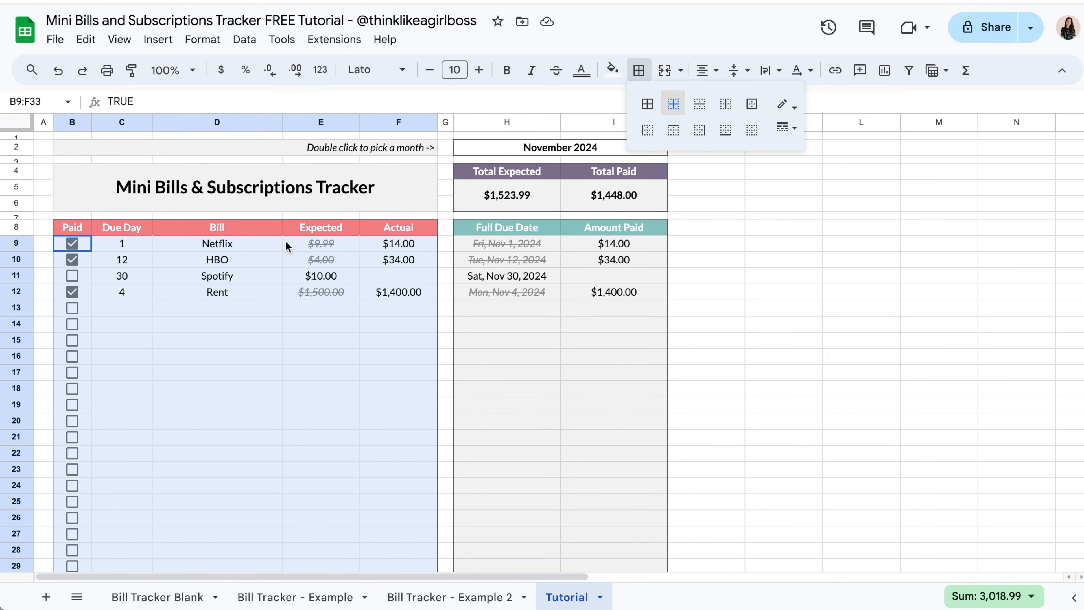
pyautogui.click(677, 136)
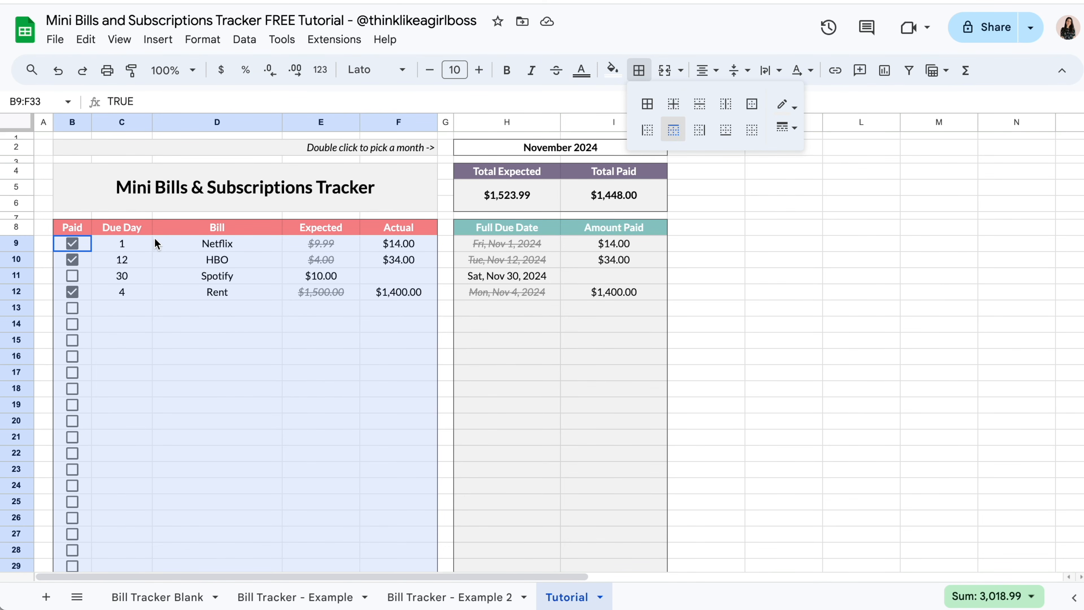
pyautogui.click(197, 279)
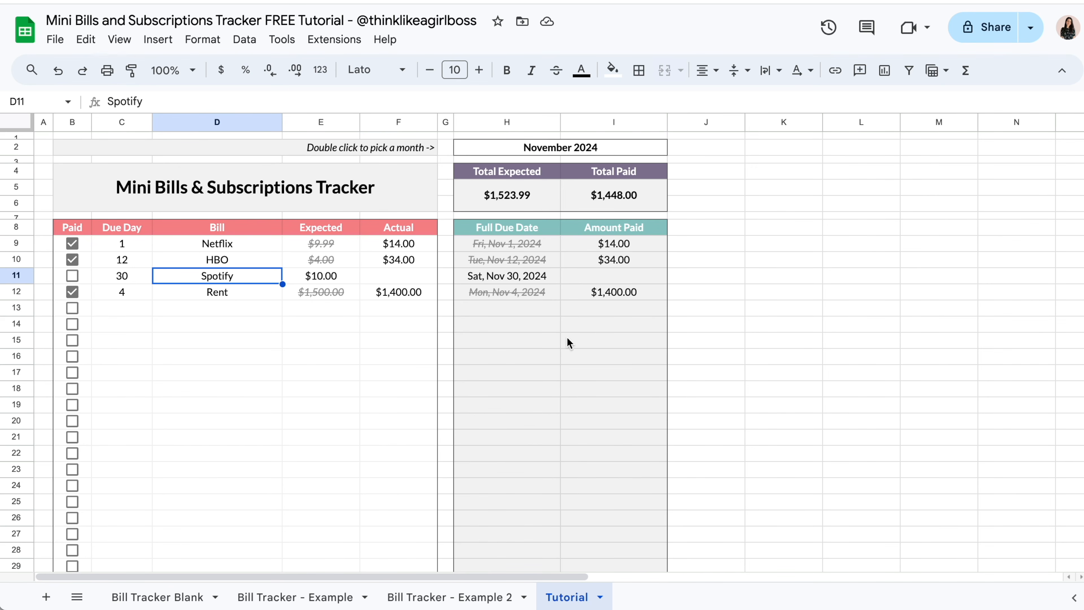
# - Apply white inner borders and a white top border to the Full Due Date and Amount Paid cells H9:I33
pyautogui.click(555, 243)
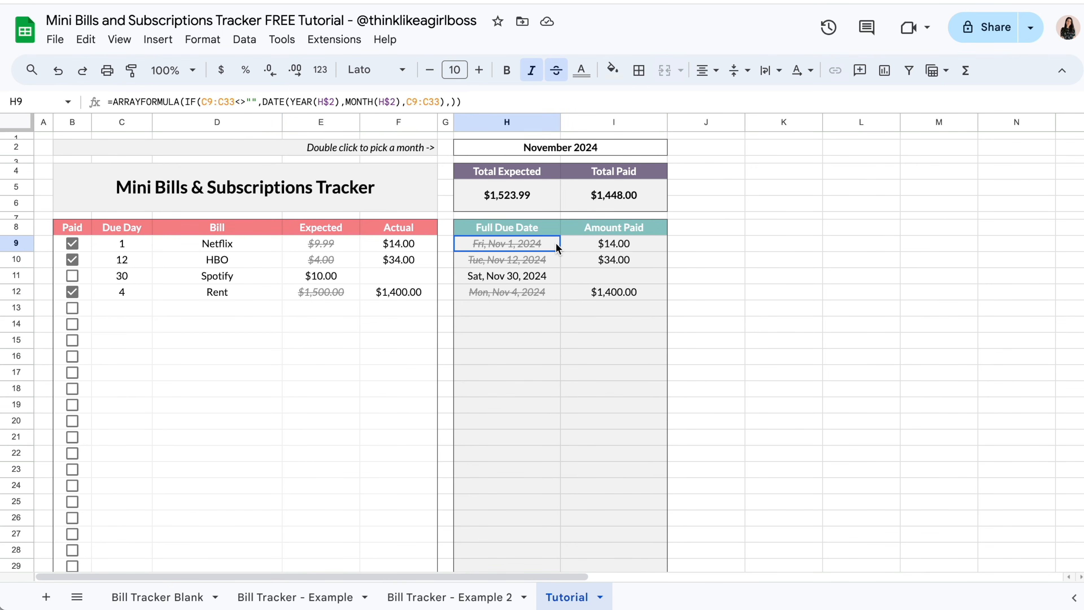
pyautogui.moveTo(556, 242); pyautogui.dragTo(614, 511)
pyautogui.scroll(-3, 614, 423)
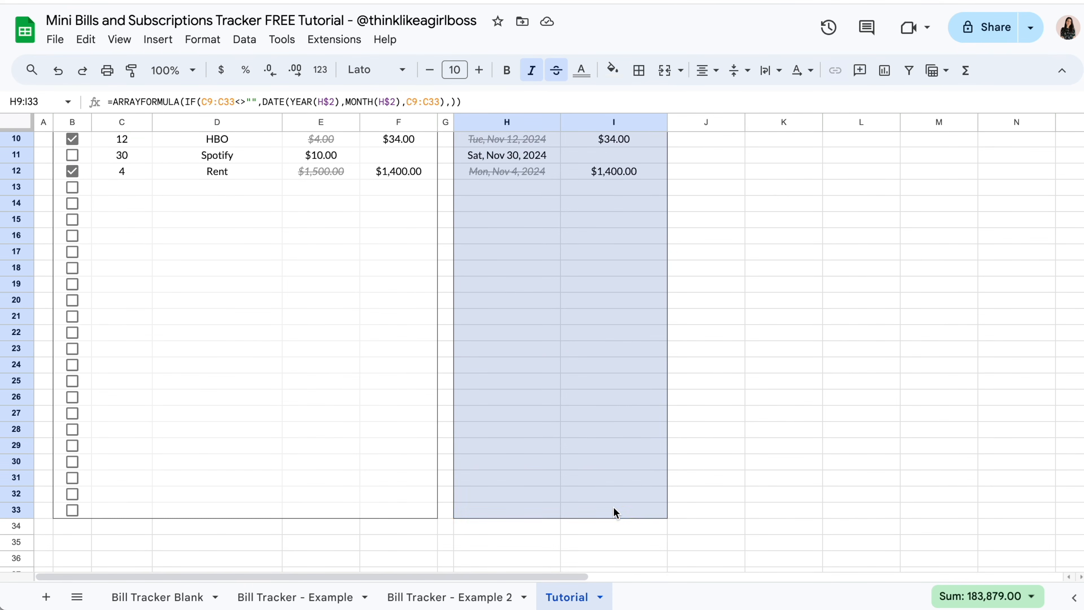
pyautogui.scroll(5, 610, 384)
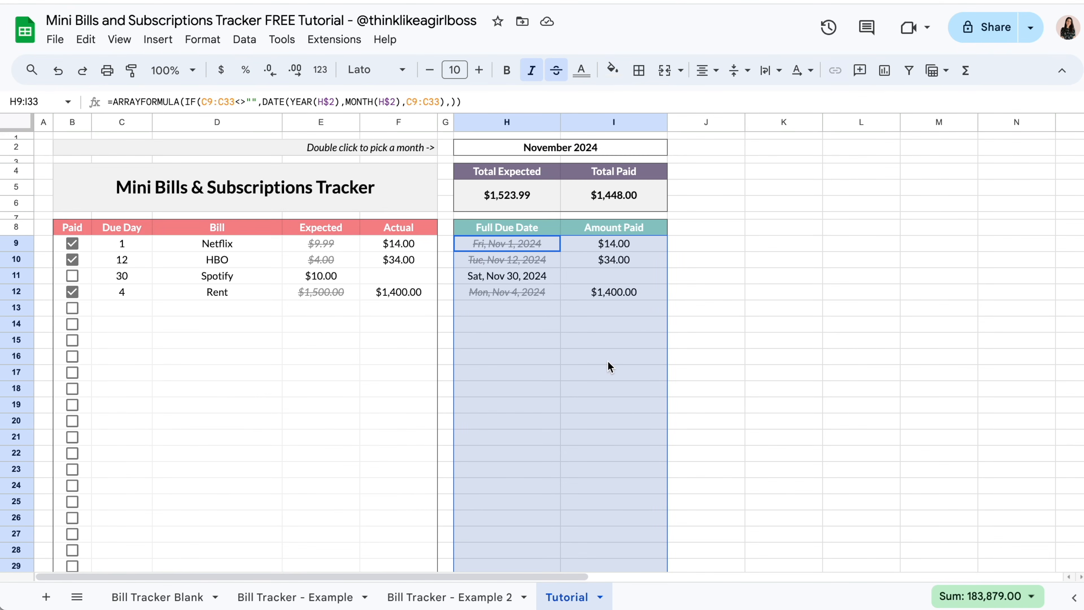
pyautogui.click(640, 72)
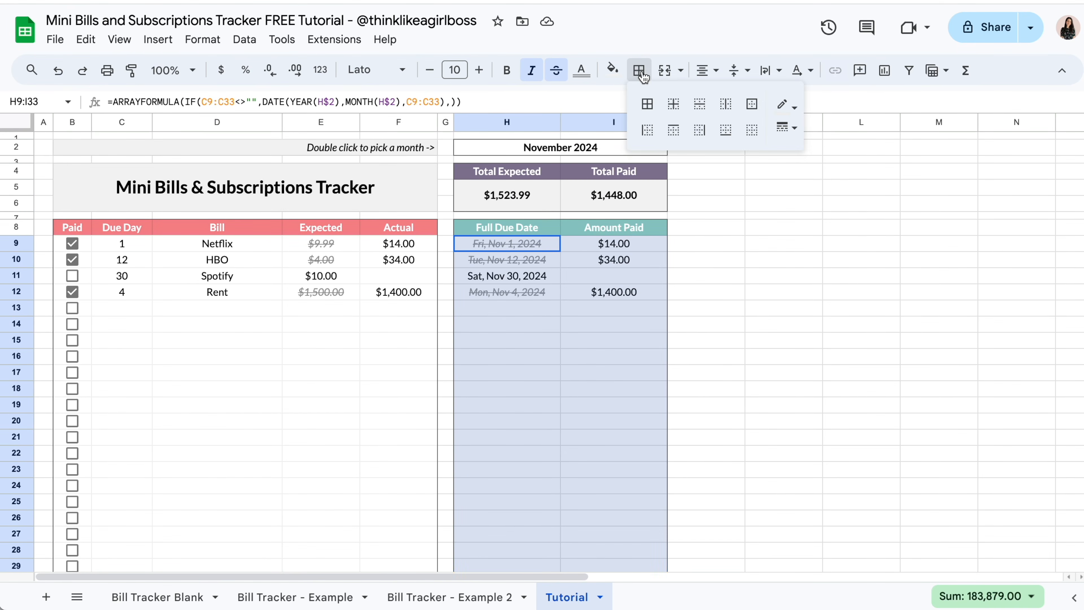
pyautogui.click(787, 106)
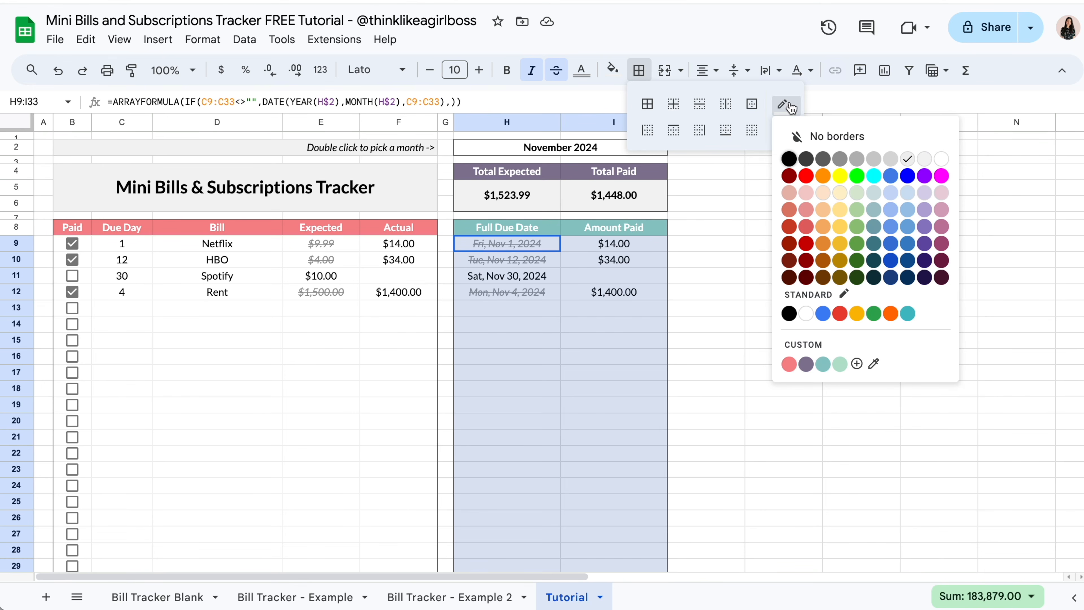
pyautogui.click(943, 161)
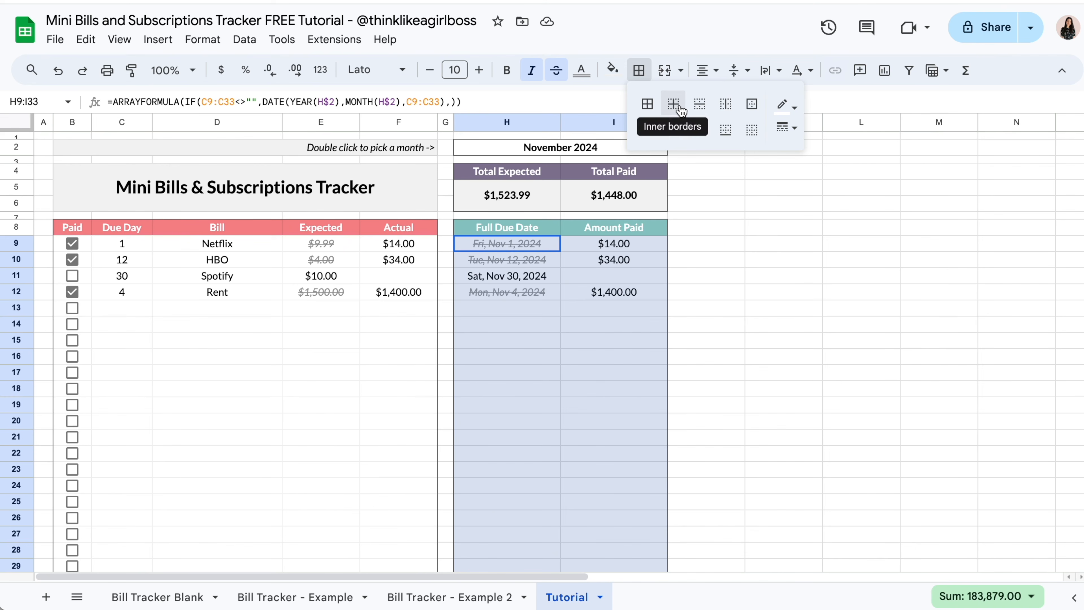
pyautogui.click(680, 109)
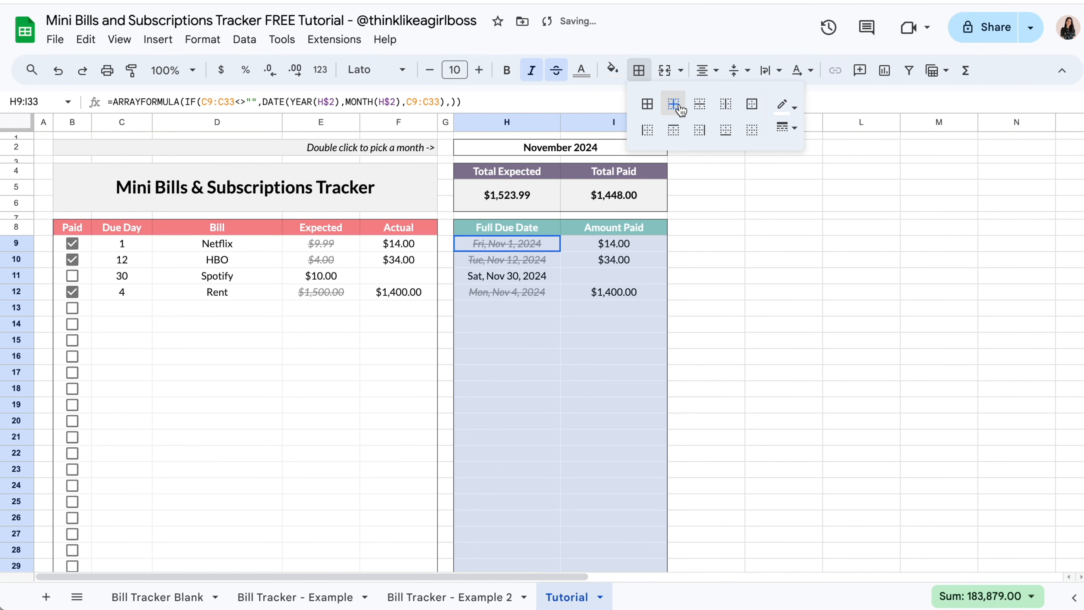
pyautogui.click(674, 139)
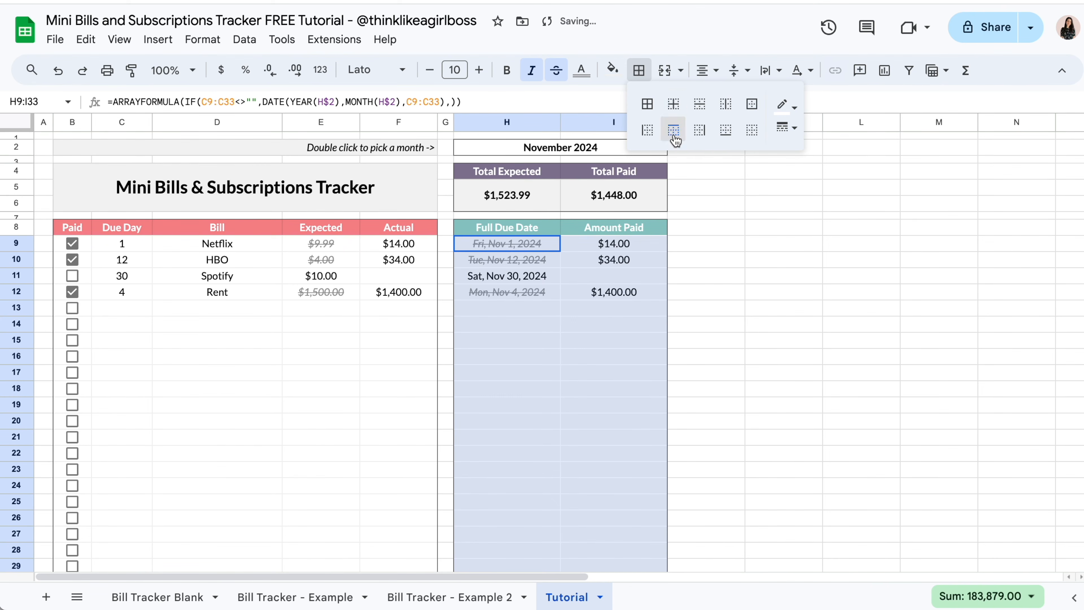
pyautogui.click(614, 310)
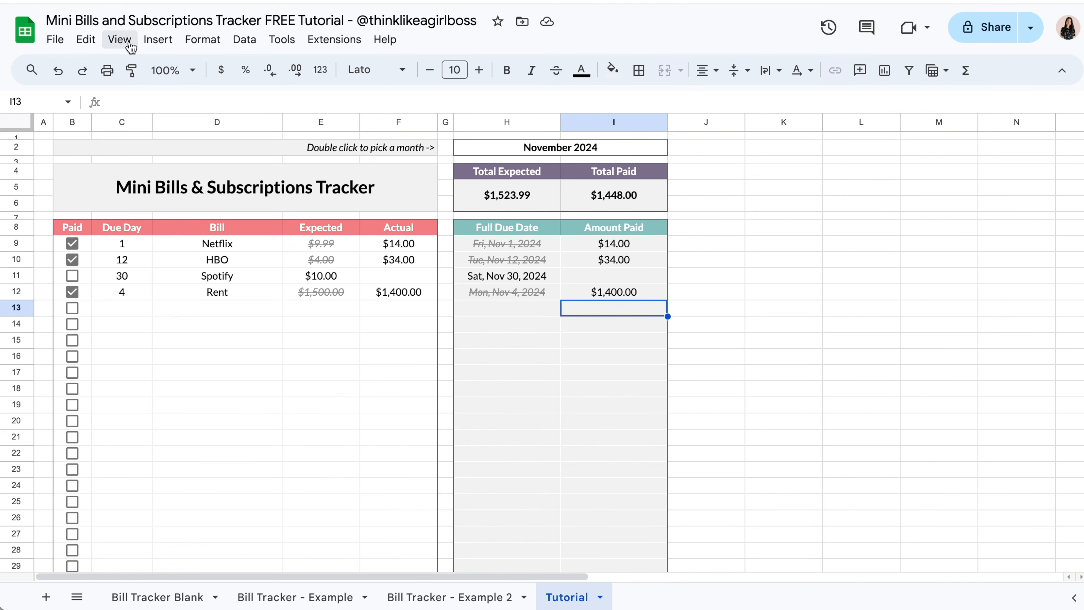
# - Hide the gridlines on the Tutorial sheet and look over the whole tracker
pyautogui.click(119, 39)
pyautogui.moveTo(126, 68)
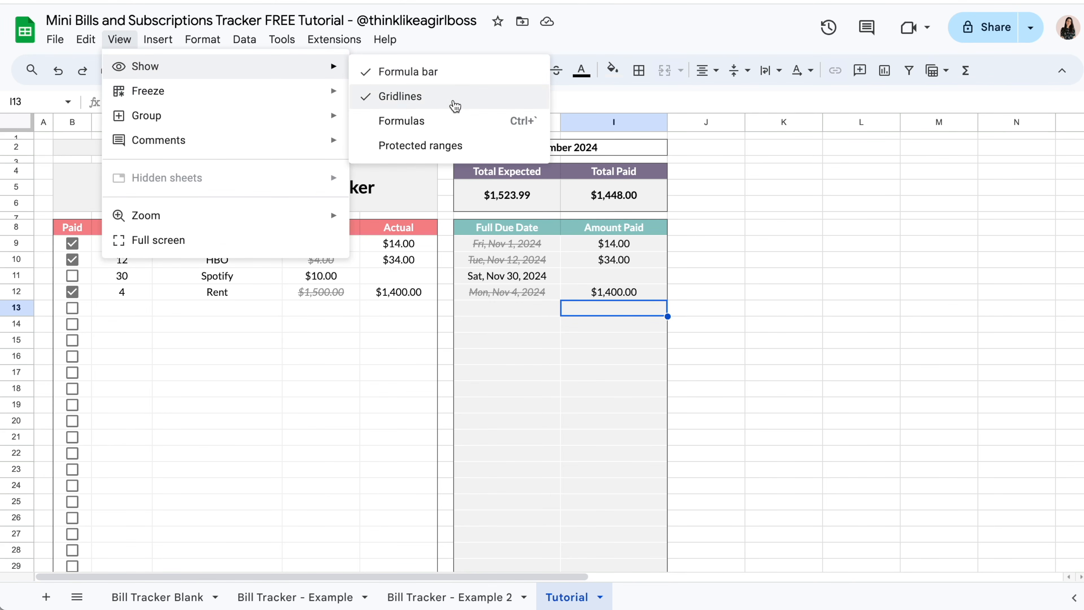
pyautogui.press('Escape')
pyautogui.click(886, 399)
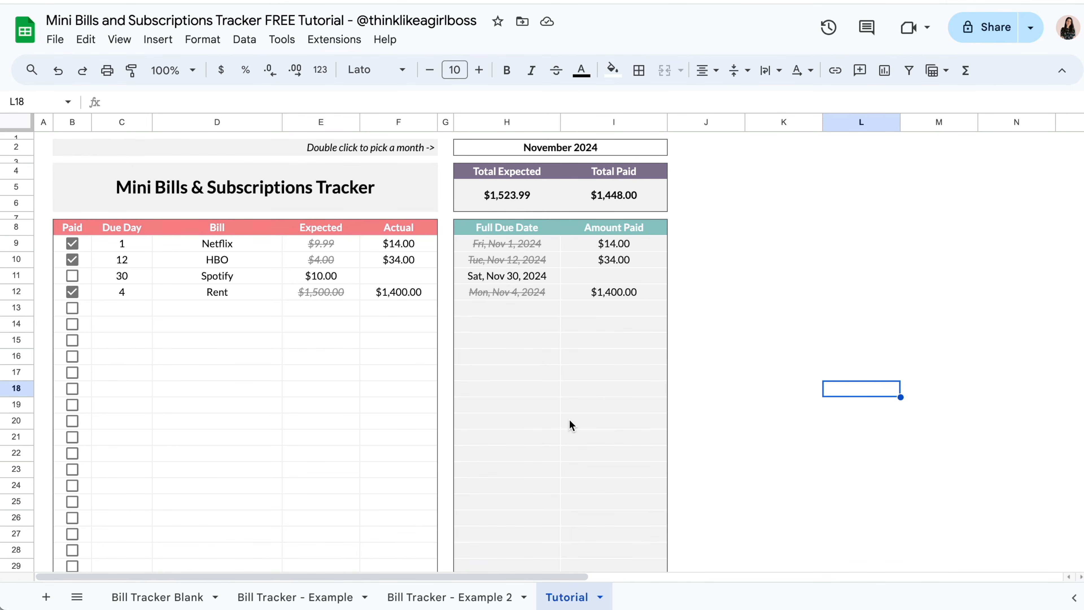
pyautogui.scroll(-5, 554, 392)
pyautogui.scroll(5, 554, 391)
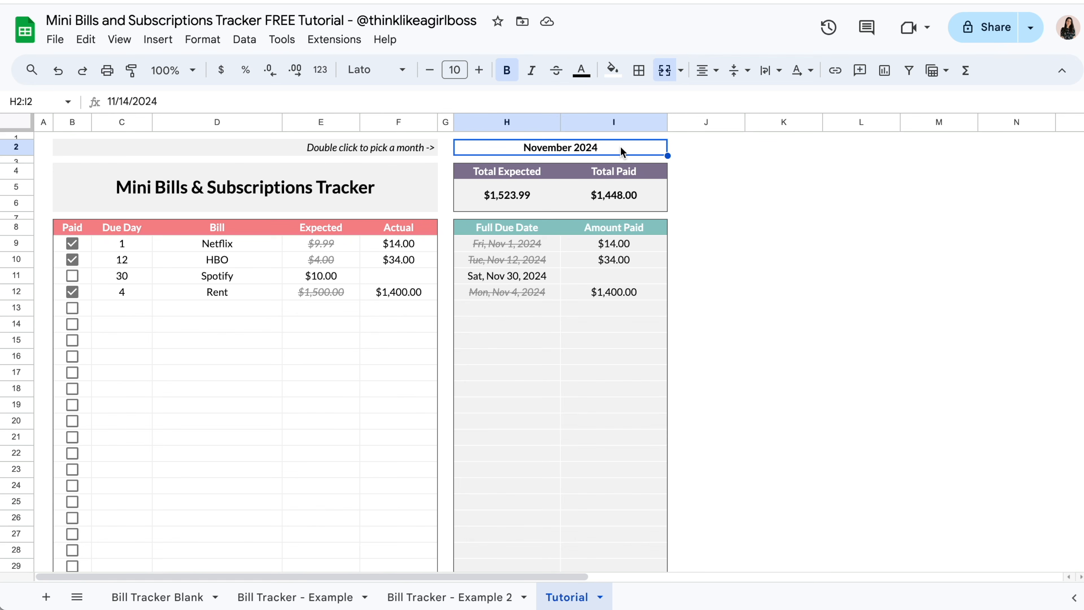
# - Clear the month cell H2 and pick November 13, 2024 as its date again
pyautogui.press('Delete')
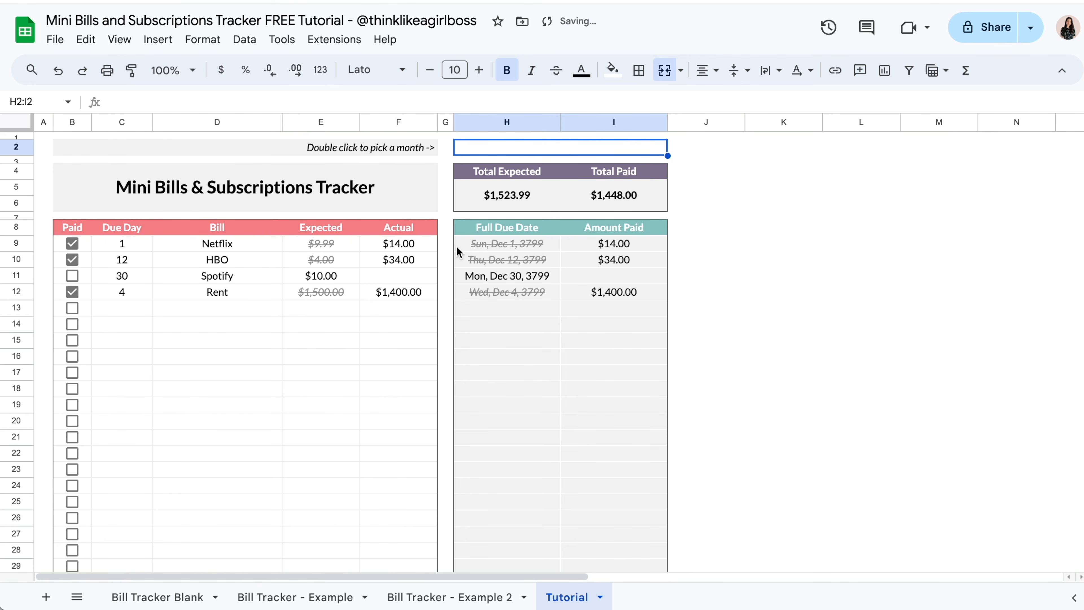
pyautogui.doubleClick(547, 147)
pyautogui.click(630, 171)
pyautogui.click(631, 173)
pyautogui.click(561, 262)
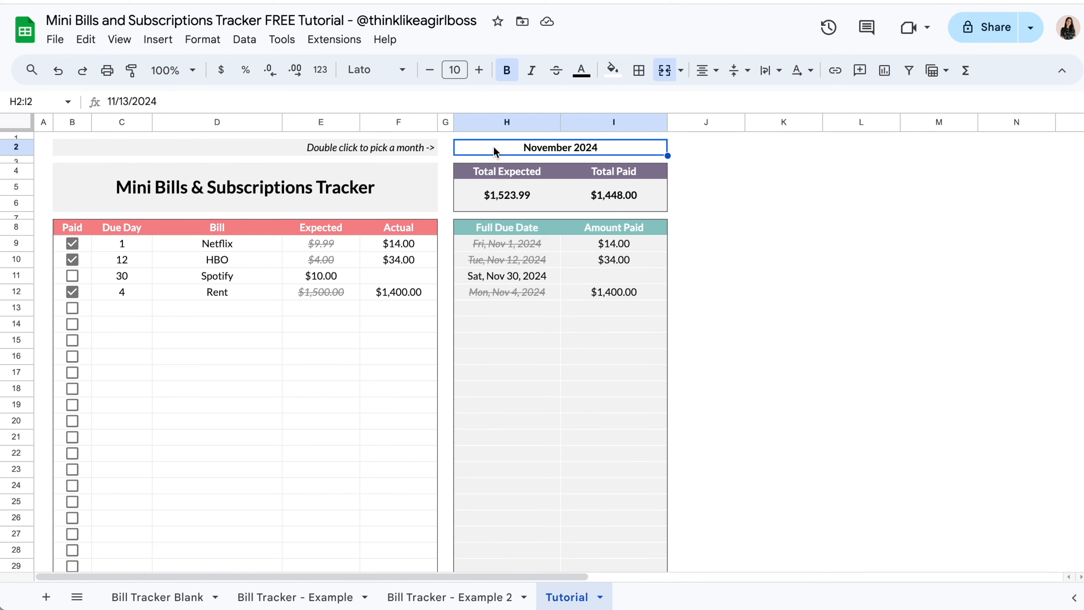
# - Clear the month cell H2:I2 and add a conditional formatting rule that fills it bright yellow when it is empty
pyautogui.press('Delete')
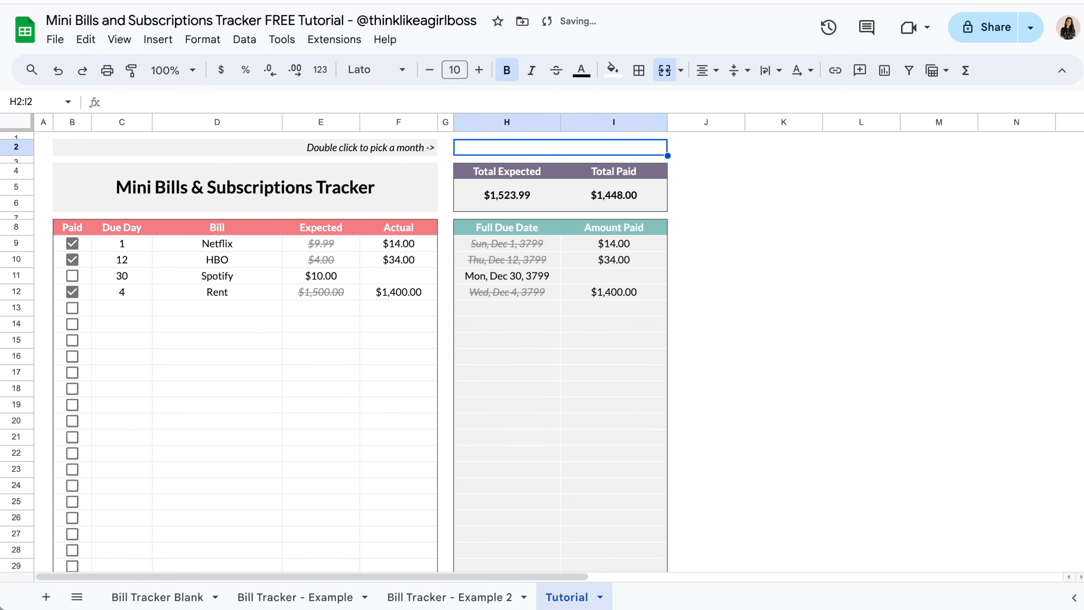
pyautogui.click(215, 44)
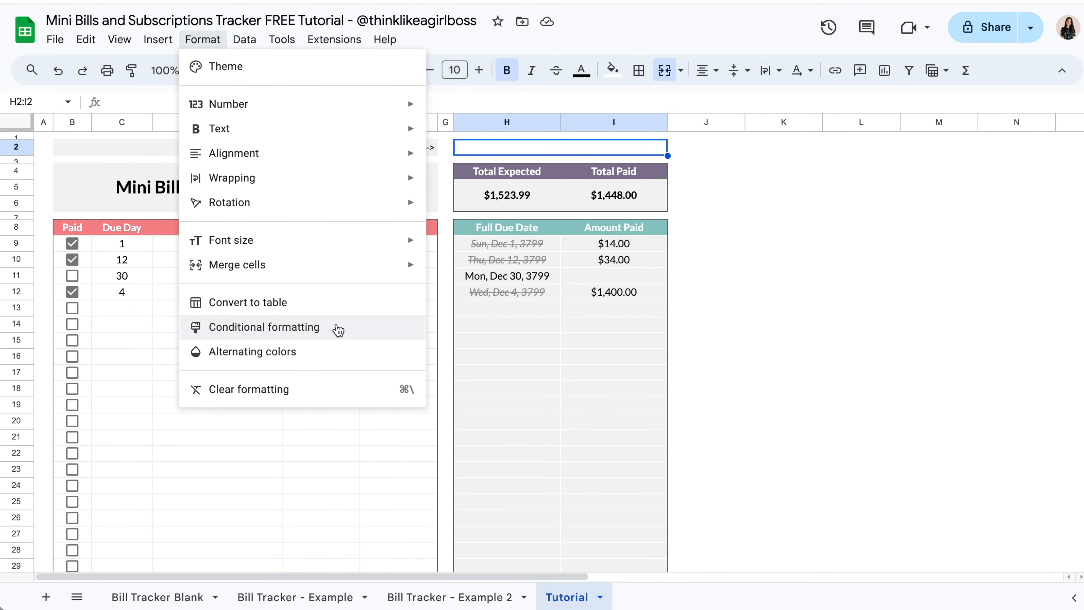
pyautogui.click(336, 327)
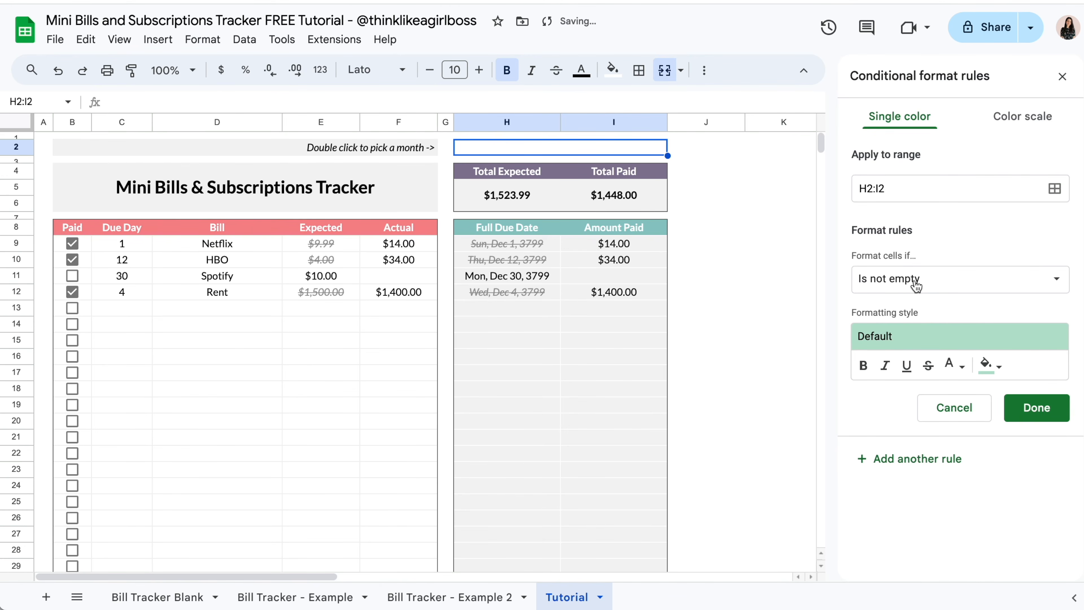
pyautogui.click(948, 281)
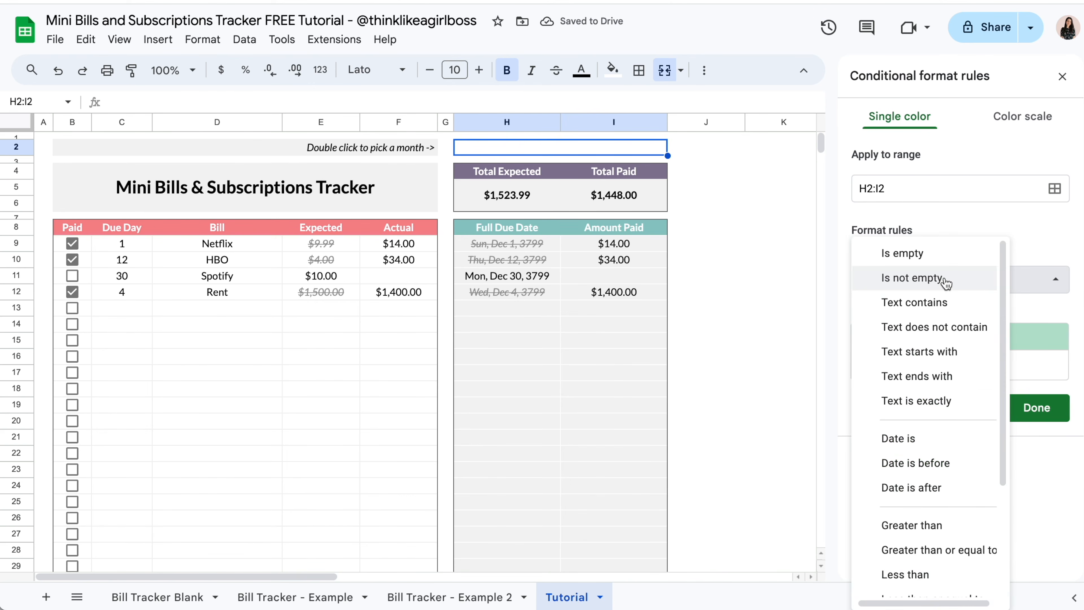
pyautogui.click(951, 255)
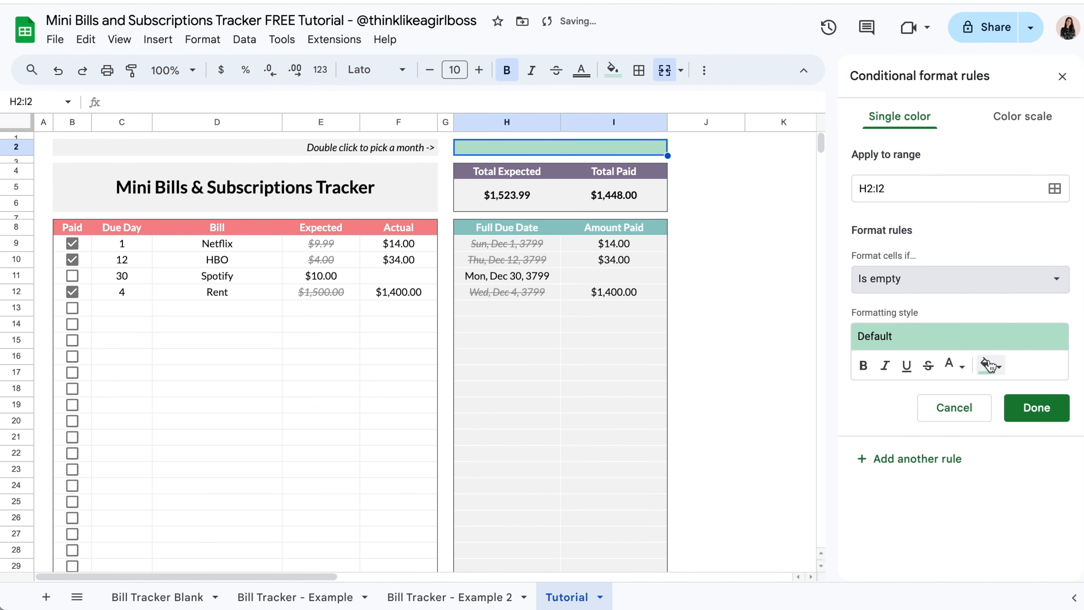
pyautogui.click(989, 366)
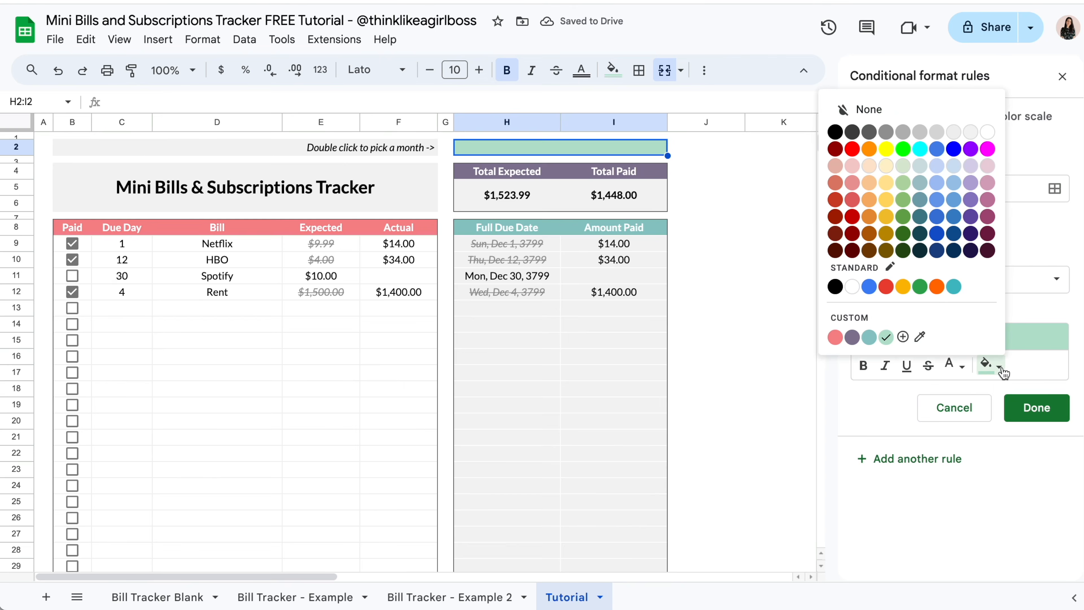
pyautogui.click(887, 150)
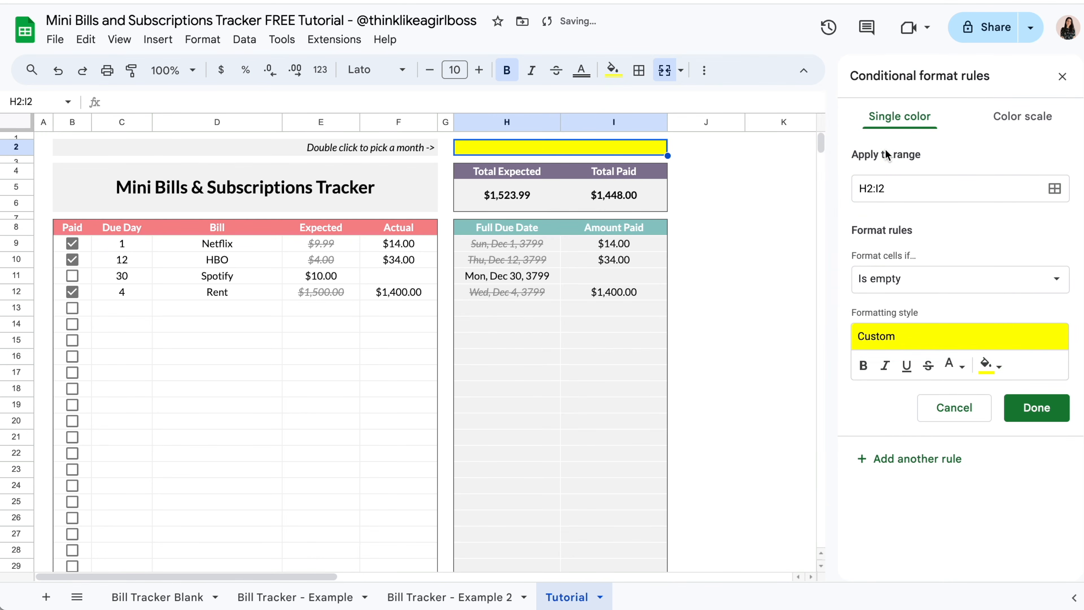
pyautogui.click(1035, 408)
pyautogui.click(1062, 77)
pyautogui.click(861, 275)
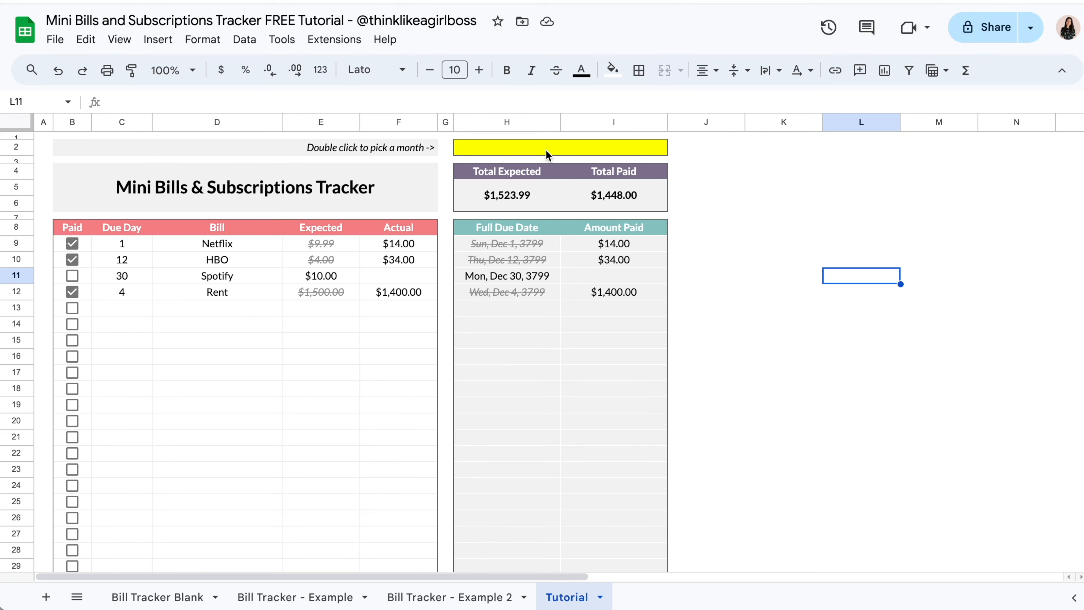
# - Pick a November 2024 date for the empty month cell H2 to test the yellow highlight rule
pyautogui.doubleClick(619, 149)
pyautogui.click(587, 262)
pyautogui.click(724, 304)
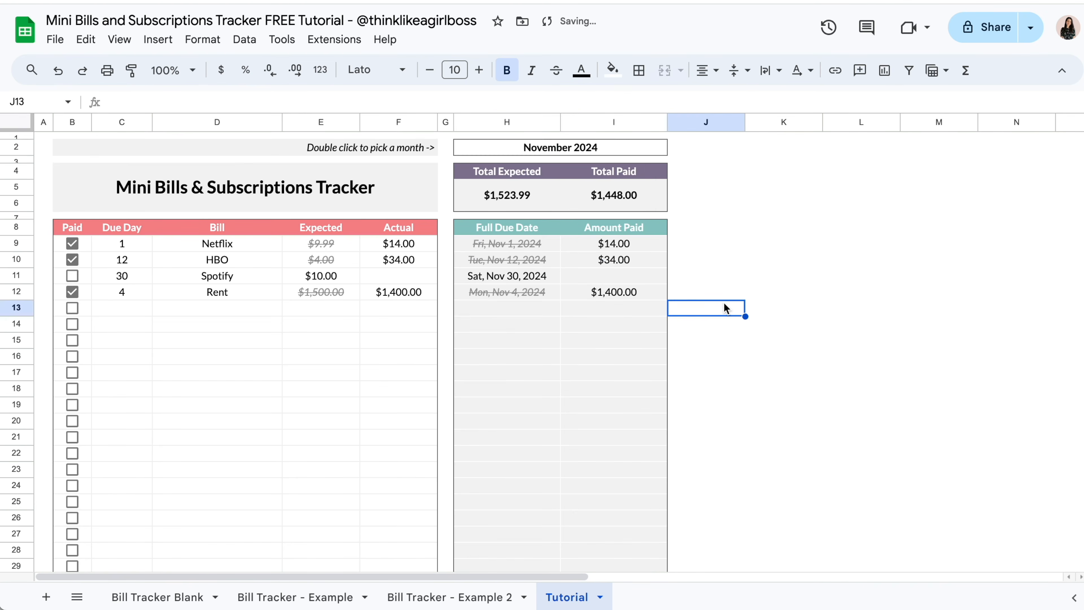